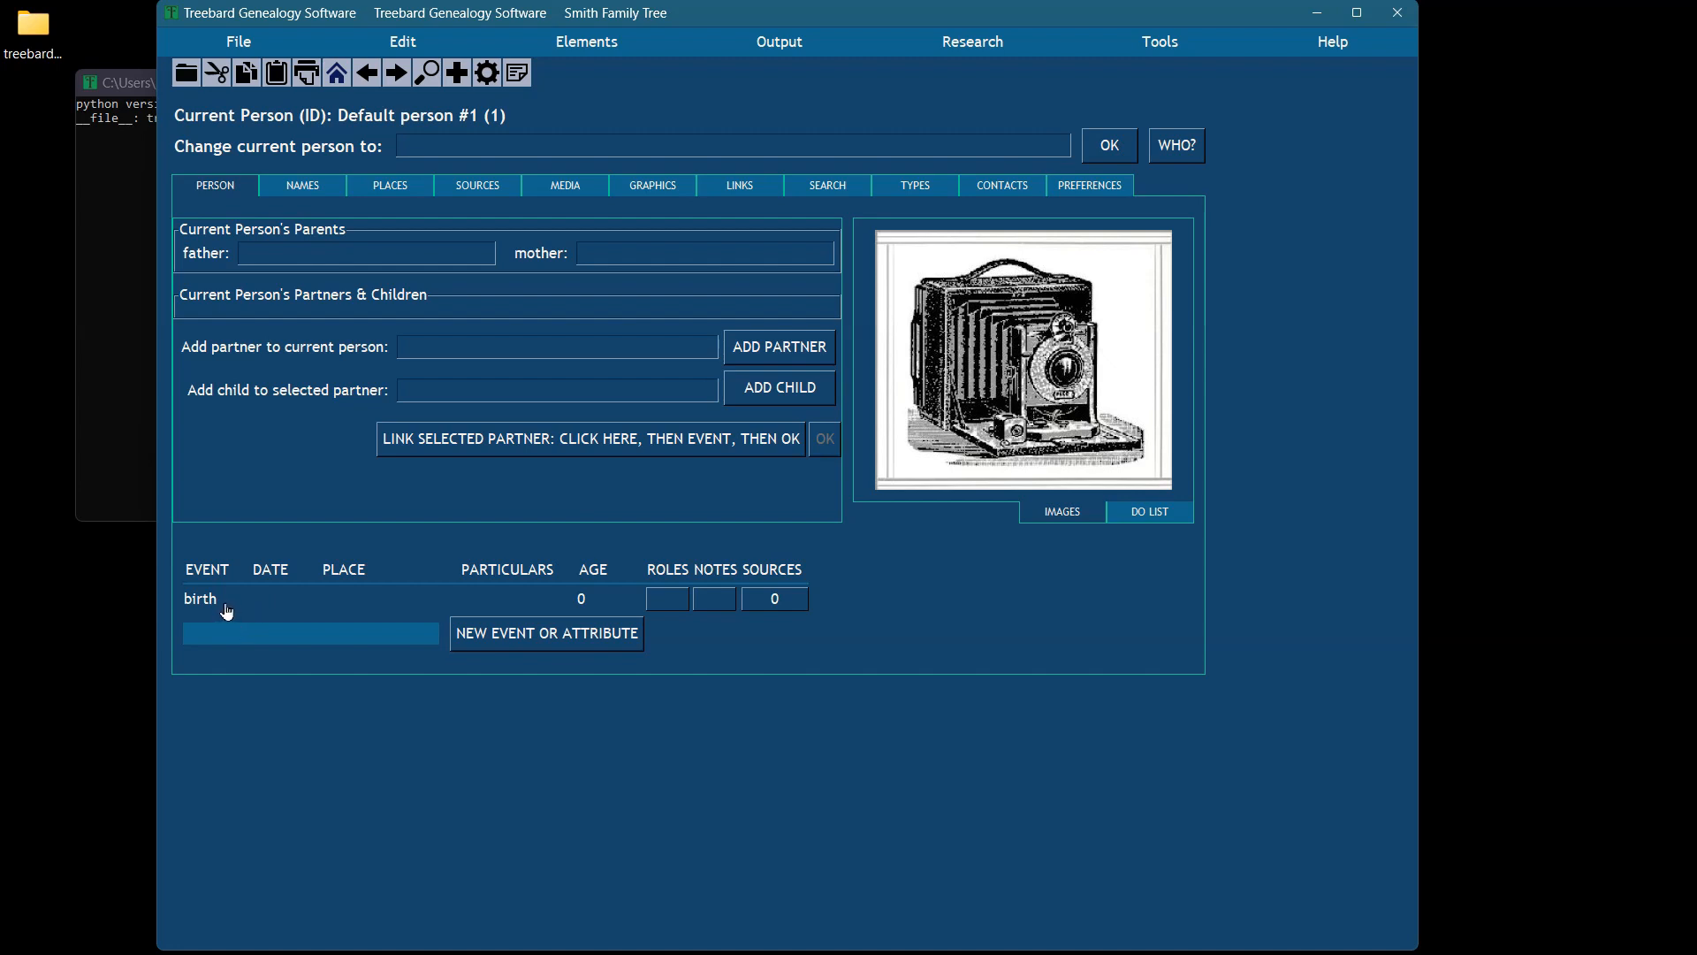
Reposition the family tree window and minimize the console window
{"action": "left_click", "coordinate": [267, 598]}
{"action": "left_click_drag", "start_coordinate": [713, 19], "coordinate": [636, 18]}
{"action": "left_click", "coordinate": [247, 79]}
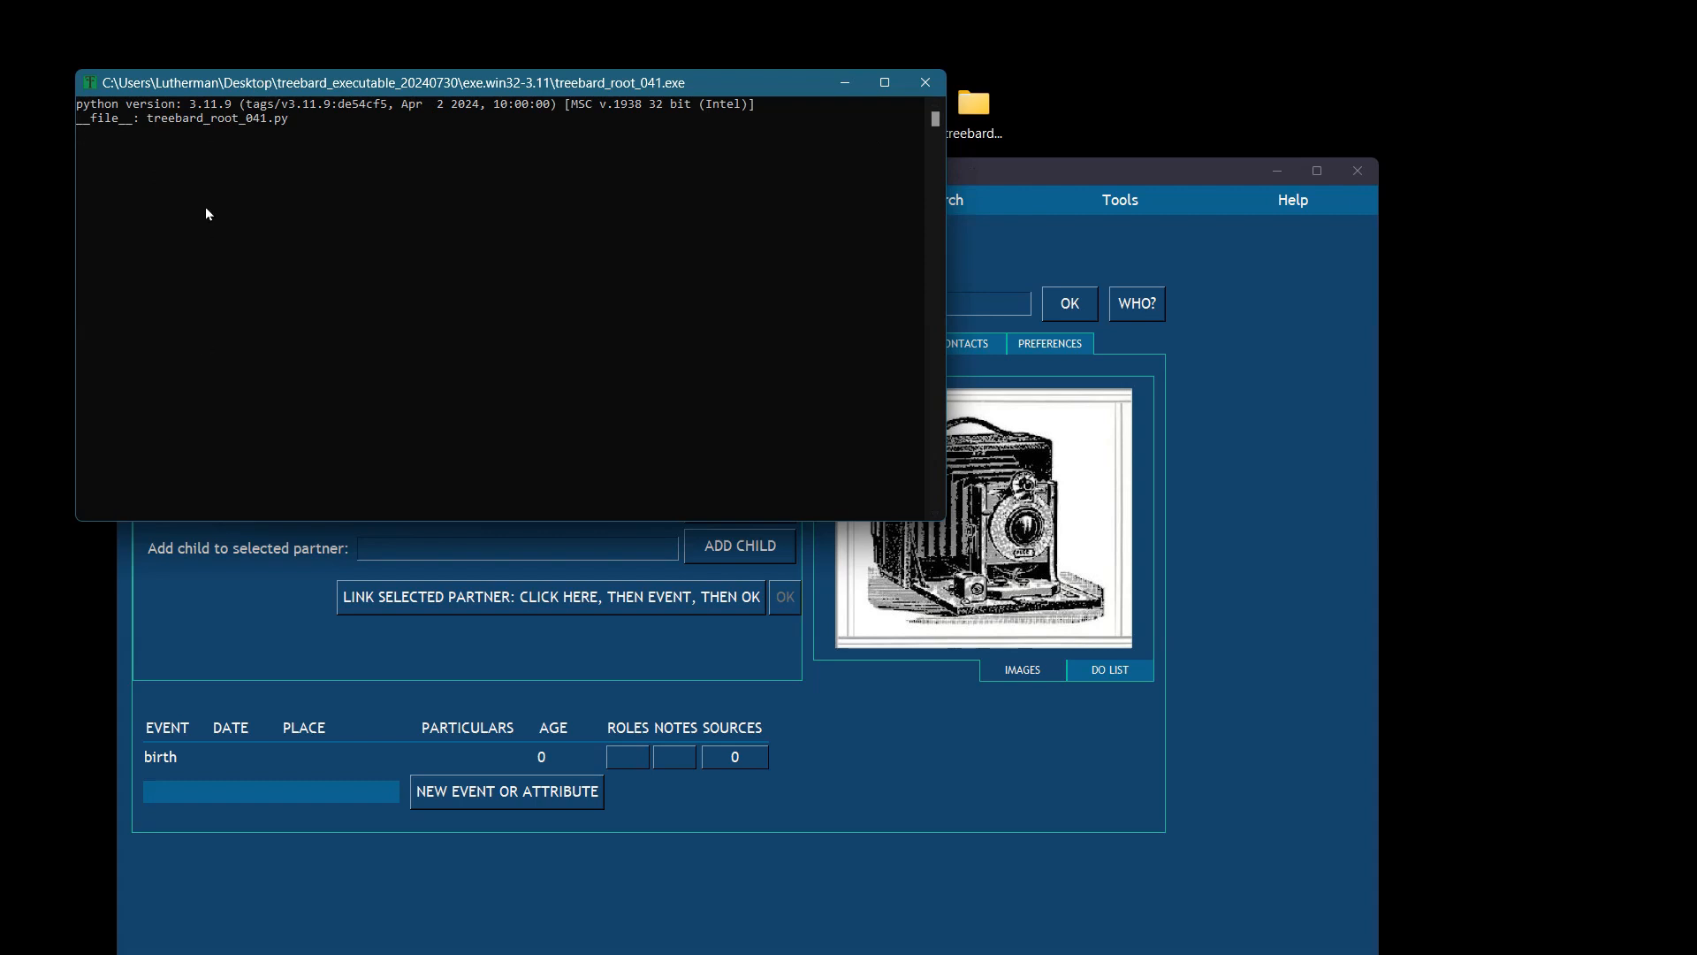
{"action": "left_click", "coordinate": [847, 85]}
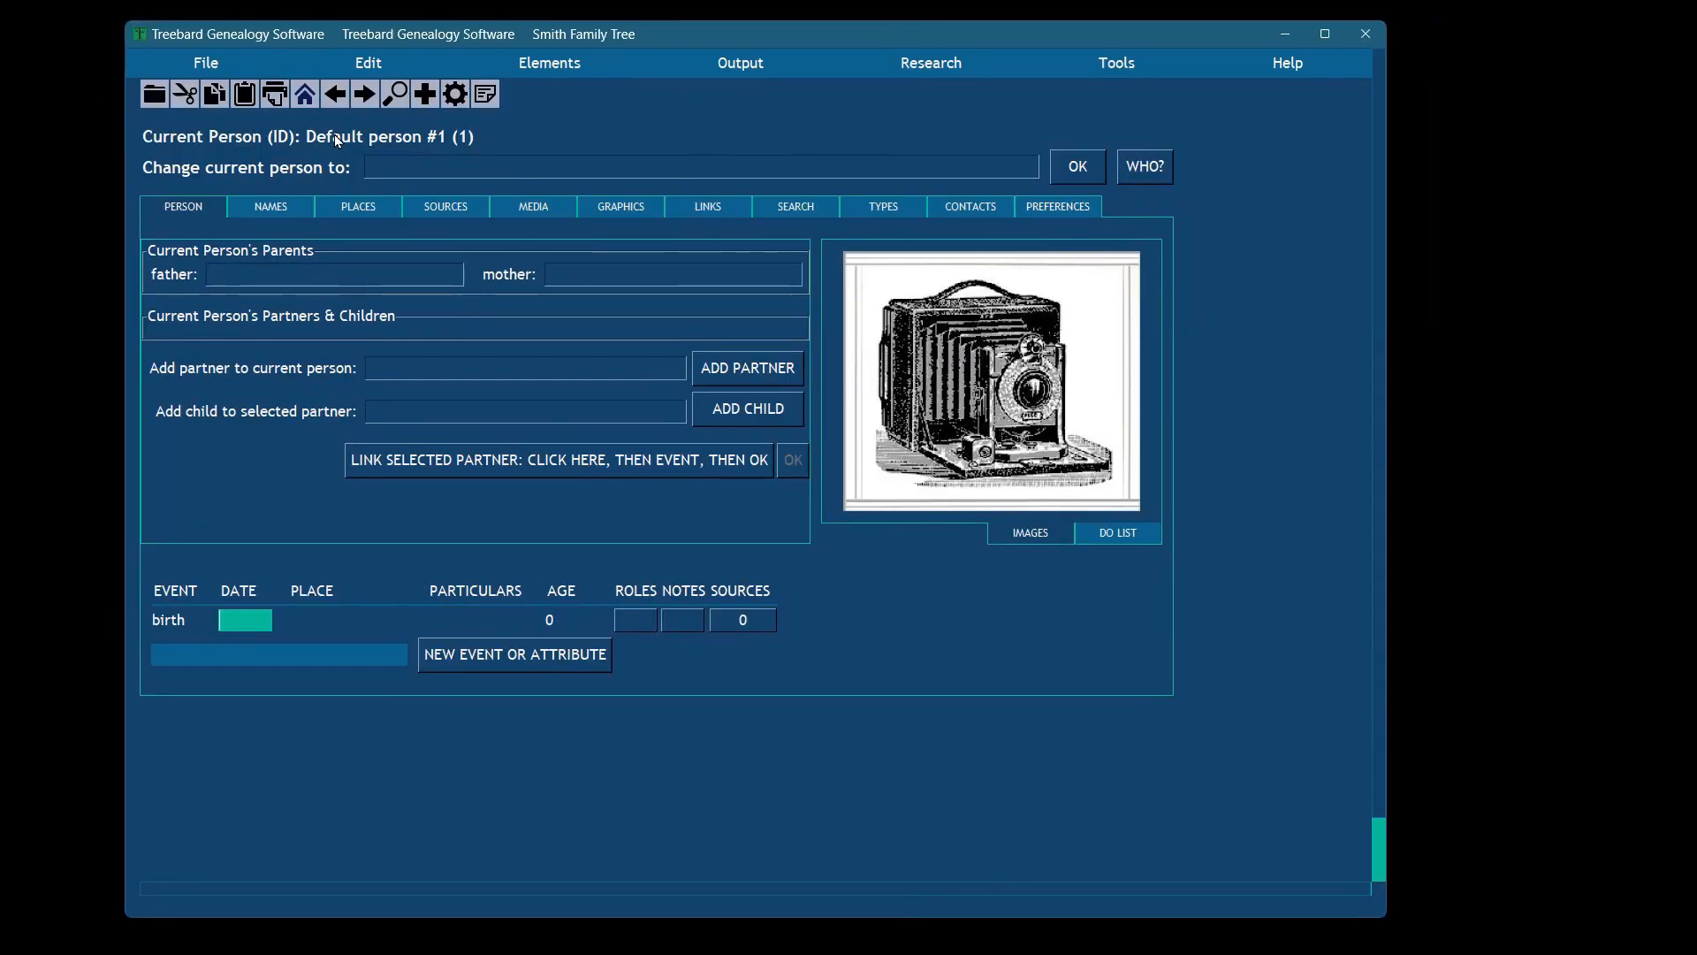
Open the current person's names and mark the placeholder name "Default person #1" for changing
{"action": "left_click", "coordinate": [267, 213]}
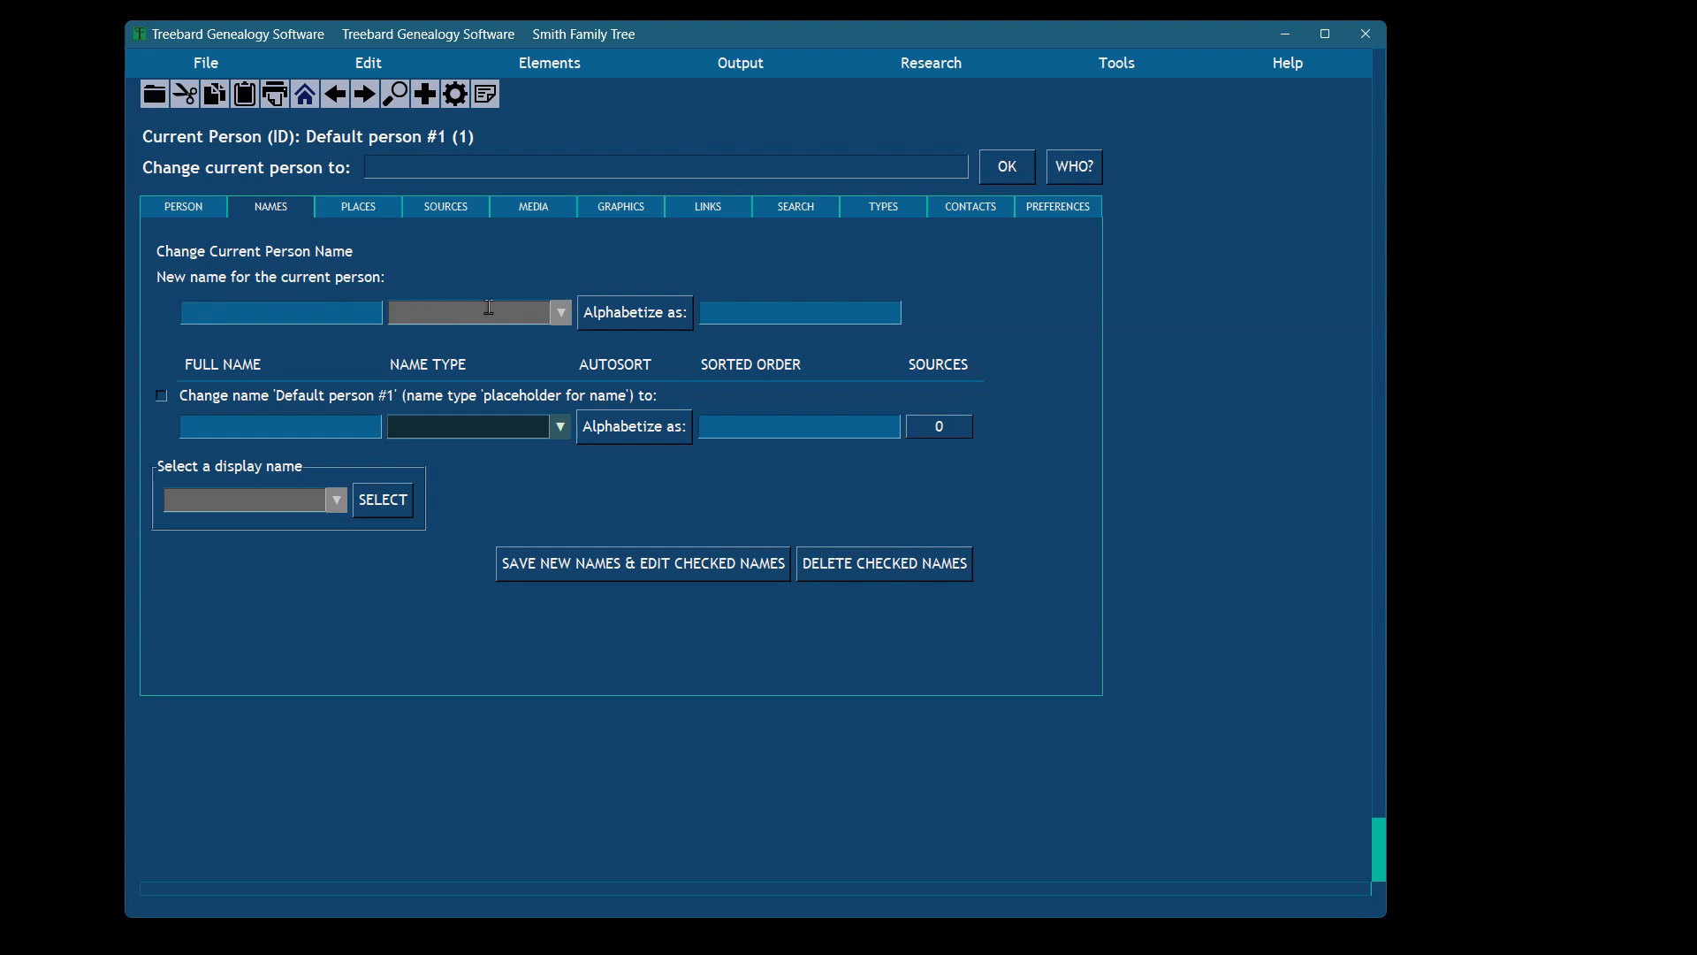
{"action": "left_click", "coordinate": [162, 397]}
{"action": "left_click", "coordinate": [317, 427]}
{"action": "left_click", "coordinate": [561, 314]}
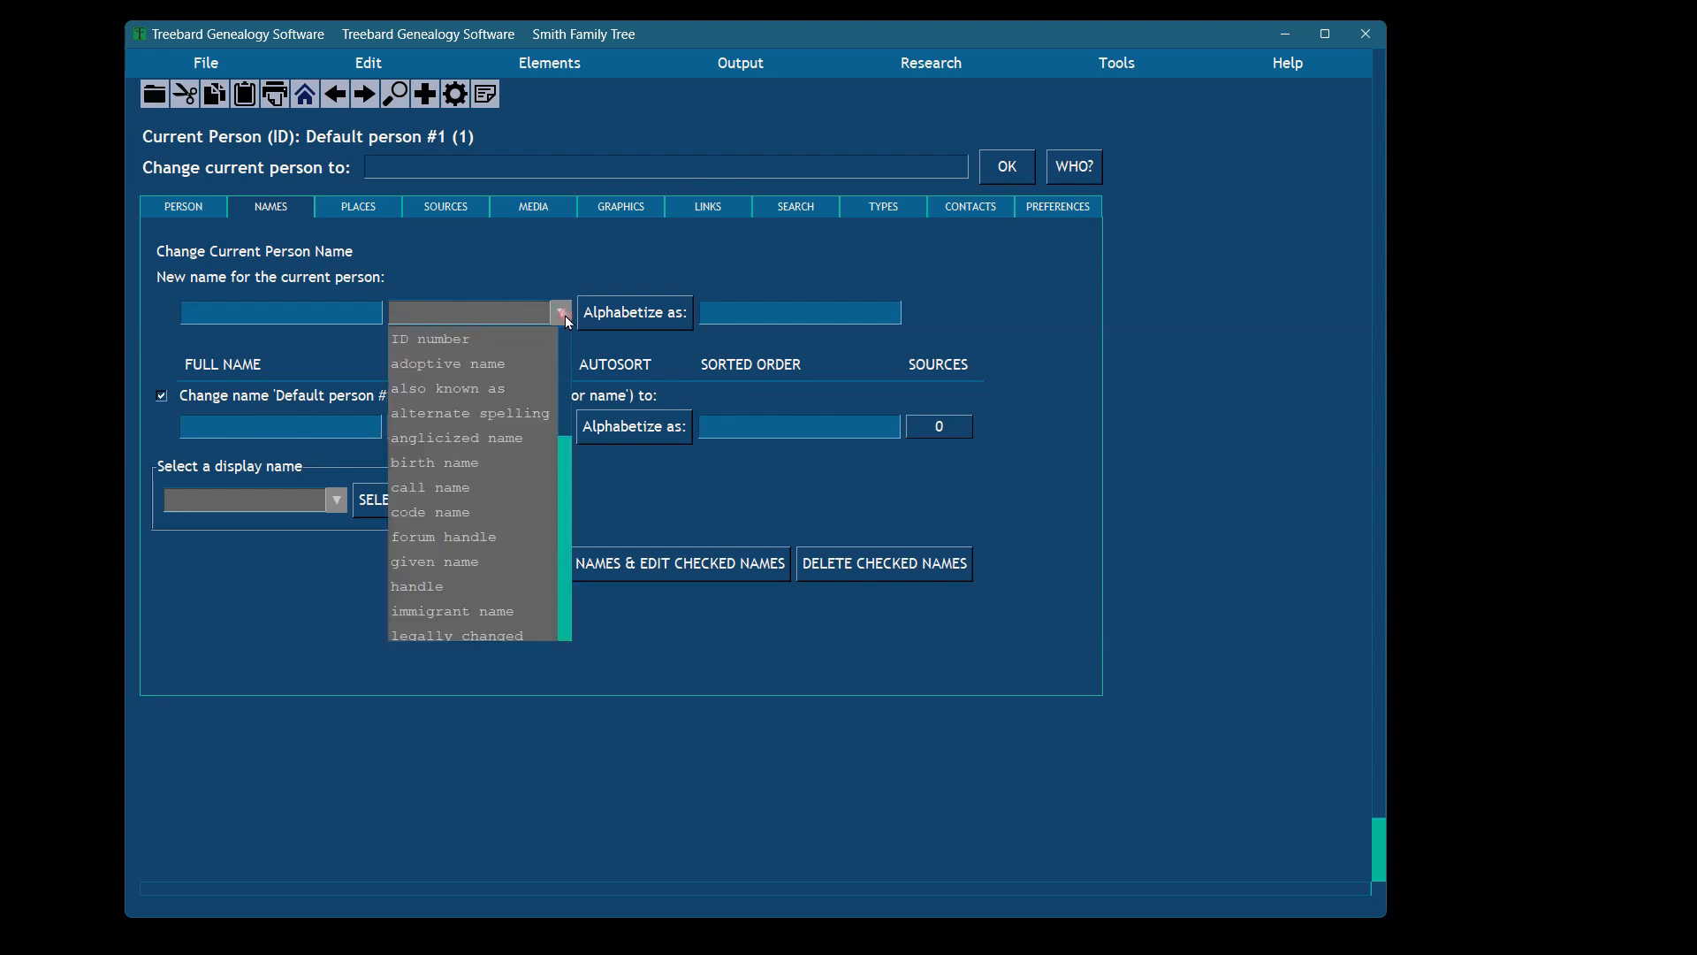
{"action": "mouse_move", "coordinate": [564, 364]}
{"action": "left_mouse_down"}
{"action": "mouse_move", "coordinate": [564, 589]}
{"action": "mouse_move", "coordinate": [548, 359]}
{"action": "left_mouse_up"}
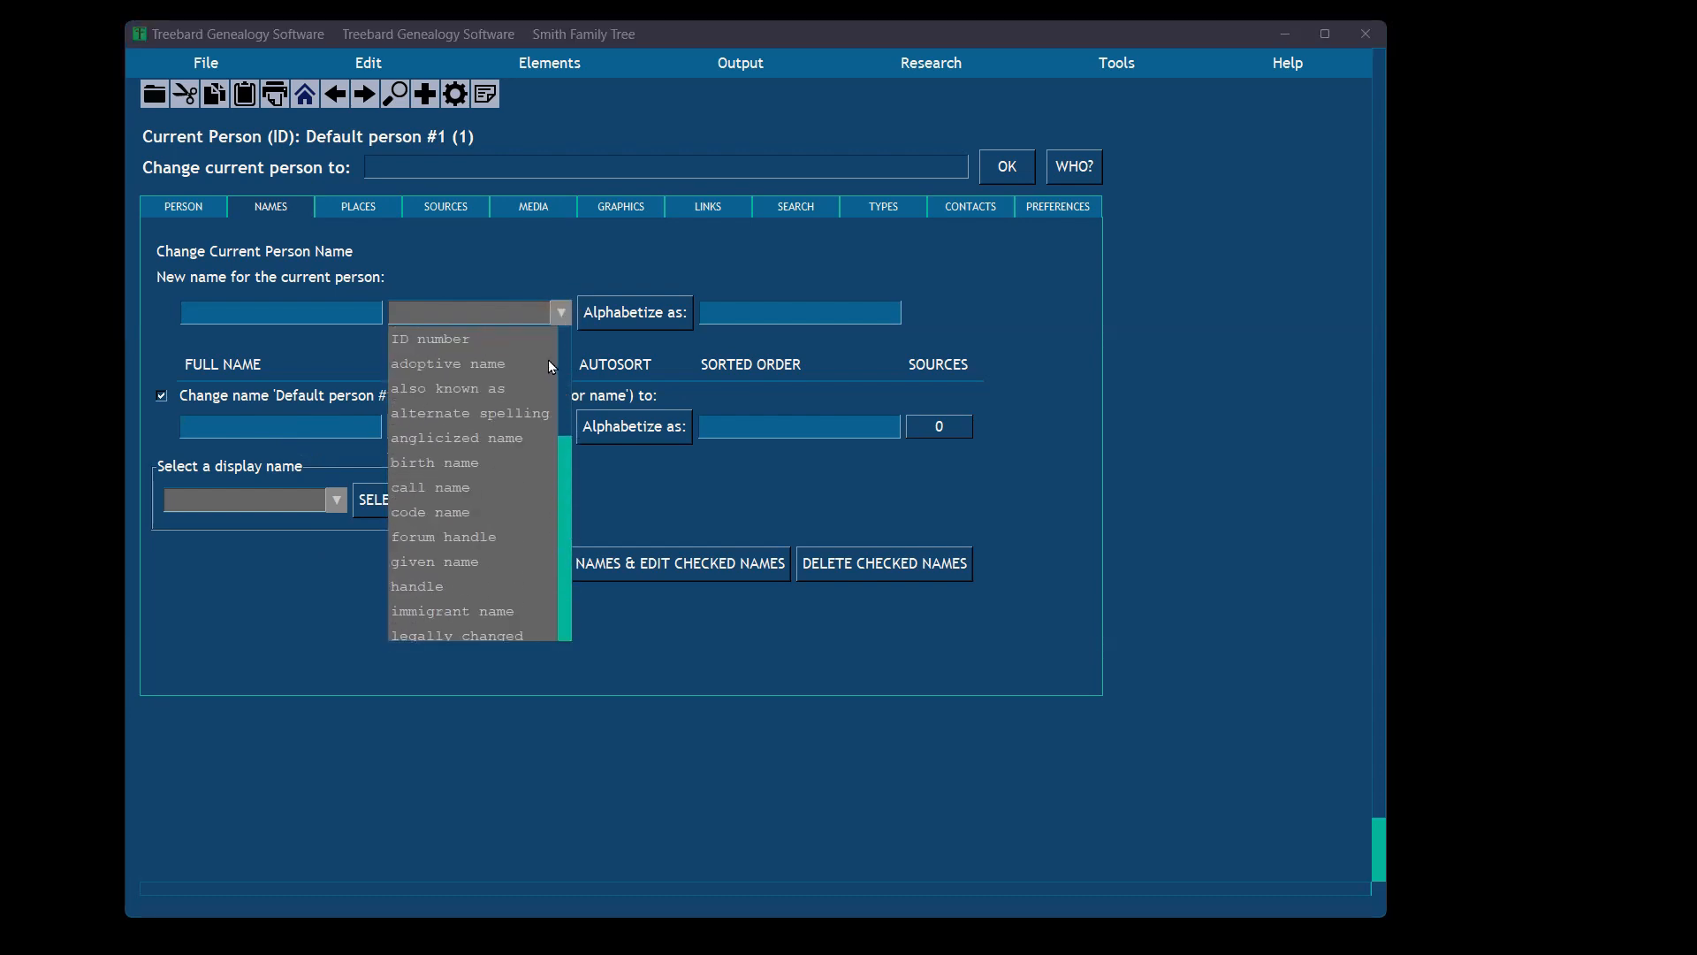
{"action": "left_click", "coordinate": [559, 316]}
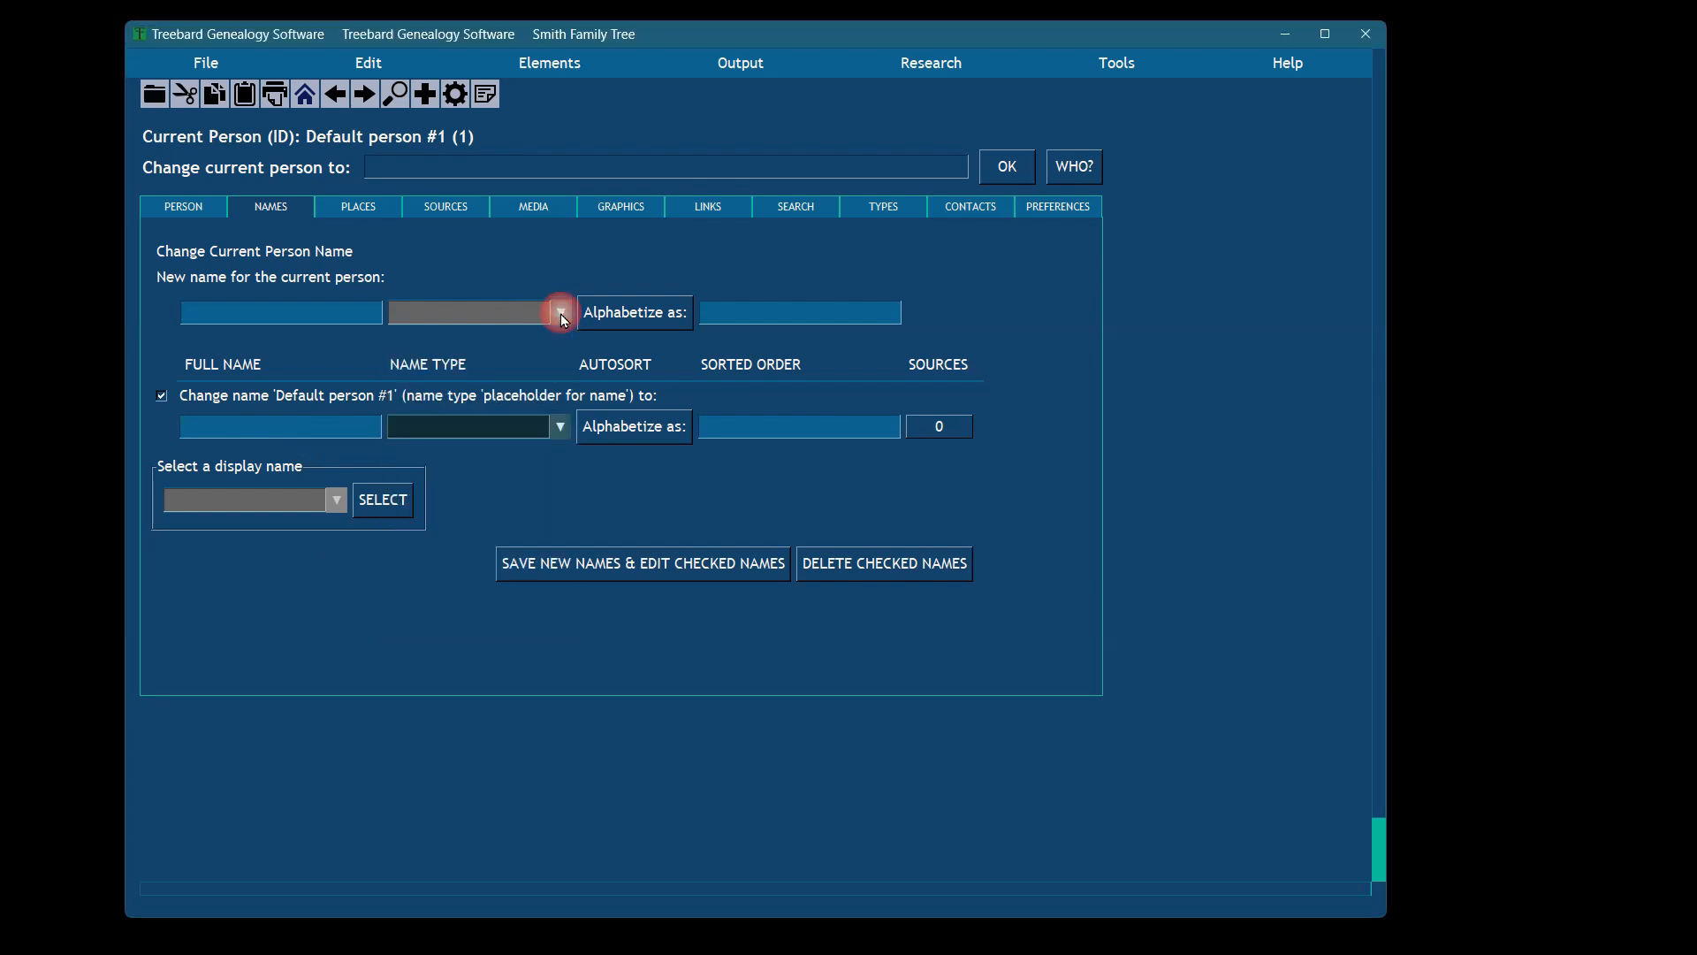
Take the full name generated in Person Maker and enter a shortened form as the replacement for the placeholder name
{"action": "left_click", "coordinate": [242, 314]}
{"action": "scroll", "coordinate": [766, 490], "scroll_direction": "down", "scroll_amount": 2}
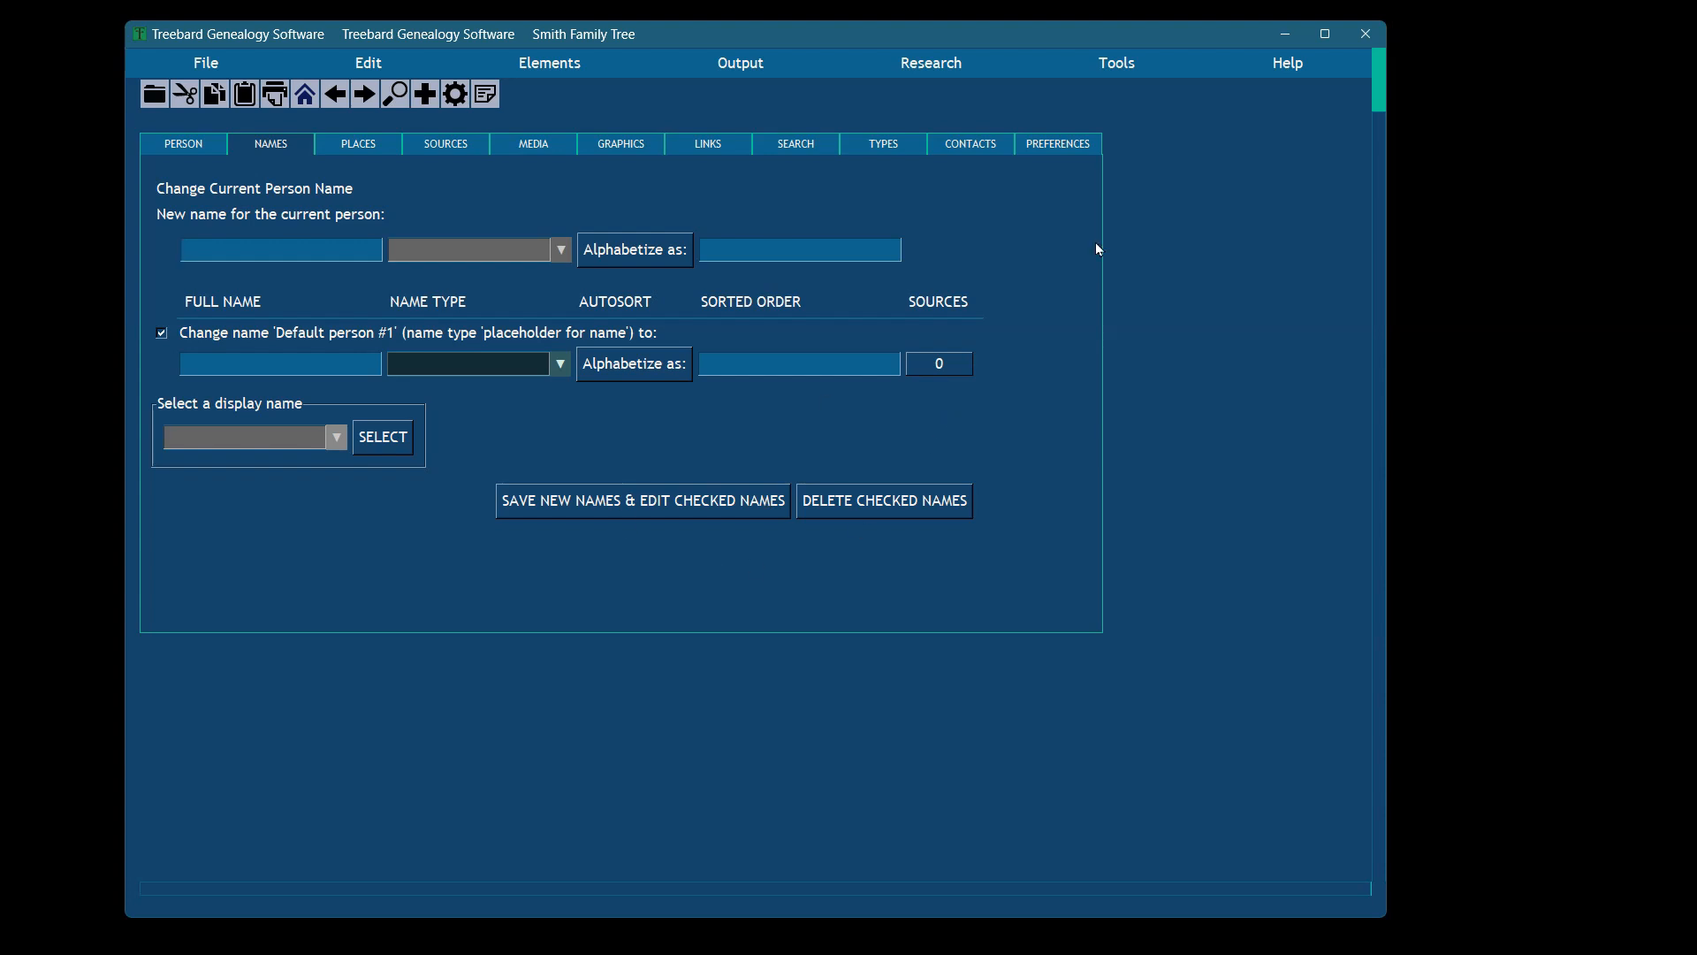
{"action": "key", "text": "alt+Tab"}
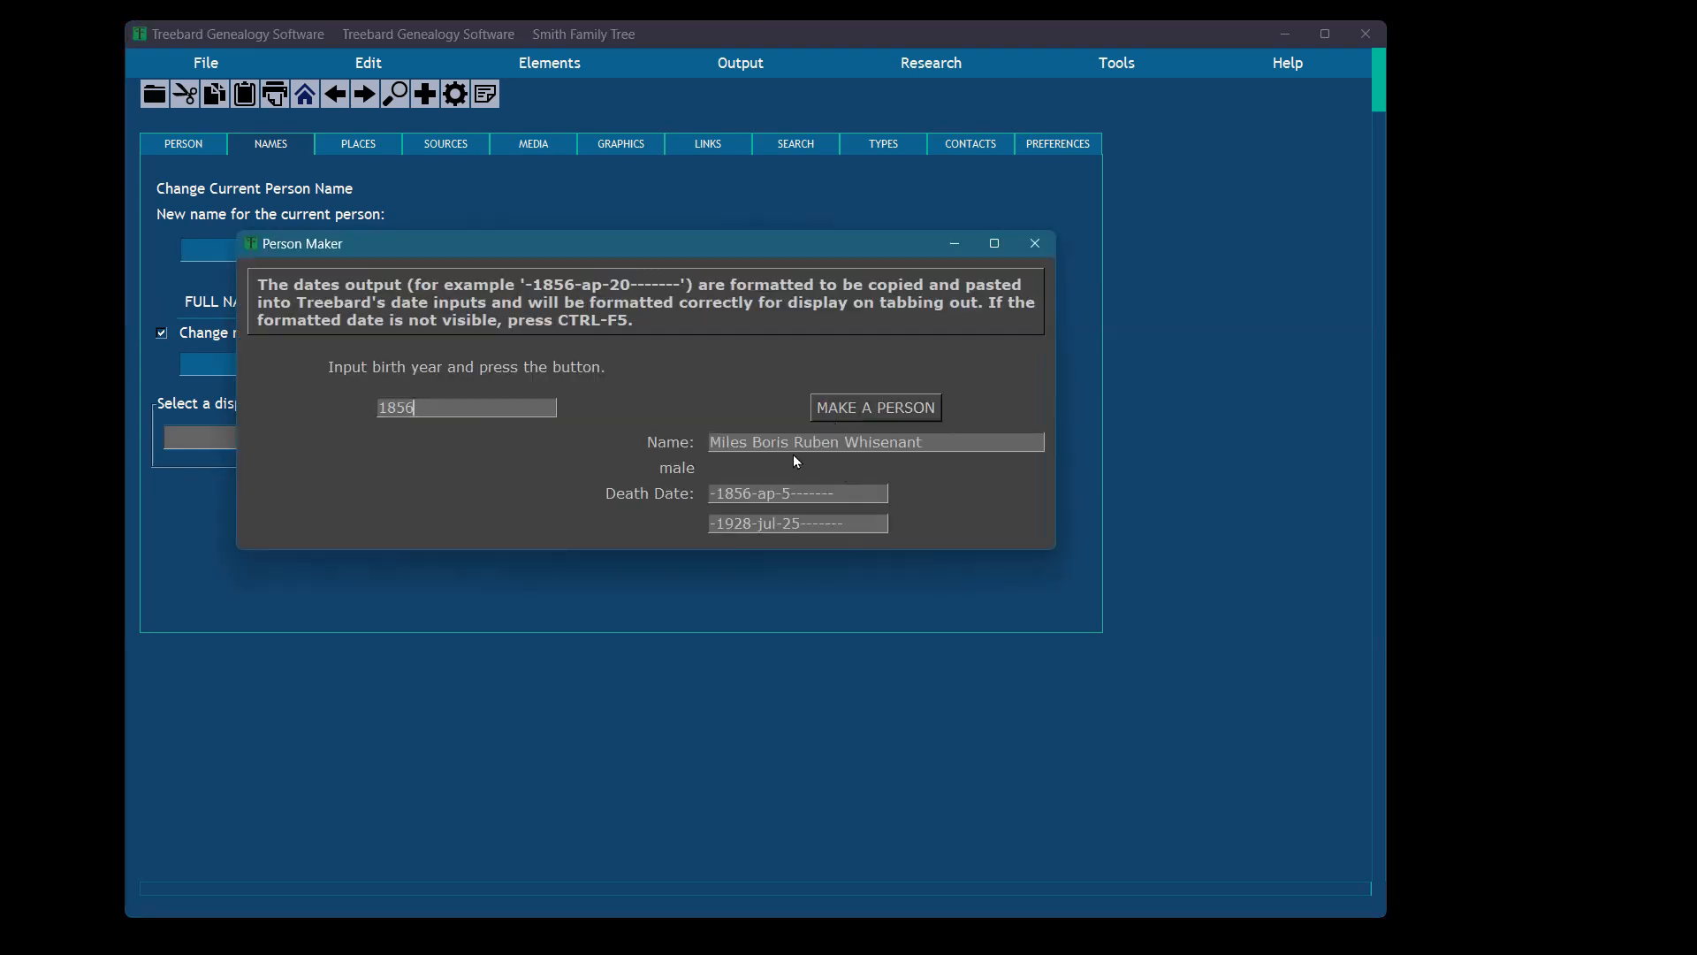
{"action": "left_click_drag", "start_coordinate": [839, 442], "coordinate": [687, 438]}
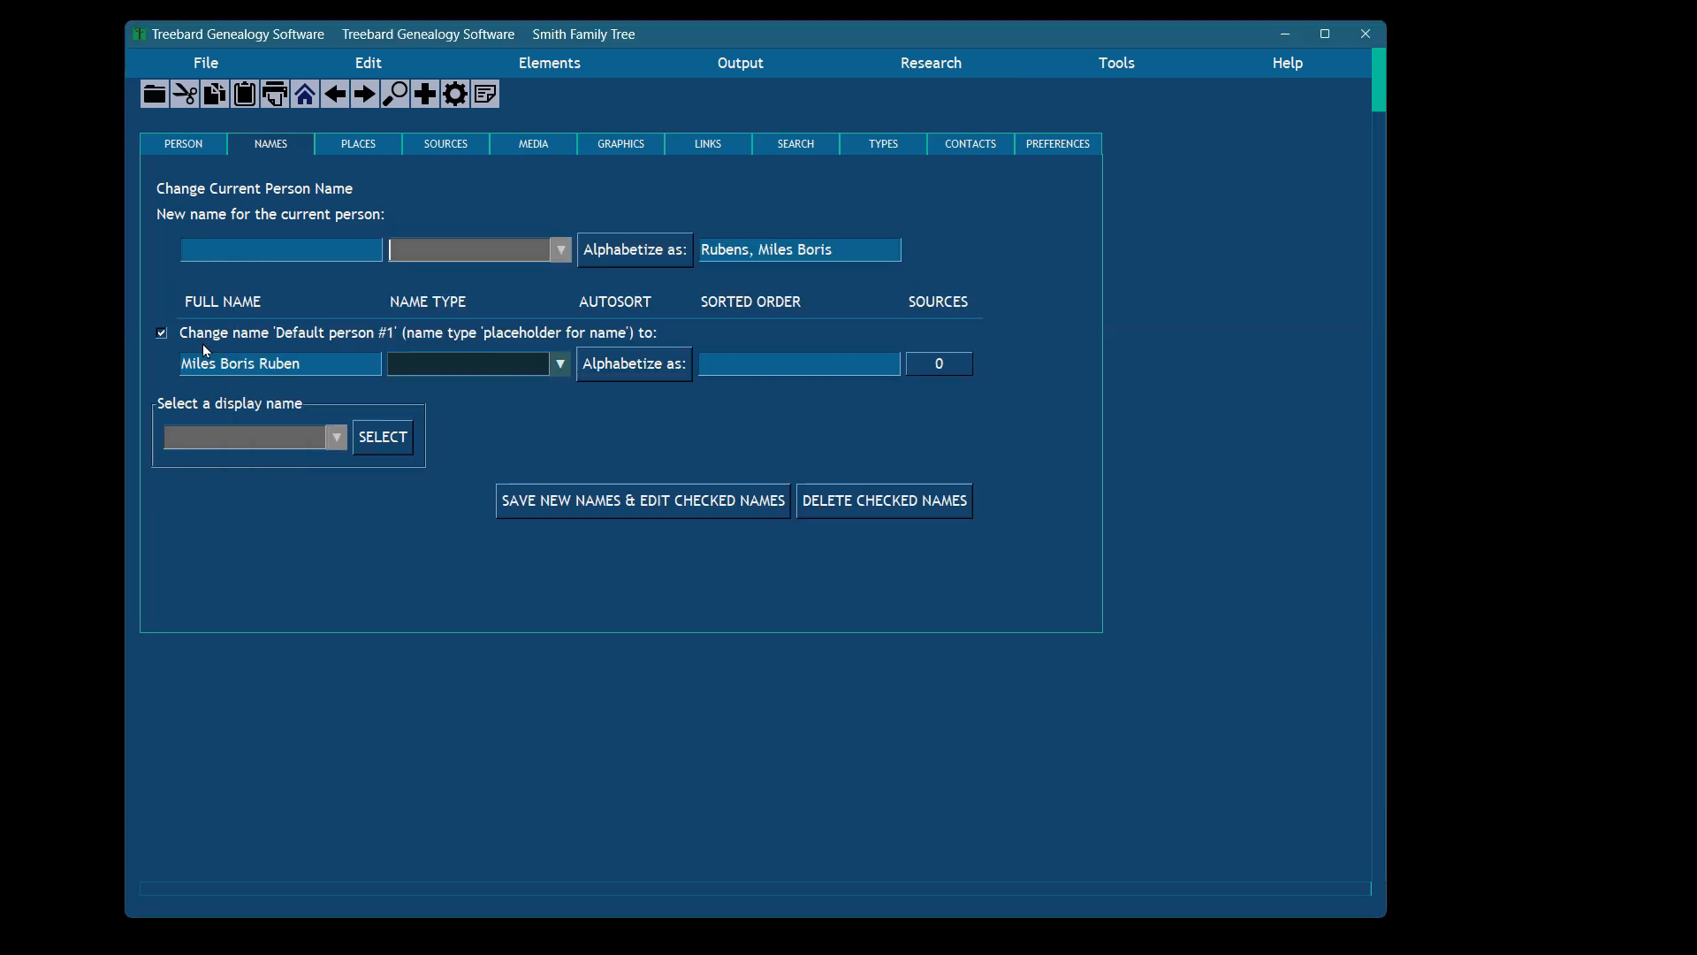
Compare the name type lists of the new-name row and the placeholder name's row
{"action": "left_click", "coordinate": [560, 365]}
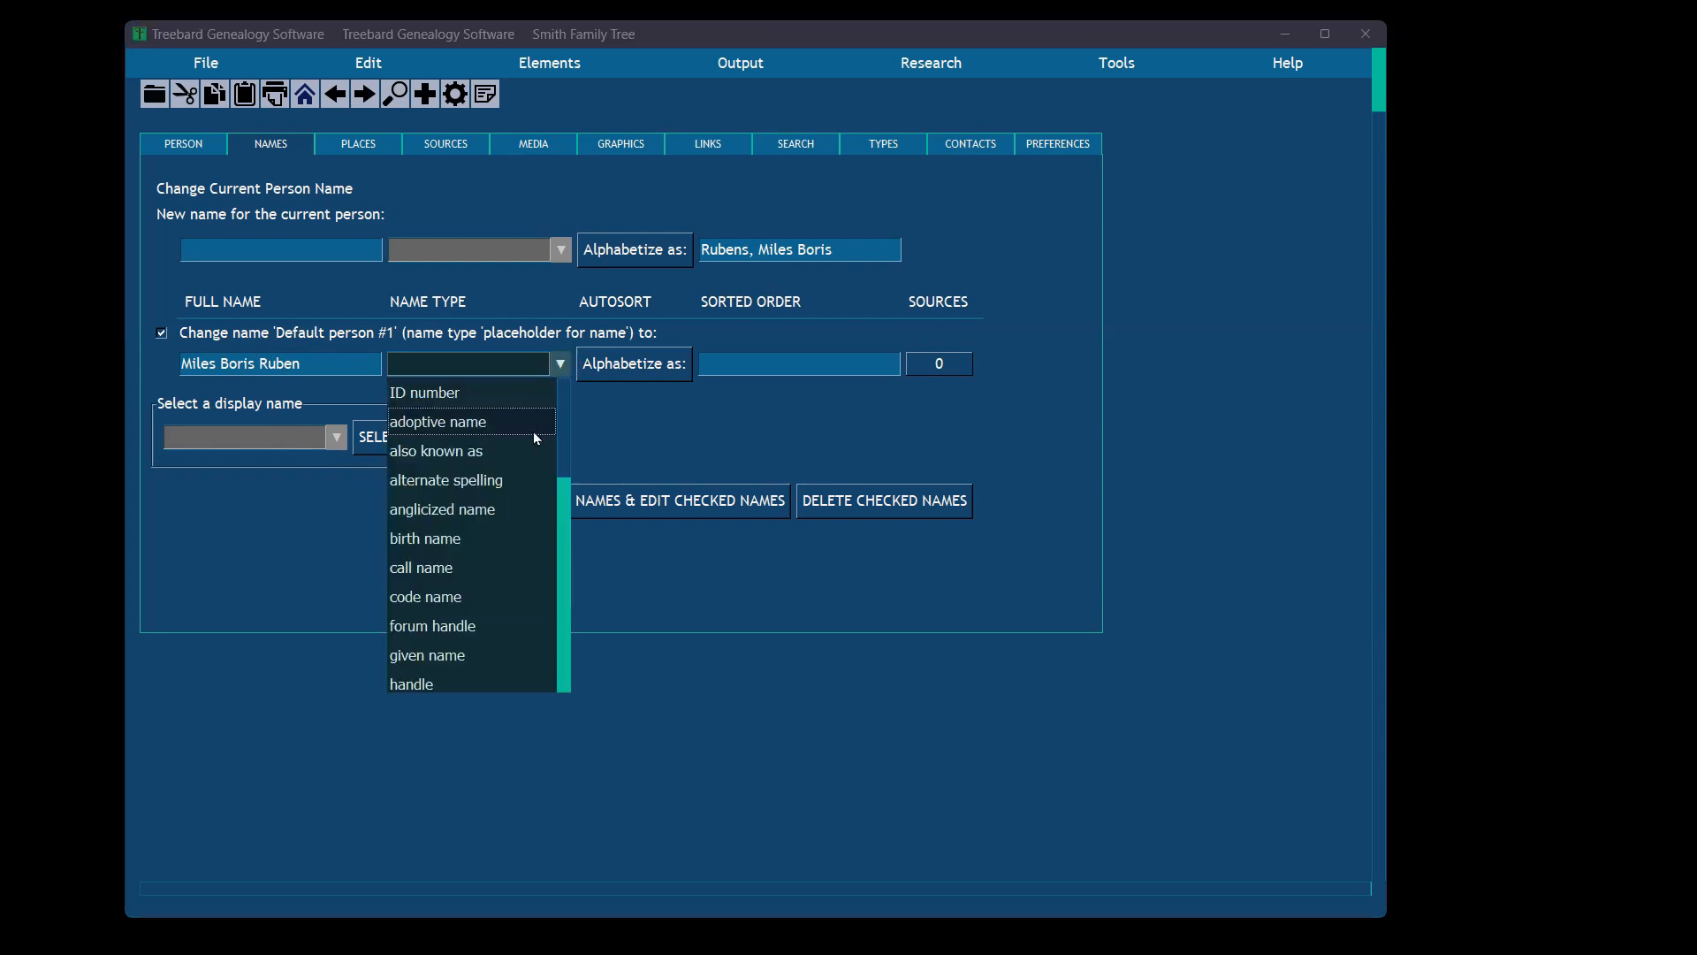
{"action": "left_click", "coordinate": [559, 256]}
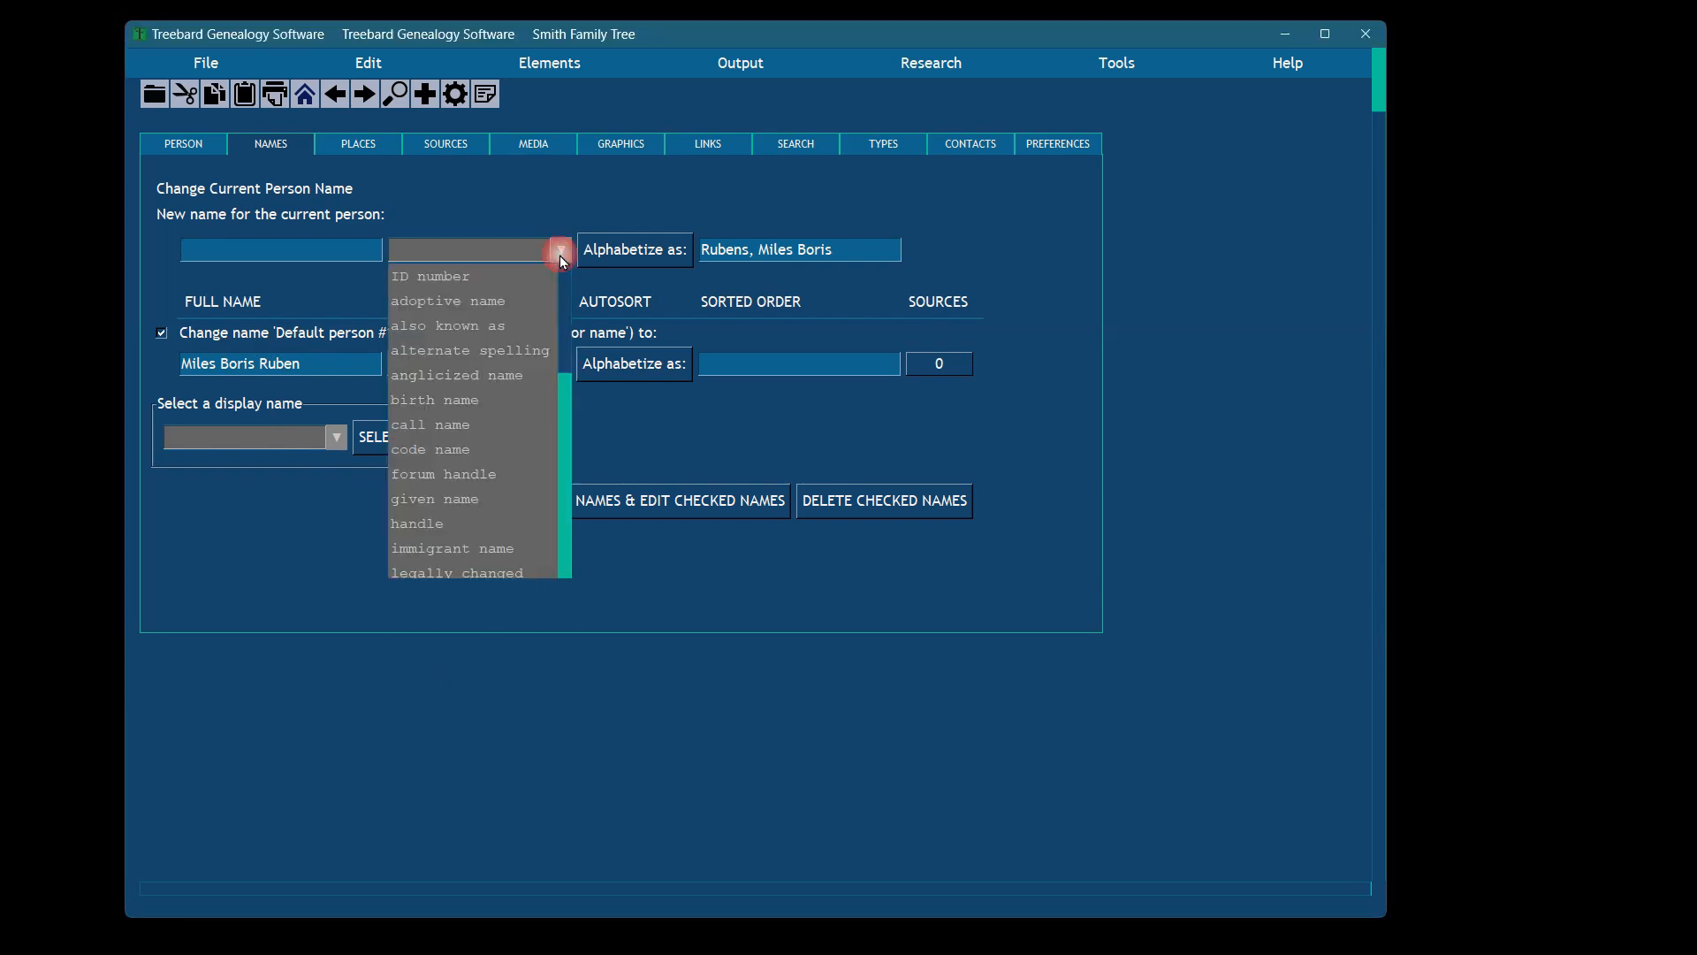
{"action": "left_click", "coordinate": [559, 256]}
{"action": "left_click", "coordinate": [560, 365]}
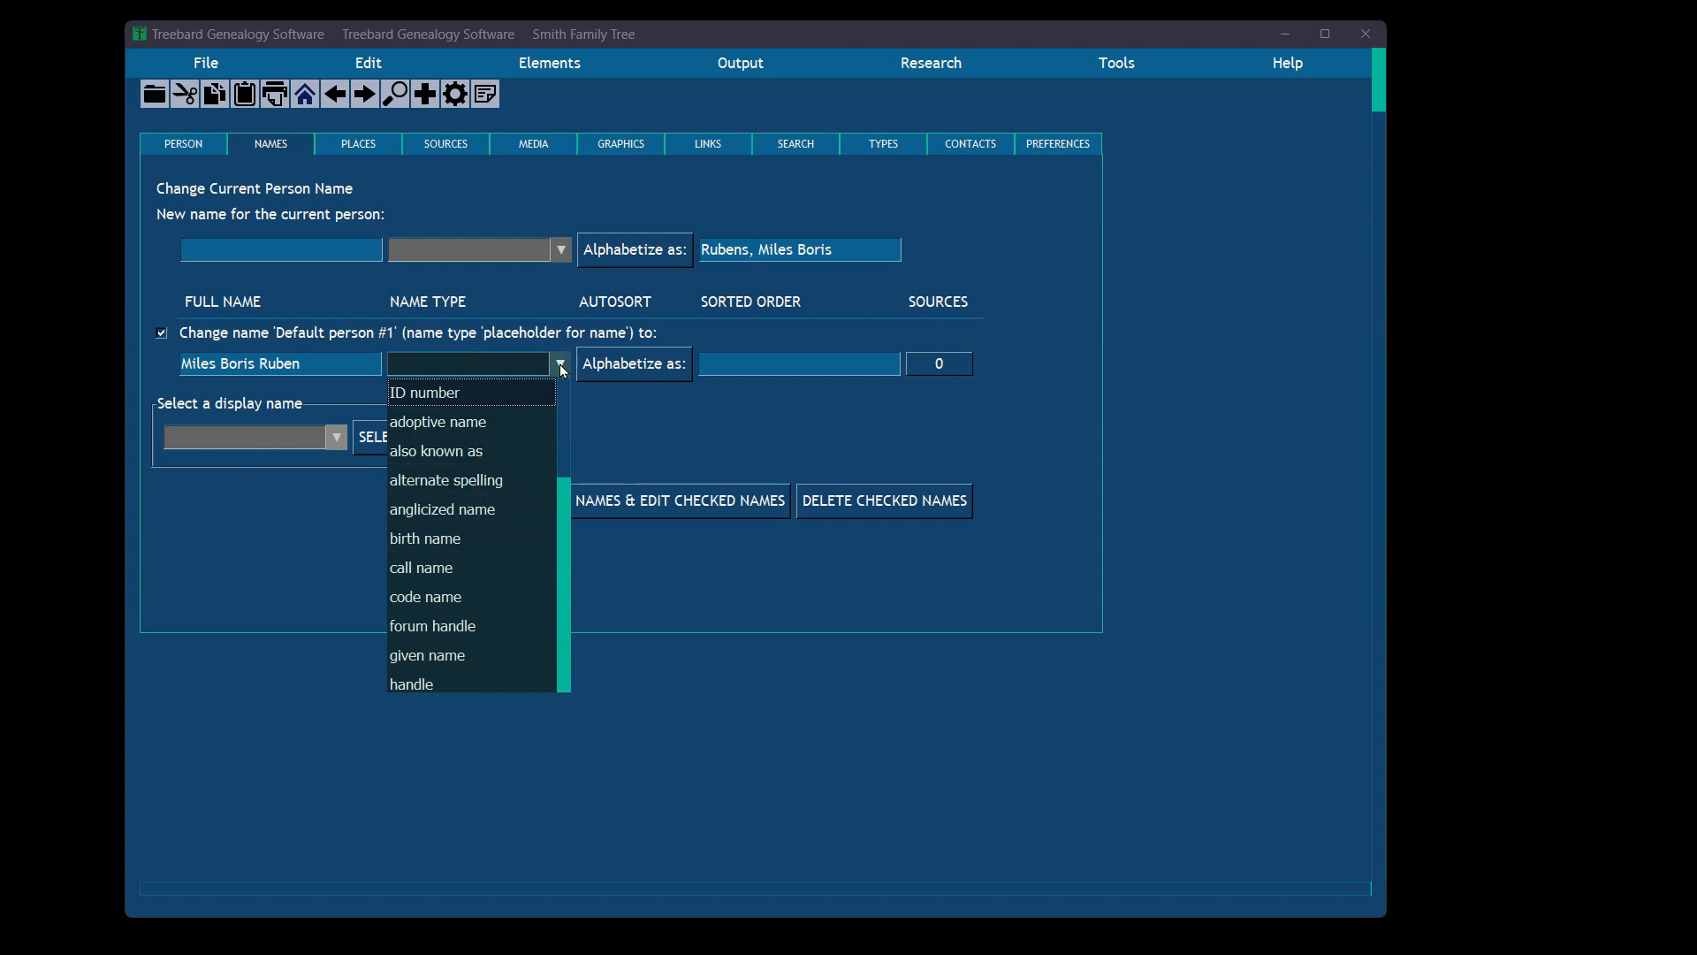
{"action": "left_click", "coordinate": [560, 251]}
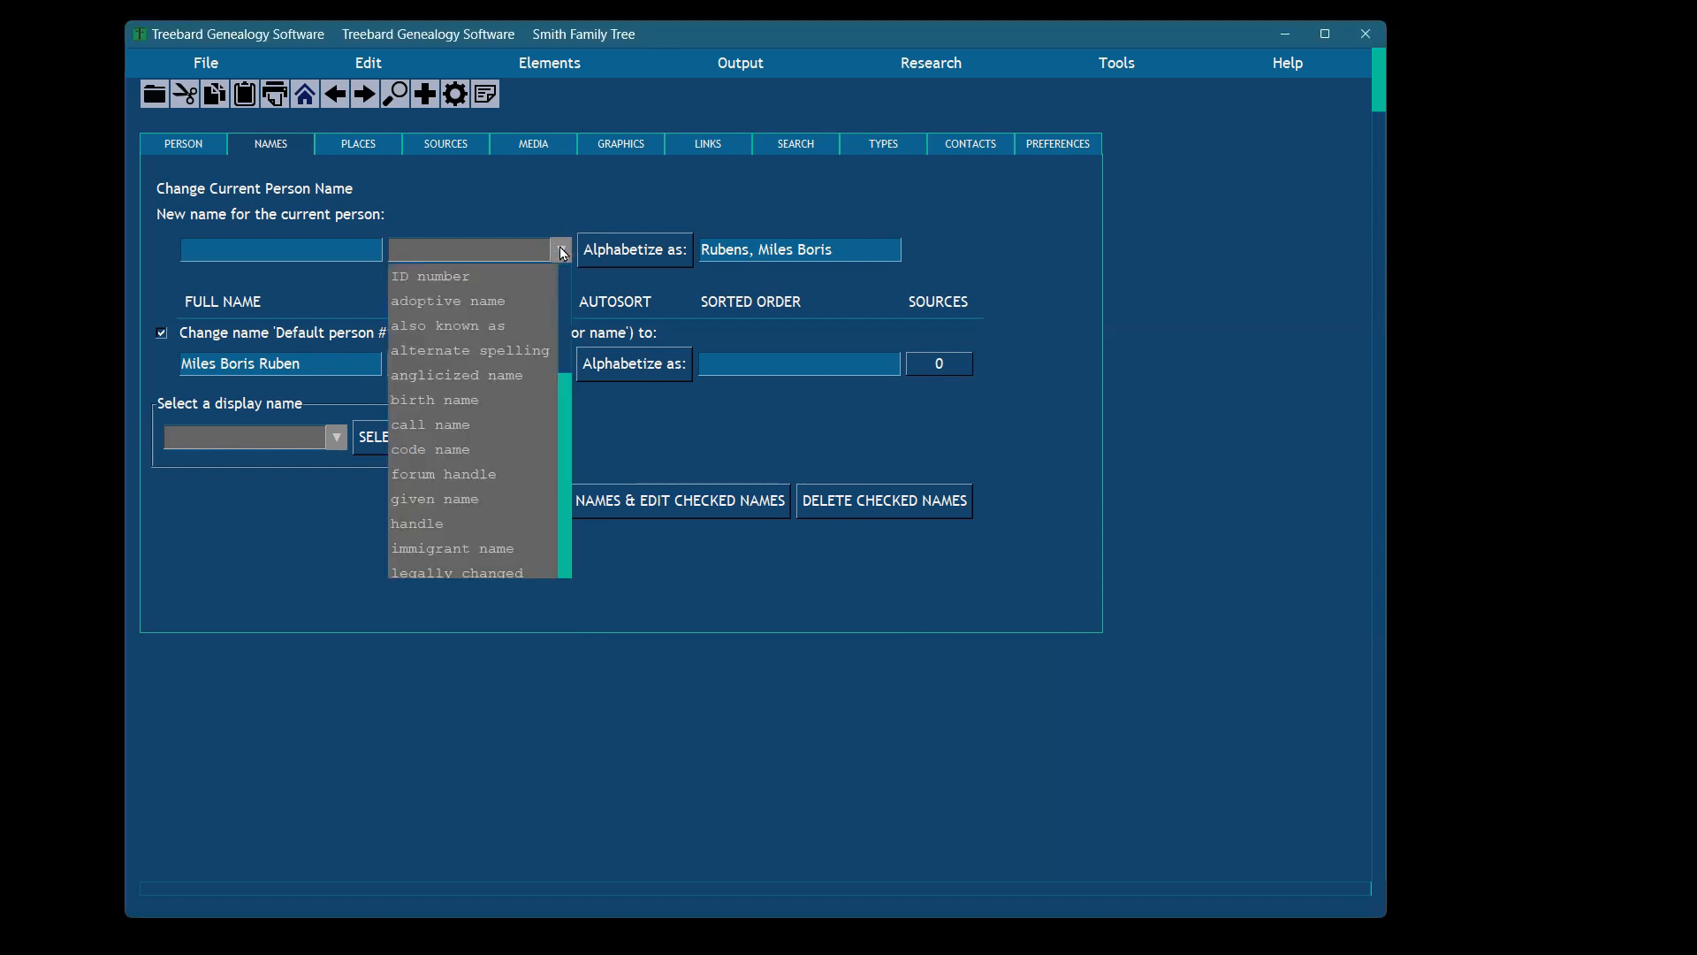
{"action": "left_click", "coordinate": [561, 250]}
{"action": "left_click", "coordinate": [560, 250]}
{"action": "left_click", "coordinate": [562, 250]}
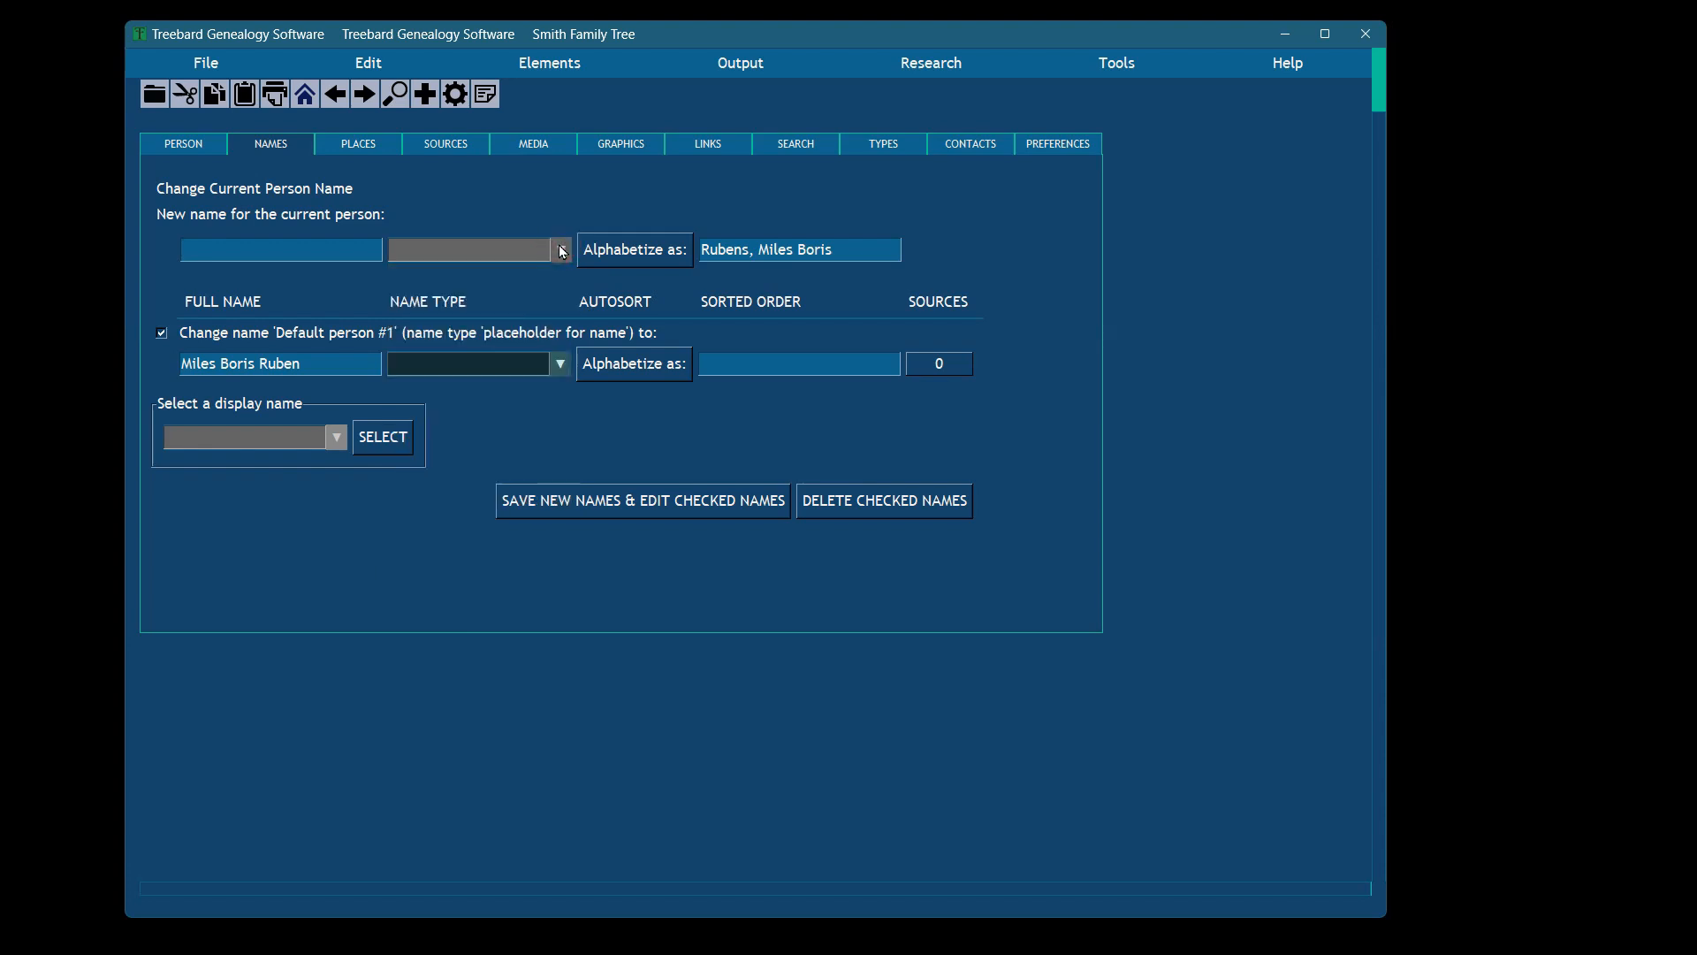
{"action": "left_click", "coordinate": [562, 250]}
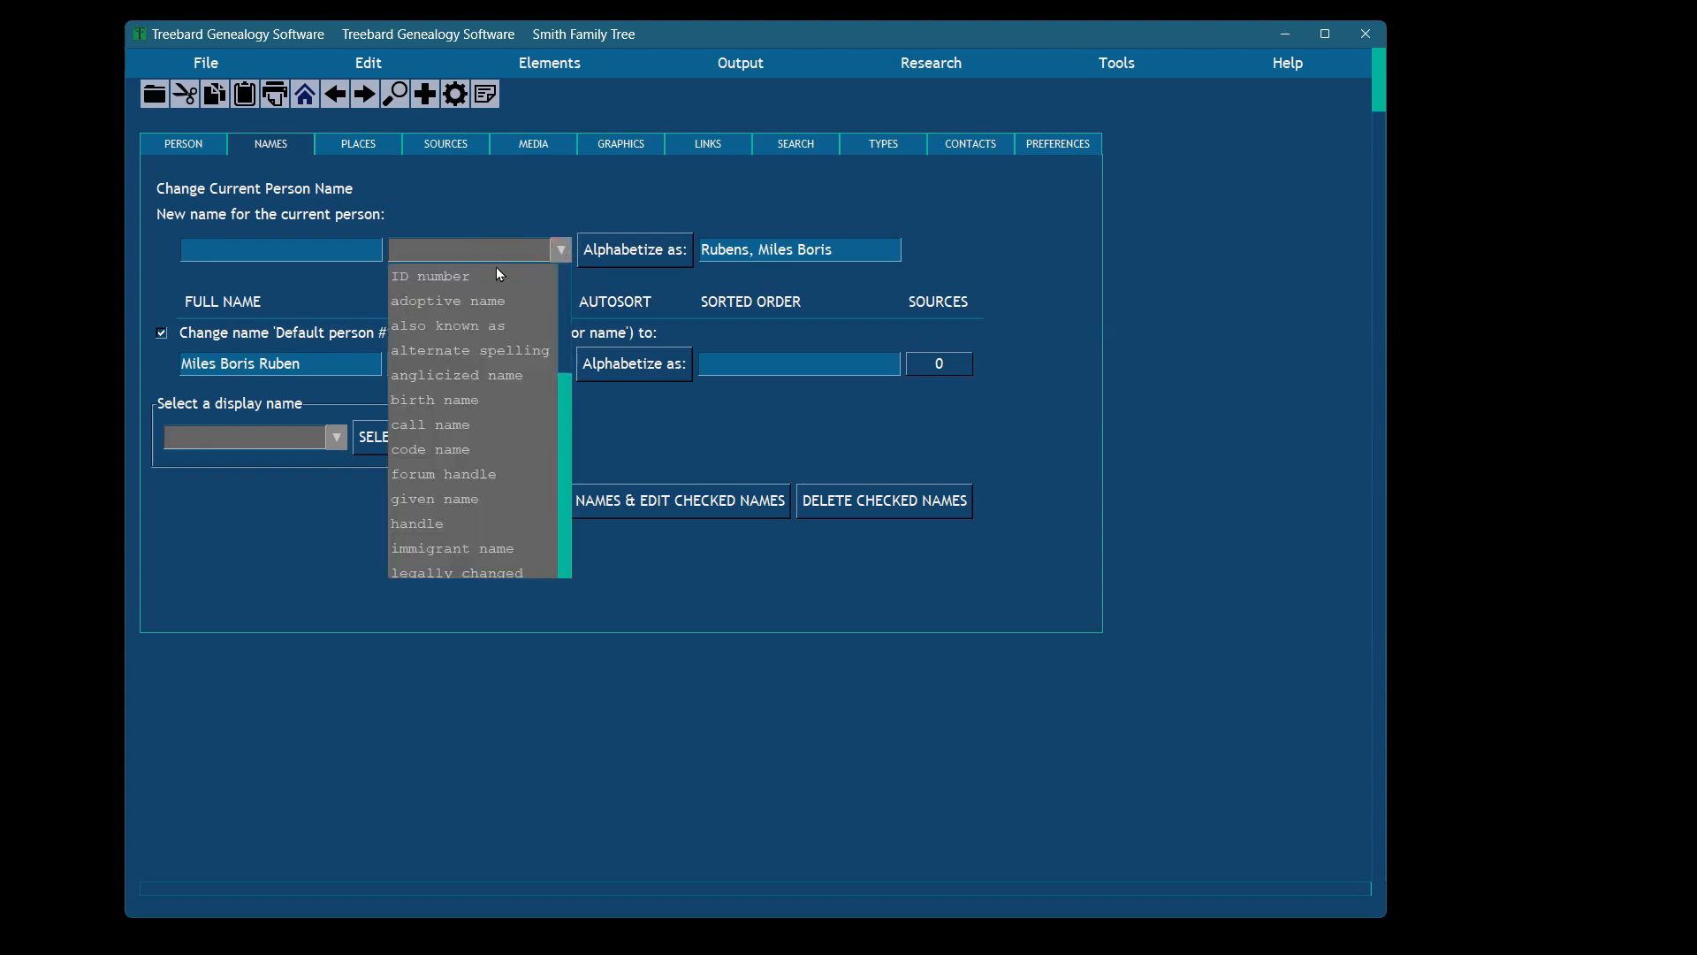
{"action": "left_click", "coordinate": [558, 247]}
Set the replacement name's type to "call name" and generate its alphabetized form
{"action": "left_click", "coordinate": [564, 365]}
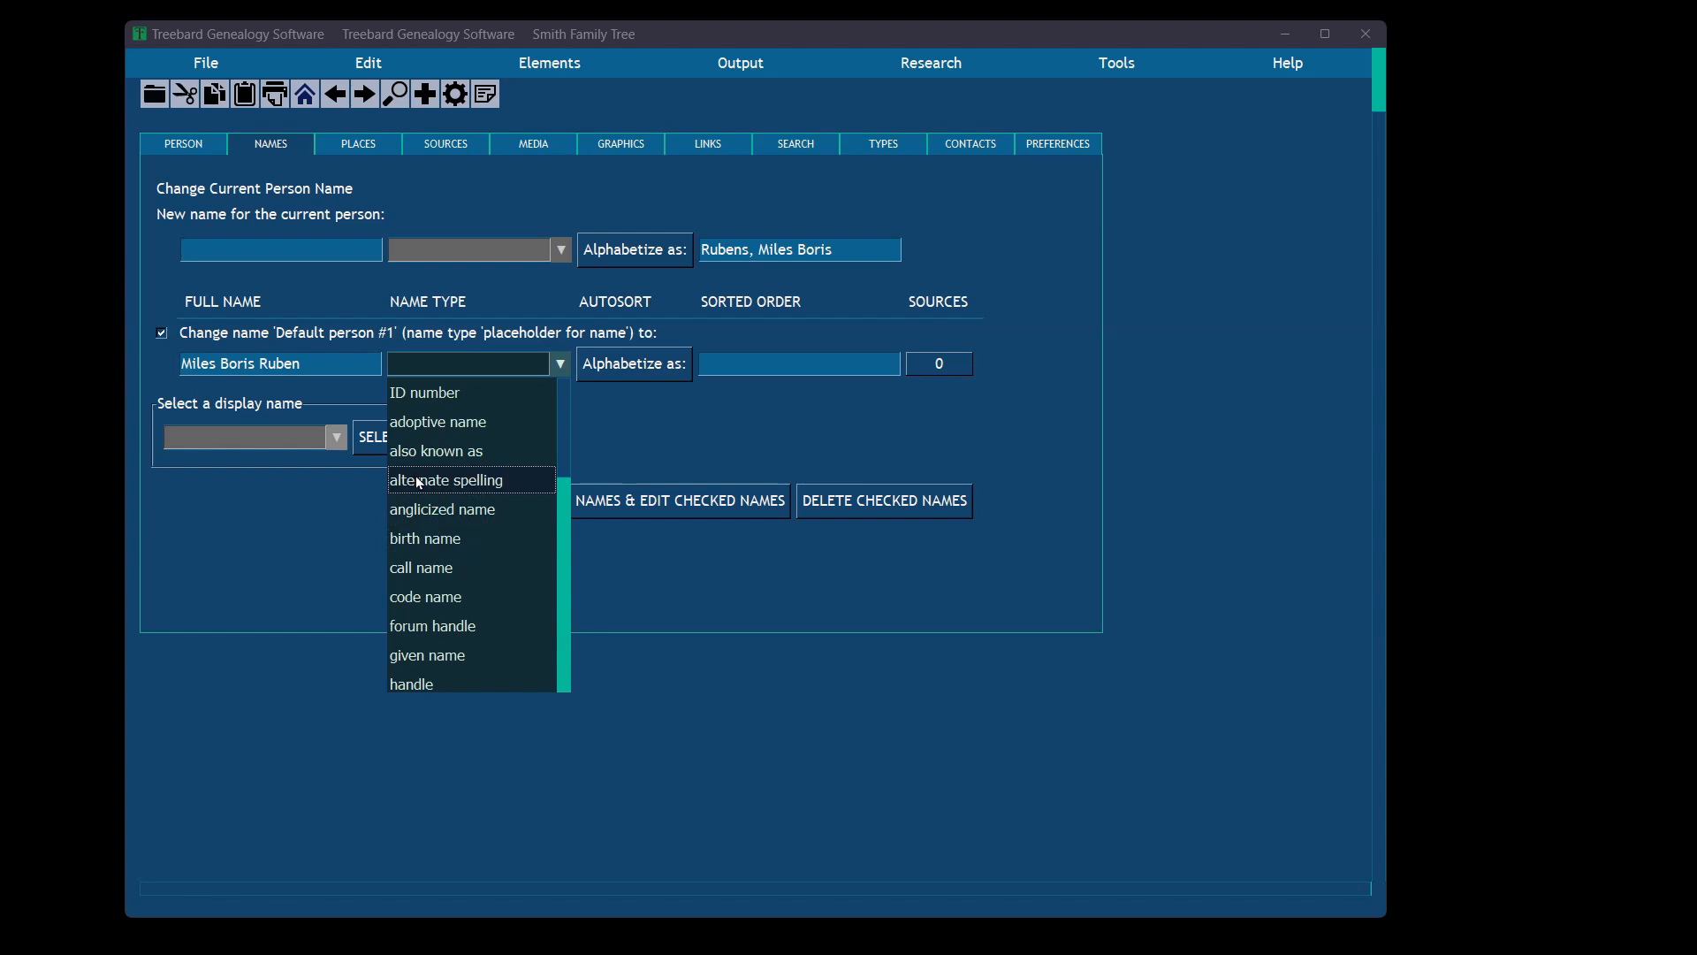
{"action": "left_click", "coordinate": [430, 566]}
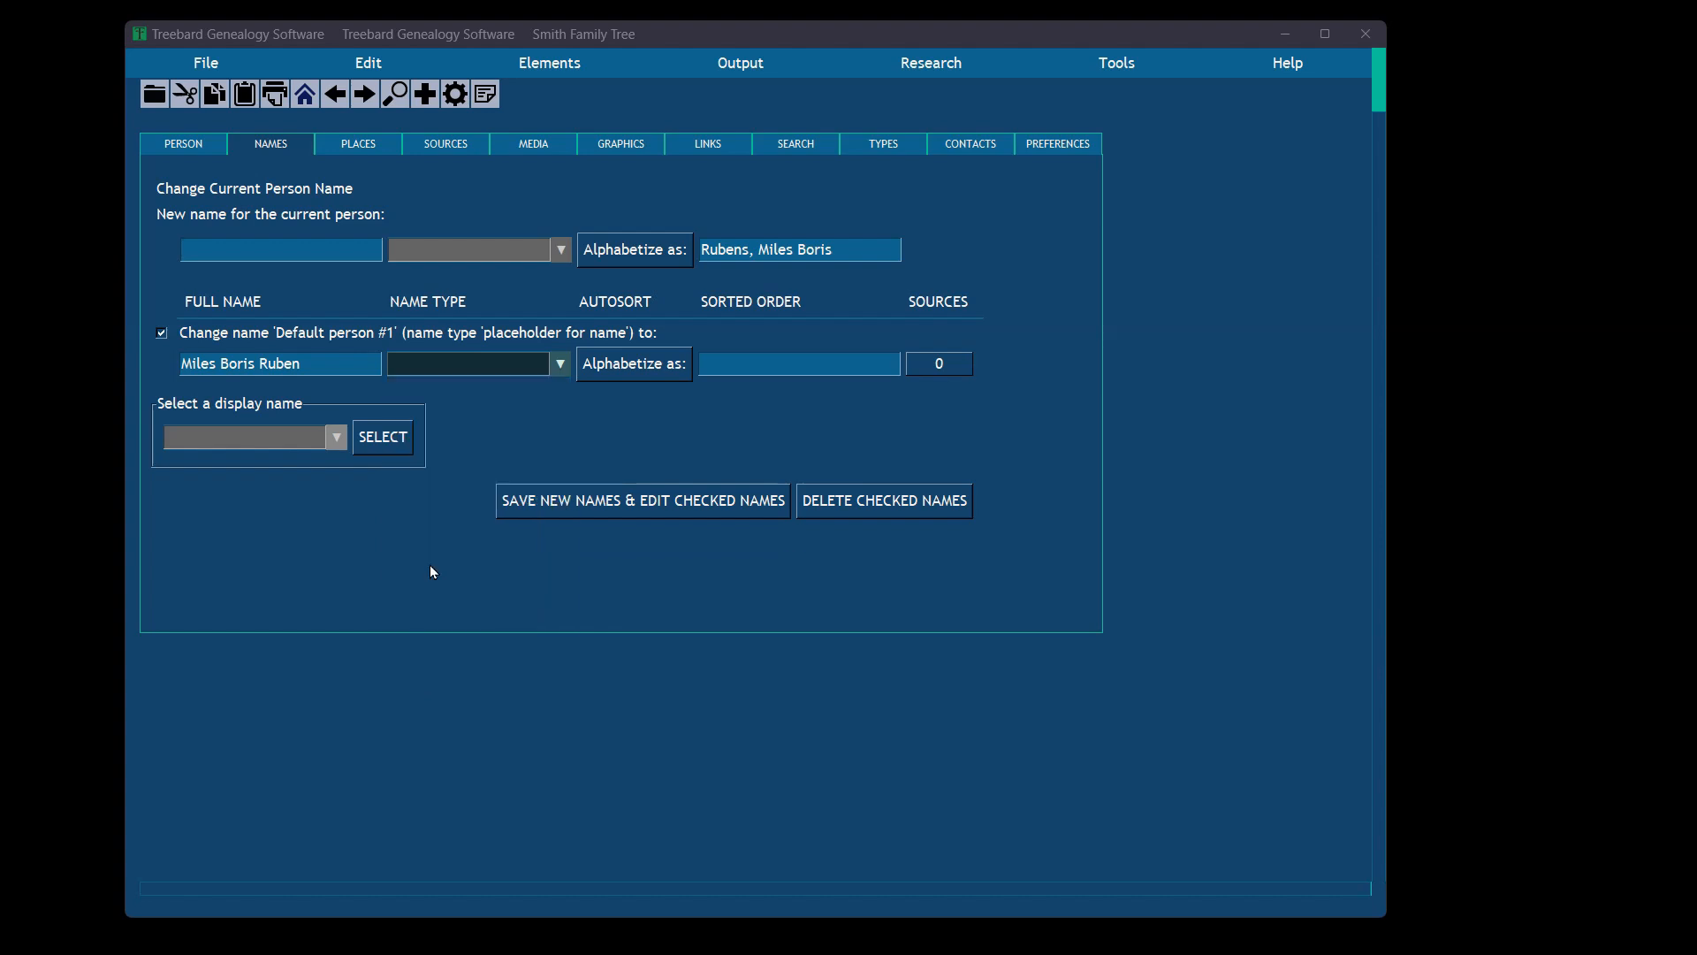
{"action": "left_click", "coordinate": [682, 369]}
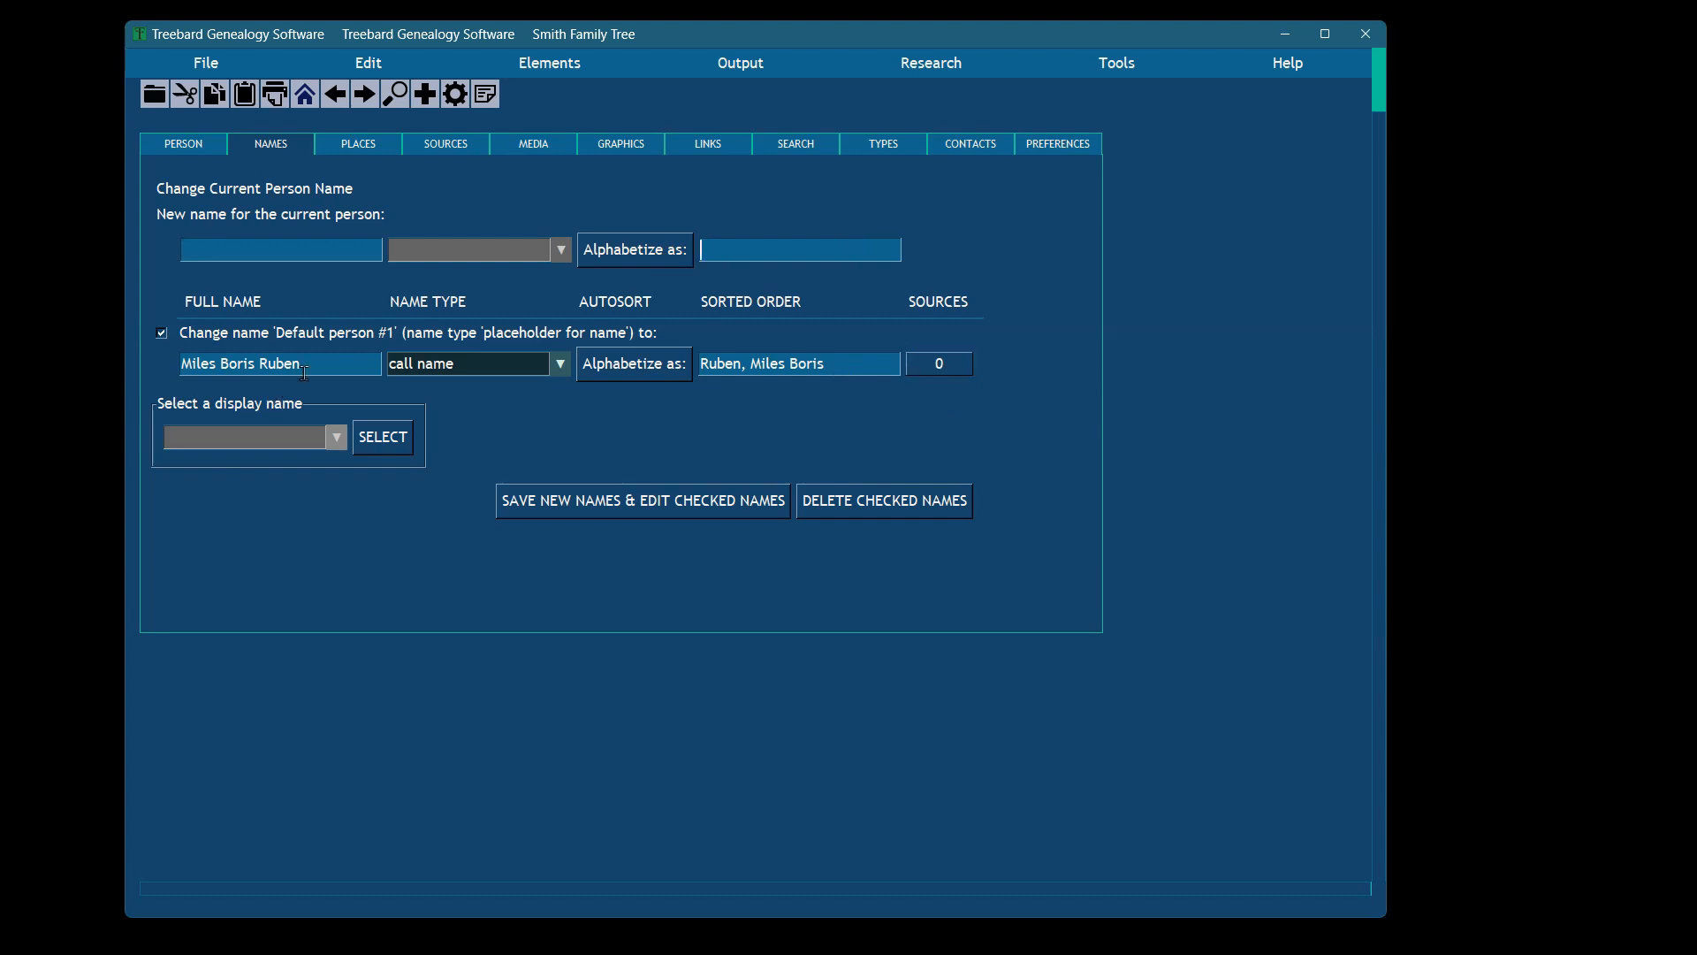
Save the checked name change and return to the current person's main view
{"action": "left_click", "coordinate": [182, 144]}
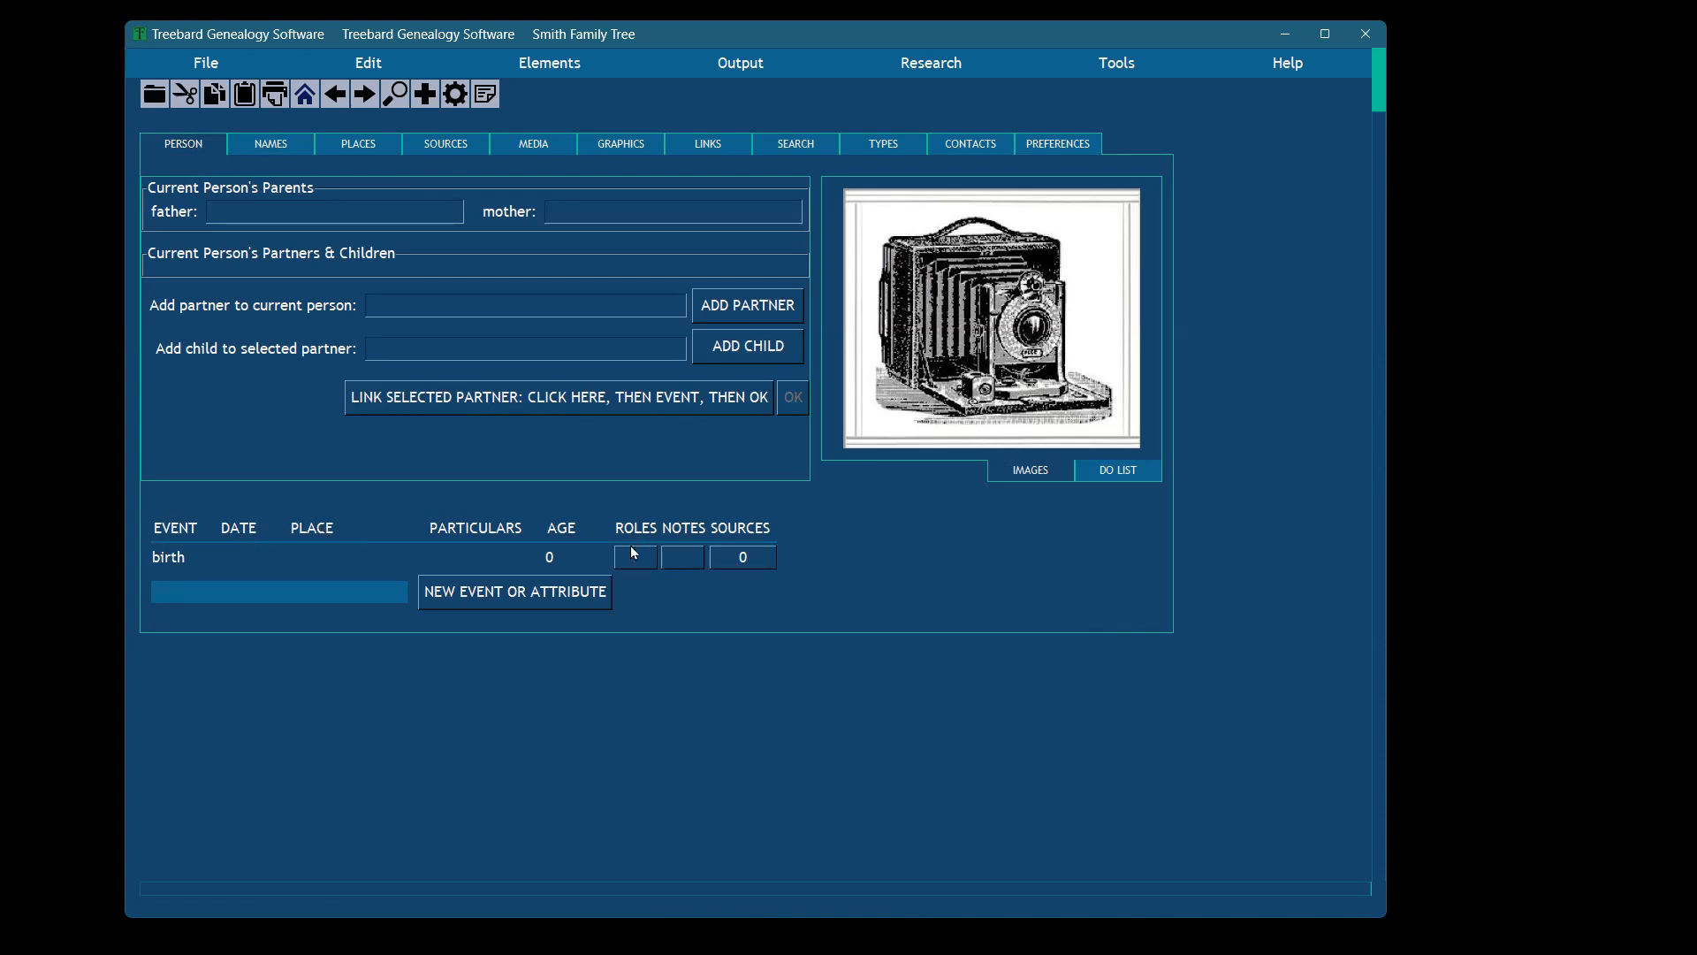
{"action": "left_click", "coordinate": [277, 145]}
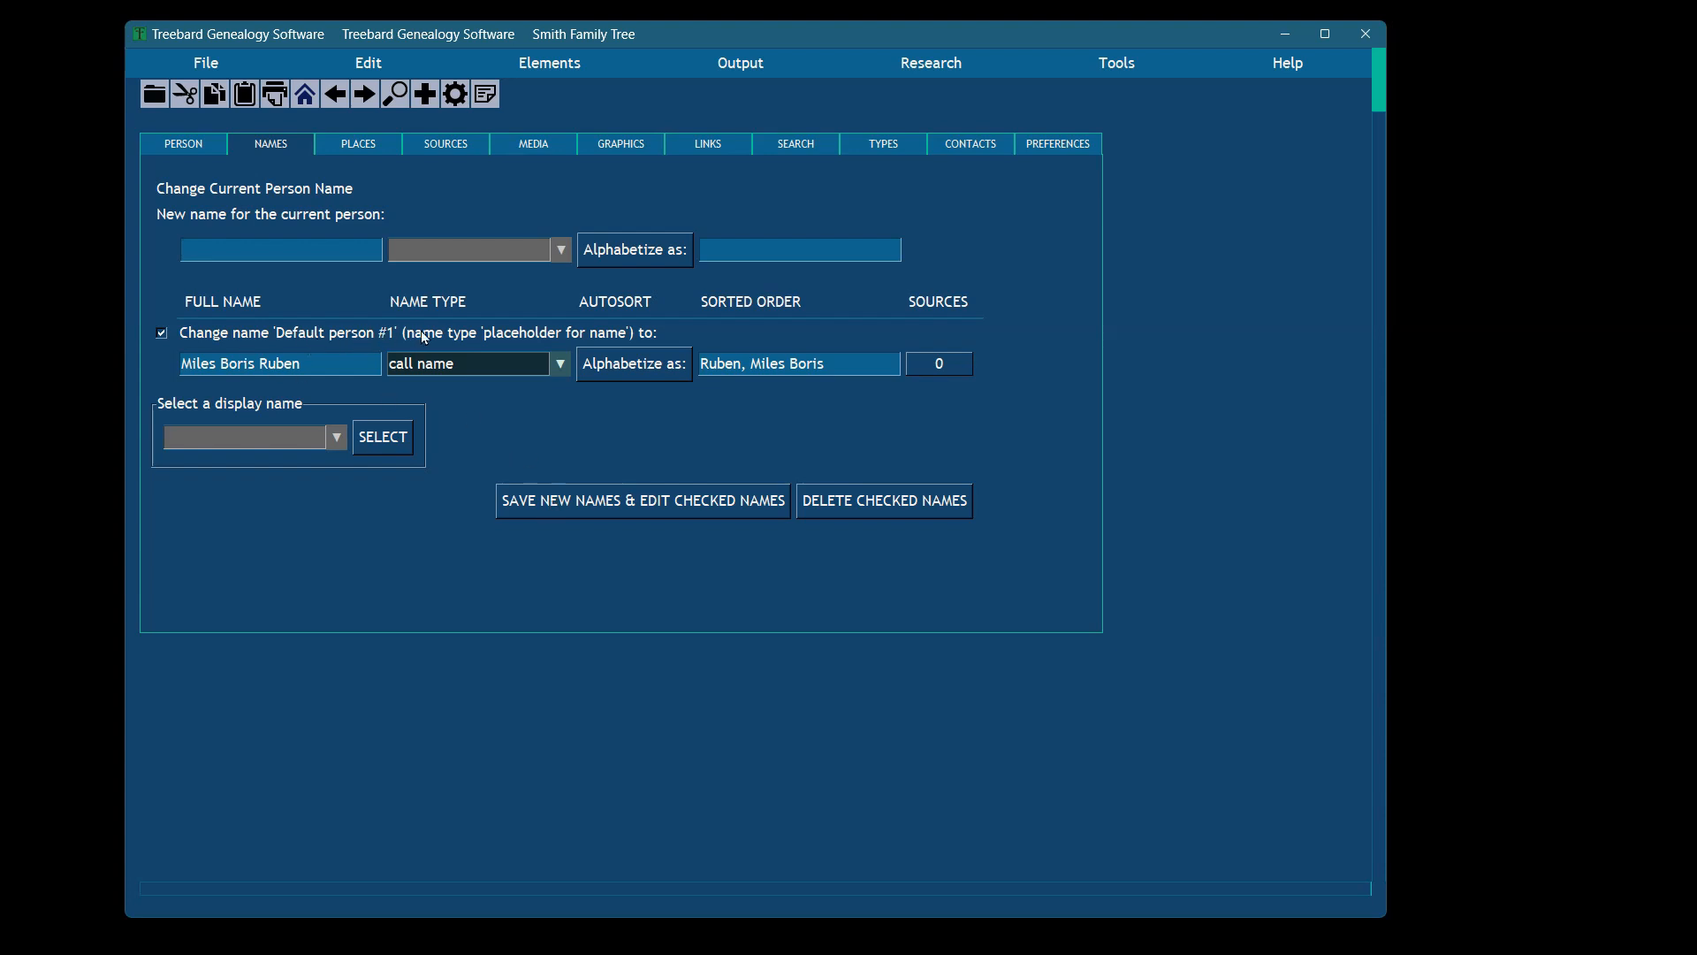
{"action": "left_click", "coordinate": [179, 147]}
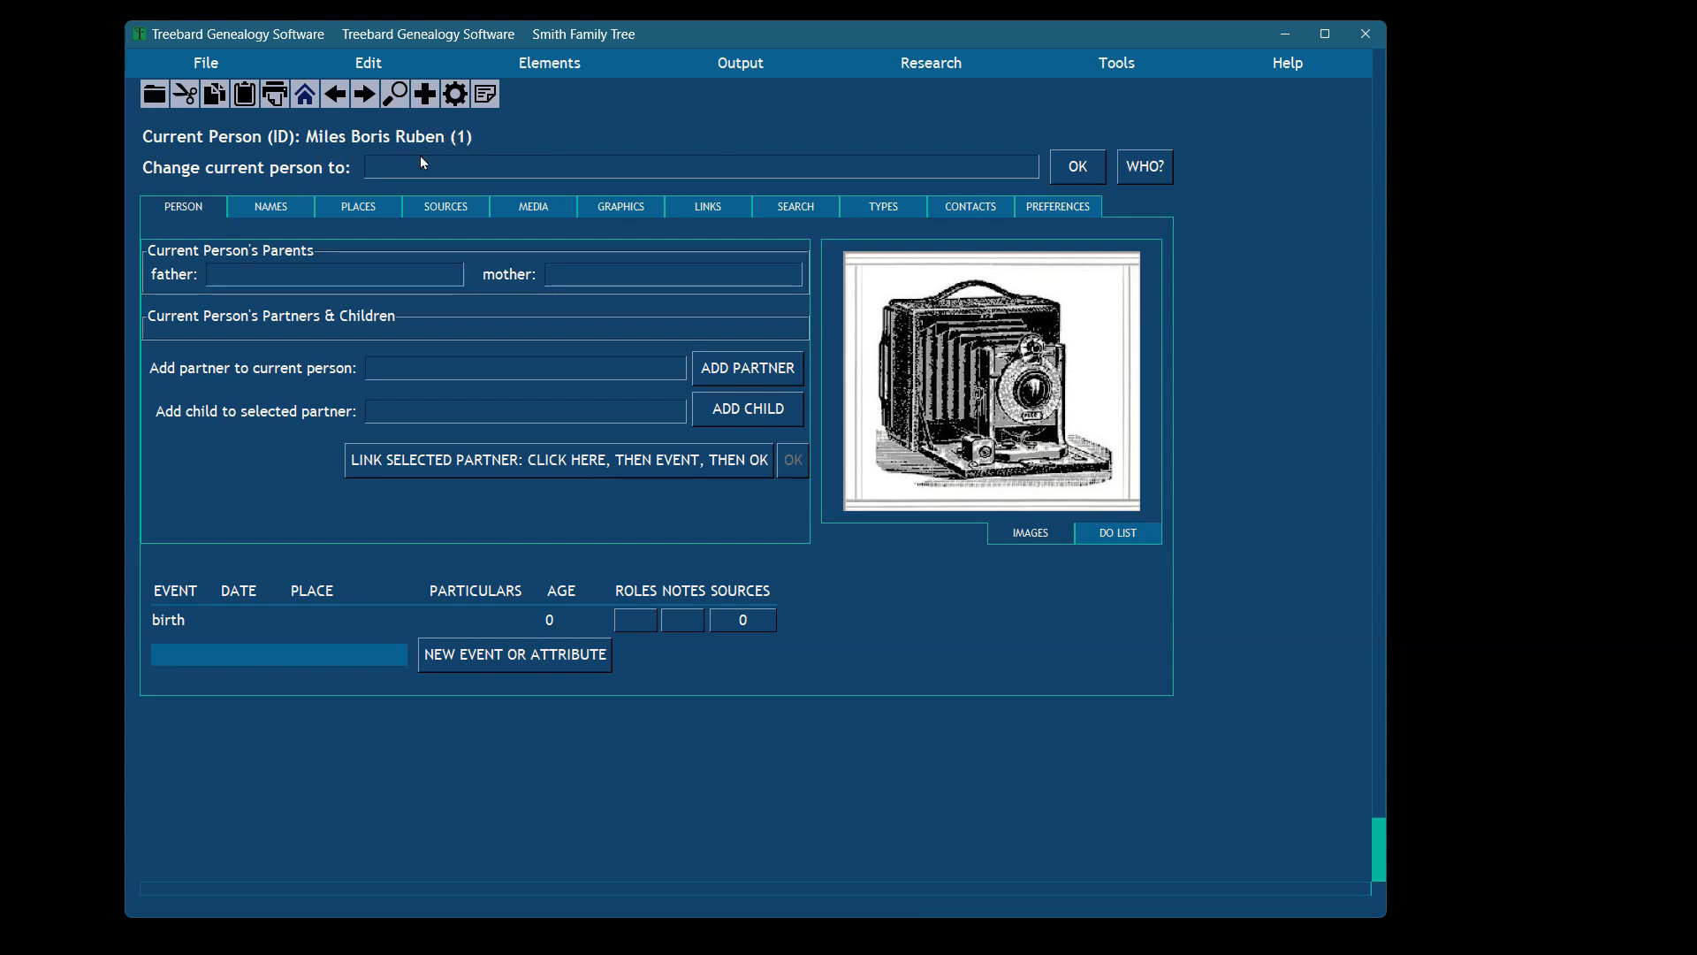
Set the current person's gender to male
{"action": "left_click", "coordinate": [458, 141]}
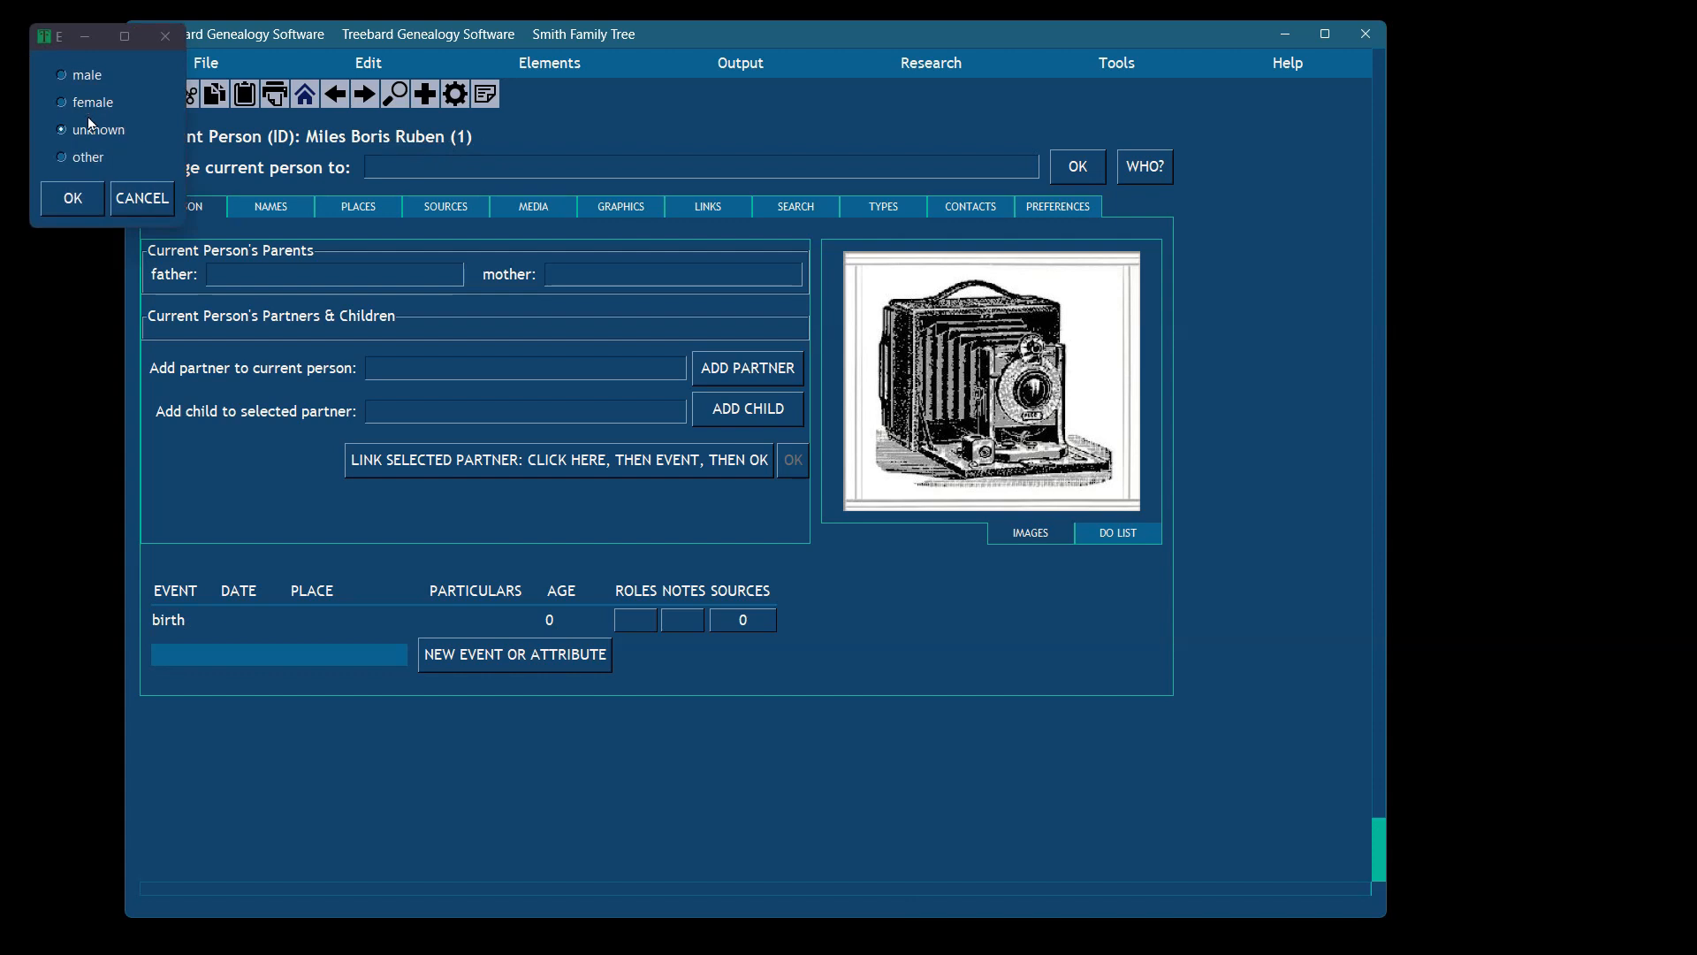
{"action": "left_click", "coordinate": [64, 76]}
{"action": "left_click", "coordinate": [70, 199]}
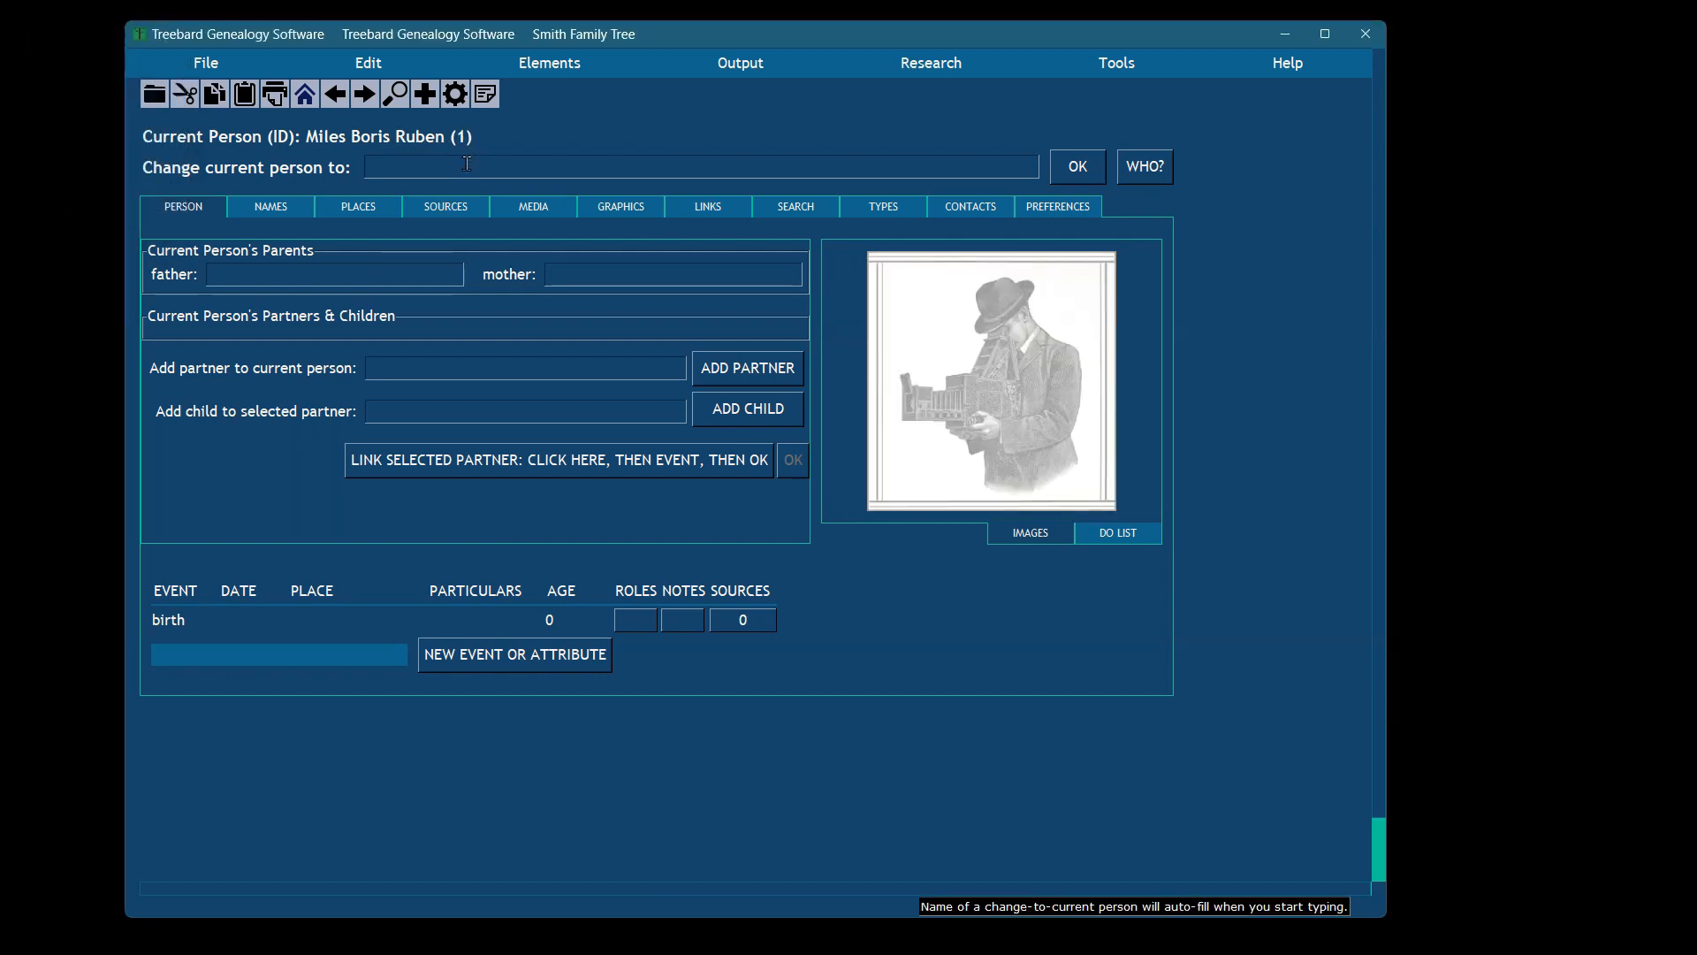
Open the current person's names again and enter a second full name generated in Person Maker as a new name
{"action": "left_click", "coordinate": [280, 207]}
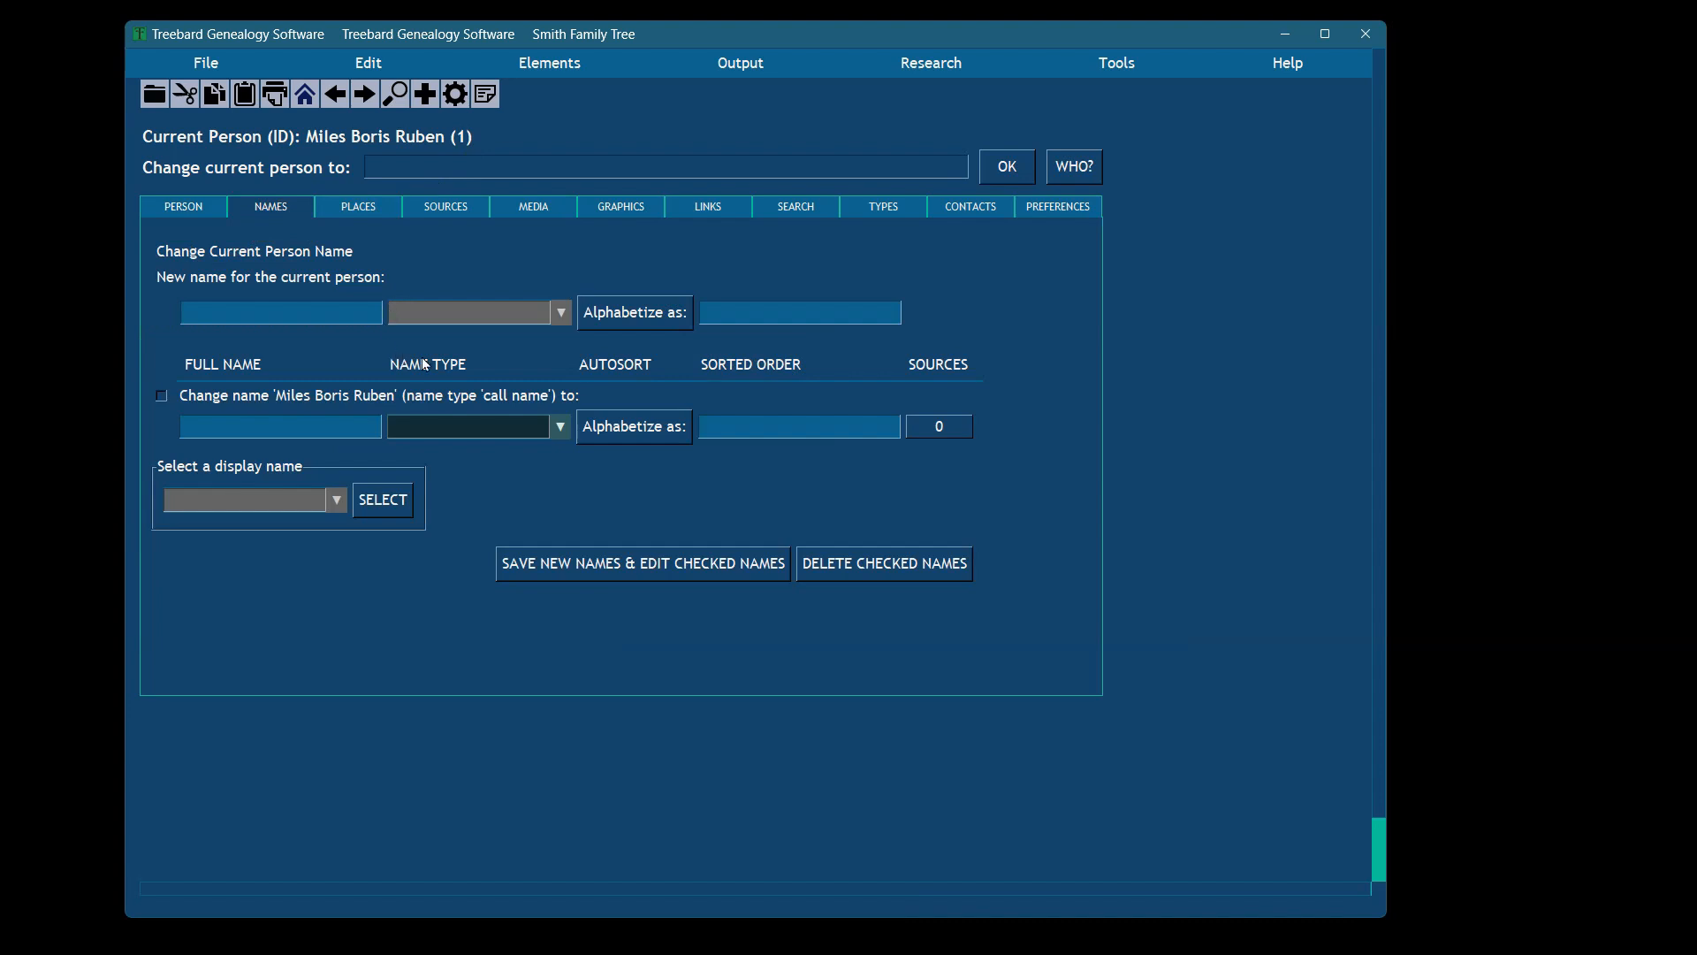
{"action": "left_click", "coordinate": [561, 428]}
{"action": "left_click", "coordinate": [560, 428]}
{"action": "left_click", "coordinate": [563, 315]}
{"action": "left_click", "coordinate": [563, 314]}
{"action": "key", "text": "alt+Tab"}
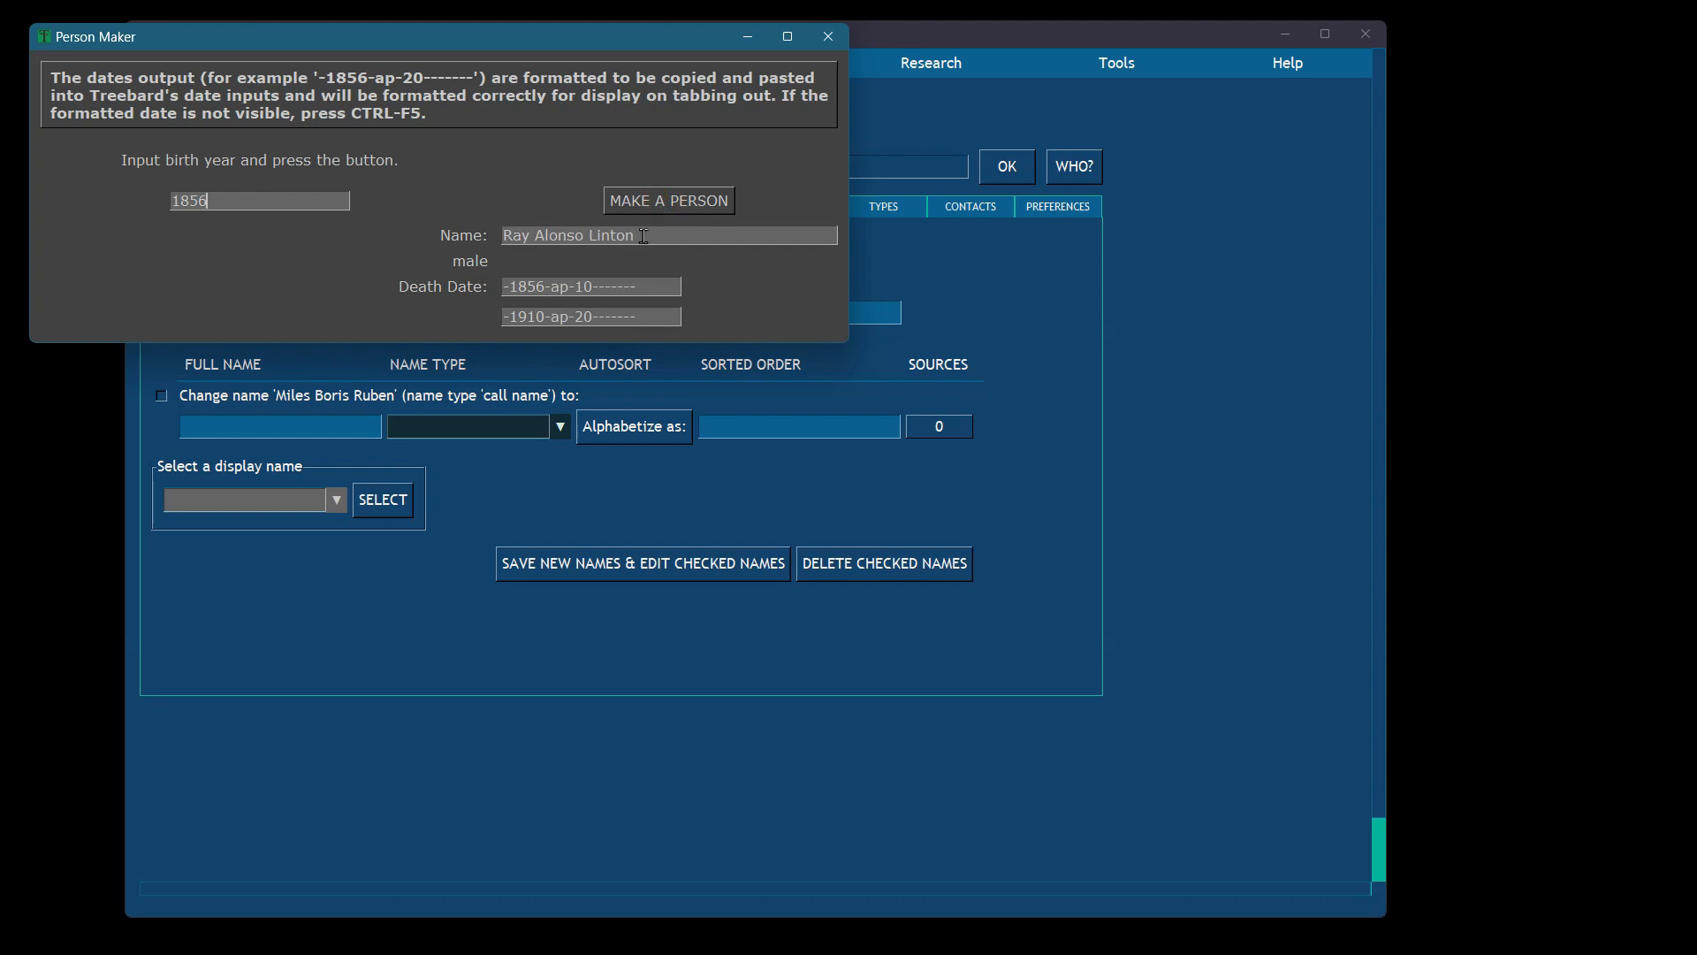
{"action": "left_click_drag", "start_coordinate": [635, 235], "coordinate": [453, 231]}
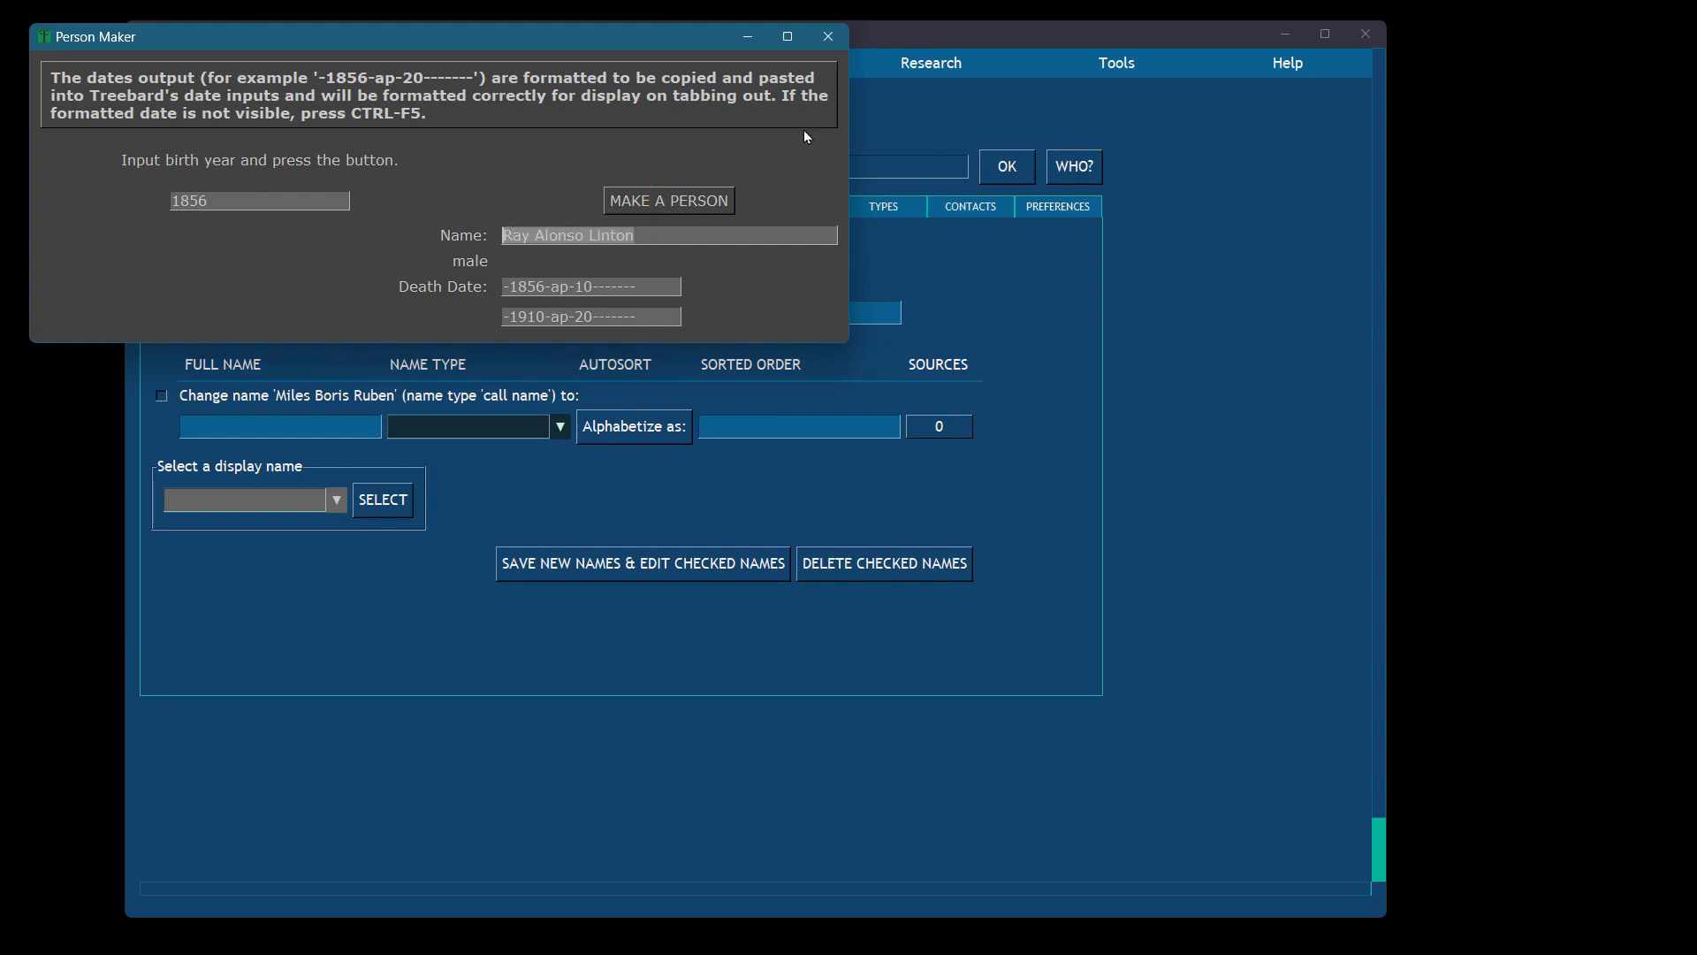
{"action": "left_click", "coordinate": [826, 38]}
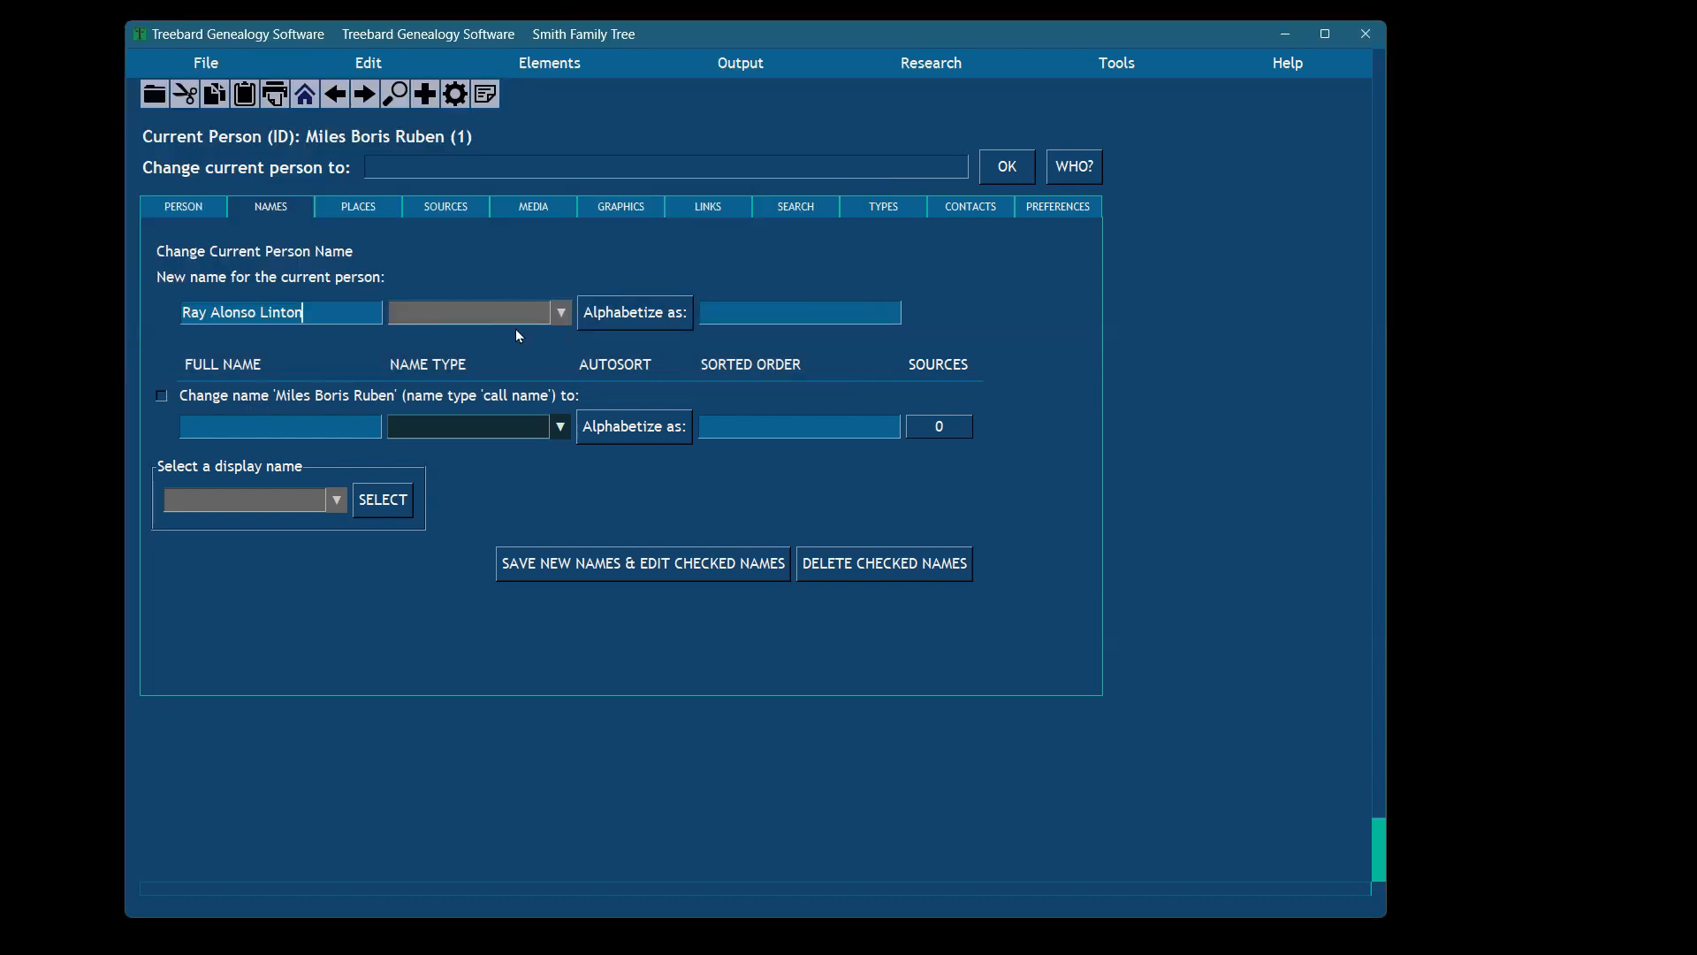
Set the new name's type to "also known as", generate its alphabetized form and save it
{"action": "left_click", "coordinate": [337, 138]}
{"action": "left_click", "coordinate": [562, 313]}
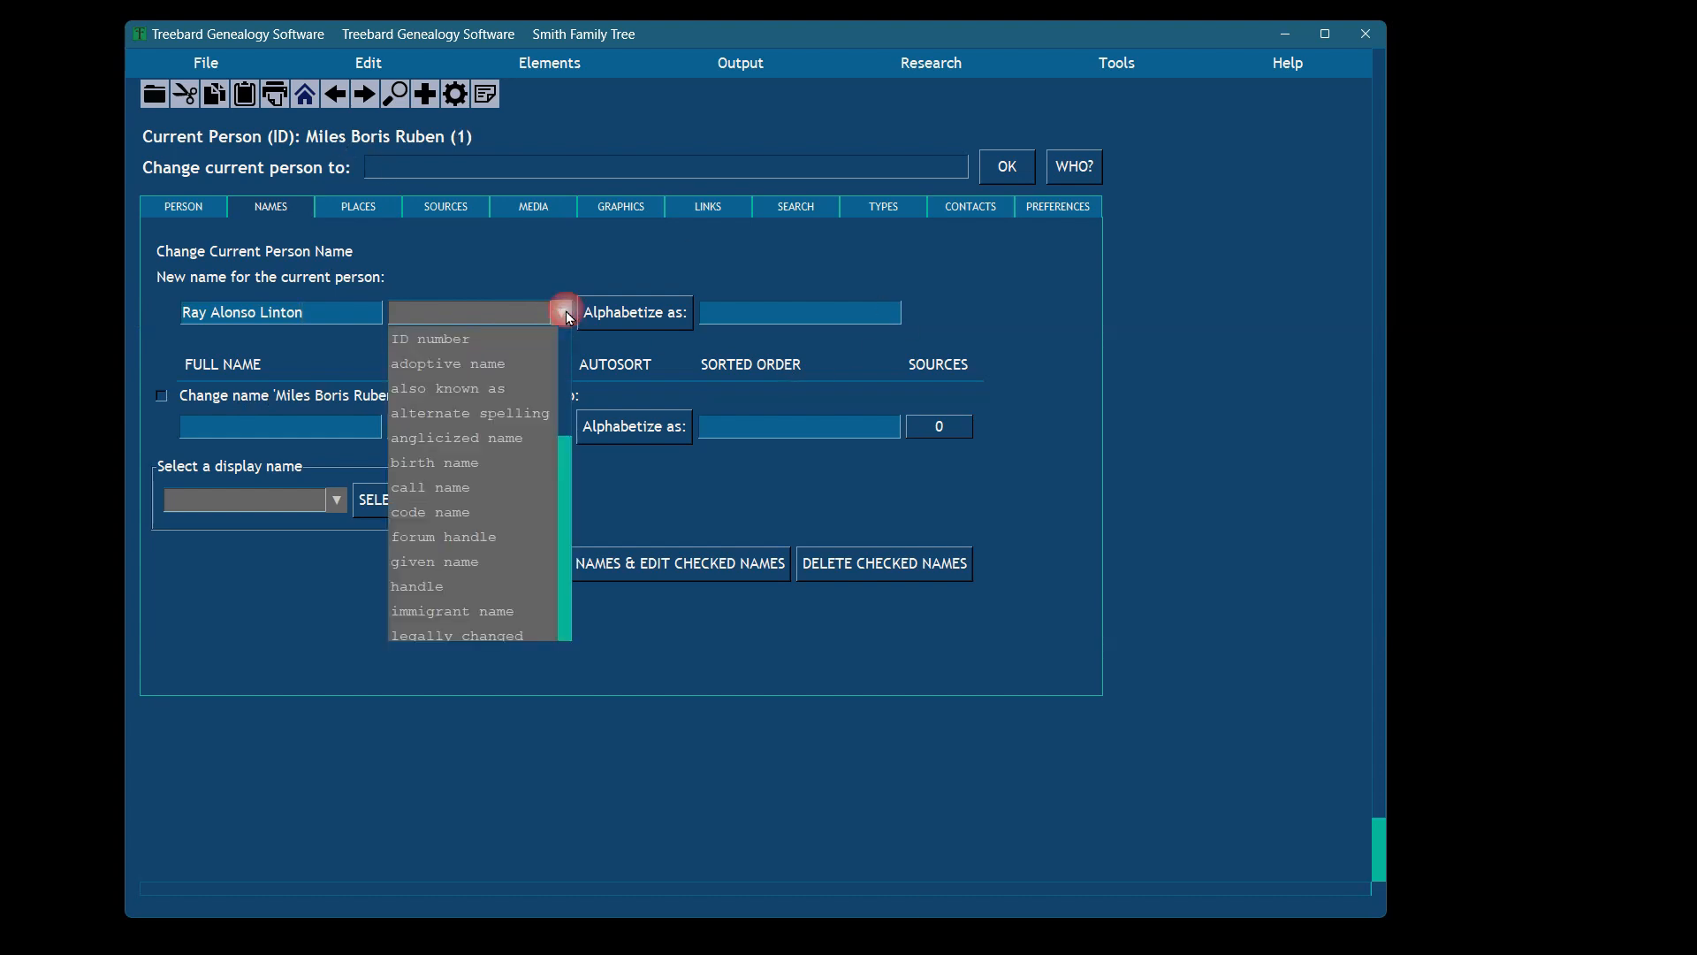
{"action": "left_click", "coordinate": [452, 387]}
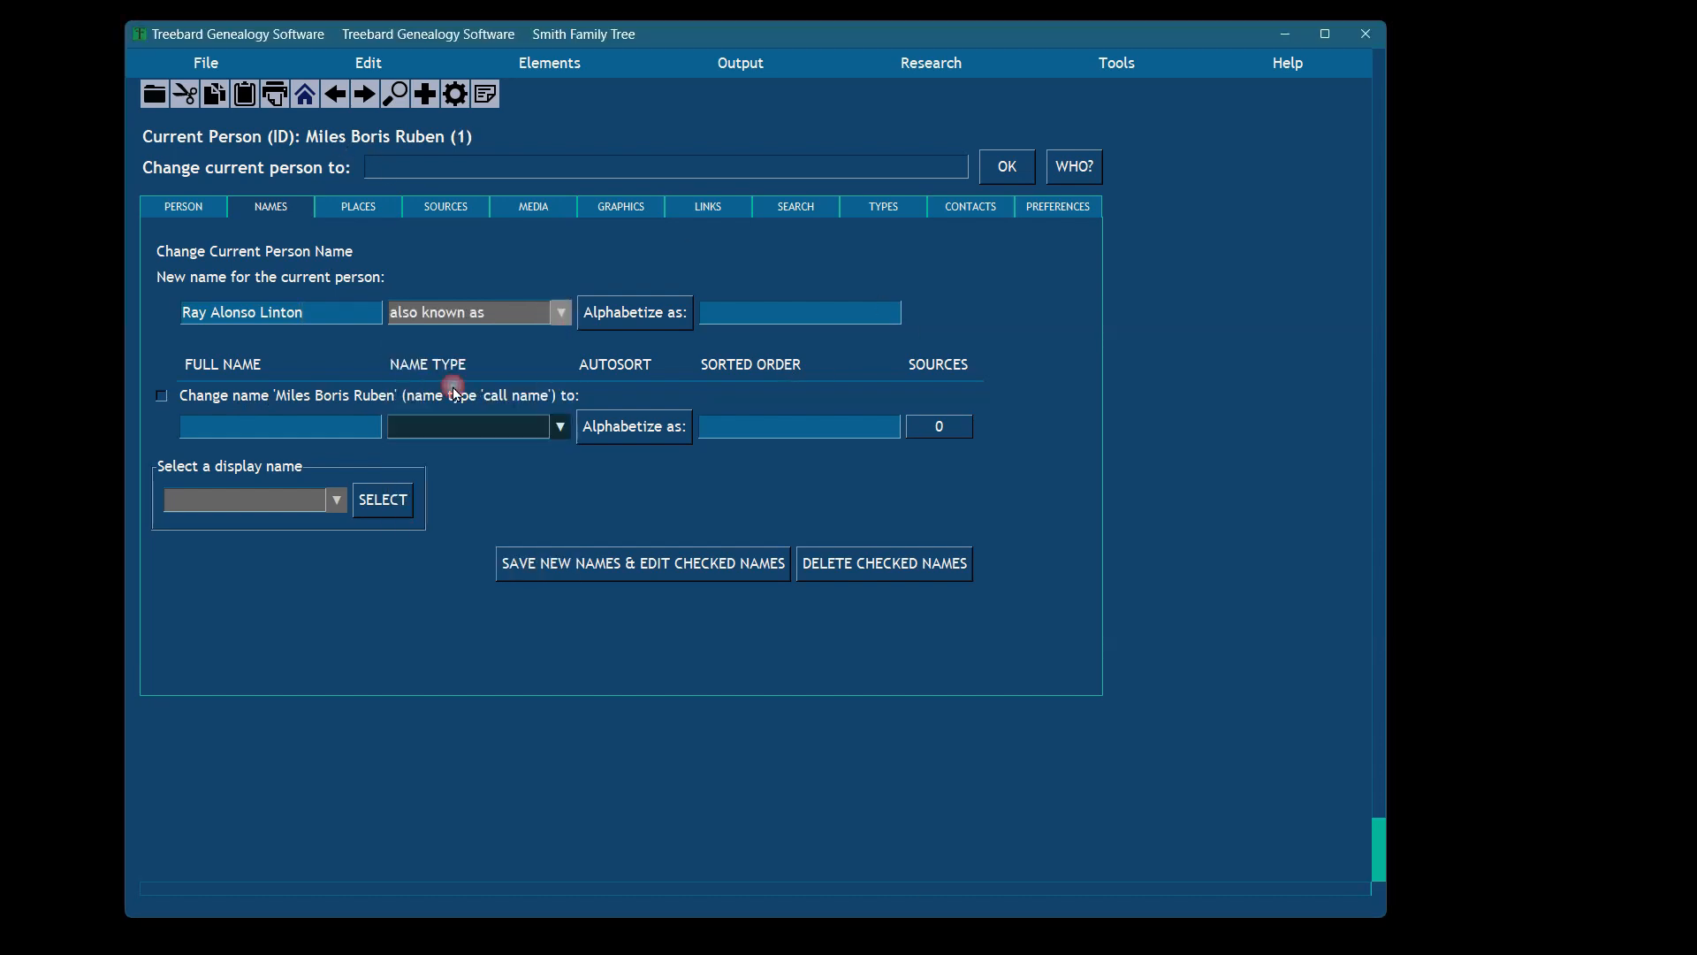
{"action": "left_click", "coordinate": [655, 322]}
{"action": "left_click", "coordinate": [590, 561]}
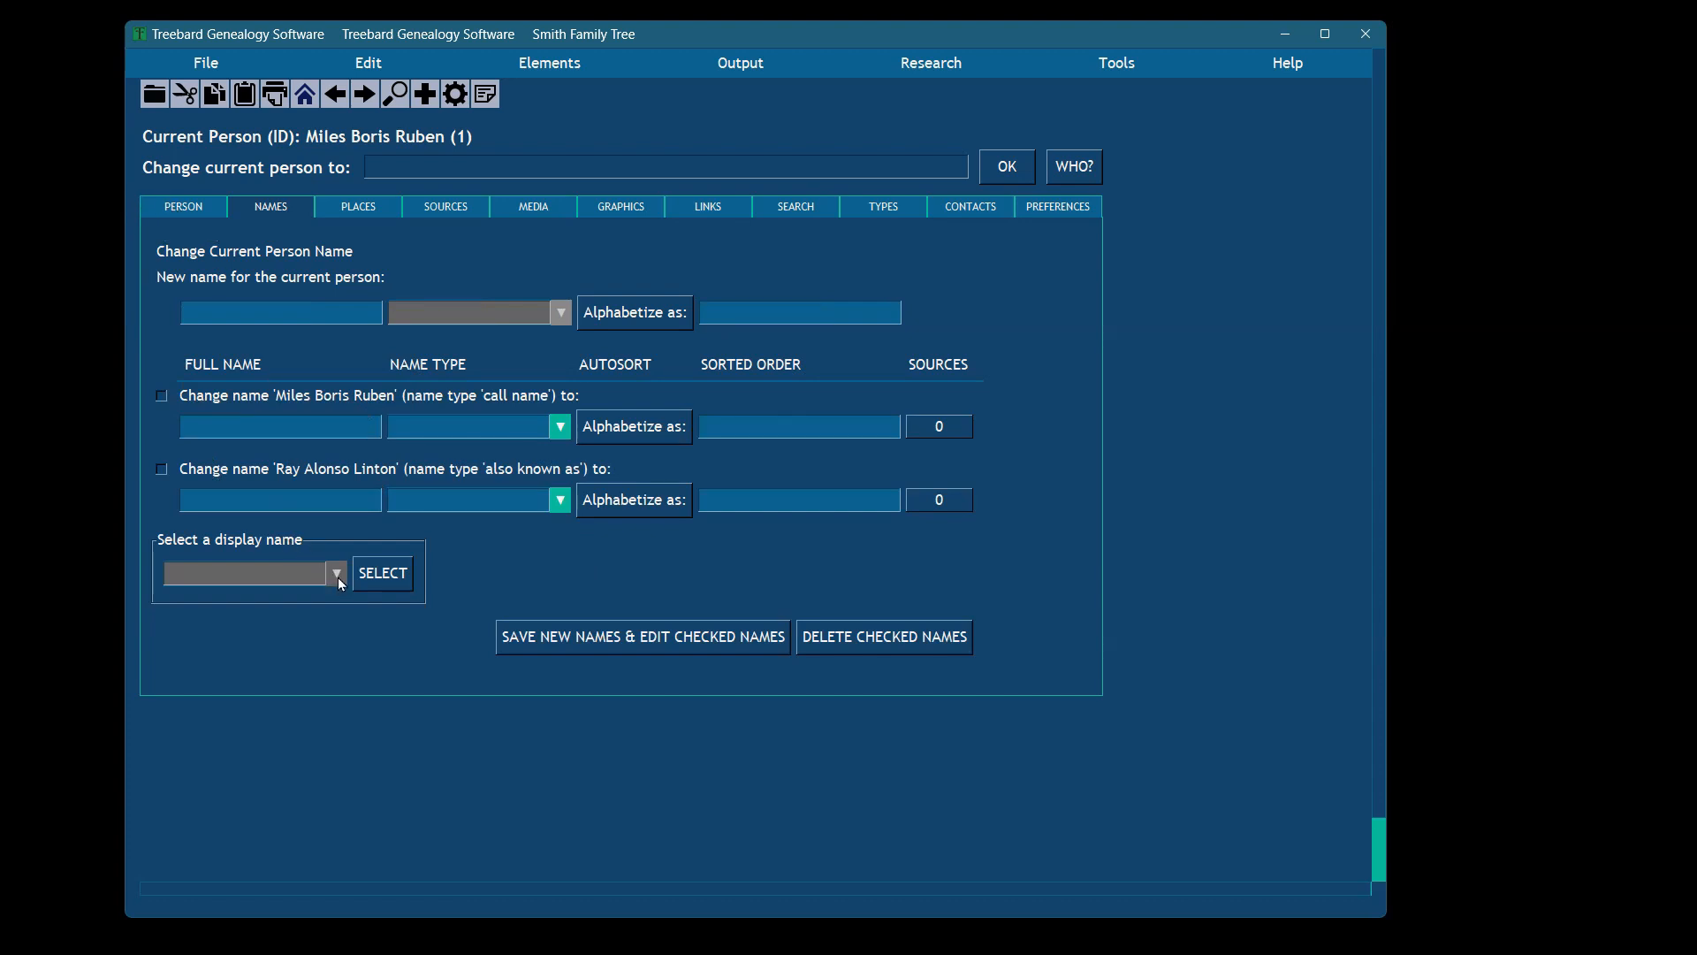
Choose the "also known as" name as the display name and show the person's main view
{"action": "mouse_move", "coordinate": [325, 140]}
{"action": "left_click", "coordinate": [336, 574]}
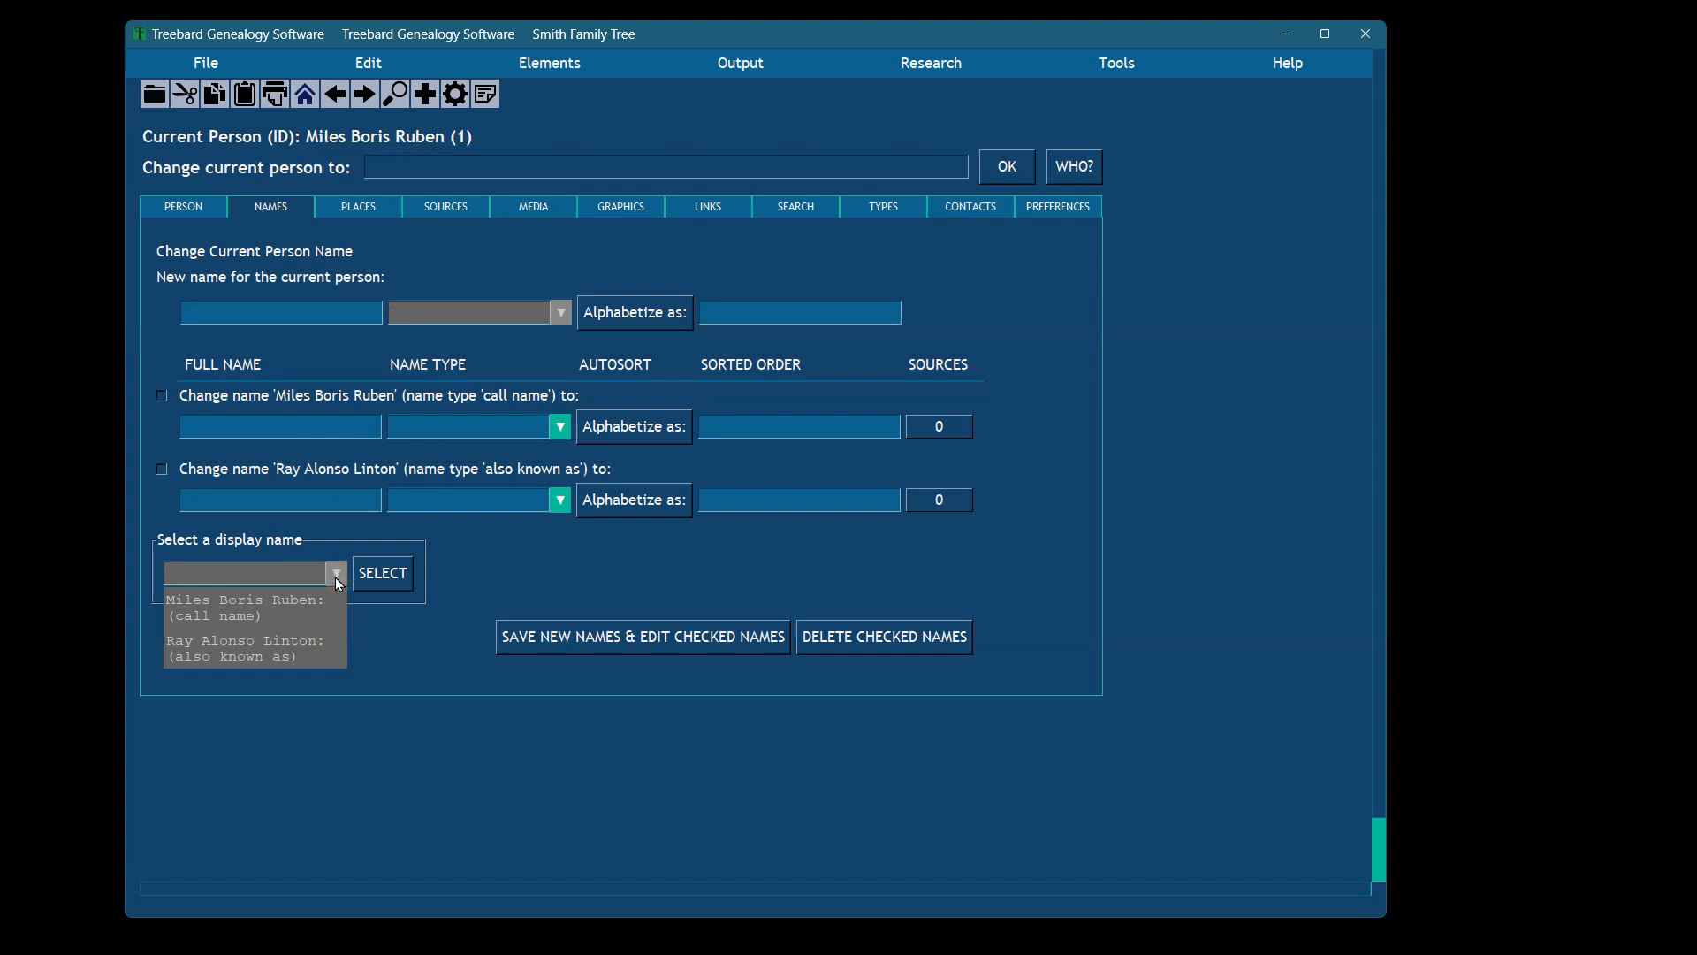
{"action": "left_click", "coordinate": [292, 654]}
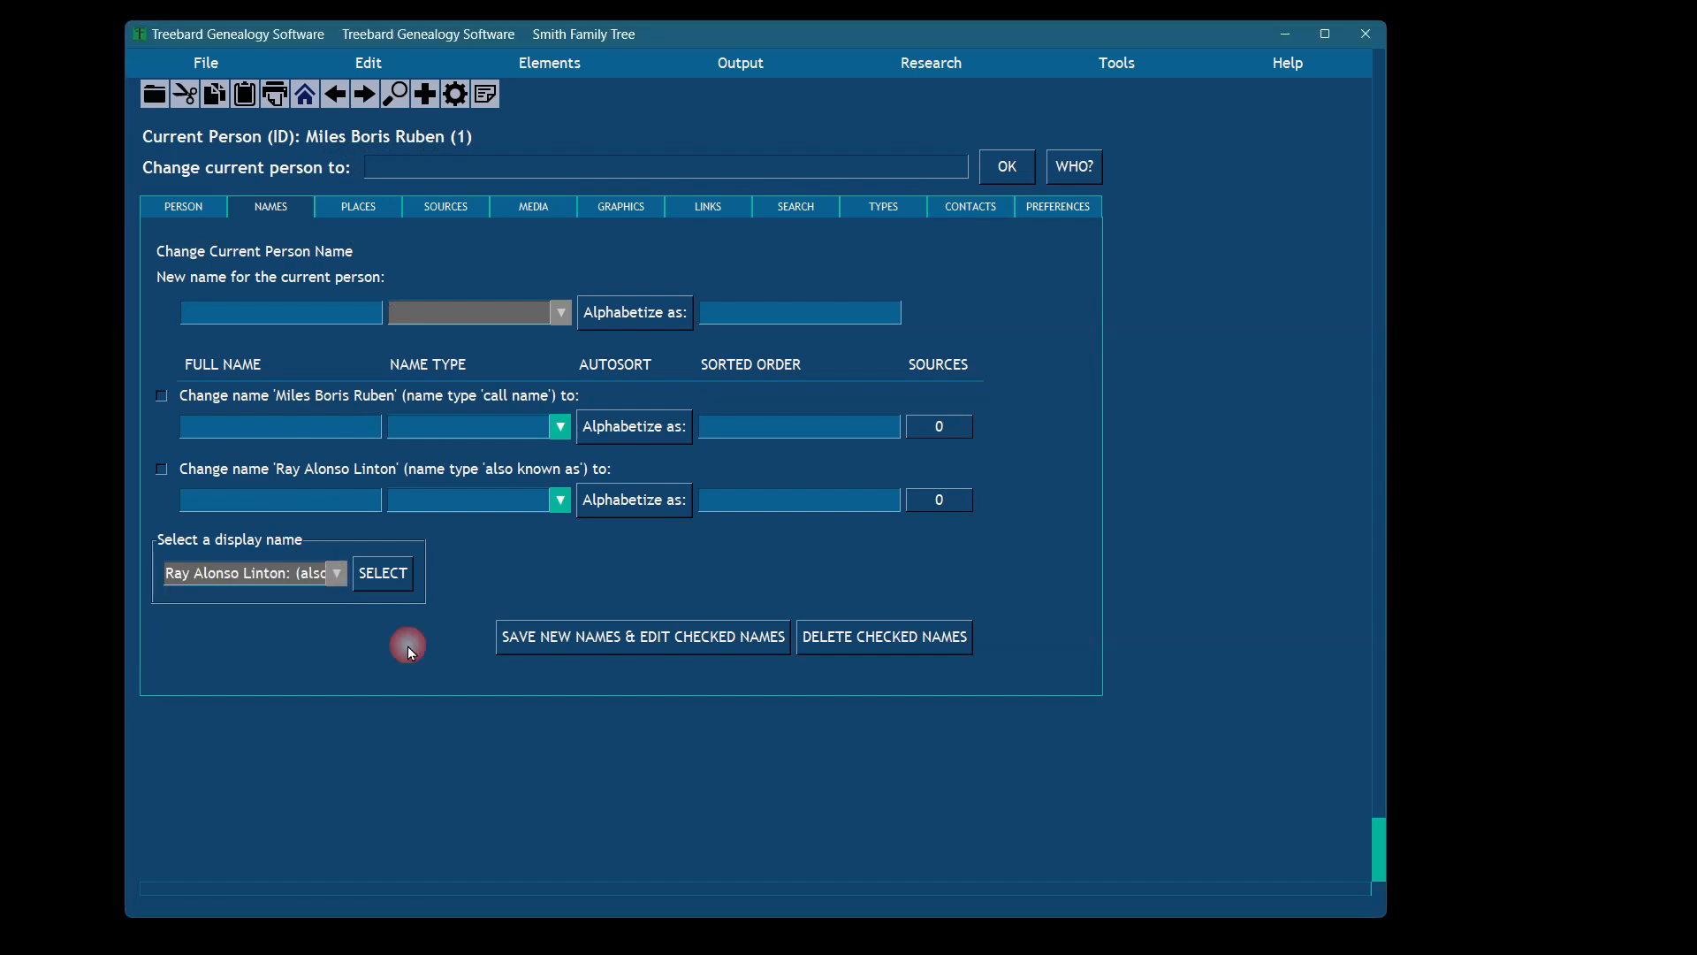
{"action": "left_click", "coordinate": [385, 576]}
{"action": "left_click", "coordinate": [180, 209]}
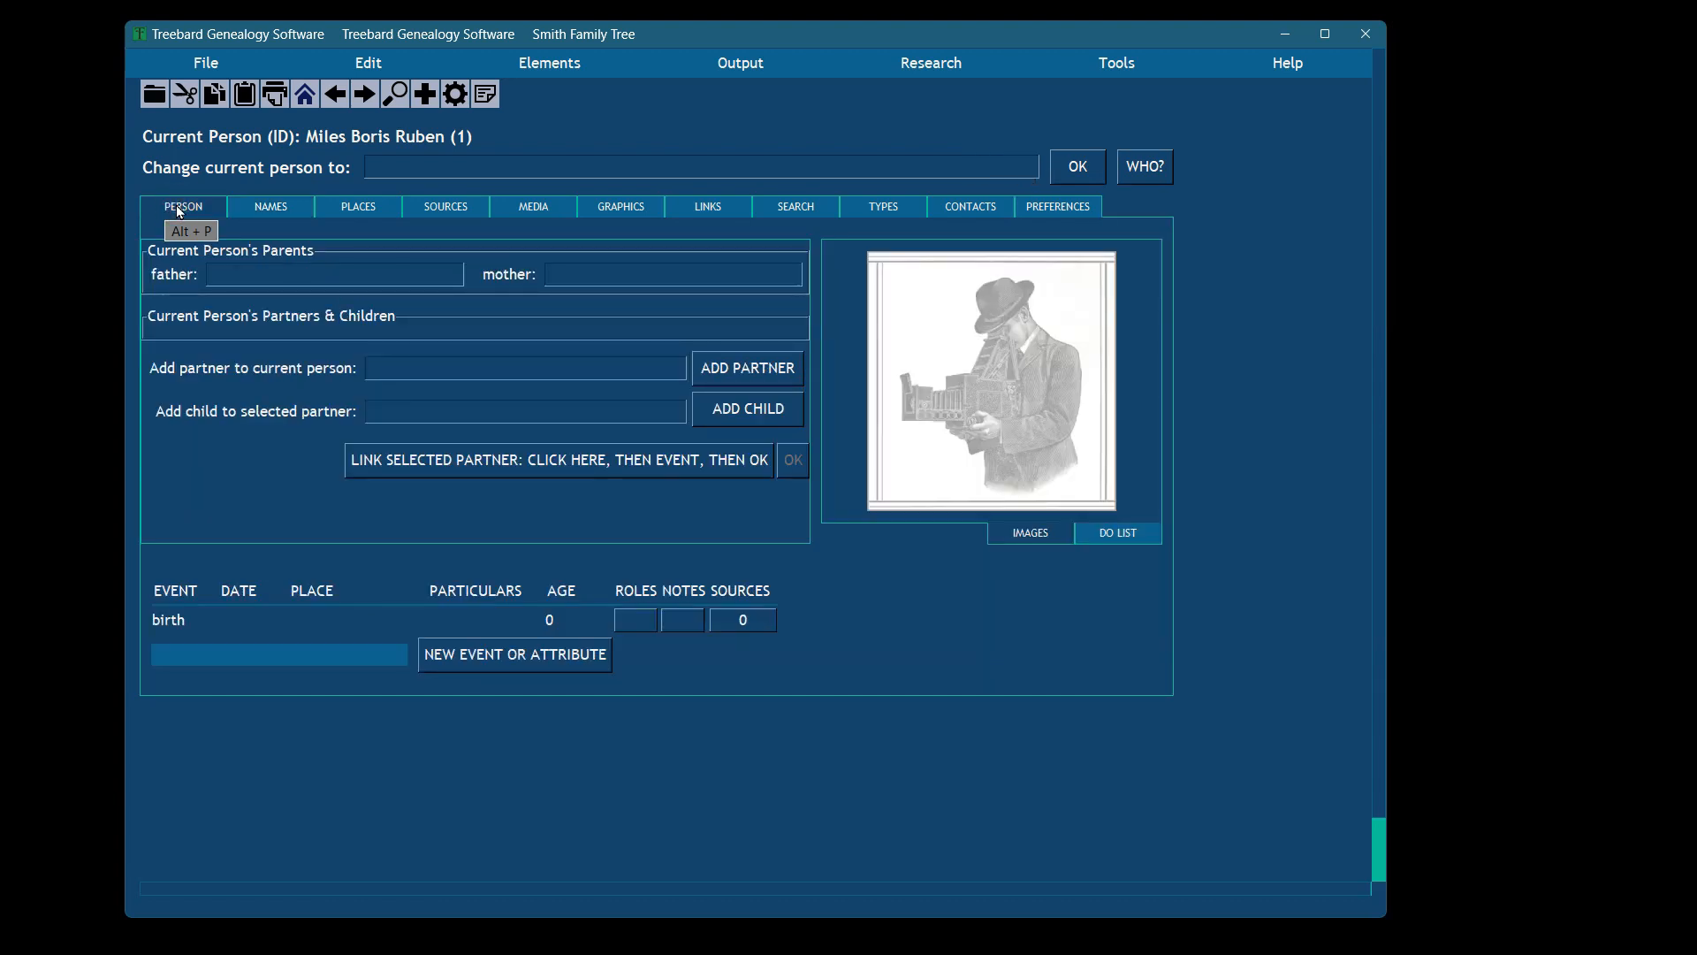
{"action": "left_click", "coordinate": [178, 210]}
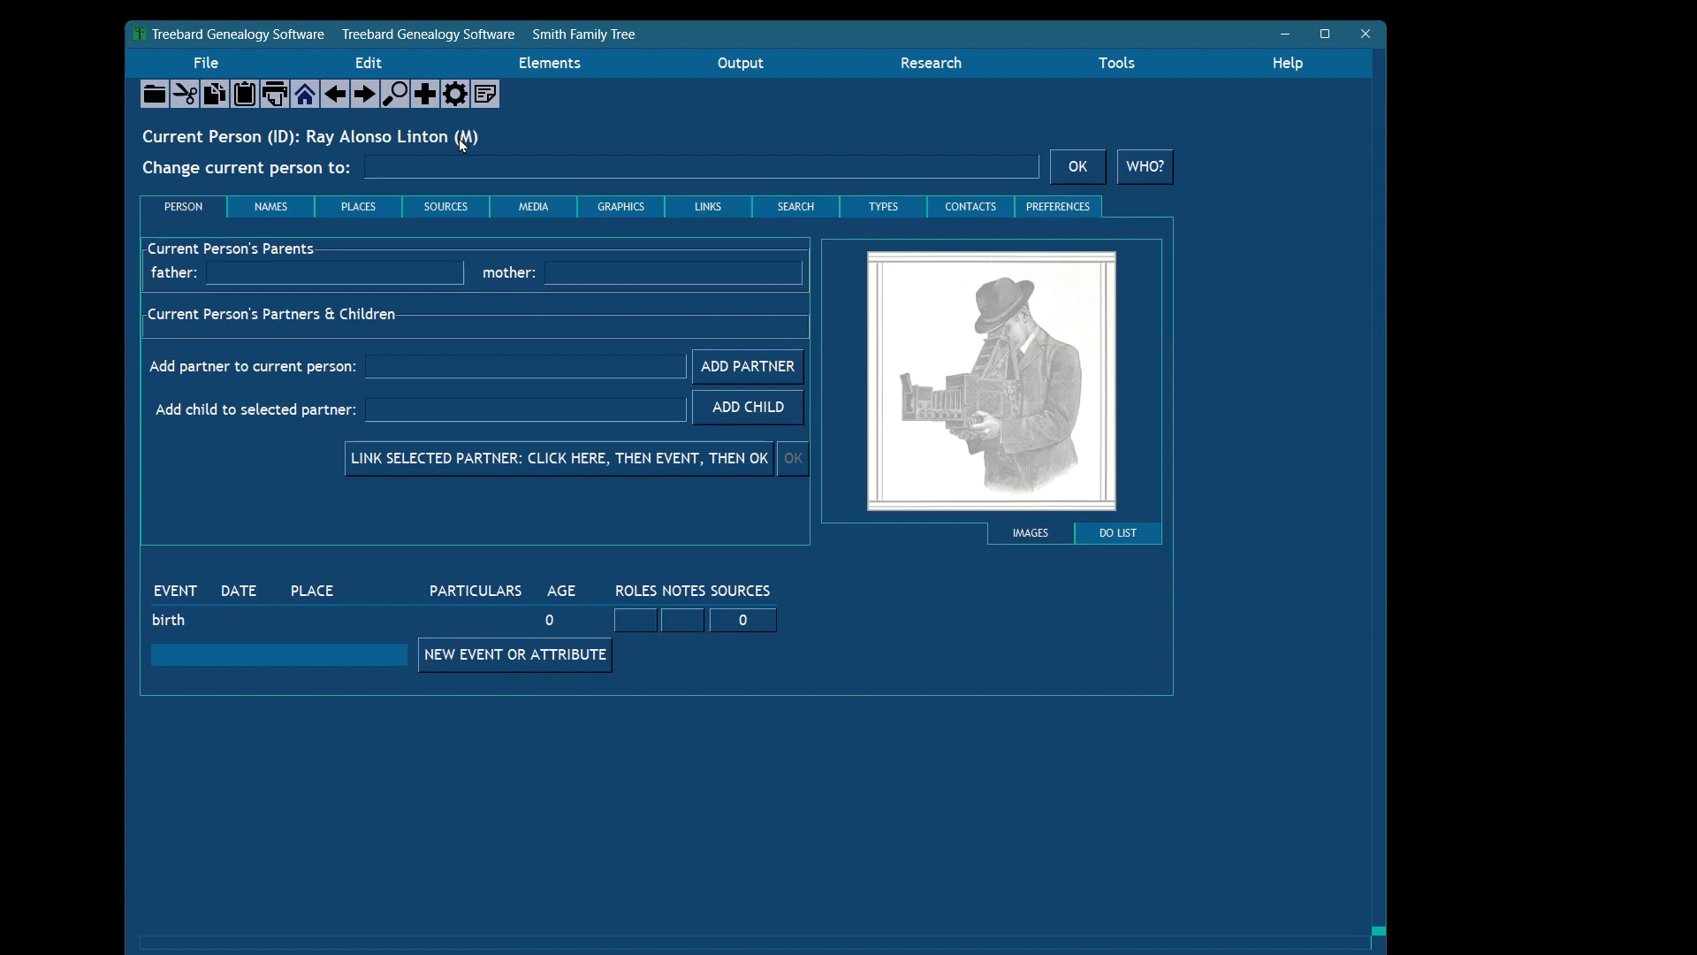
Open the current person's names and try to delete the "also known as" name
{"action": "mouse_move", "coordinate": [370, 139]}
{"action": "left_click", "coordinate": [271, 207]}
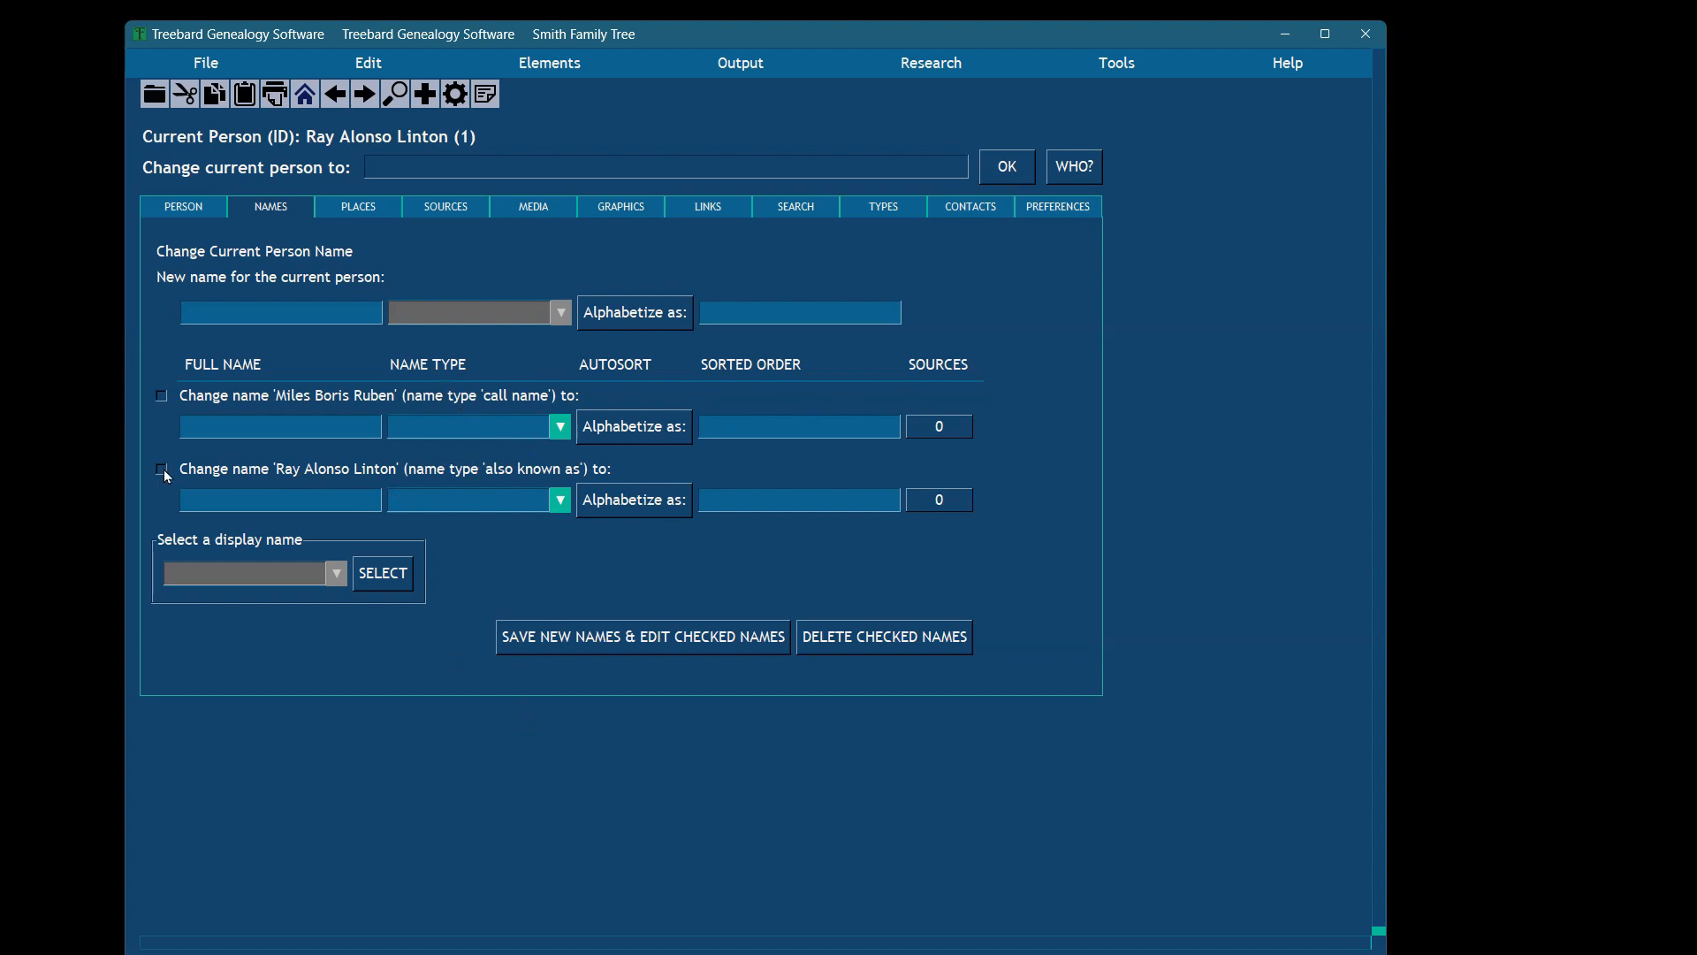
{"action": "left_click", "coordinate": [879, 640]}
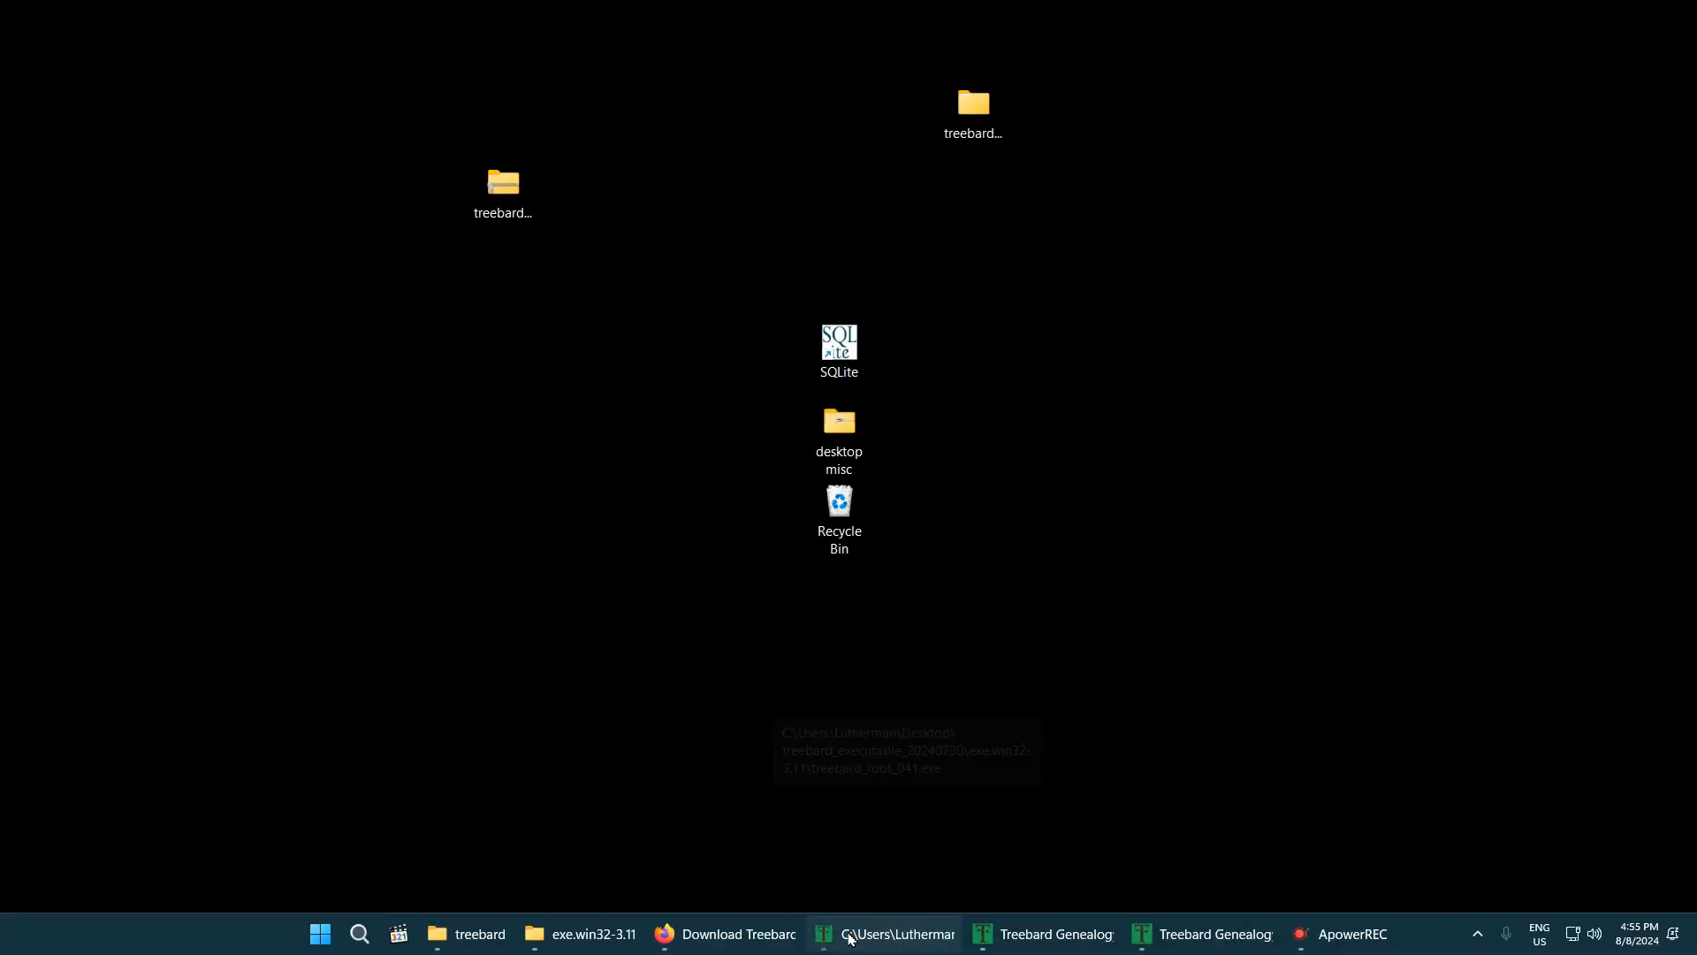
Examine the error traceback in the console of treebard_root_041.exe and close the console
{"action": "left_click", "coordinate": [849, 937]}
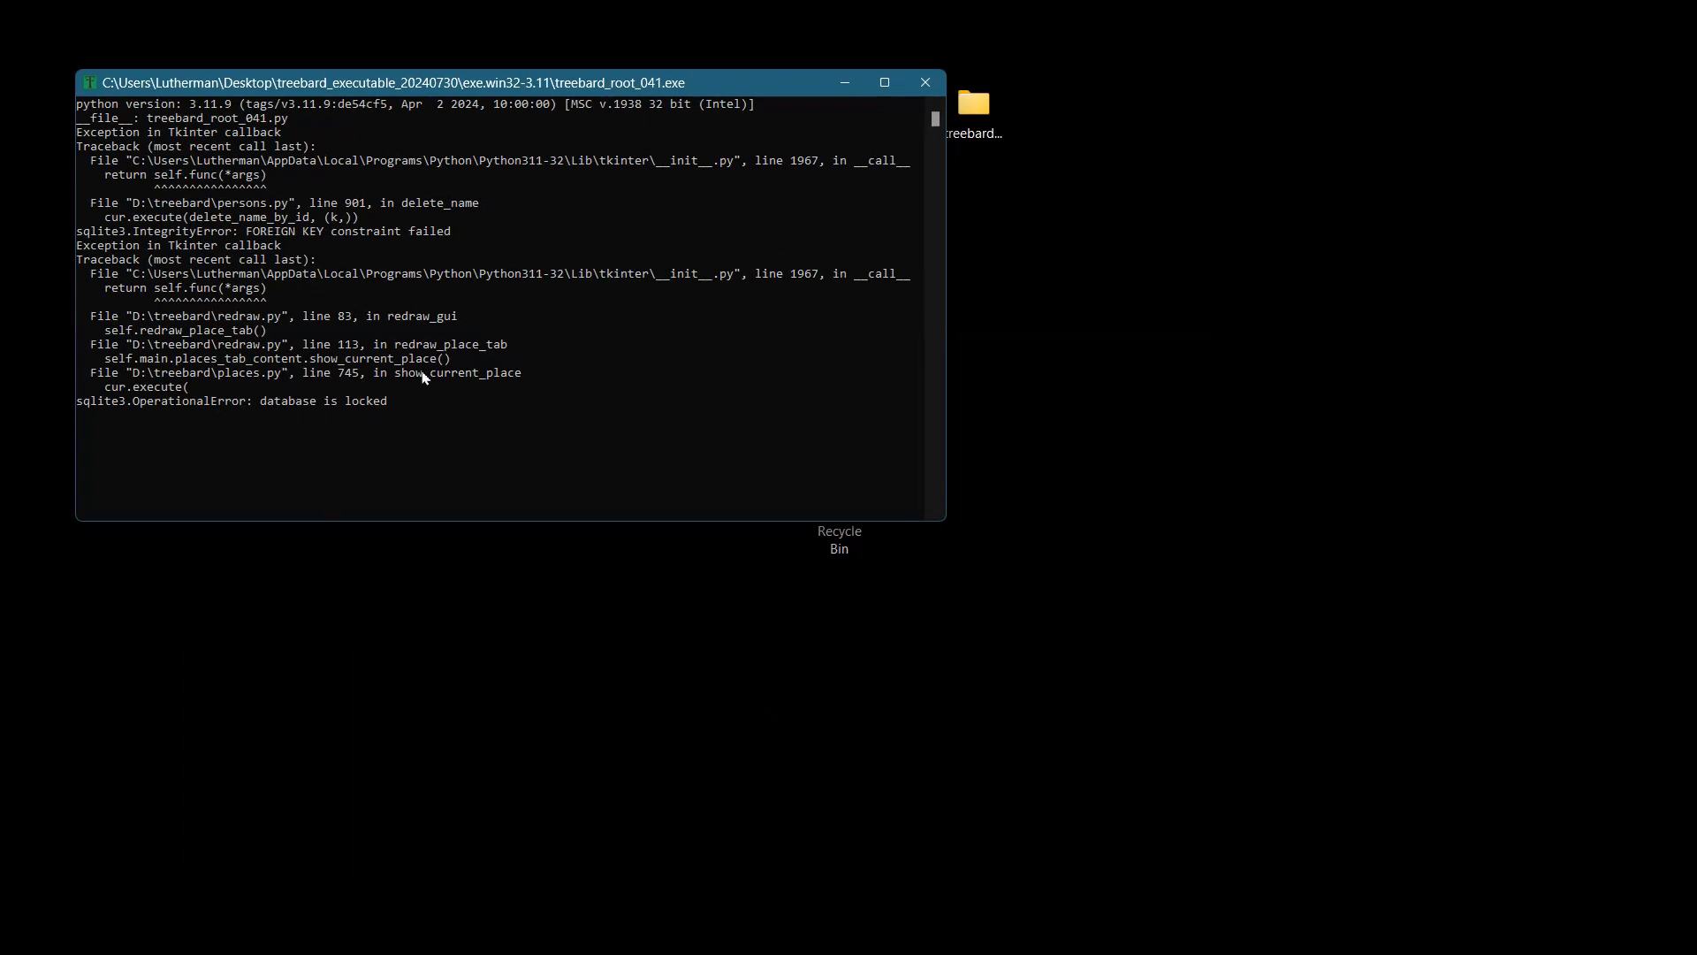
{"action": "left_click", "coordinate": [926, 82]}
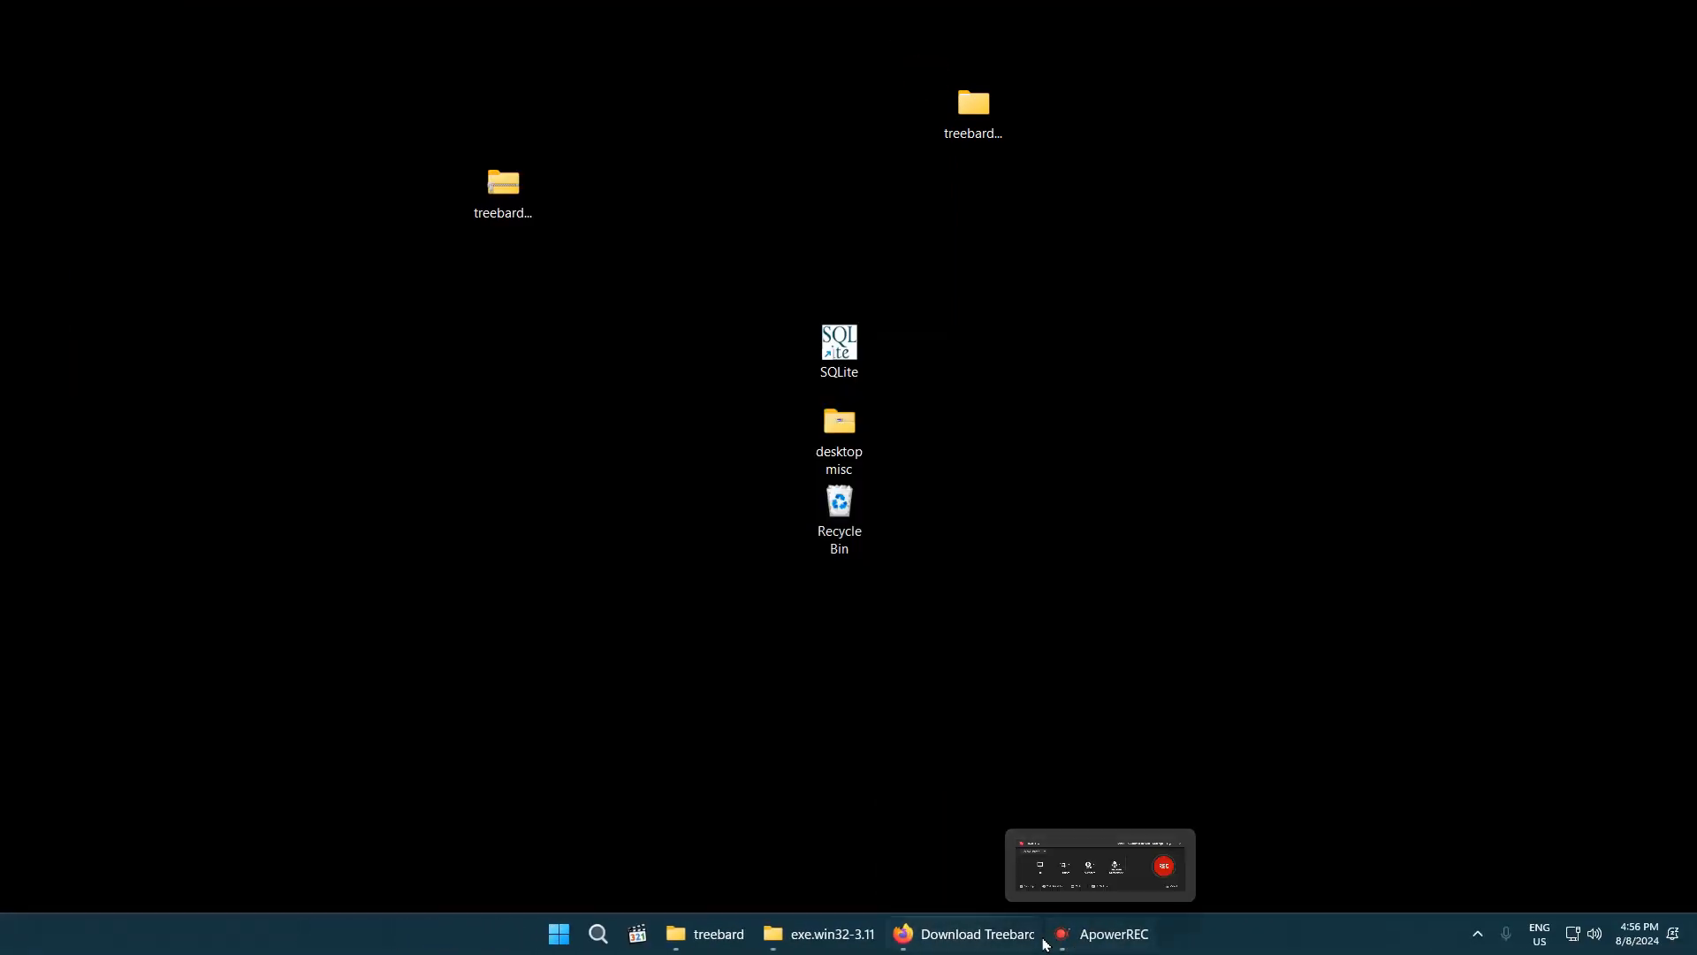
View the exe.win32-3.11 folder containing treebard_root_041.exe in File Explorer and minimize it
{"action": "mouse_move", "coordinate": [796, 942]}
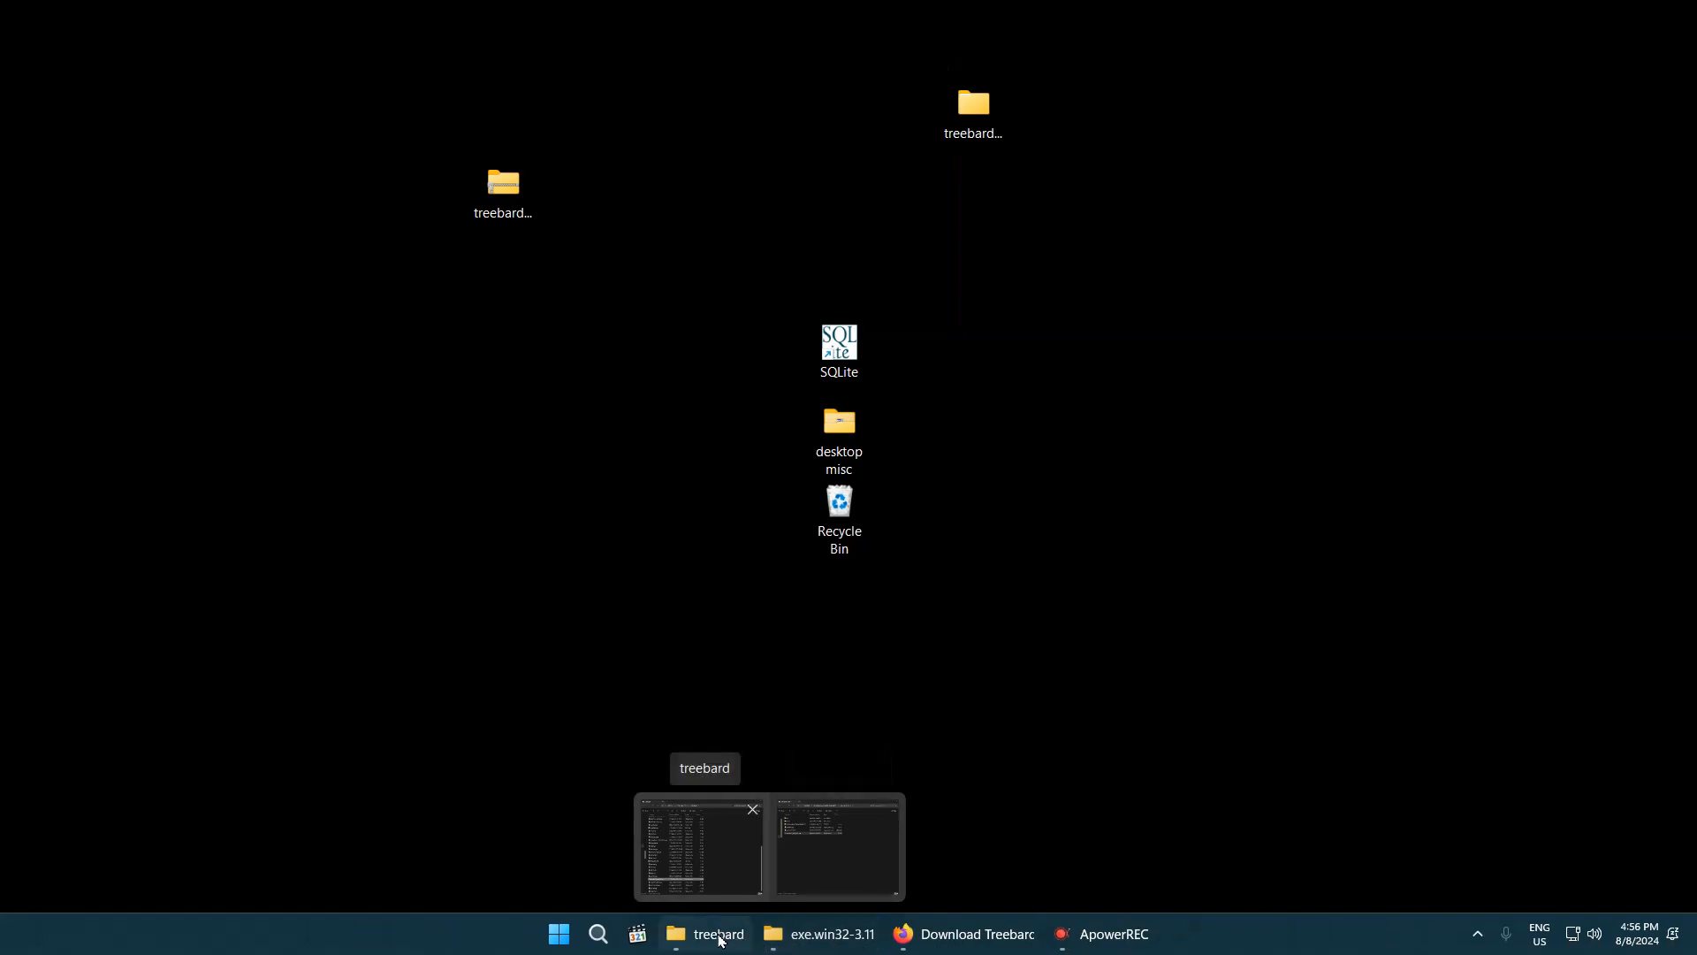
{"action": "left_click", "coordinate": [782, 934]}
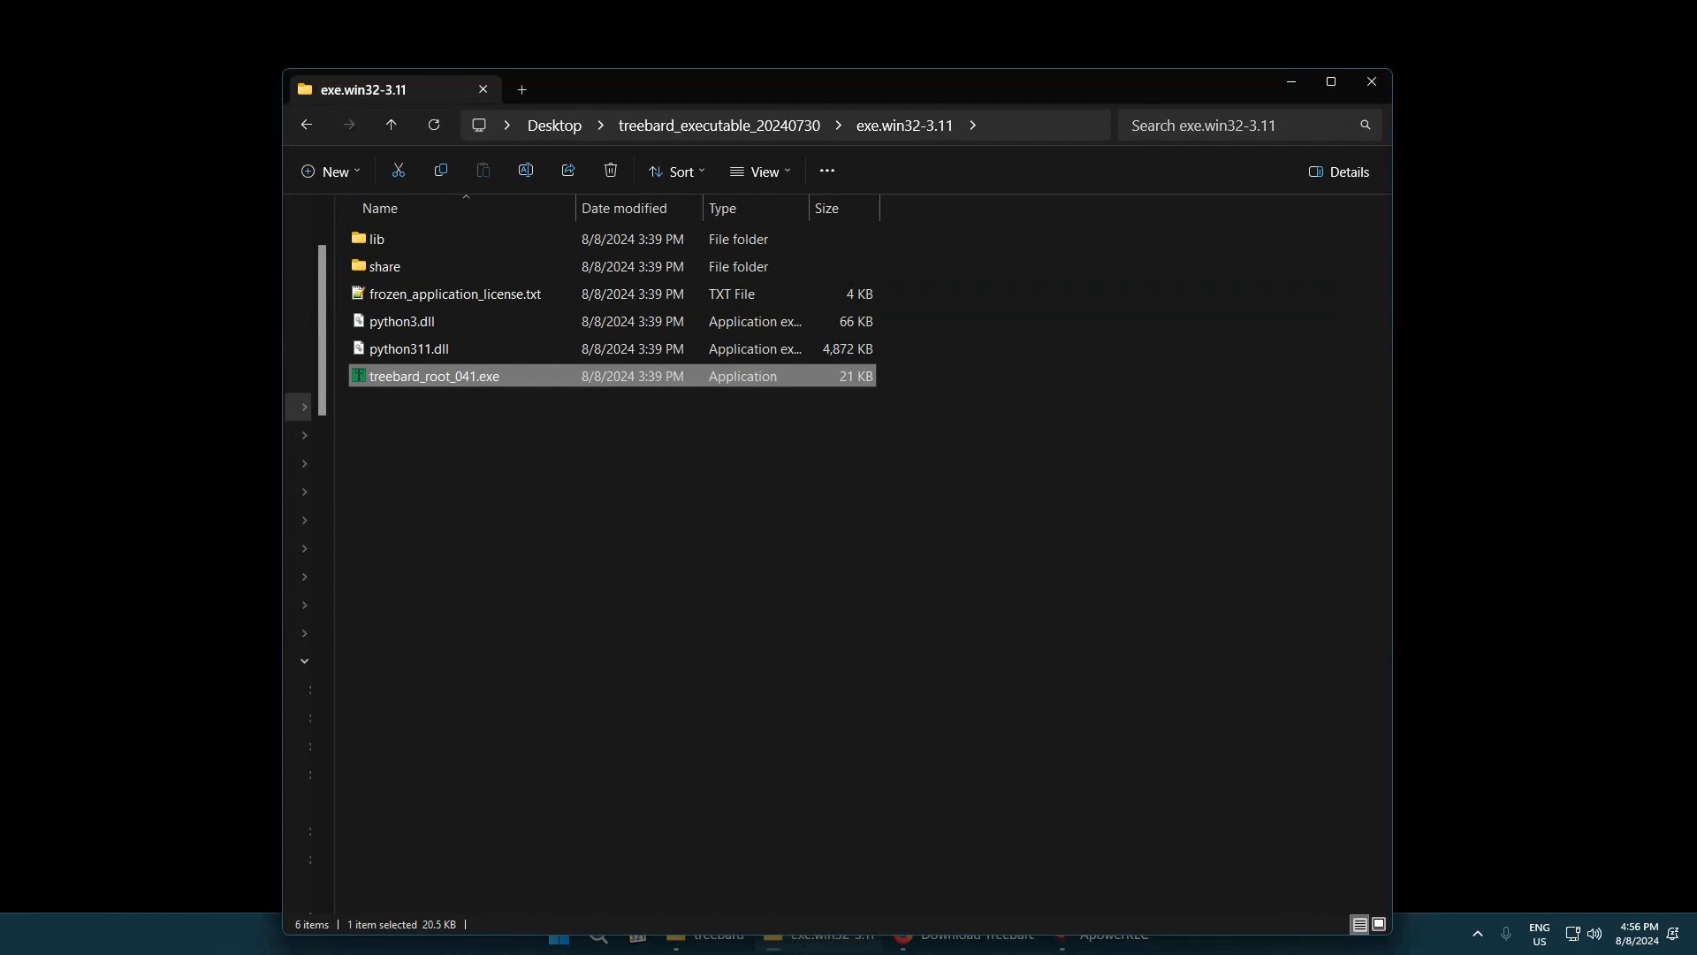
{"action": "mouse_move", "coordinate": [658, 68]}
{"action": "left_mouse_down"}
{"action": "mouse_move", "coordinate": [659, 194]}
{"action": "mouse_move", "coordinate": [650, 61]}
{"action": "left_mouse_up"}
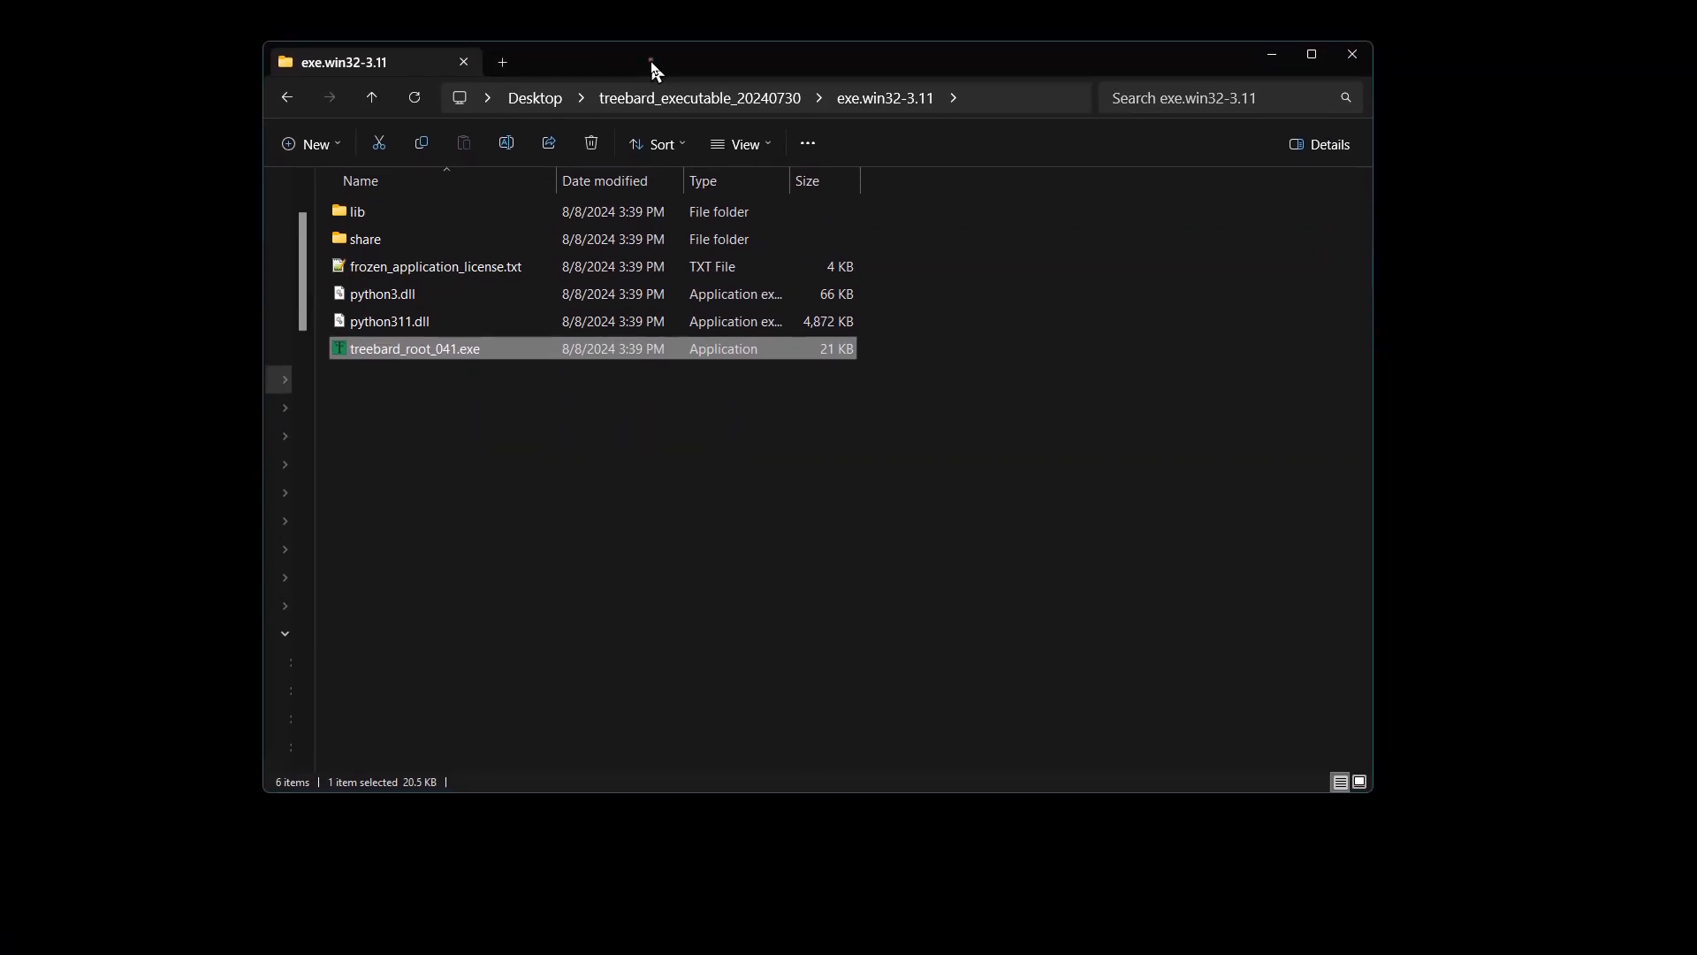
{"action": "left_click", "coordinate": [1273, 54]}
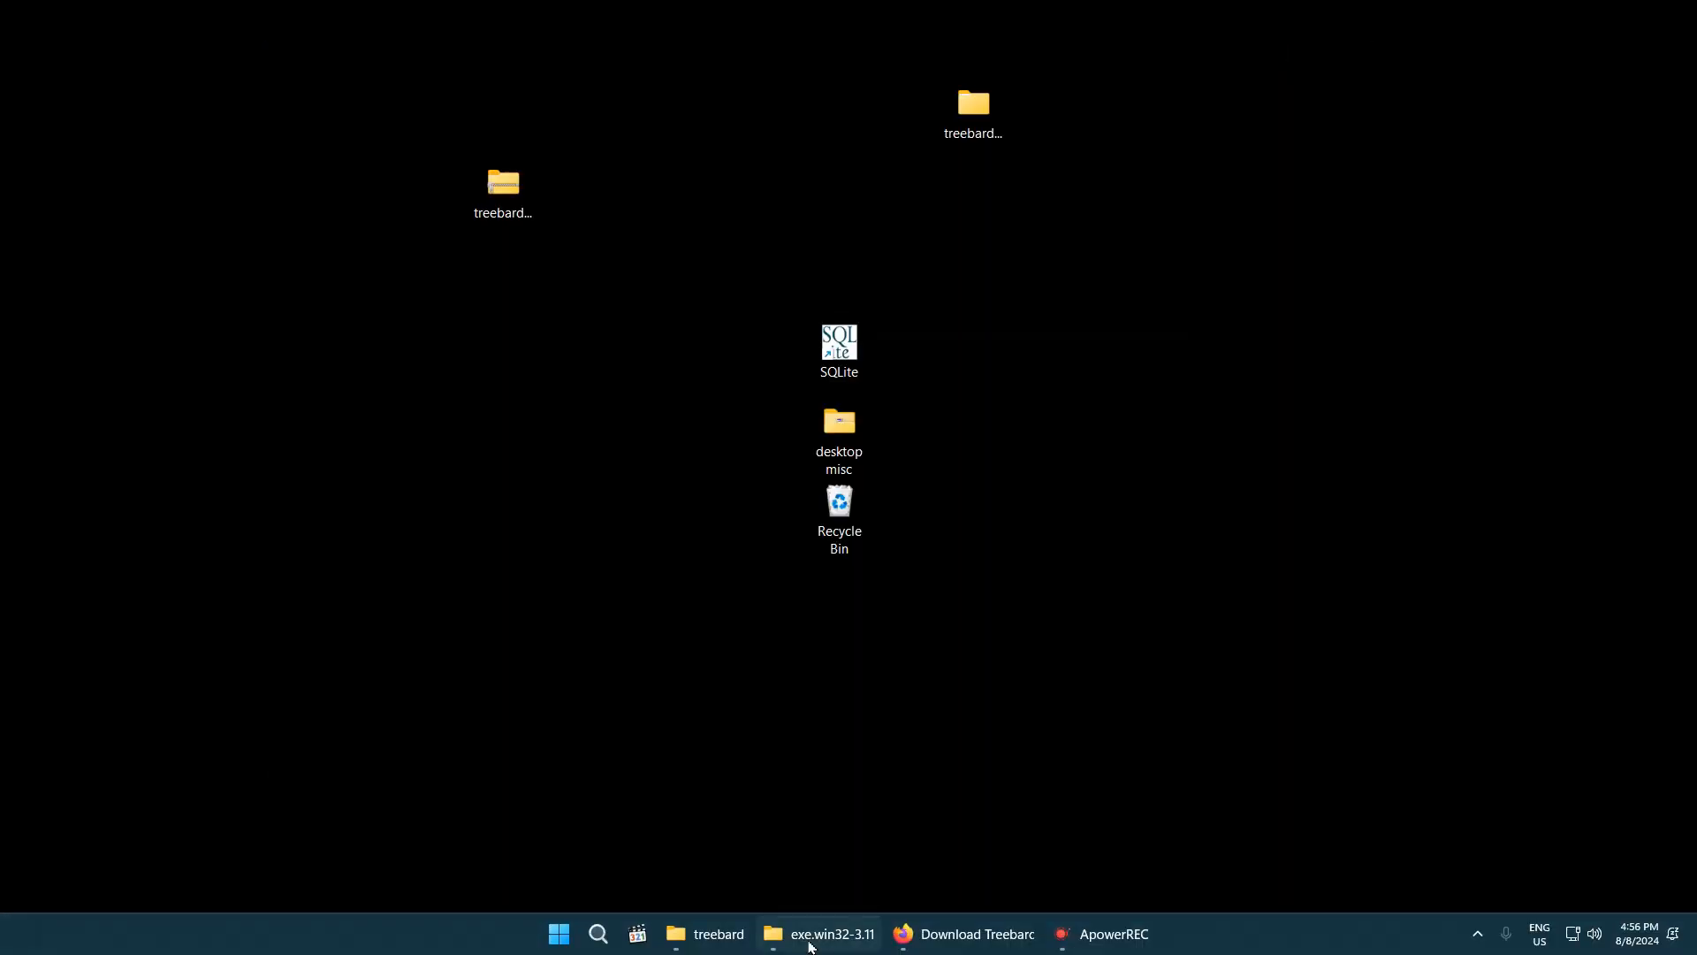
Open the treebard folder on drive D: and run treebard_root_041.py
{"action": "left_click", "coordinate": [717, 939]}
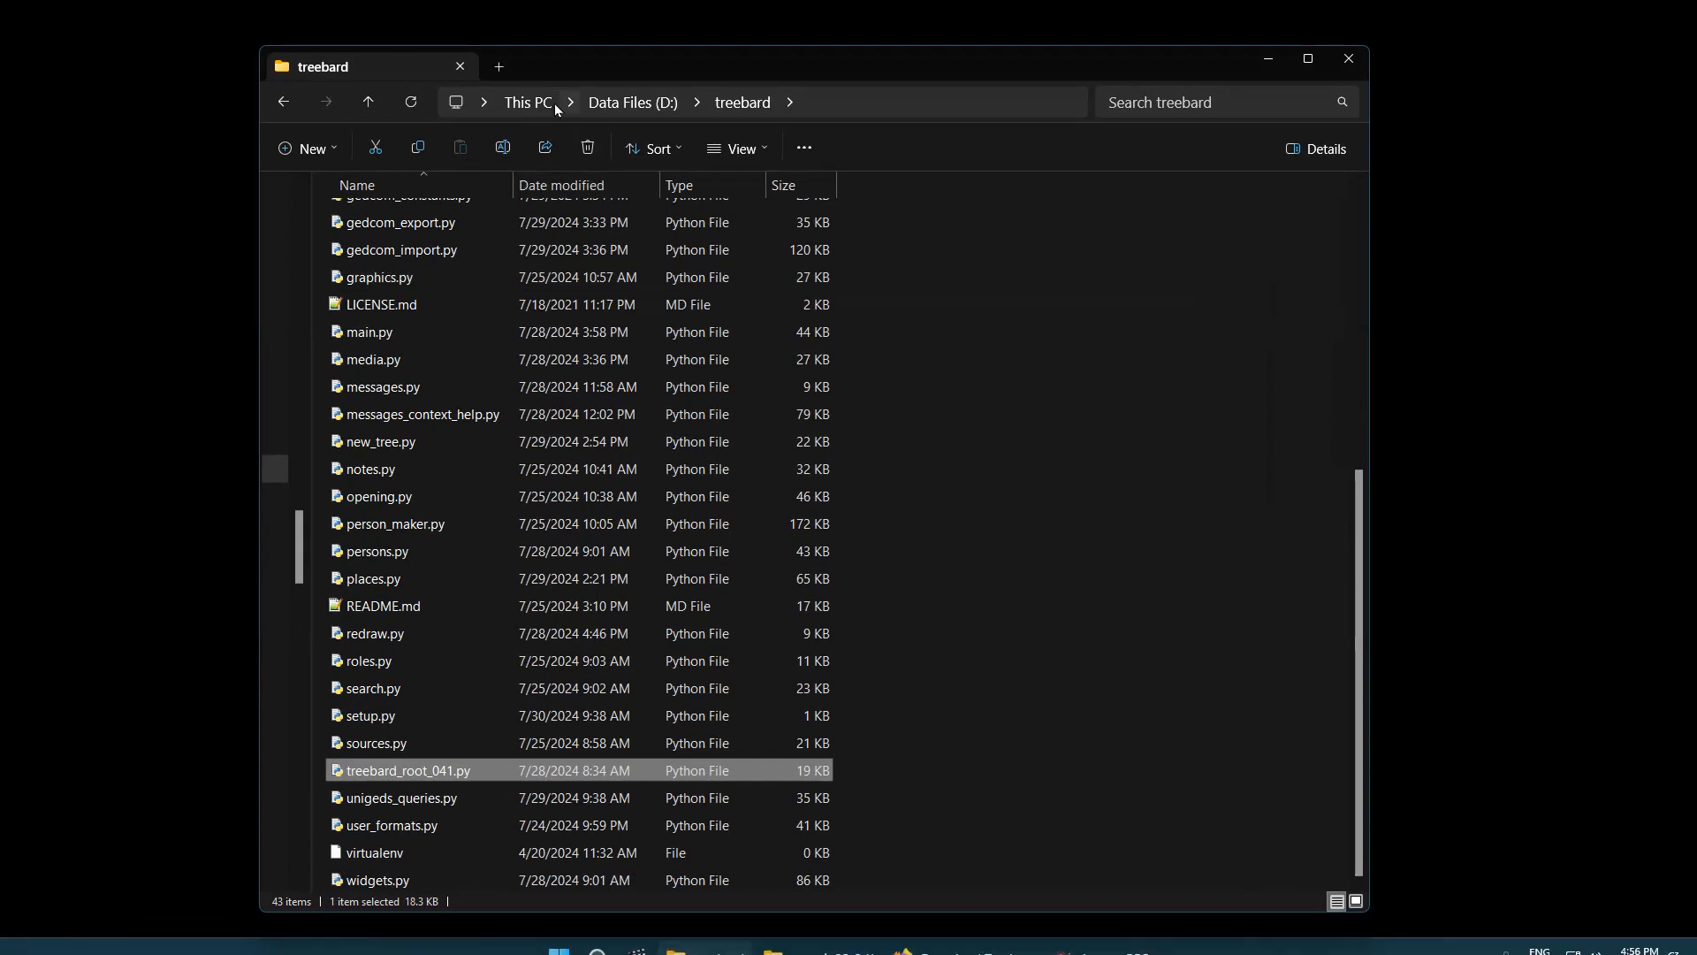
{"action": "left_click_drag", "start_coordinate": [576, 61], "coordinate": [571, 51]}
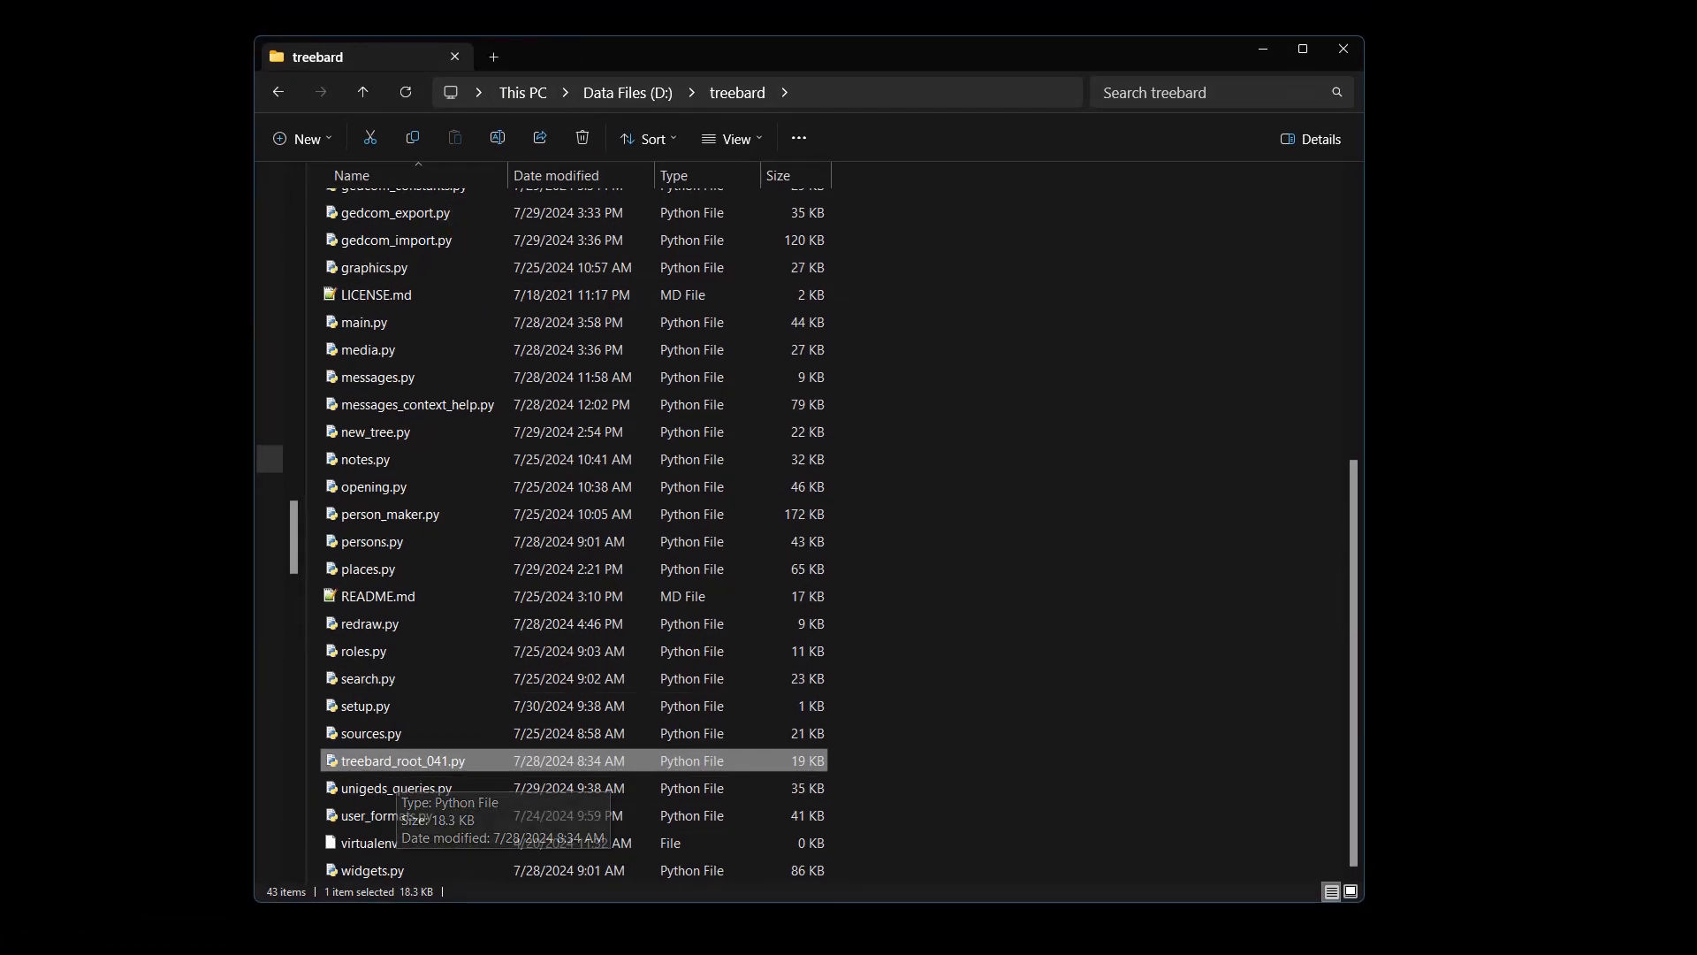
{"action": "mouse_move", "coordinate": [944, 938]}
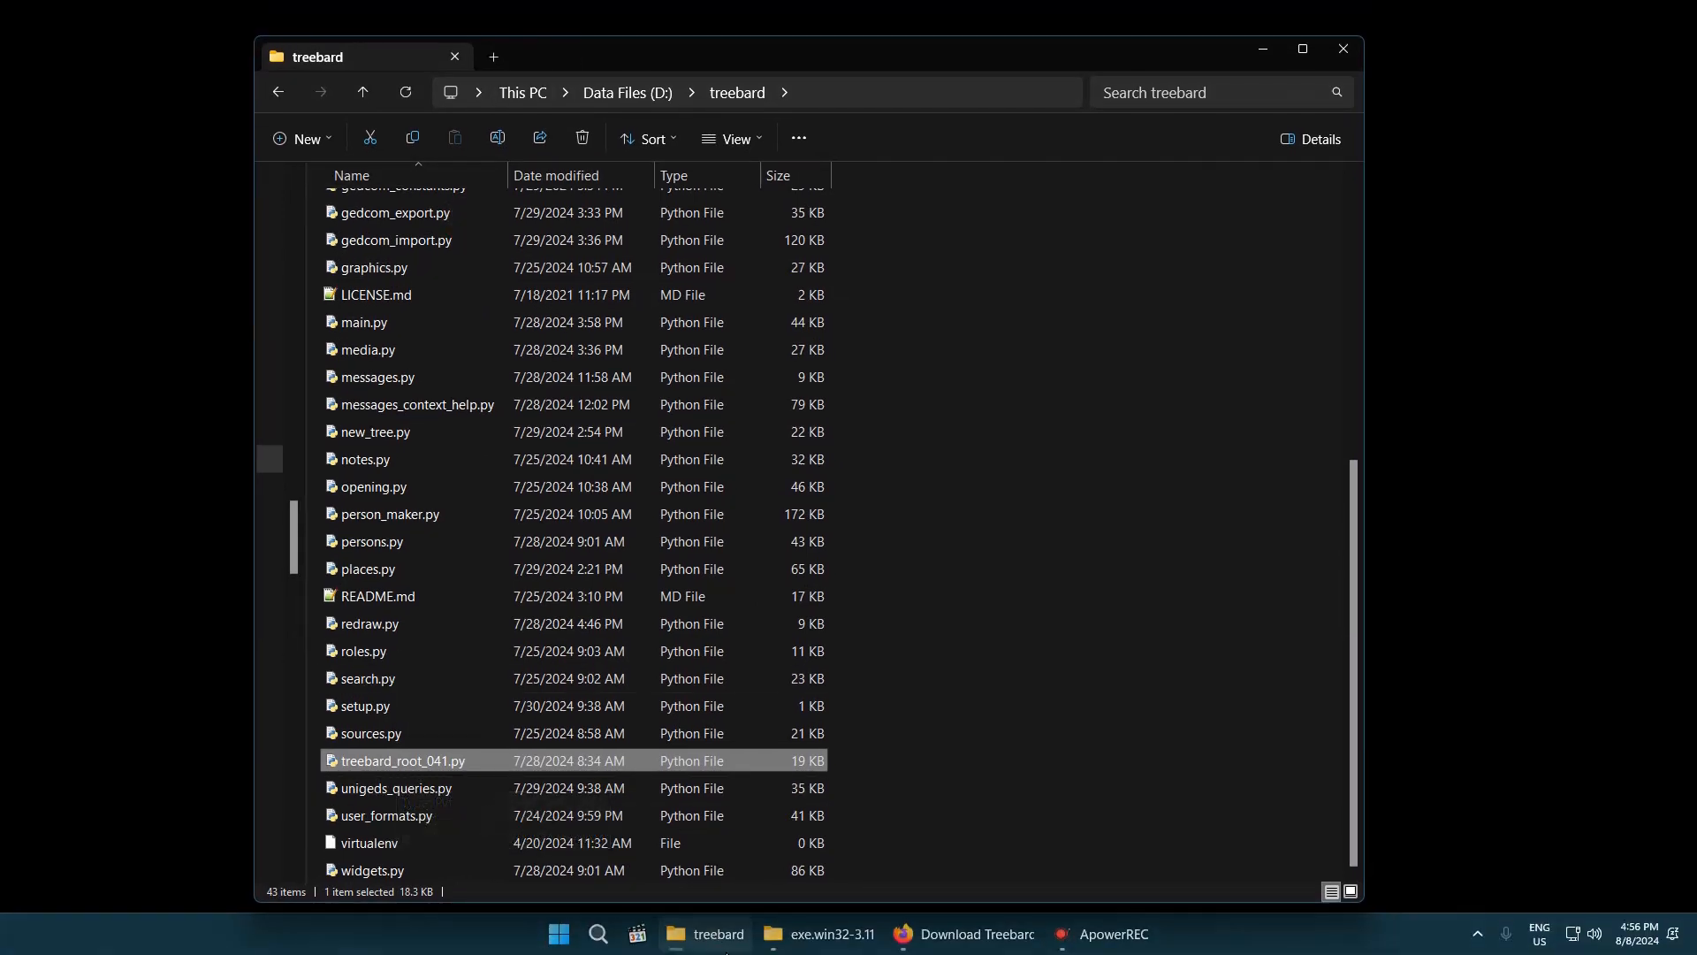
{"action": "double_click", "coordinate": [422, 762]}
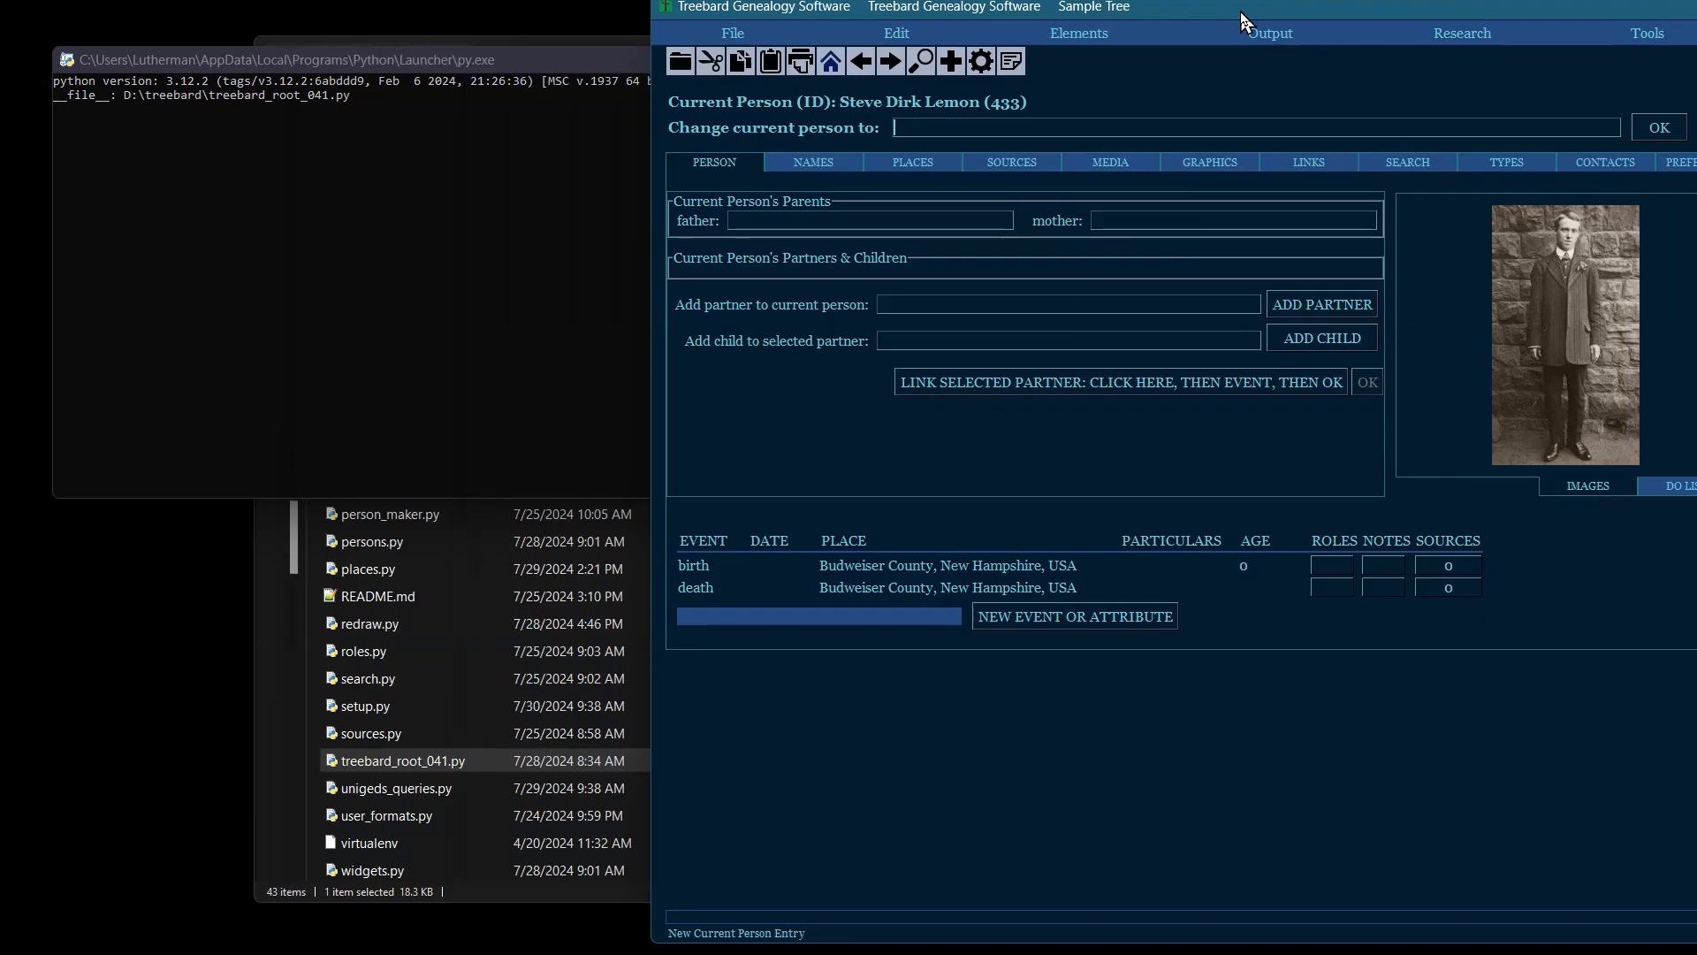
Move the Sample Tree window fully into view and minimize its Python console
{"action": "left_click_drag", "start_coordinate": [1239, 13], "coordinate": [849, 6]}
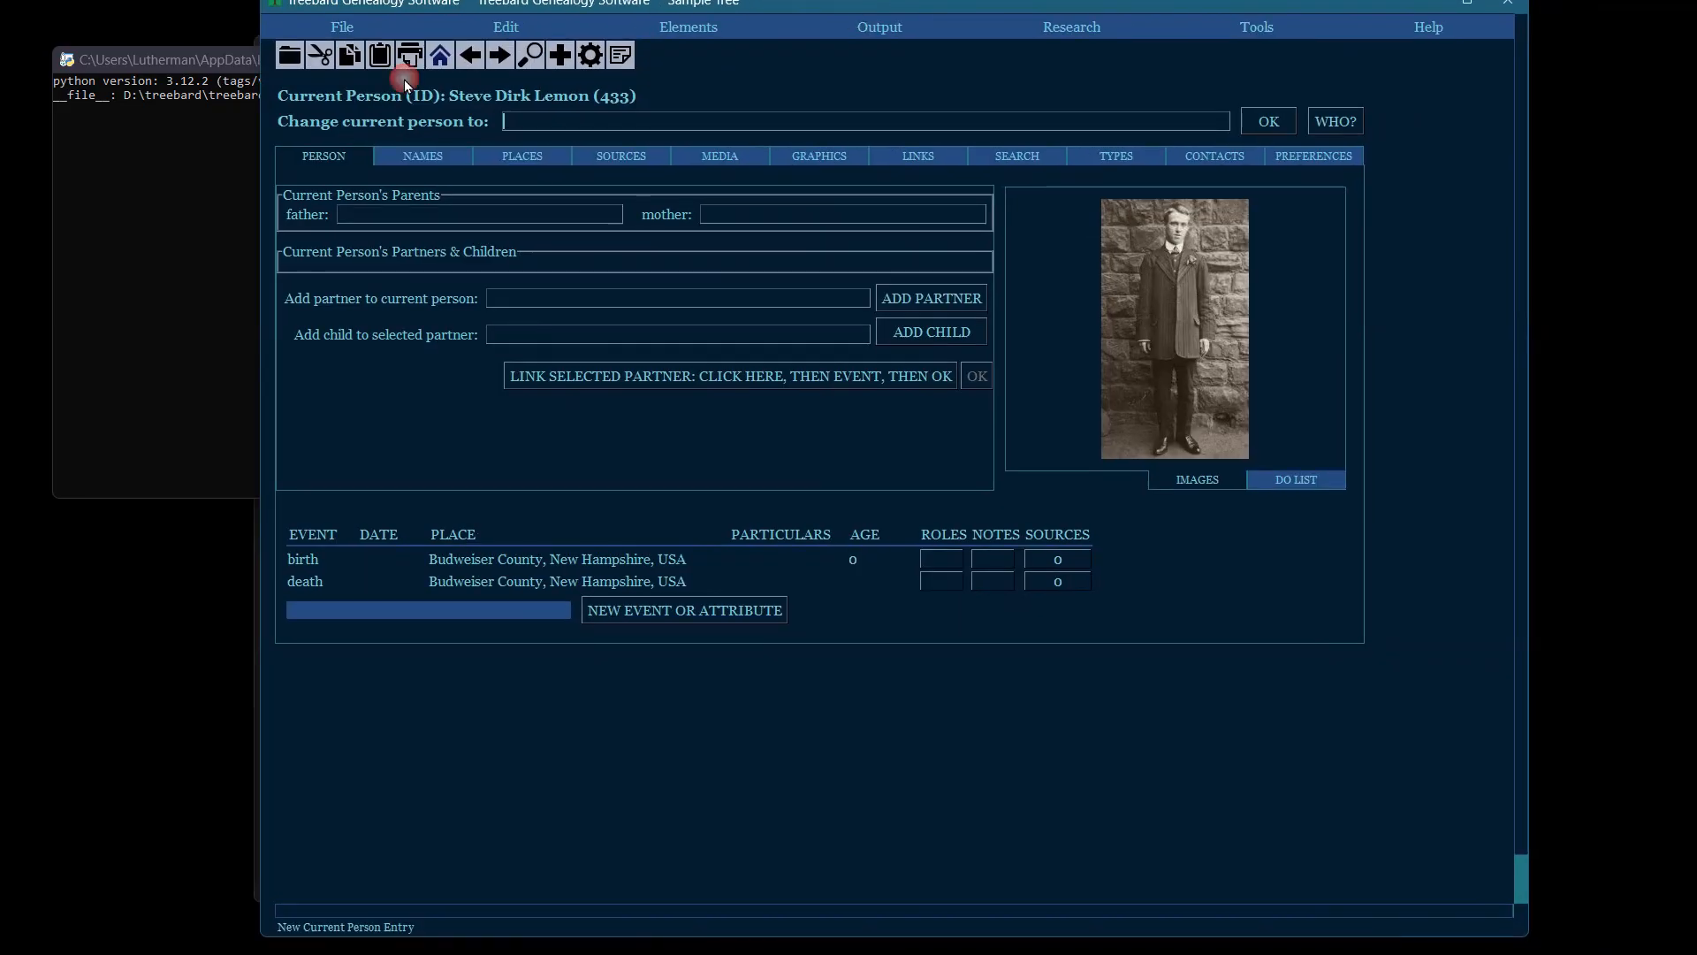
{"action": "left_click", "coordinate": [170, 59]}
{"action": "left_click", "coordinate": [823, 59]}
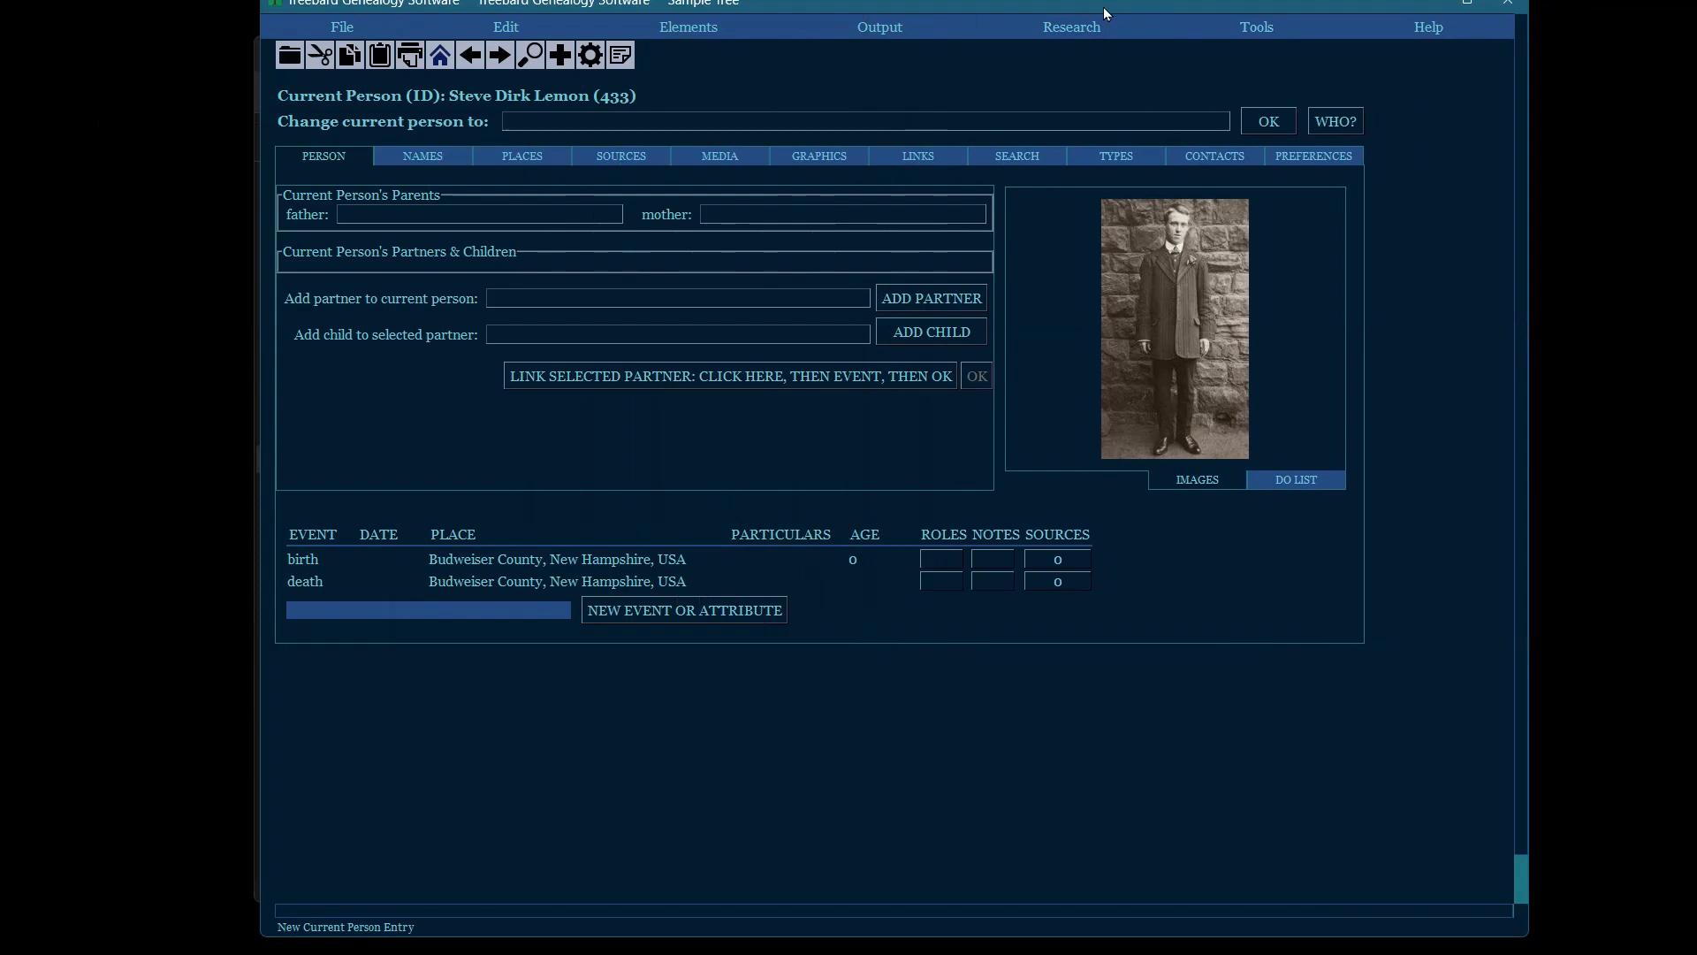
{"action": "left_click_drag", "start_coordinate": [1103, 7], "coordinate": [1016, 32]}
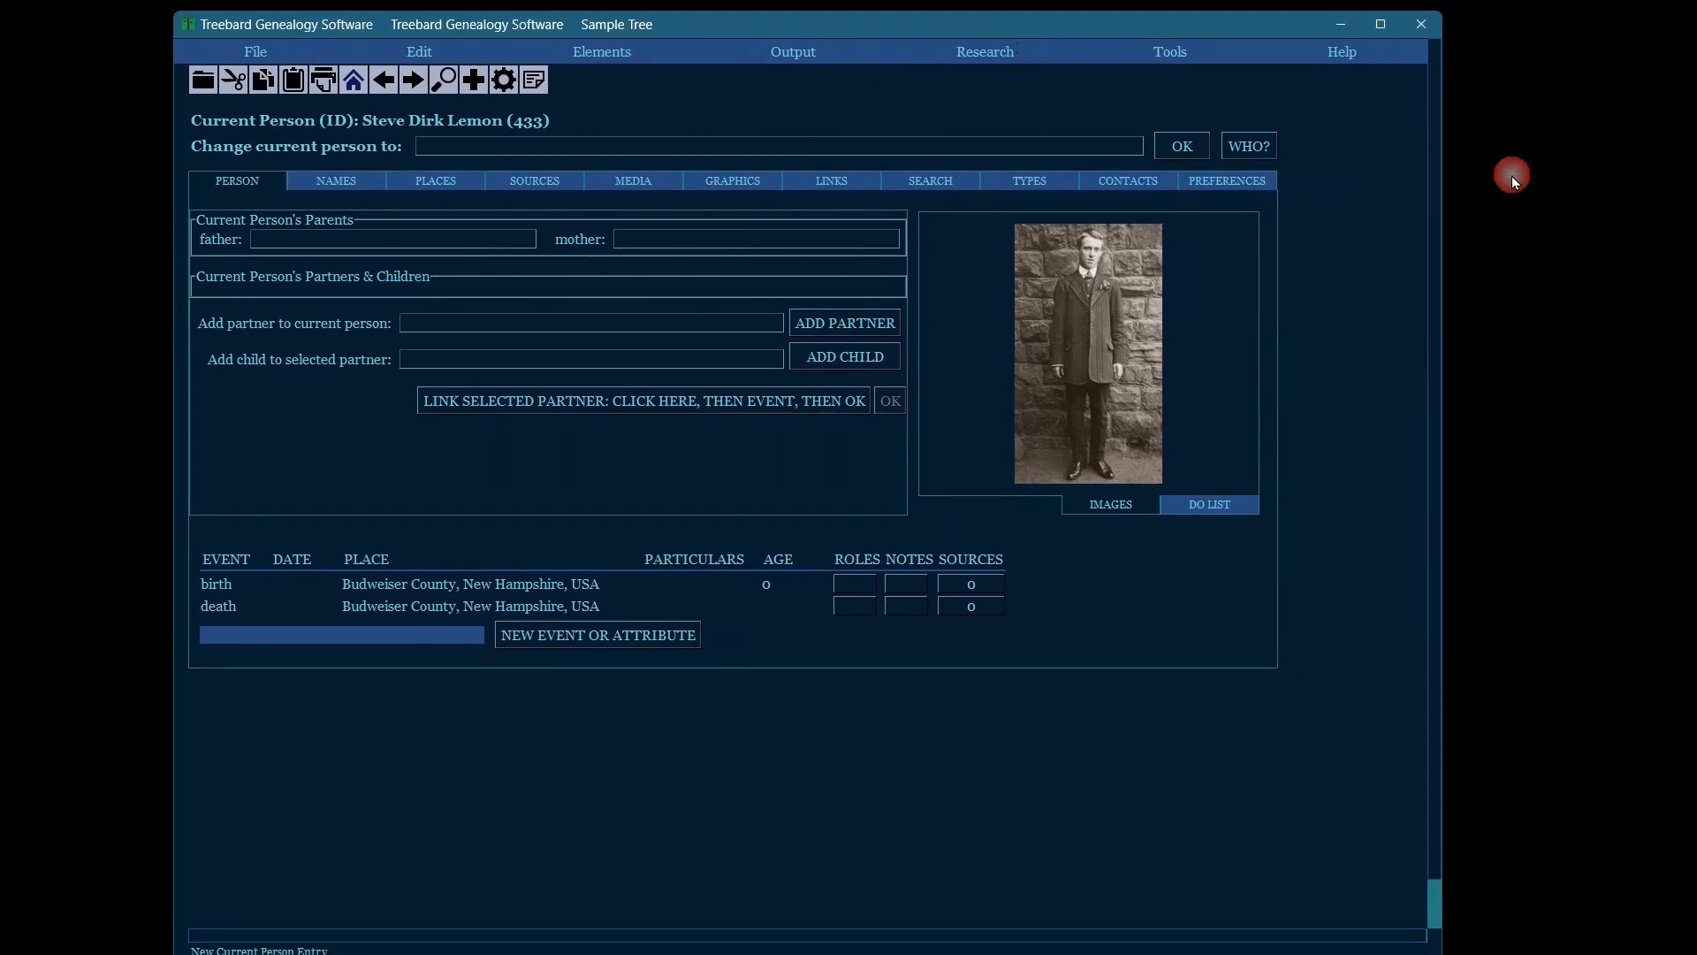
{"action": "scroll", "coordinate": [1419, 477], "scroll_direction": "down", "scroll_amount": 2}
{"action": "scroll", "coordinate": [1437, 426], "scroll_direction": "up", "scroll_amount": 2}
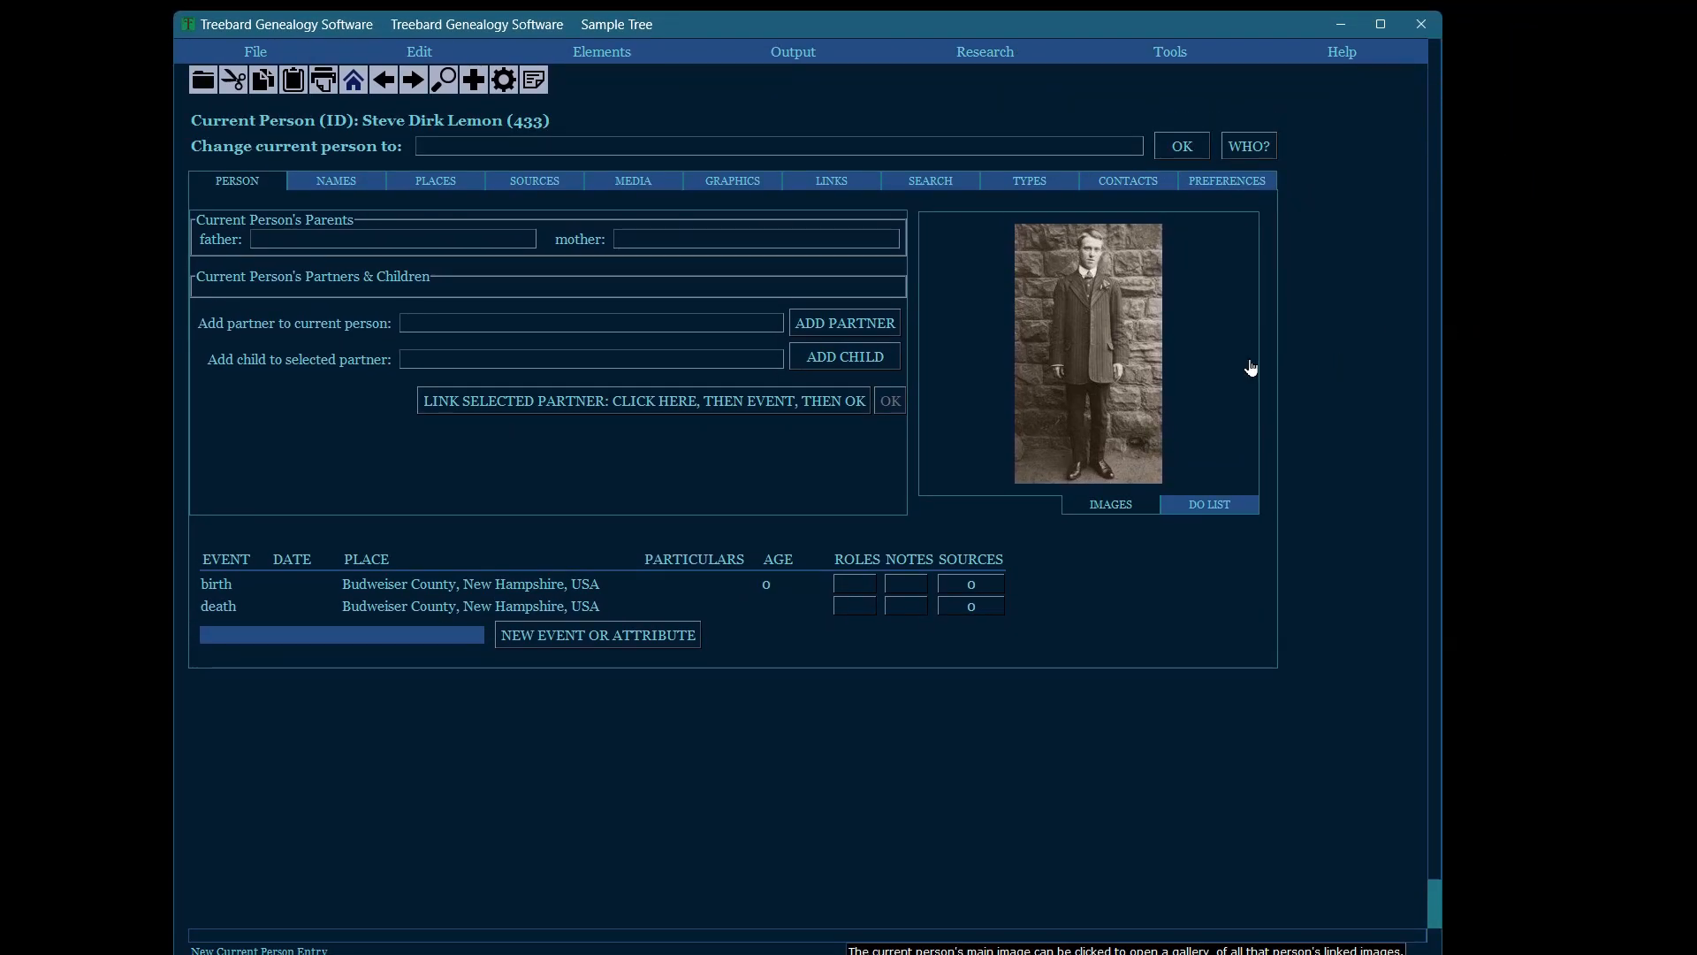
Open the sample person's names and save a generated full name of type "pet name" with its alphabetized form
{"action": "left_click", "coordinate": [368, 181]}
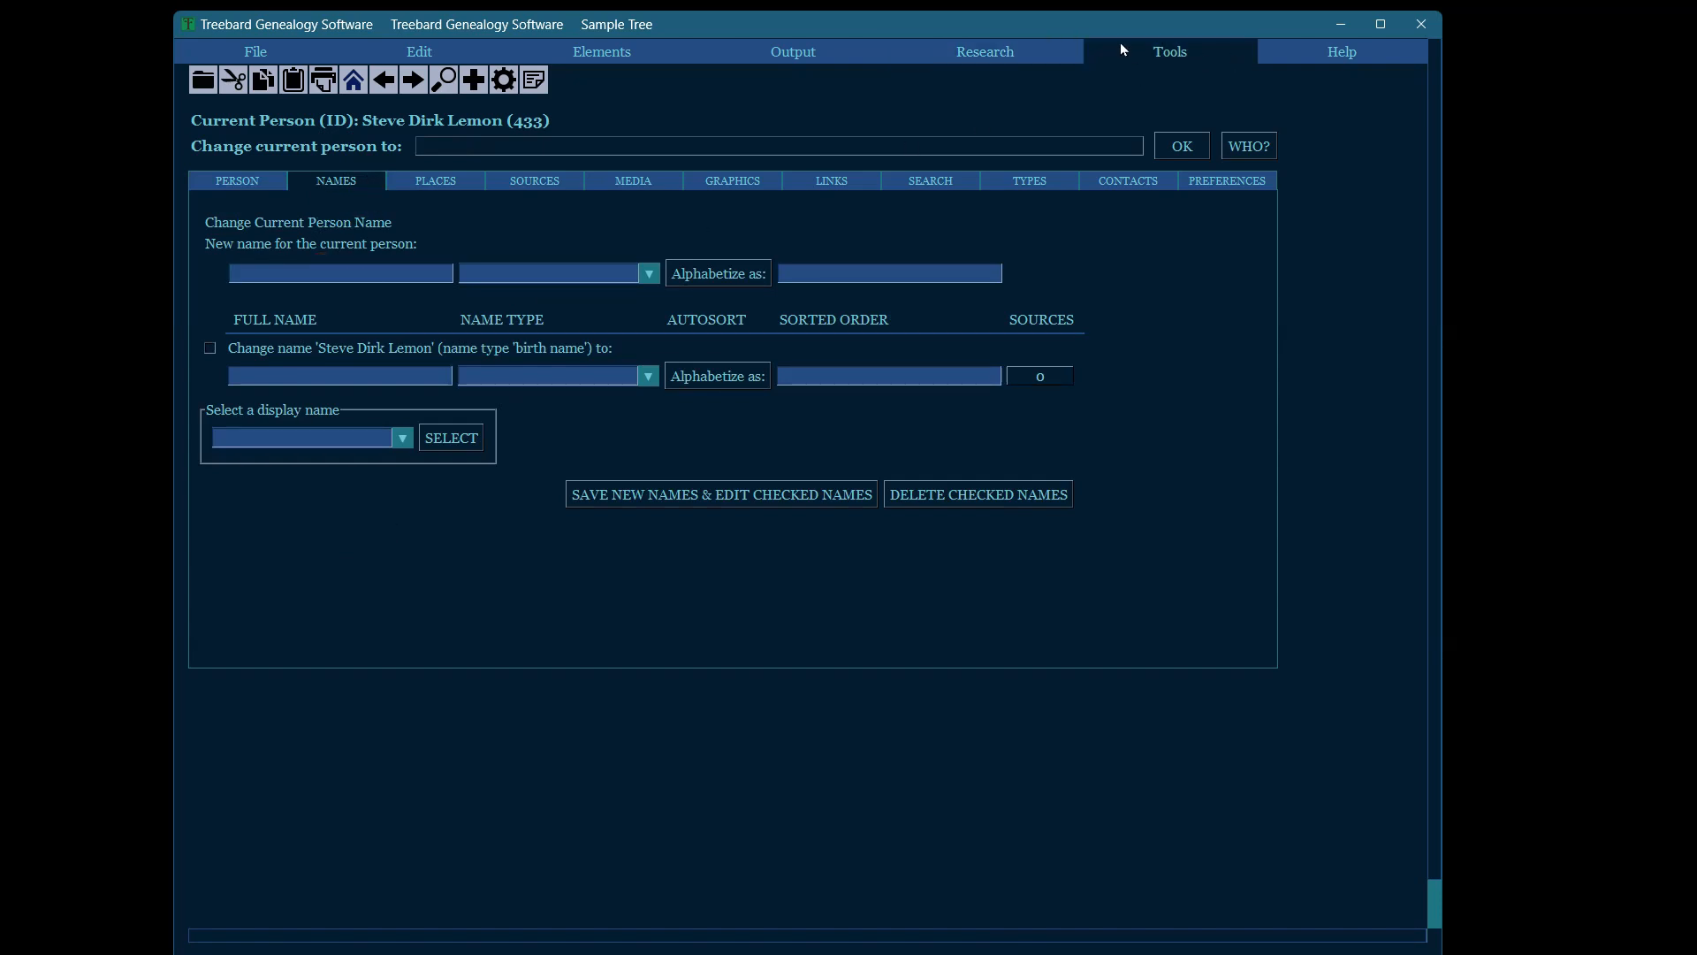
{"action": "left_click", "coordinate": [1161, 57]}
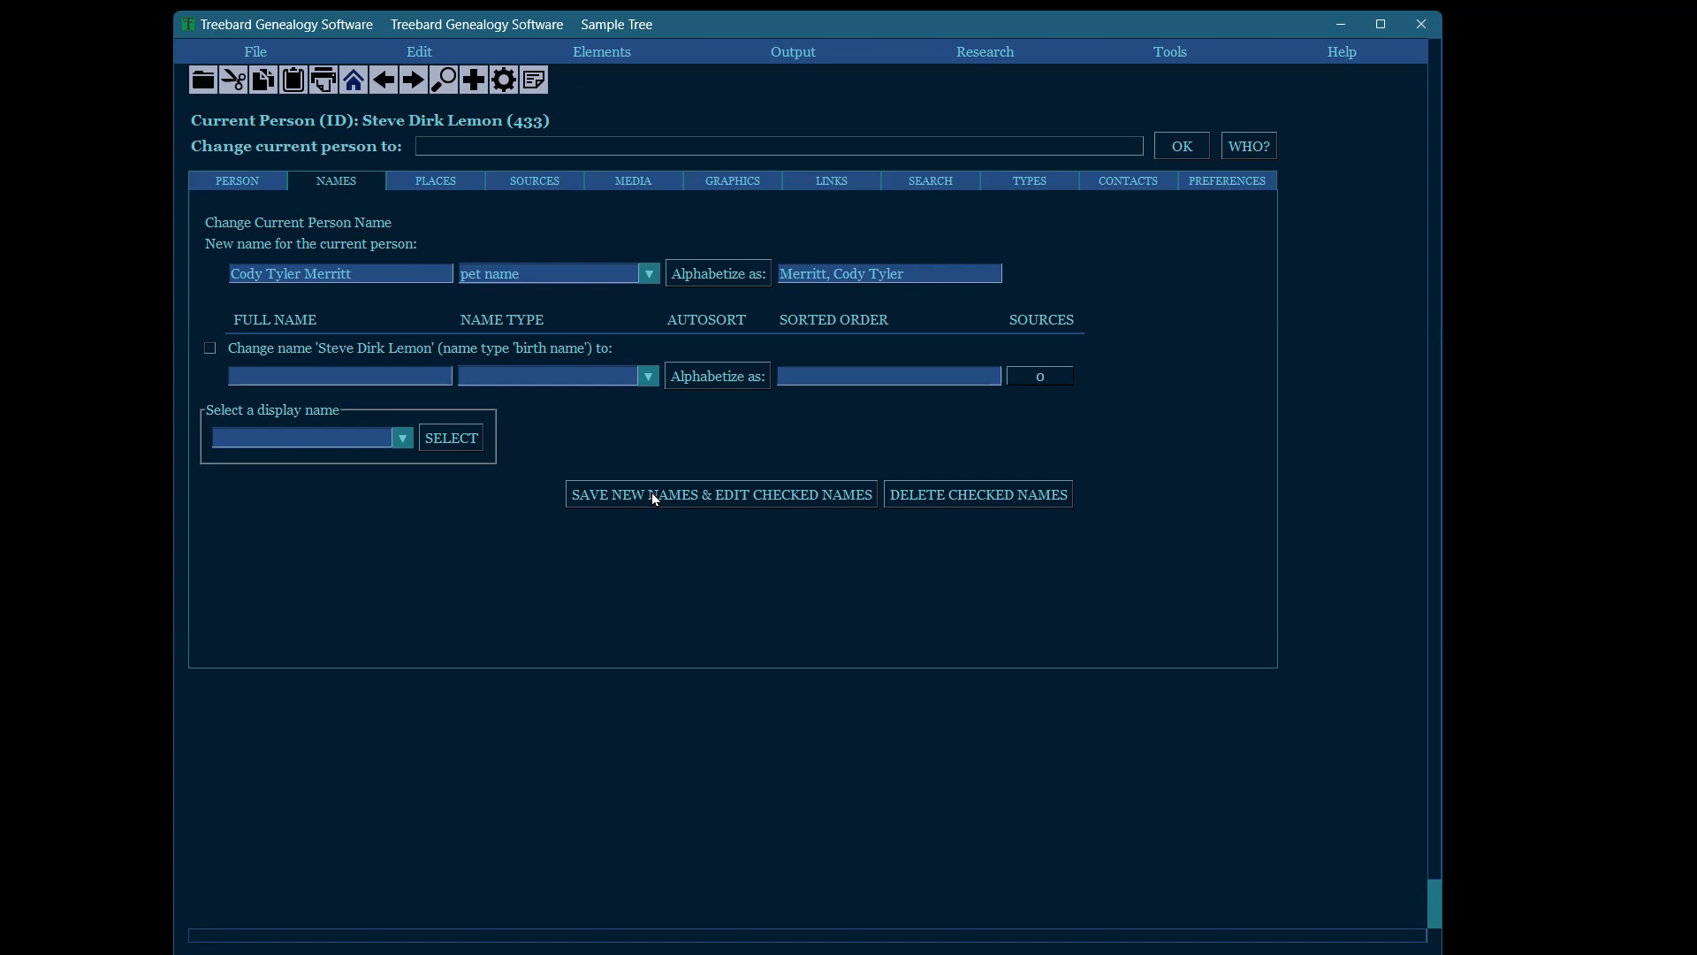
{"action": "left_click", "coordinate": [654, 495]}
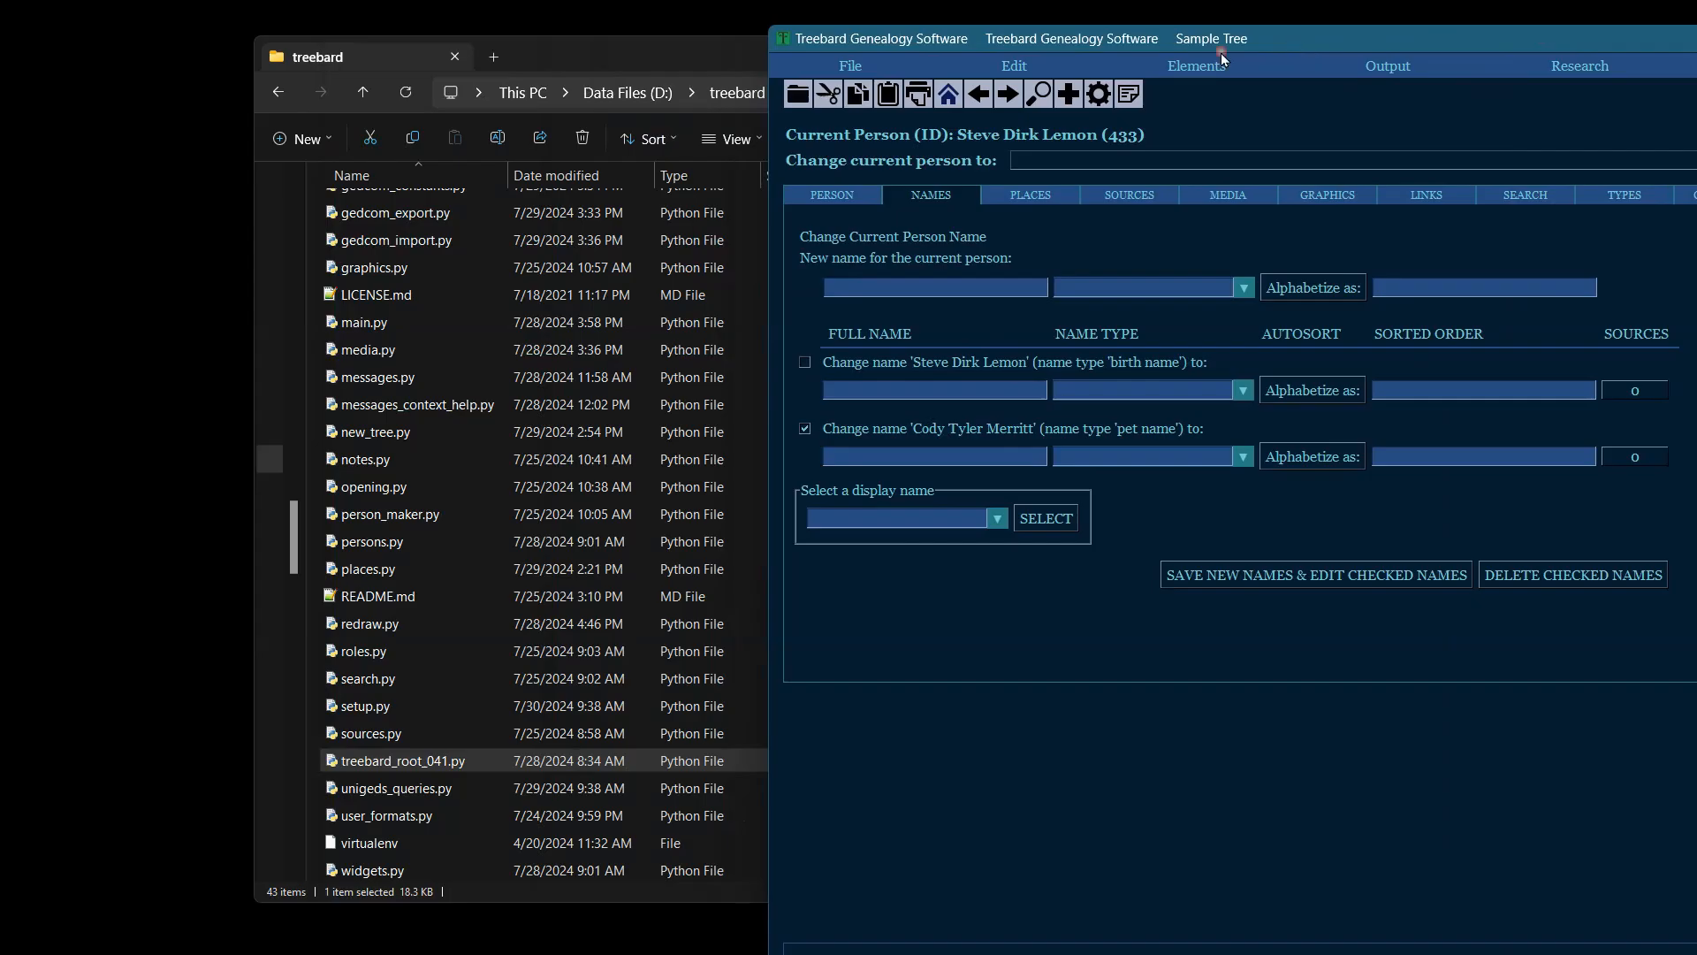
Bring up the treebard folder to view treebard_root_041.py and minimize the folder window
{"action": "left_click", "coordinate": [564, 50]}
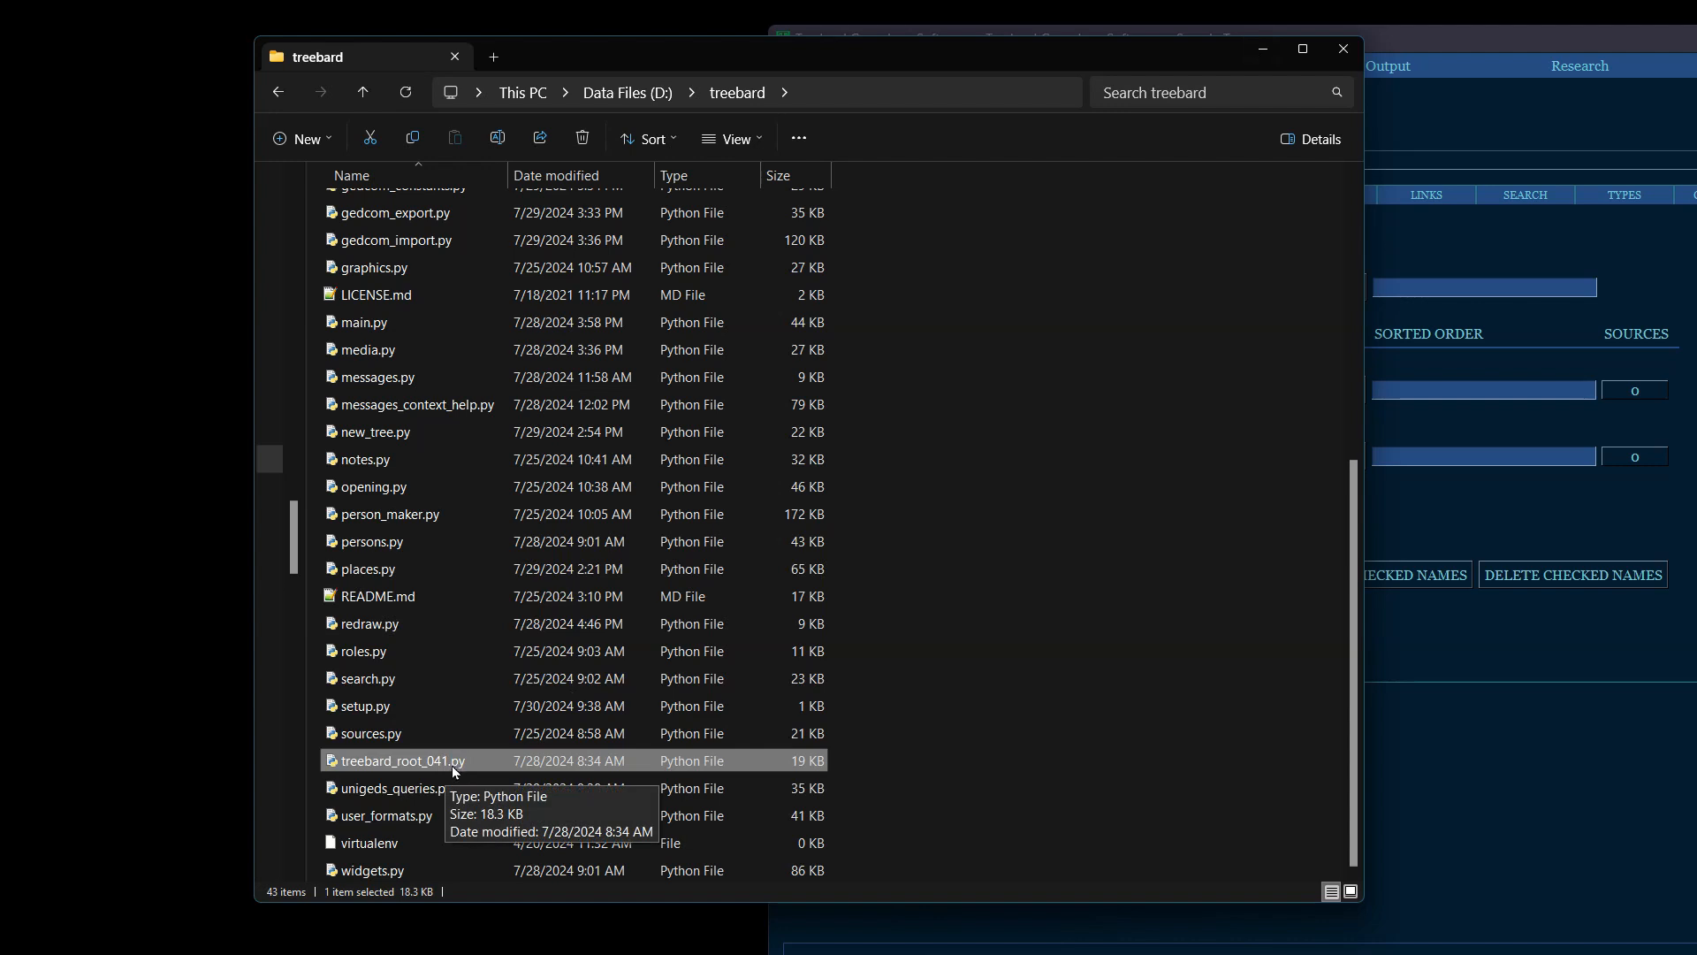
{"action": "left_click", "coordinate": [1264, 54]}
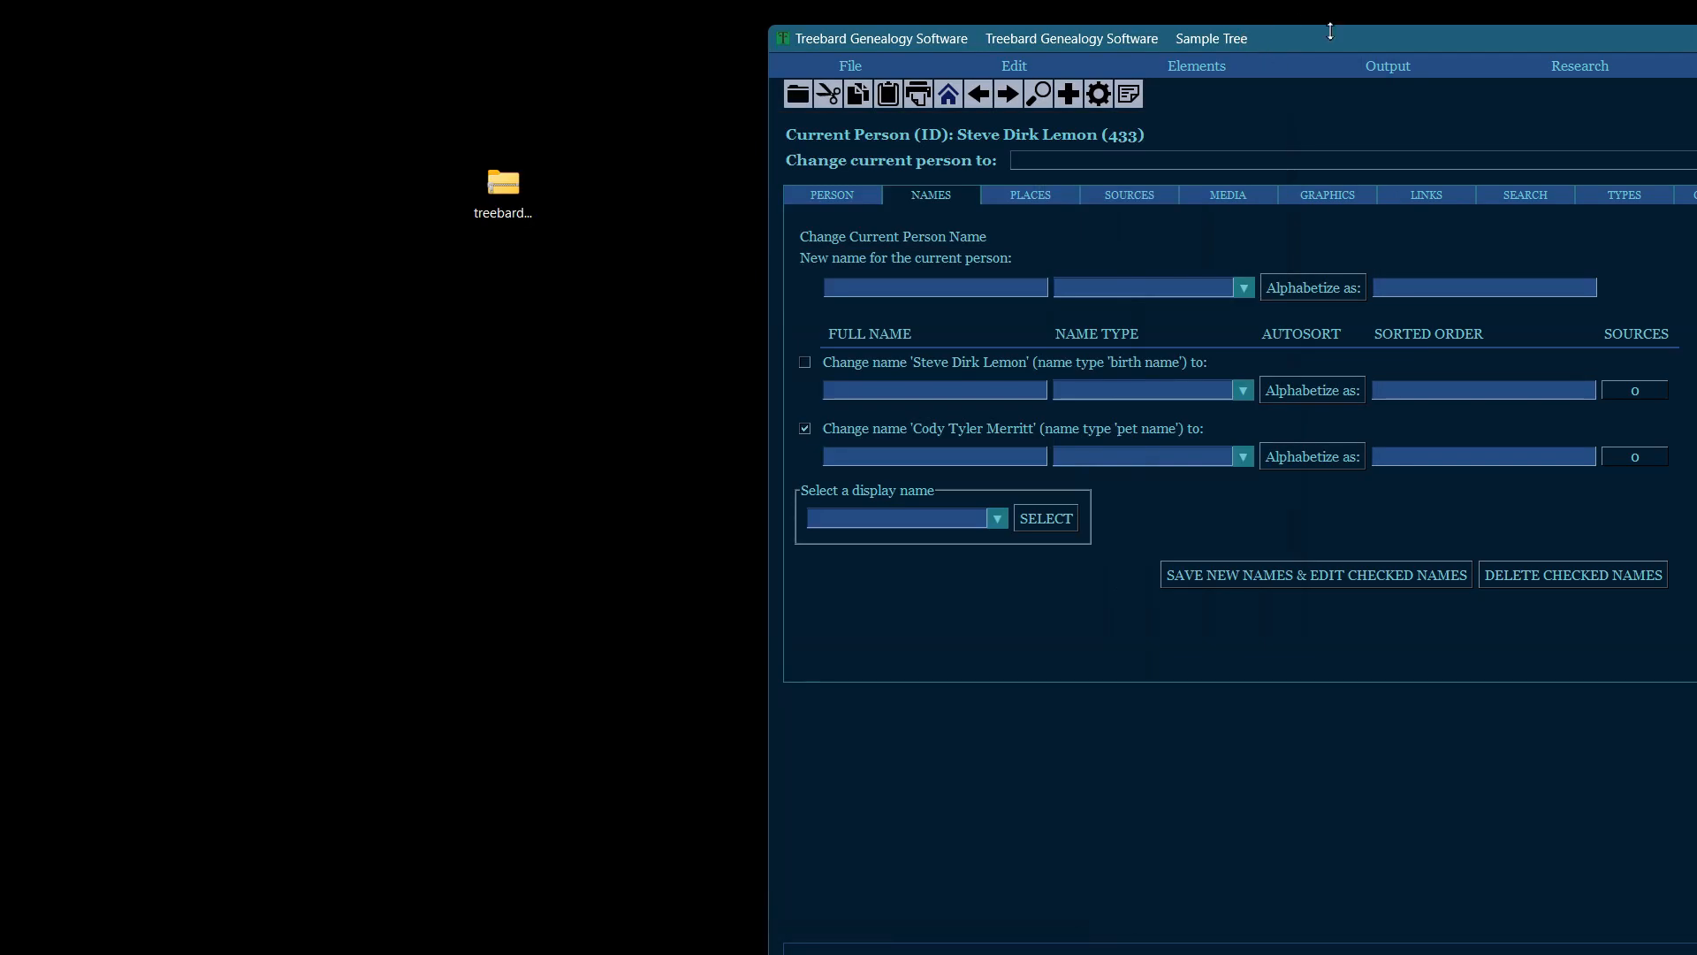
Arrange the Sample Tree window beside its Python console and delete the checked "pet name" entry
{"action": "left_click_drag", "start_coordinate": [1326, 44], "coordinate": [722, 32]}
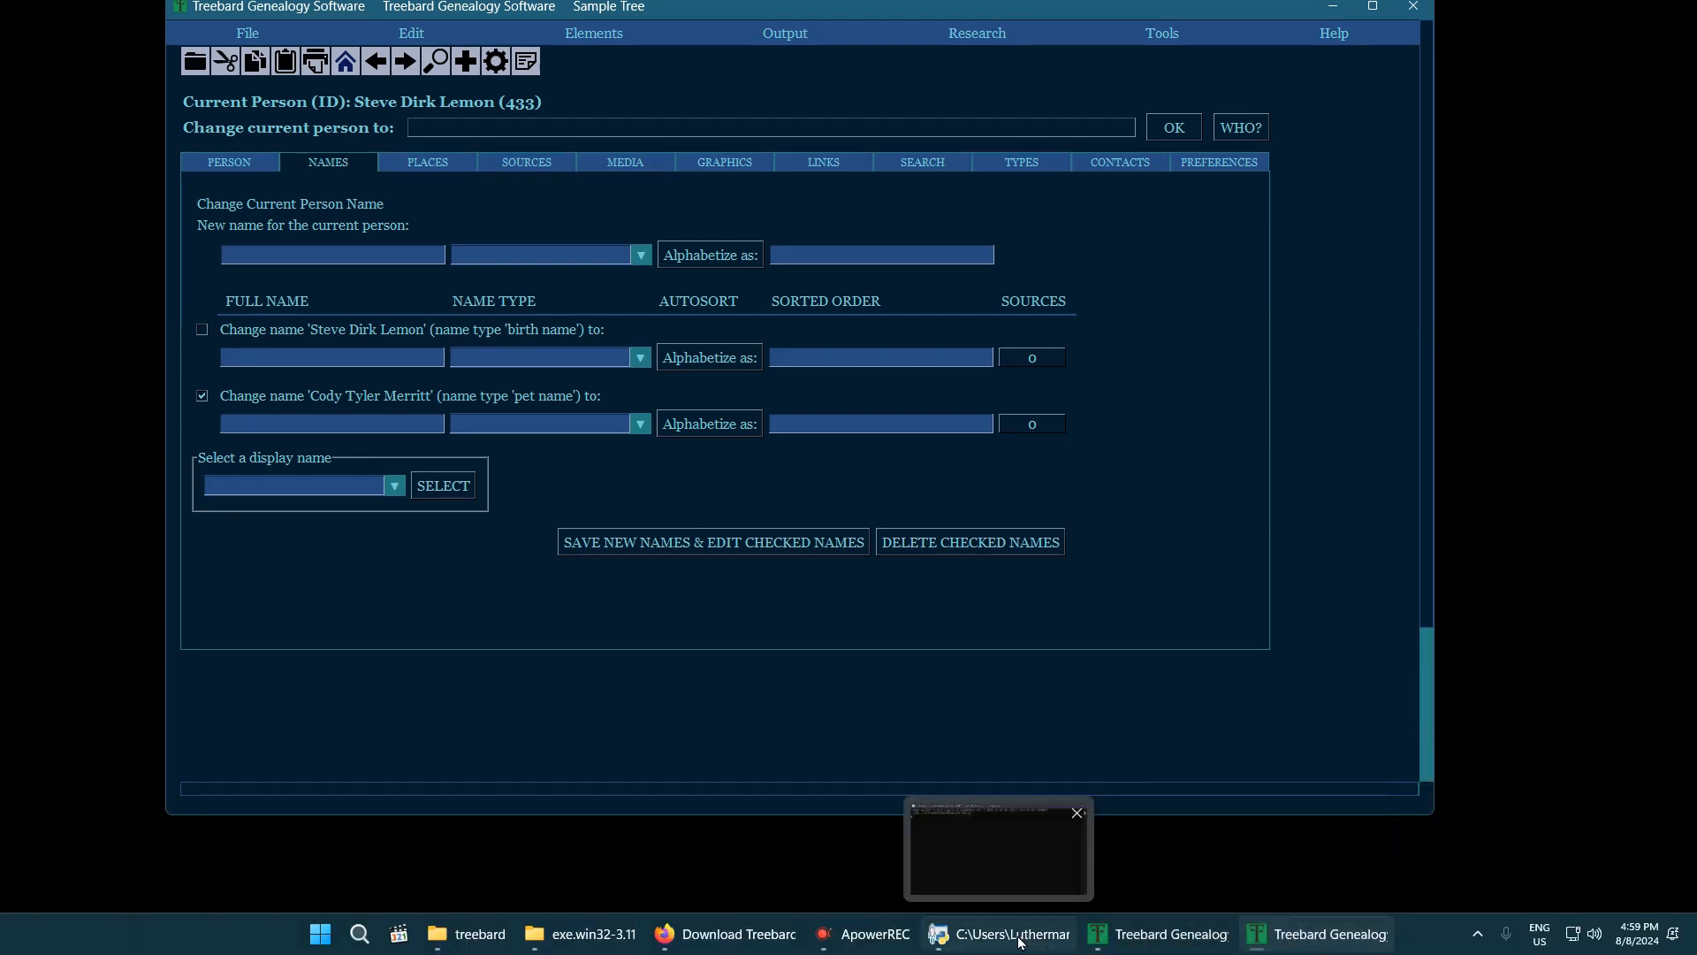
{"action": "left_click", "coordinate": [1019, 941]}
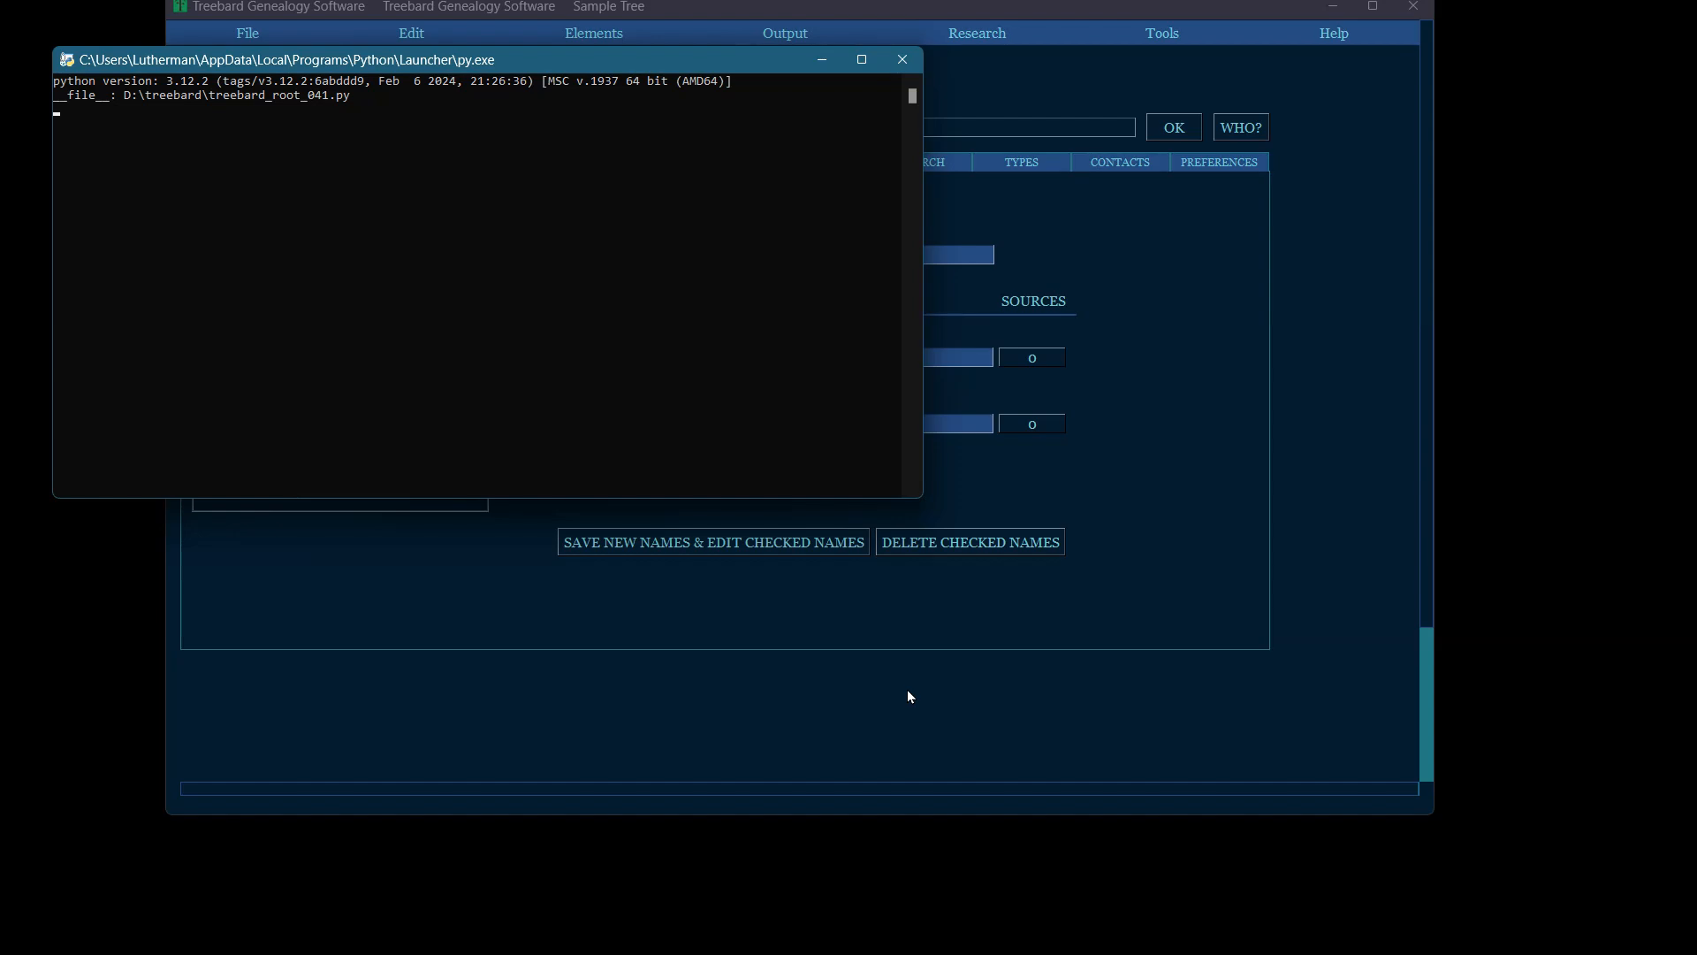
{"action": "left_click_drag", "start_coordinate": [515, 59], "coordinate": [463, 81]}
{"action": "left_click", "coordinate": [477, 11]}
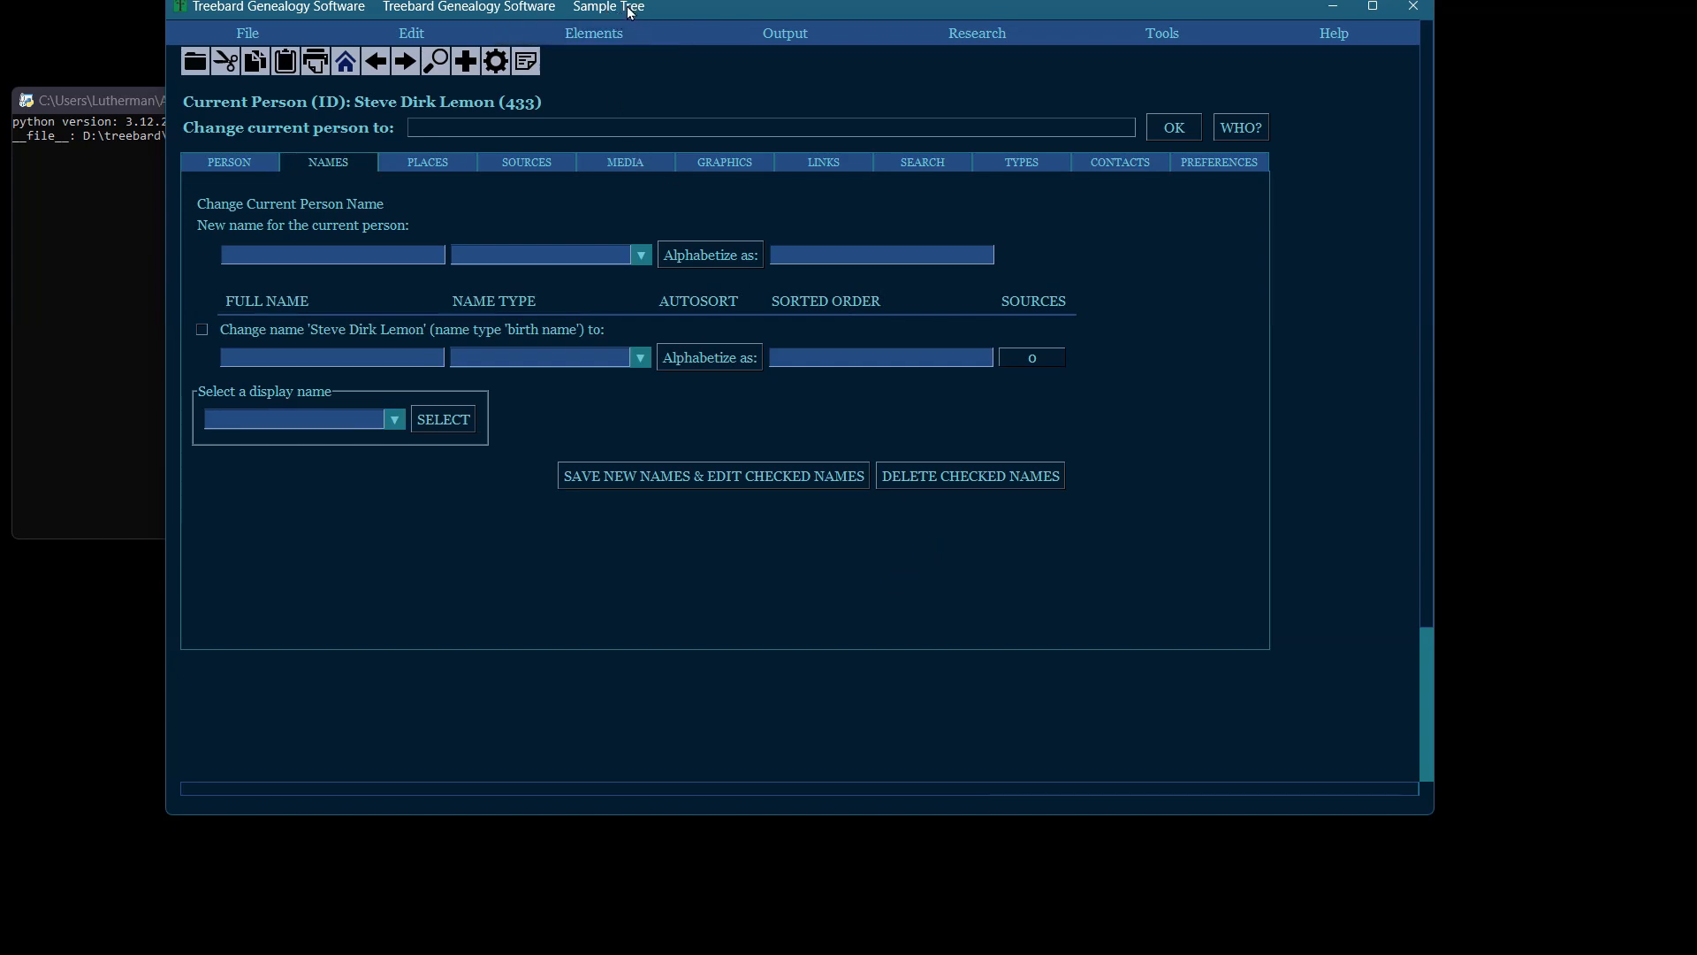
Open treebard_root_041.py from the treebard folder for editing in Notepad++
{"action": "key", "text": "super+d"}
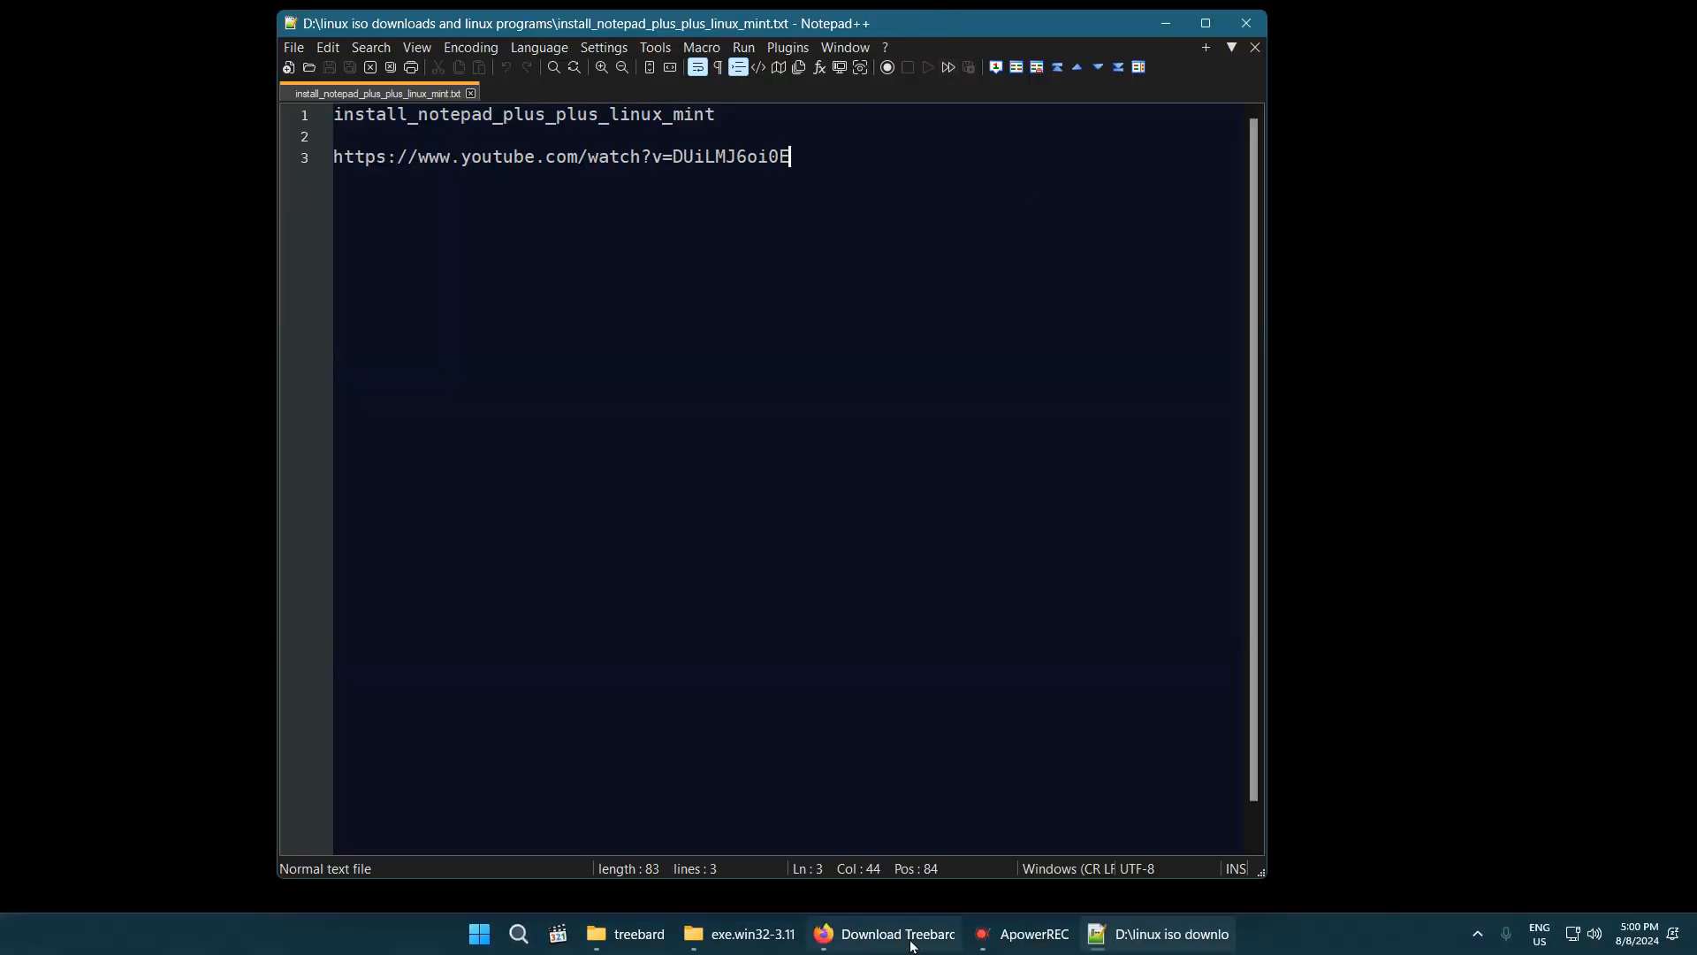
{"action": "mouse_move", "coordinate": [891, 943]}
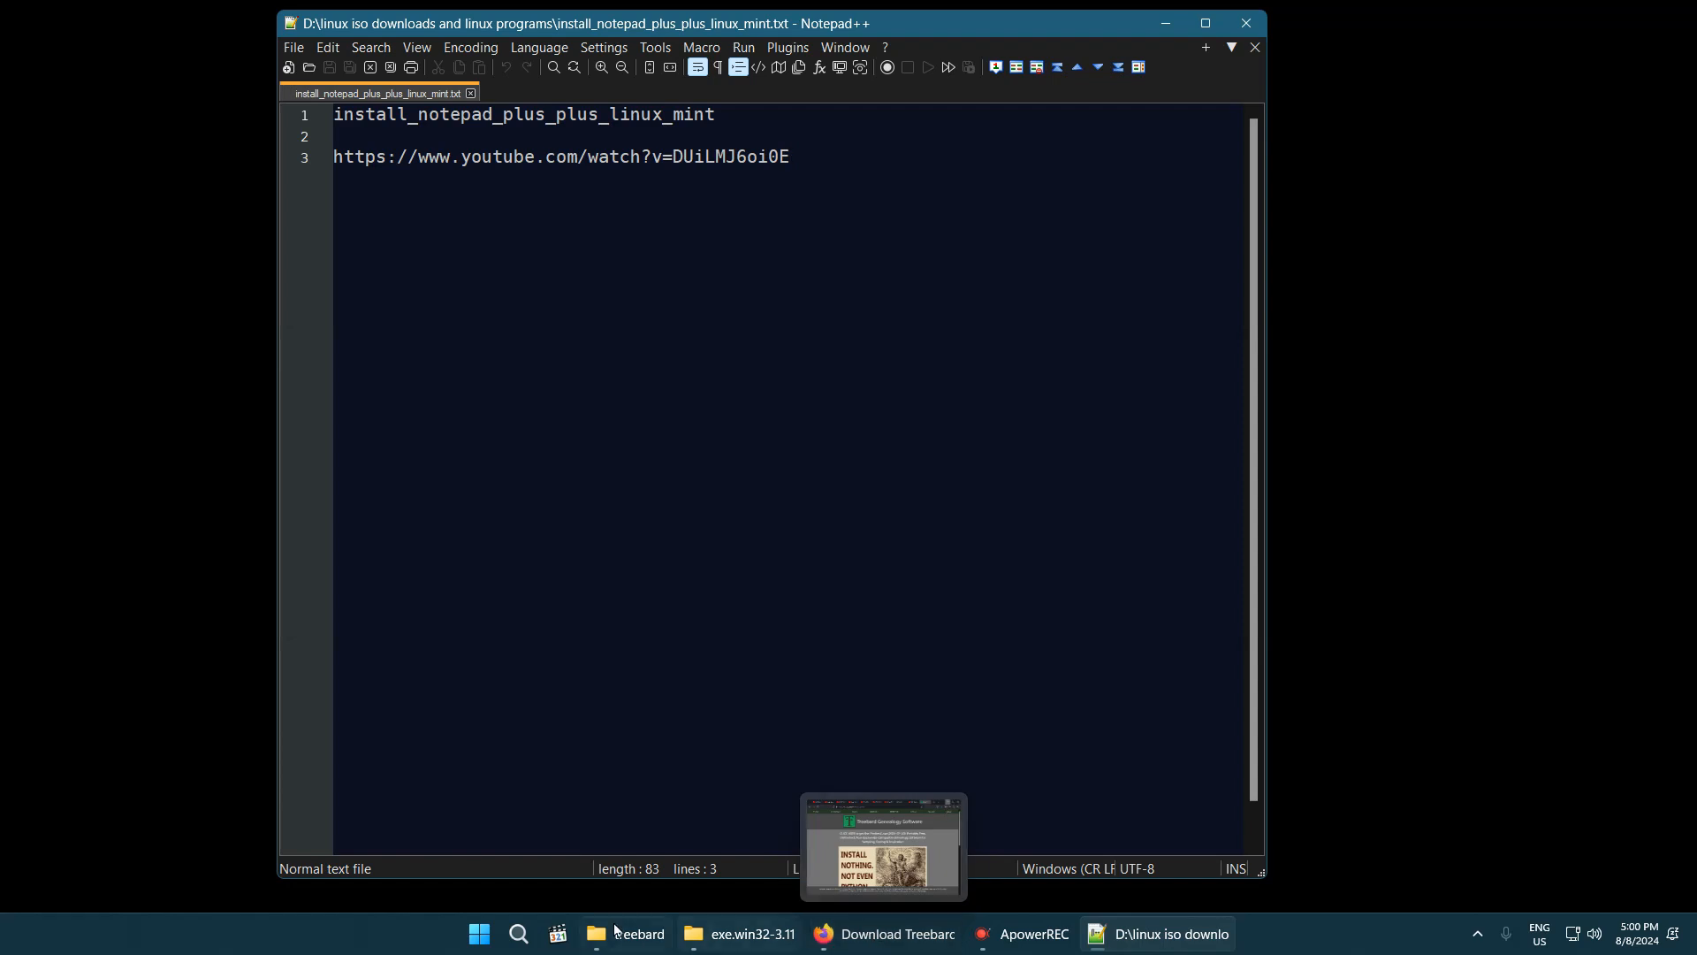
{"action": "mouse_move", "coordinate": [617, 942]}
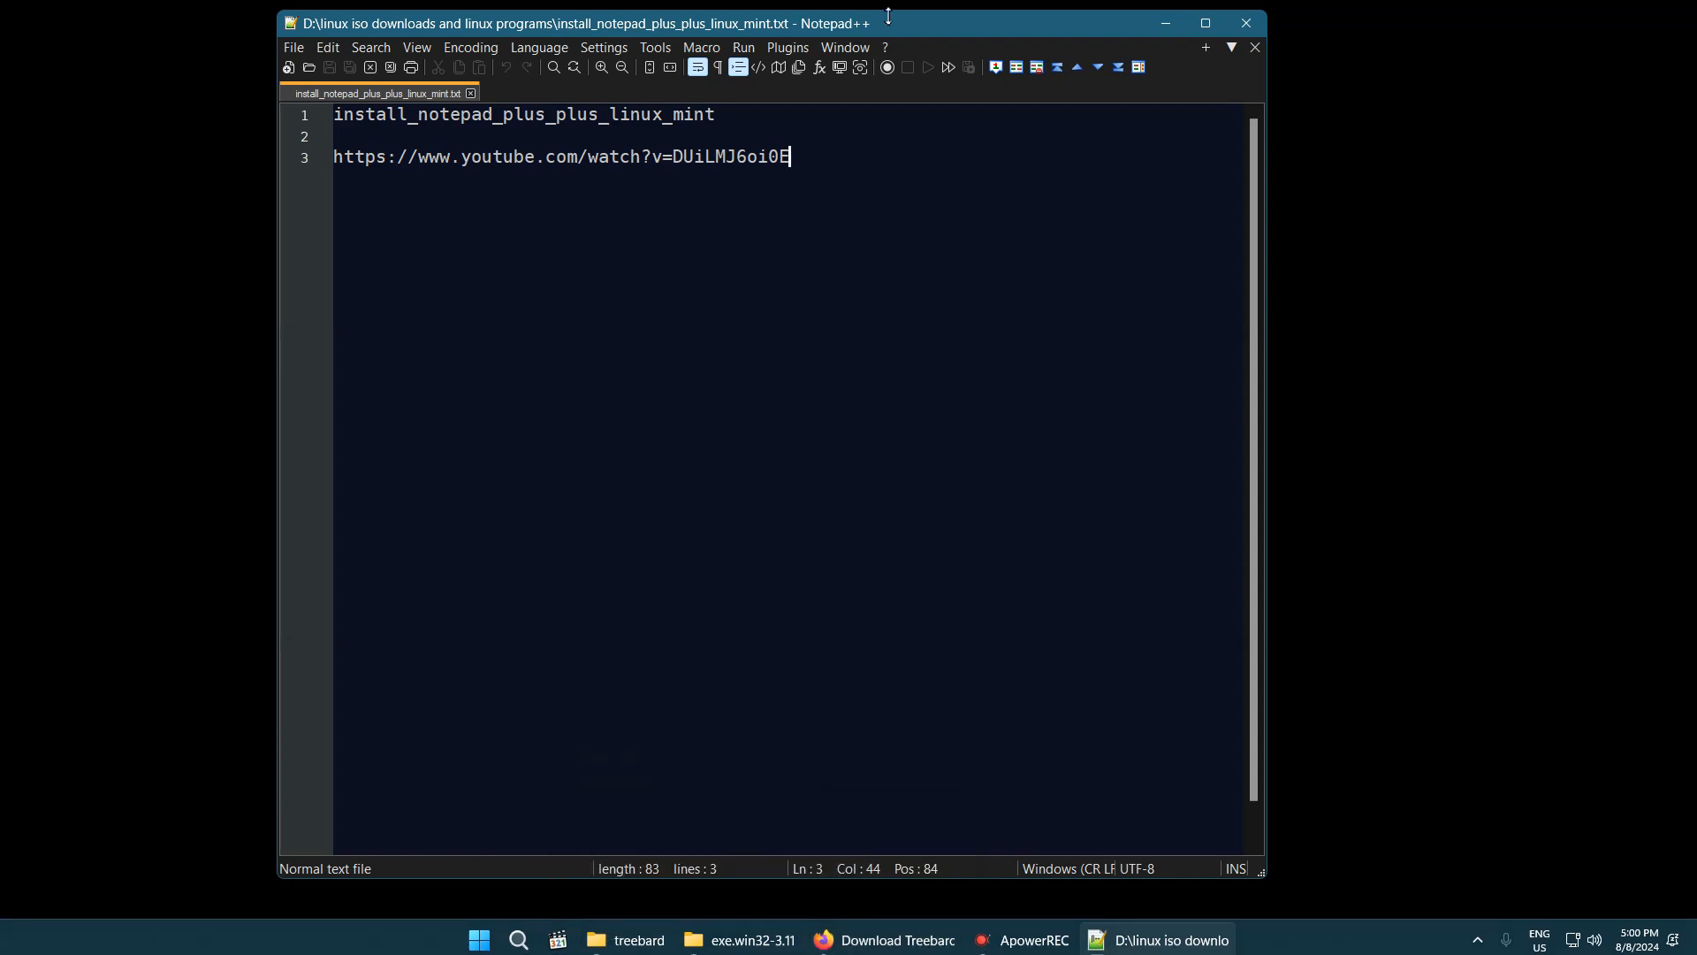
{"action": "left_click", "coordinate": [617, 942]}
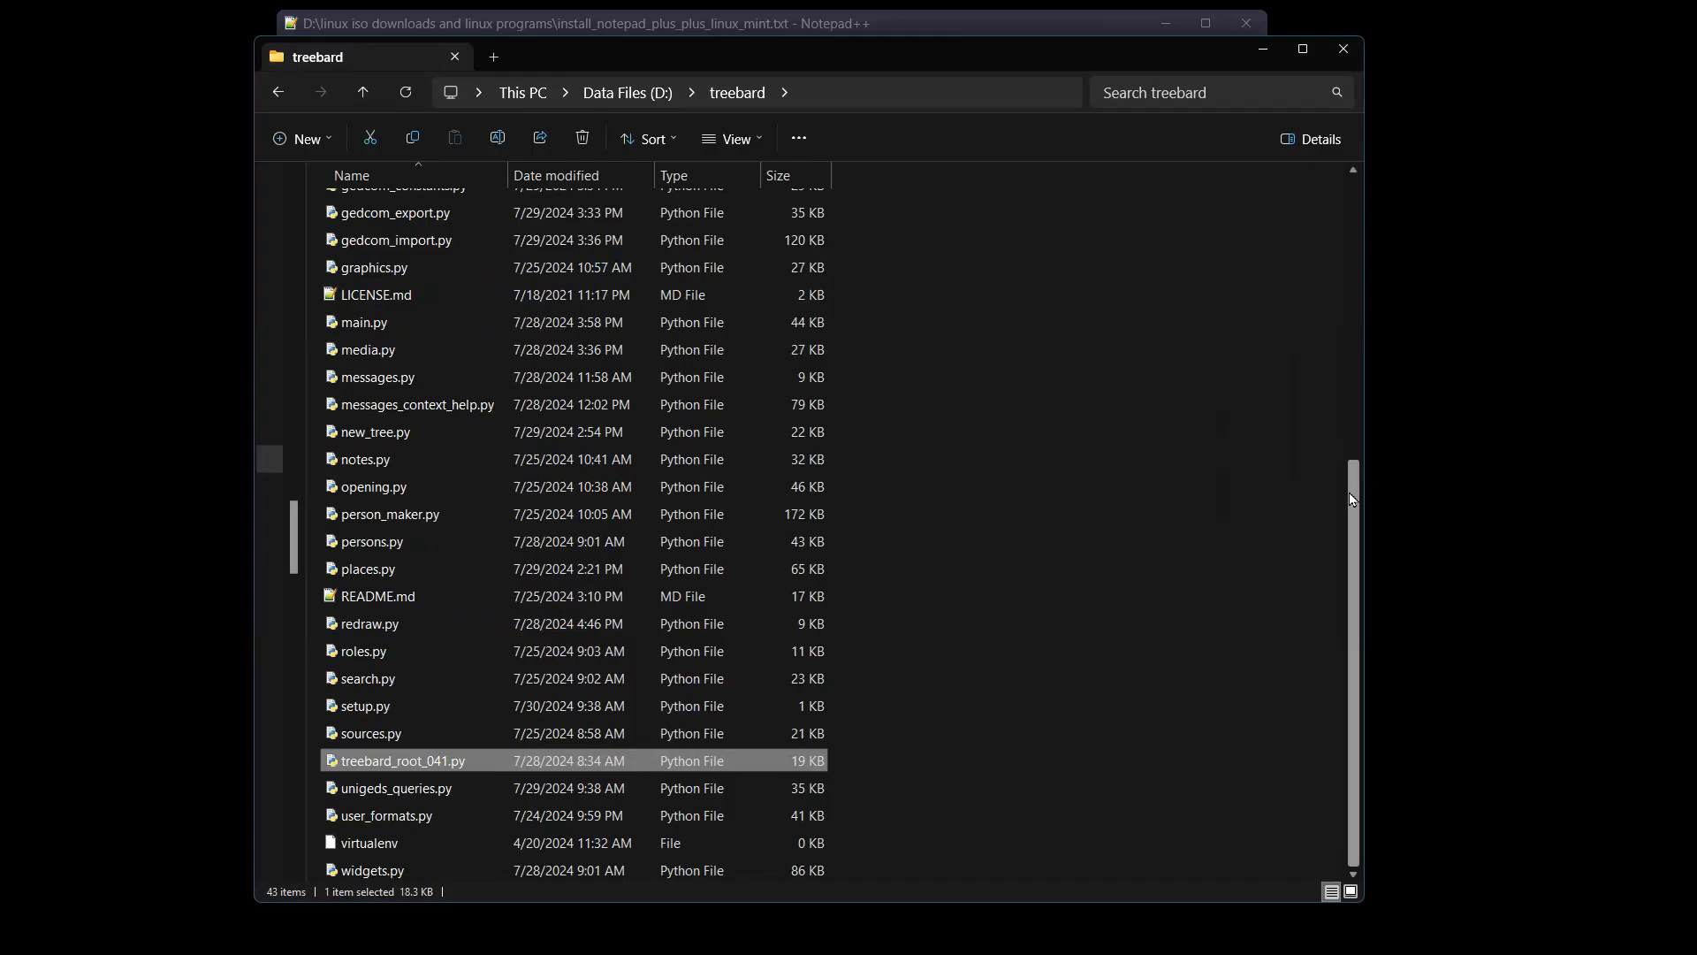
{"action": "right_click", "coordinate": [387, 762]}
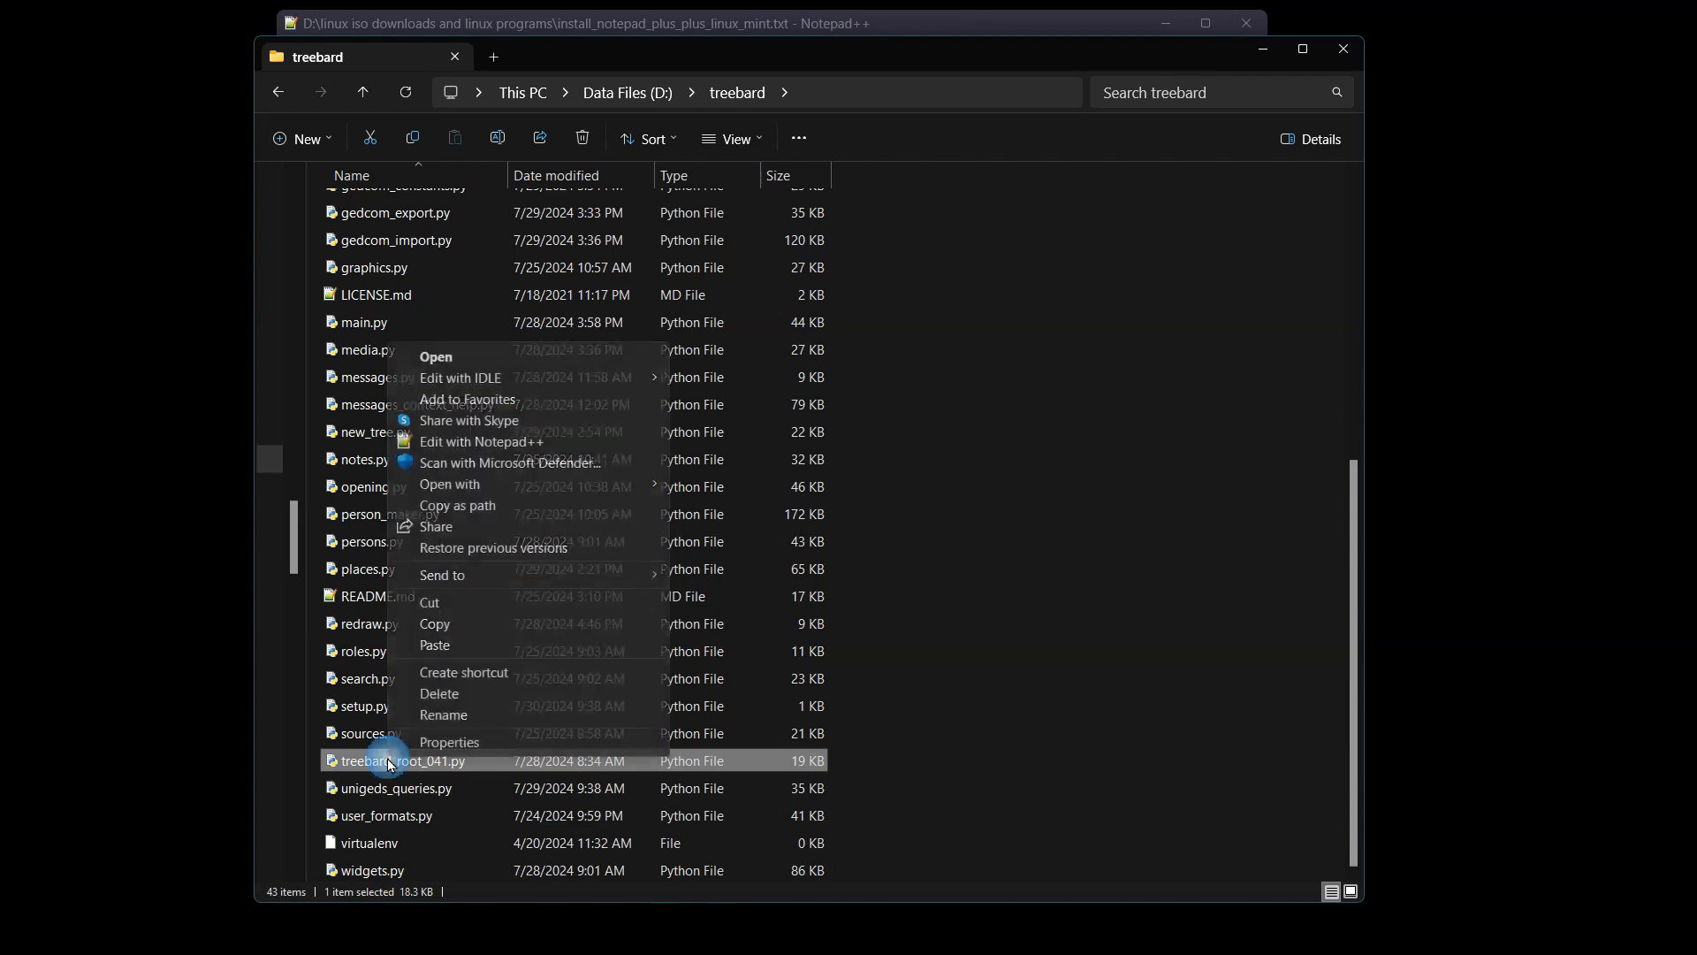
{"action": "left_click", "coordinate": [453, 440]}
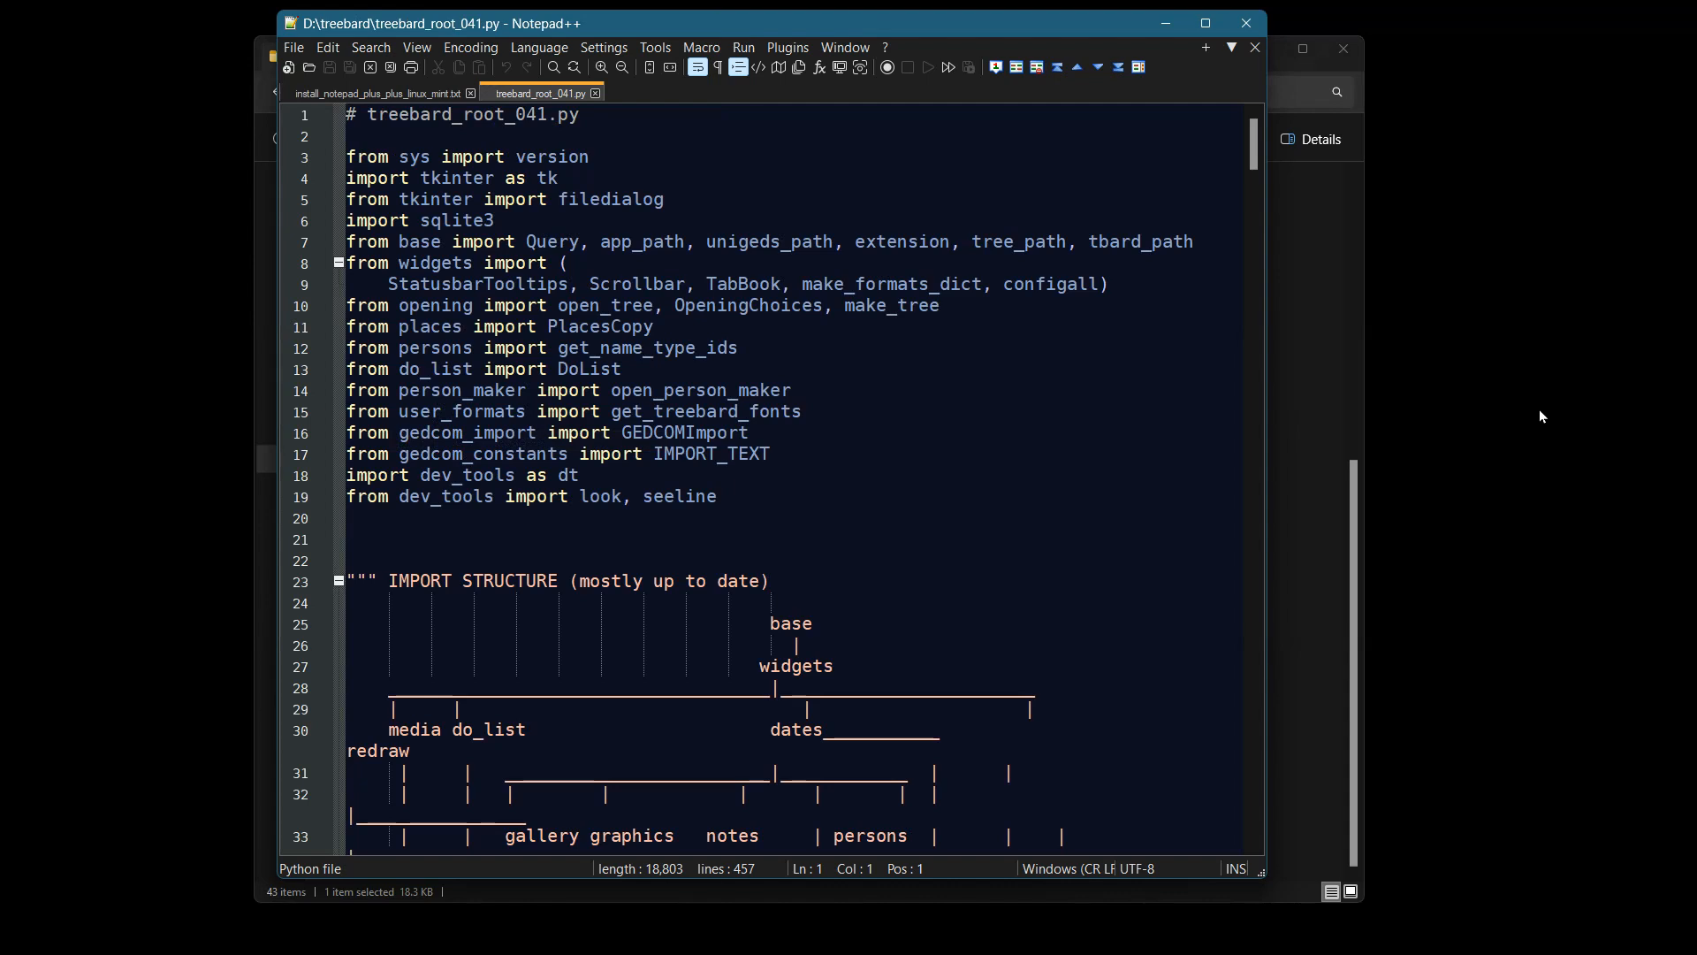
Run treebard_root_041.py from Notepad++, reposition the Treebard opening window and bring its command console to the front
{"action": "key", "text": "F5"}
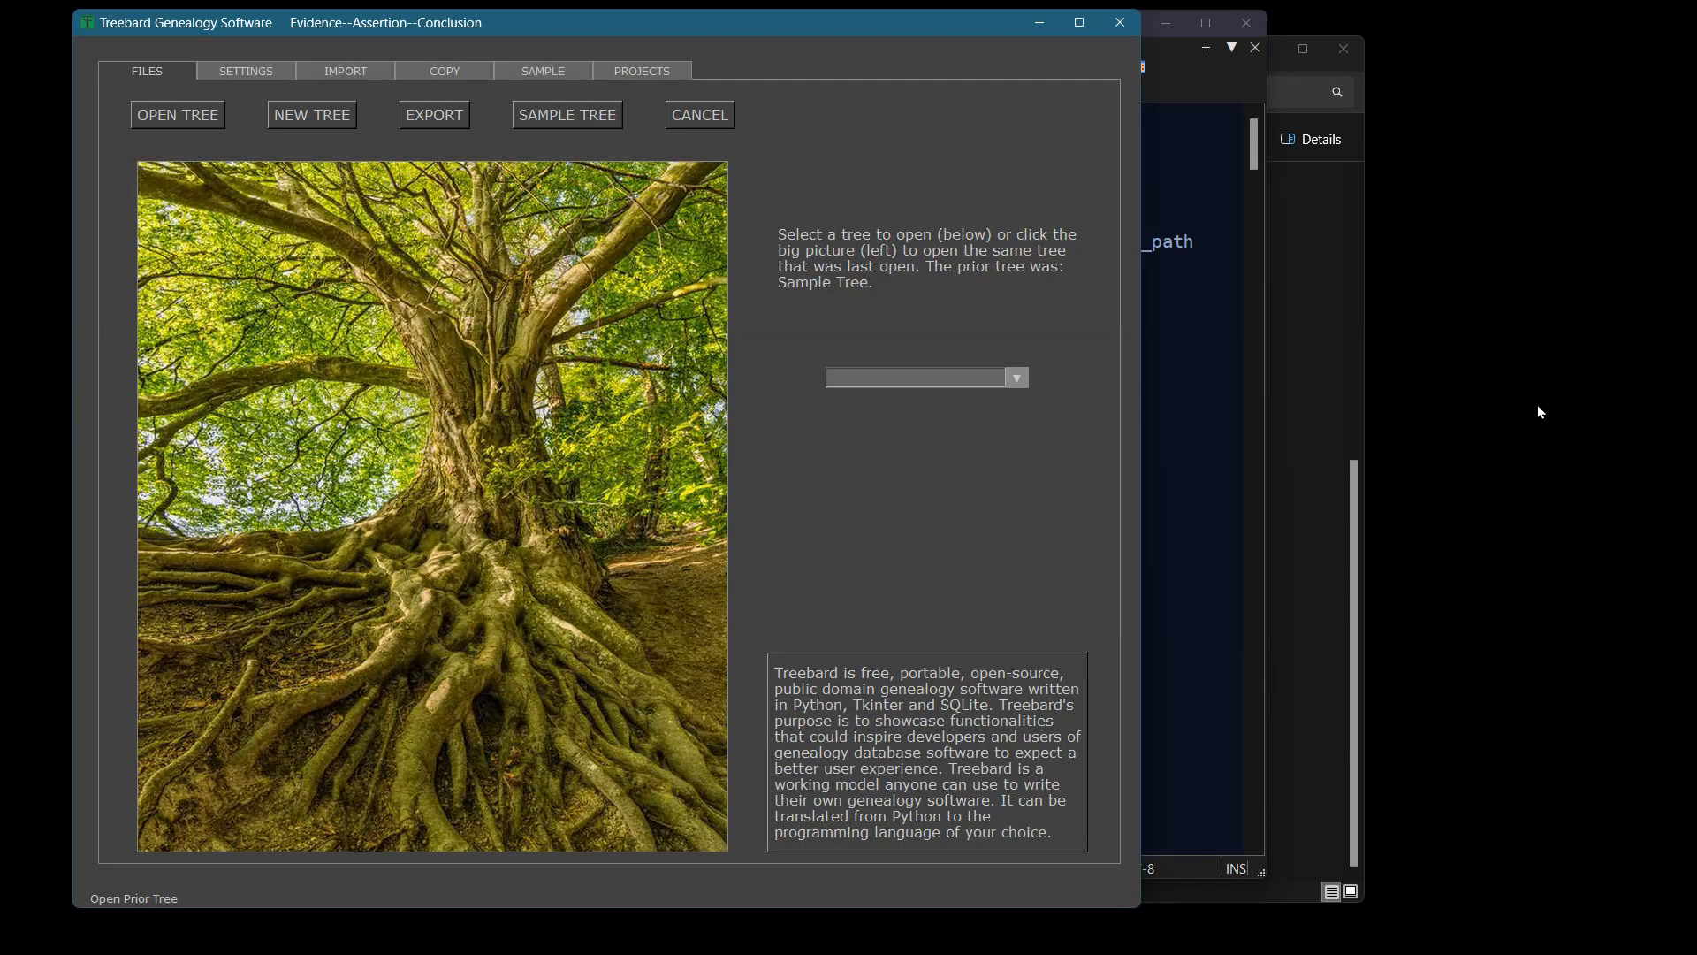
{"action": "left_click_drag", "start_coordinate": [541, 27], "coordinate": [1075, 162]}
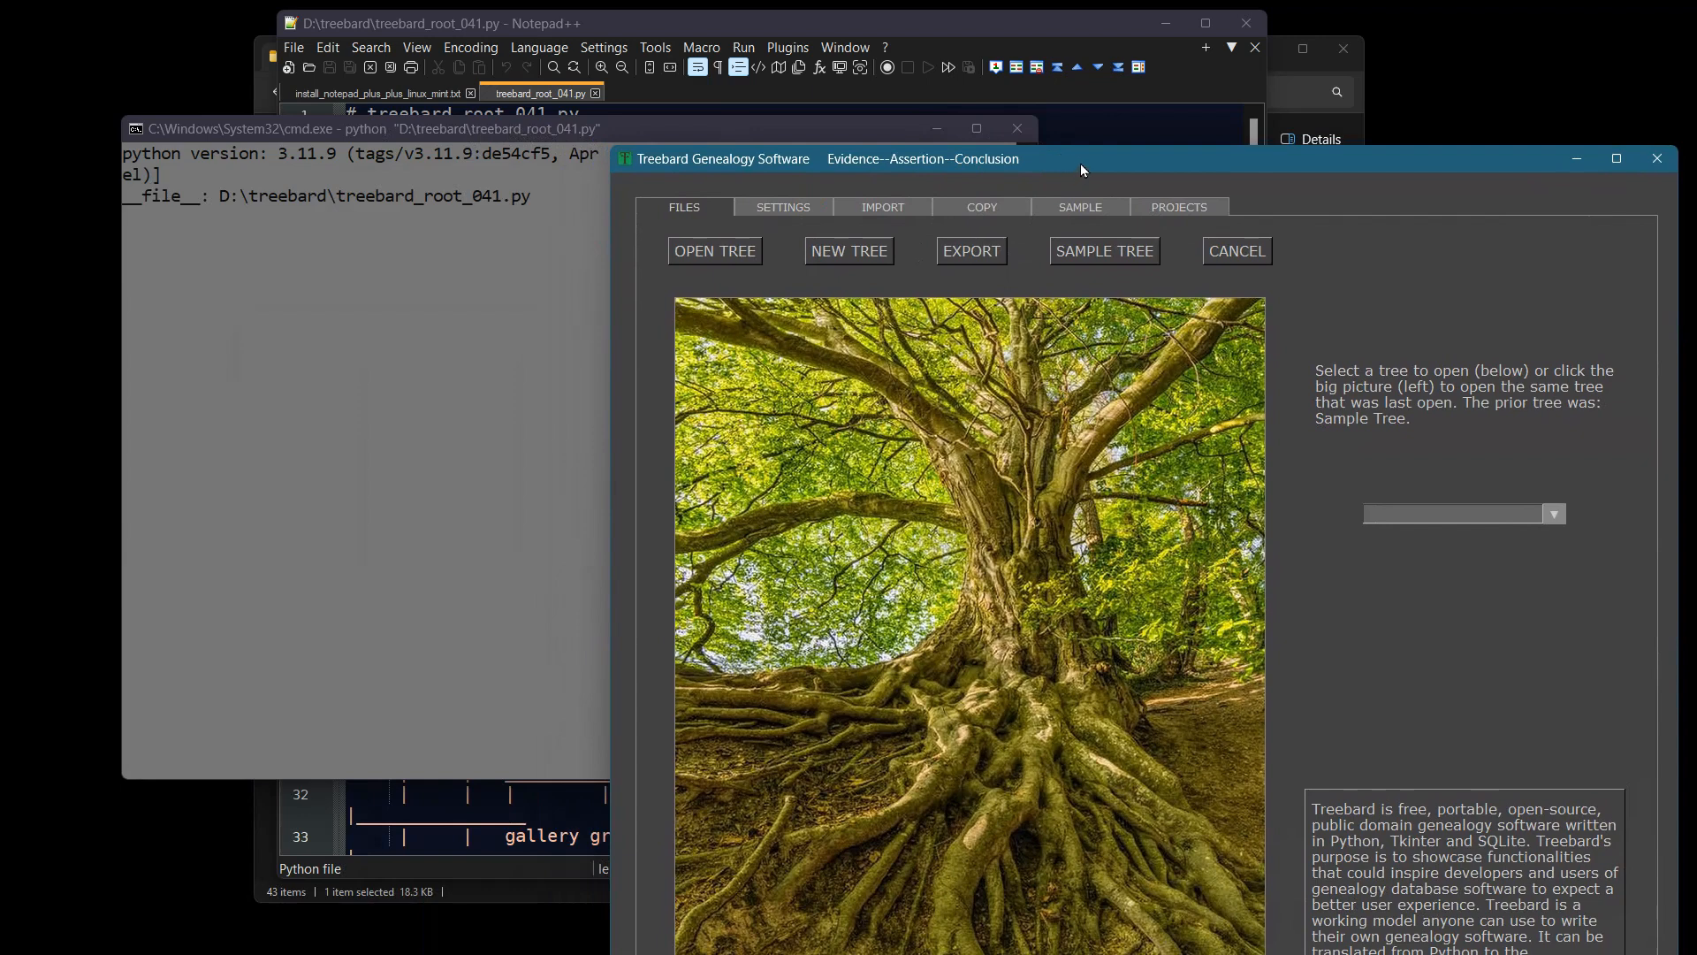
{"action": "left_click_drag", "start_coordinate": [1080, 163], "coordinate": [776, 60]}
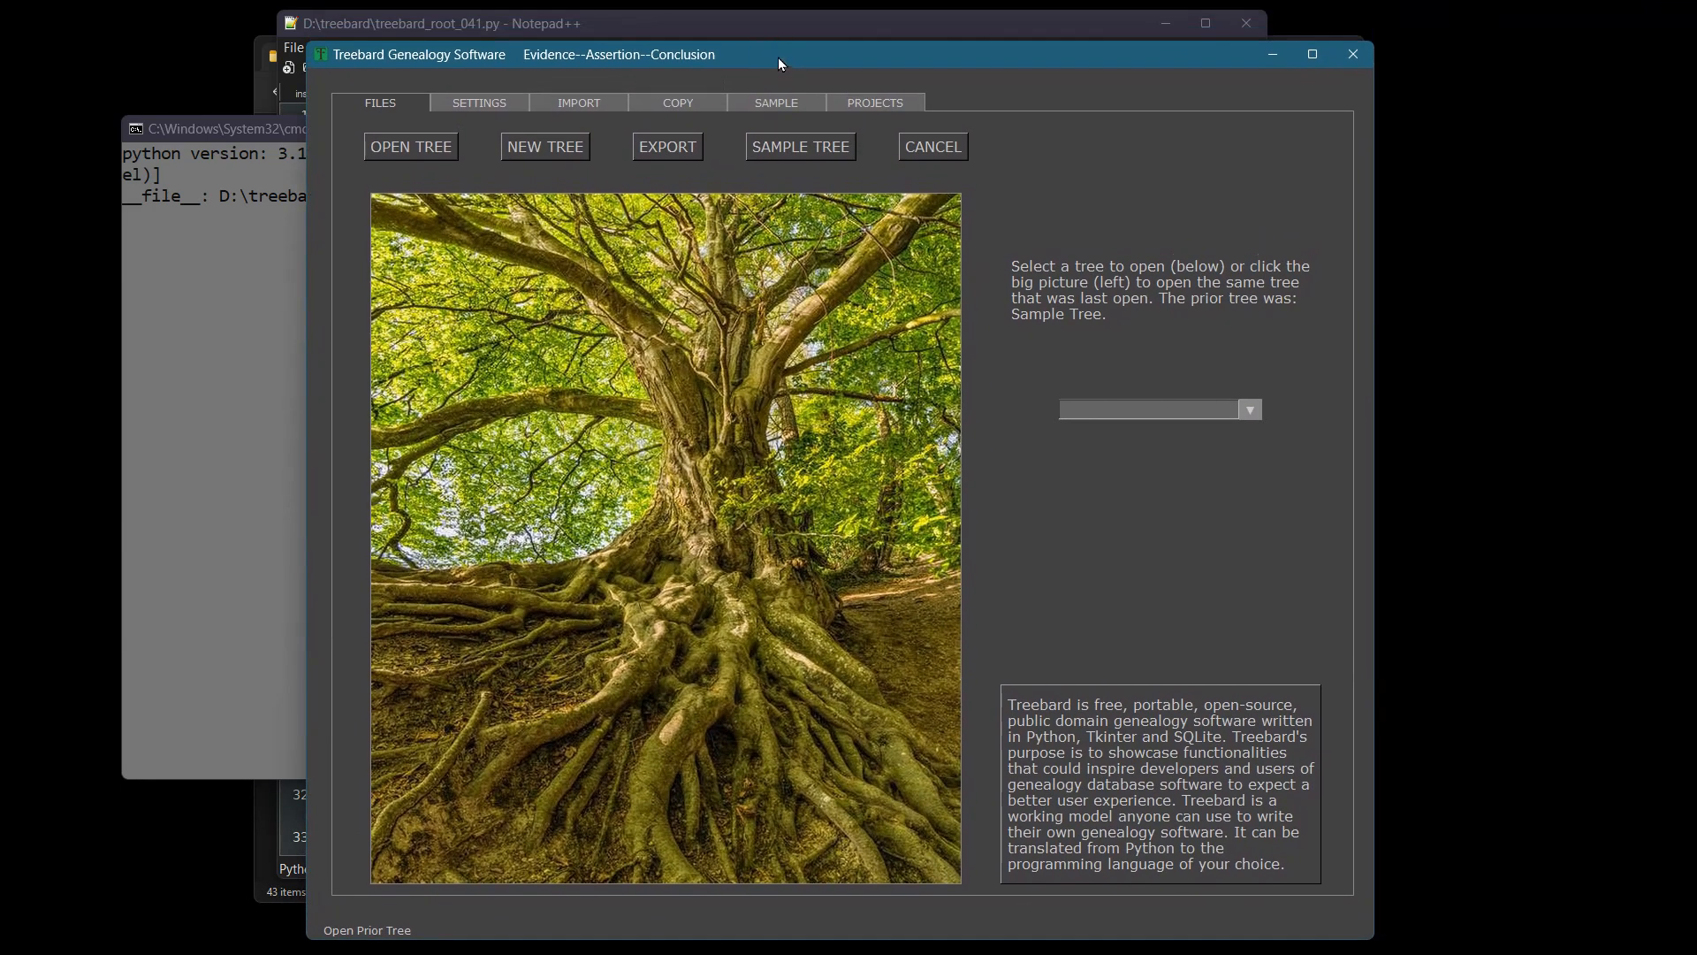
{"action": "left_click_drag", "start_coordinate": [778, 56], "coordinate": [804, 48]}
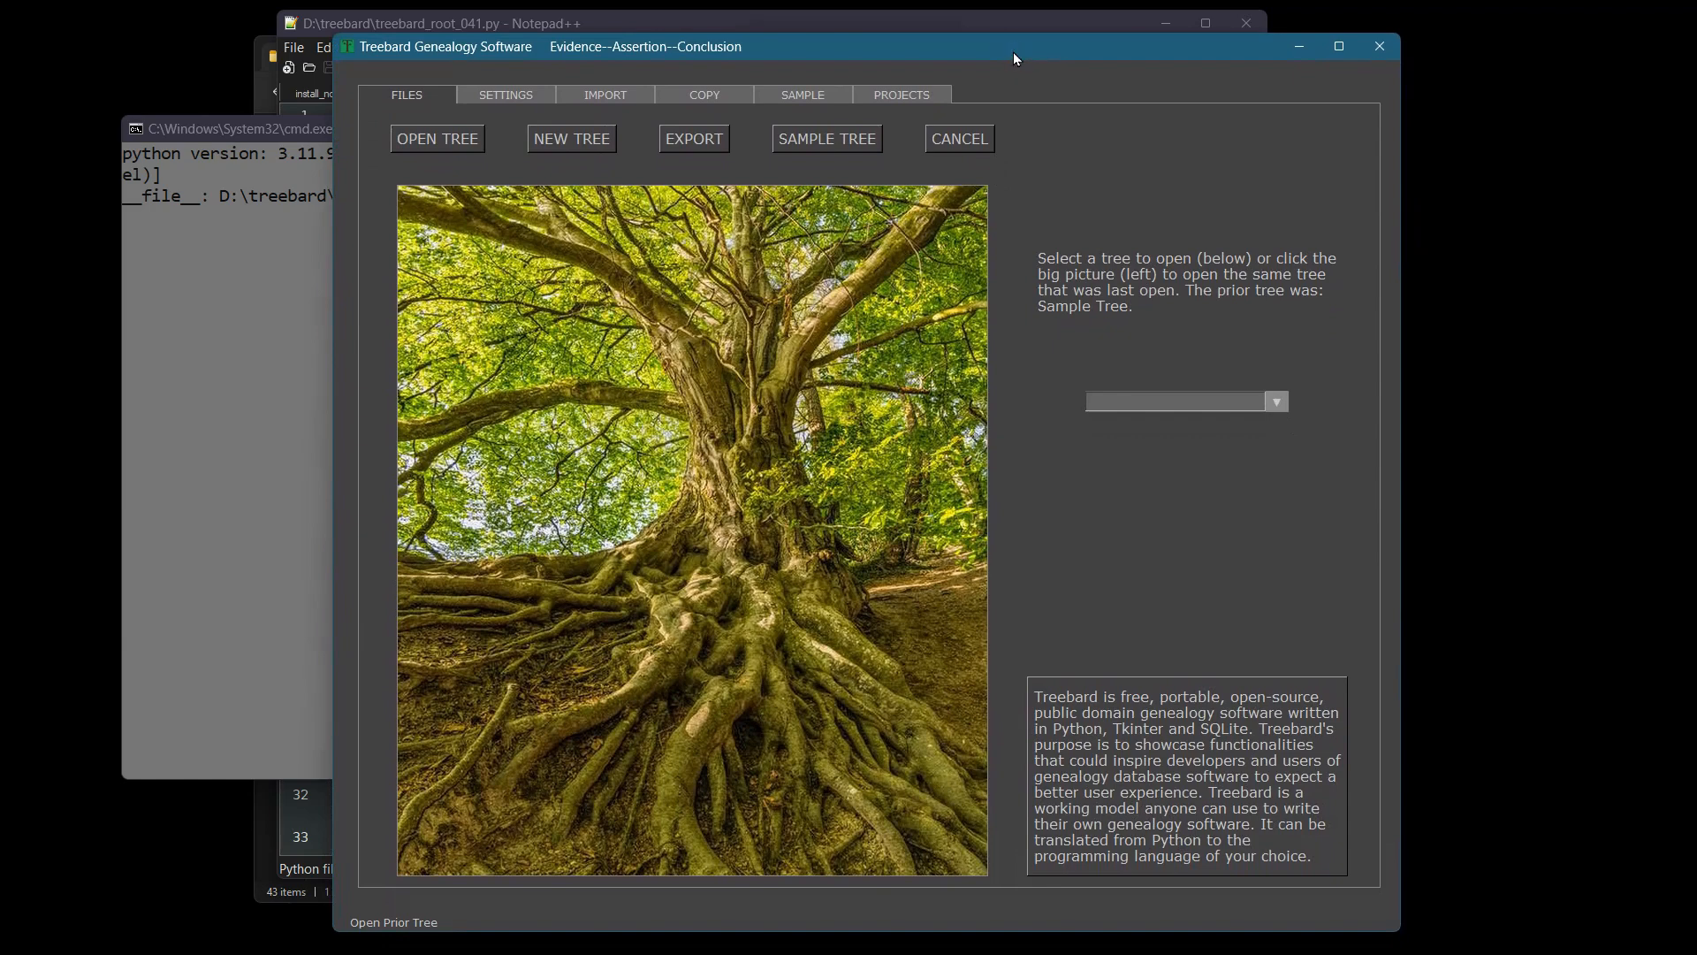
{"action": "left_click", "coordinate": [235, 129]}
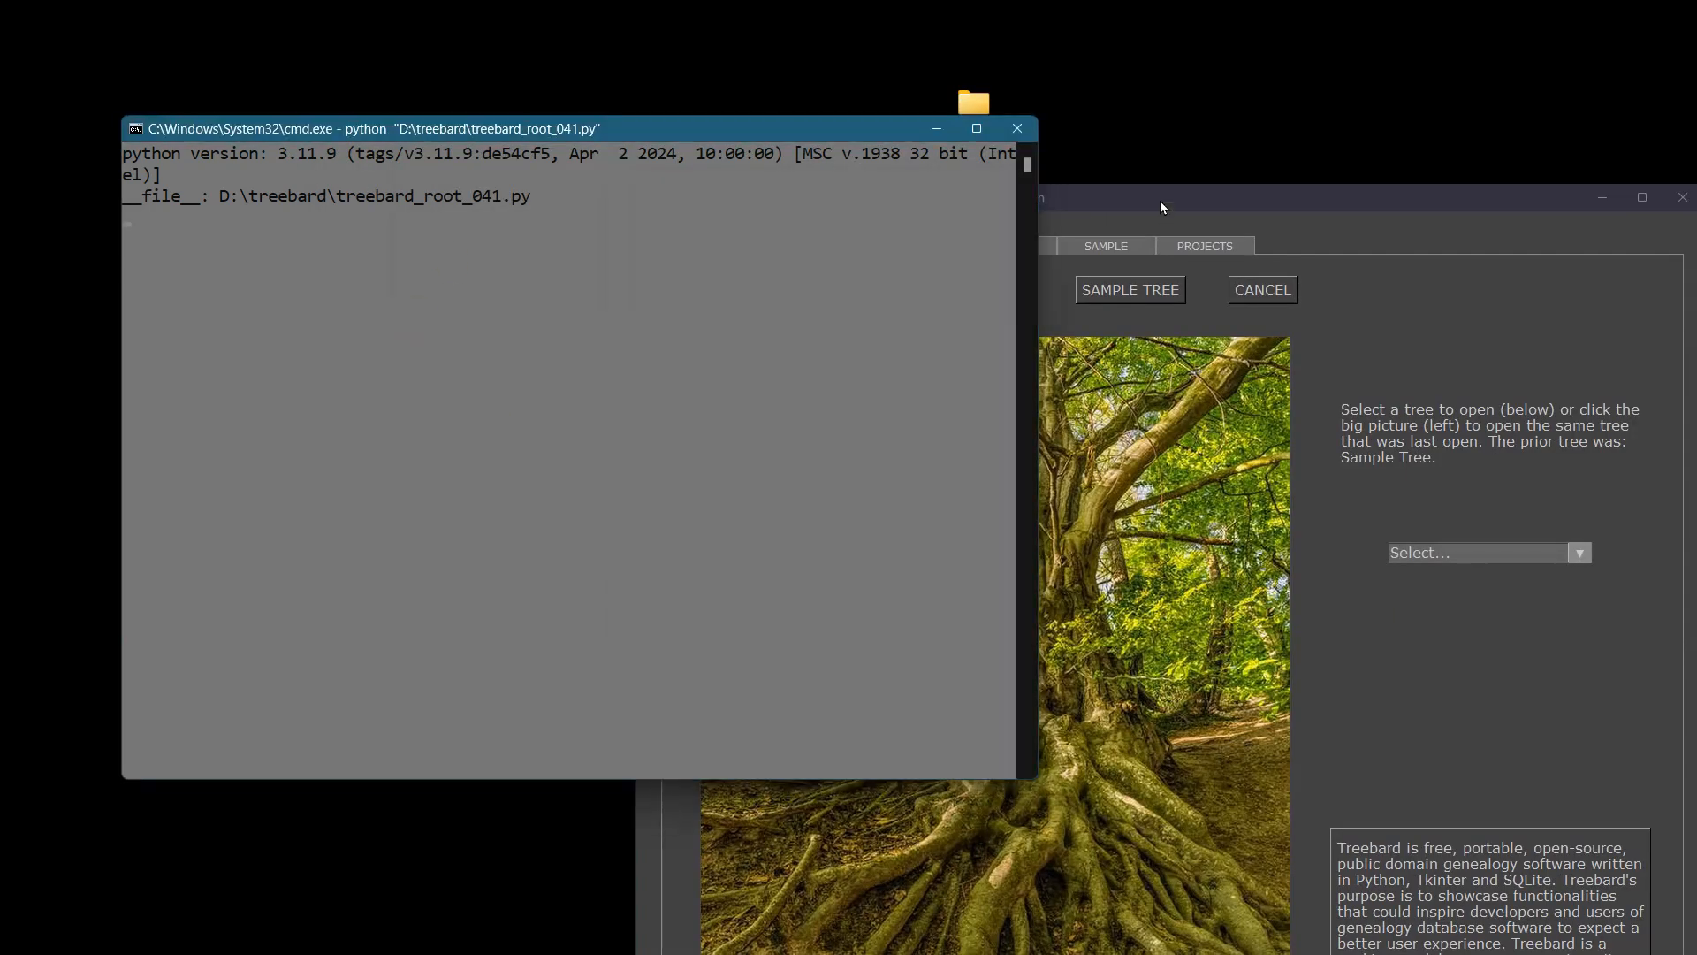
Move the opening window off the console, open the tree today_016 and reposition its window
{"action": "left_click_drag", "start_coordinate": [1160, 200], "coordinate": [814, 24]}
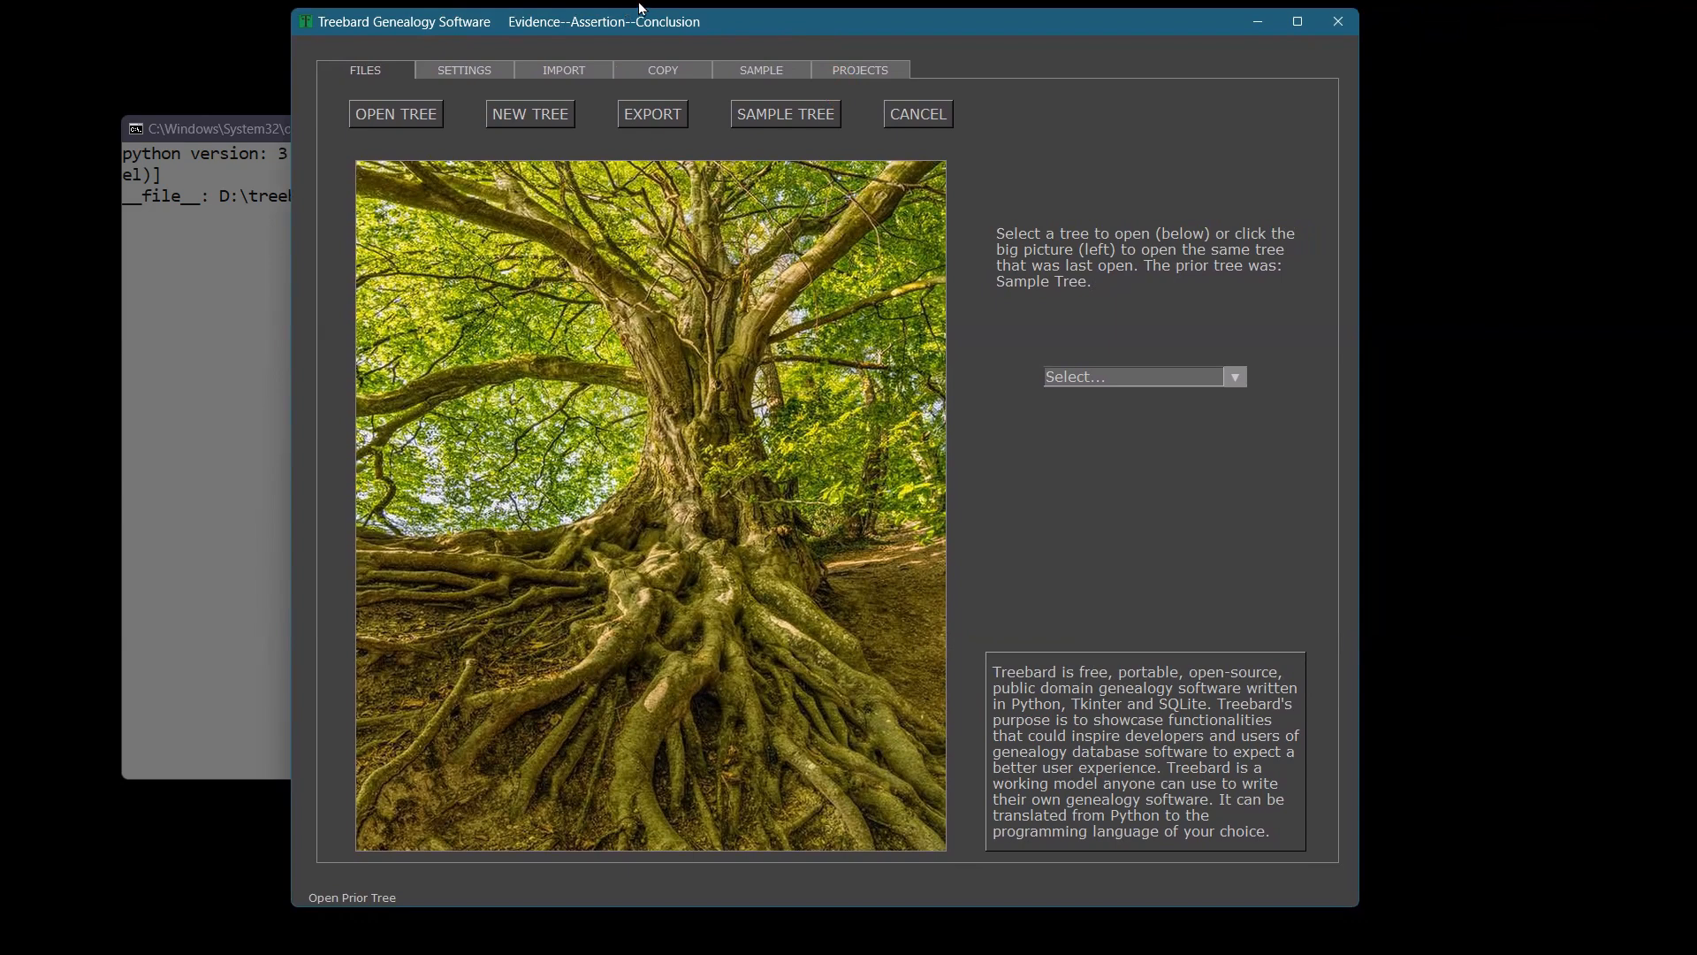
{"action": "left_click", "coordinate": [286, 263]}
{"action": "left_click", "coordinate": [831, 55]}
{"action": "left_click", "coordinate": [1240, 387]}
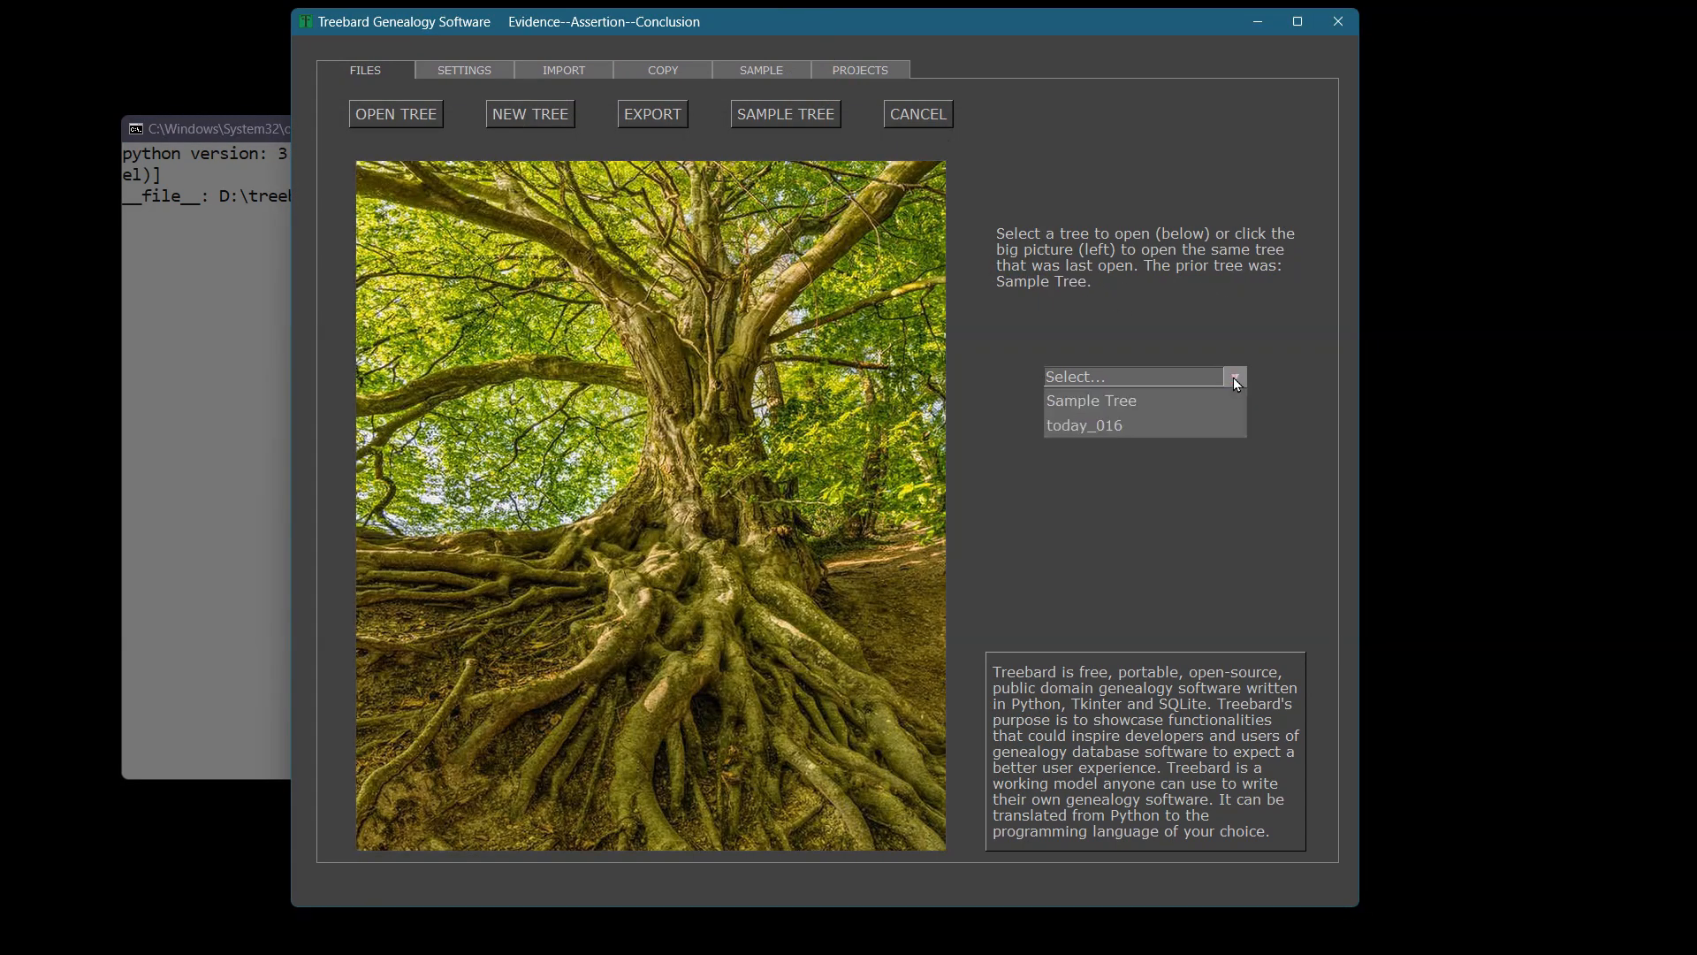
{"action": "left_click", "coordinate": [1136, 429]}
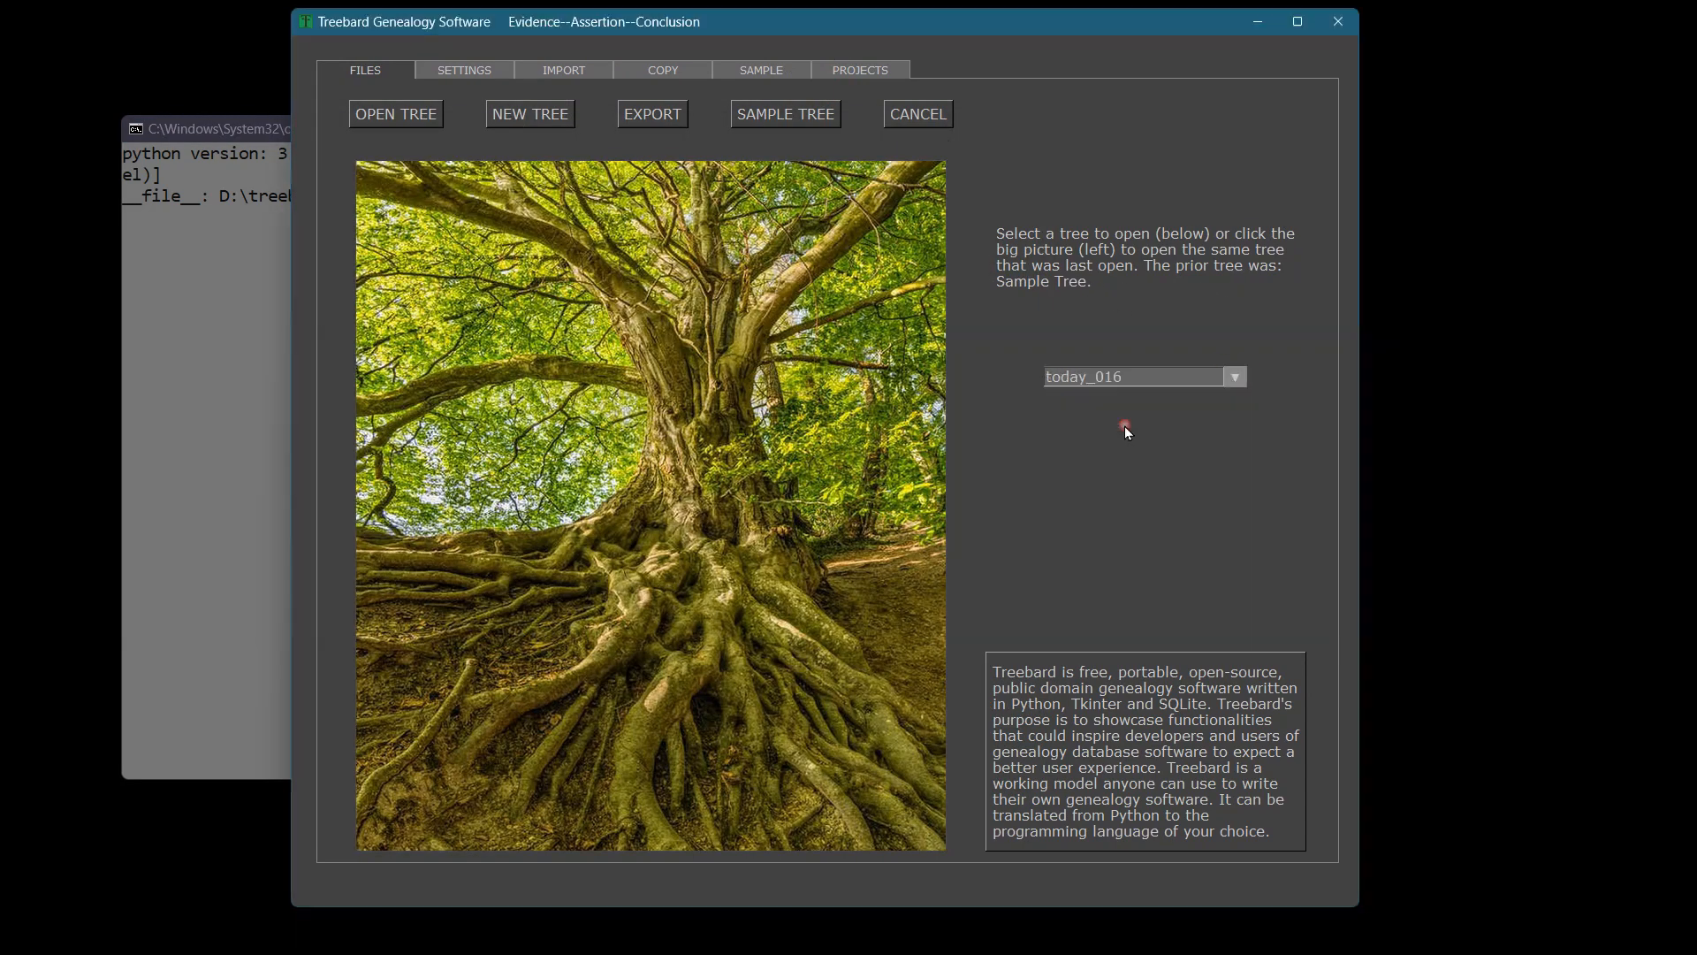
{"action": "left_click", "coordinate": [395, 108]}
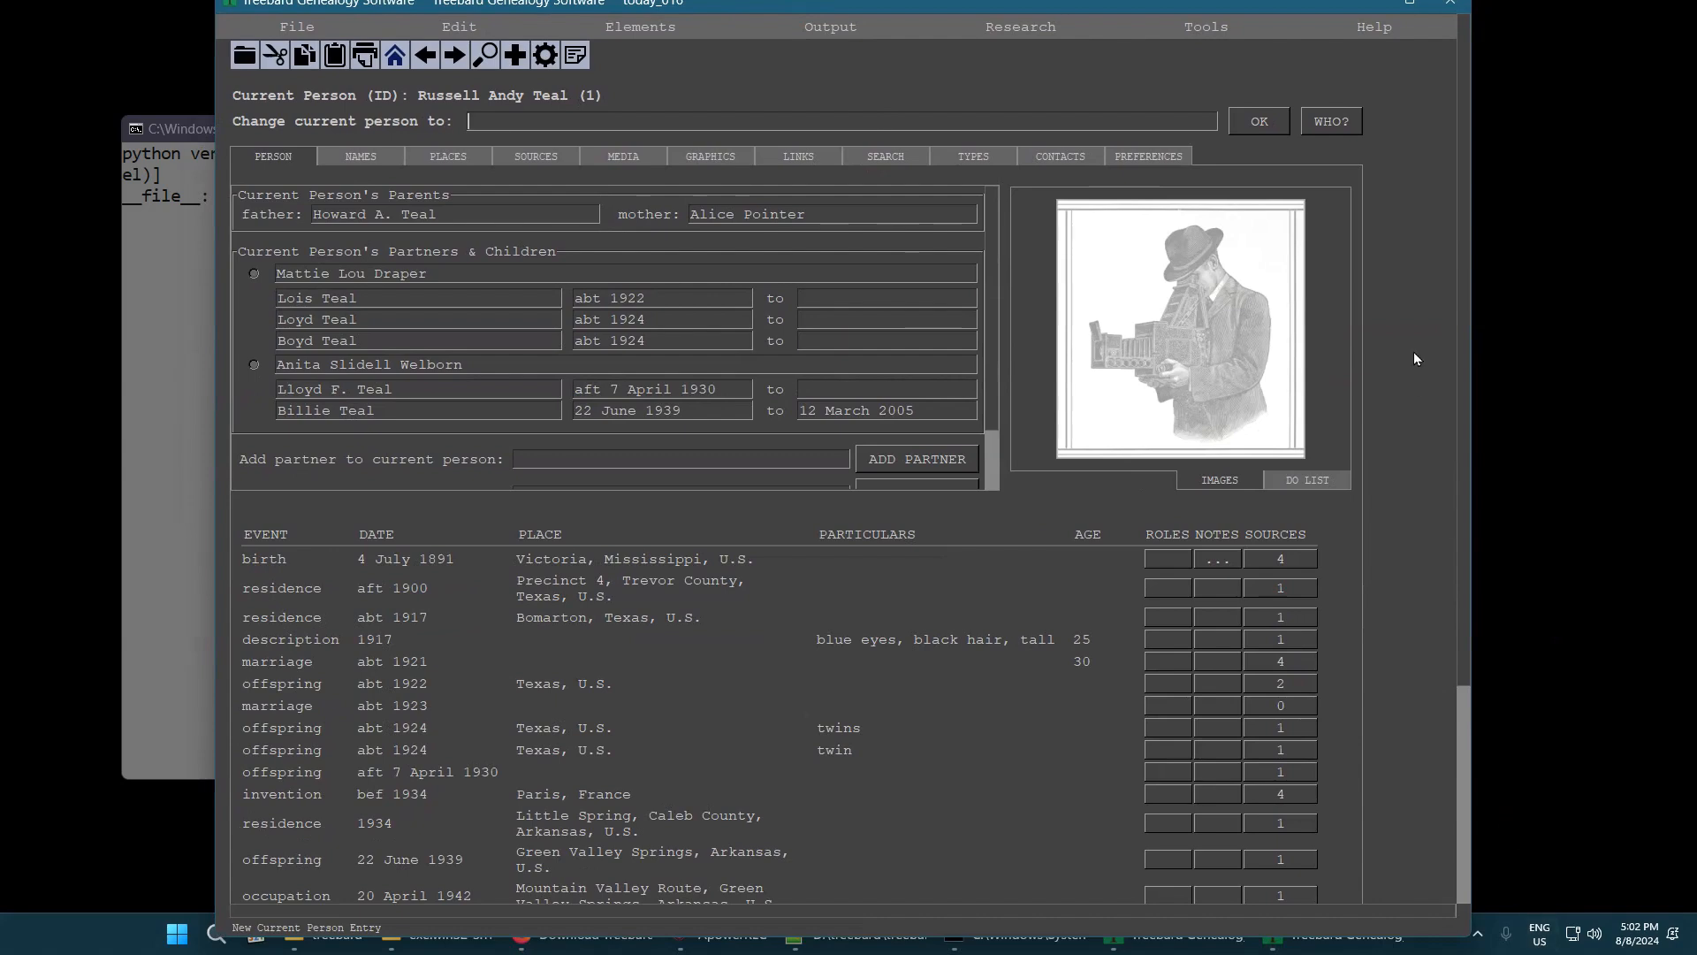
{"action": "left_click_drag", "start_coordinate": [1291, 4], "coordinate": [1164, 36]}
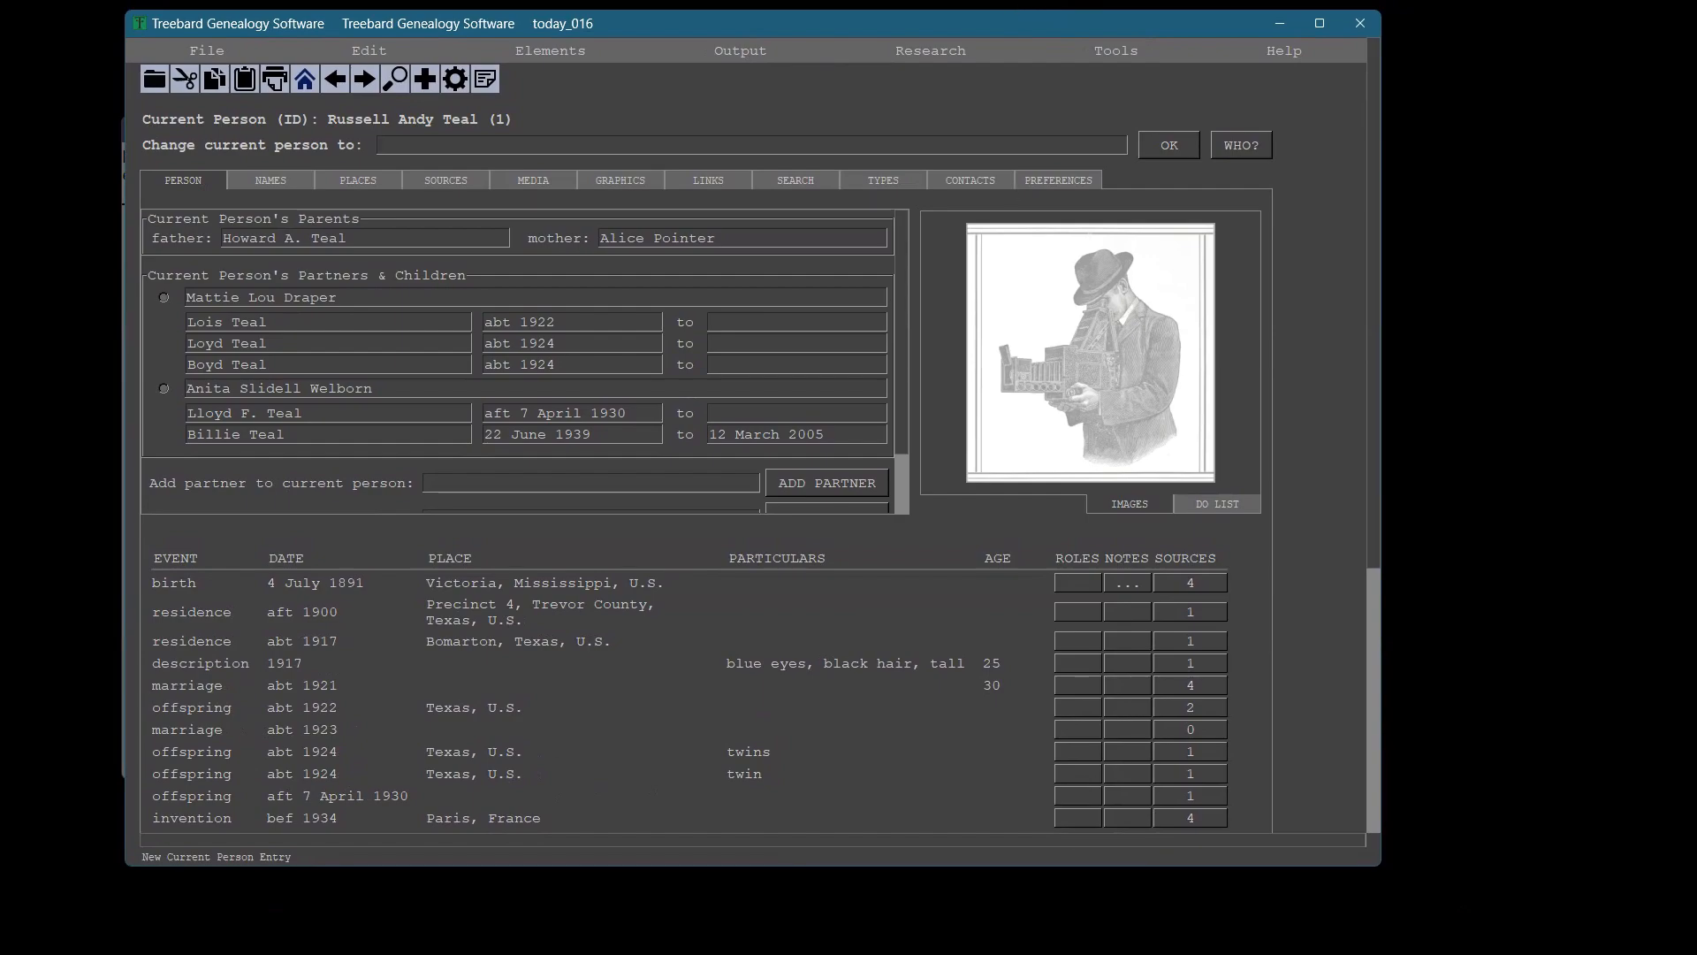
Open Sample Tree as well and move the today_016 window out of the way
{"action": "left_click", "coordinate": [1231, 375]}
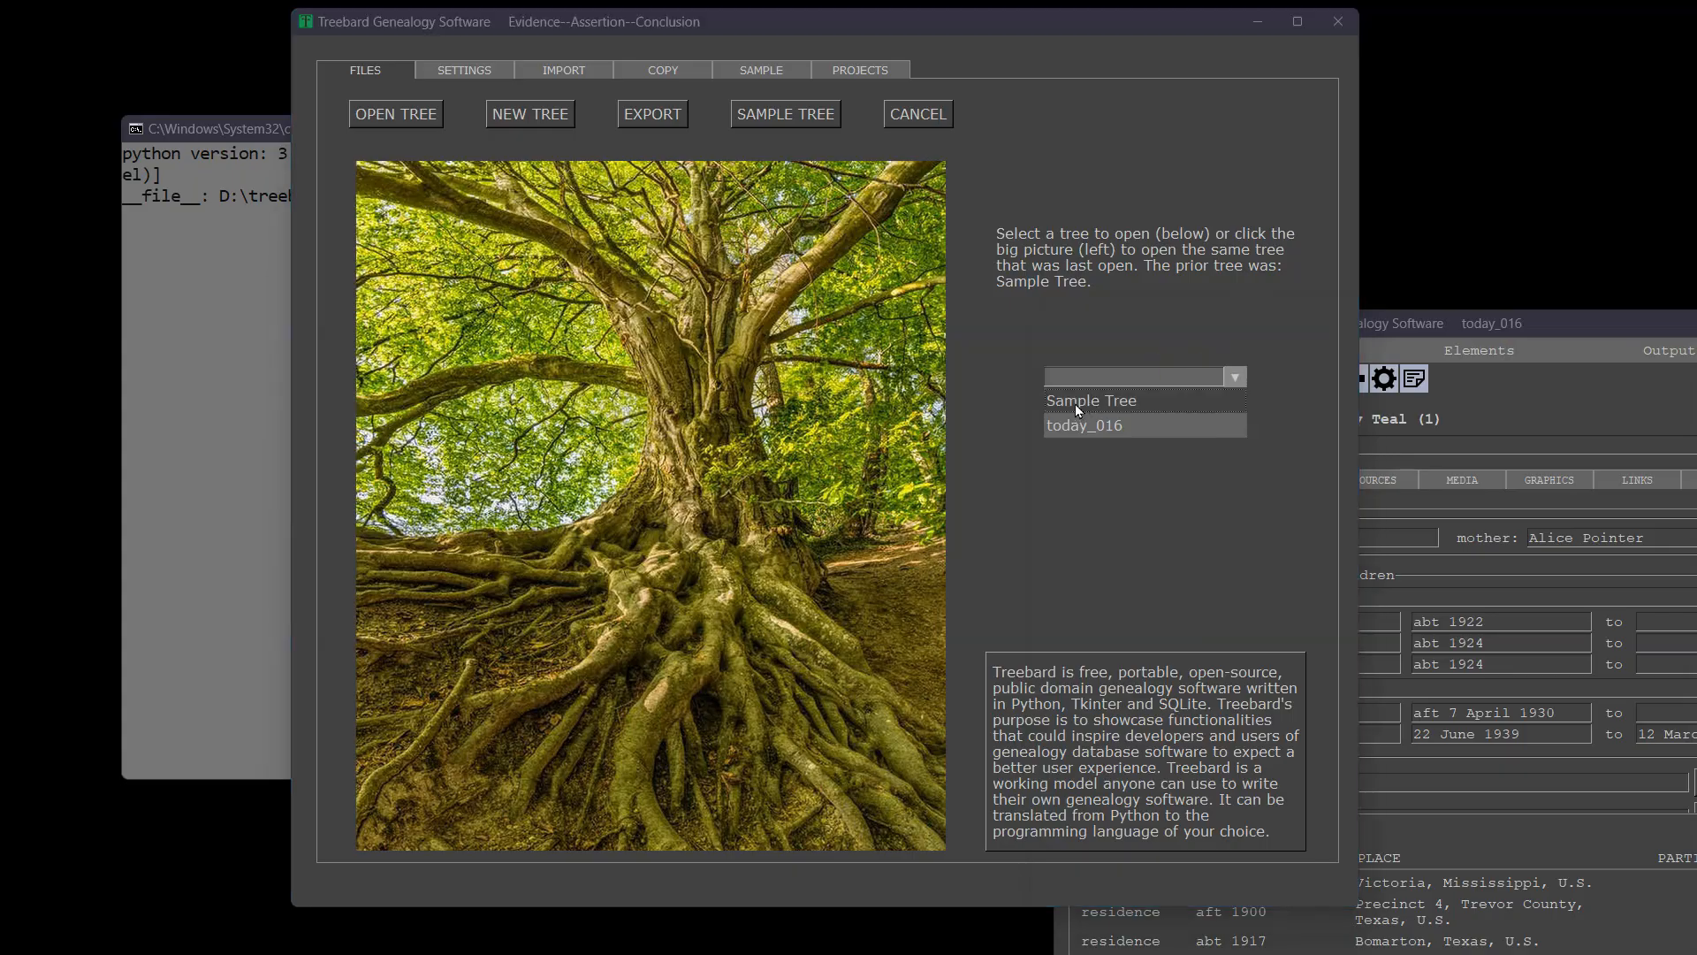
{"action": "left_click", "coordinate": [1073, 398]}
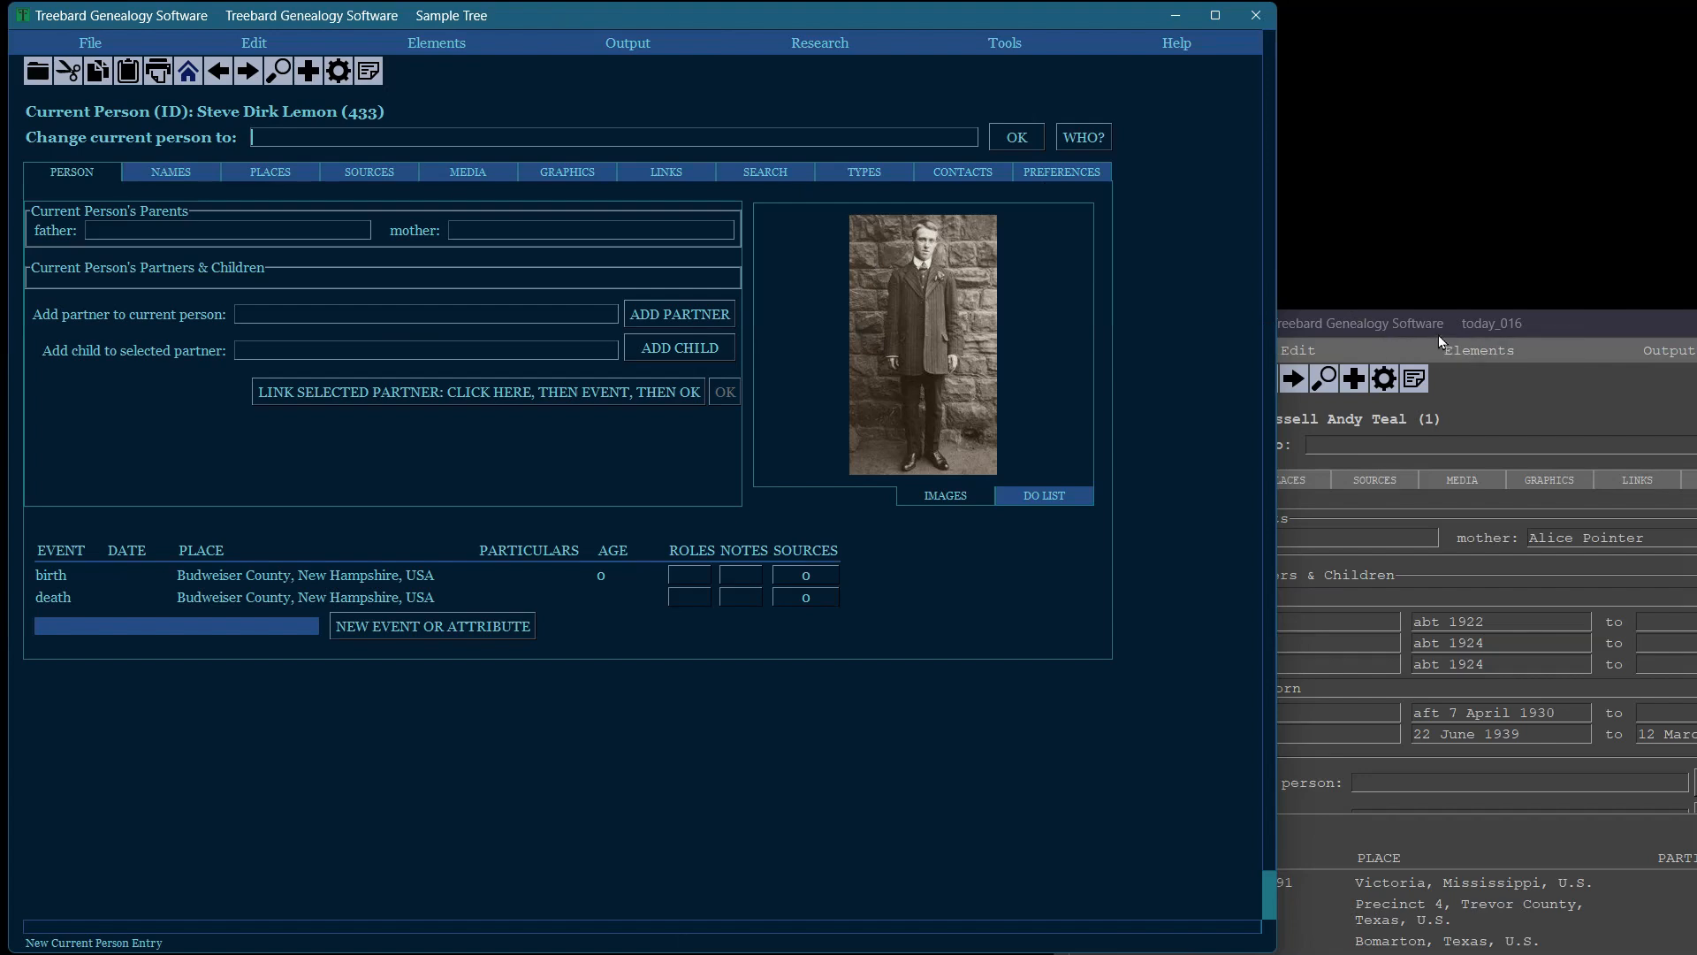
{"action": "left_click_drag", "start_coordinate": [1438, 329], "coordinate": [798, 67]}
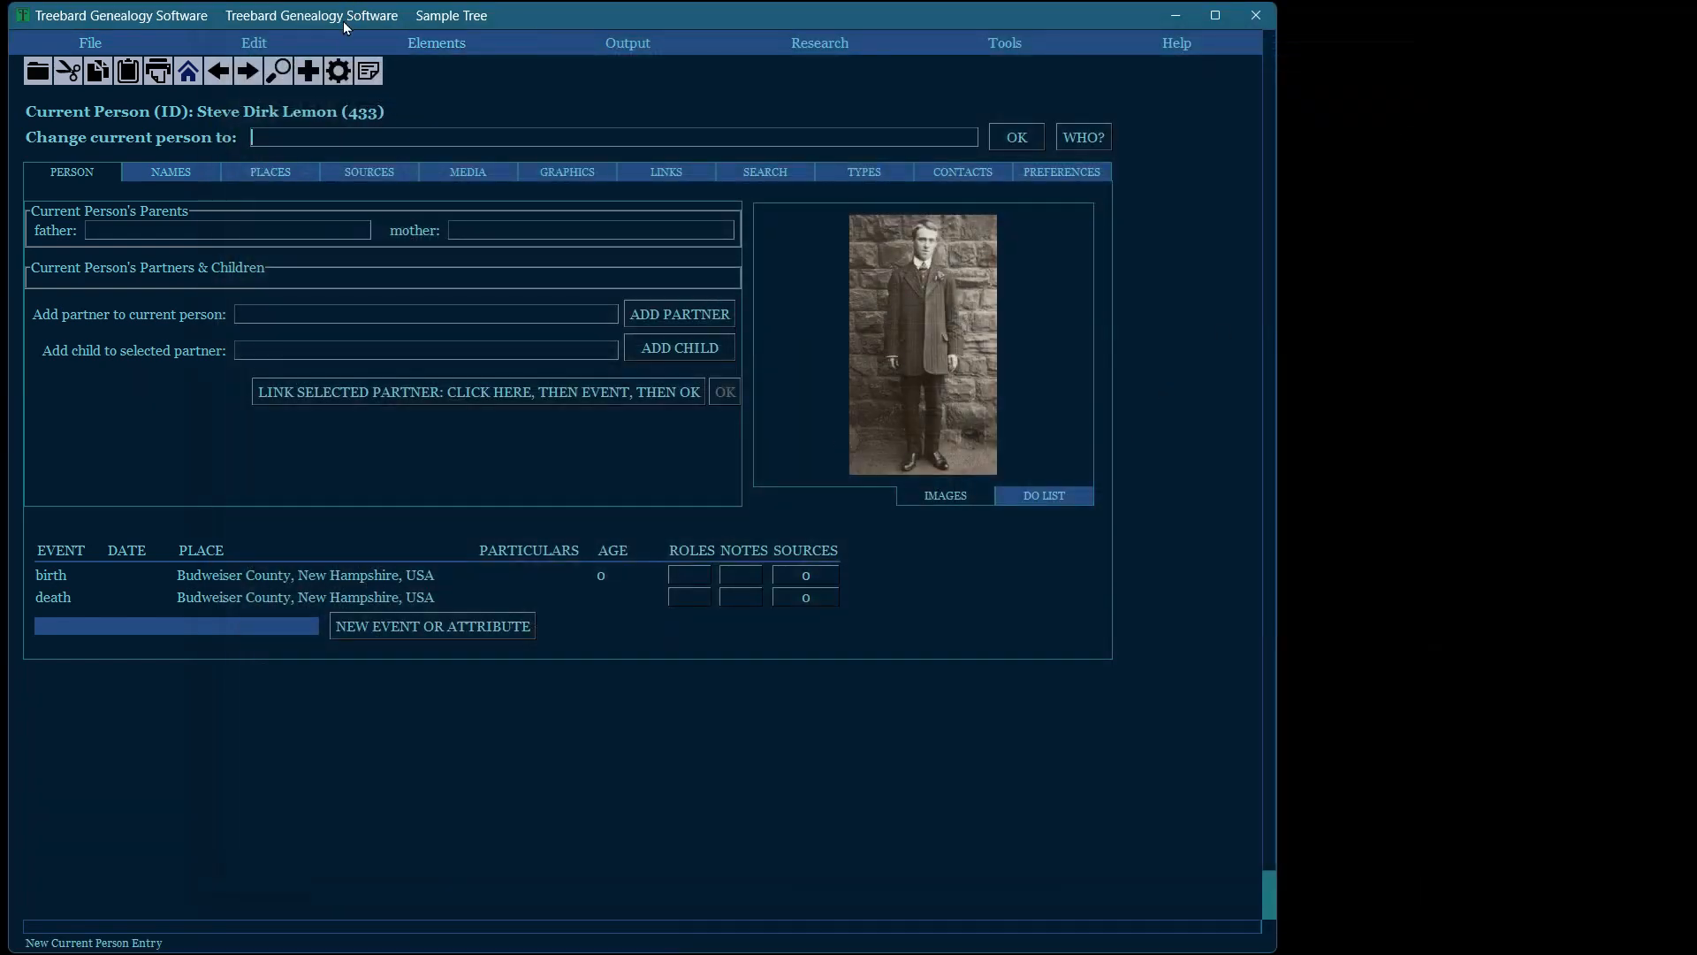
Show the current person's names in Sample Tree, shorten the window and arrange it beside the Python console
{"action": "left_click", "coordinate": [174, 173]}
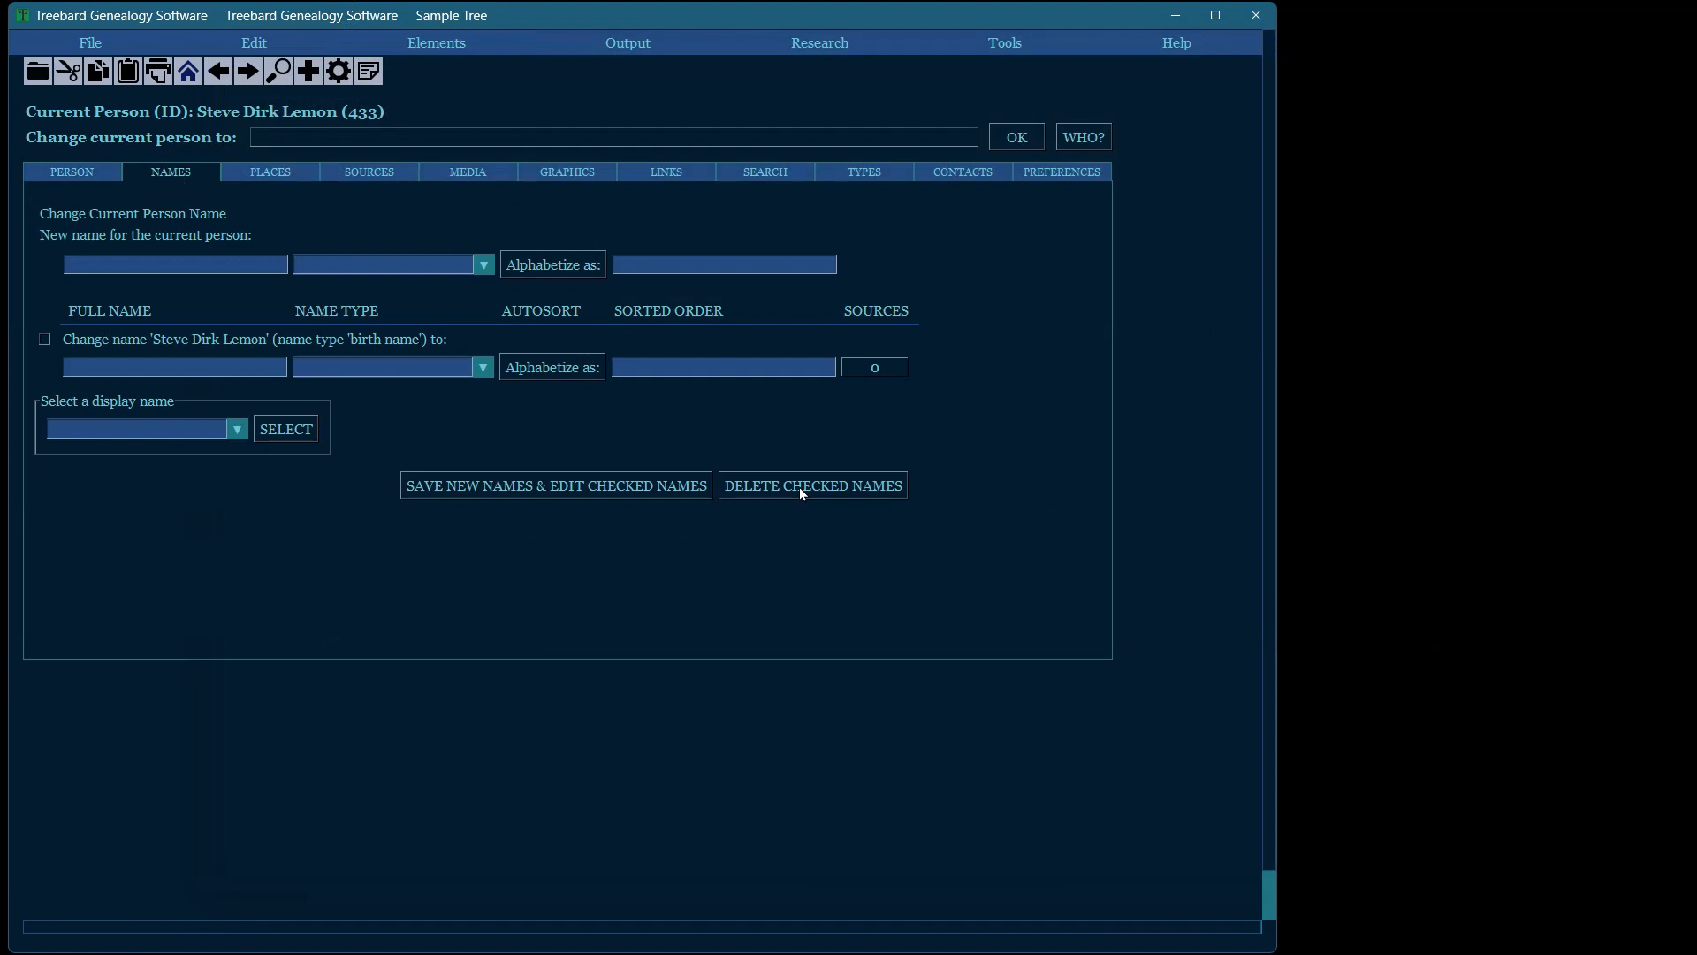
{"action": "left_click_drag", "start_coordinate": [886, 4], "coordinate": [886, 50]}
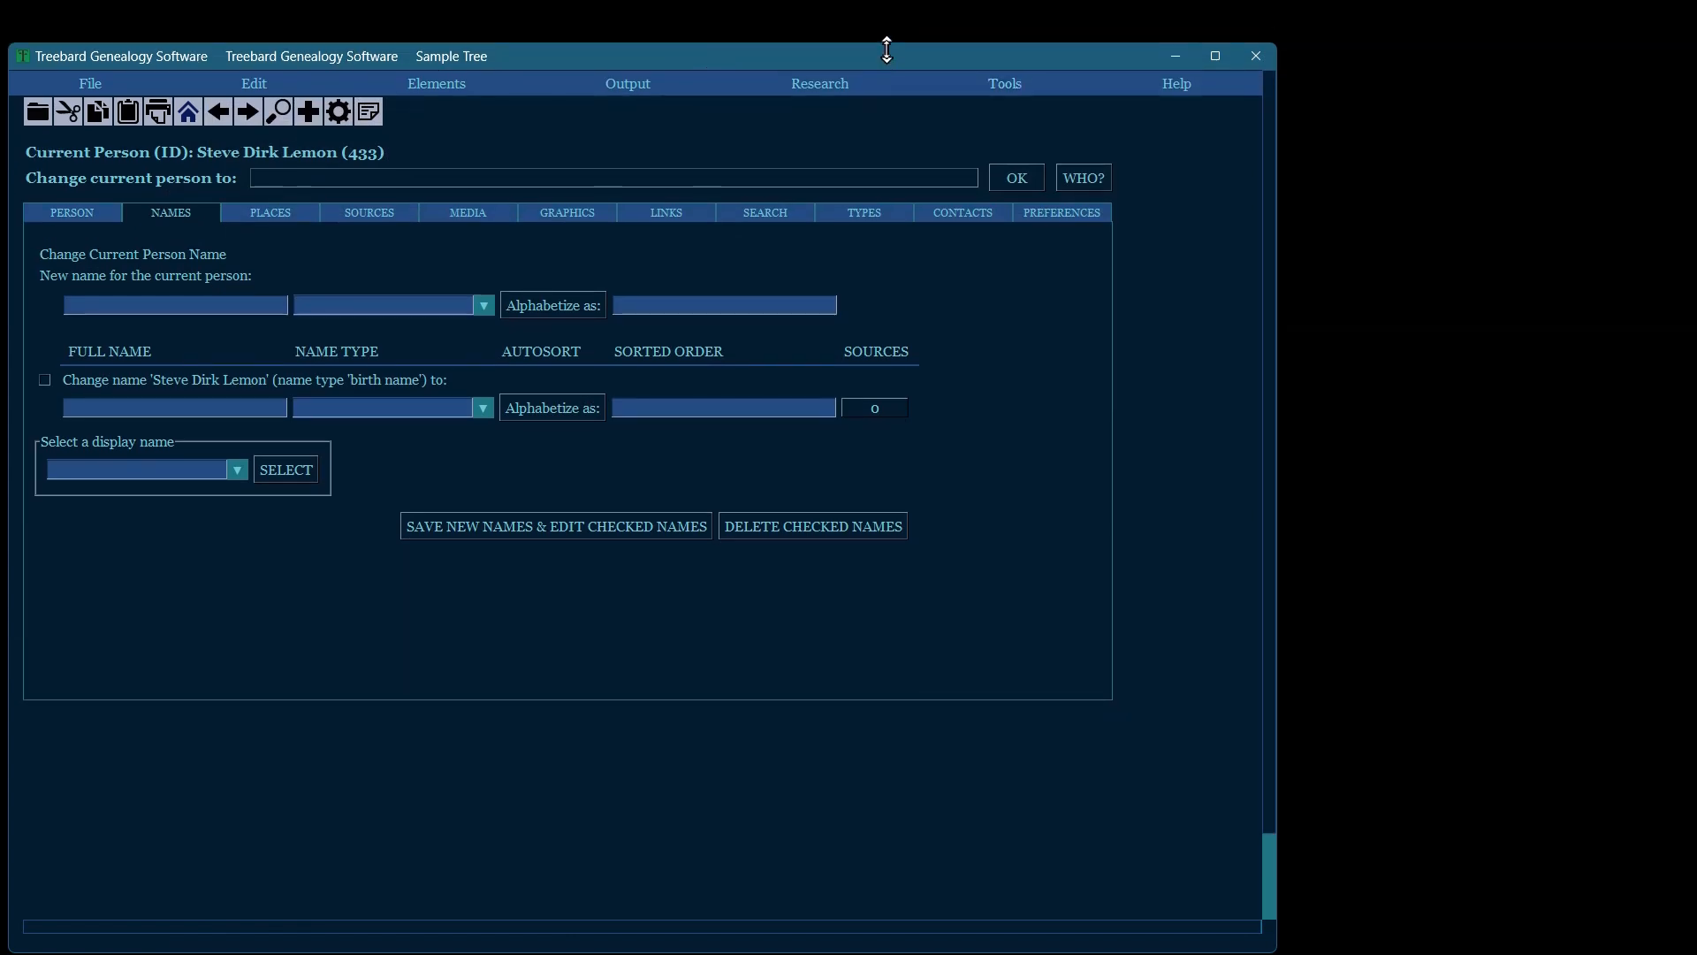
{"action": "left_click_drag", "start_coordinate": [463, 55], "coordinate": [656, 25]}
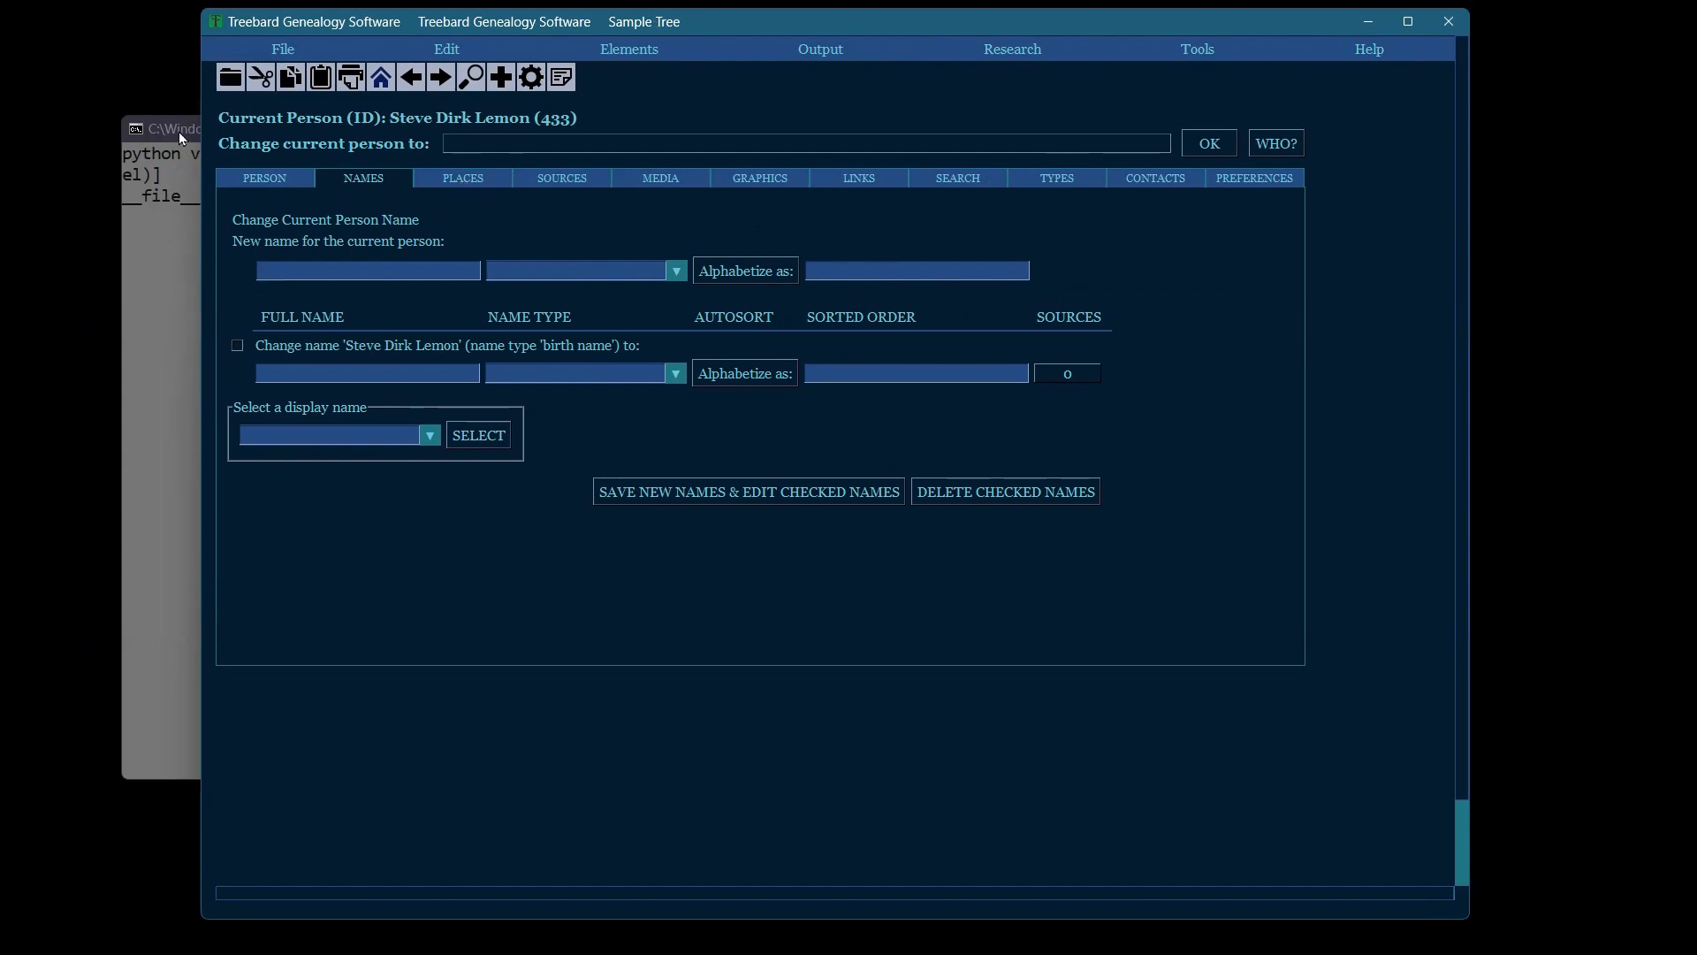
{"action": "left_click_drag", "start_coordinate": [179, 131], "coordinate": [50, 125]}
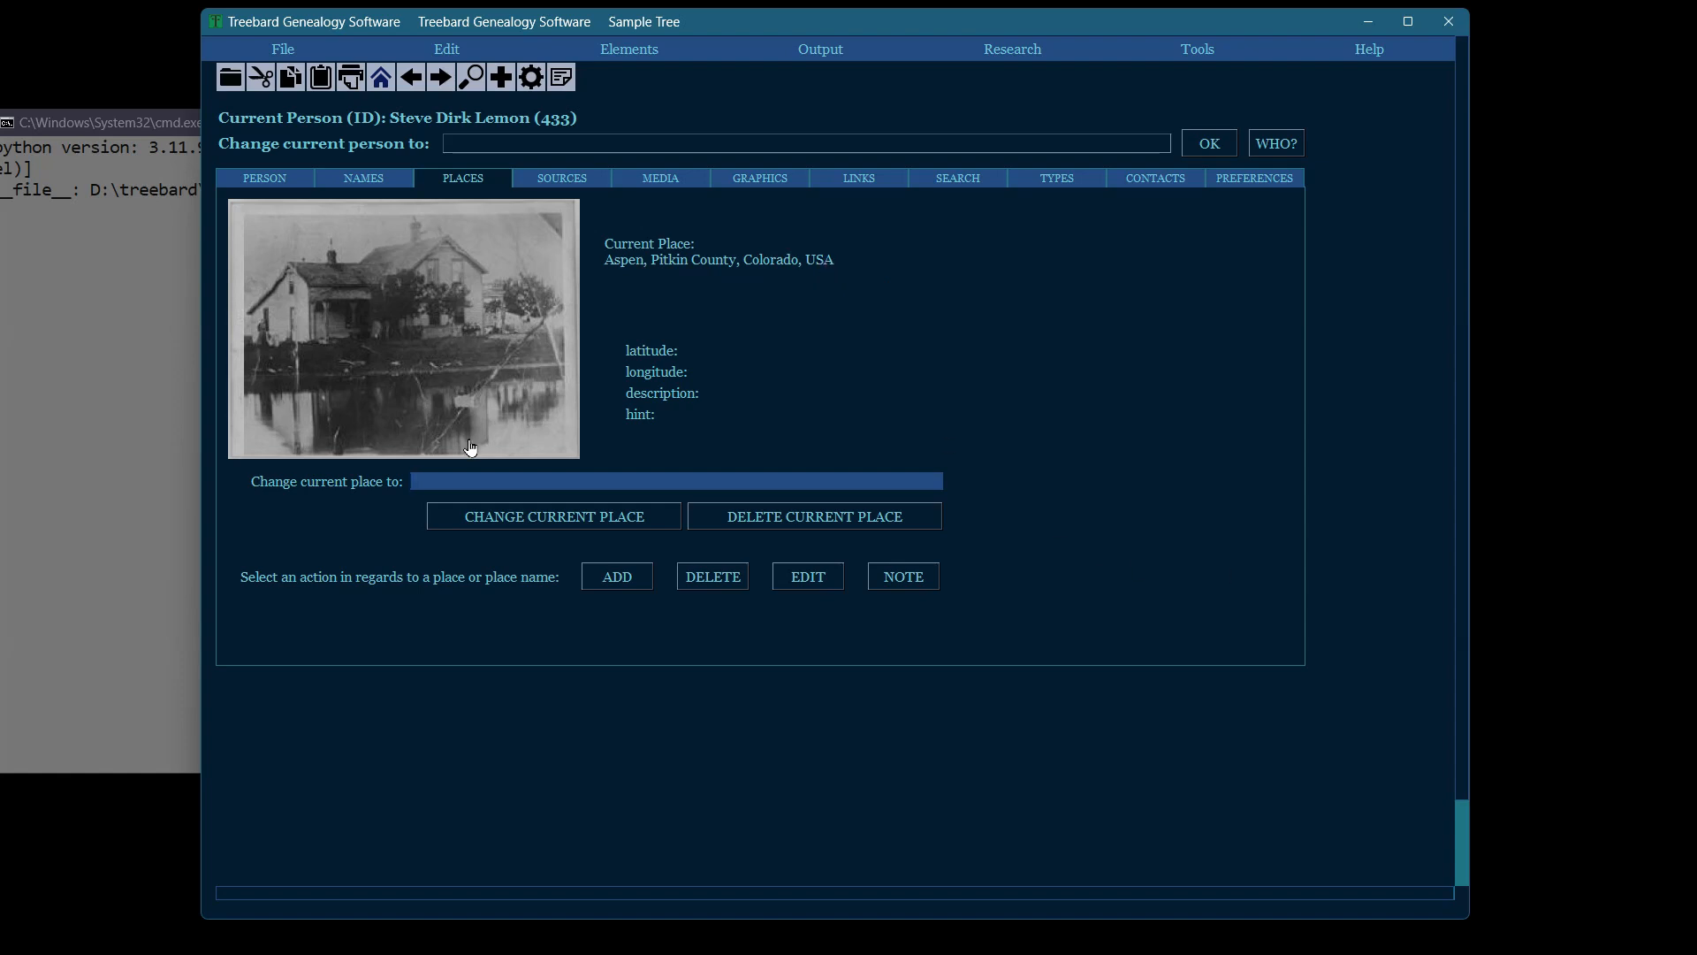
Change the current place to Parachute, Garfield County, Colorado, USA
{"action": "type", "text": "P"}
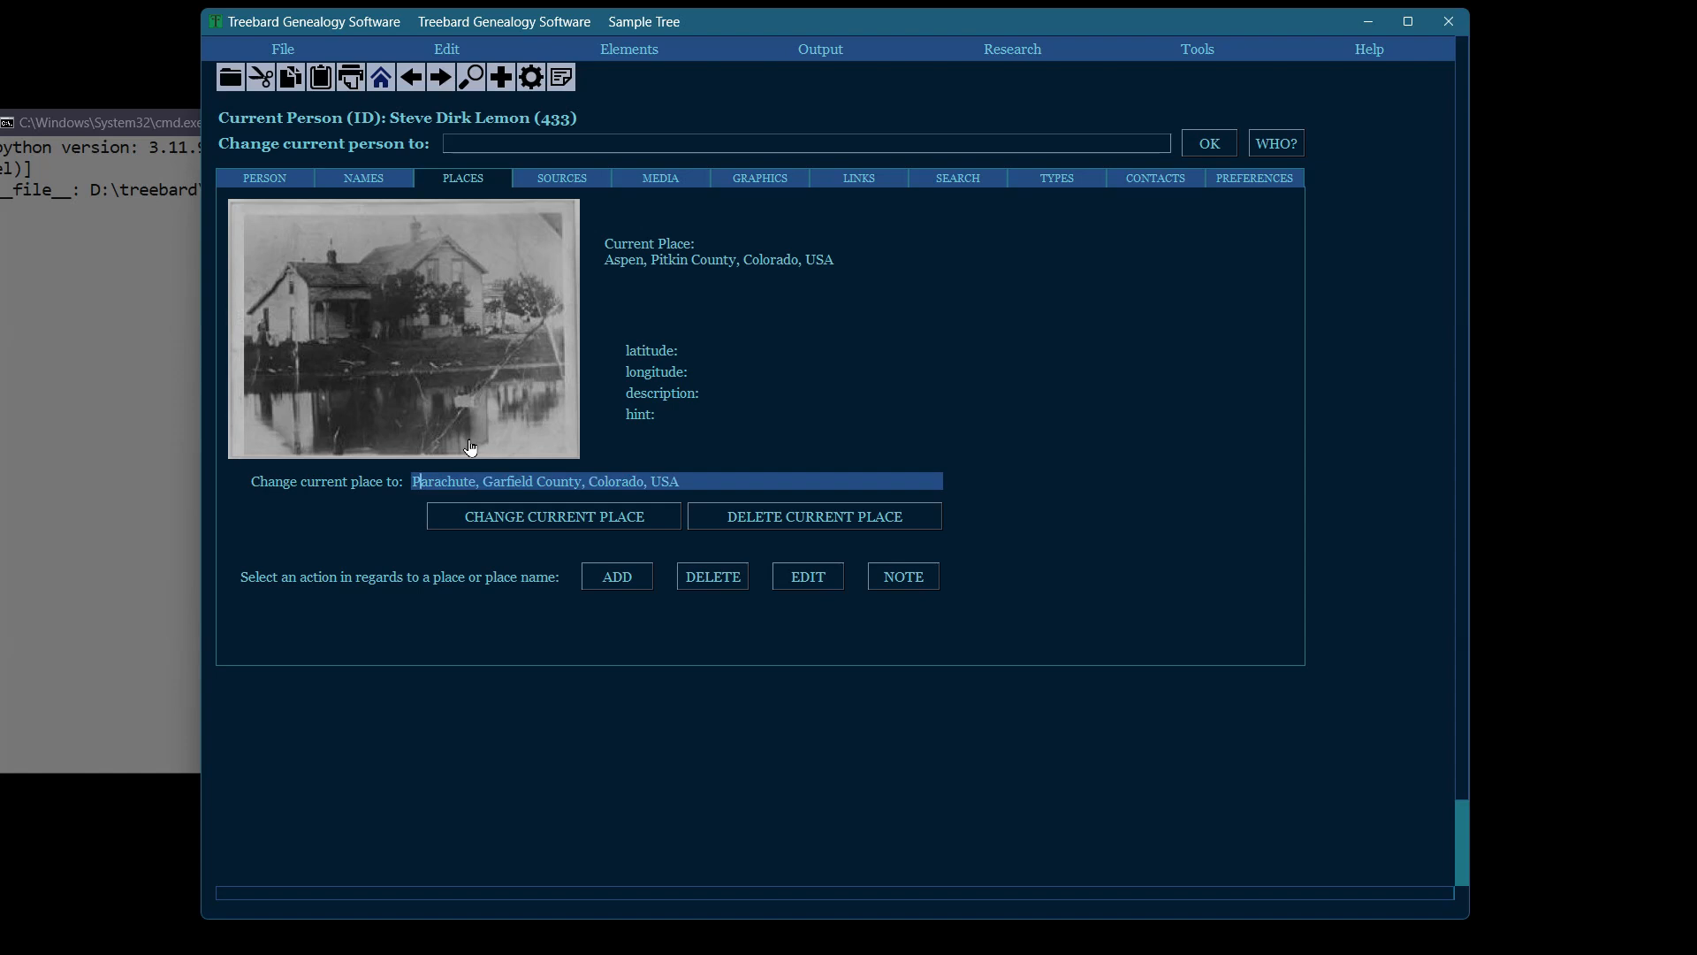
{"action": "key", "text": "Tab"}
{"action": "key", "text": "space"}
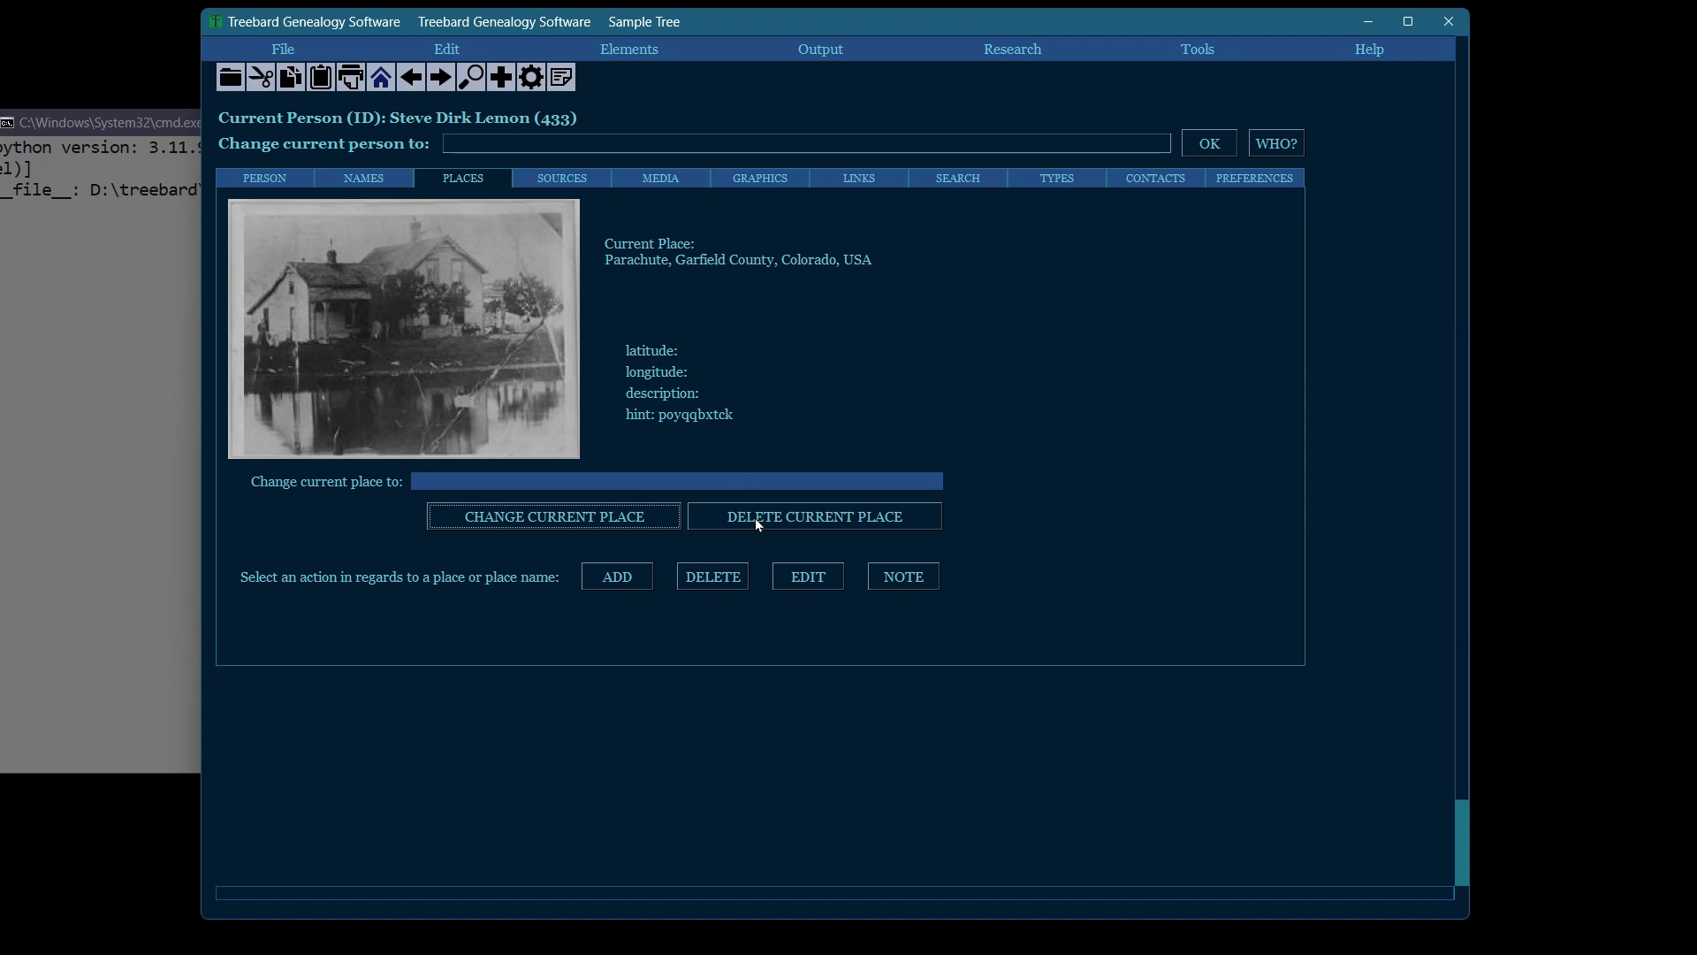
Make the birth event's place, Budweiser County, New Hampshire, USA, the current place and delete it
{"action": "left_click", "coordinate": [281, 181]}
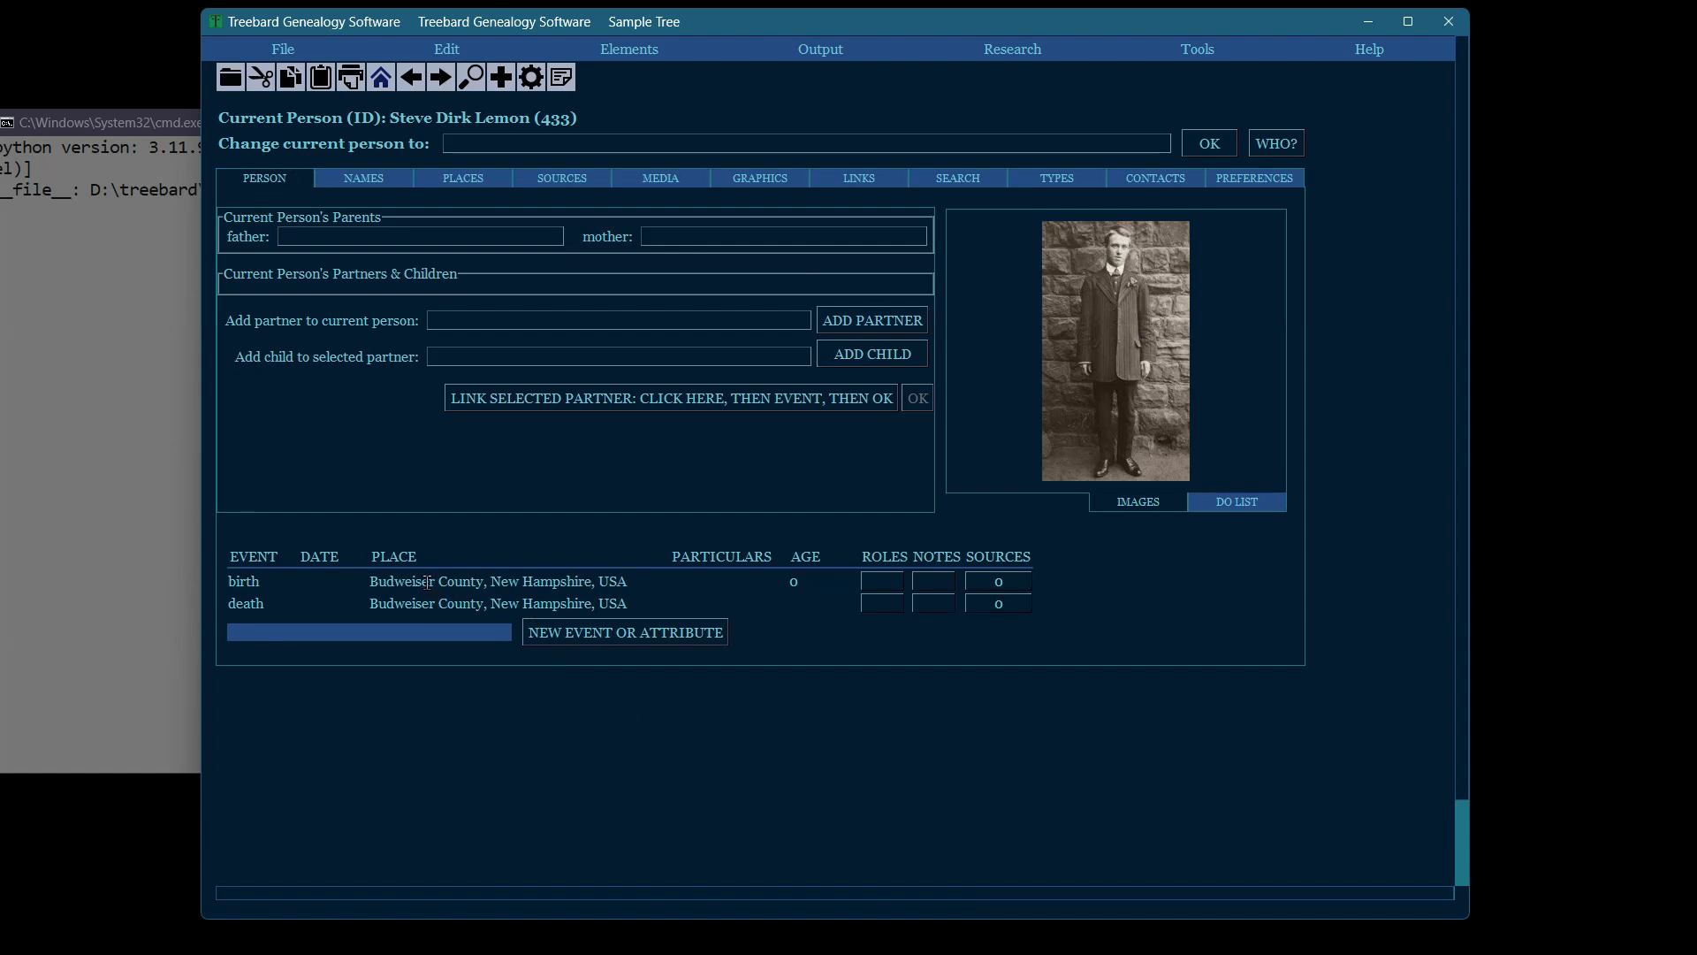
{"action": "left_click", "coordinate": [465, 184]}
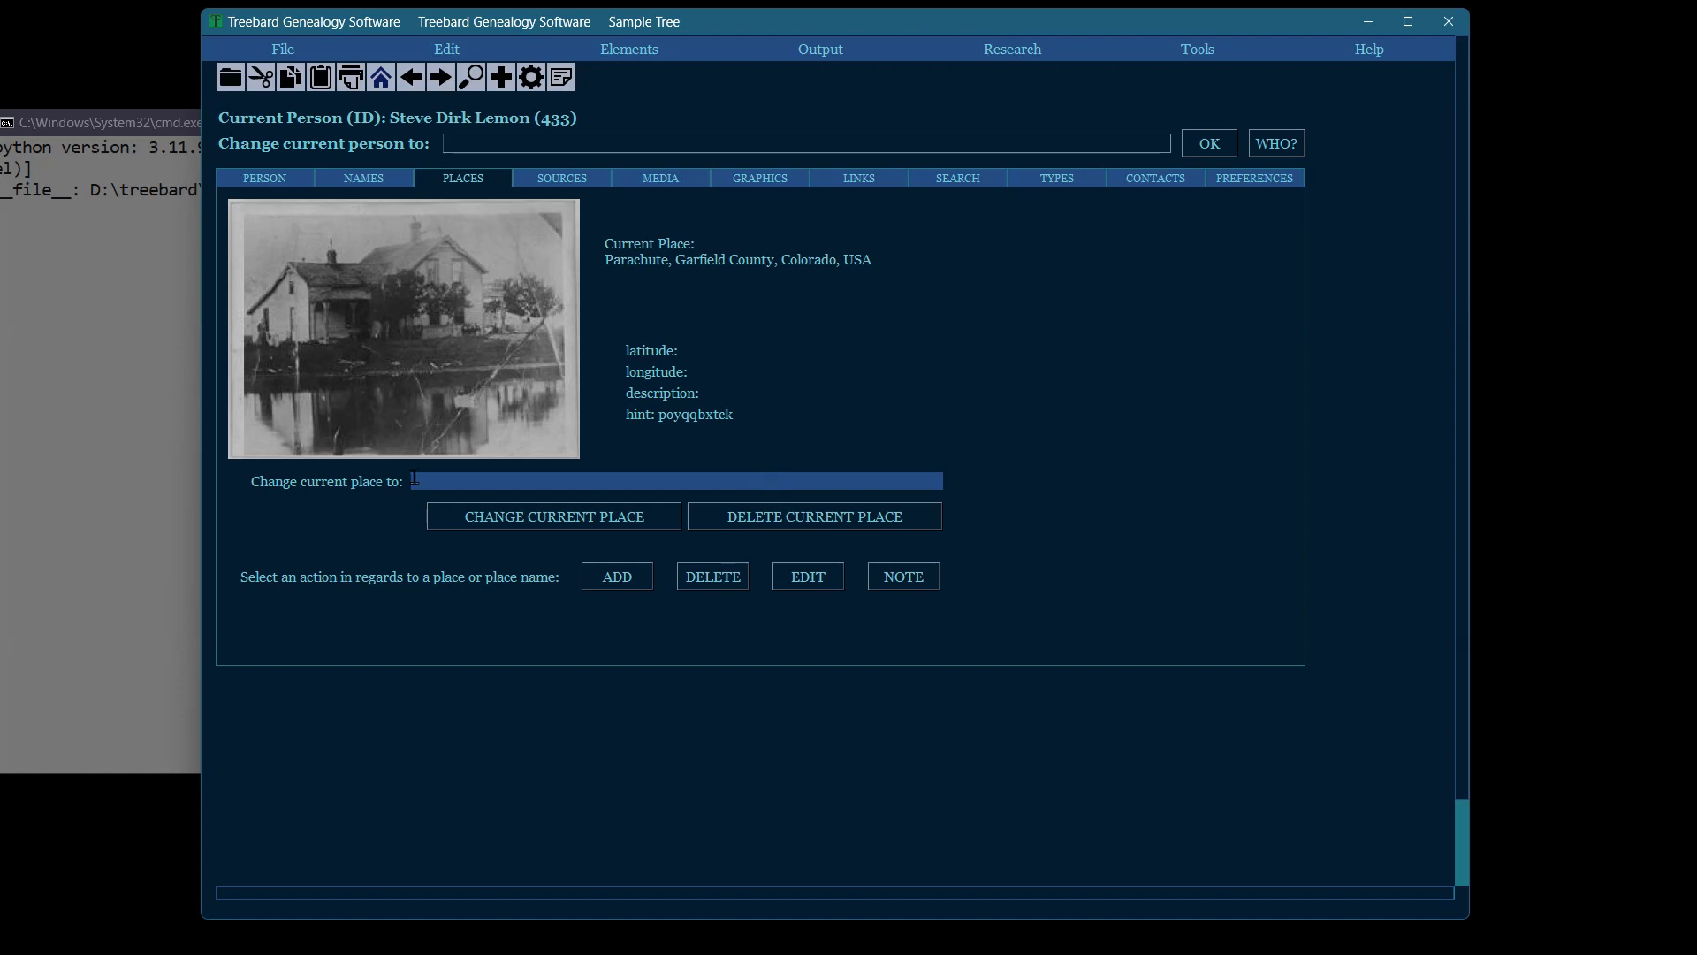
{"action": "type", "text": "Bud"}
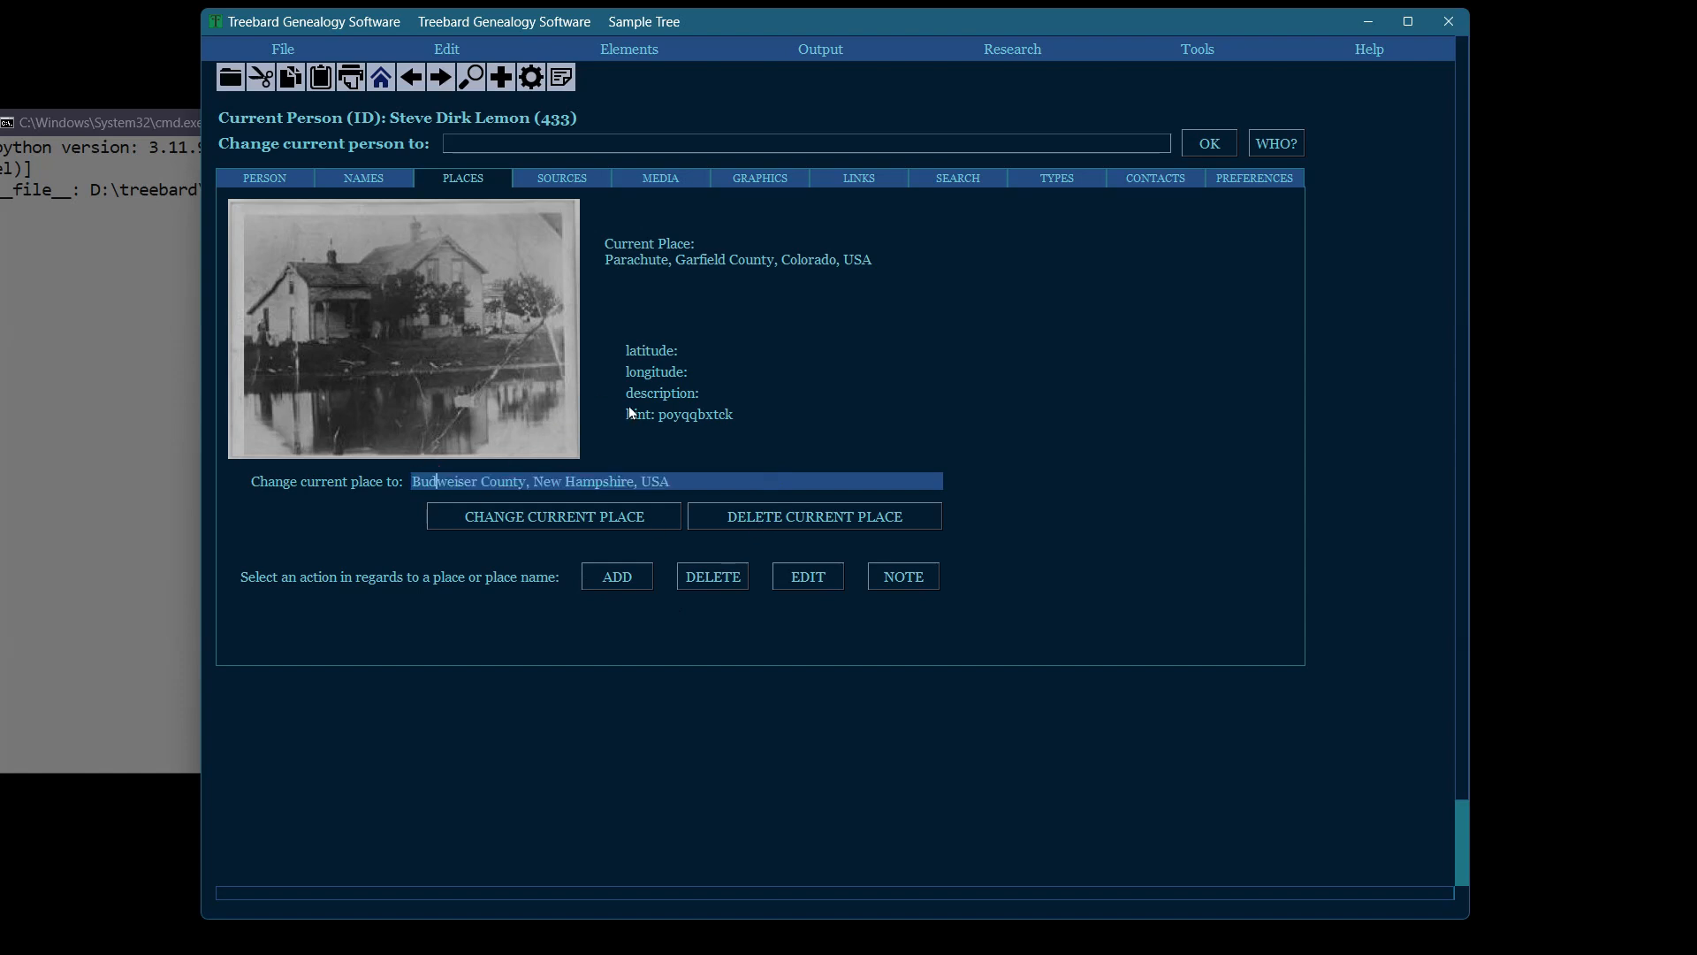
{"action": "key", "text": "Tab"}
{"action": "key", "text": "Return"}
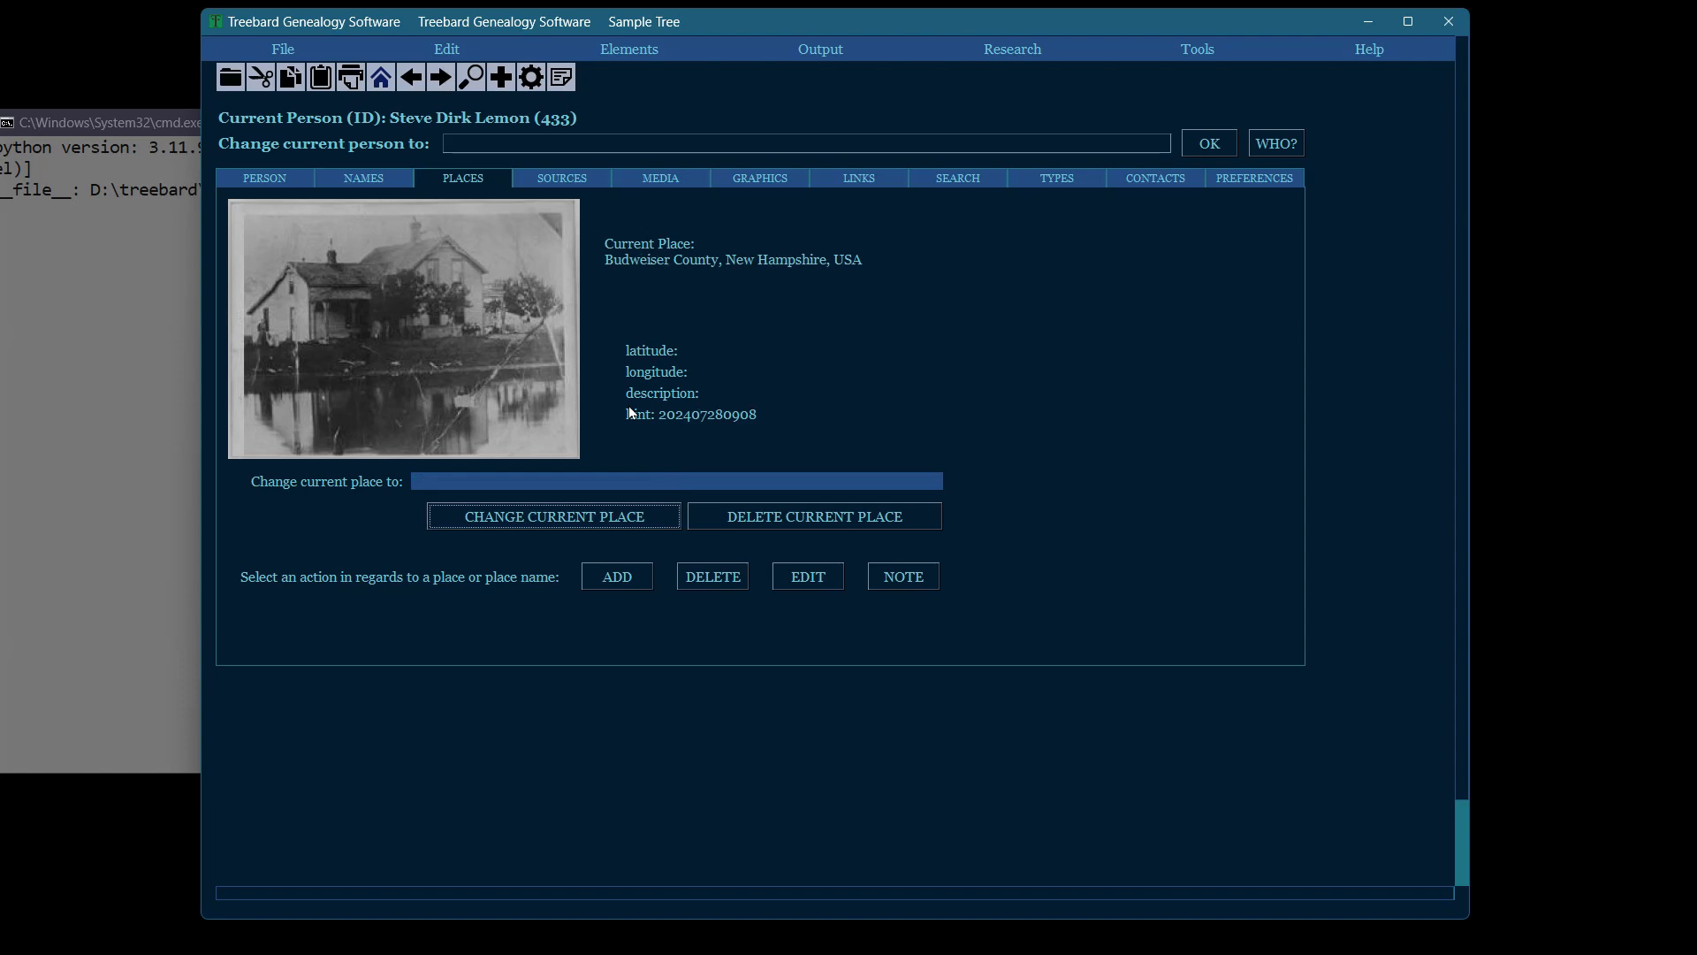
{"action": "left_click", "coordinate": [786, 515]}
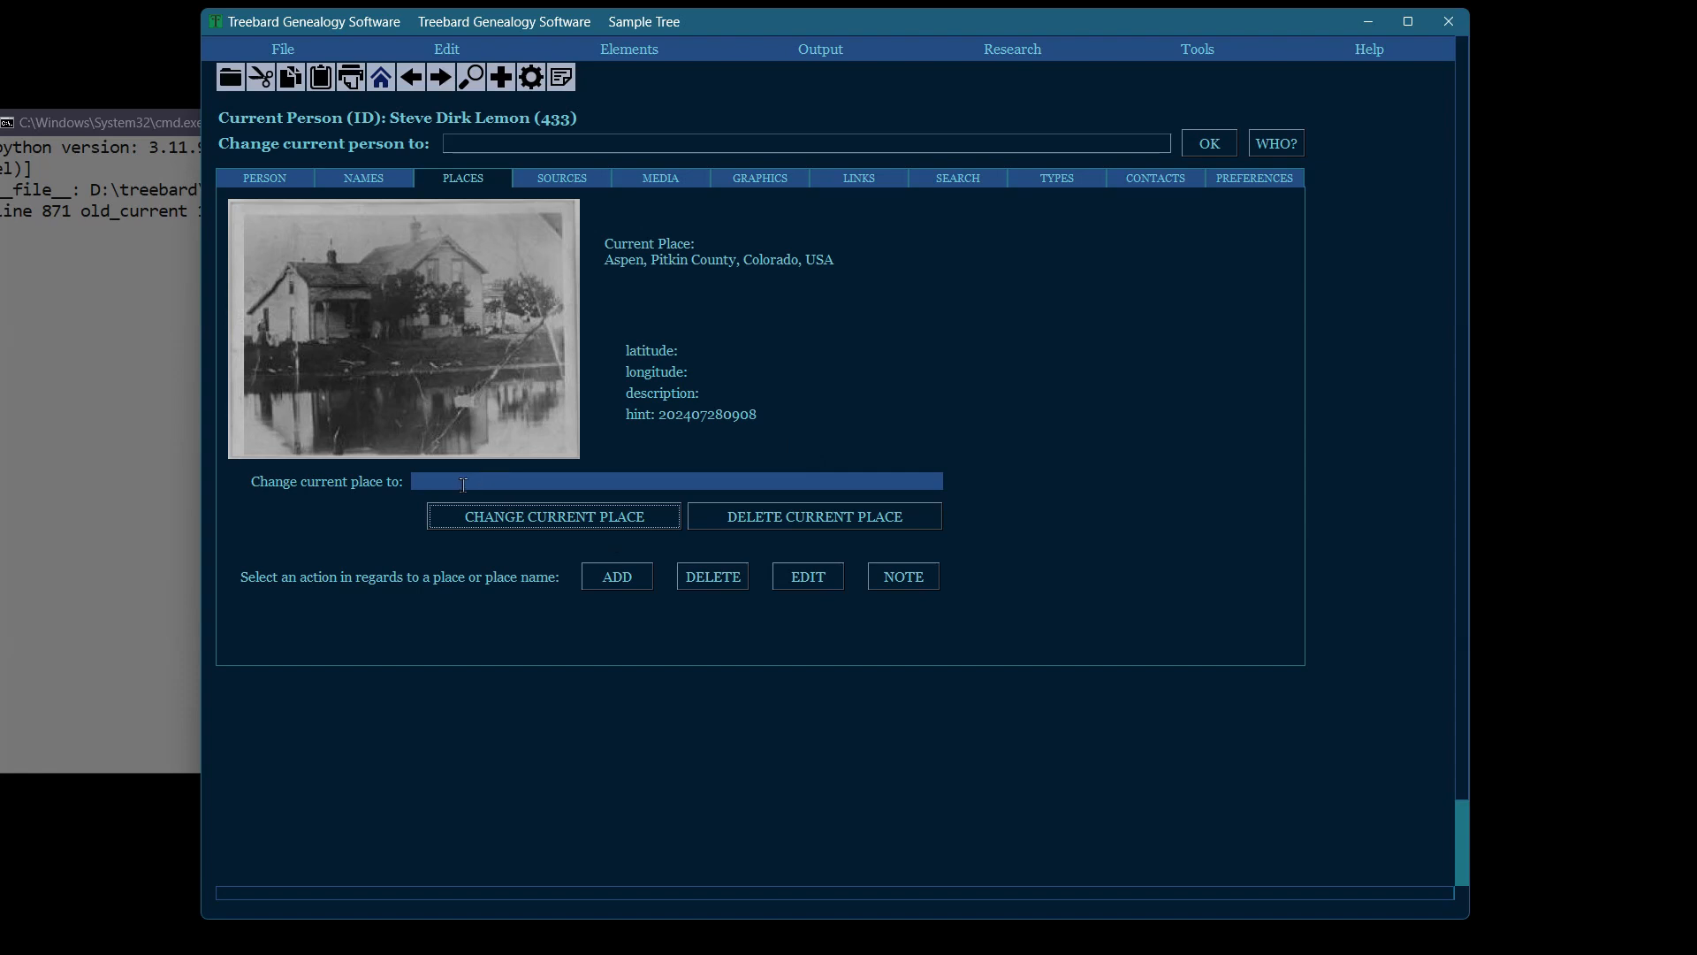
Try to change the current place to the deleted Budweiser County, New Hampshire, USA, and cancel the duplicate place dialog
{"action": "left_click", "coordinate": [530, 487]}
{"action": "type", "text": "B"}
{"action": "key", "text": "Tab"}
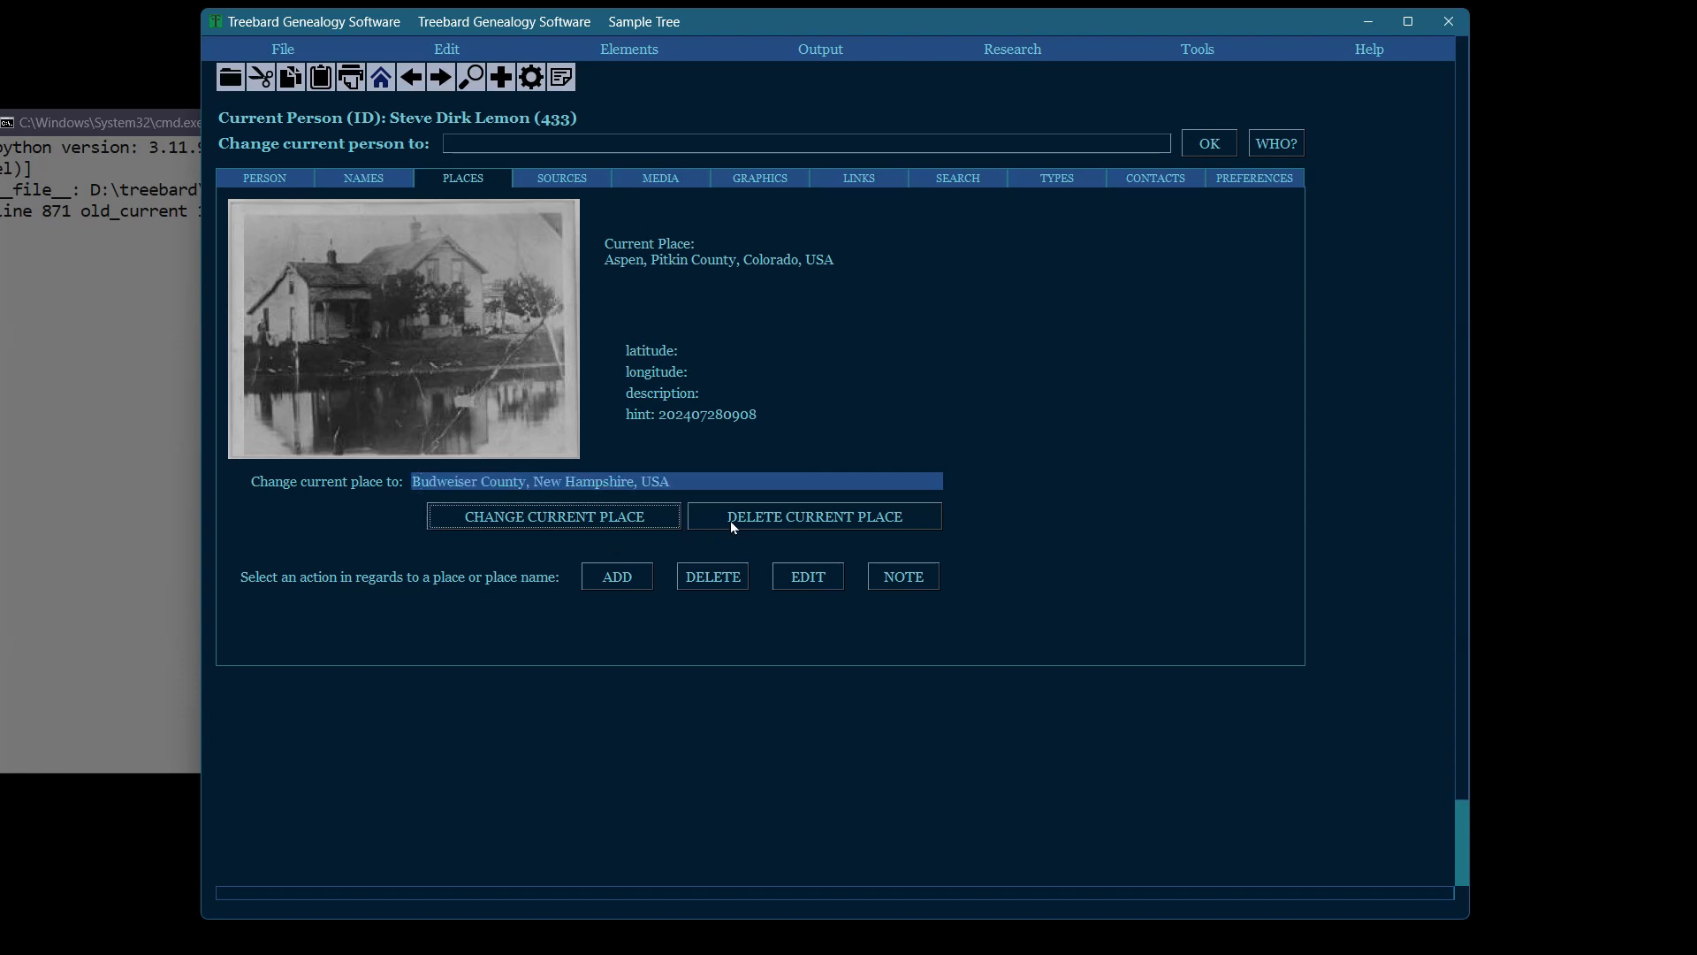
{"action": "left_click", "coordinate": [527, 518]}
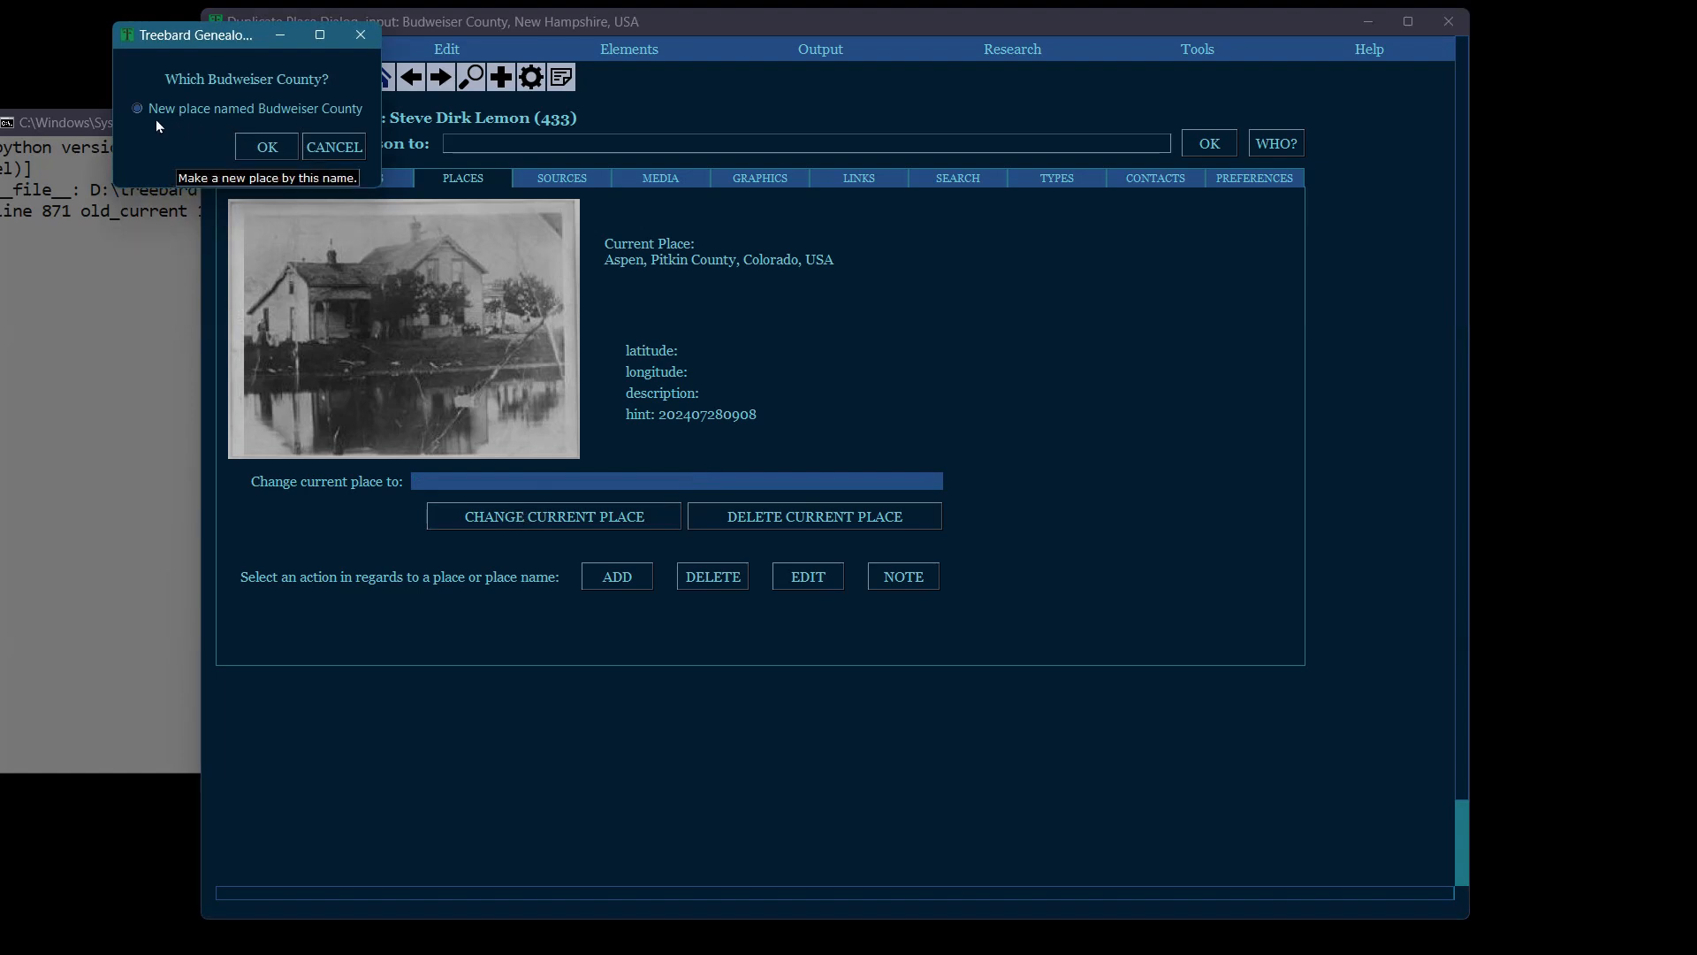
{"action": "left_click", "coordinate": [341, 146]}
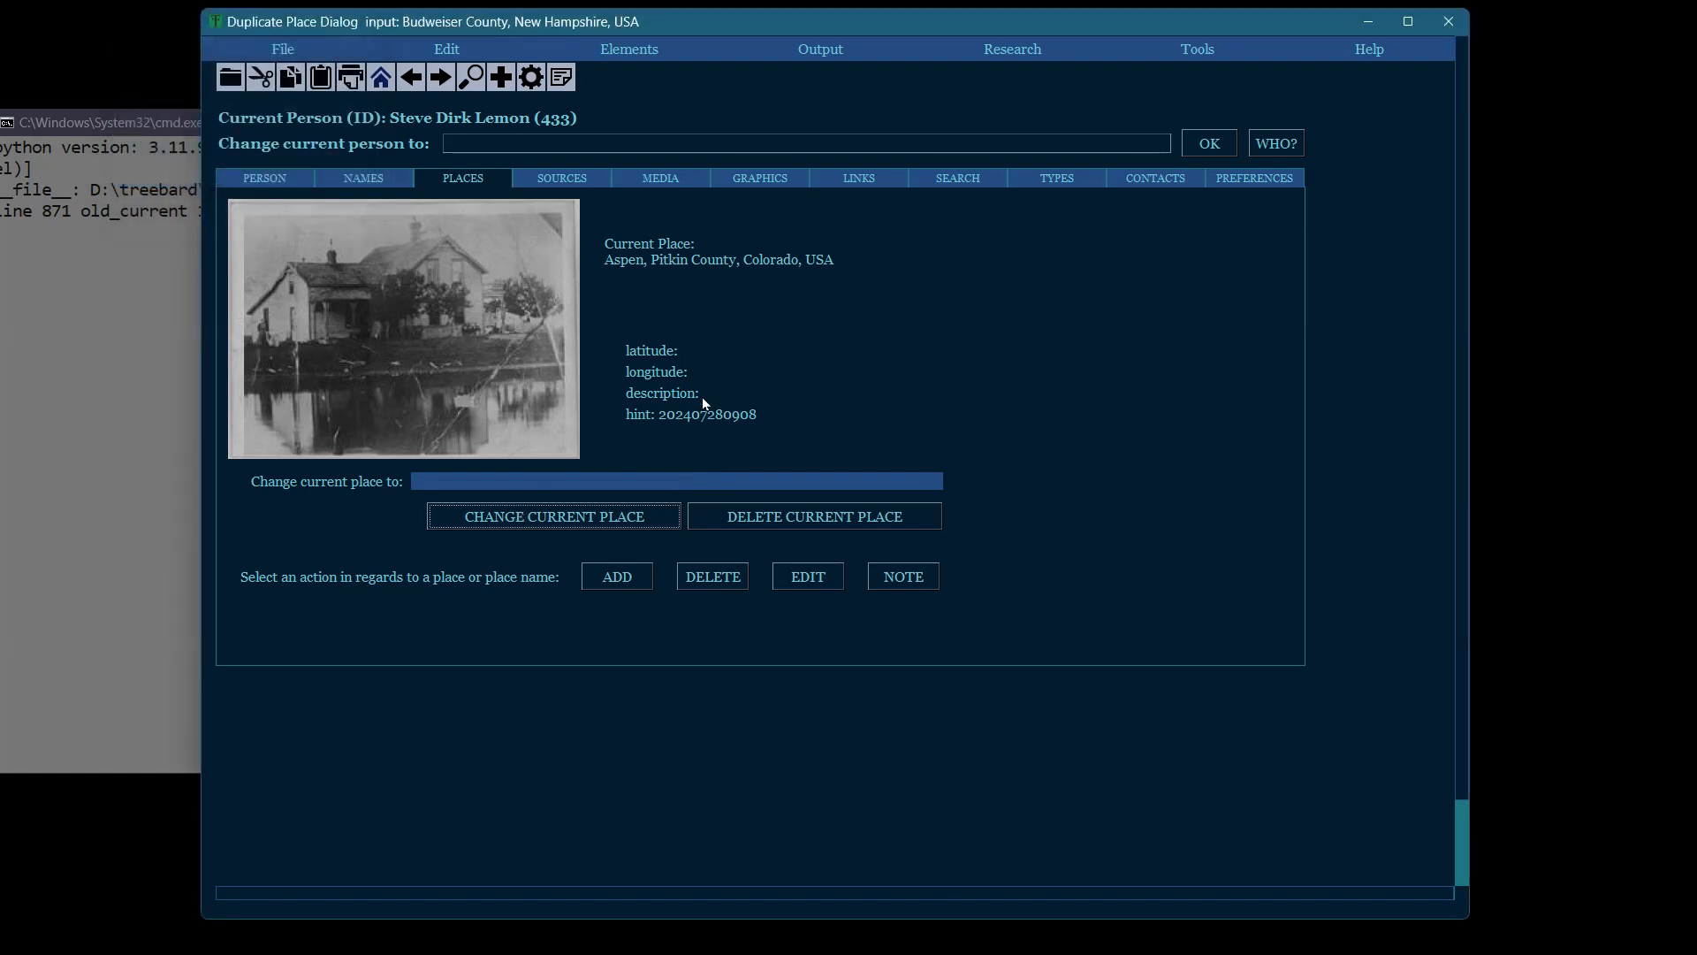
Refresh the current person's events table and enter Lane County, Oregon, USA as the birth place
{"action": "left_click", "coordinate": [251, 180]}
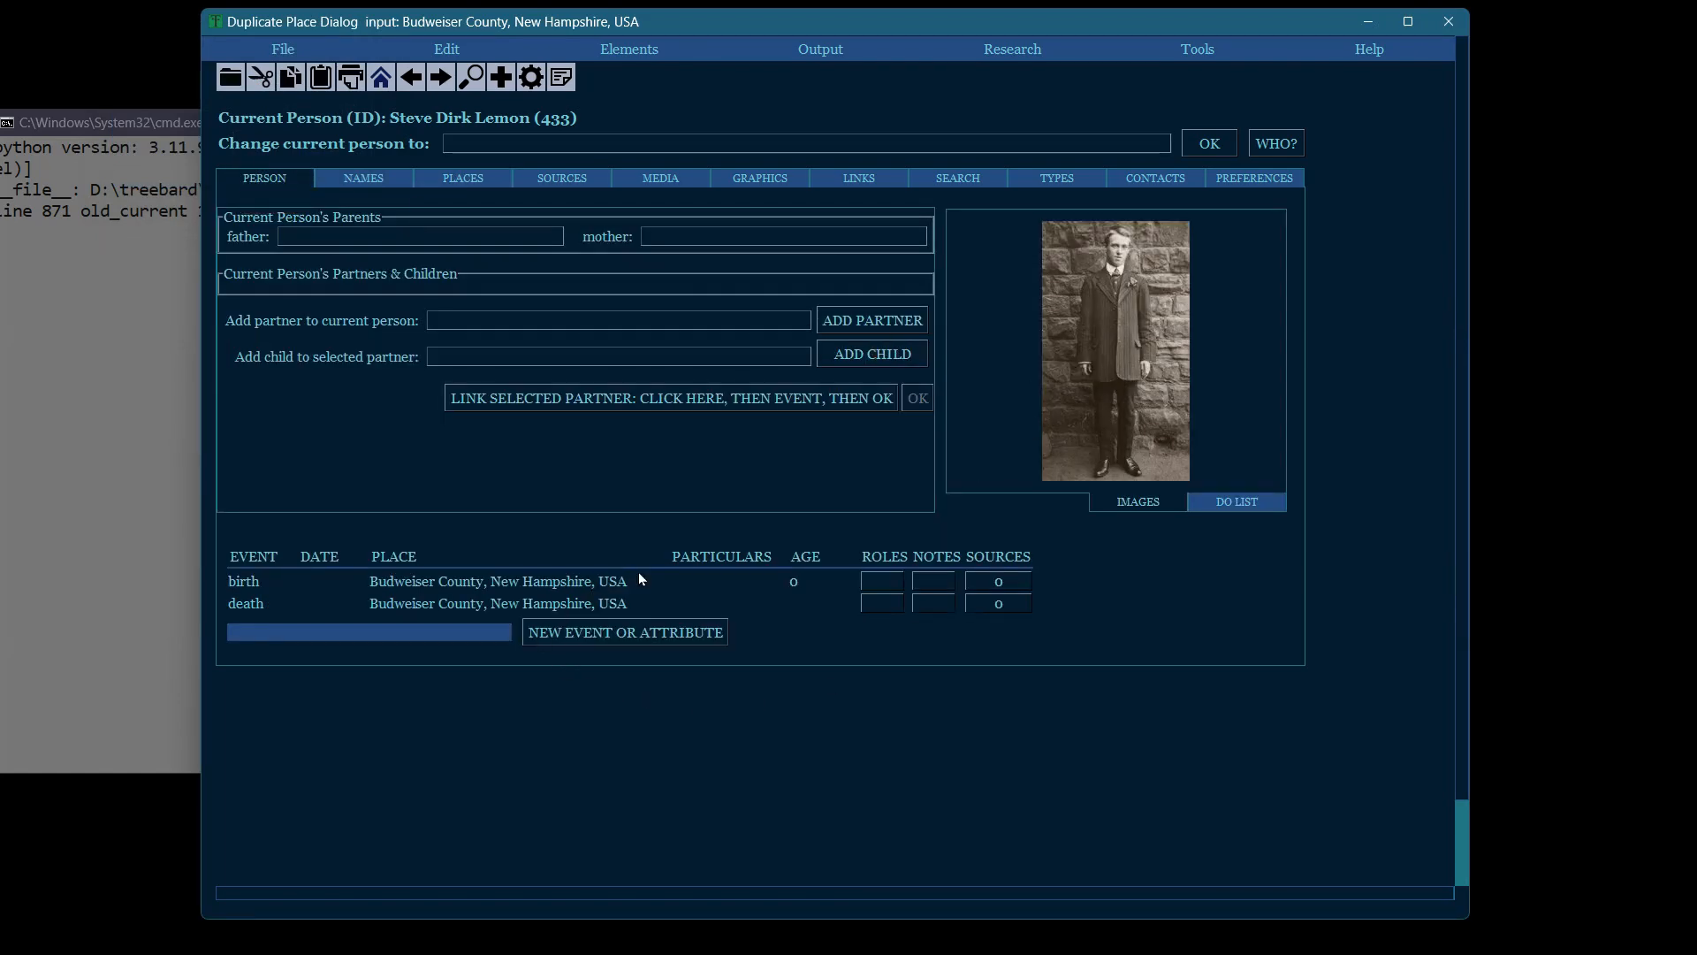
{"action": "key", "text": "F5"}
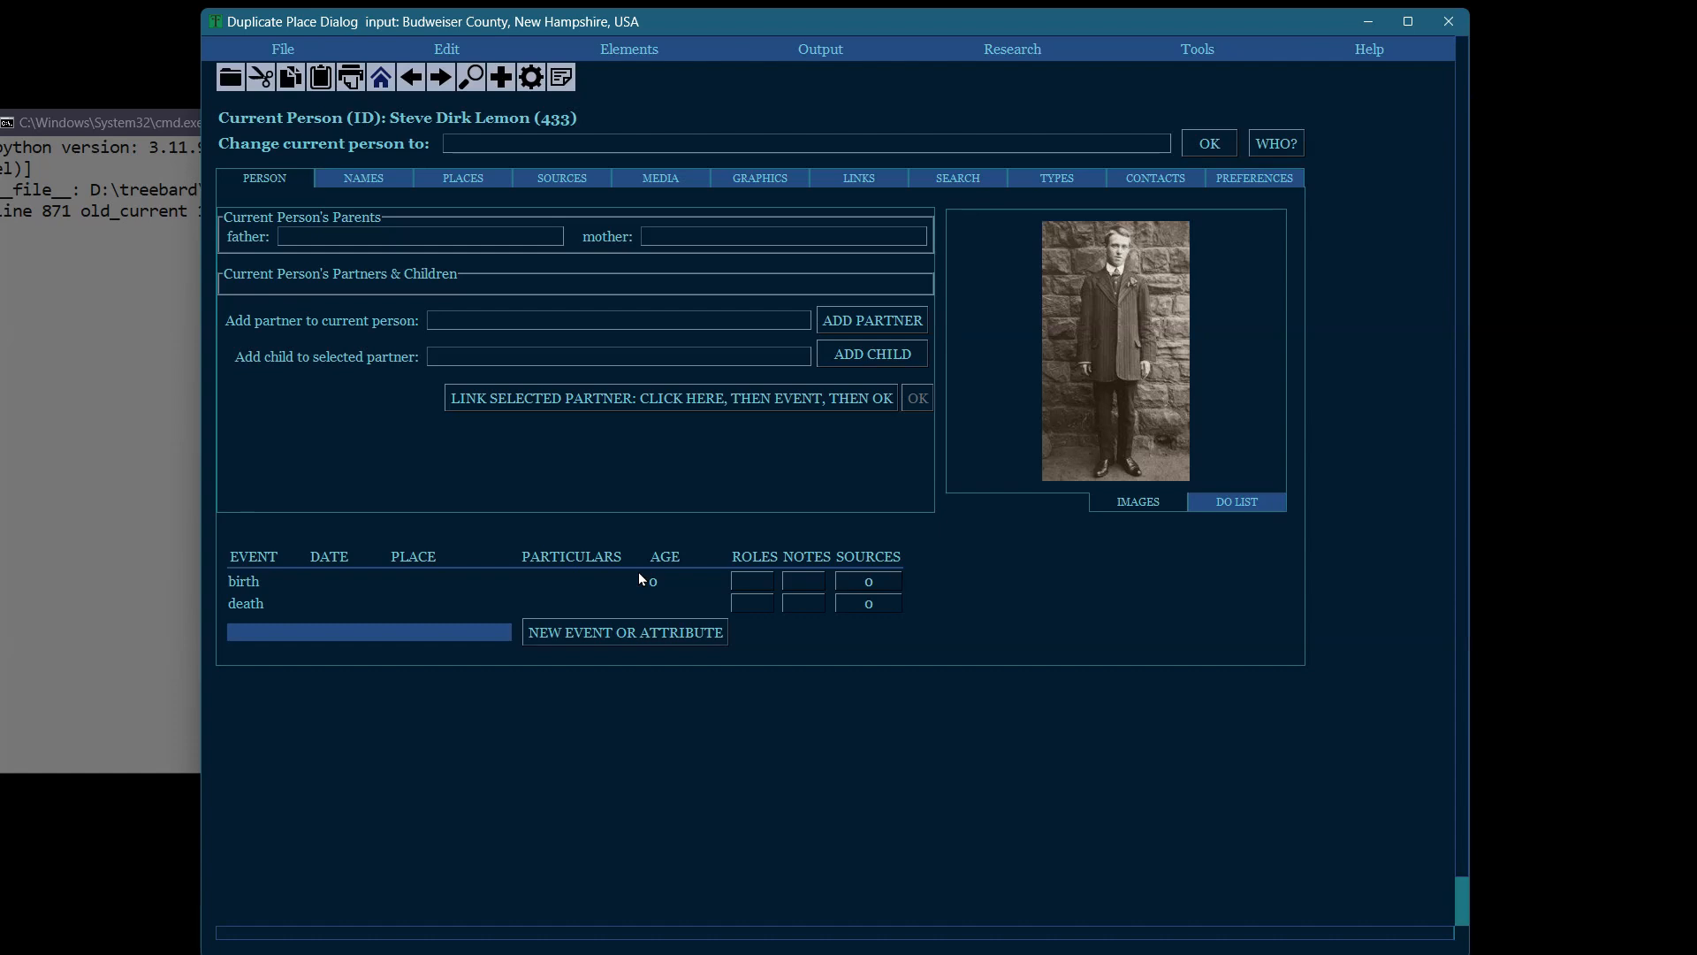
{"action": "left_click", "coordinate": [430, 576]}
{"action": "type", "text": "La"}
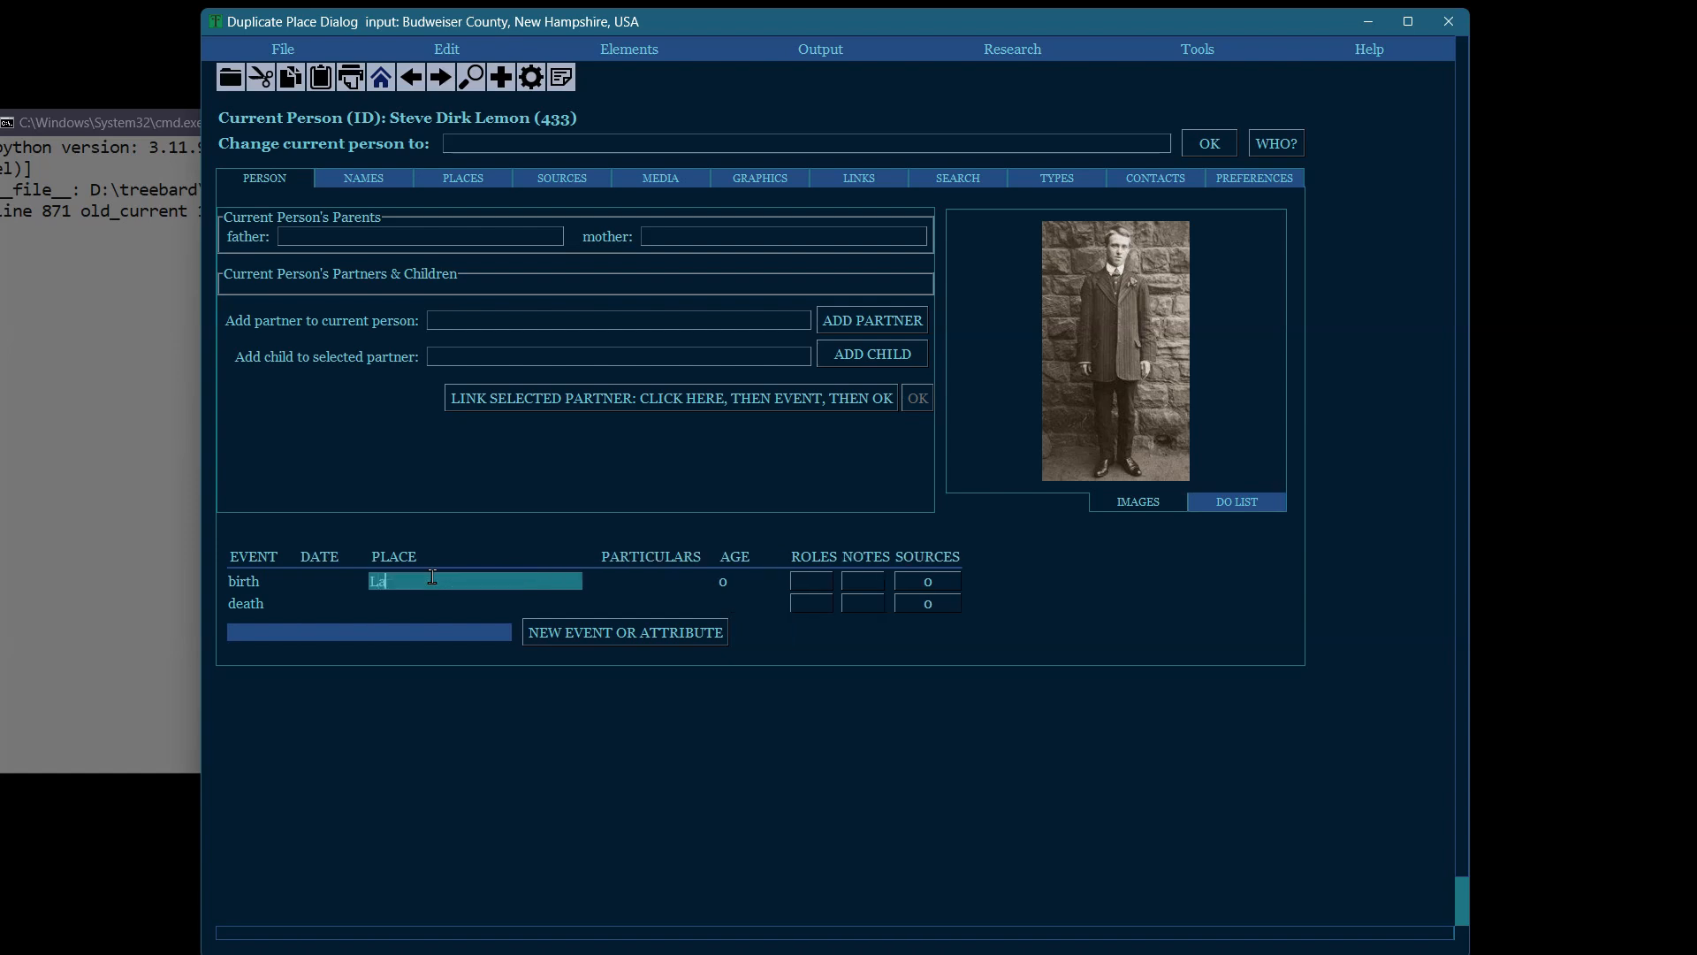
{"action": "type", "text": "ne C"}
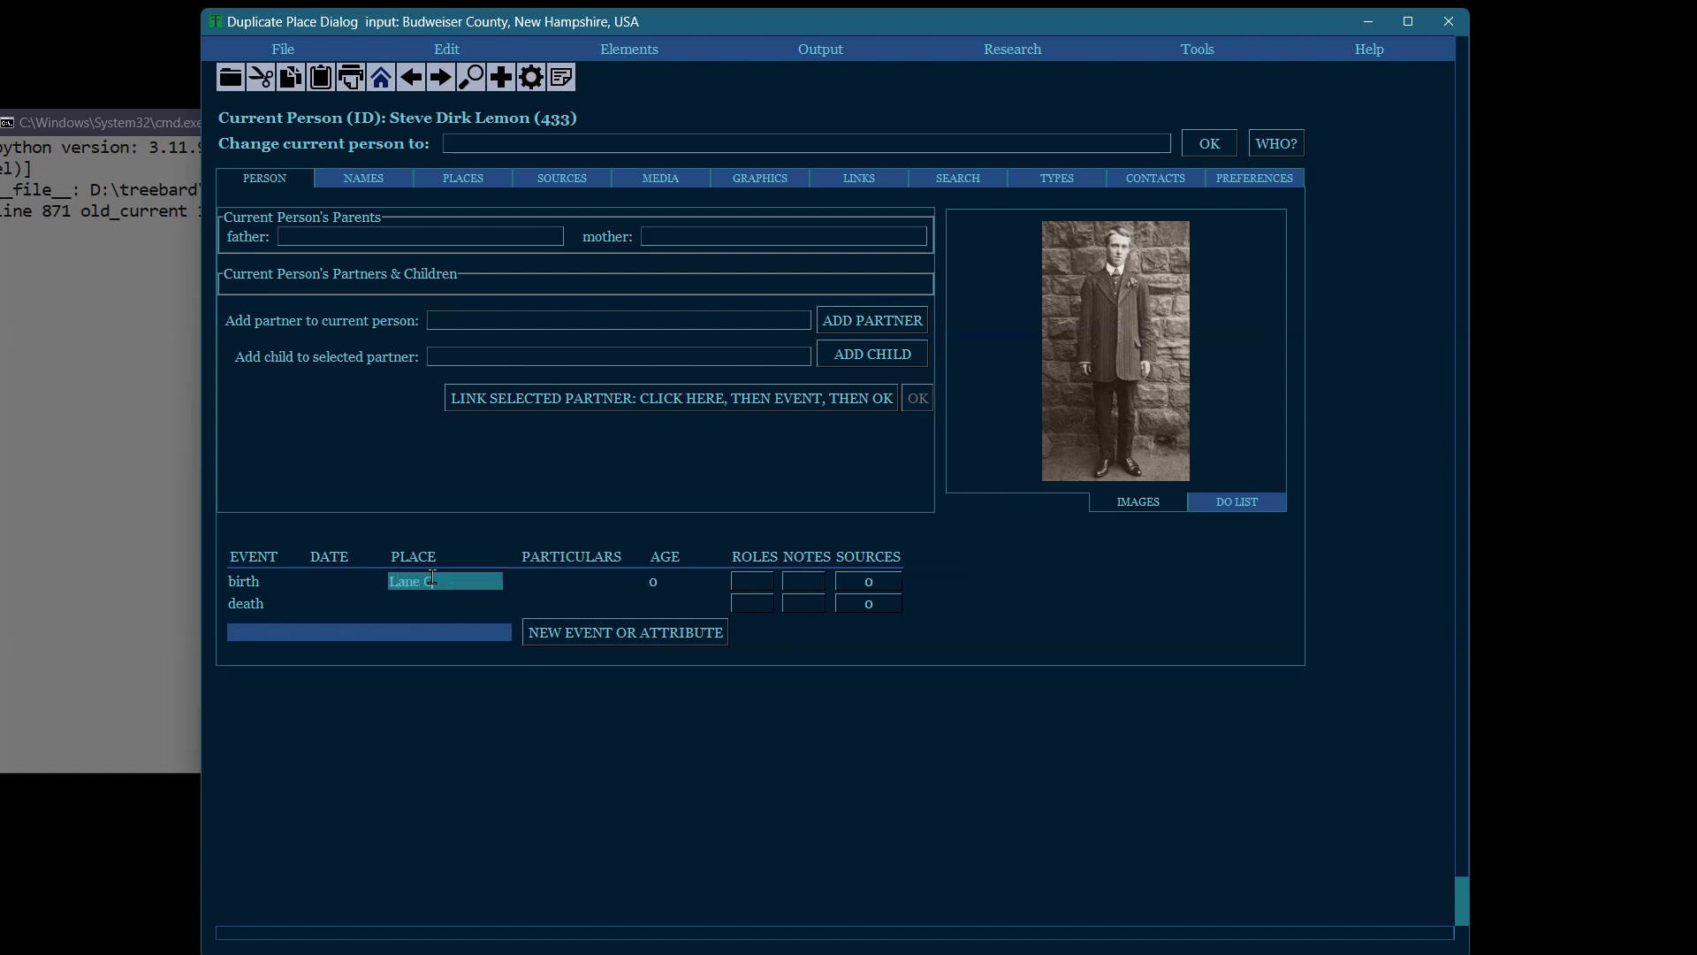
{"action": "type", "text": "ounty, Ore"}
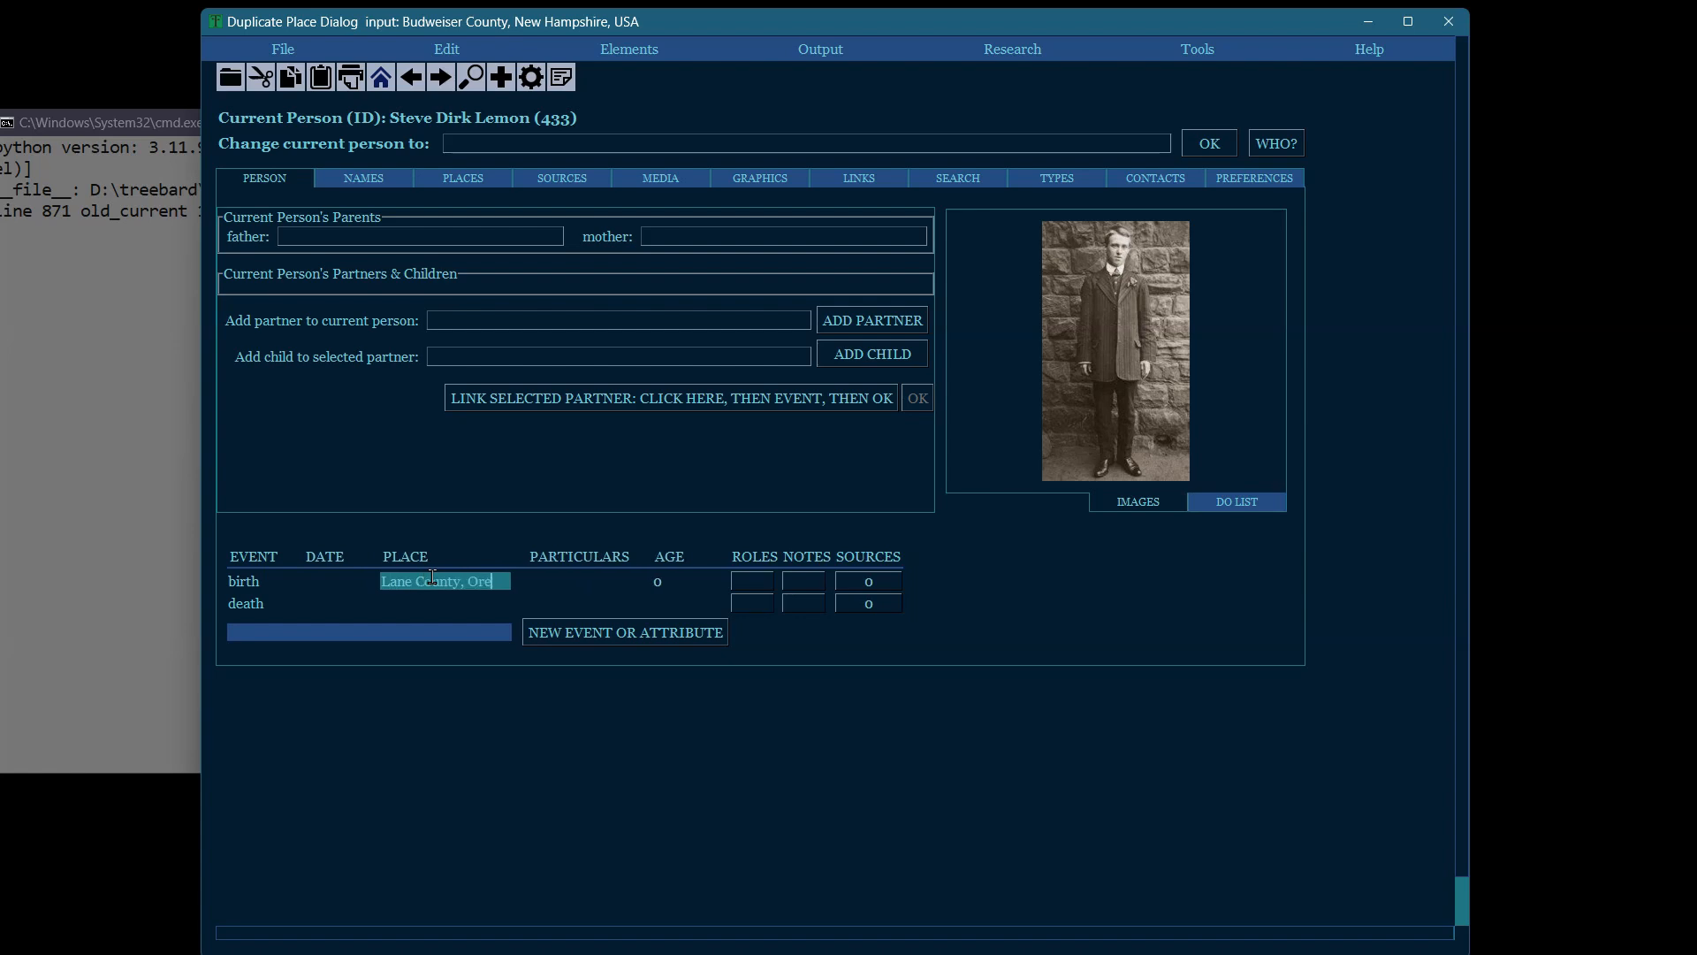
{"action": "type", "text": "gon, USA"}
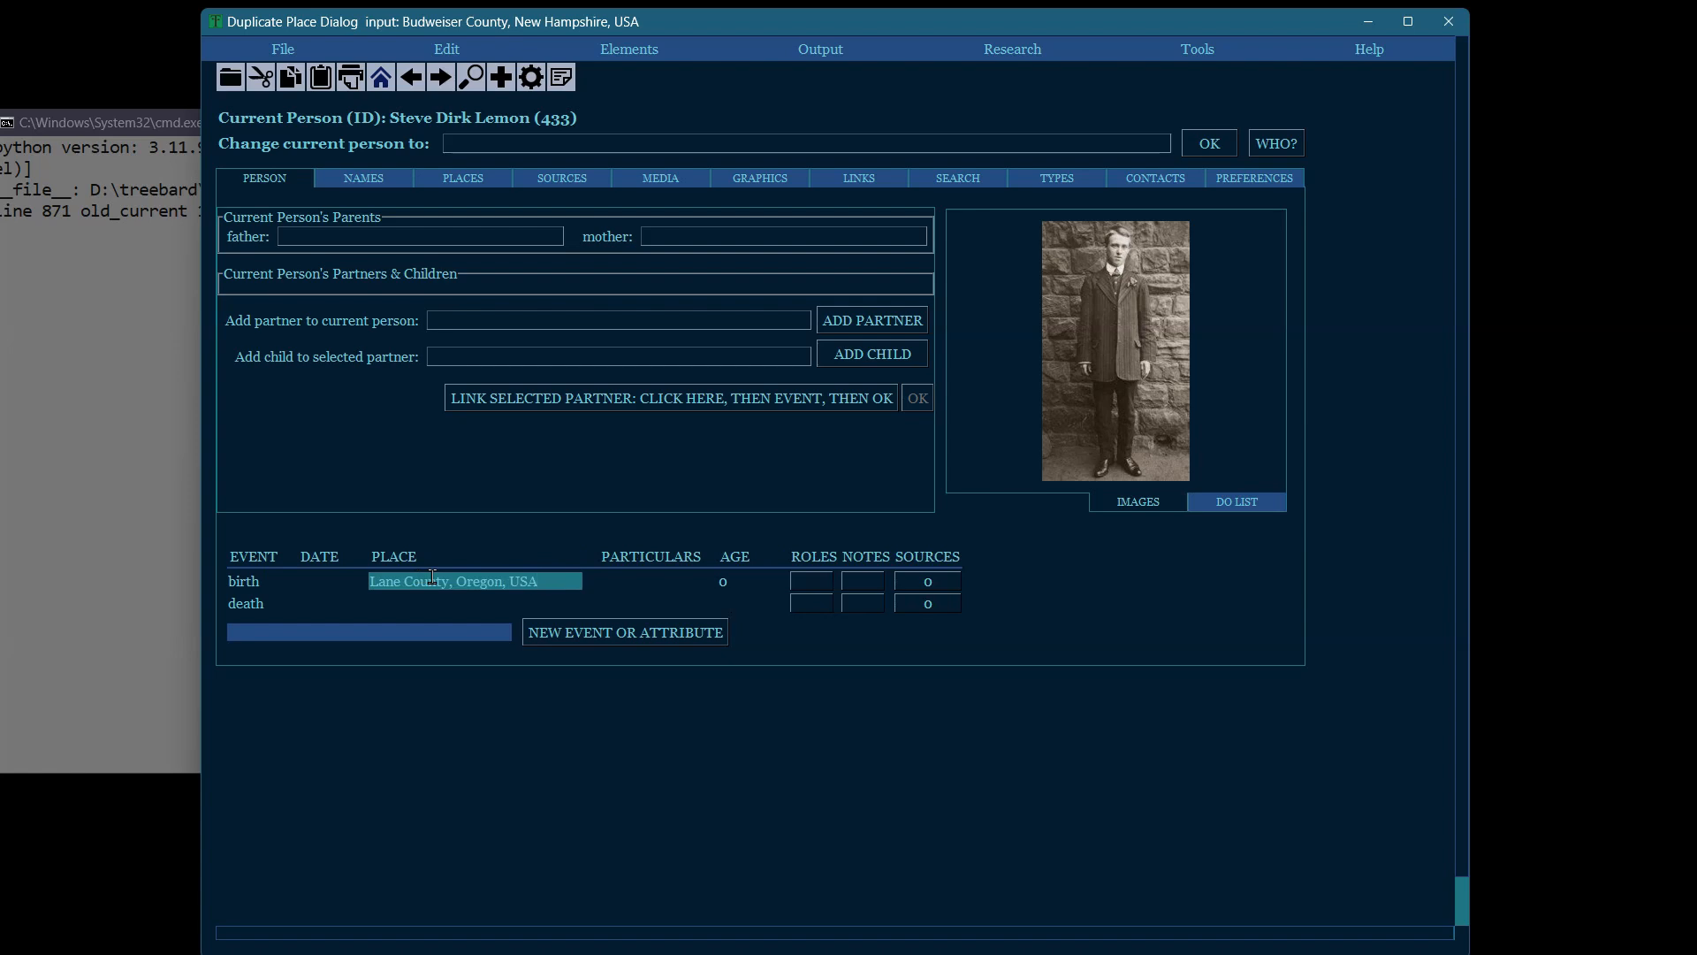
{"action": "key", "text": "Return"}
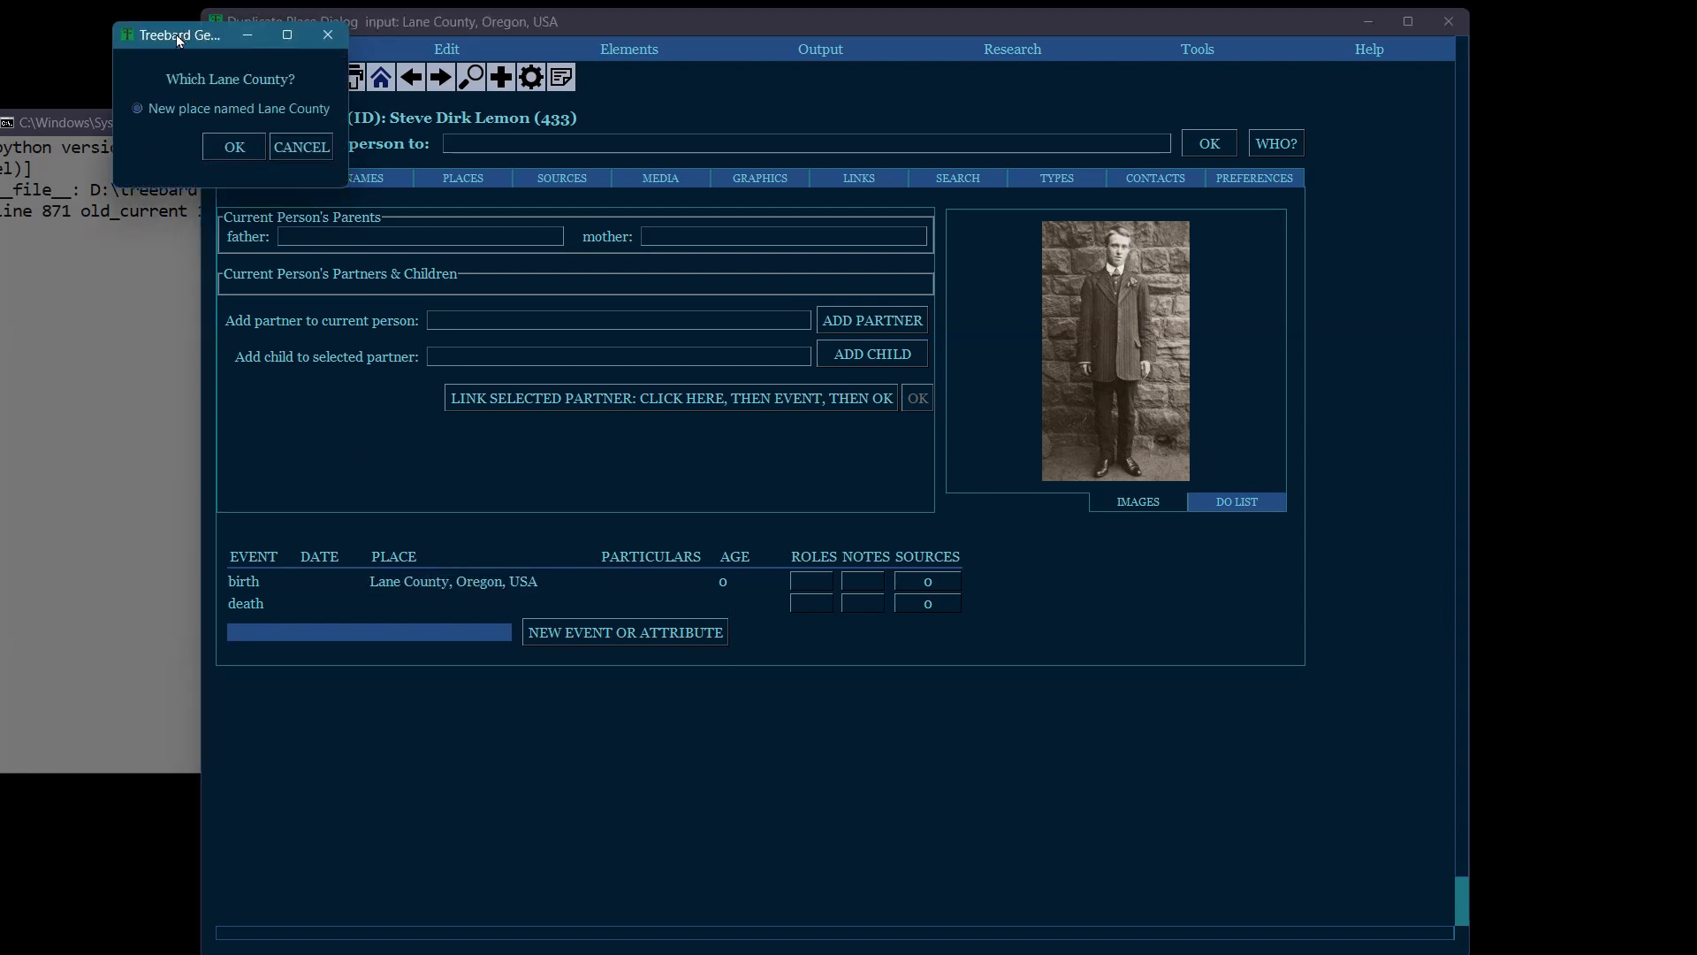
Move the duplicate place dialog to the middle of the window and specify Lane County and Oregon as new places
{"action": "left_click_drag", "start_coordinate": [176, 34], "coordinate": [750, 158]}
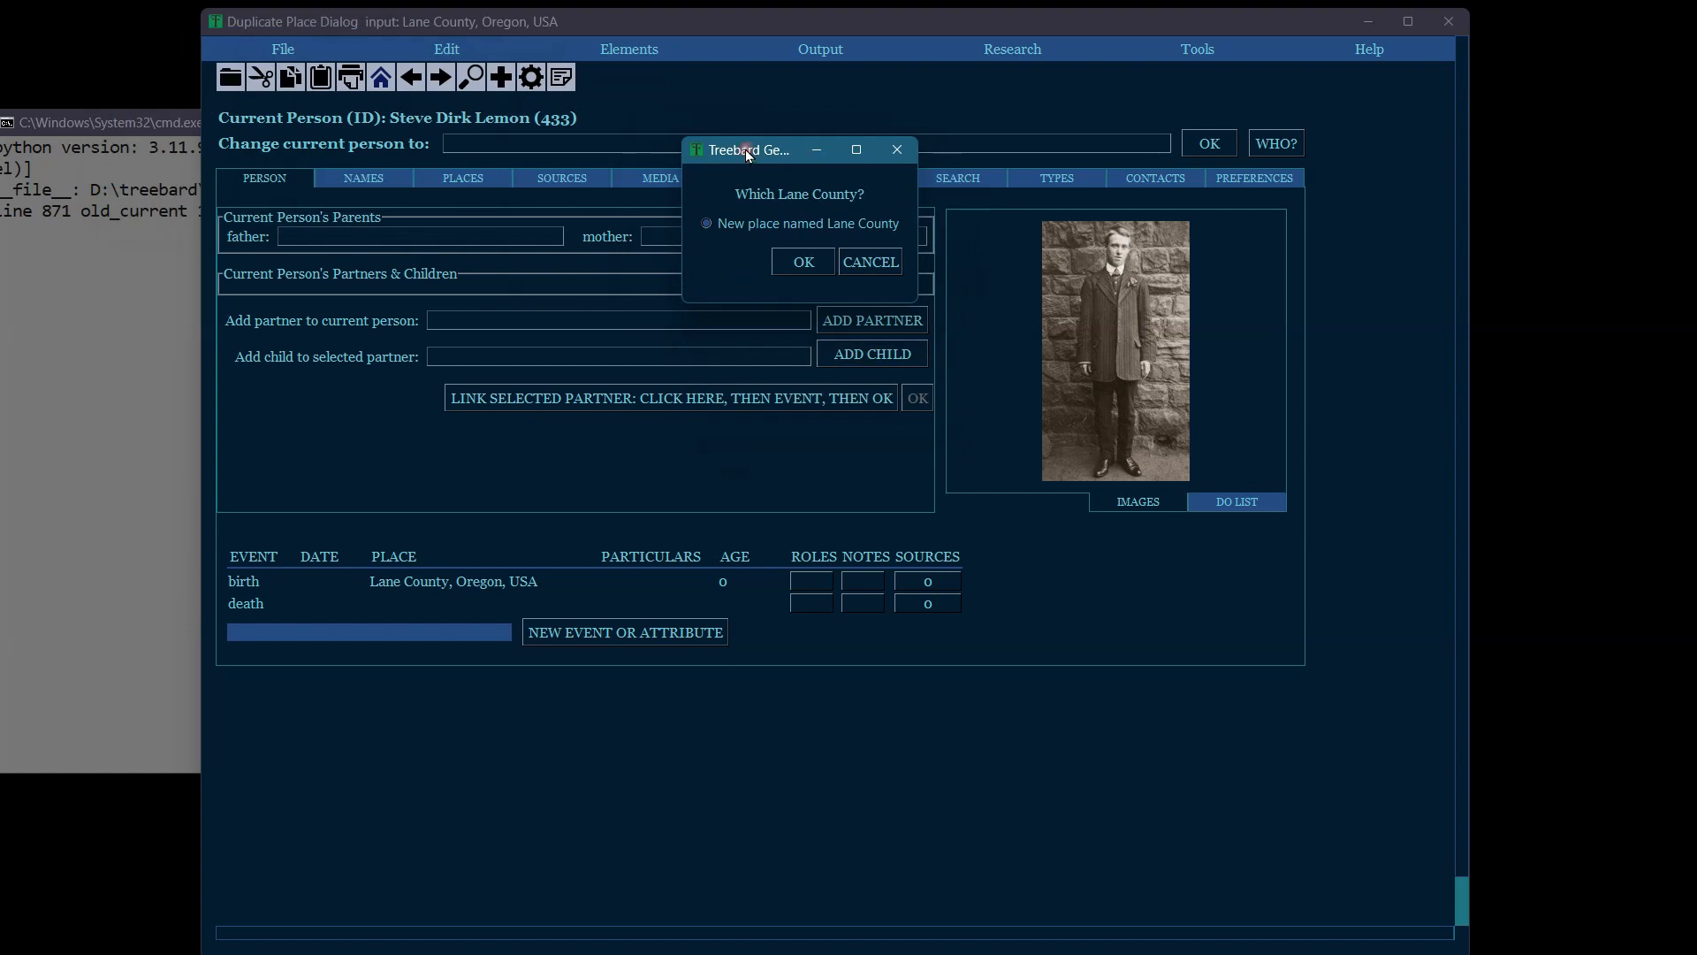
{"action": "mouse_move", "coordinate": [759, 203]}
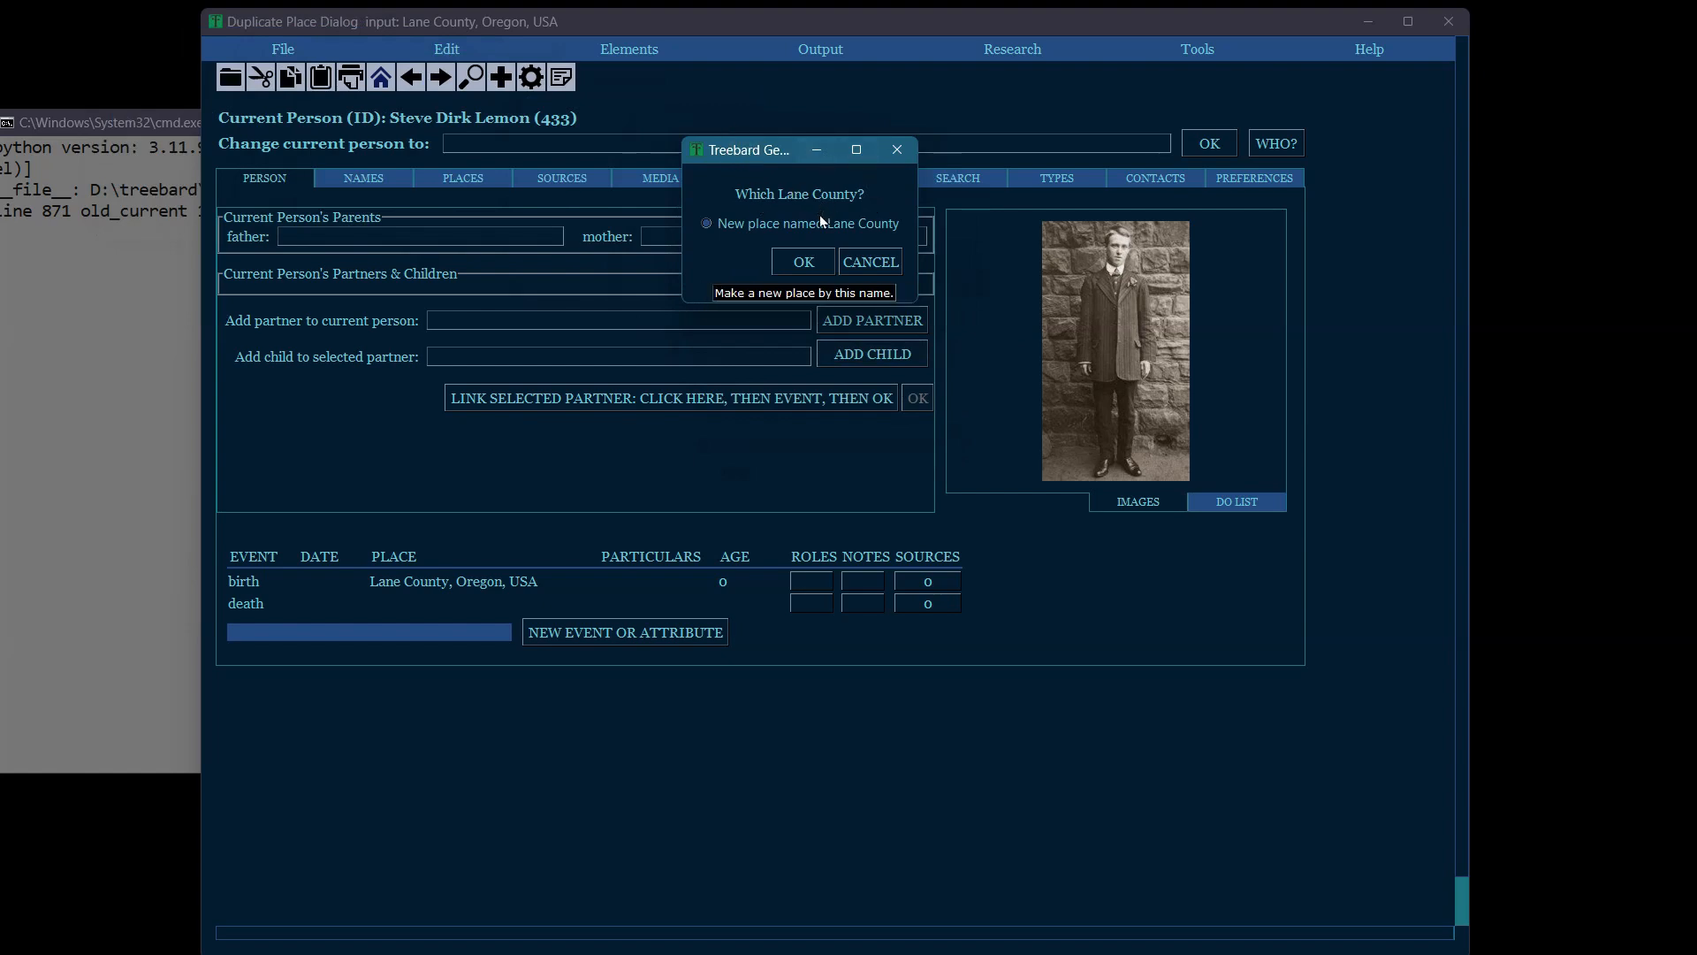
{"action": "left_click", "coordinate": [707, 224]}
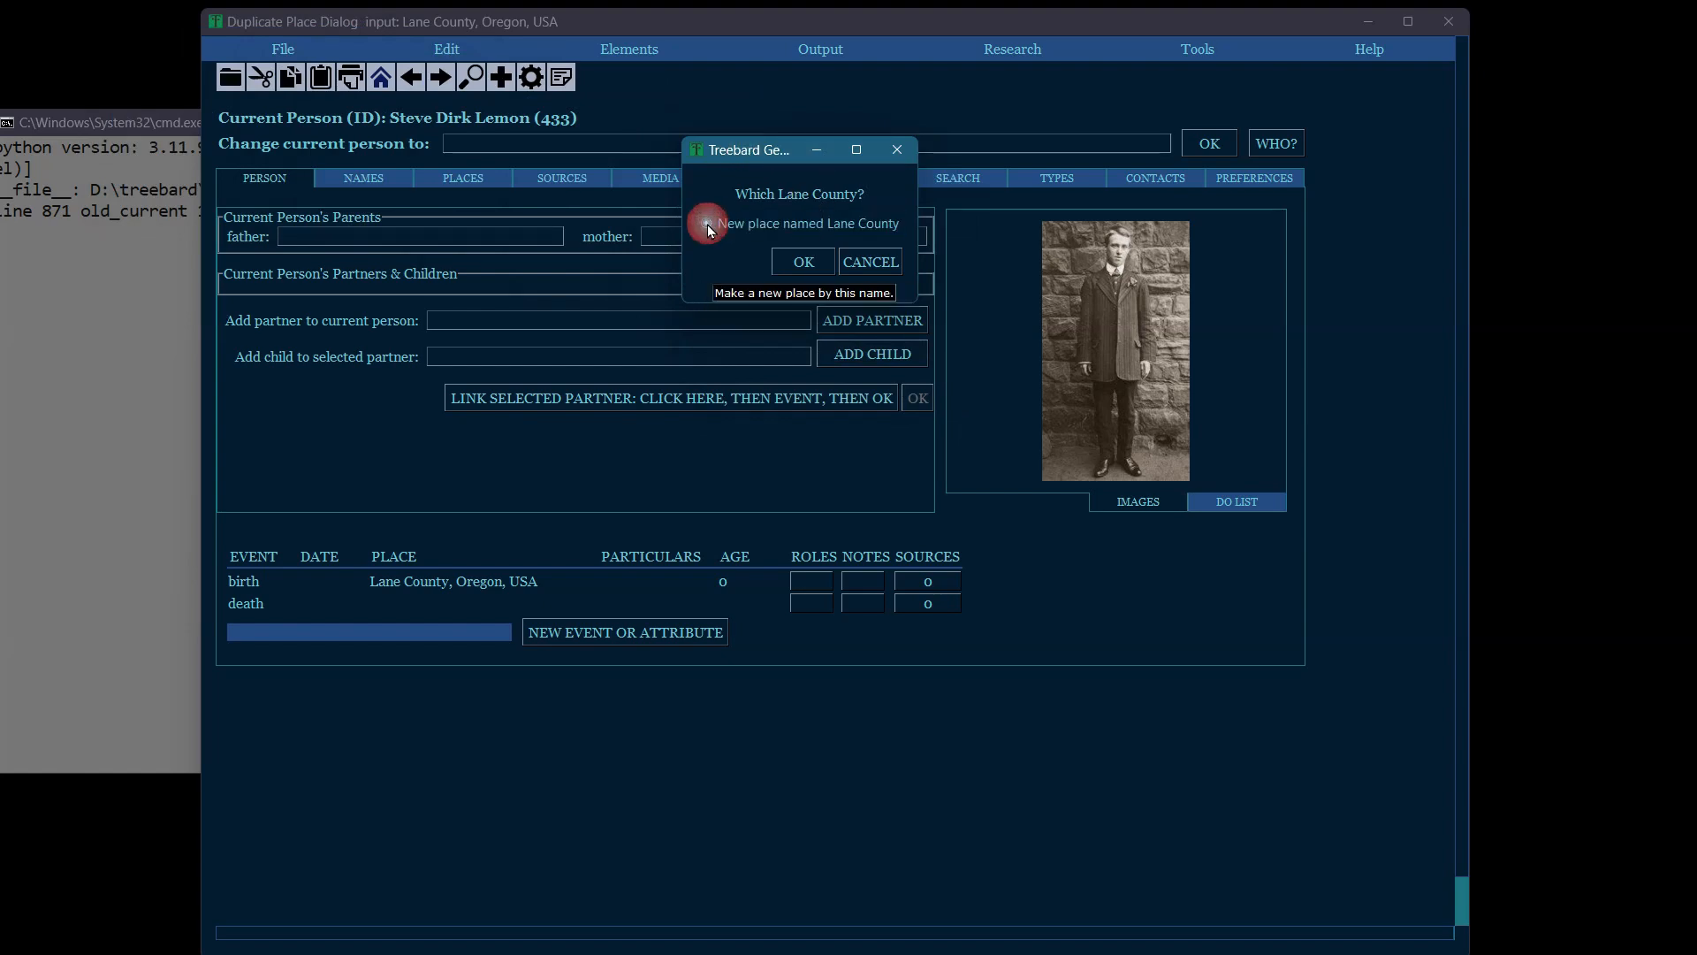
{"action": "left_click", "coordinate": [804, 263]}
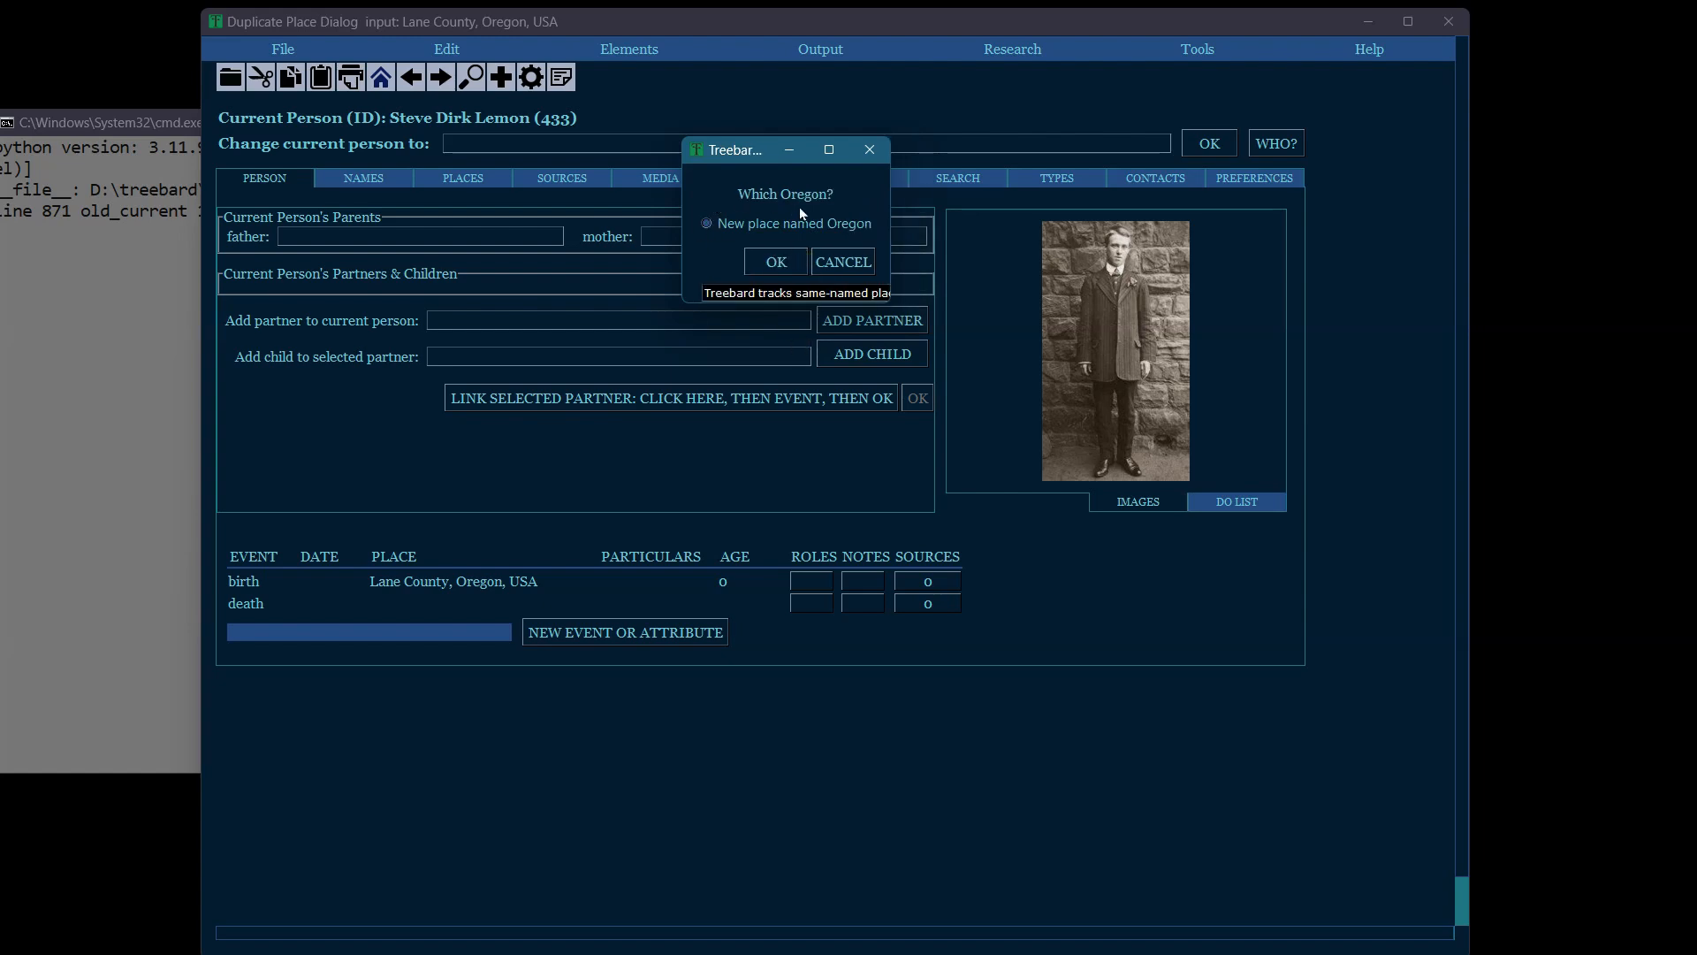
{"action": "left_click", "coordinate": [706, 224]}
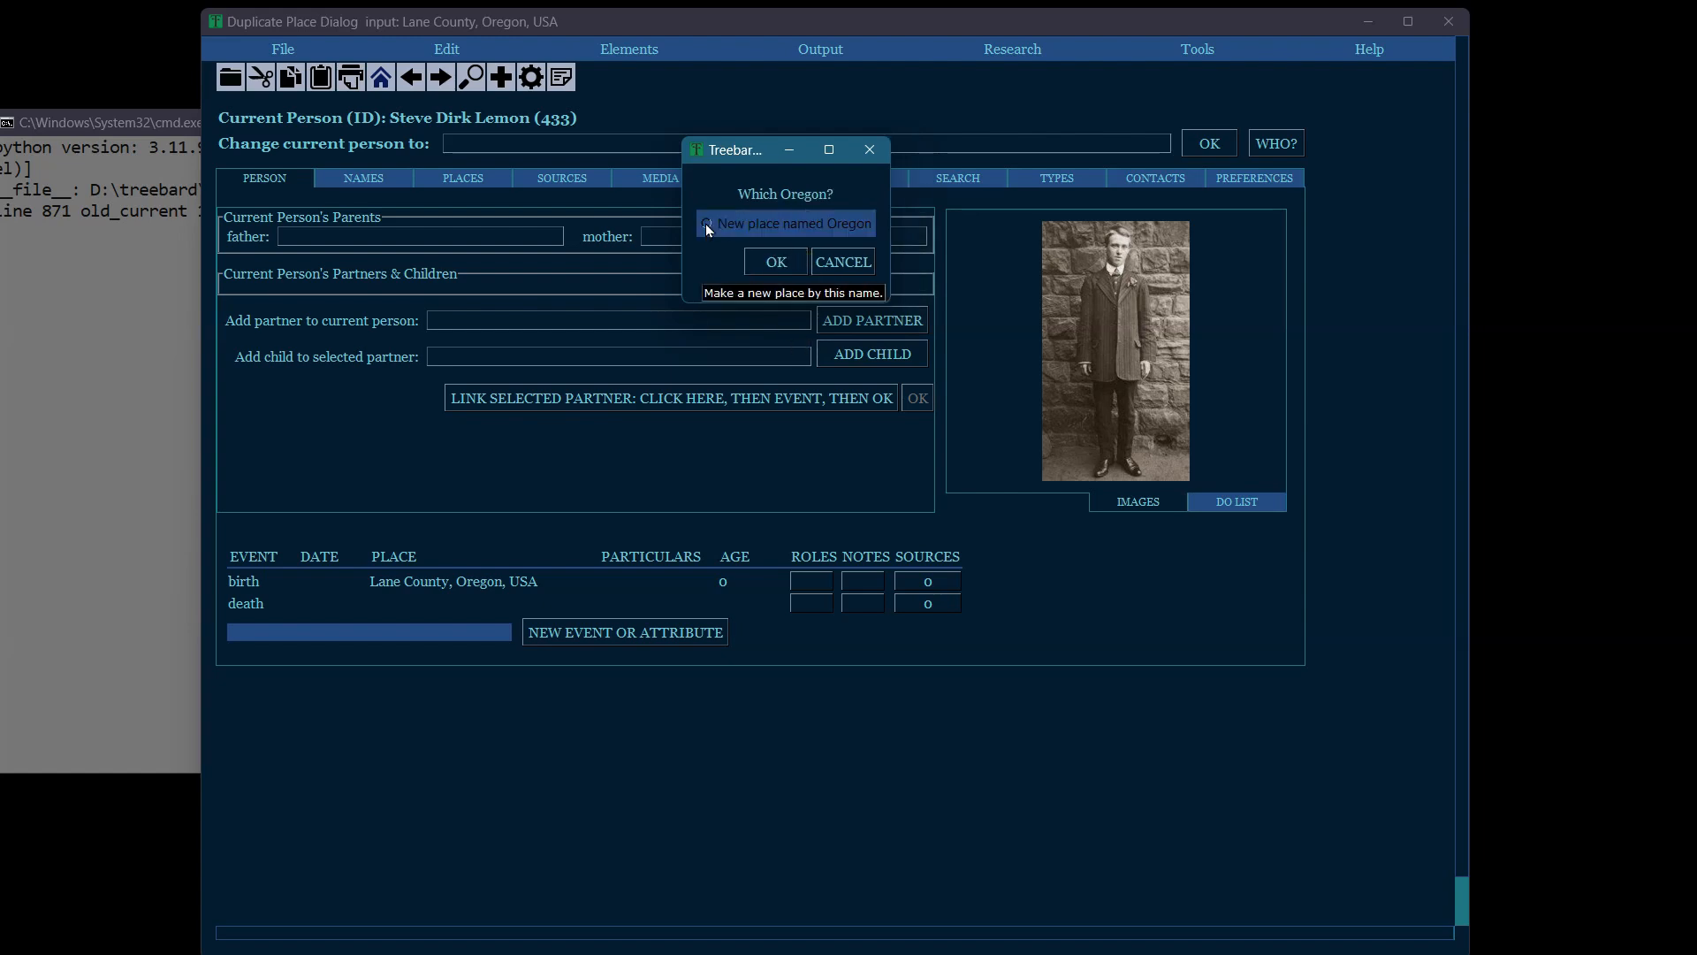
{"action": "left_click", "coordinate": [767, 258]}
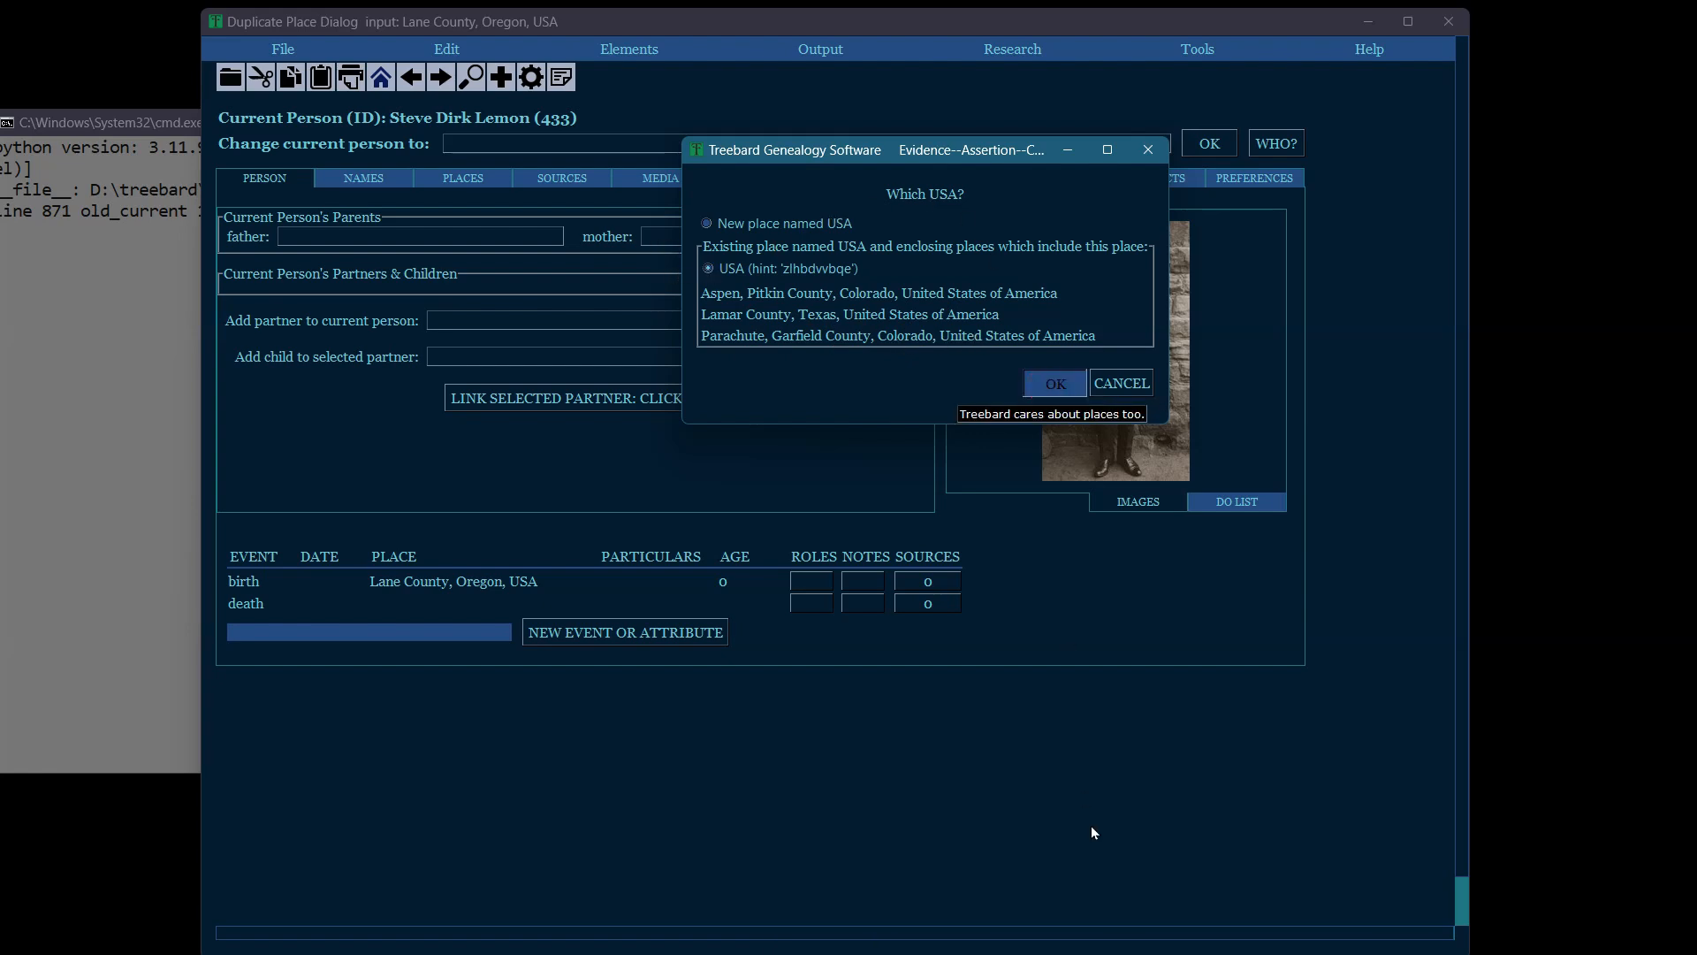
Accept the existing USA for the new birth place and enter the person's approximate date of birth
{"action": "key", "text": "Return"}
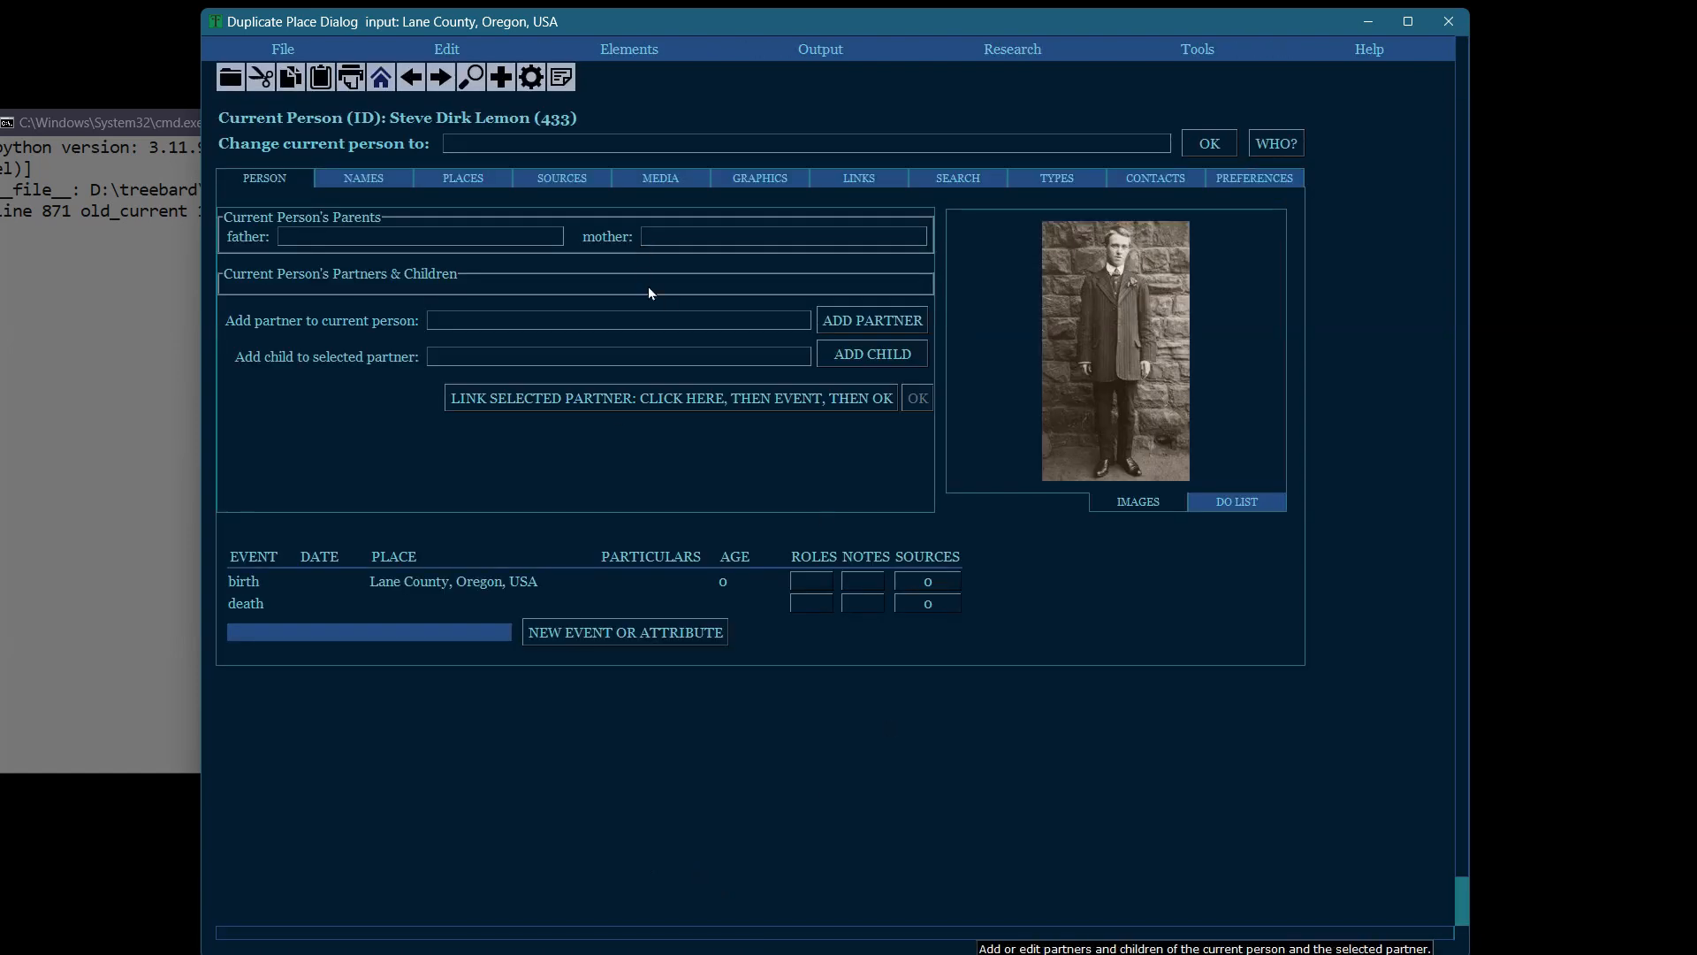
{"action": "left_click", "coordinate": [321, 581]}
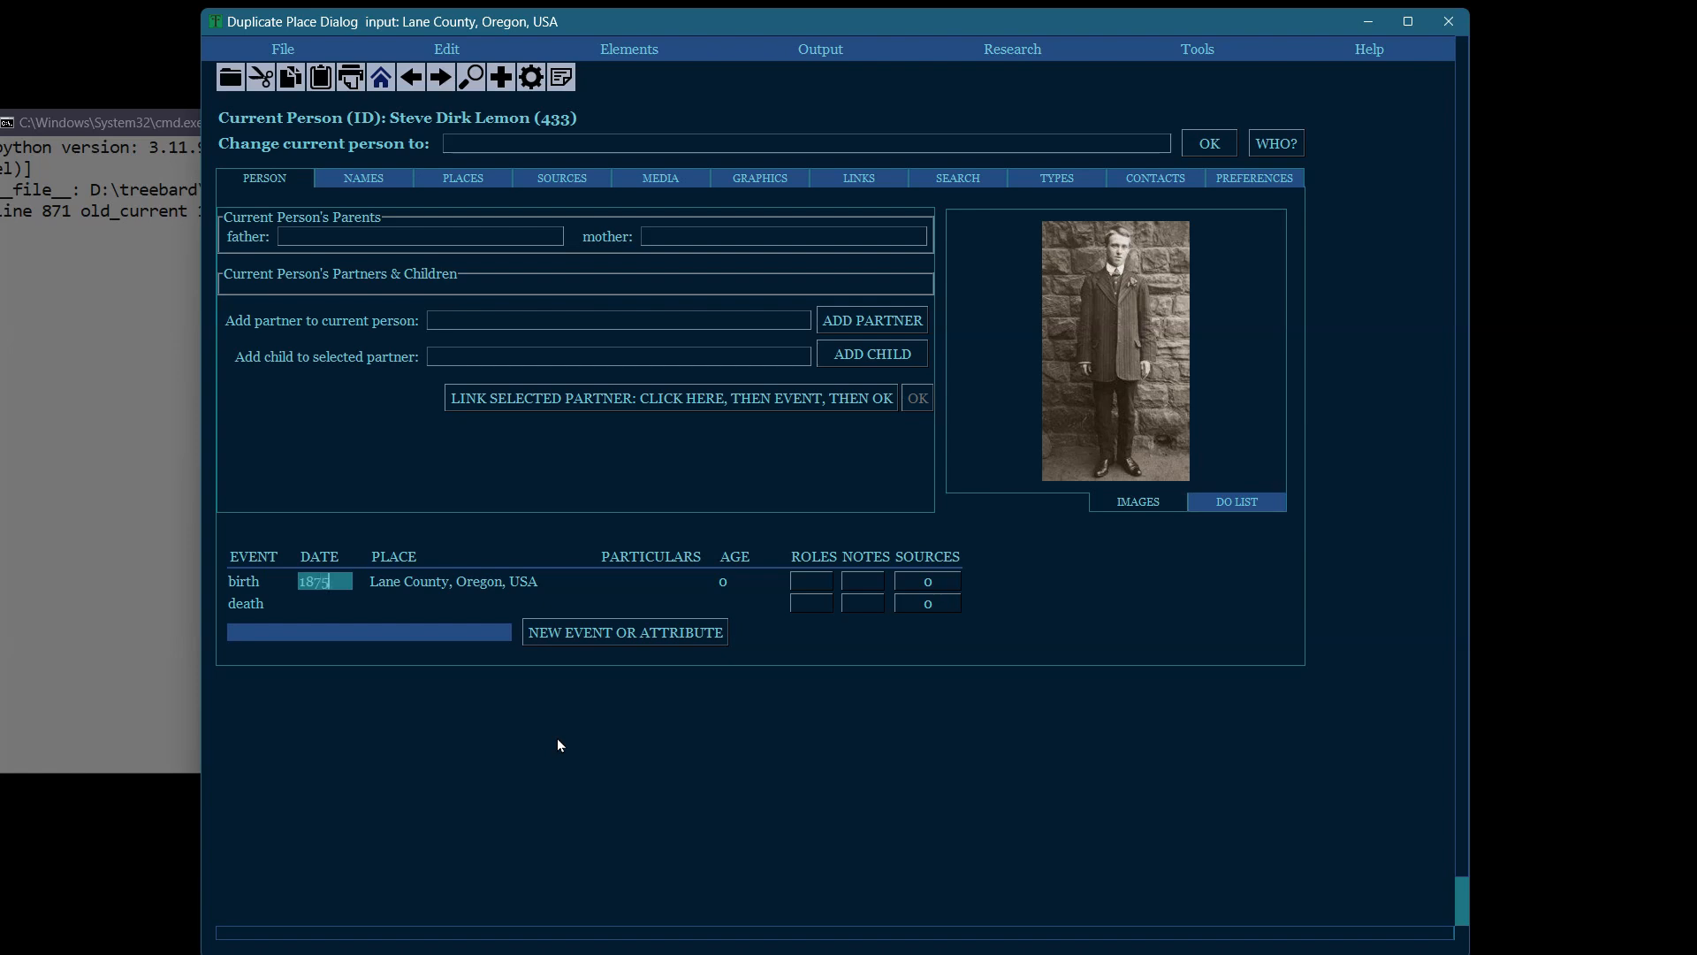
{"action": "type", "text": "mar"}
{"action": "type", "text": "13"}
{"action": "type", "text": "abt"}
{"action": "type", "text": " 13"}
{"action": "key", "text": "Tab"}
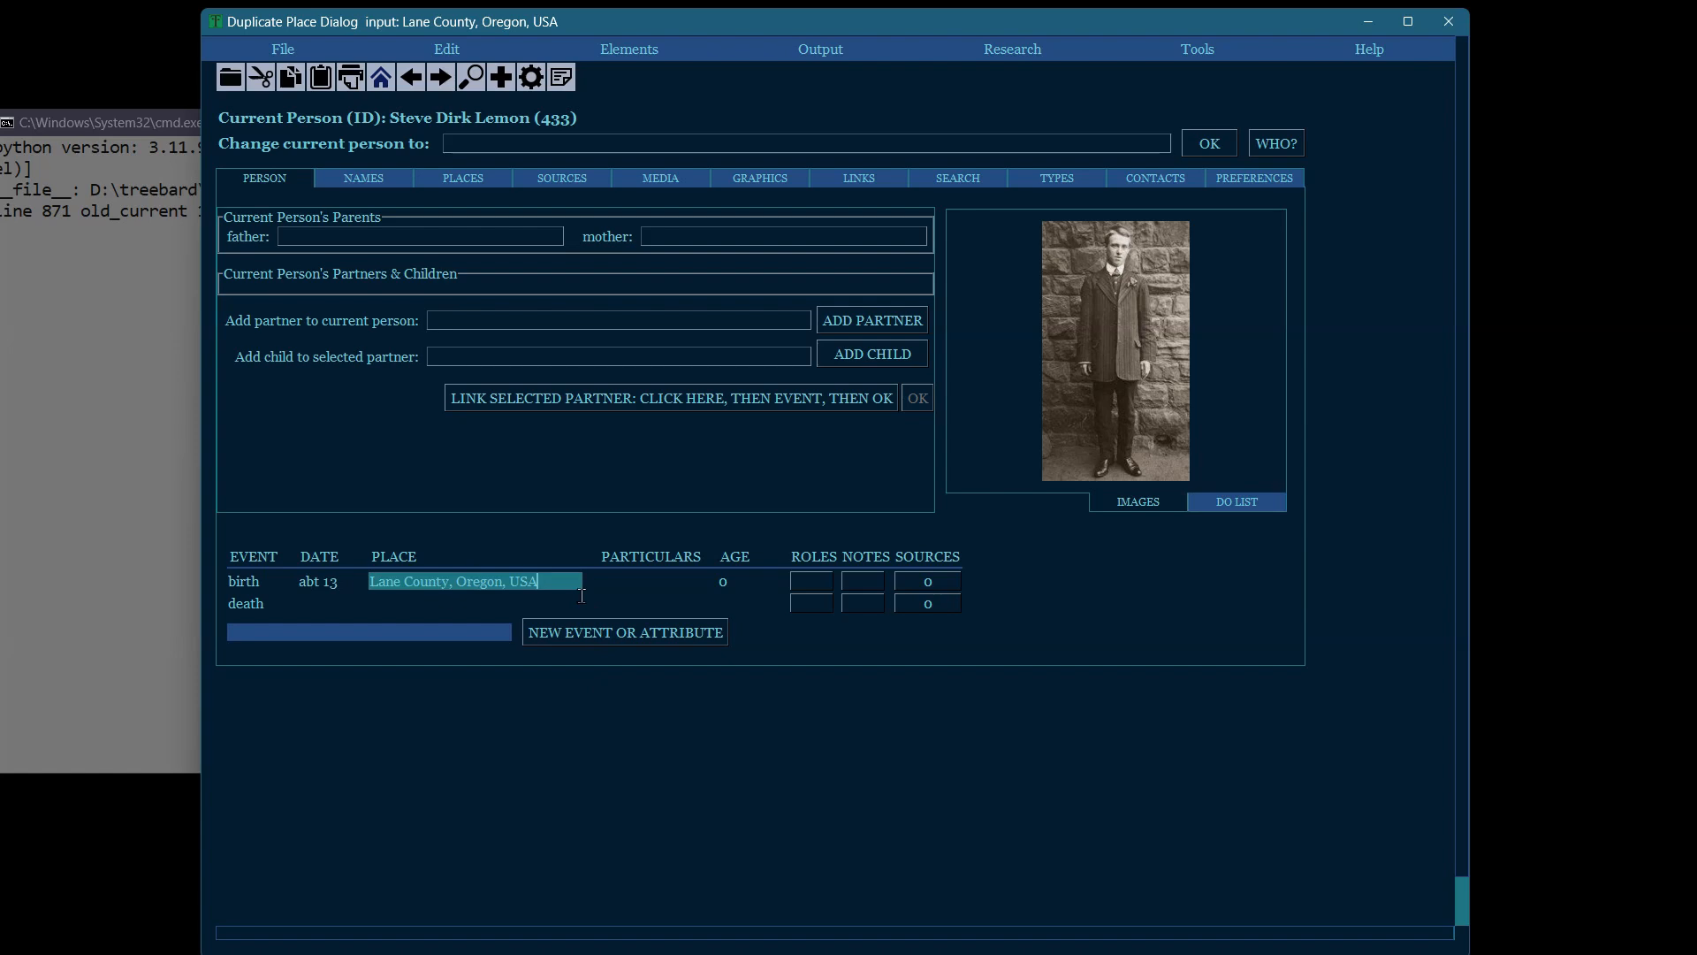
{"action": "key", "text": "ctrl+s"}
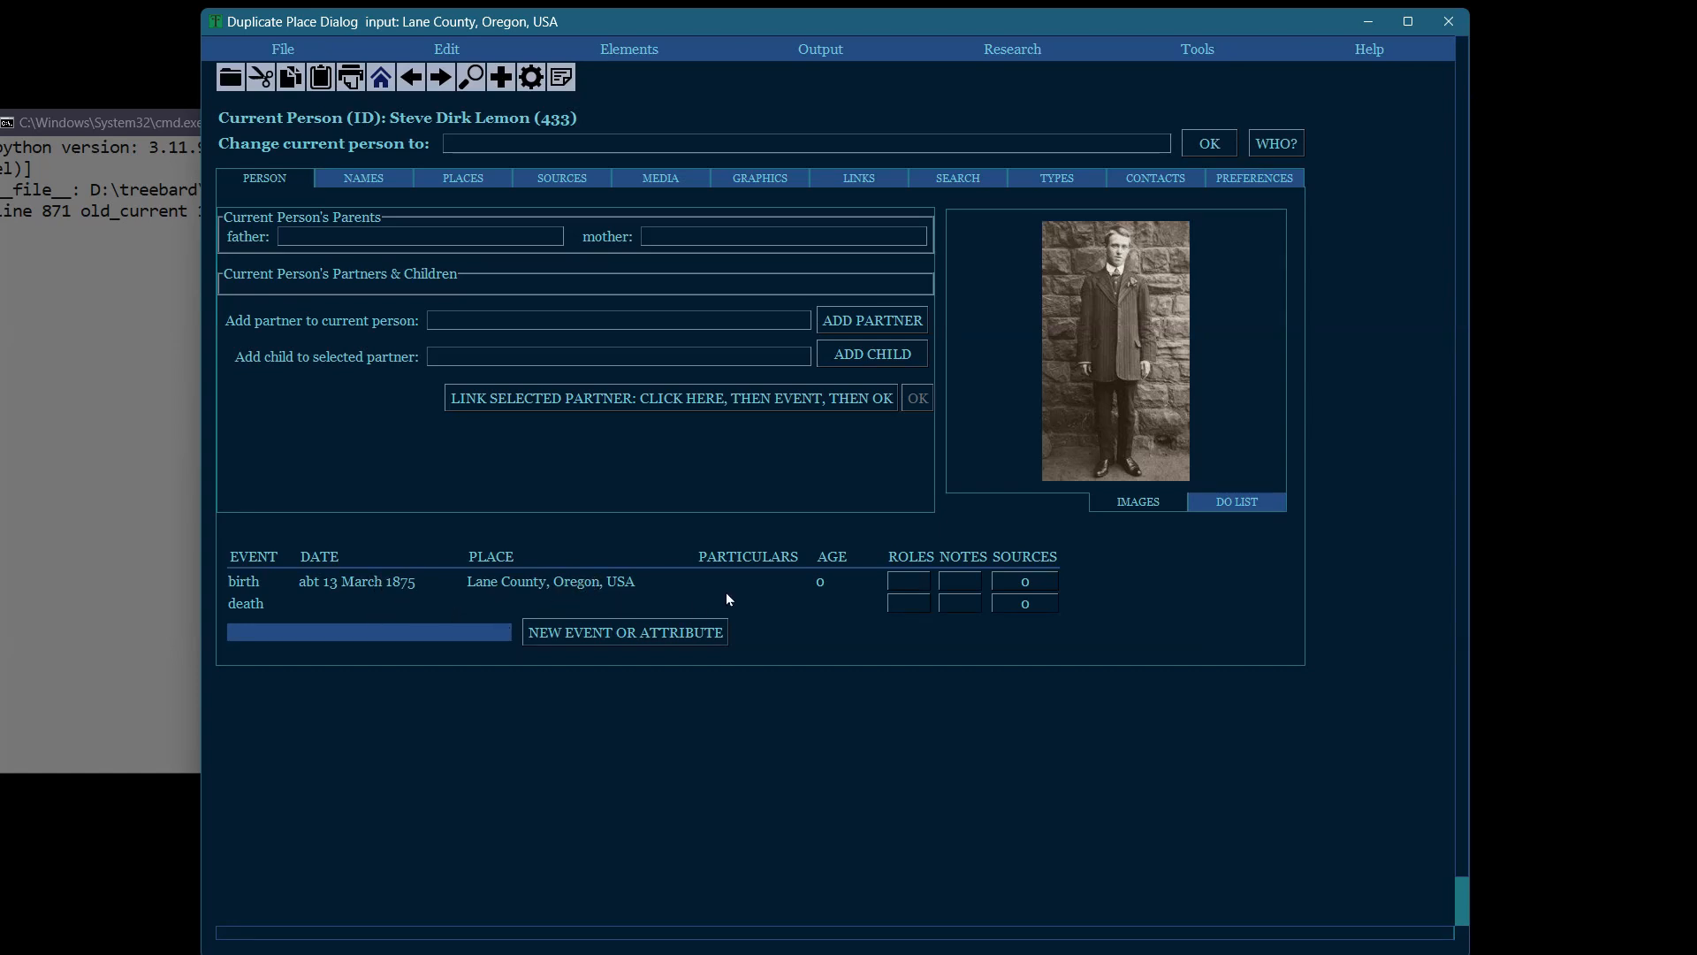
Fill the death event's place with a long comma-separated chain of placeholder names starting with "asdfasdf, asdfasdfasdf, asdfgafdgfg"
{"action": "left_click", "coordinate": [539, 579]}
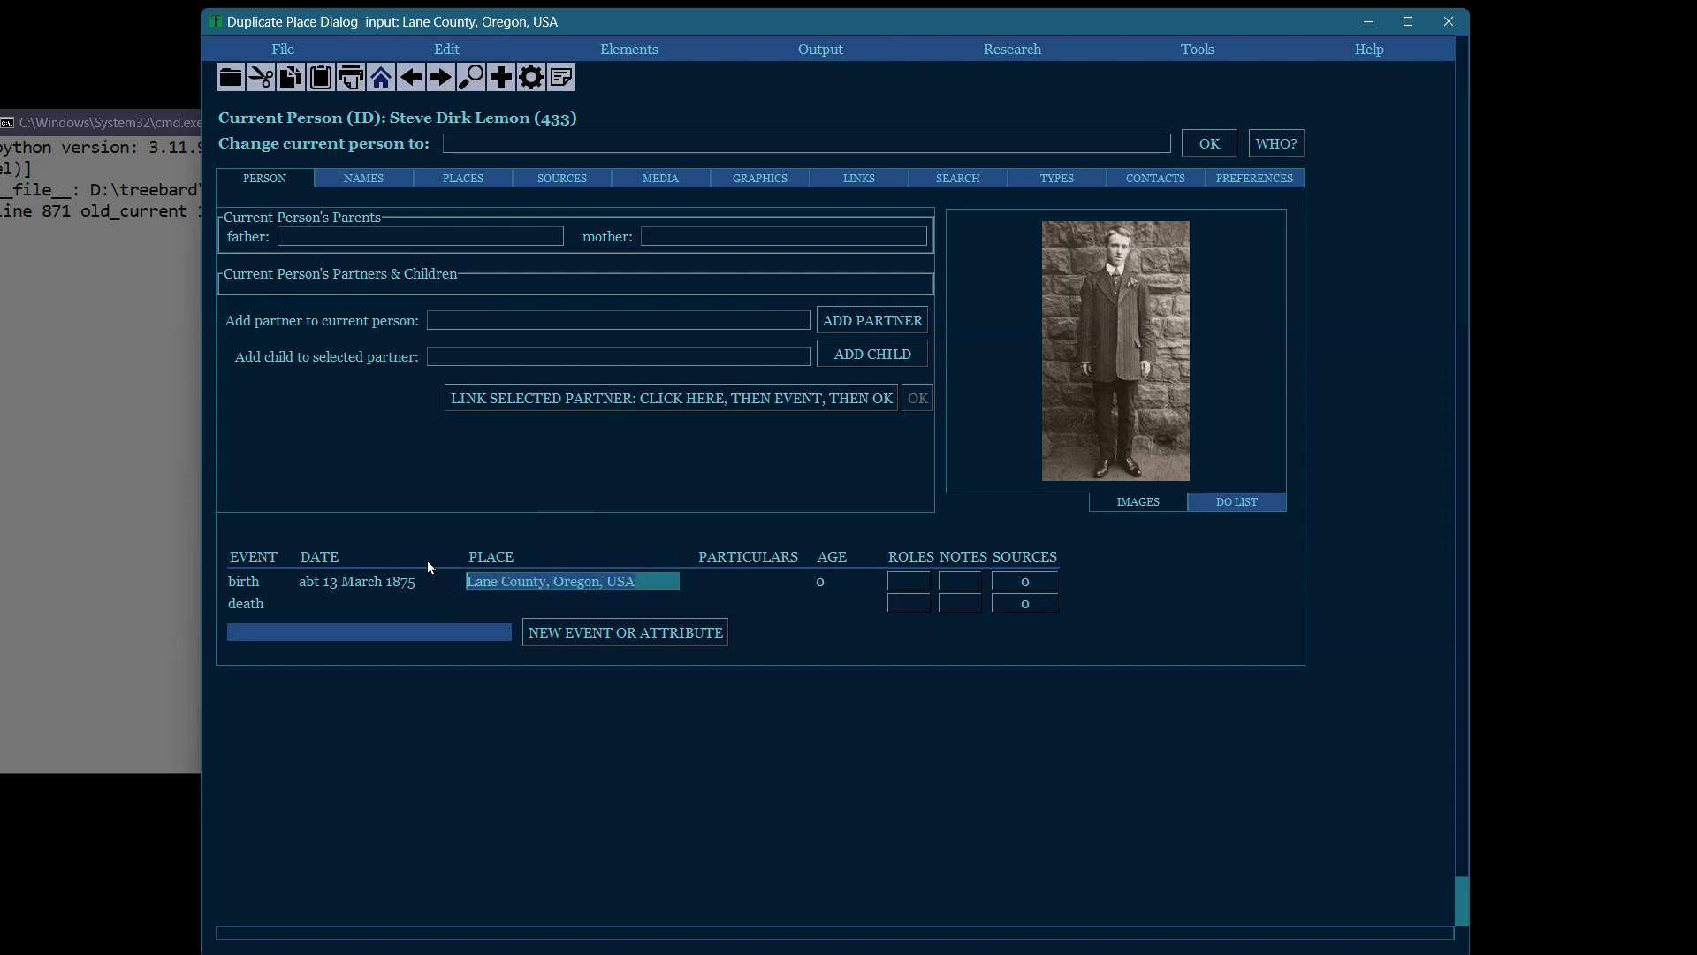
{"action": "left_click", "coordinate": [499, 600]}
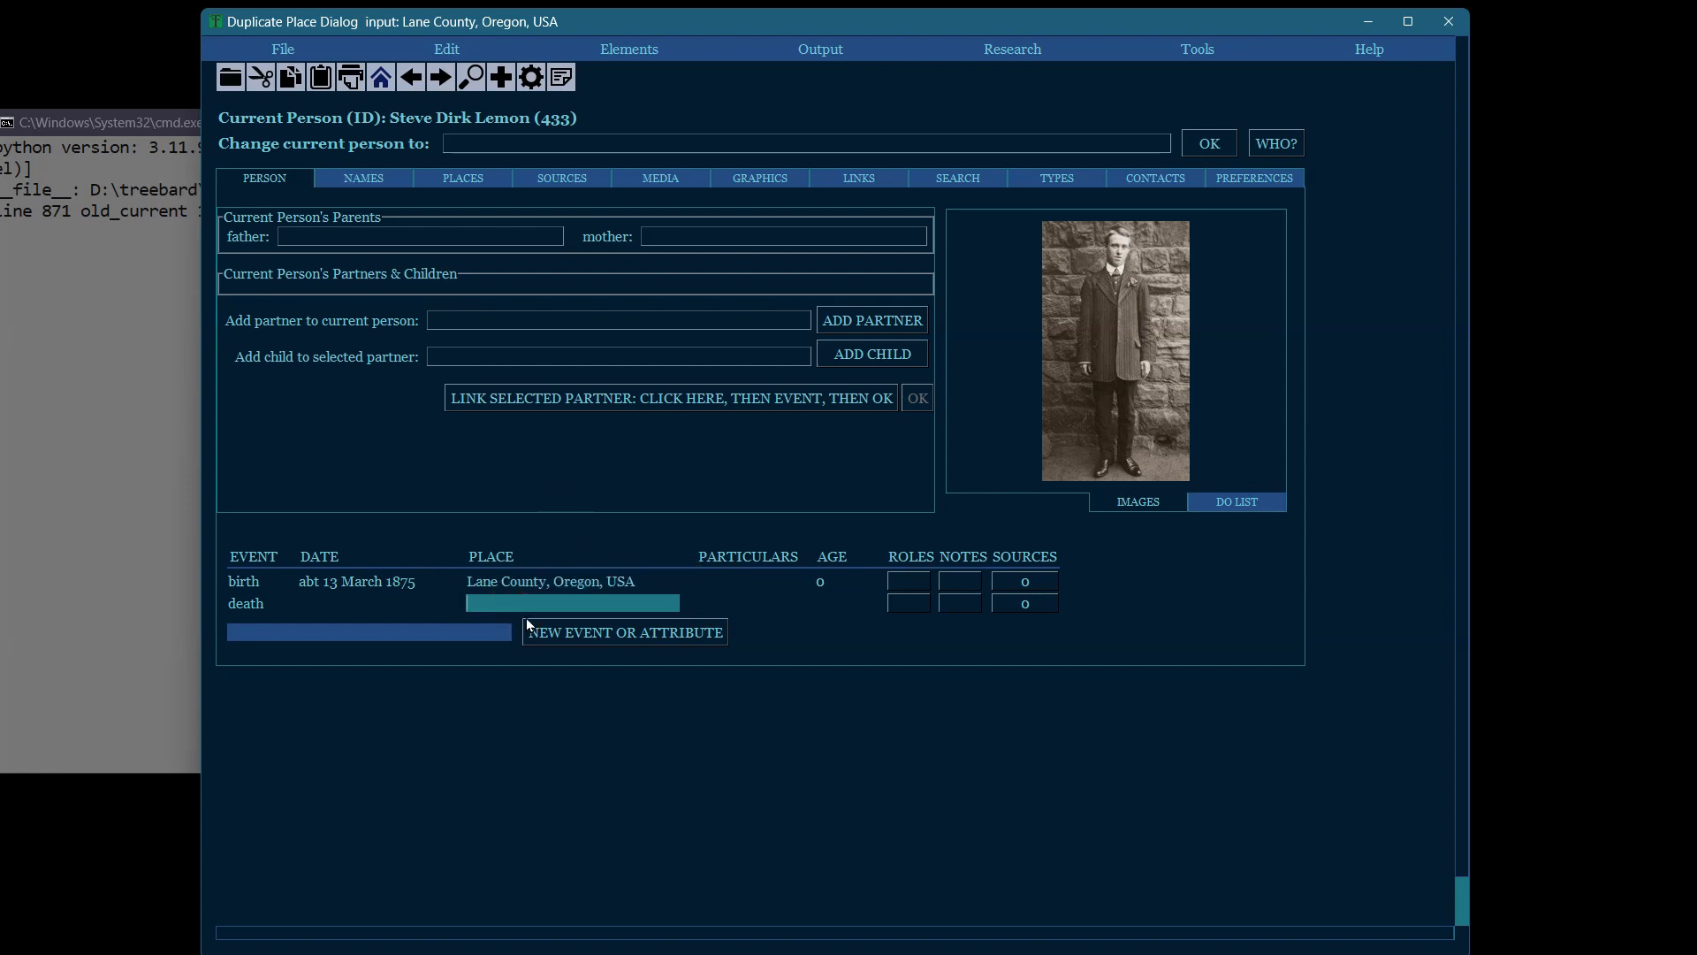
{"action": "type", "text": "asdfasdf, asdfasdfasdf, asdfgafdgfg, ;oad"}
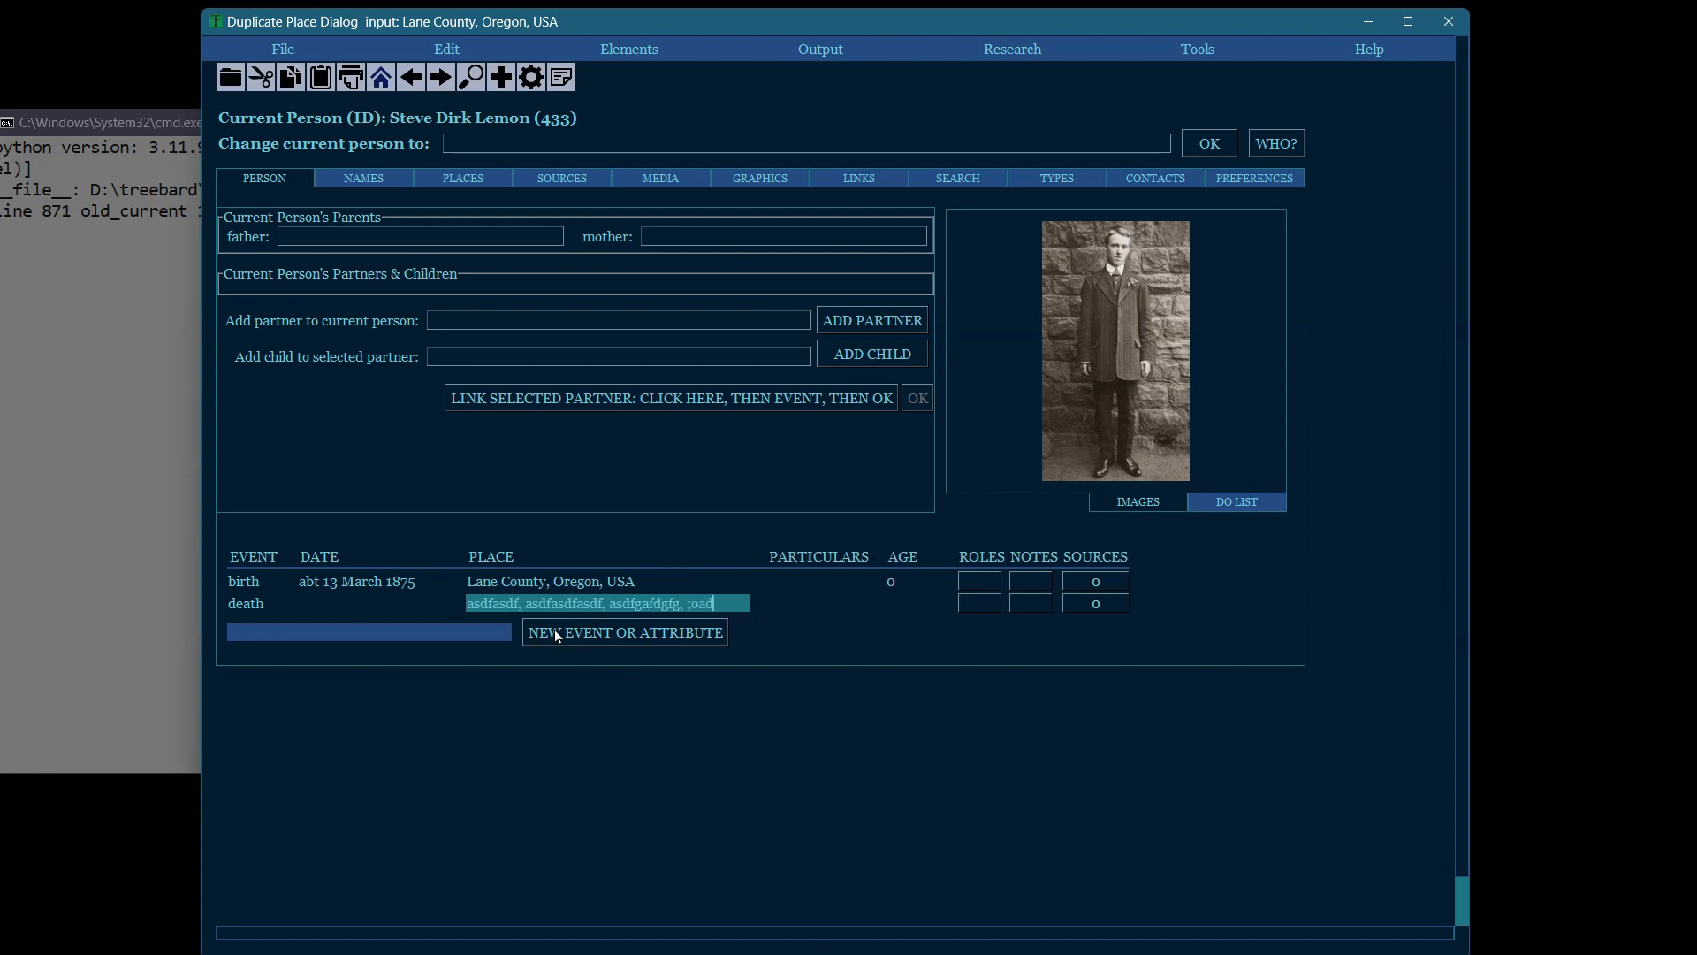
{"action": "type", "text": "sg,asasdfasdf,"}
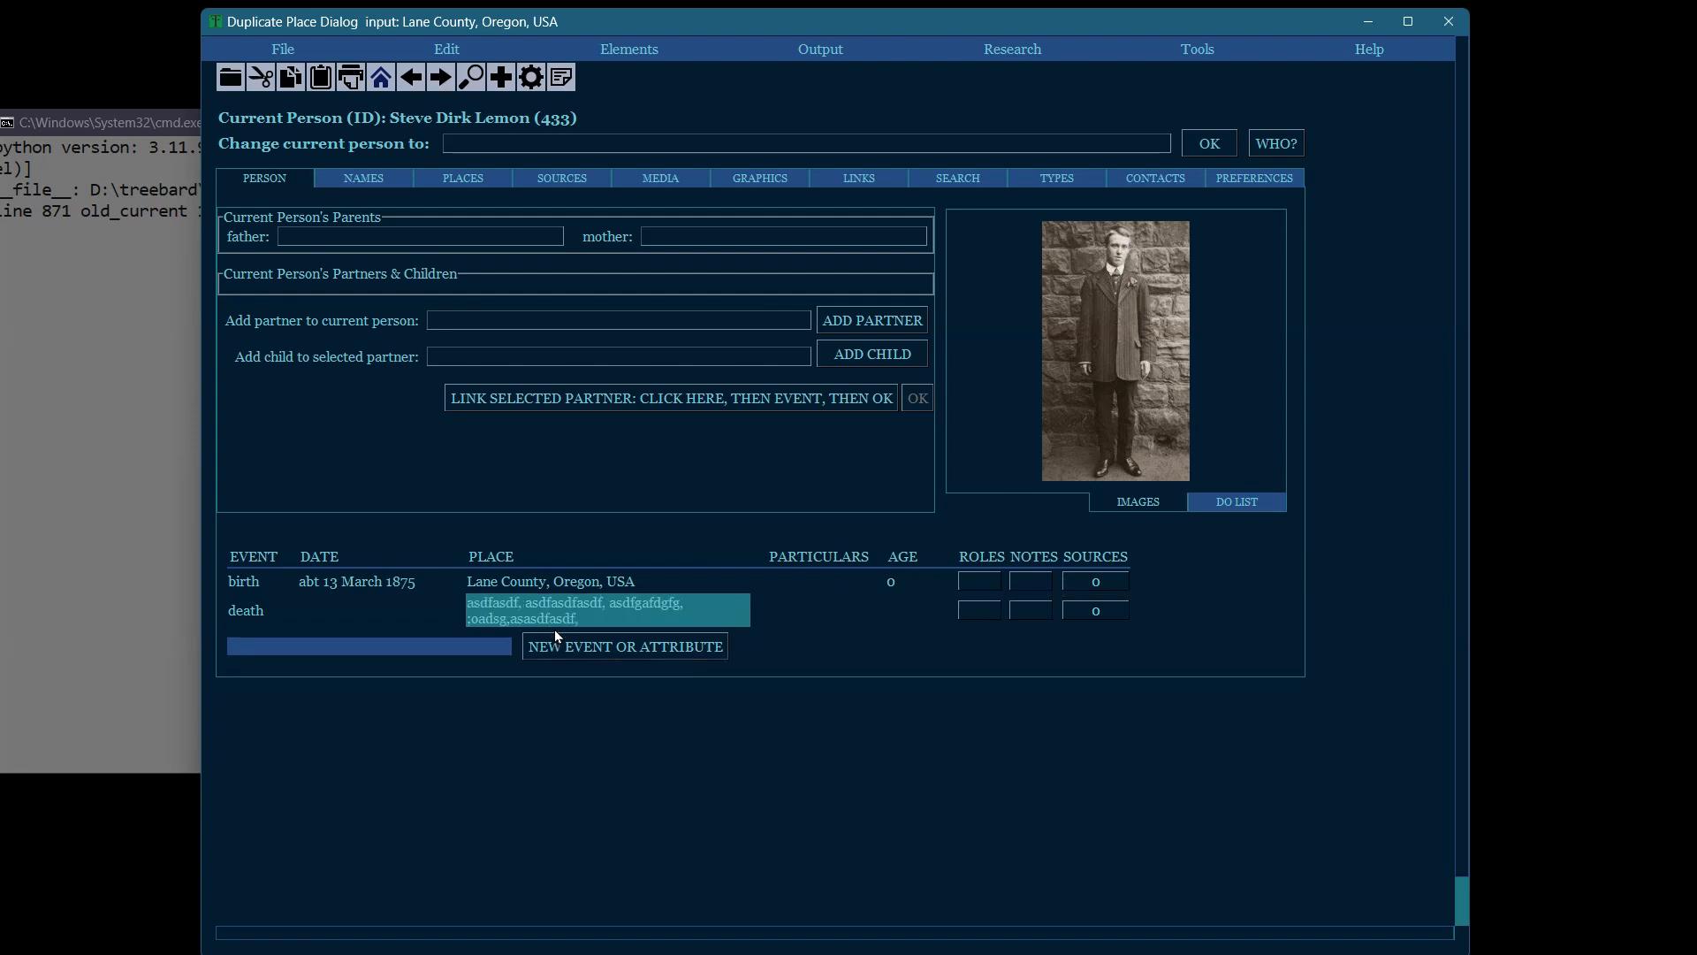
{"action": "type", "text": " asdfasdfasdf, asdfasdf, asdfasdf"}
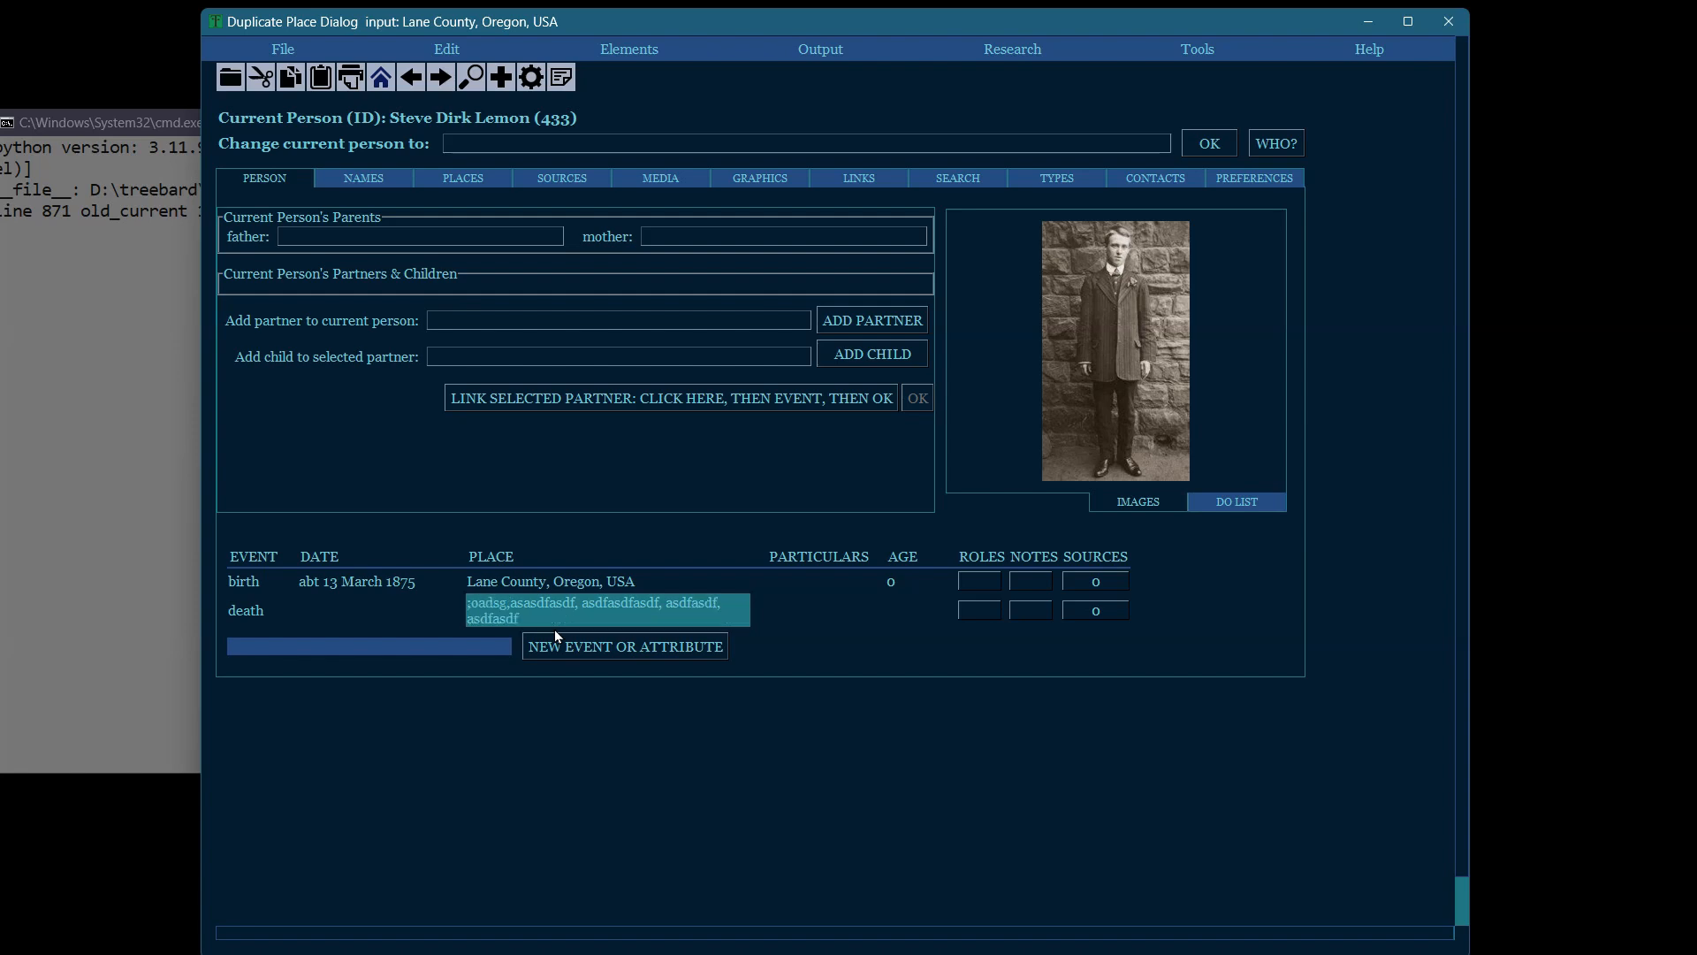
{"action": "type", "text": "asdfasdf, asdfasdfasdf, asdfgafdgfg,"}
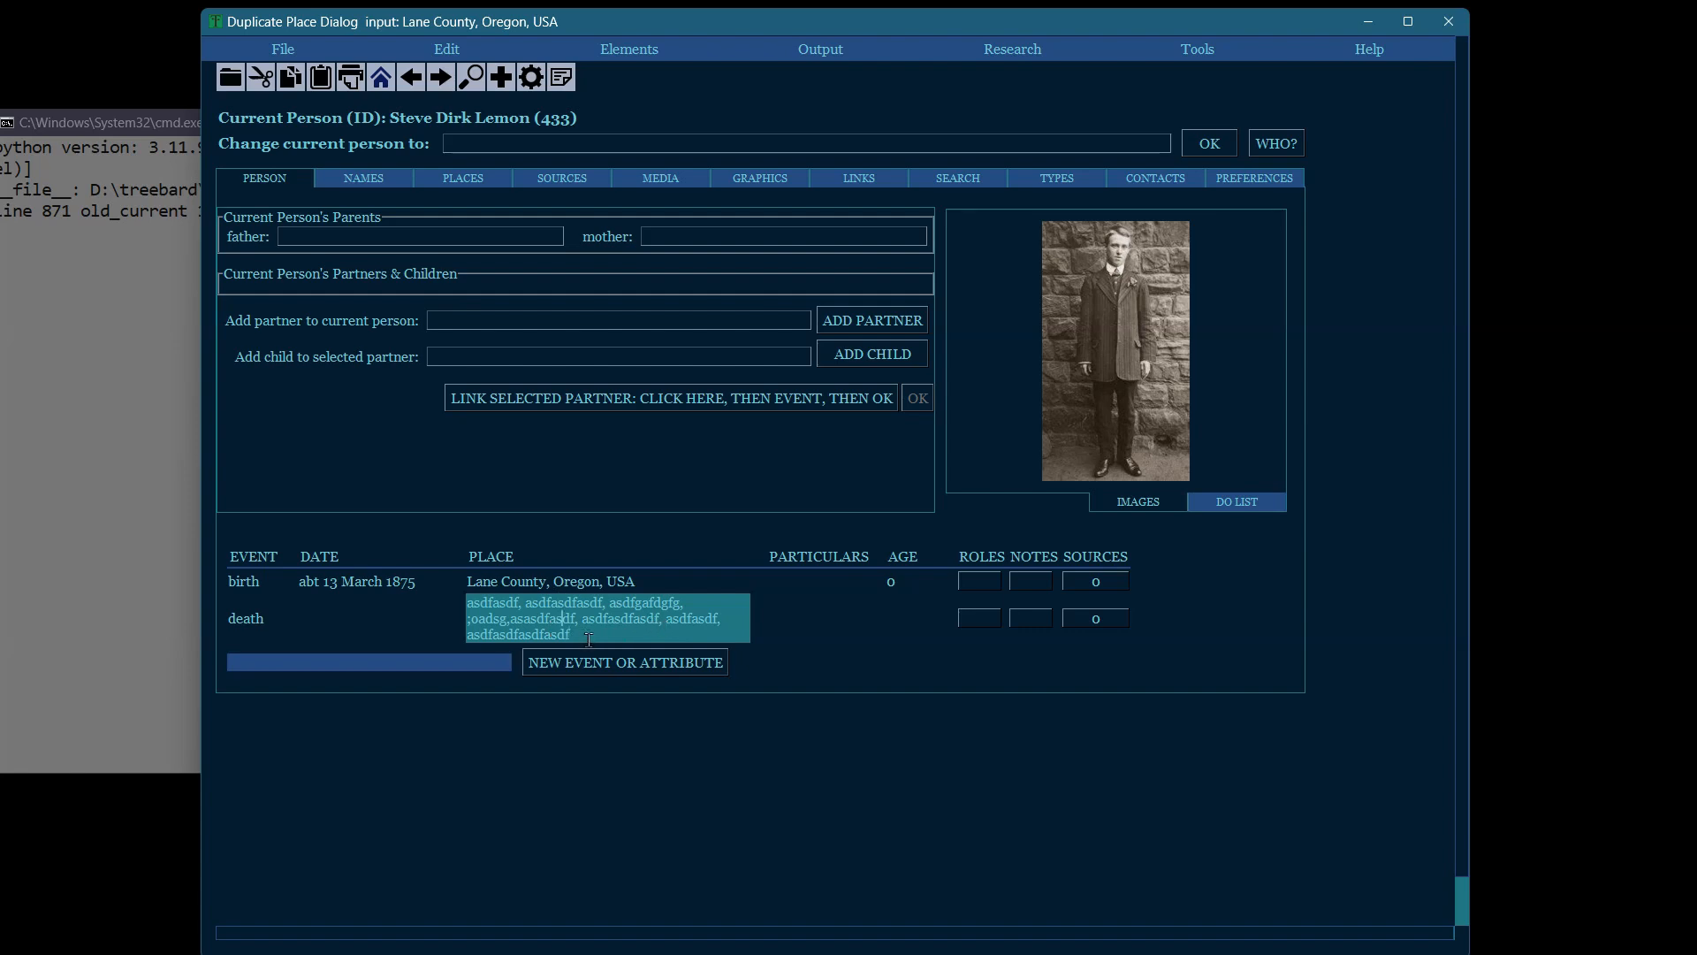
Erase the placeholder text from the death event's place and commit the empty cell
{"action": "left_click_drag", "start_coordinate": [588, 638], "coordinate": [427, 584]}
{"action": "key", "text": "BackSpace"}
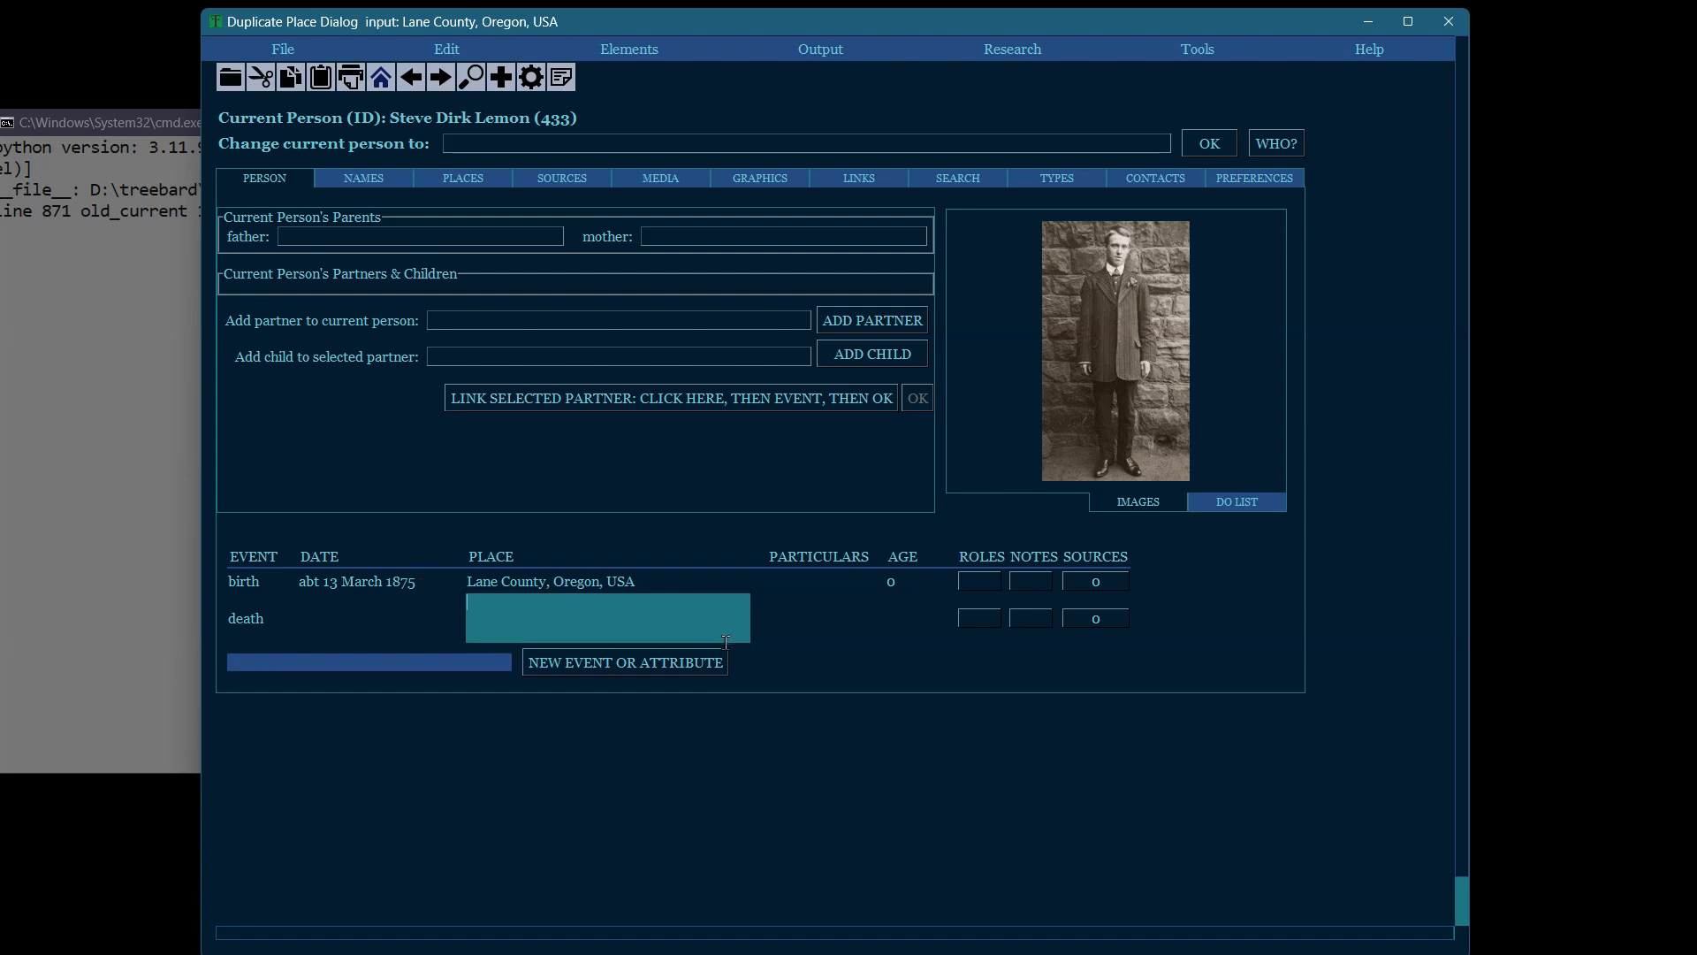
{"action": "key", "text": "Tab"}
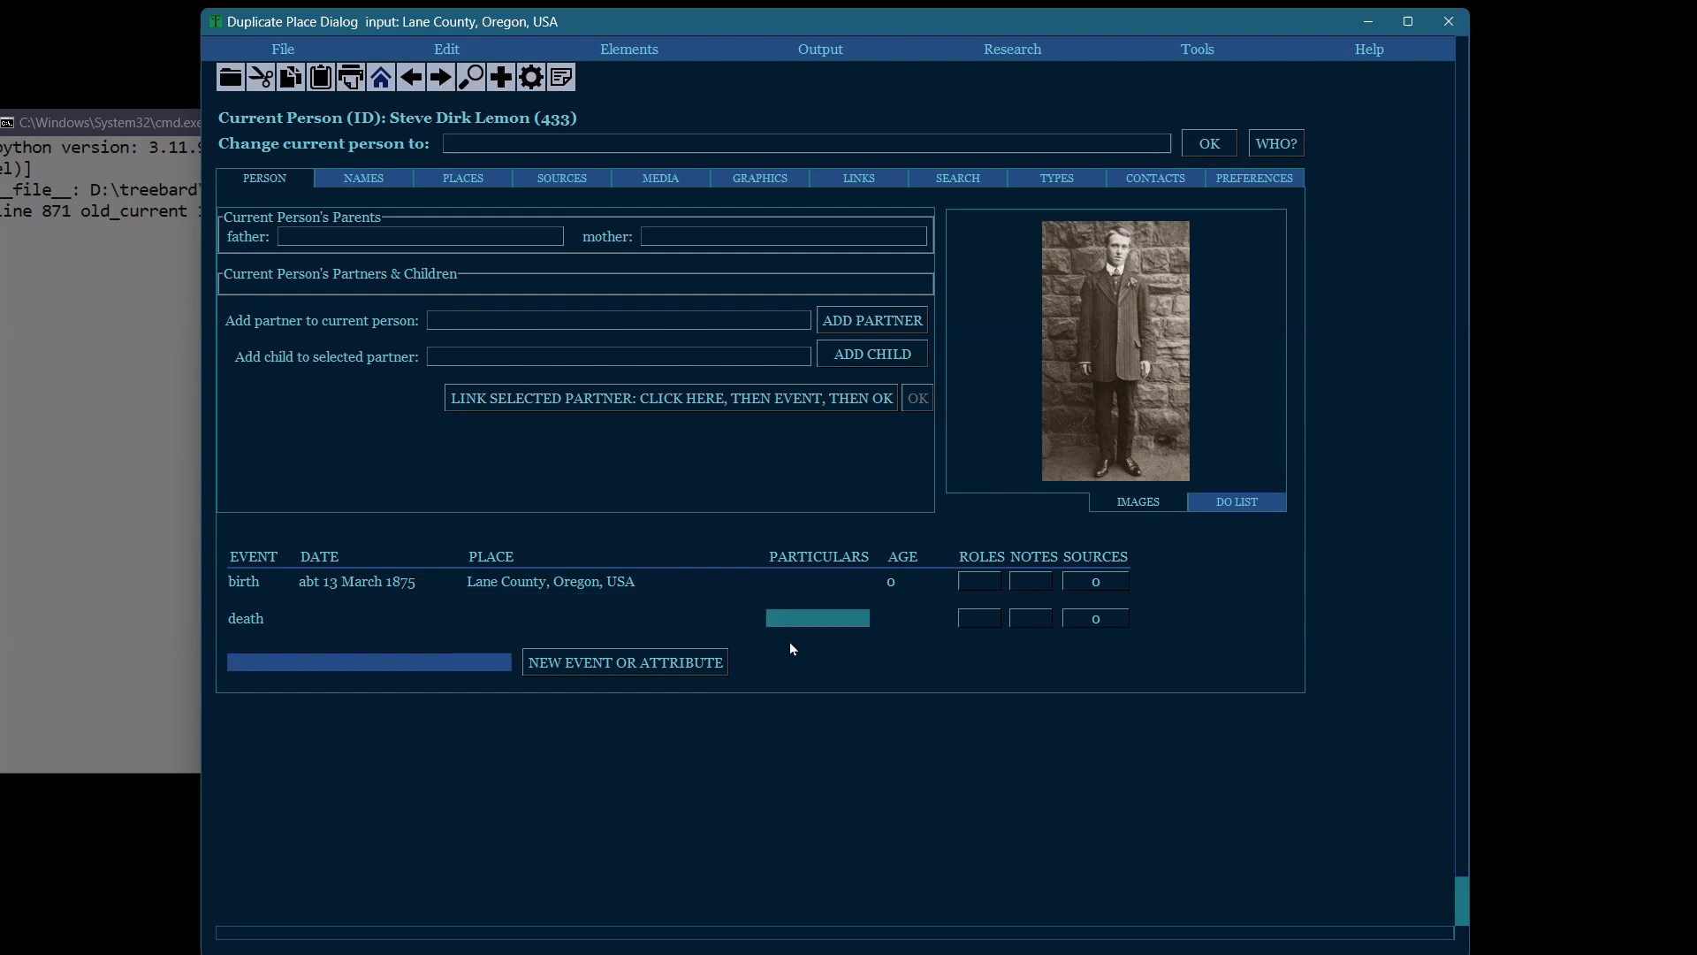
{"action": "left_click", "coordinate": [525, 610]}
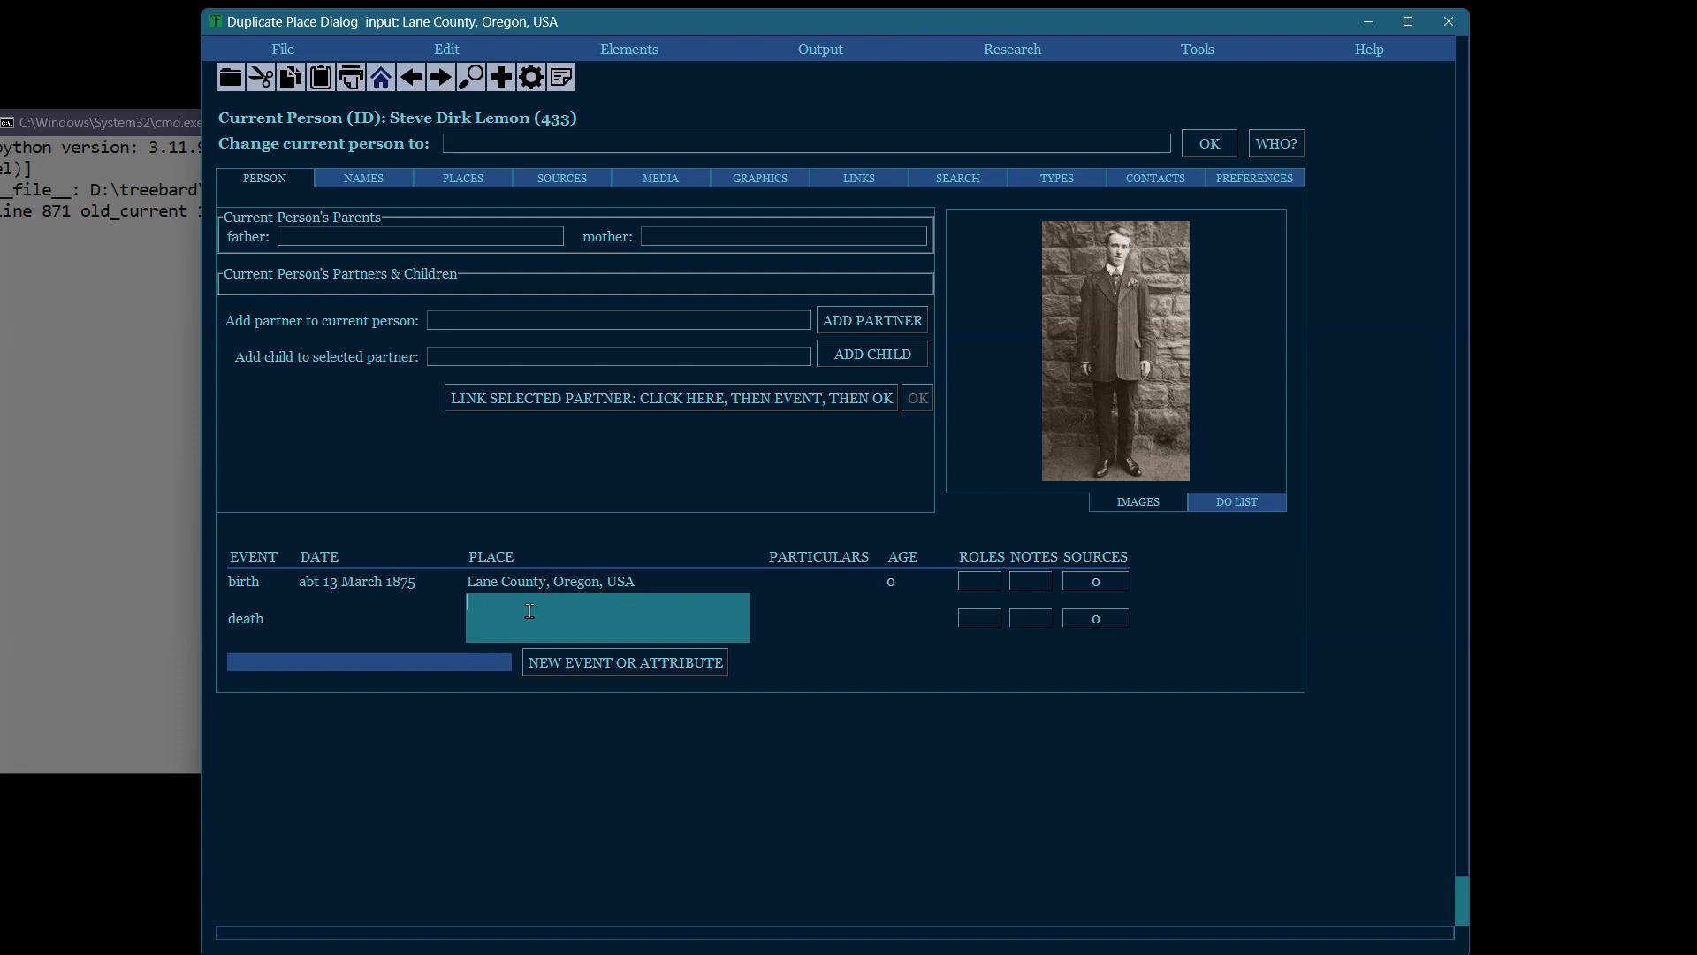
{"action": "key", "text": "Tab"}
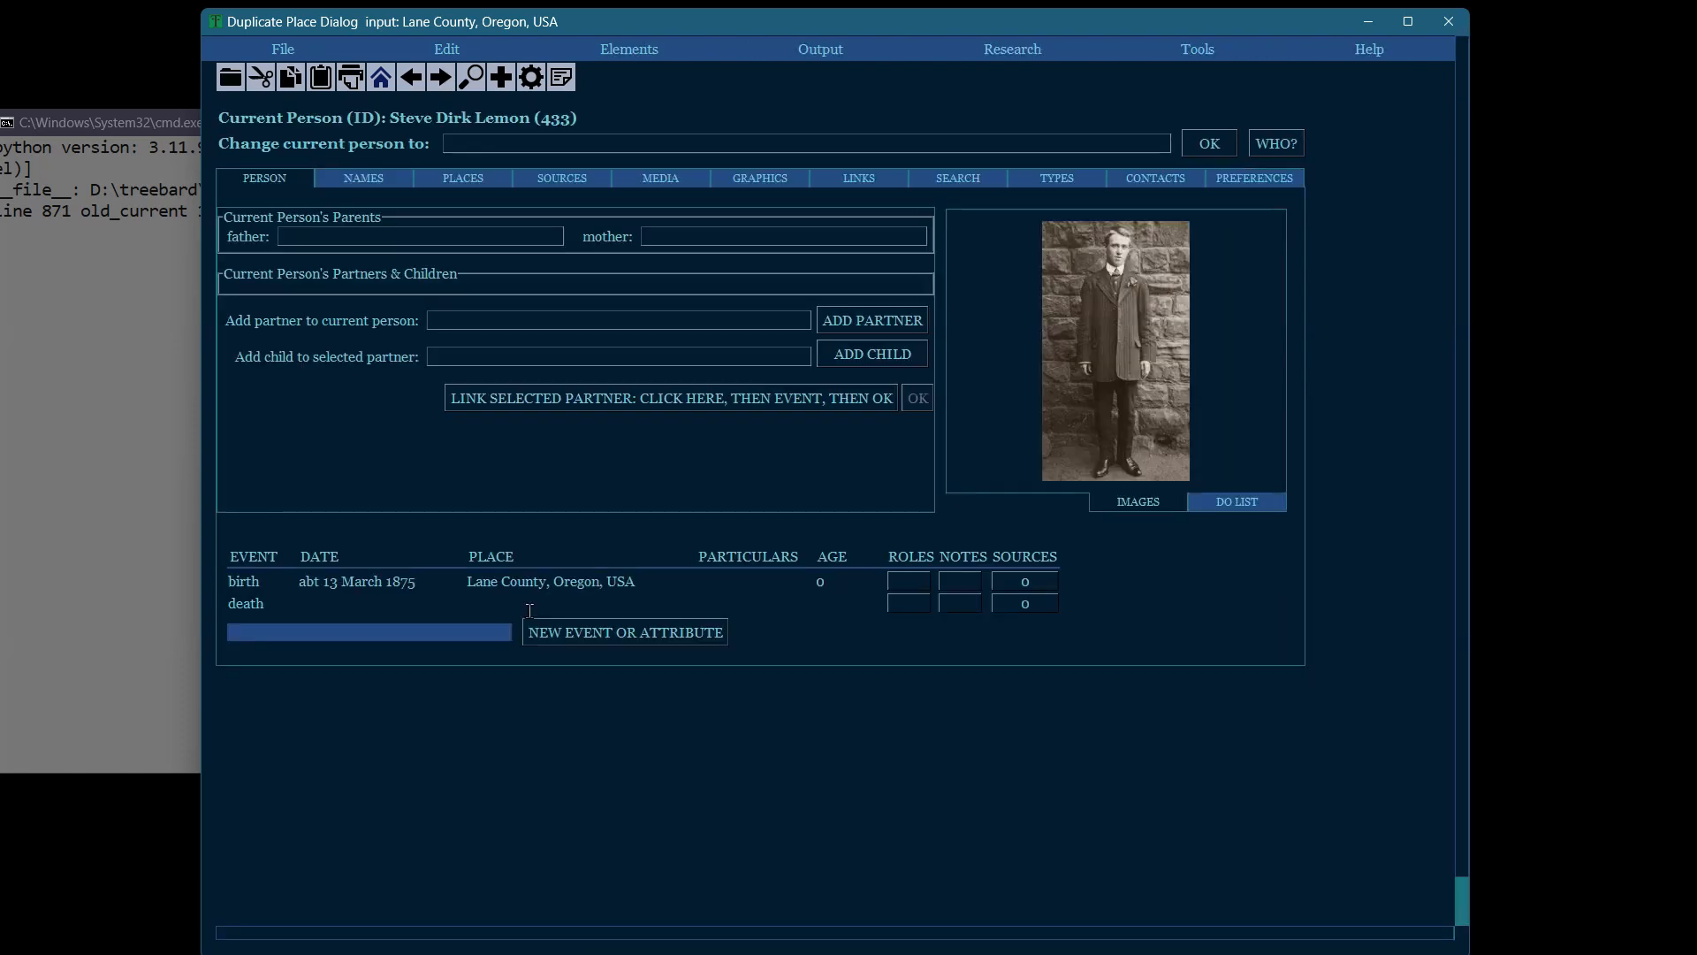
View the prioritized to-do list and return to the current person's image
{"action": "left_click", "coordinate": [517, 605]}
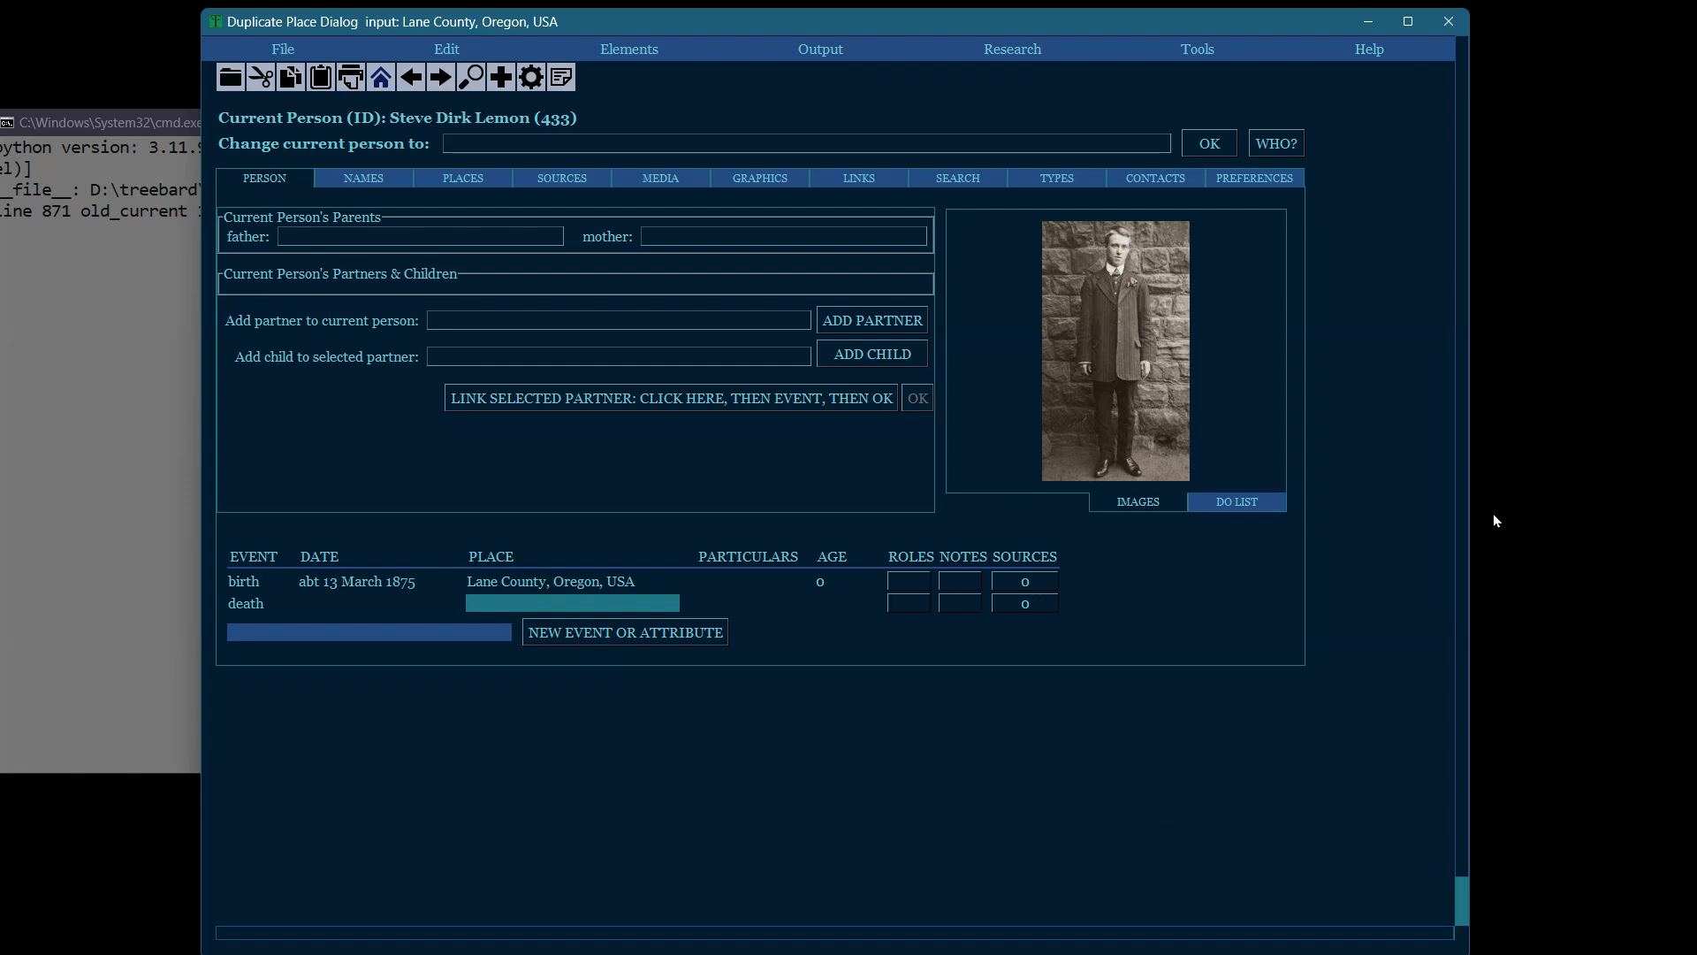
{"action": "left_click", "coordinate": [1236, 507]}
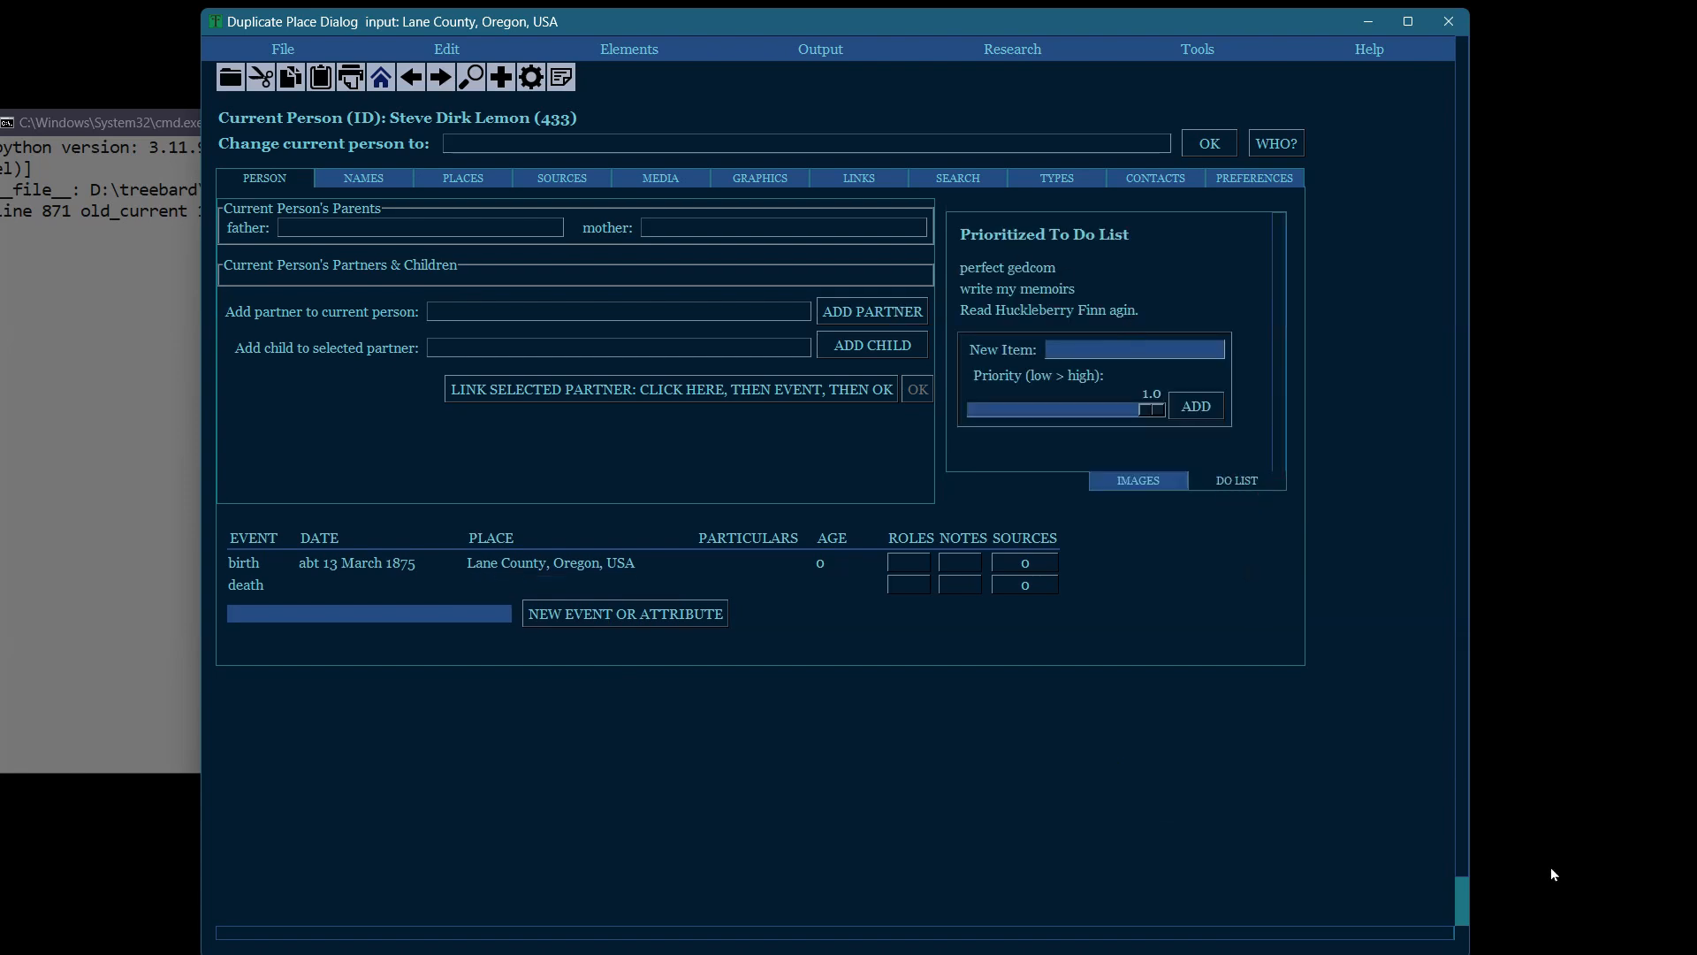
{"action": "left_click", "coordinate": [1107, 478]}
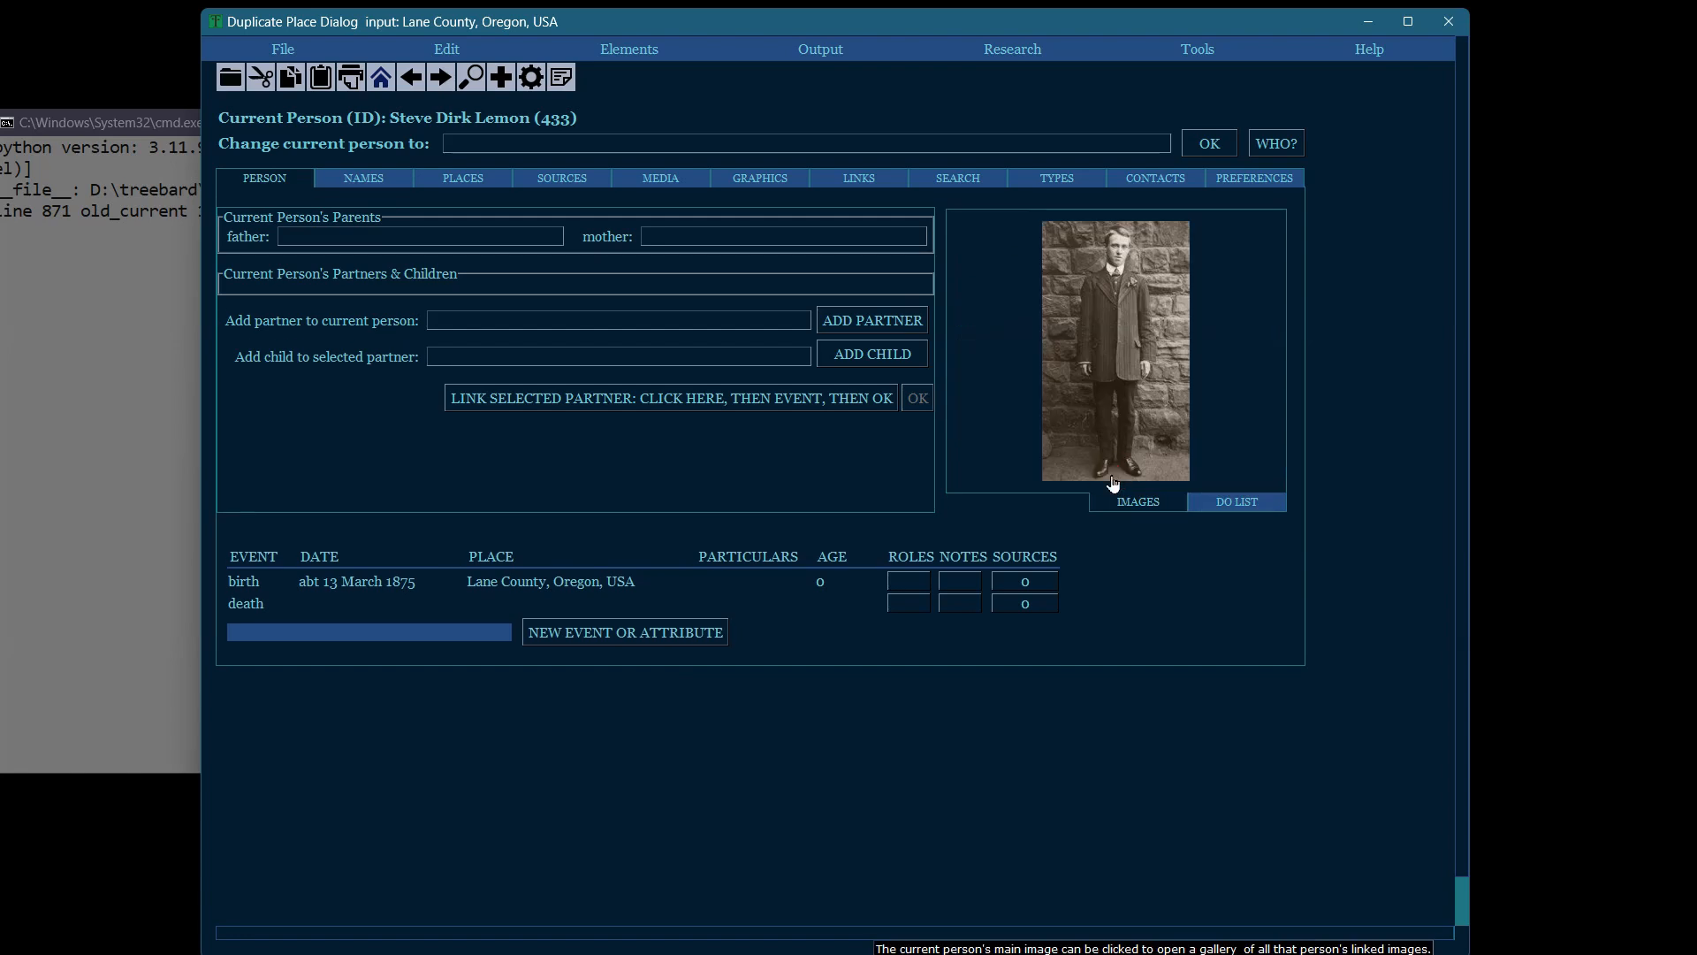
Set the birth event's particulars to "born in a barn"
{"action": "left_click", "coordinate": [707, 581]}
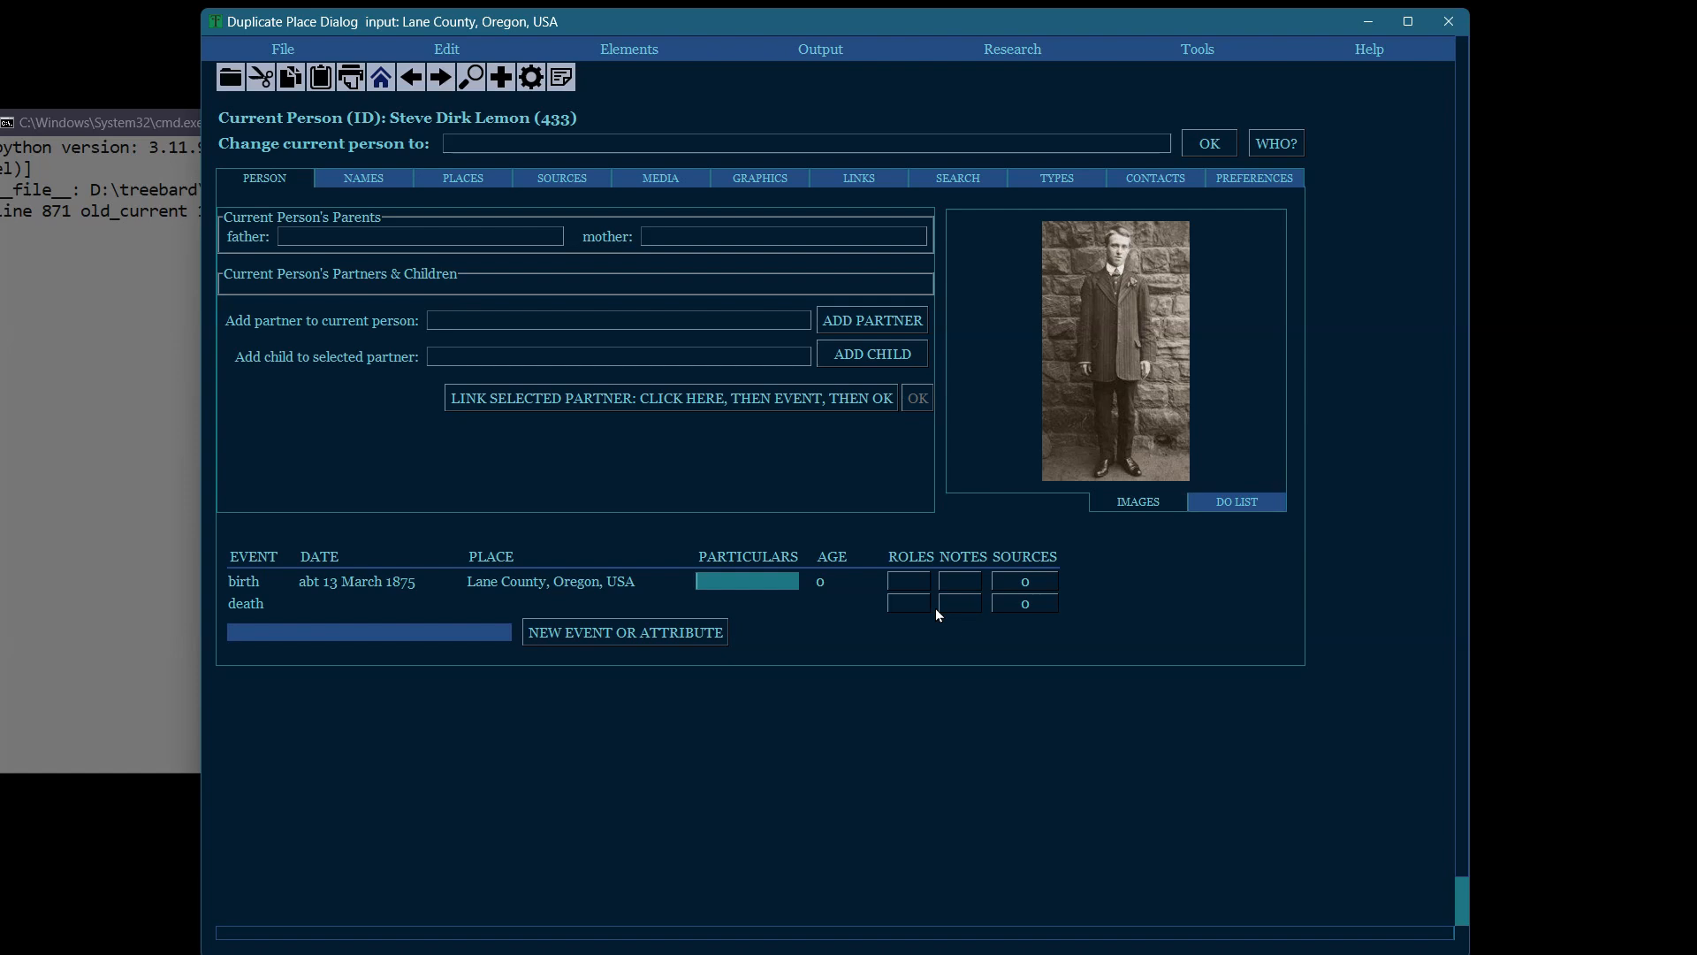
{"action": "type", "text": "born in a barn"}
{"action": "key", "text": "Tab"}
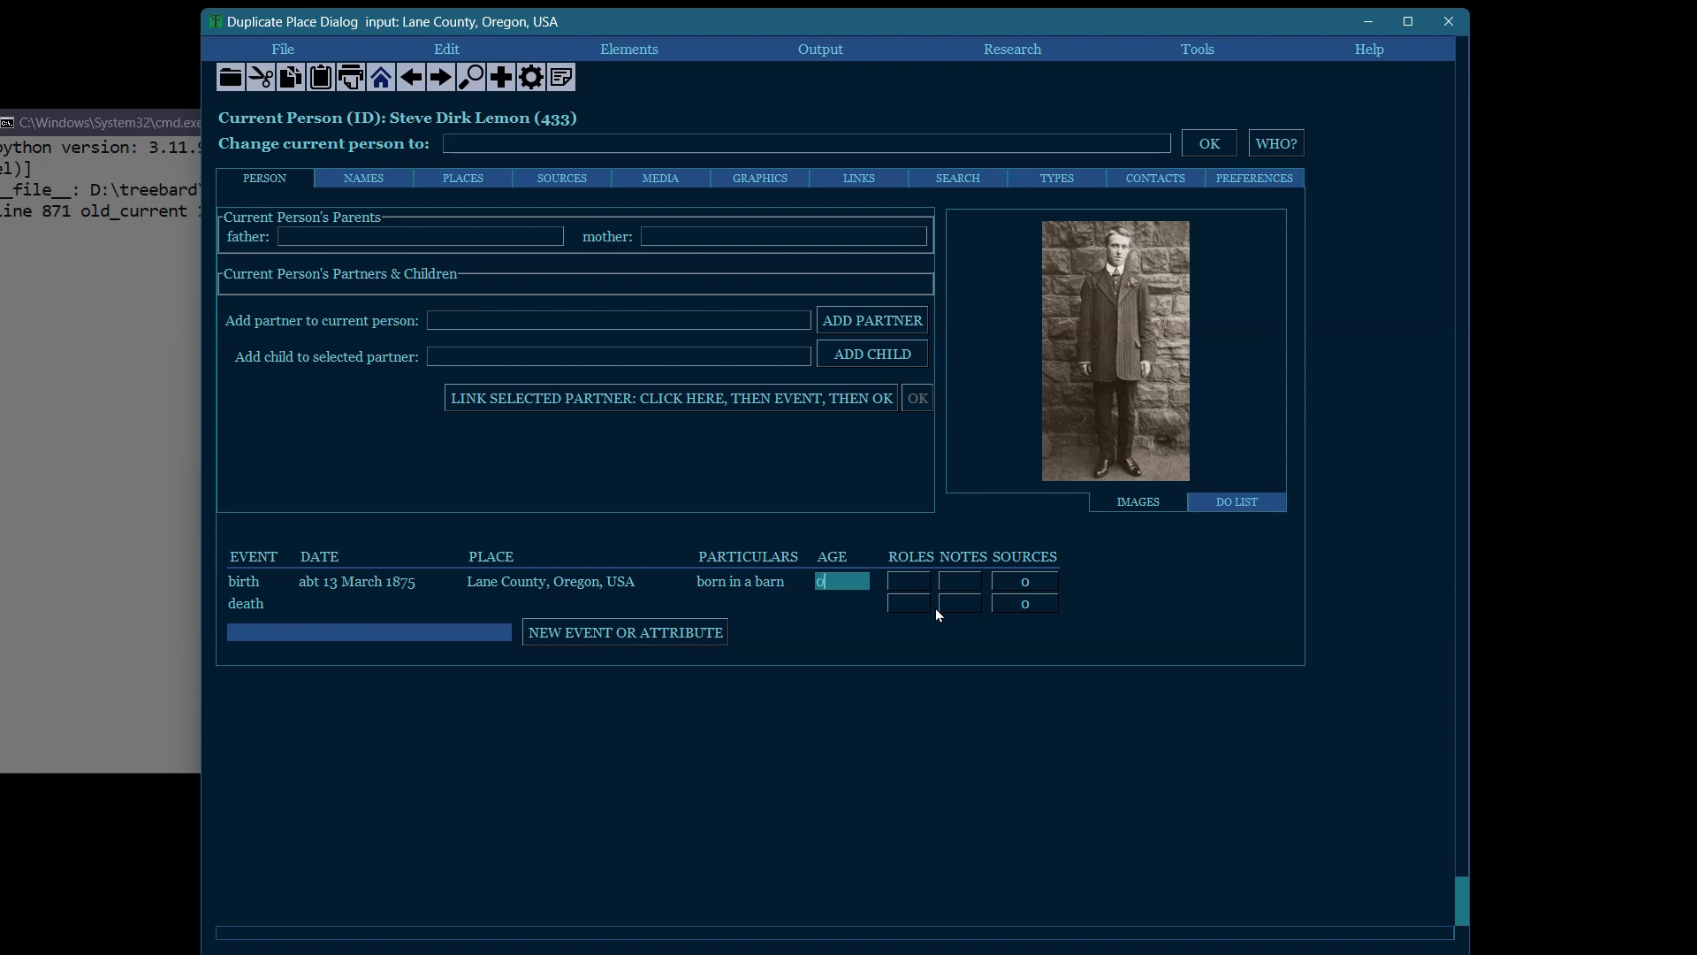
Enter "old" as the age for the death event
{"action": "left_click", "coordinate": [847, 605]}
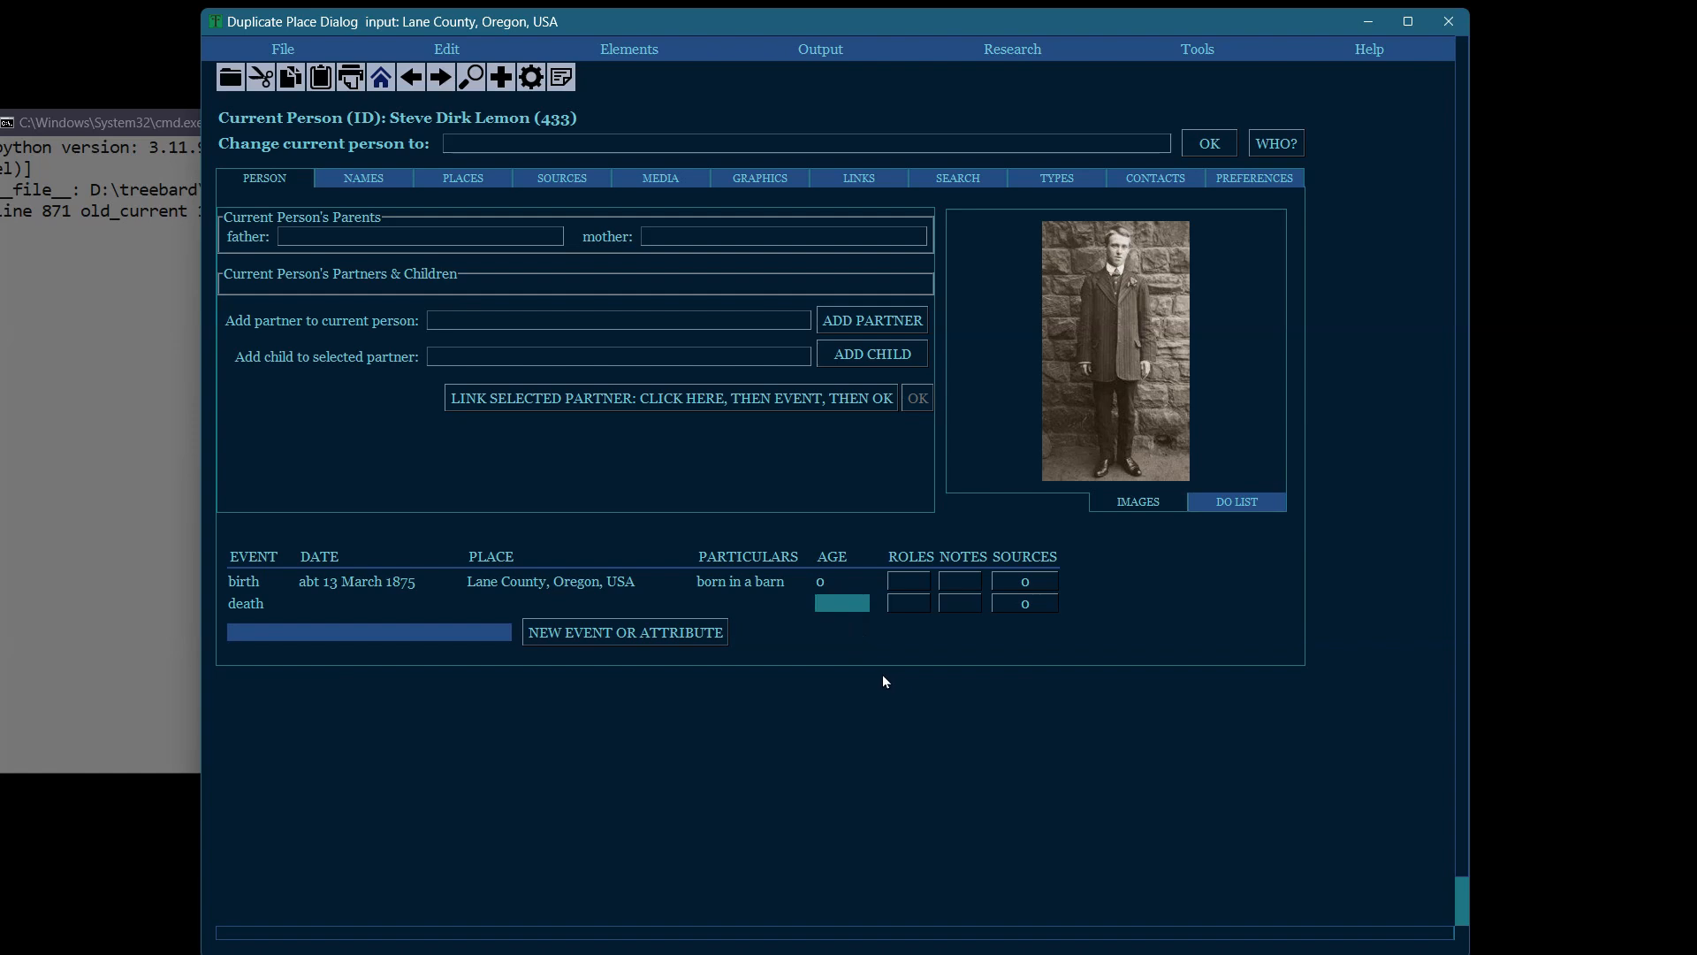
{"action": "type", "text": "87 years"}
{"action": "key", "text": "ctrl+a"}
{"action": "type", "text": "old"}
{"action": "key", "text": "Return"}
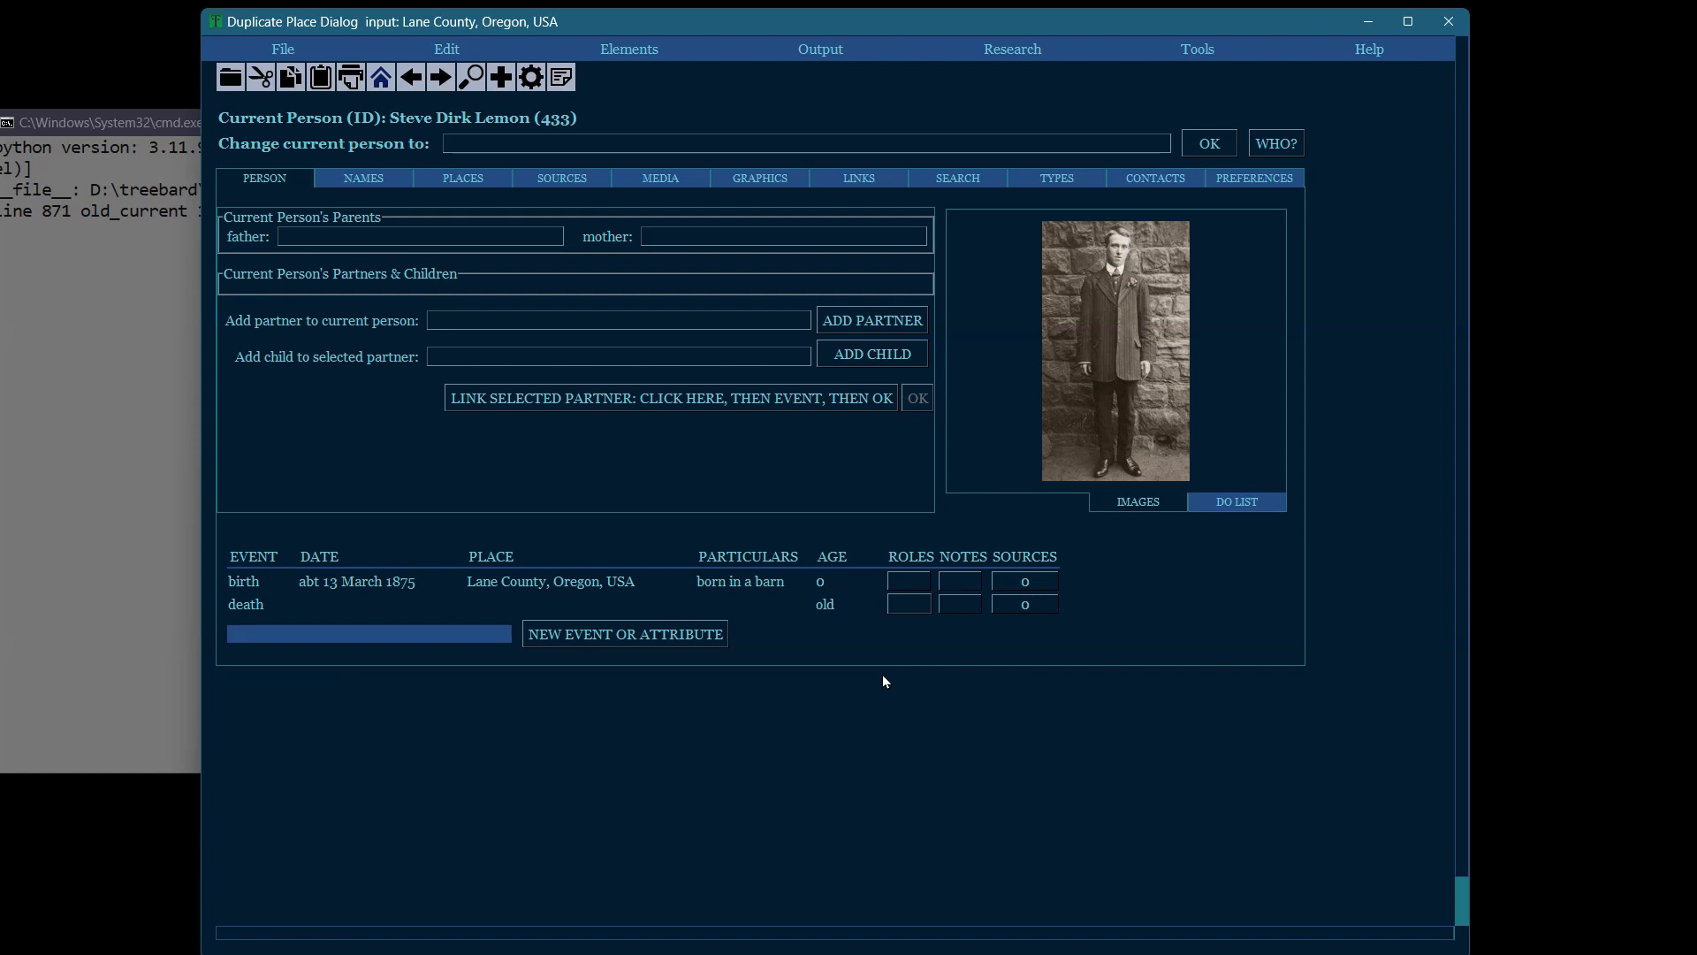
Replace the death event's age with "87 years old"
{"action": "left_click", "coordinate": [844, 603]}
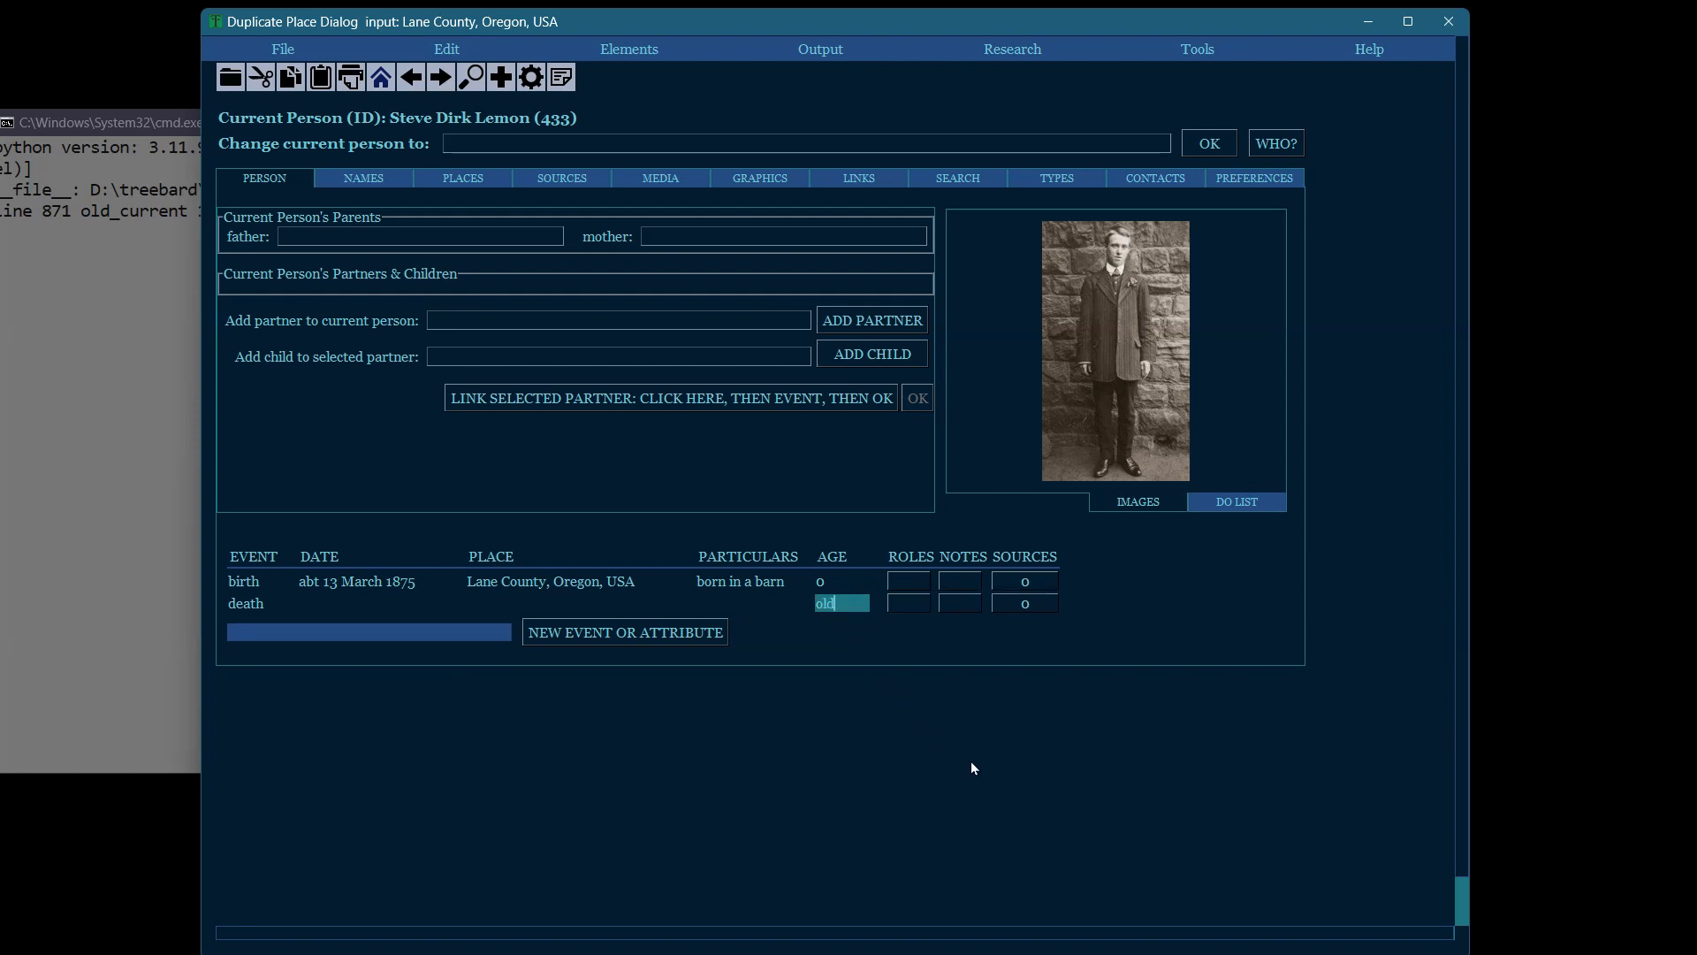
{"action": "type", "text": "87 years"}
{"action": "type", "text": "old"}
{"action": "key", "text": "ctrl+z"}
{"action": "key", "text": "Tab"}
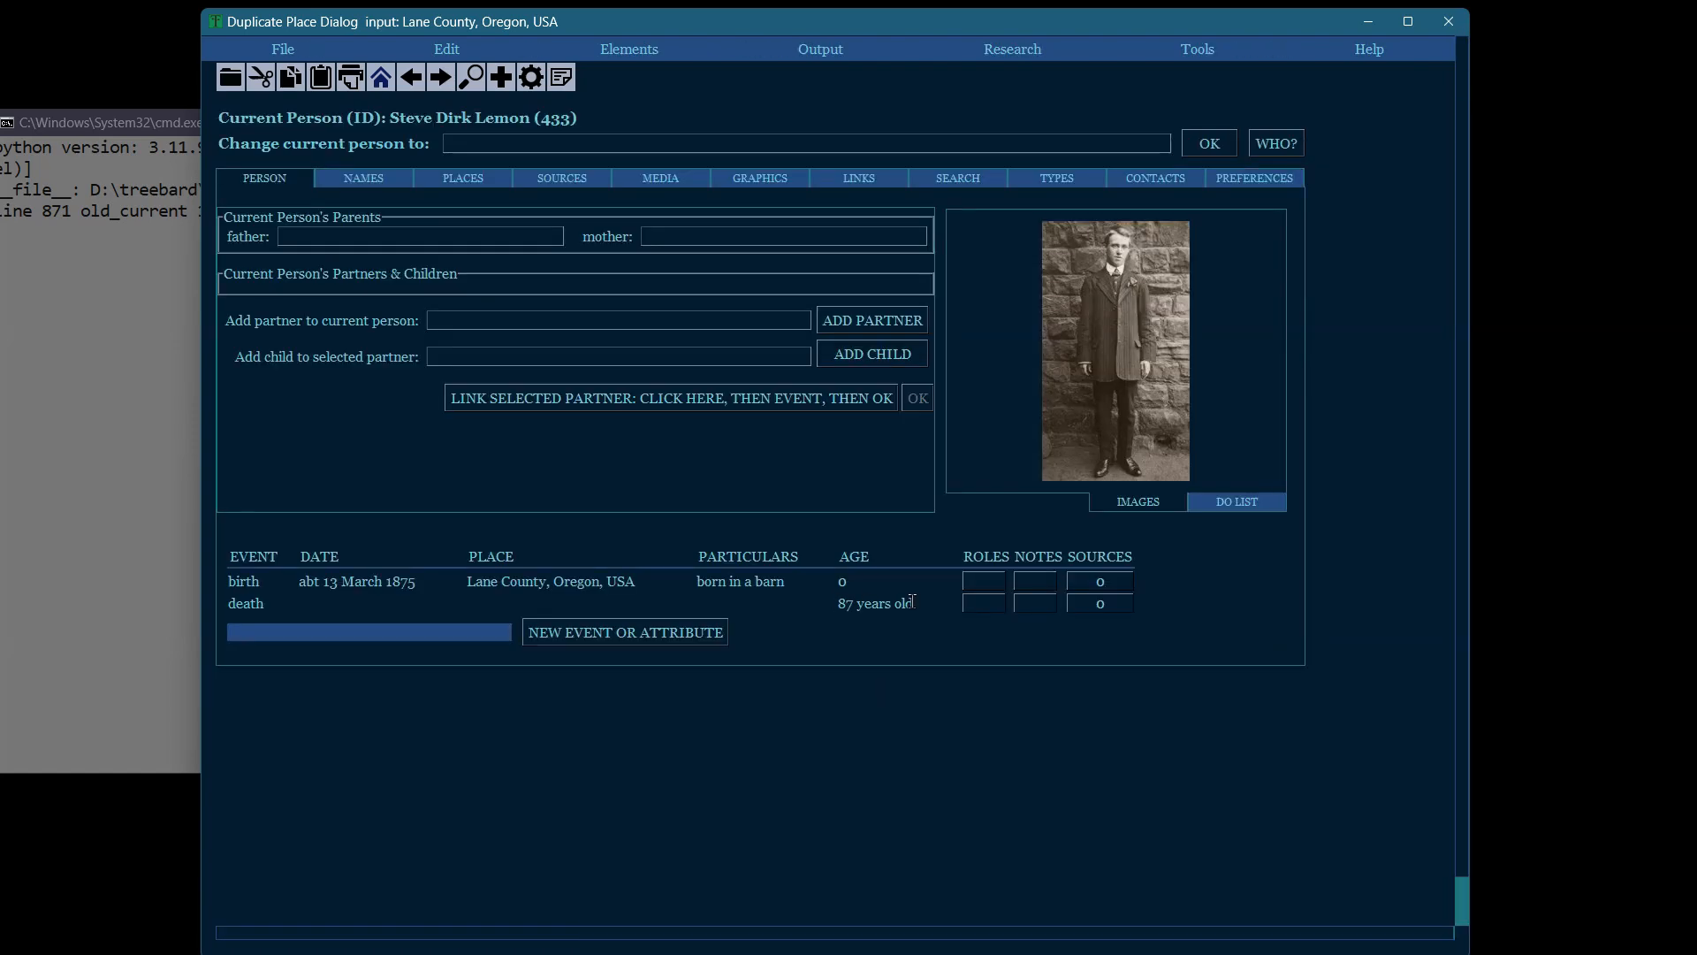
{"action": "left_click", "coordinate": [871, 603]}
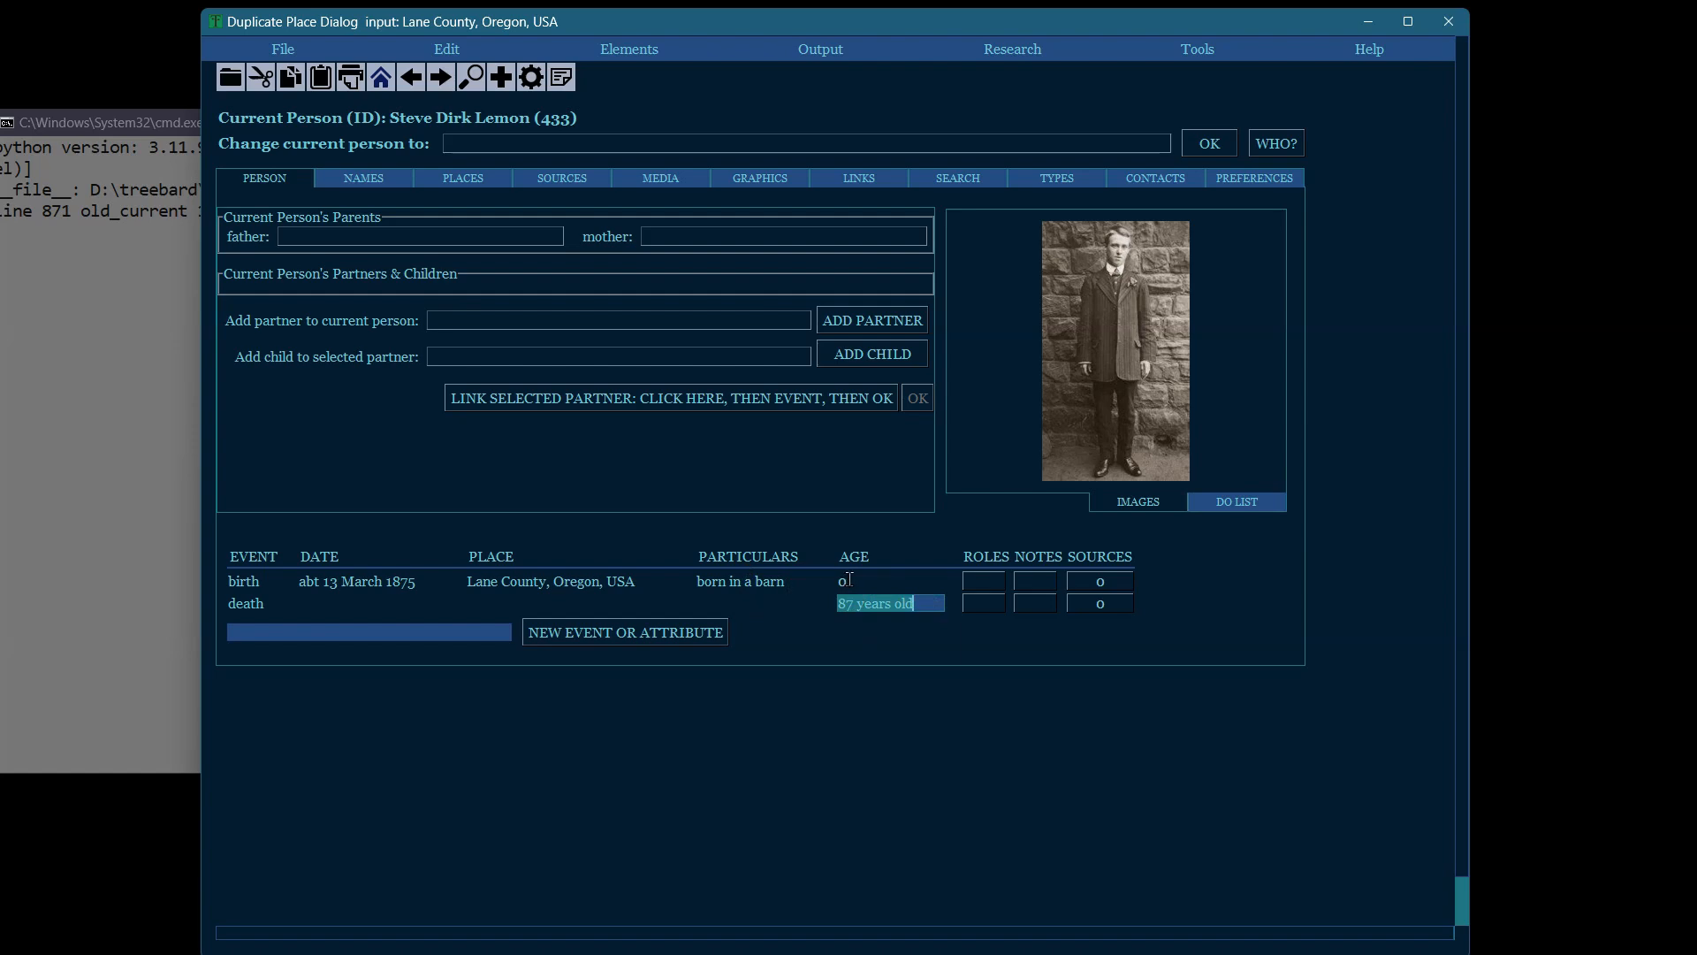
Change the type of the death event to residence
{"action": "left_click", "coordinate": [404, 603]}
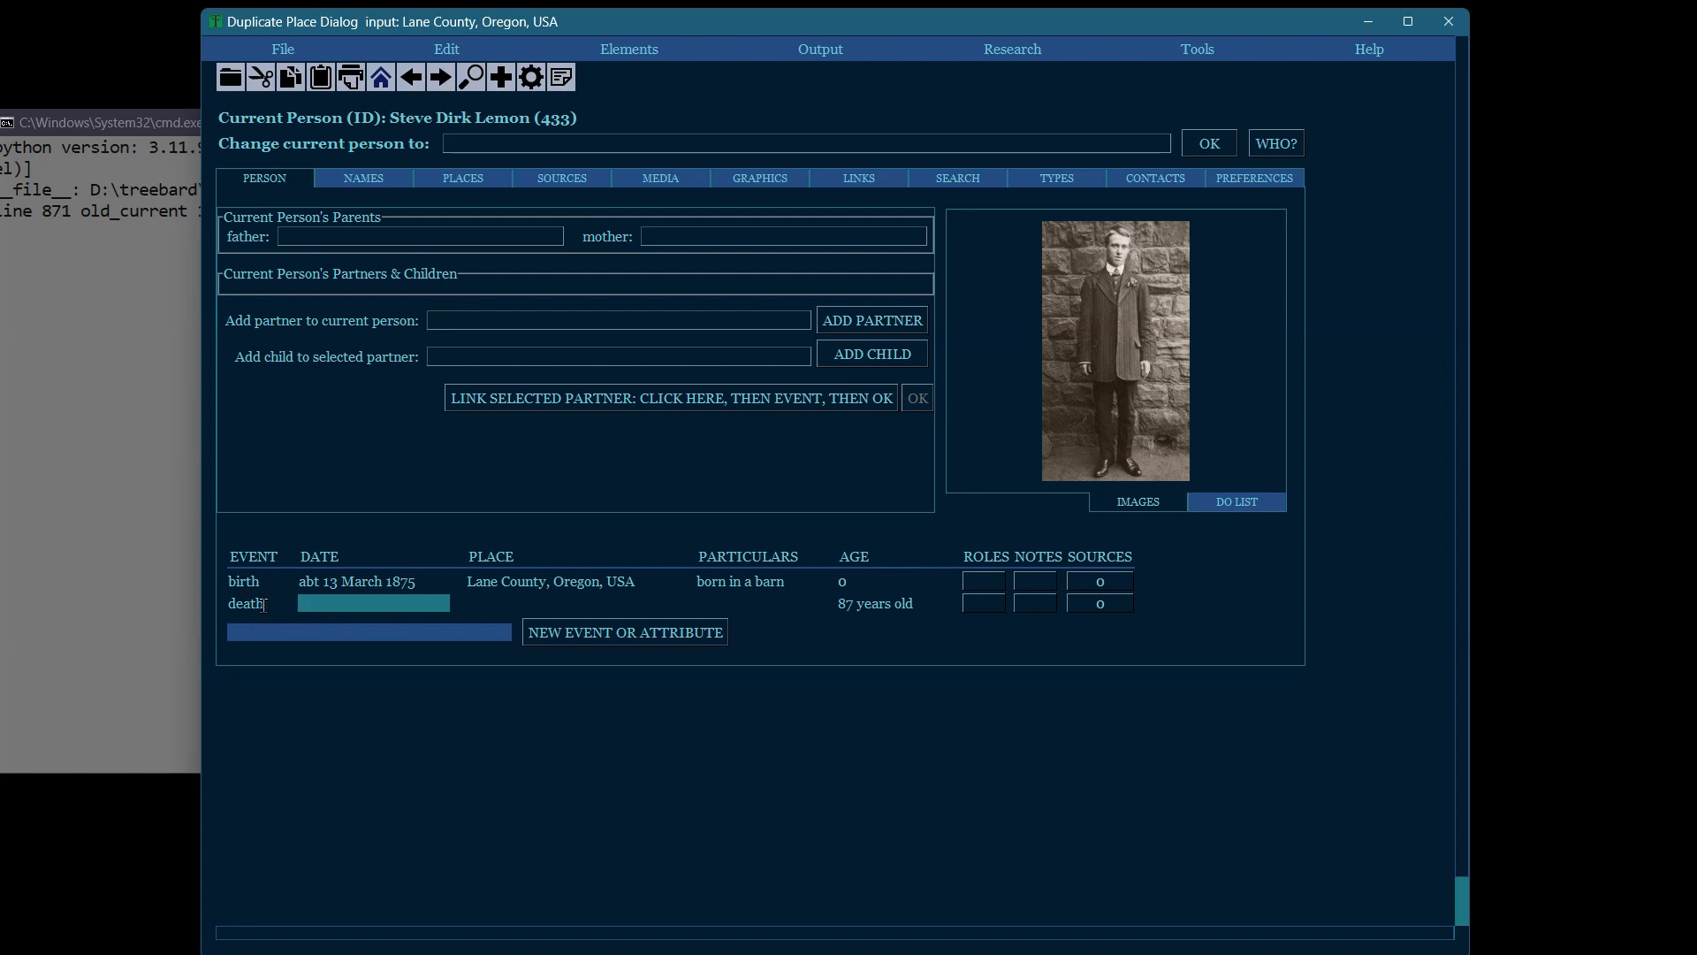
{"action": "left_click", "coordinate": [235, 603]}
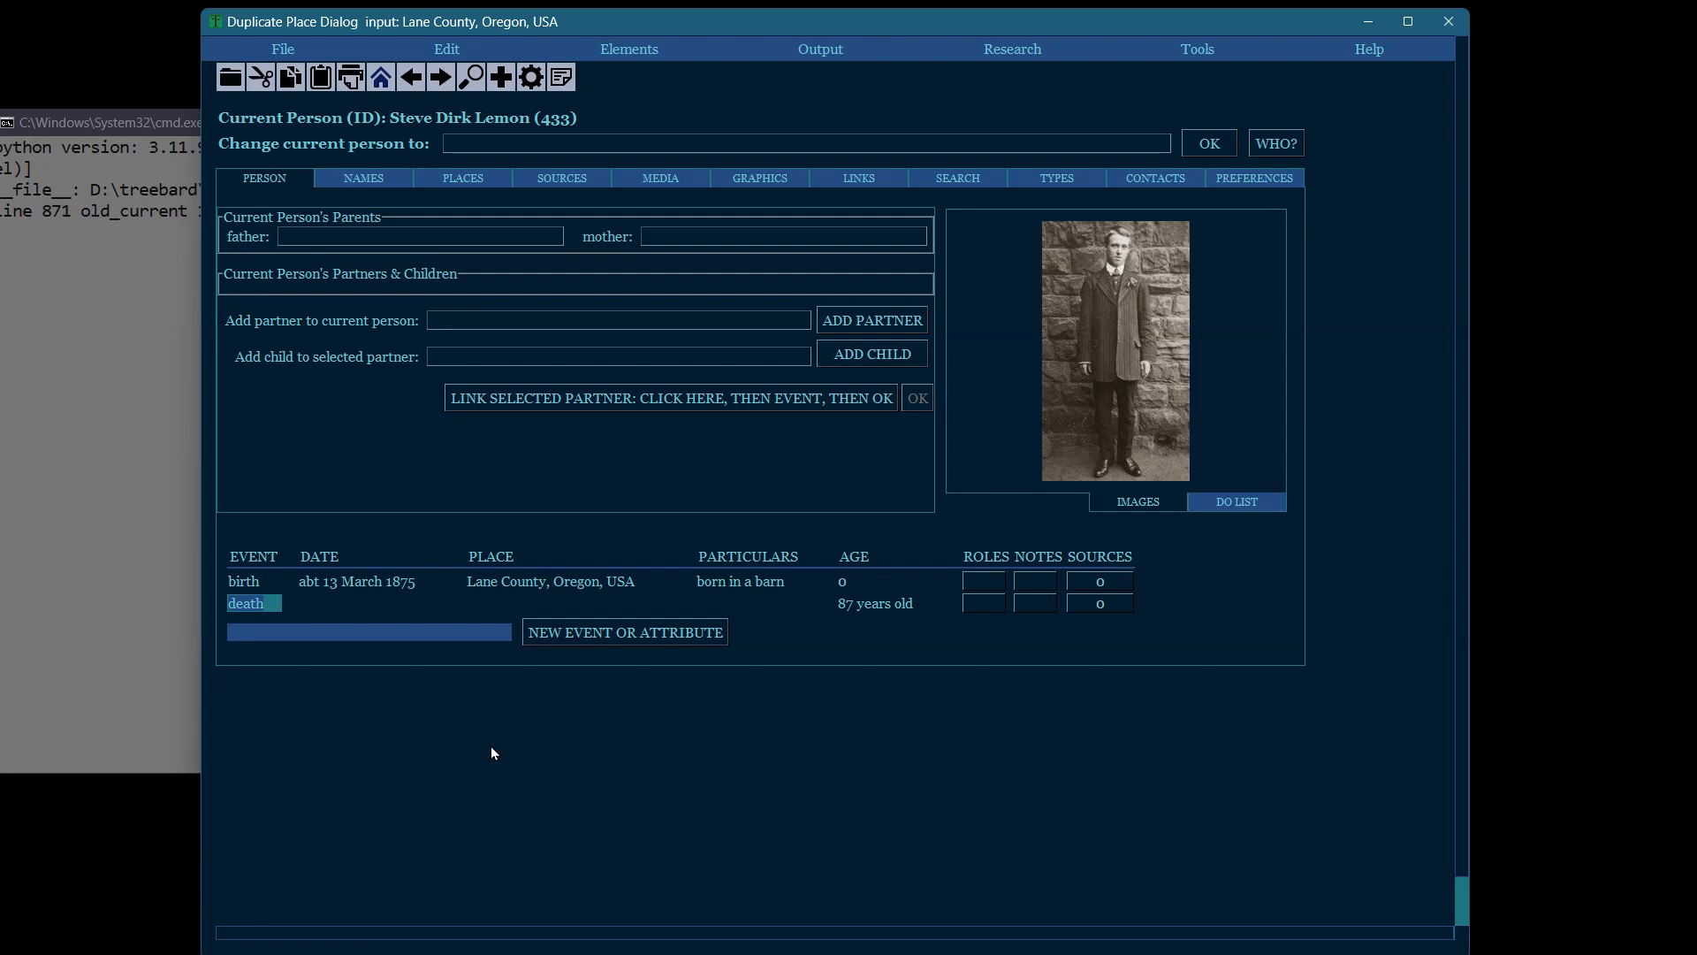
{"action": "type", "text": "residence"}
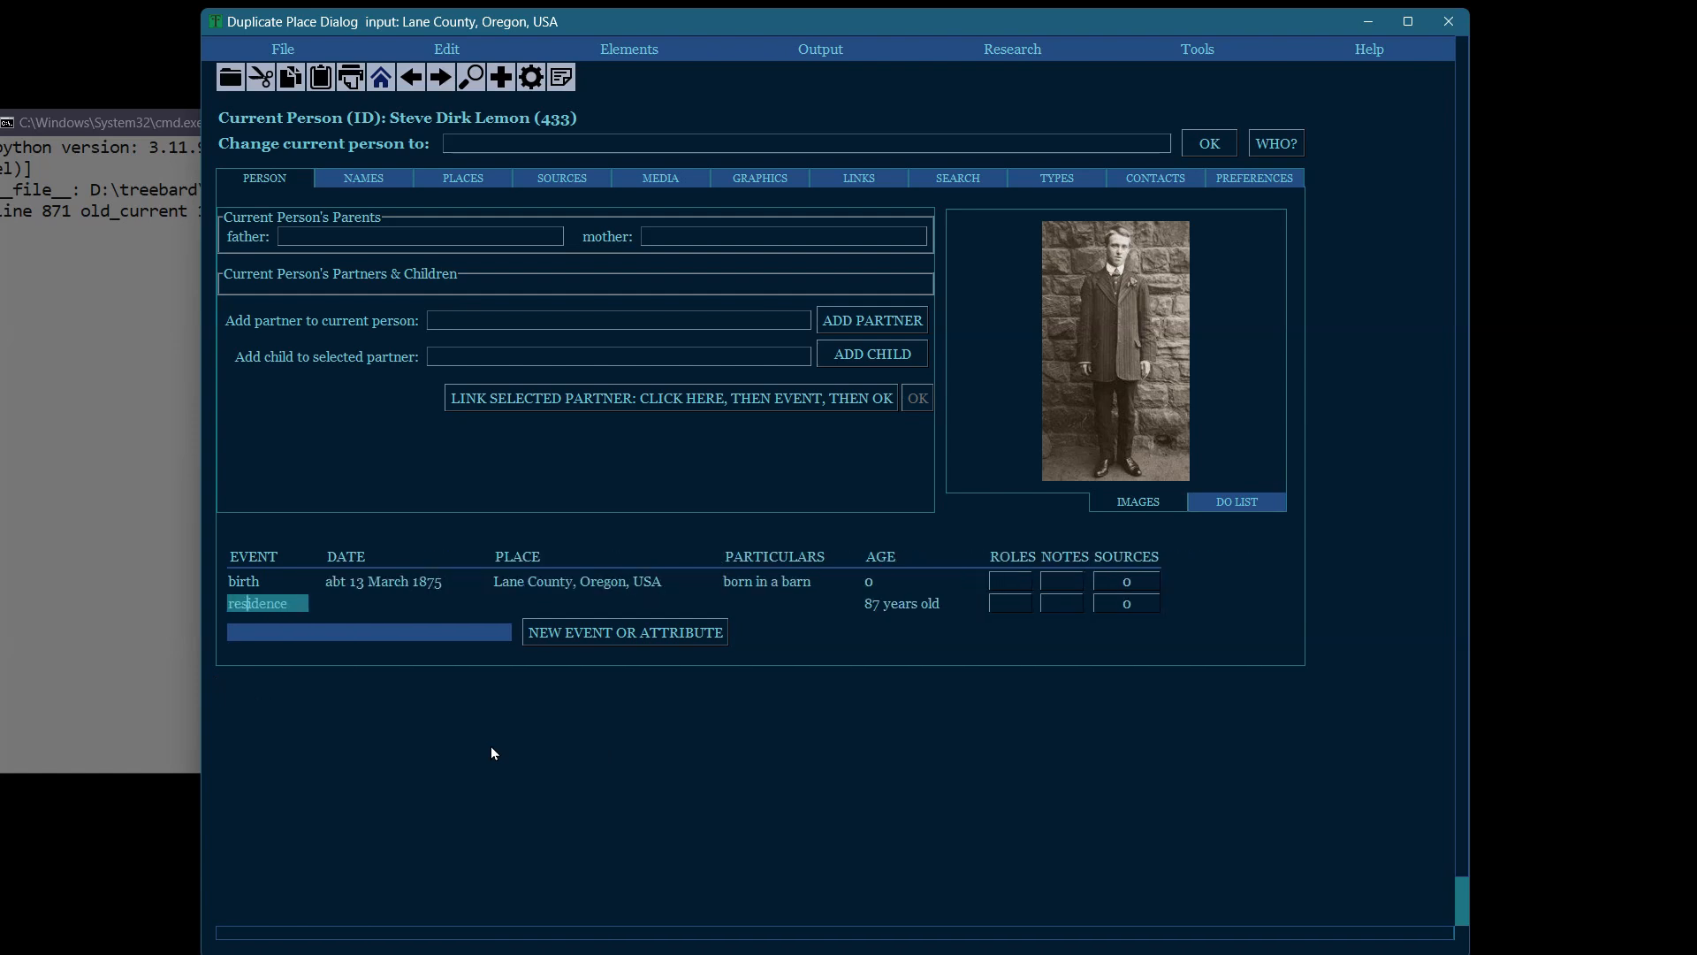
{"action": "key", "text": "Tab"}
{"action": "left_click", "coordinate": [363, 603]}
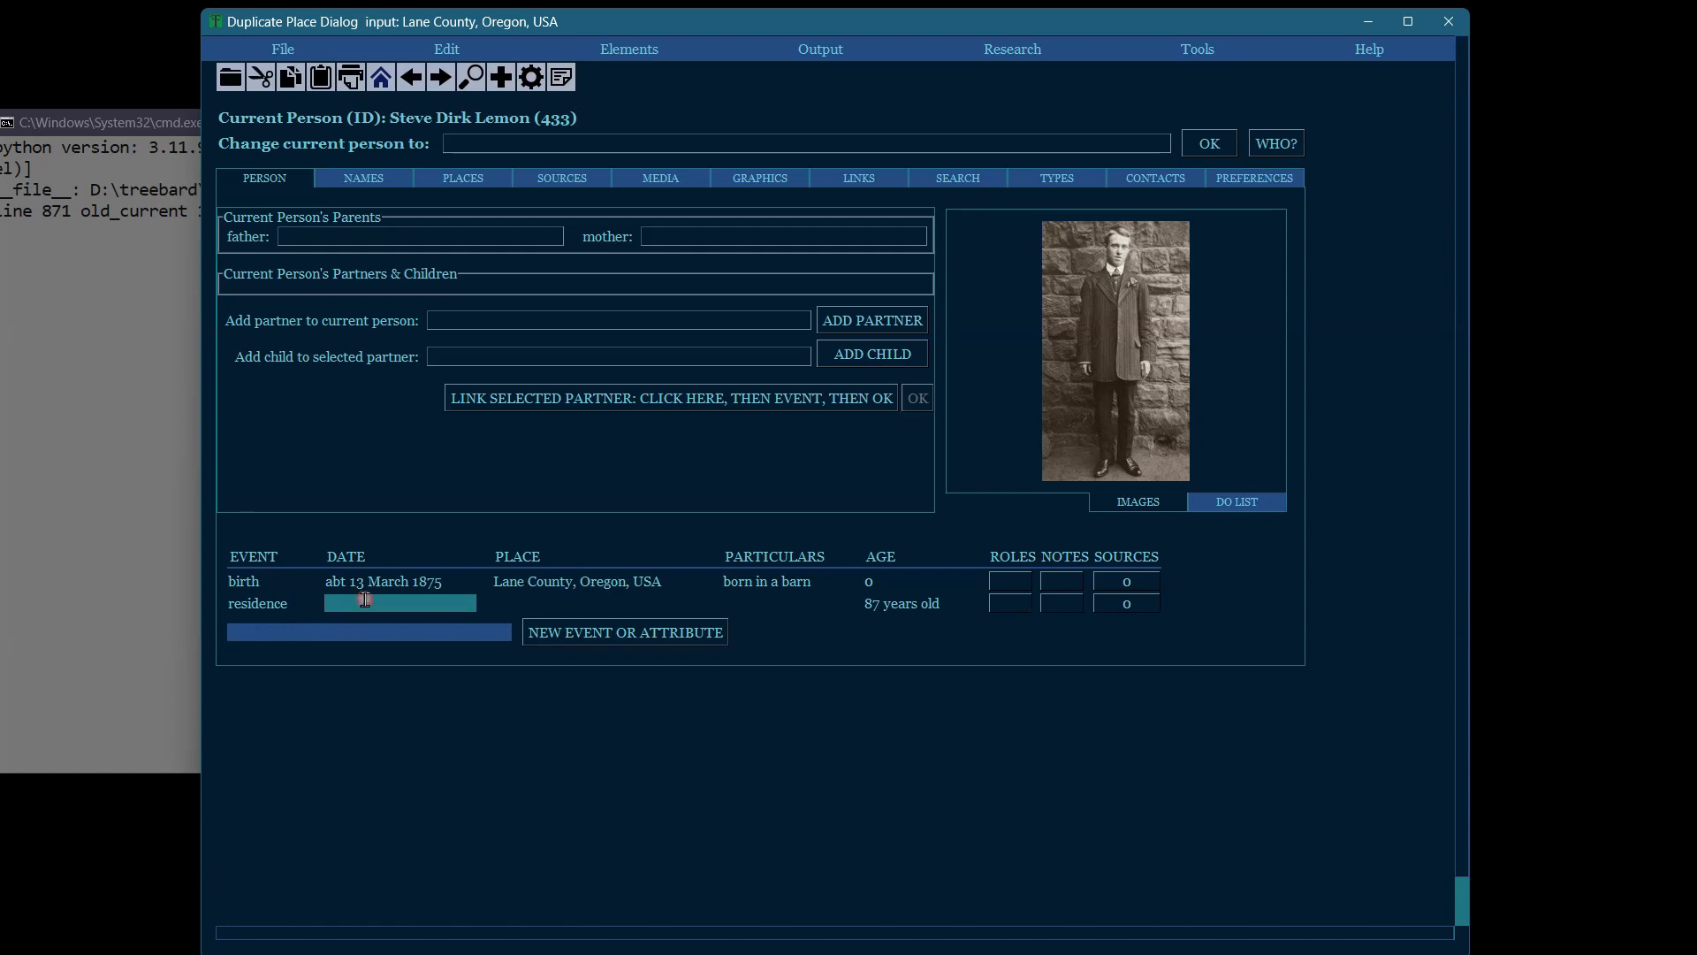
Change the type of the residence event to occupation
{"action": "left_click_drag", "start_coordinate": [290, 606], "coordinate": [222, 599]}
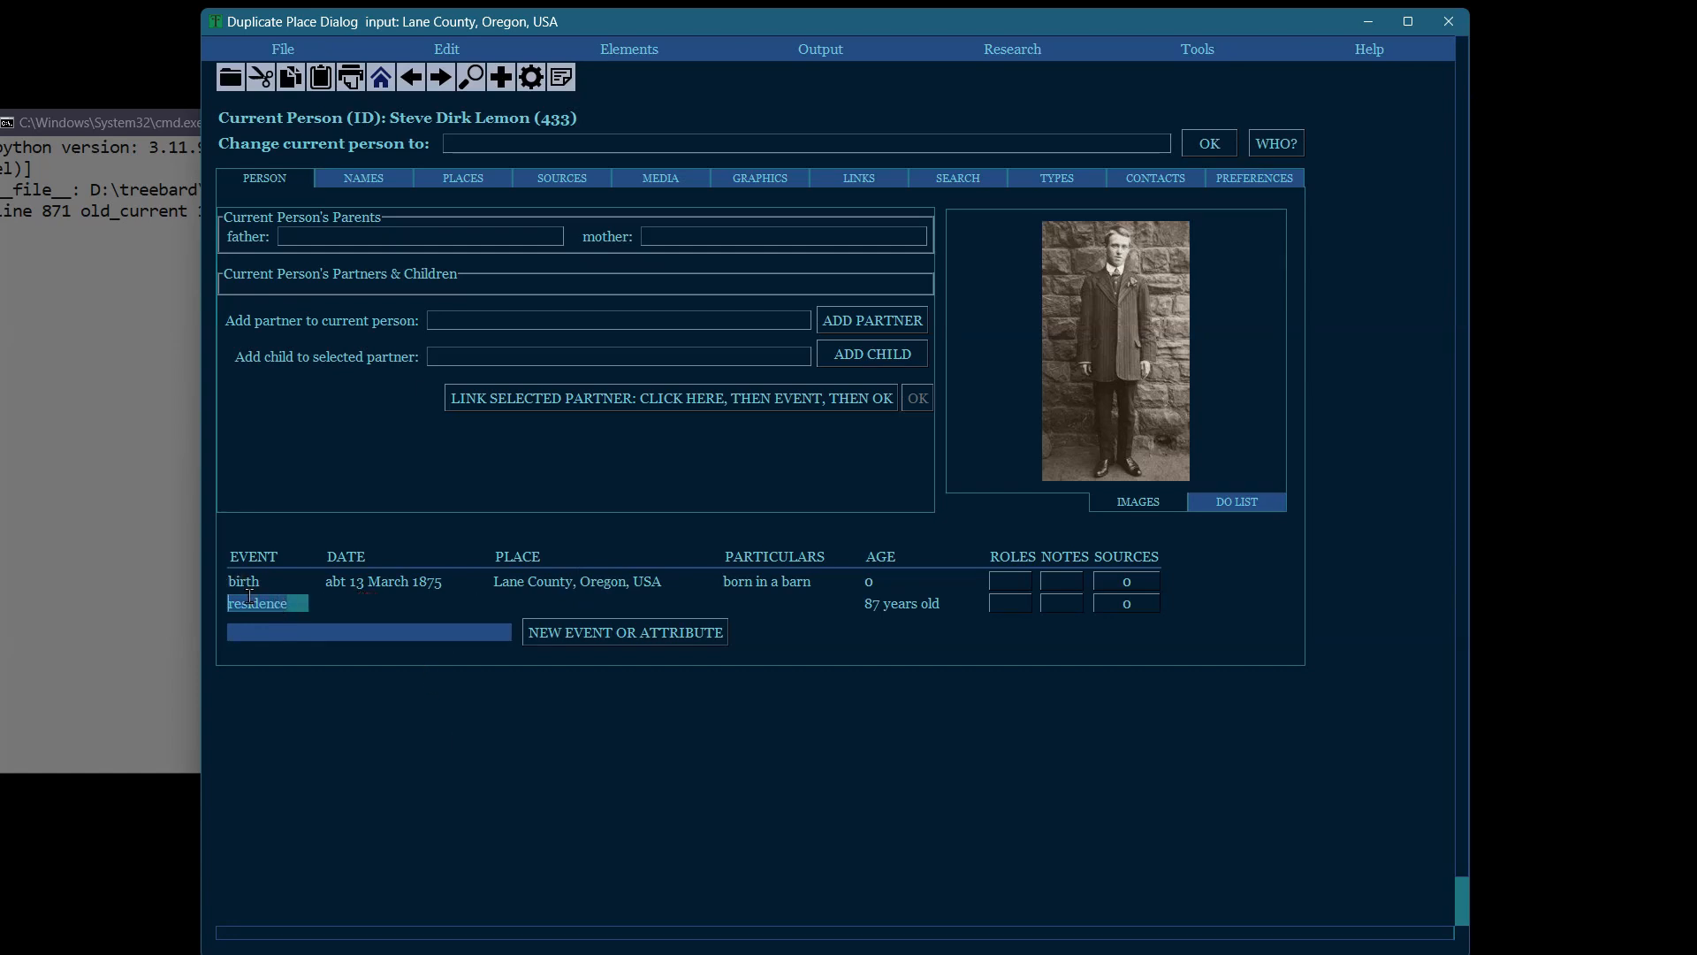
{"action": "type", "text": "occupation"}
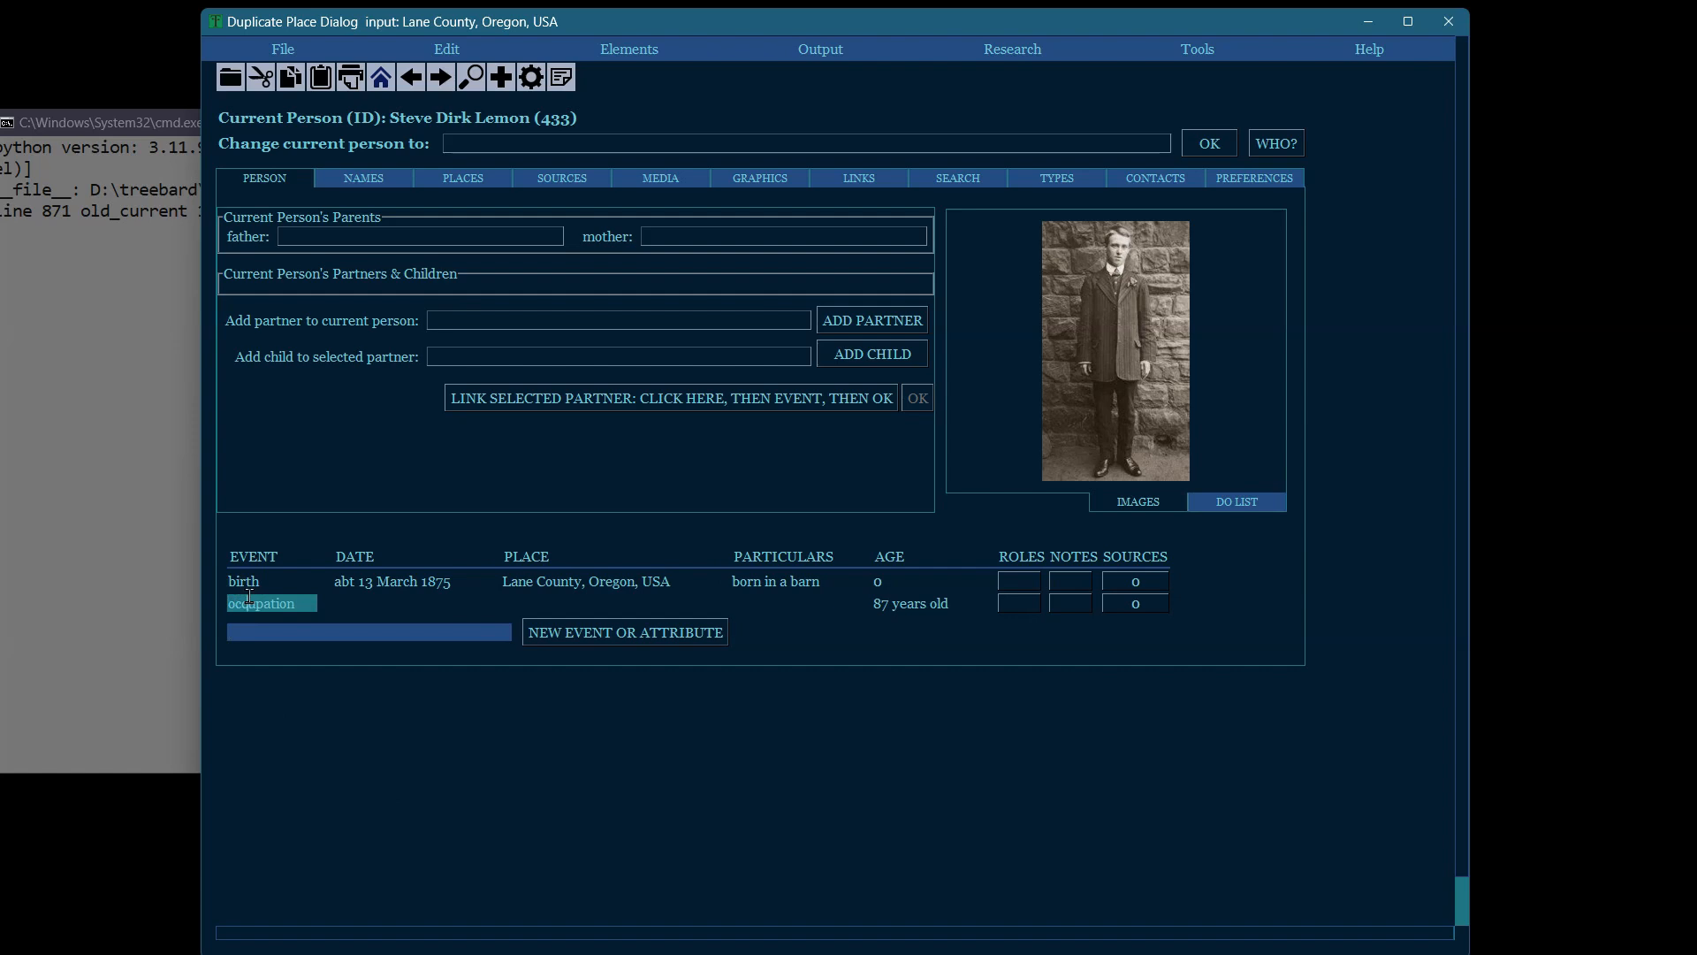
{"action": "key", "text": "Tab"}
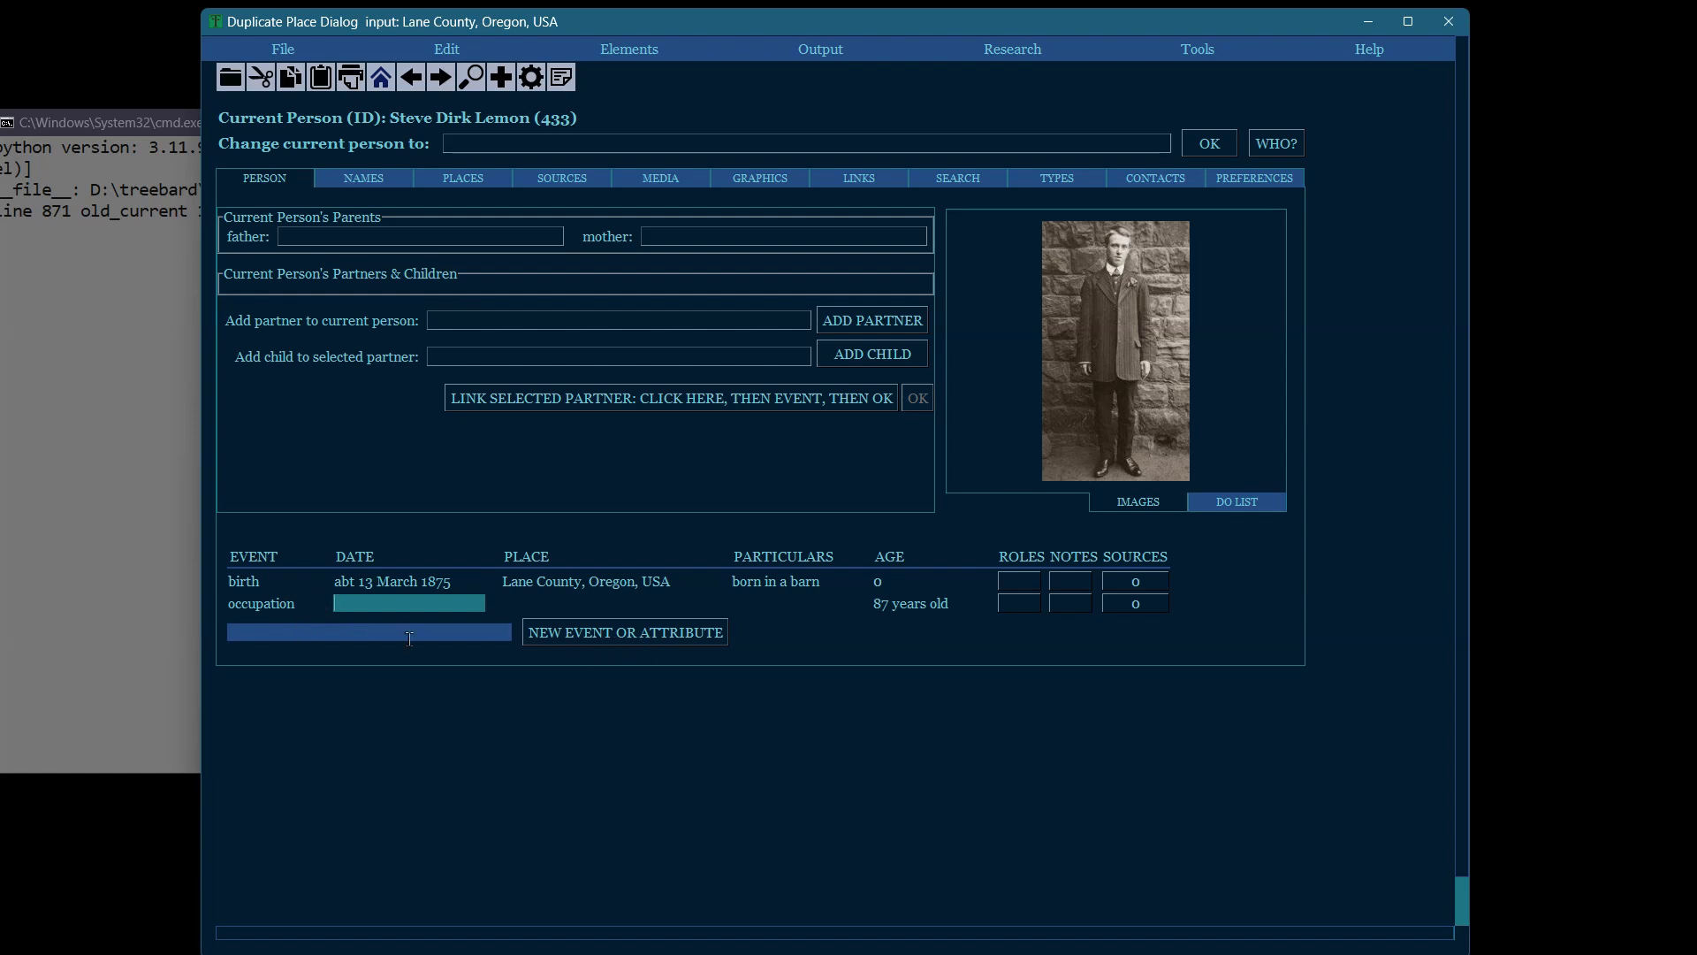
Add a marriage event to the current person and specify the person's gender as male
{"action": "left_click", "coordinate": [271, 631]}
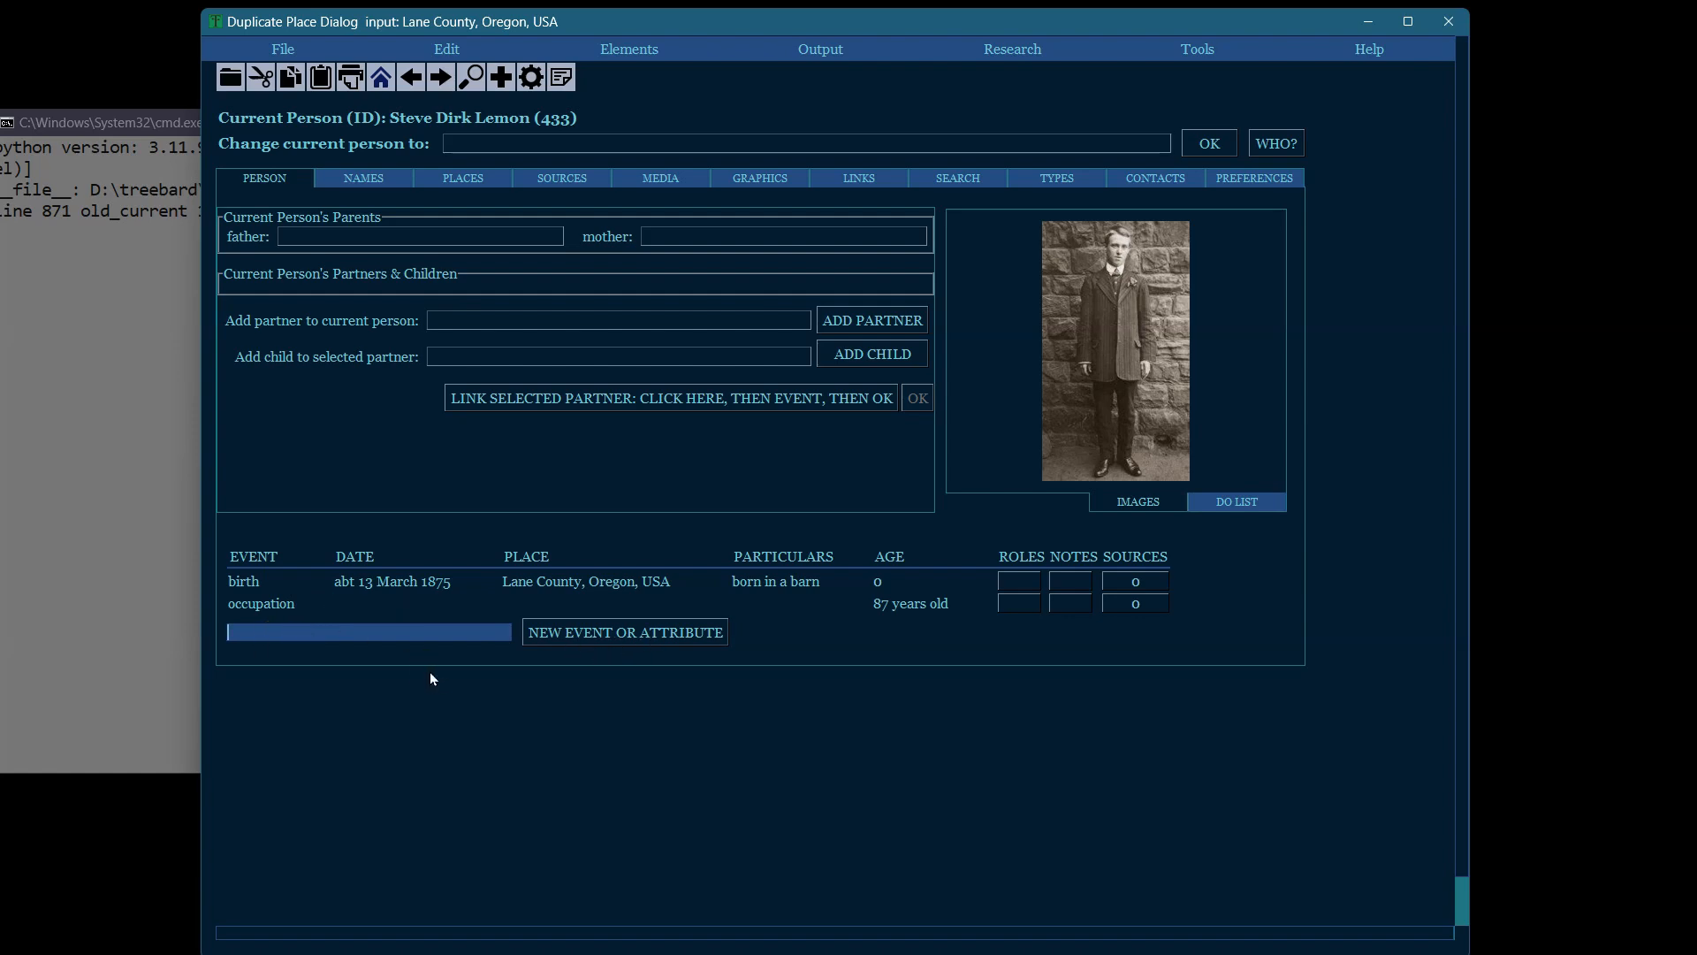
{"action": "type", "text": "marriage"}
{"action": "key", "text": "Tab"}
{"action": "key", "text": "Return"}
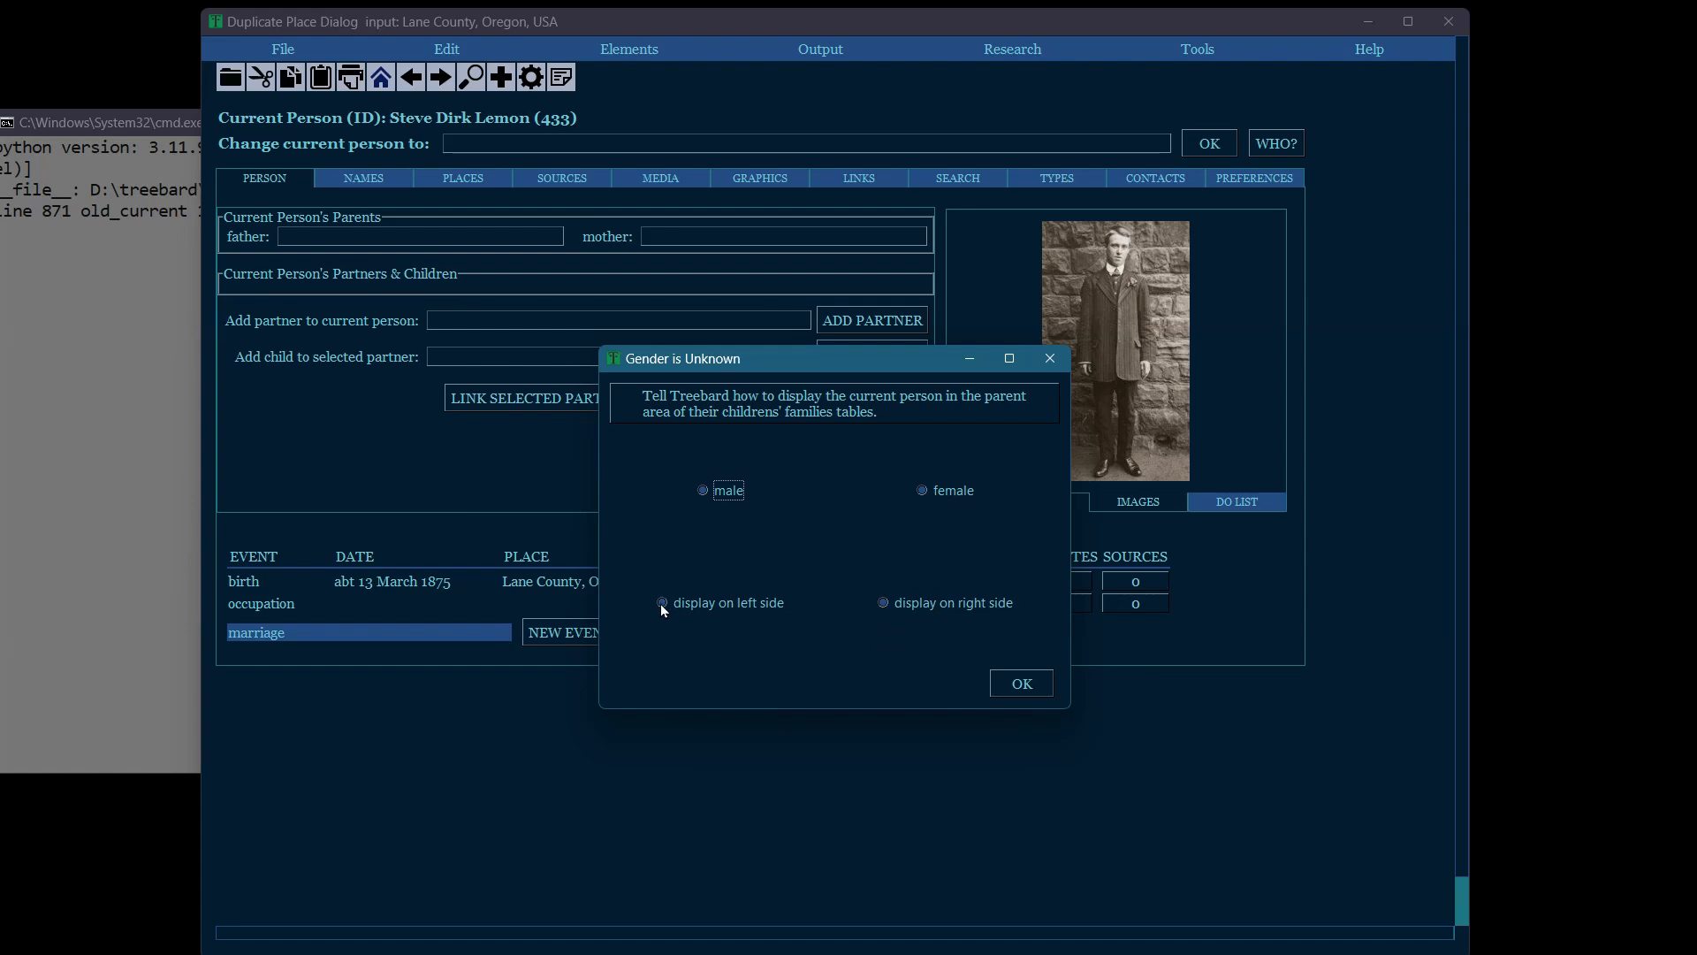
{"action": "left_click", "coordinate": [703, 490]}
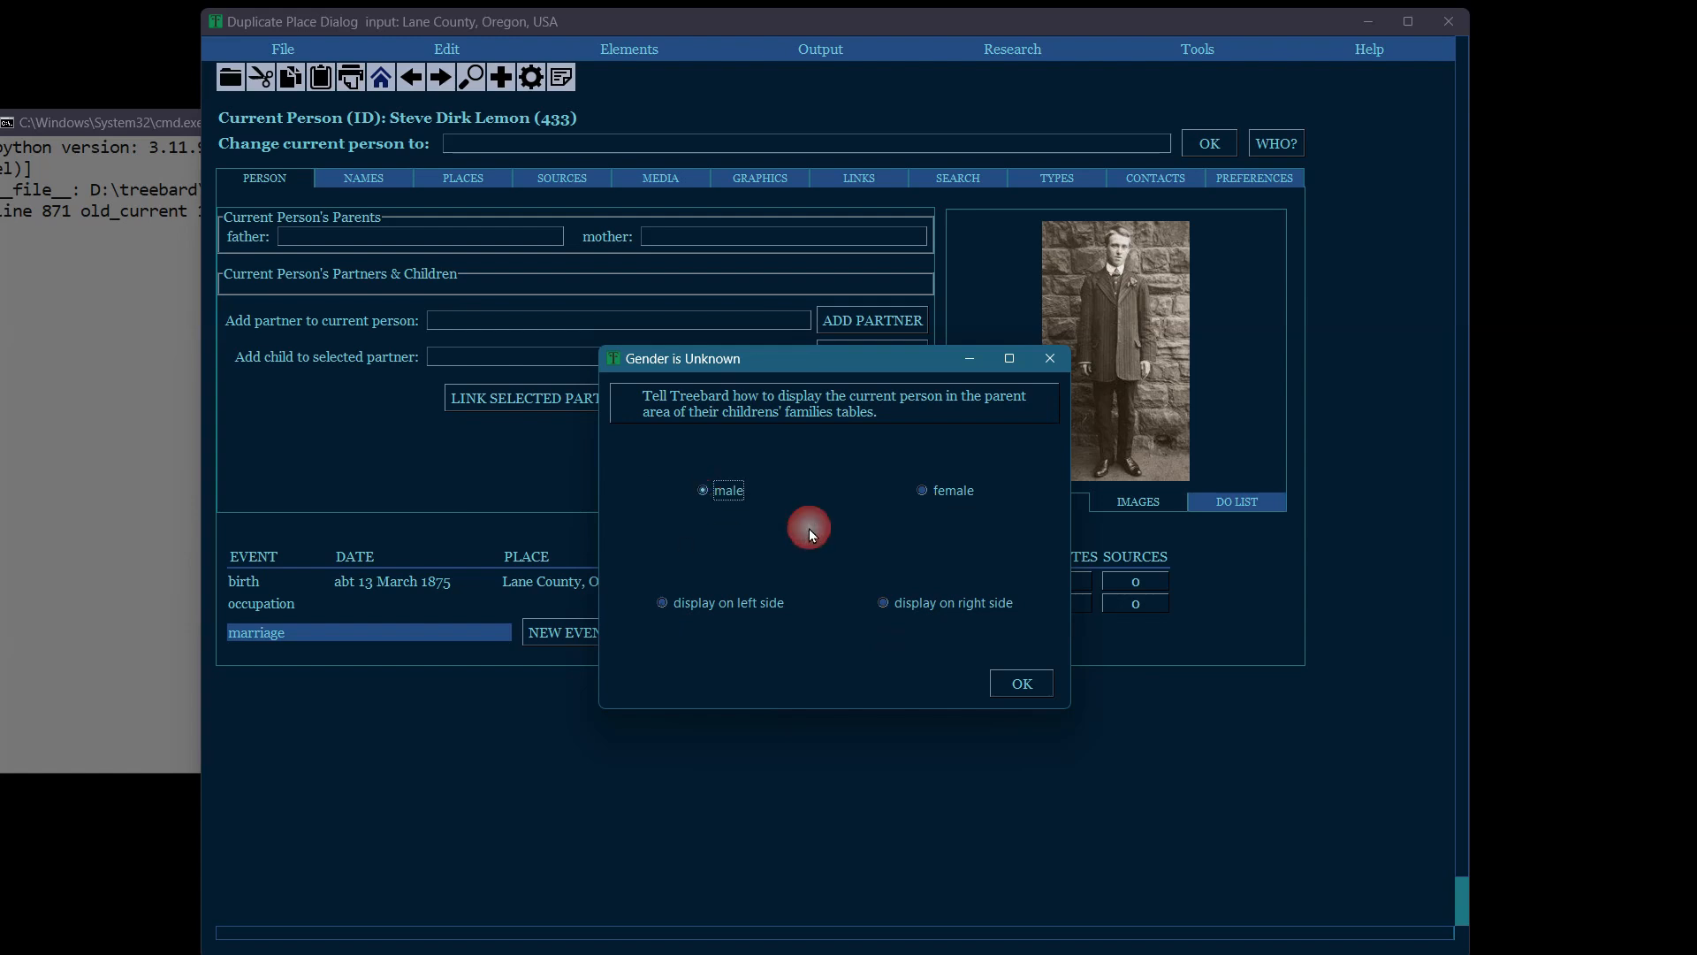
{"action": "left_click", "coordinate": [1022, 684]}
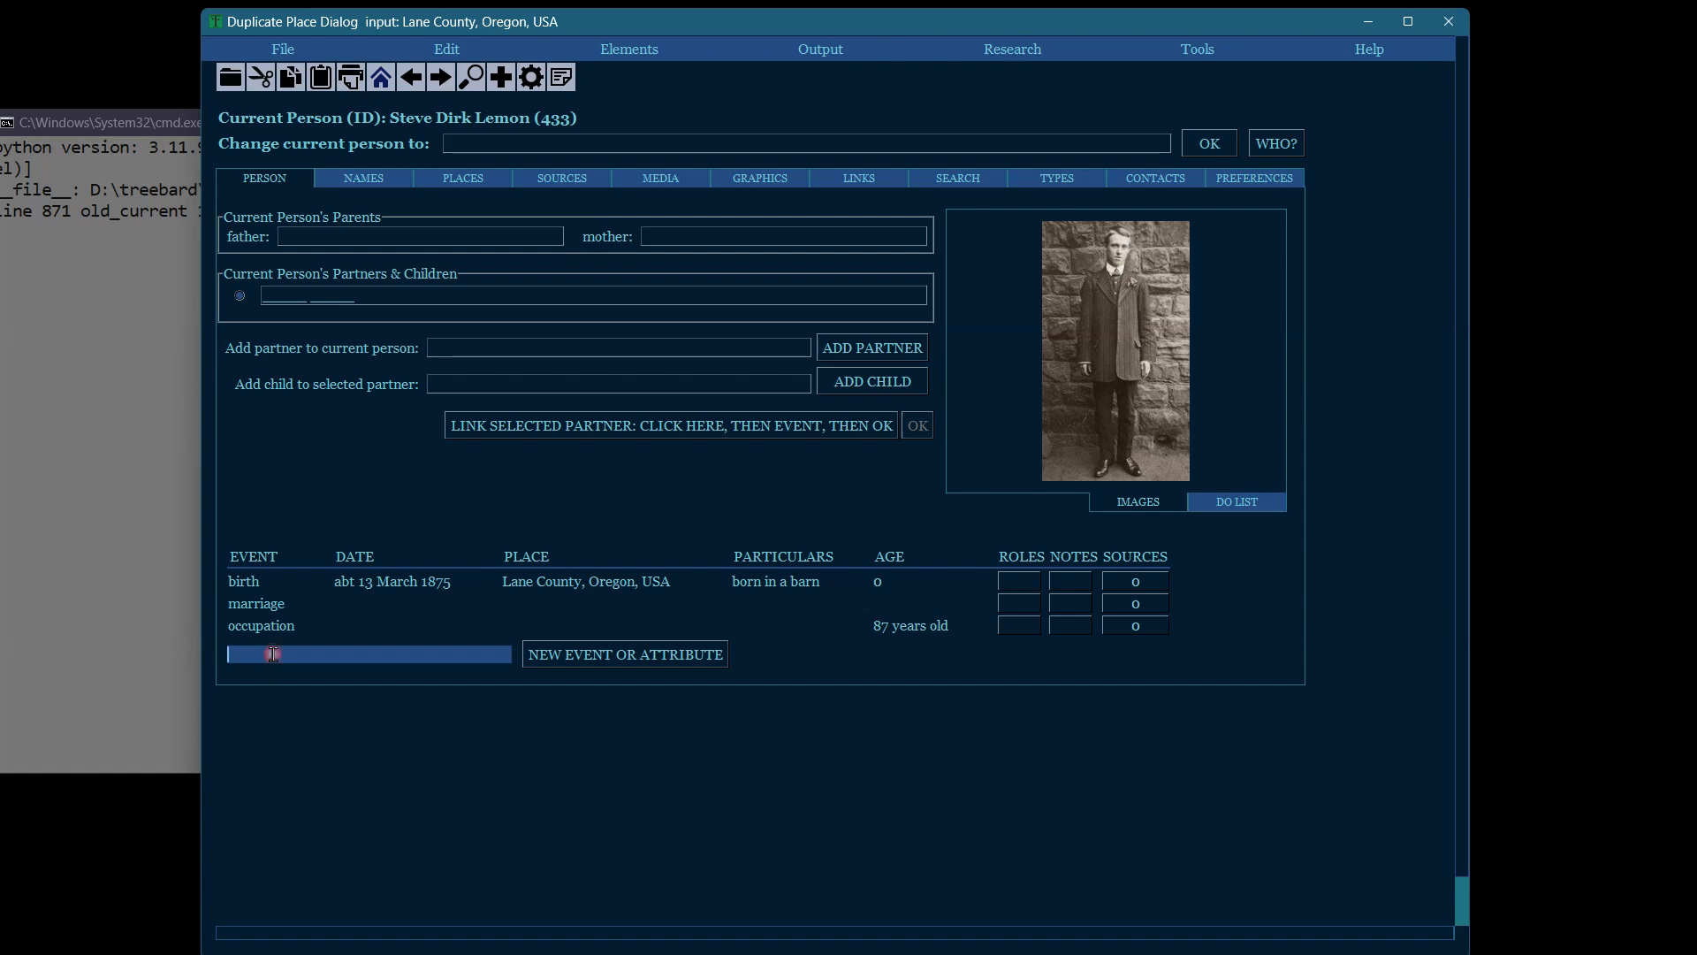
Compare the marriage event in the events tables of the unnamed partner and the original current person
{"action": "mouse_move", "coordinate": [248, 615]}
{"action": "left_click", "coordinate": [272, 300]}
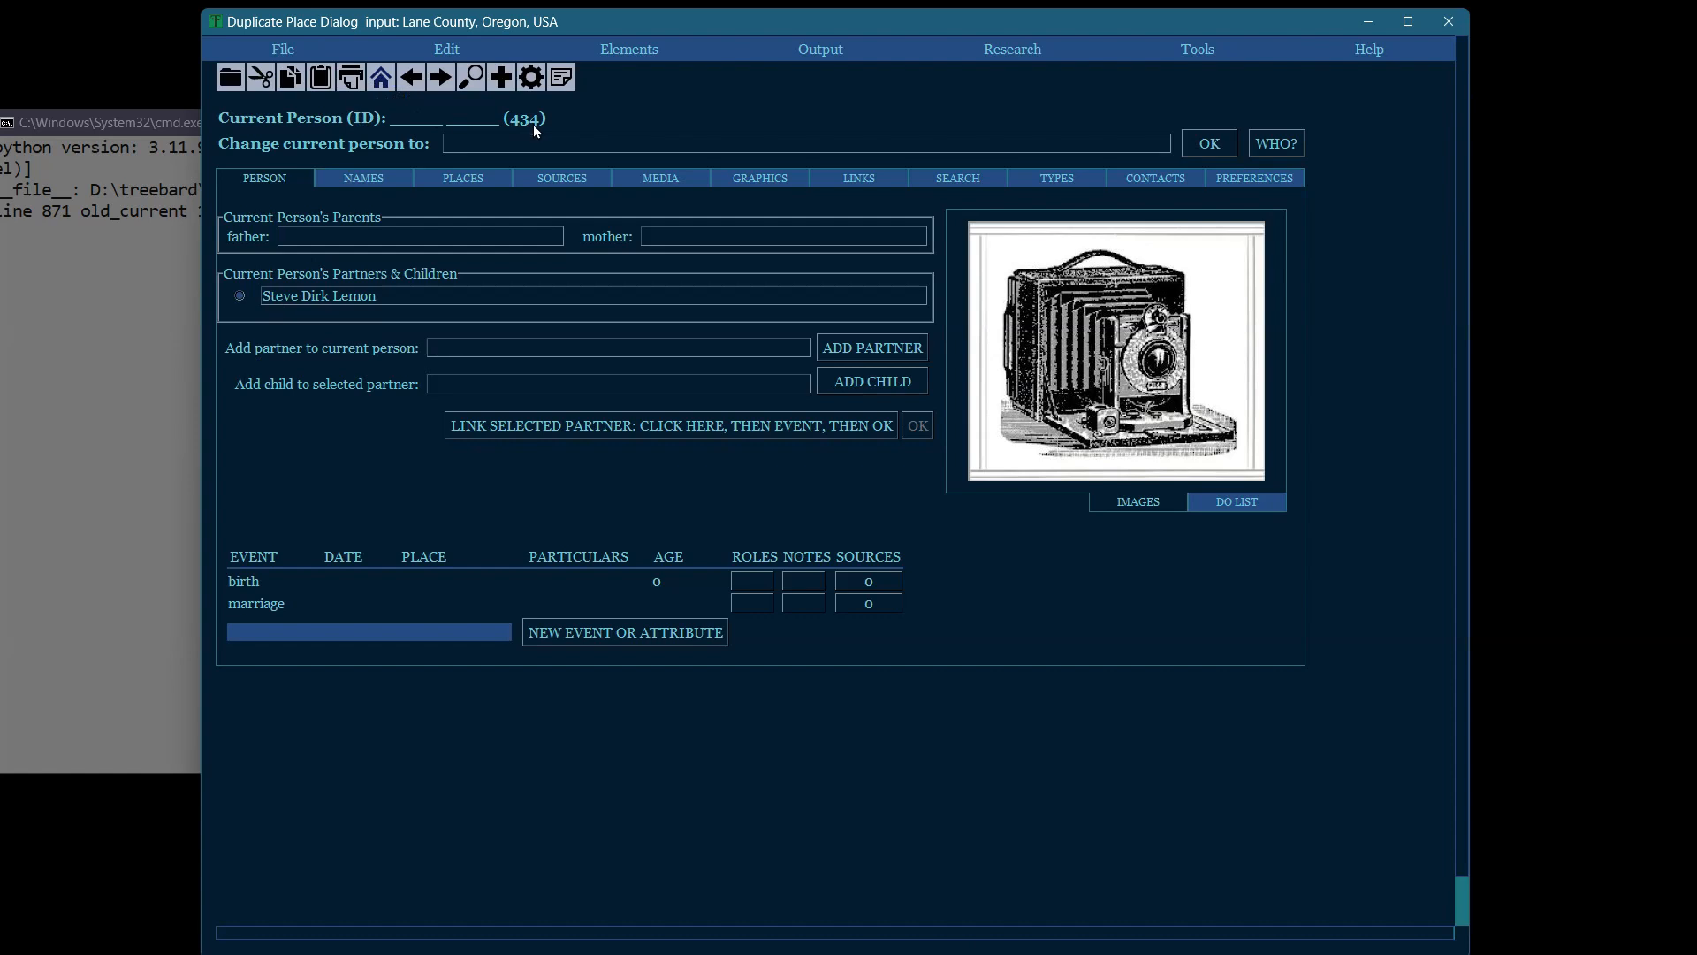
{"action": "left_click", "coordinate": [277, 297]}
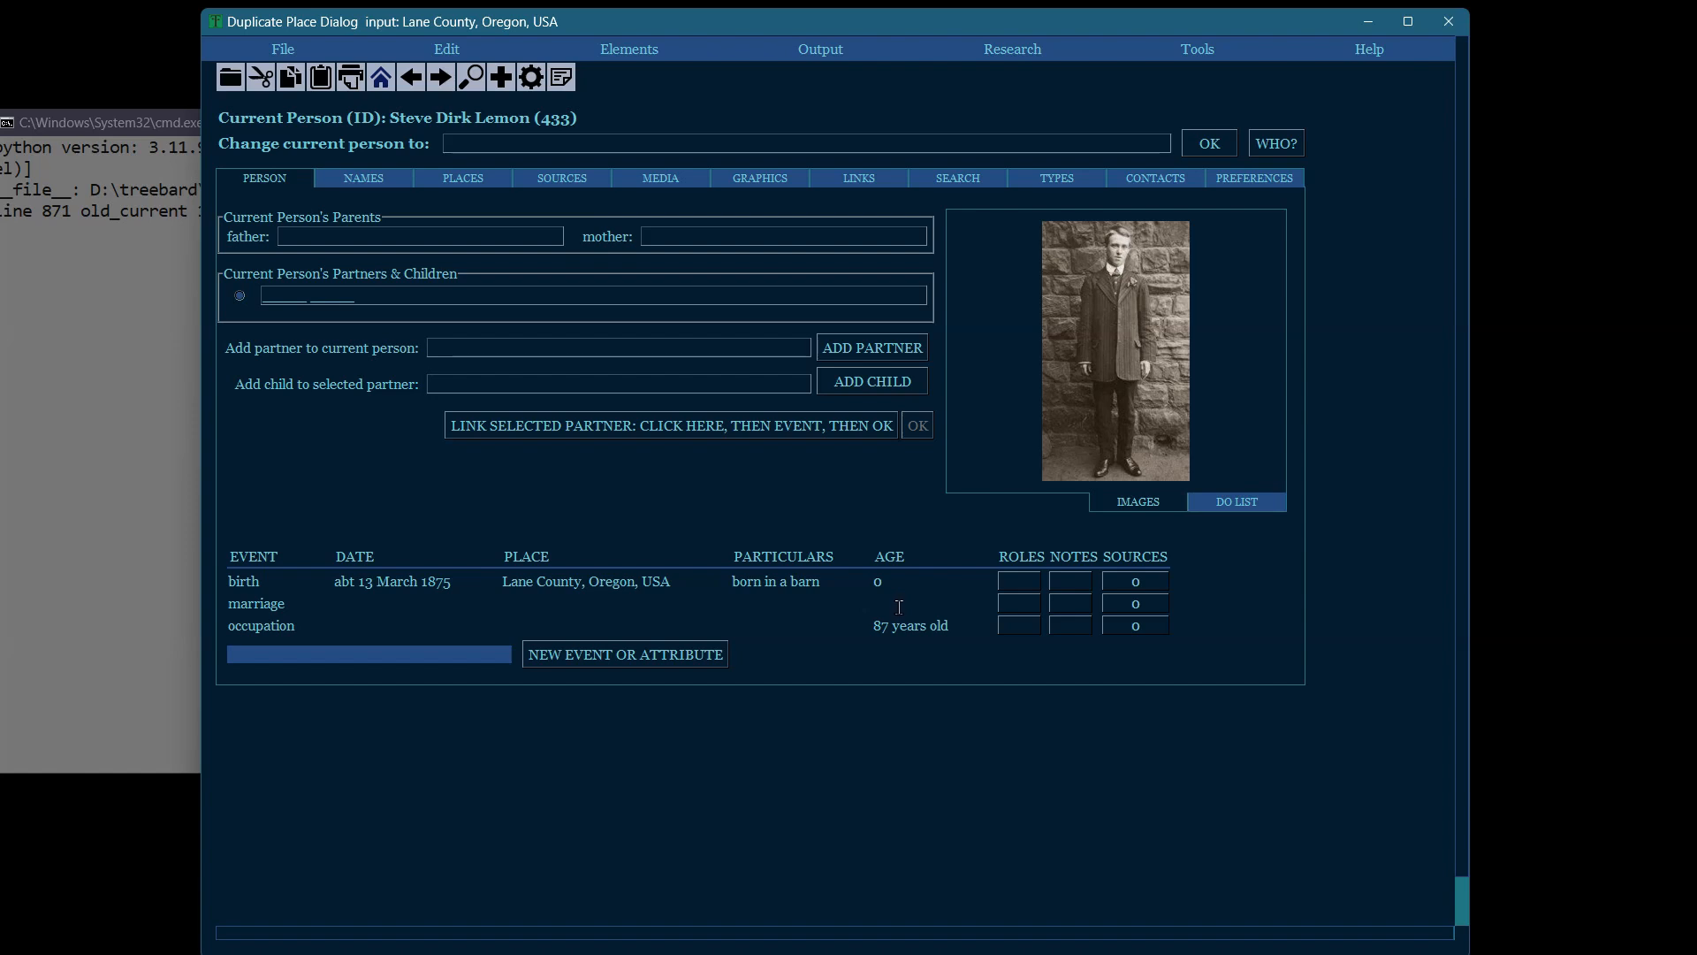
{"action": "left_click", "coordinate": [900, 602]}
{"action": "mouse_move", "coordinate": [281, 611]}
{"action": "left_click", "coordinate": [927, 603]}
Make the unnamed partner the current person and mark that person's placeholder name for changing
{"action": "left_click", "coordinate": [317, 300]}
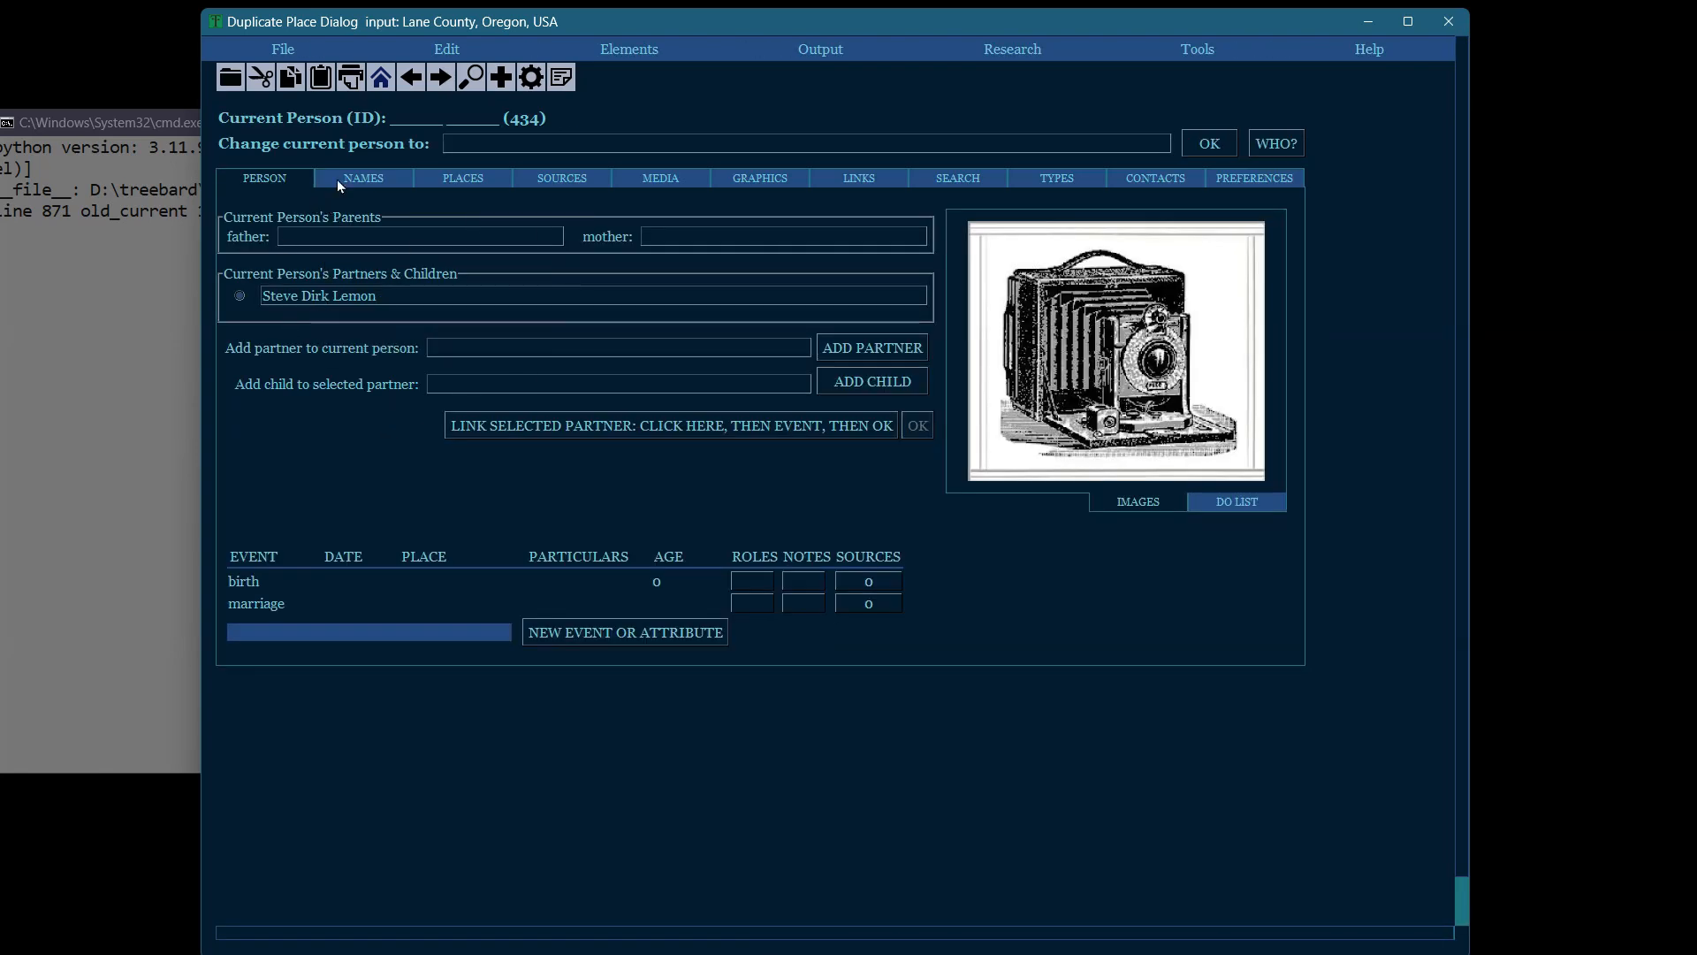
{"action": "left_click", "coordinate": [373, 180]}
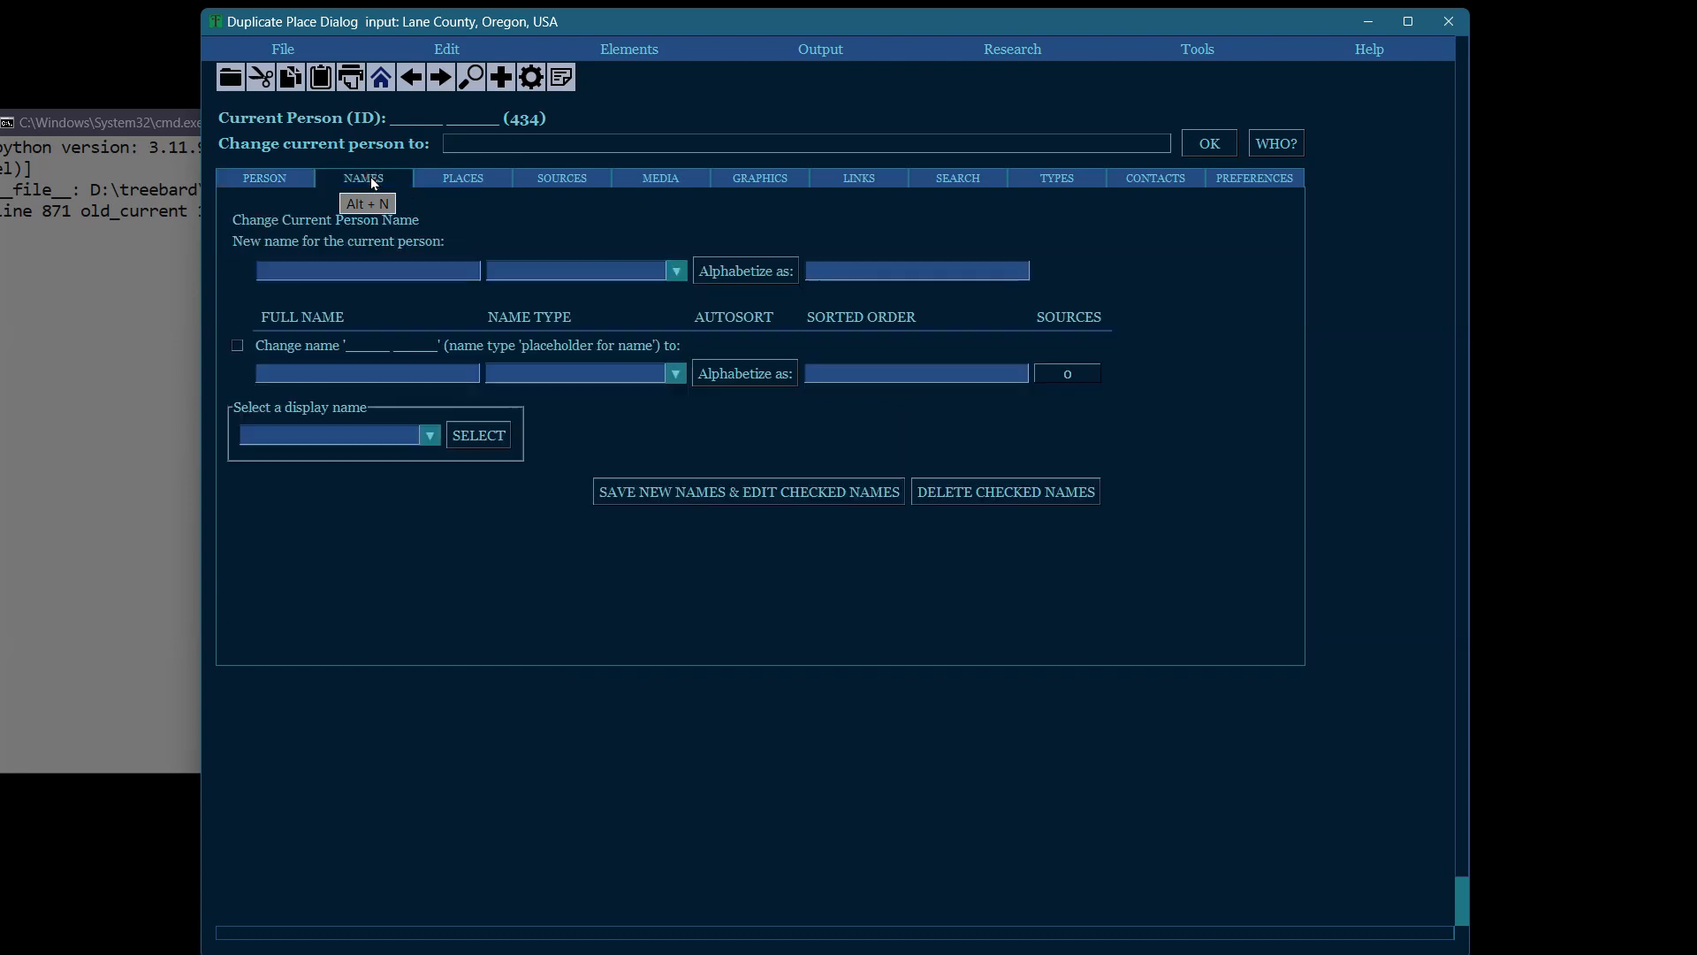
{"action": "left_click", "coordinate": [237, 346]}
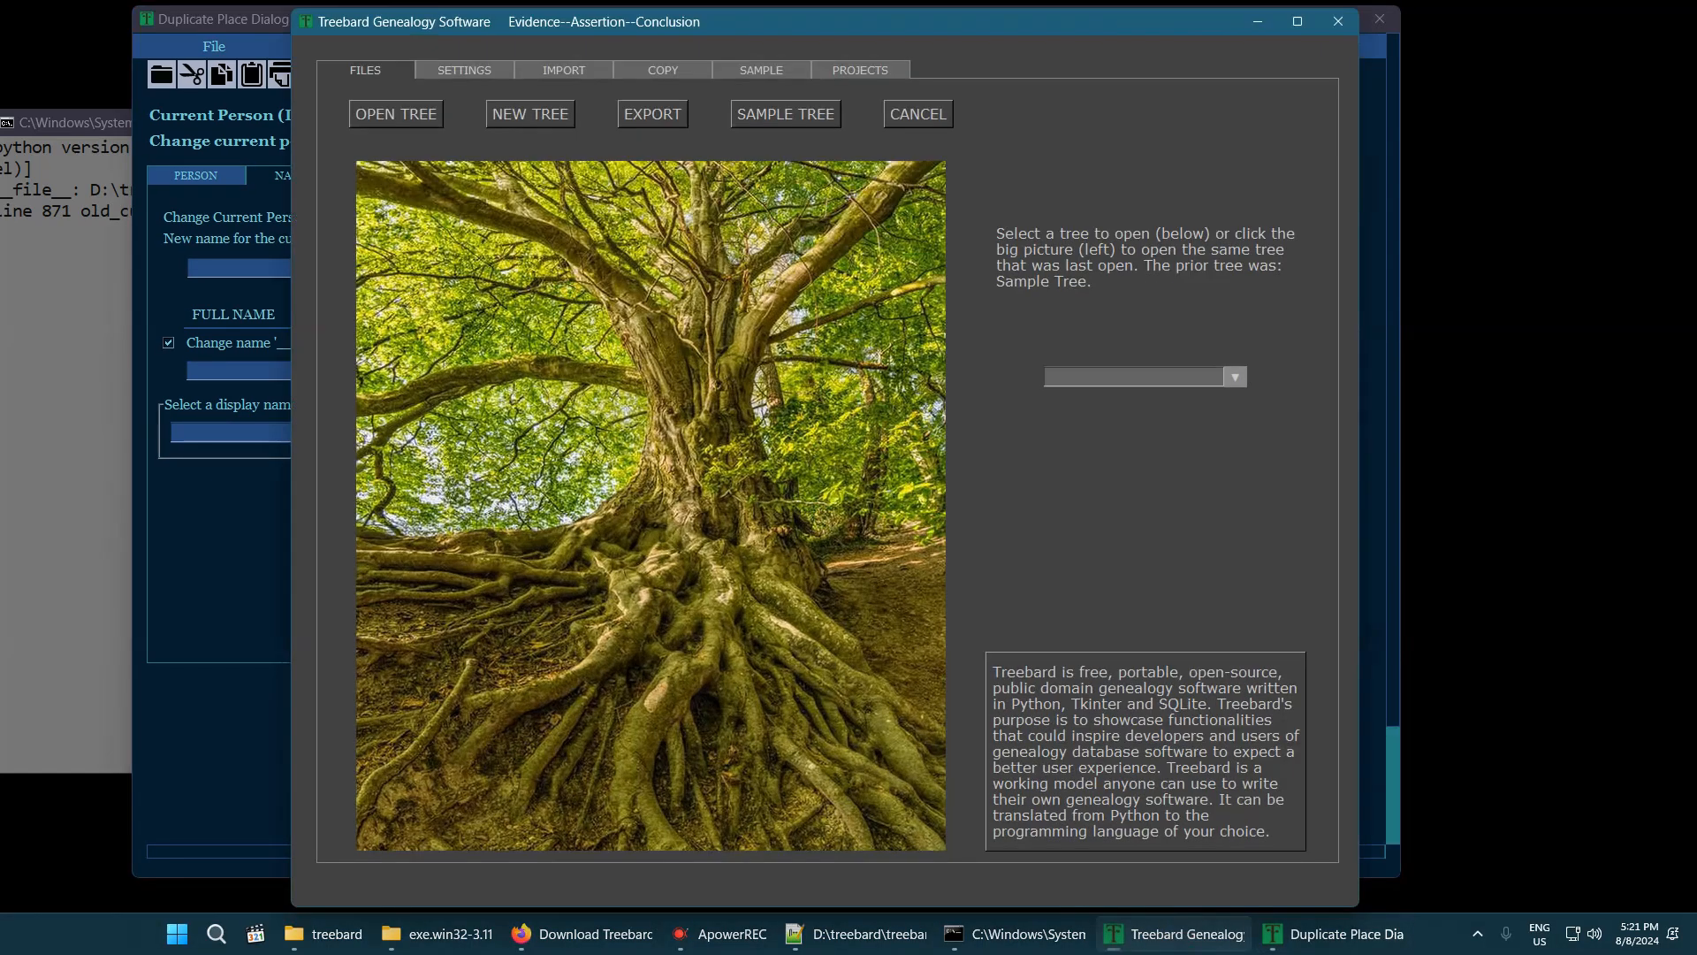
Set Treebard's placeholder for unknown names to "??? ??? !!!" in the program-wide settings
{"action": "left_click", "coordinate": [464, 71]}
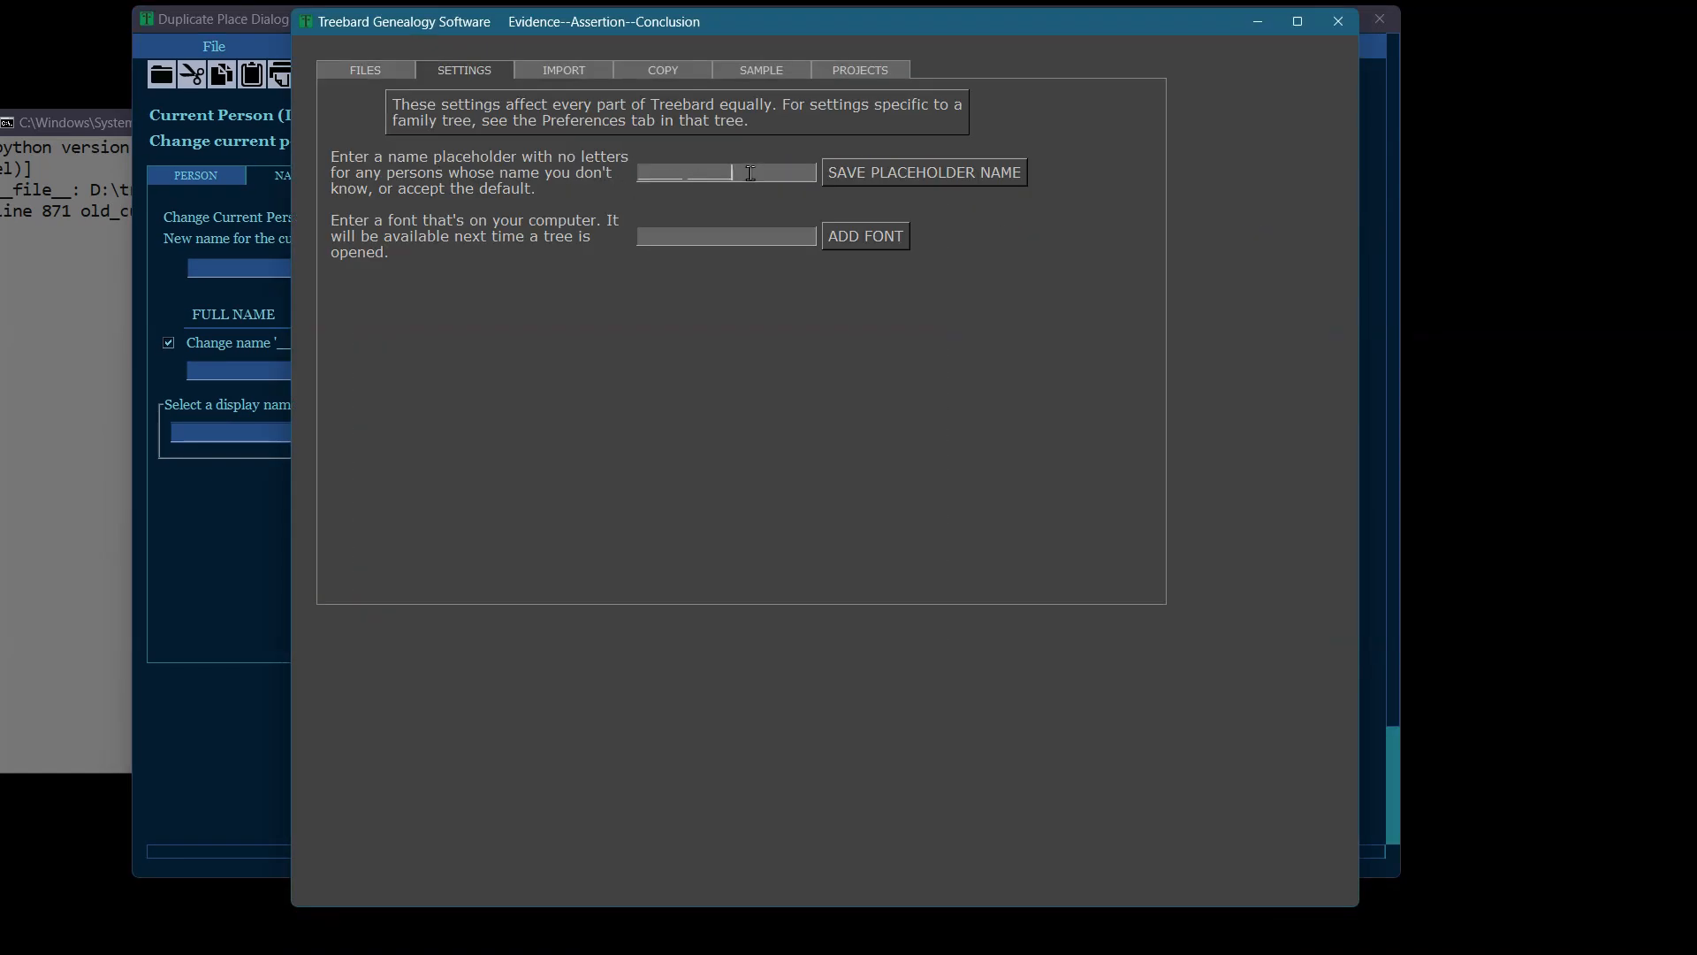
{"action": "left_click_drag", "start_coordinate": [751, 174], "coordinate": [592, 166]}
{"action": "type", "text": "??? ??? !!!"}
{"action": "left_click", "coordinate": [1250, 19]}
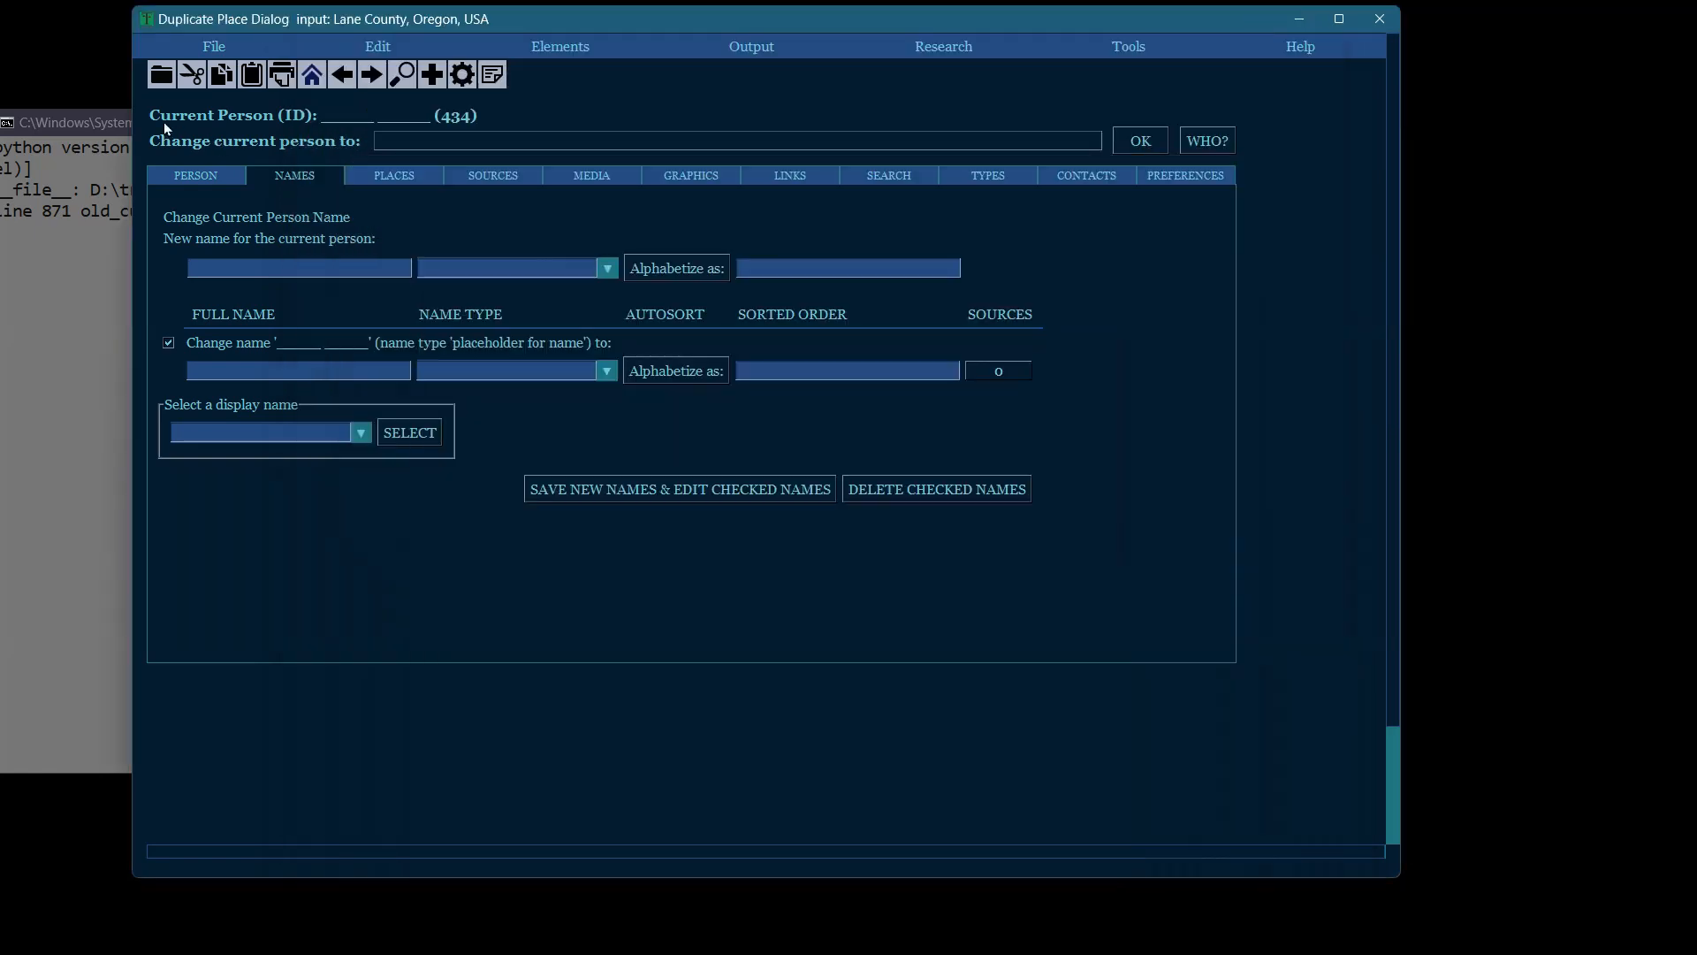
Add a divorce event to the unnamed person, creating a new partner with an unknown name for it
{"action": "left_click", "coordinate": [188, 179]}
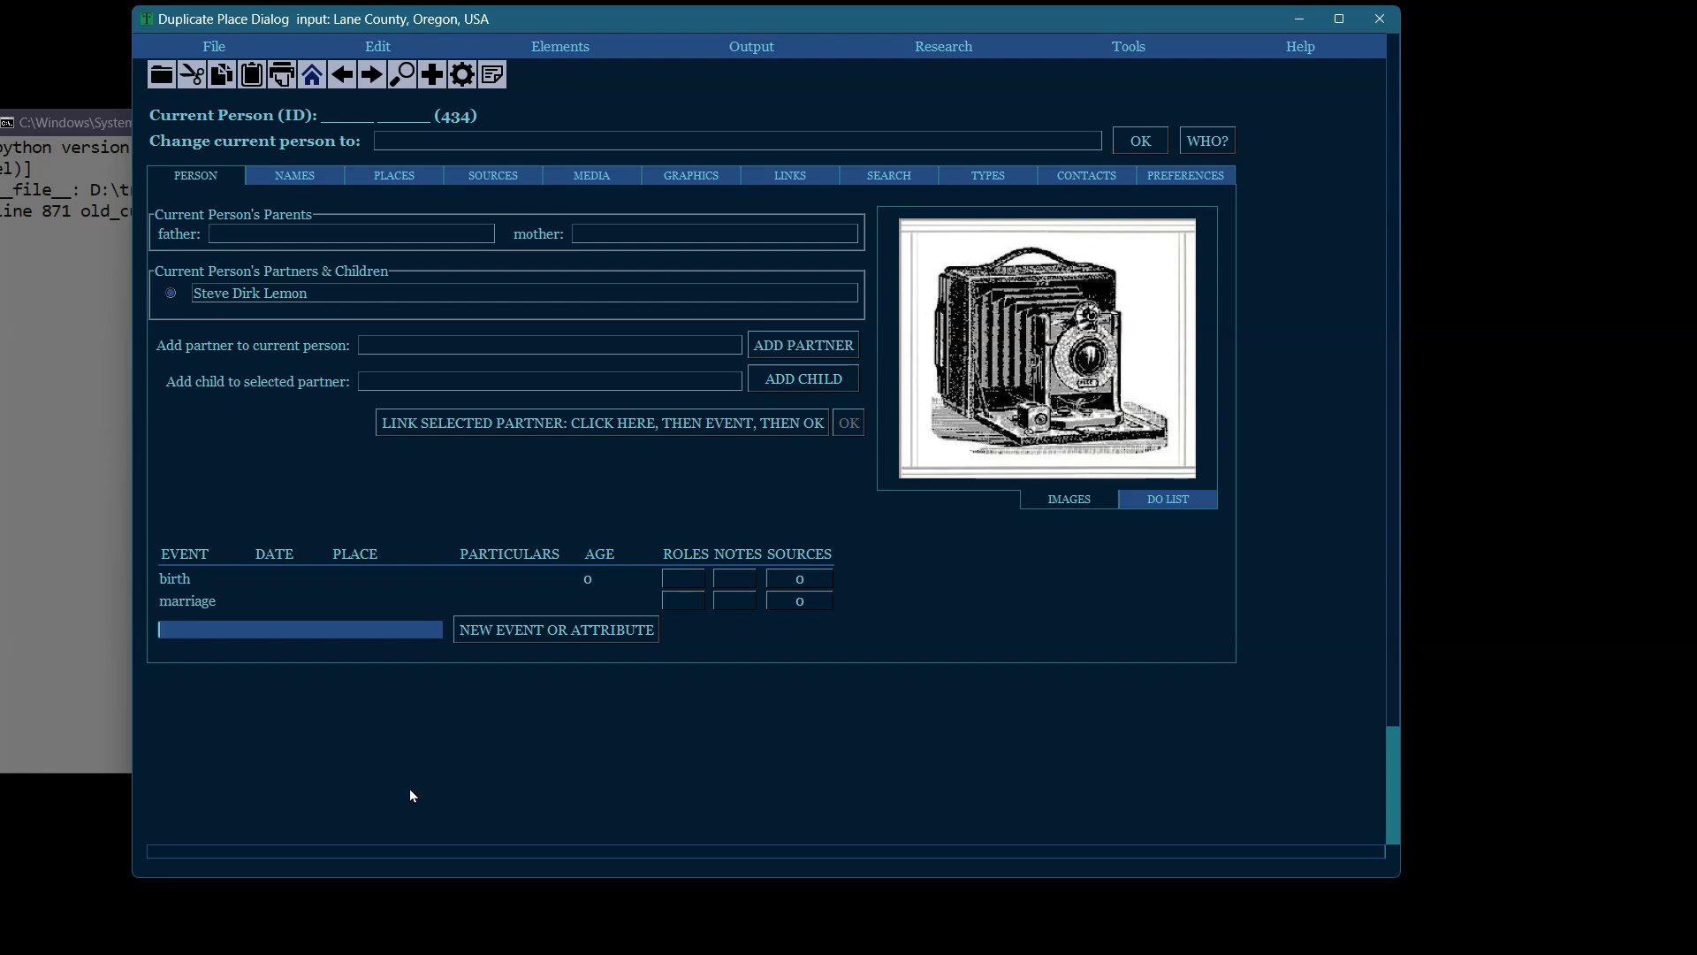
{"action": "type", "text": "divorce"}
{"action": "key", "text": "Tab"}
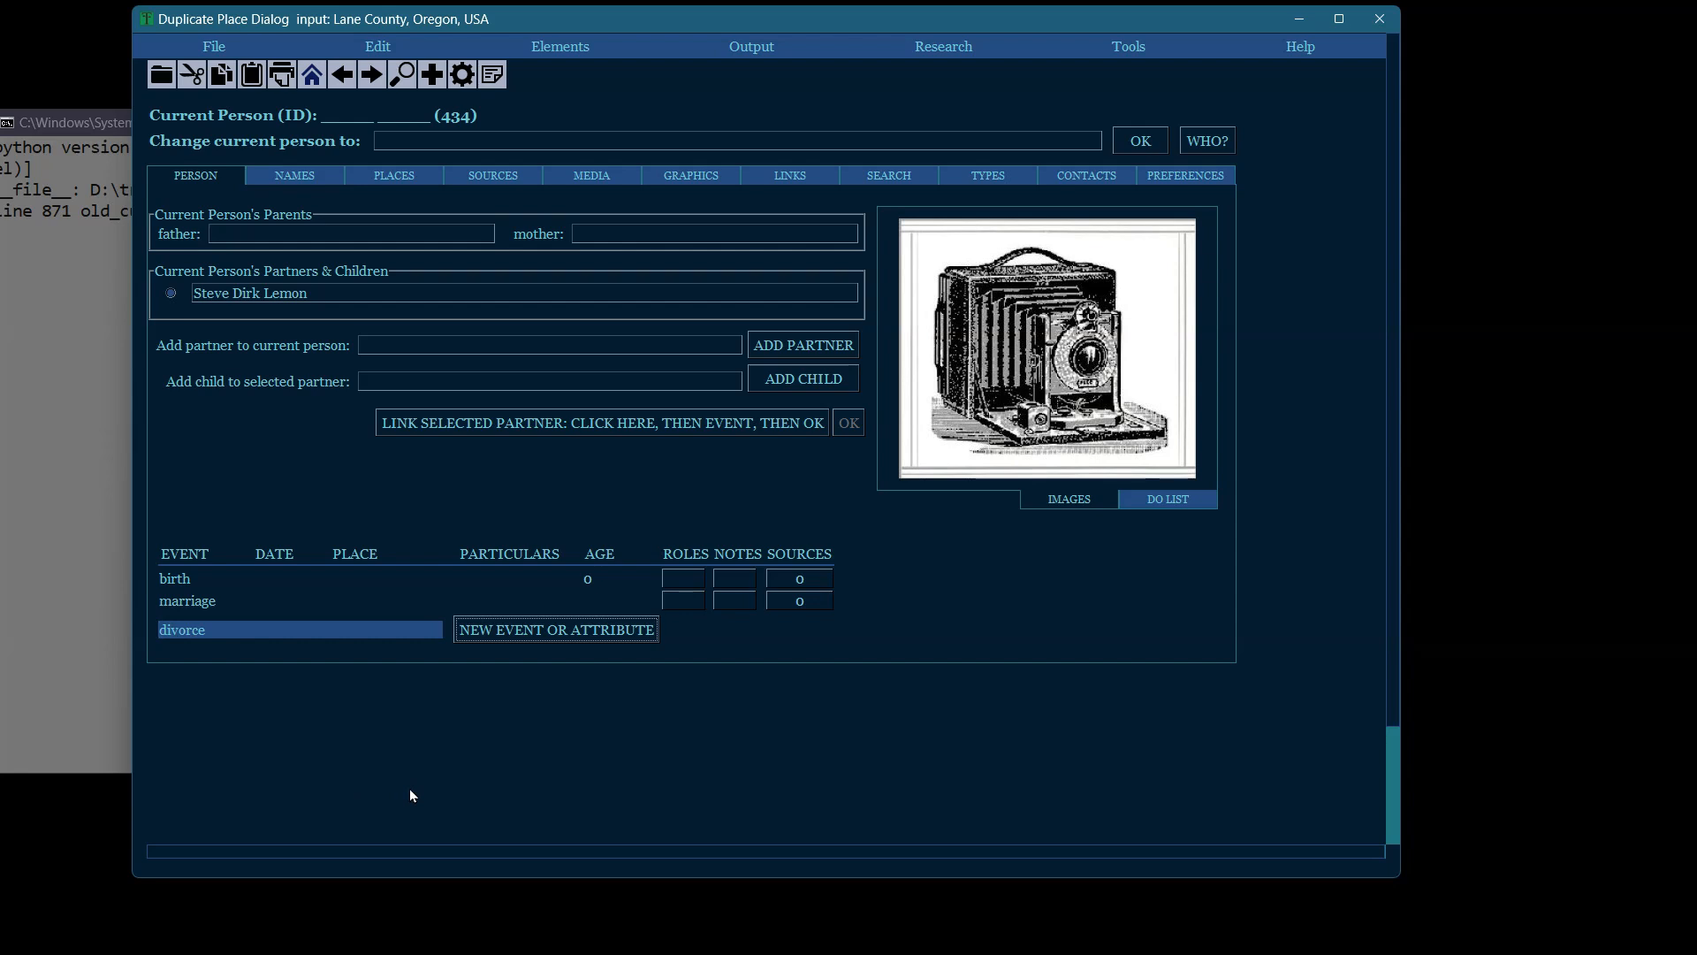
{"action": "key", "text": "Return"}
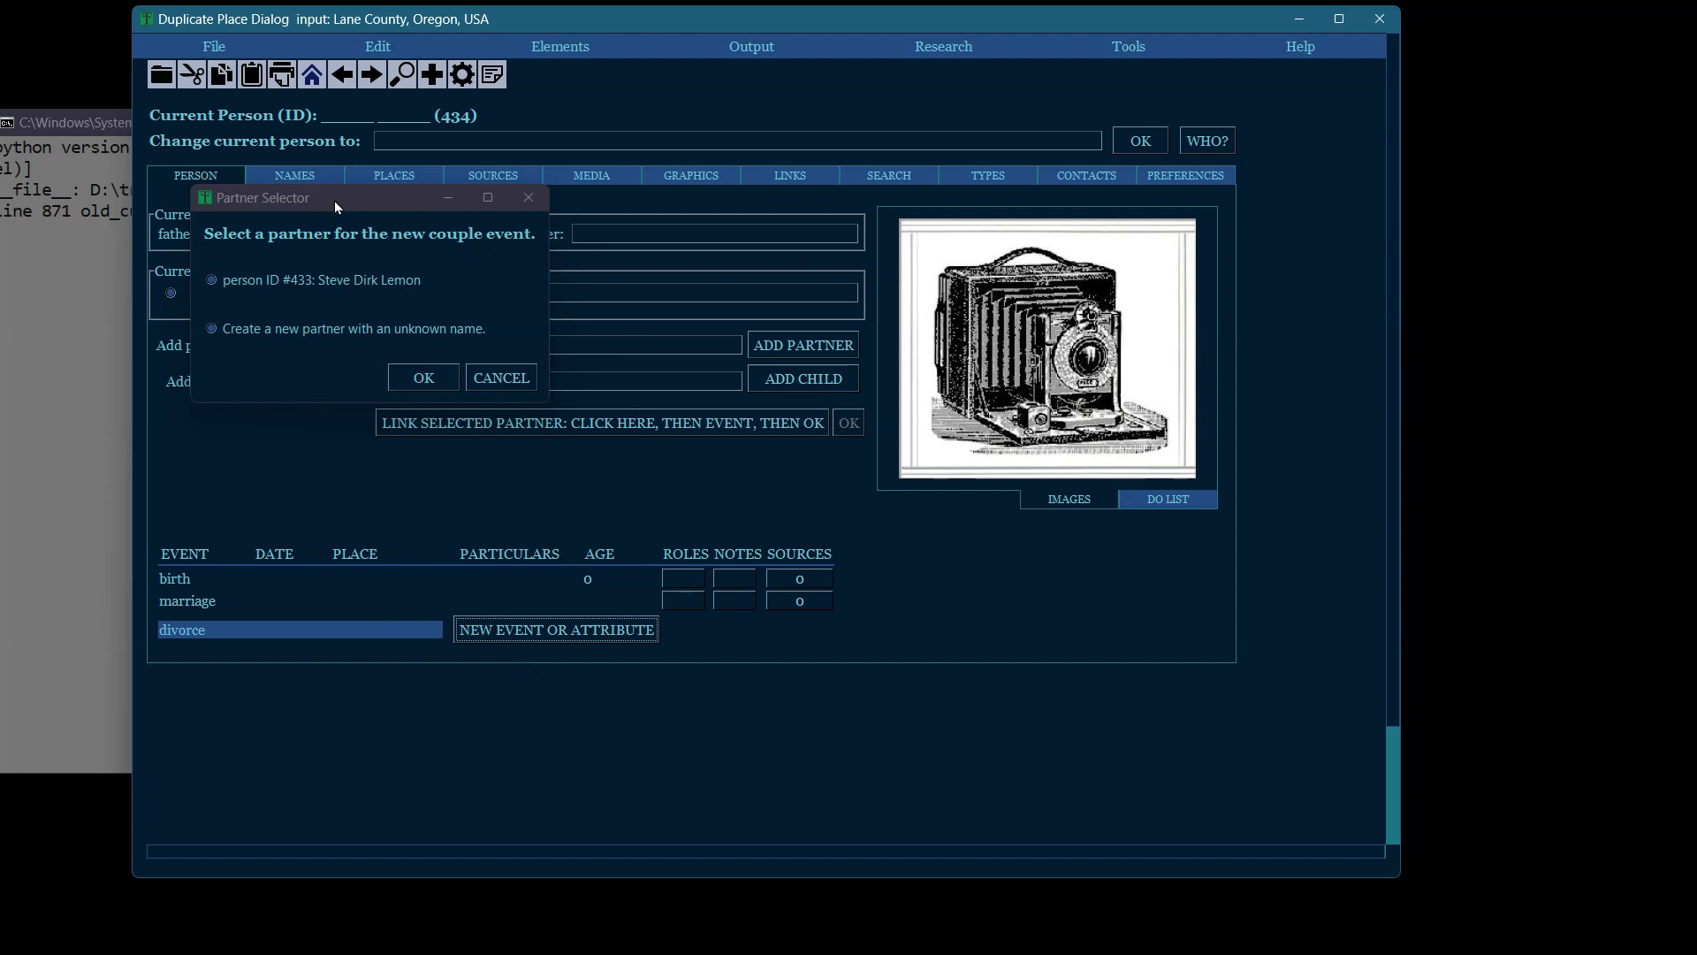
{"action": "left_click_drag", "start_coordinate": [357, 204], "coordinate": [544, 372]}
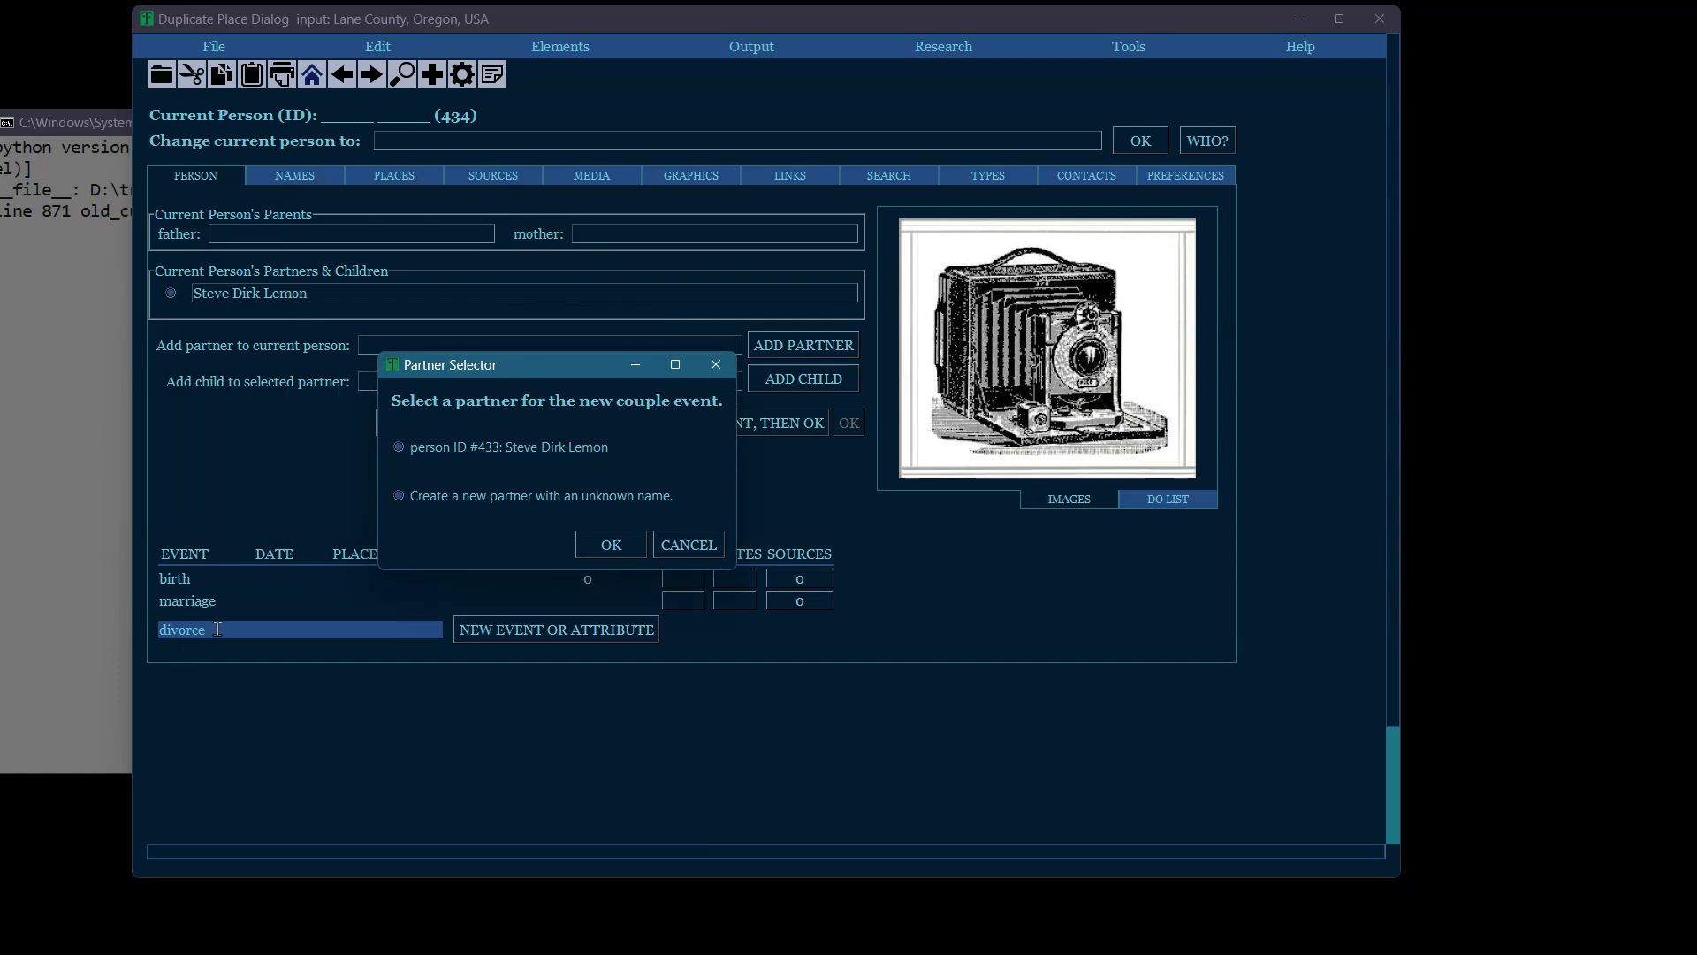
{"action": "left_click", "coordinate": [399, 496]}
{"action": "left_click", "coordinate": [605, 543]}
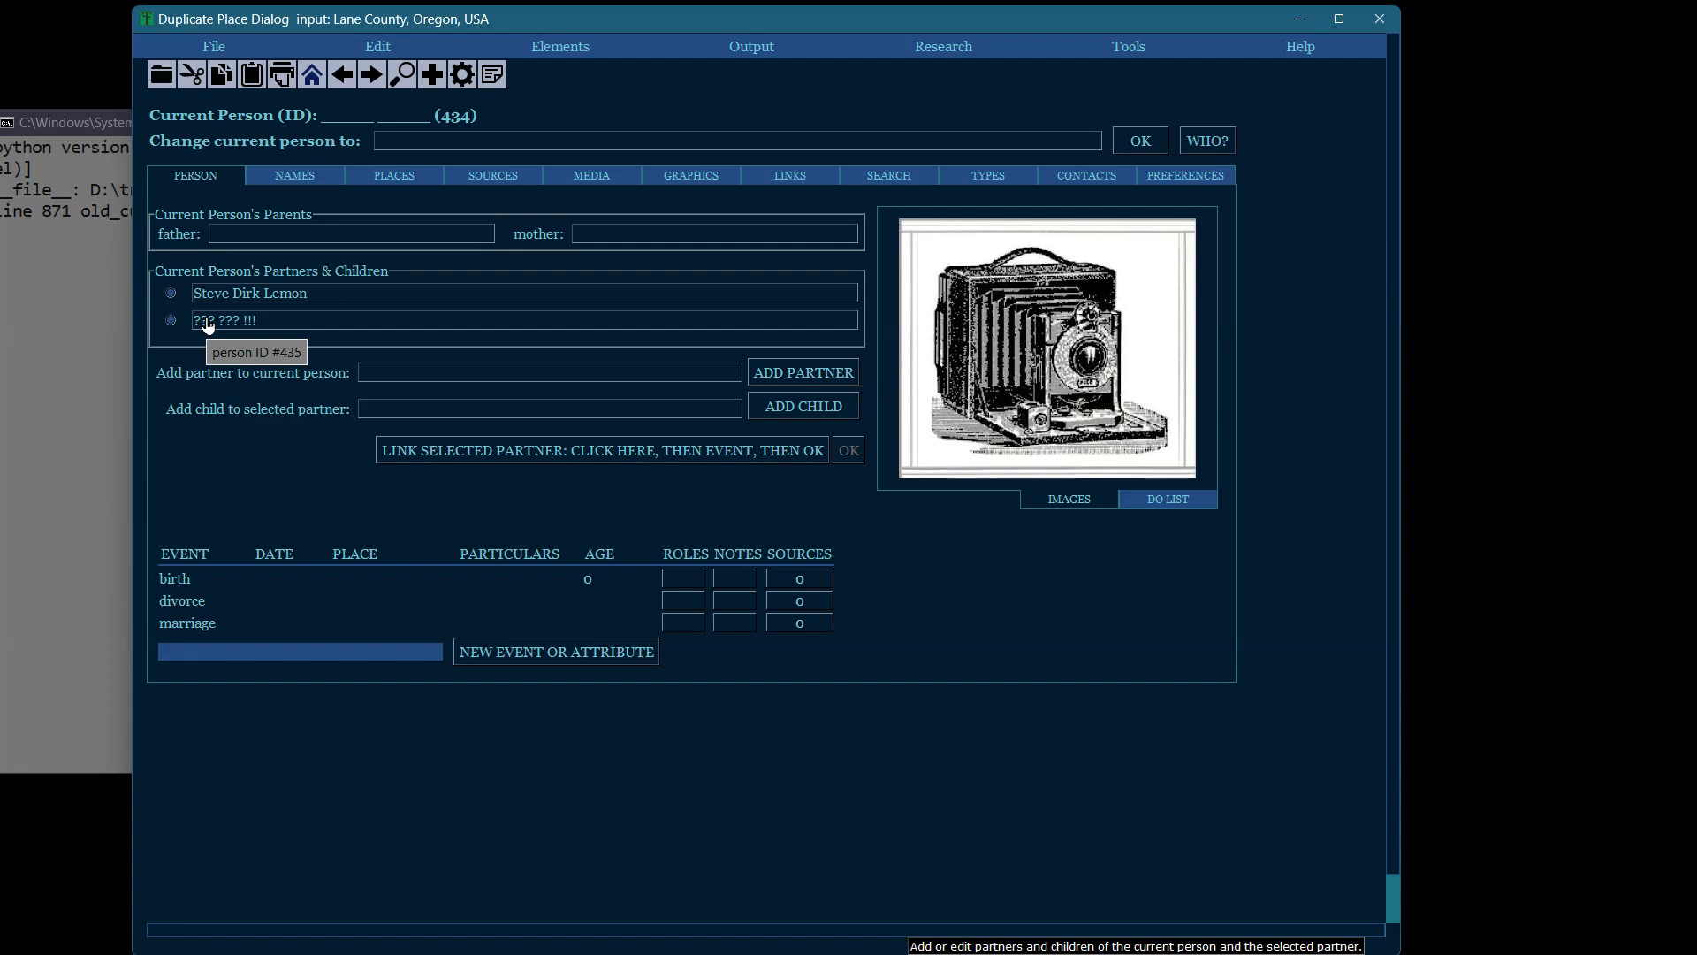
Replace the program-wide name placeholder with two groups of underscores and save it
{"action": "mouse_move", "coordinate": [1148, 936]}
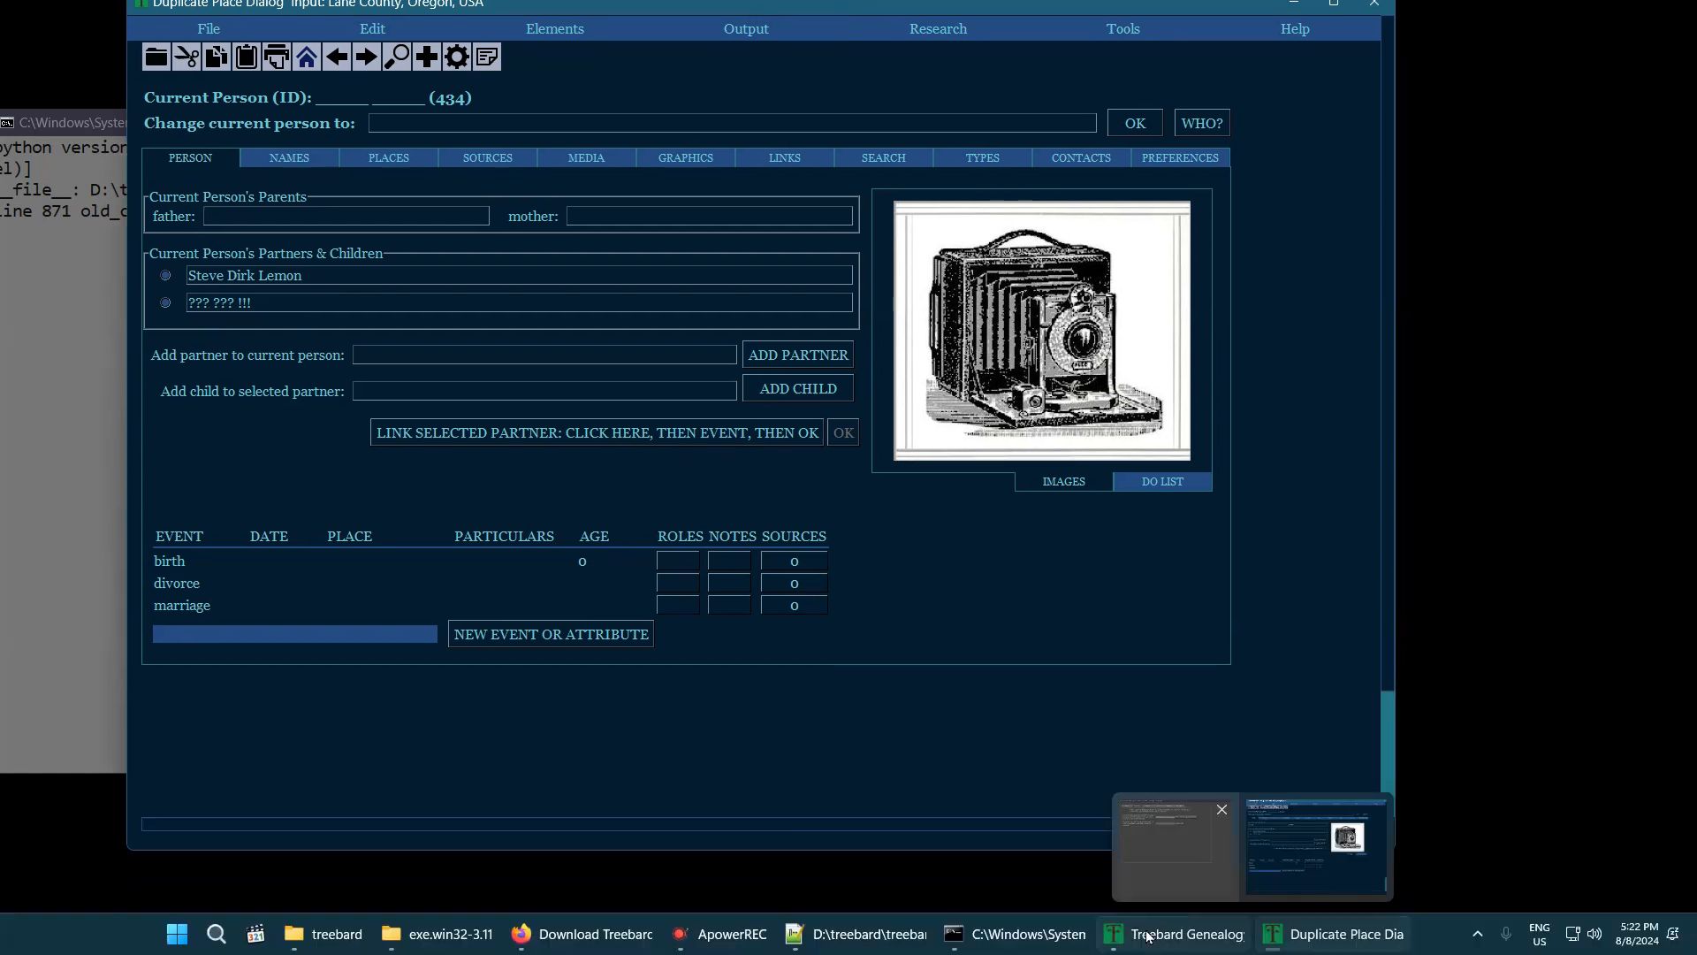
{"action": "left_click", "coordinate": [1215, 938]}
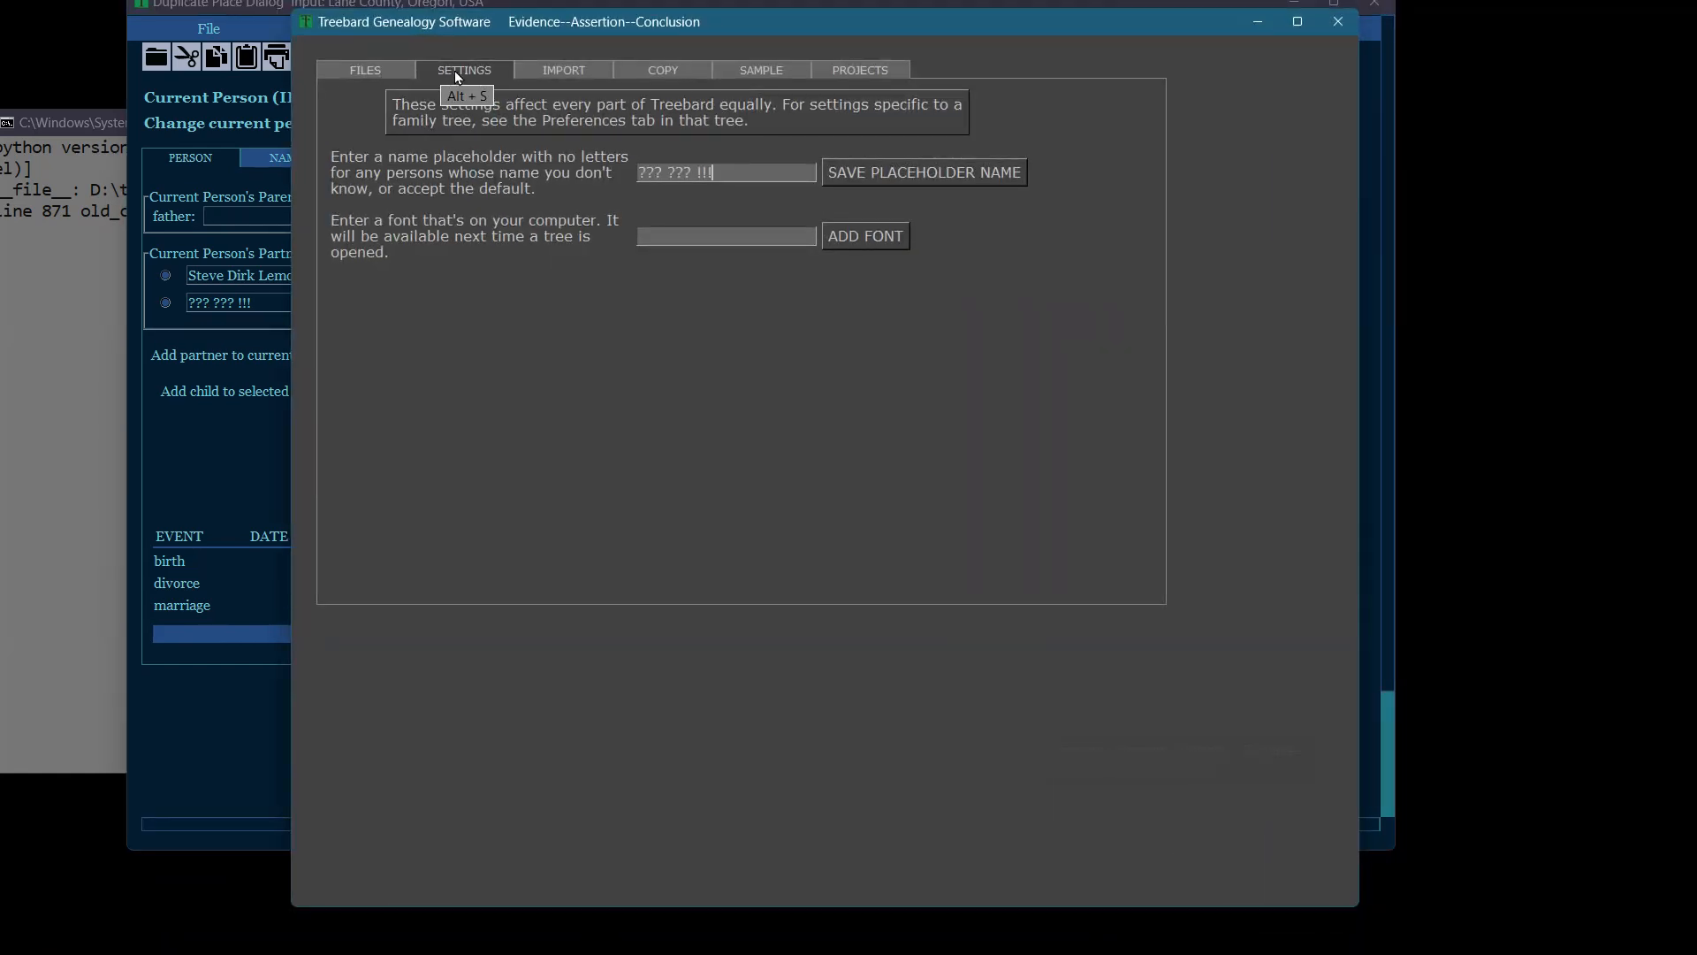
{"action": "left_click_drag", "start_coordinate": [751, 169], "coordinate": [618, 157]}
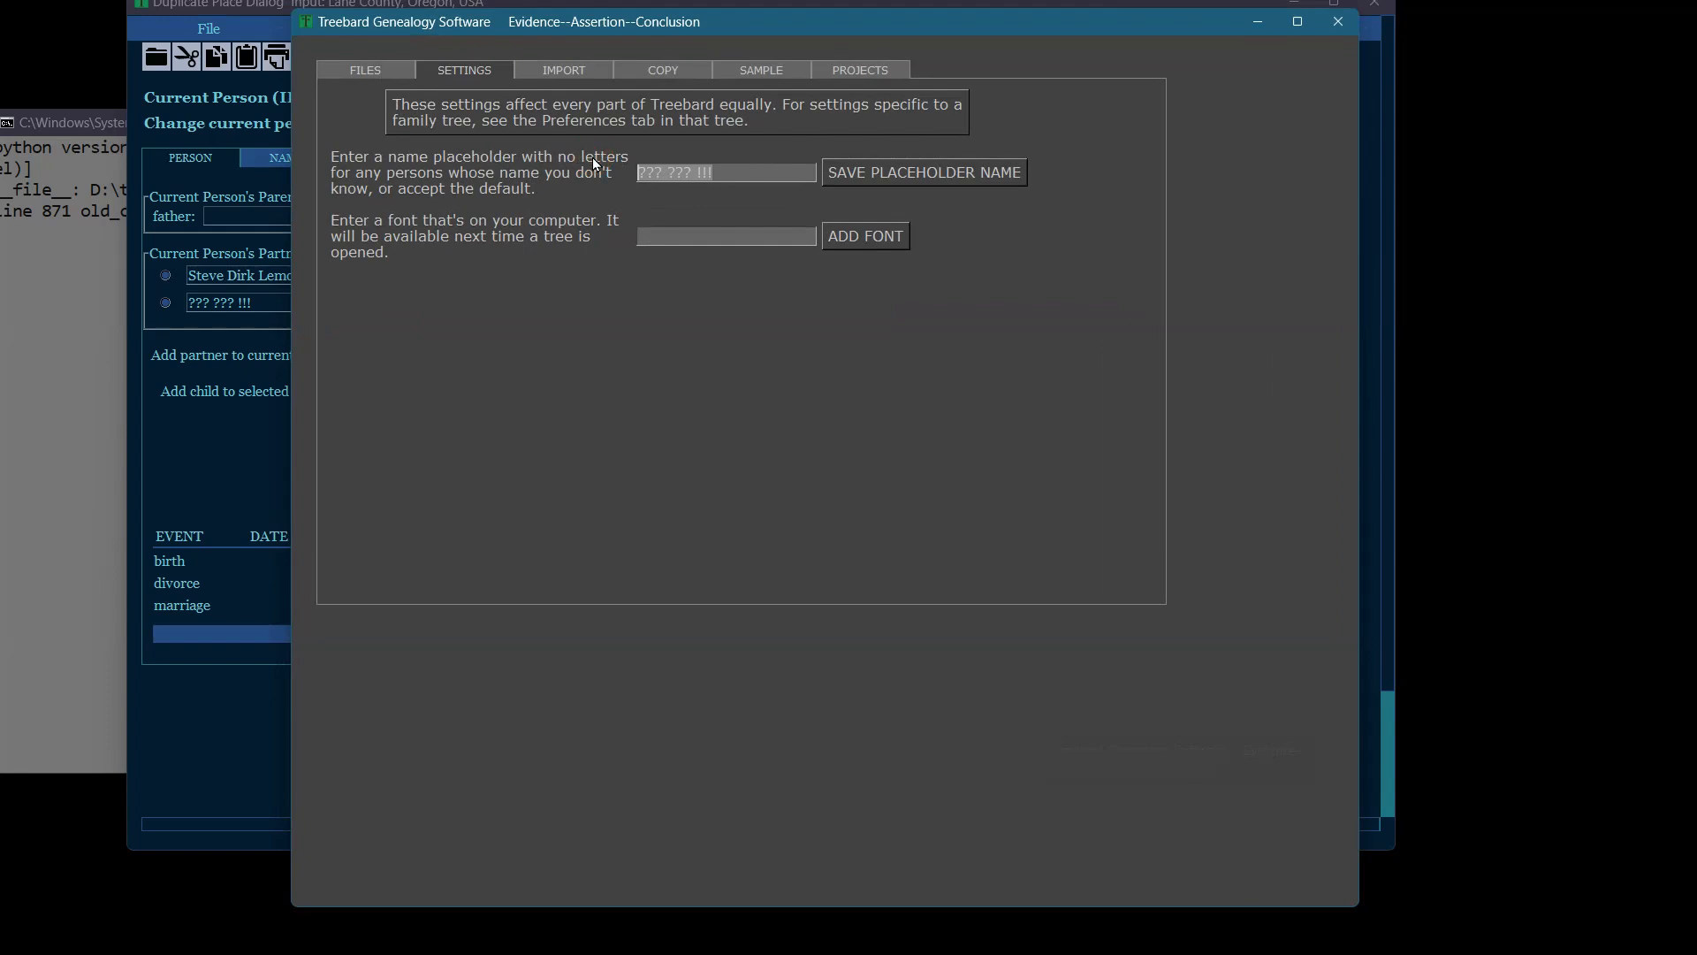
{"action": "type", "text": "______ ______"}
{"action": "left_click", "coordinate": [928, 173]}
{"action": "left_click", "coordinate": [1256, 22]}
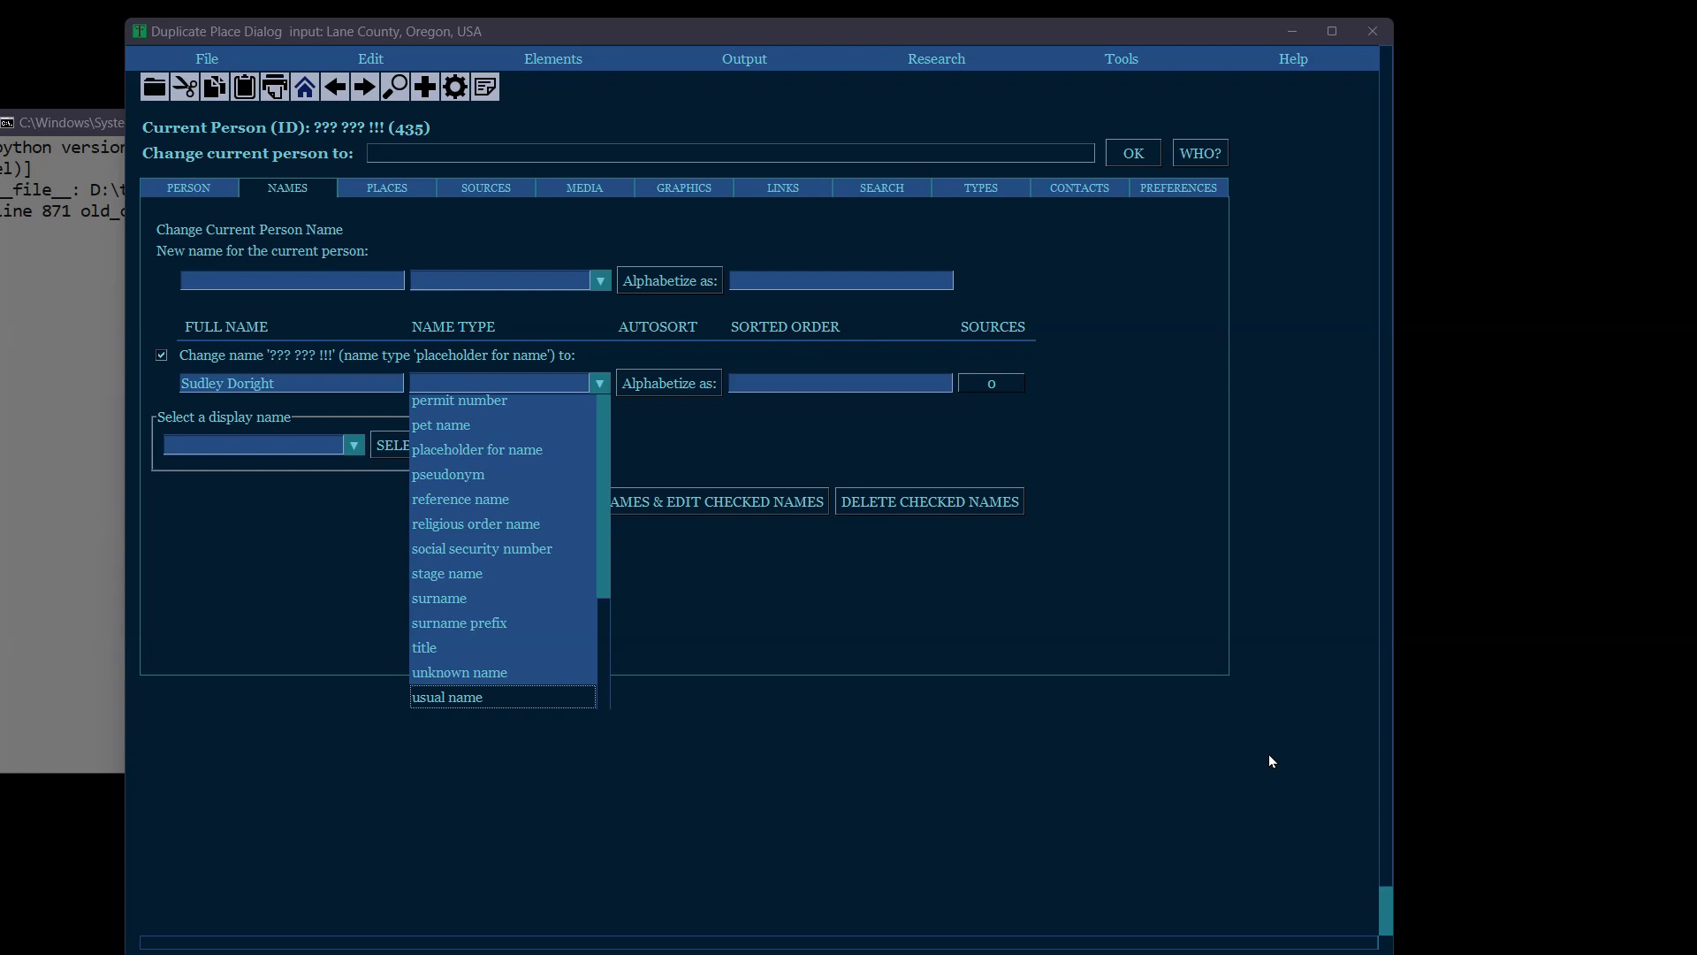
Set the replacement name's type to immigrant and fill in its sorted order automatically
{"action": "key", "text": "Home"}
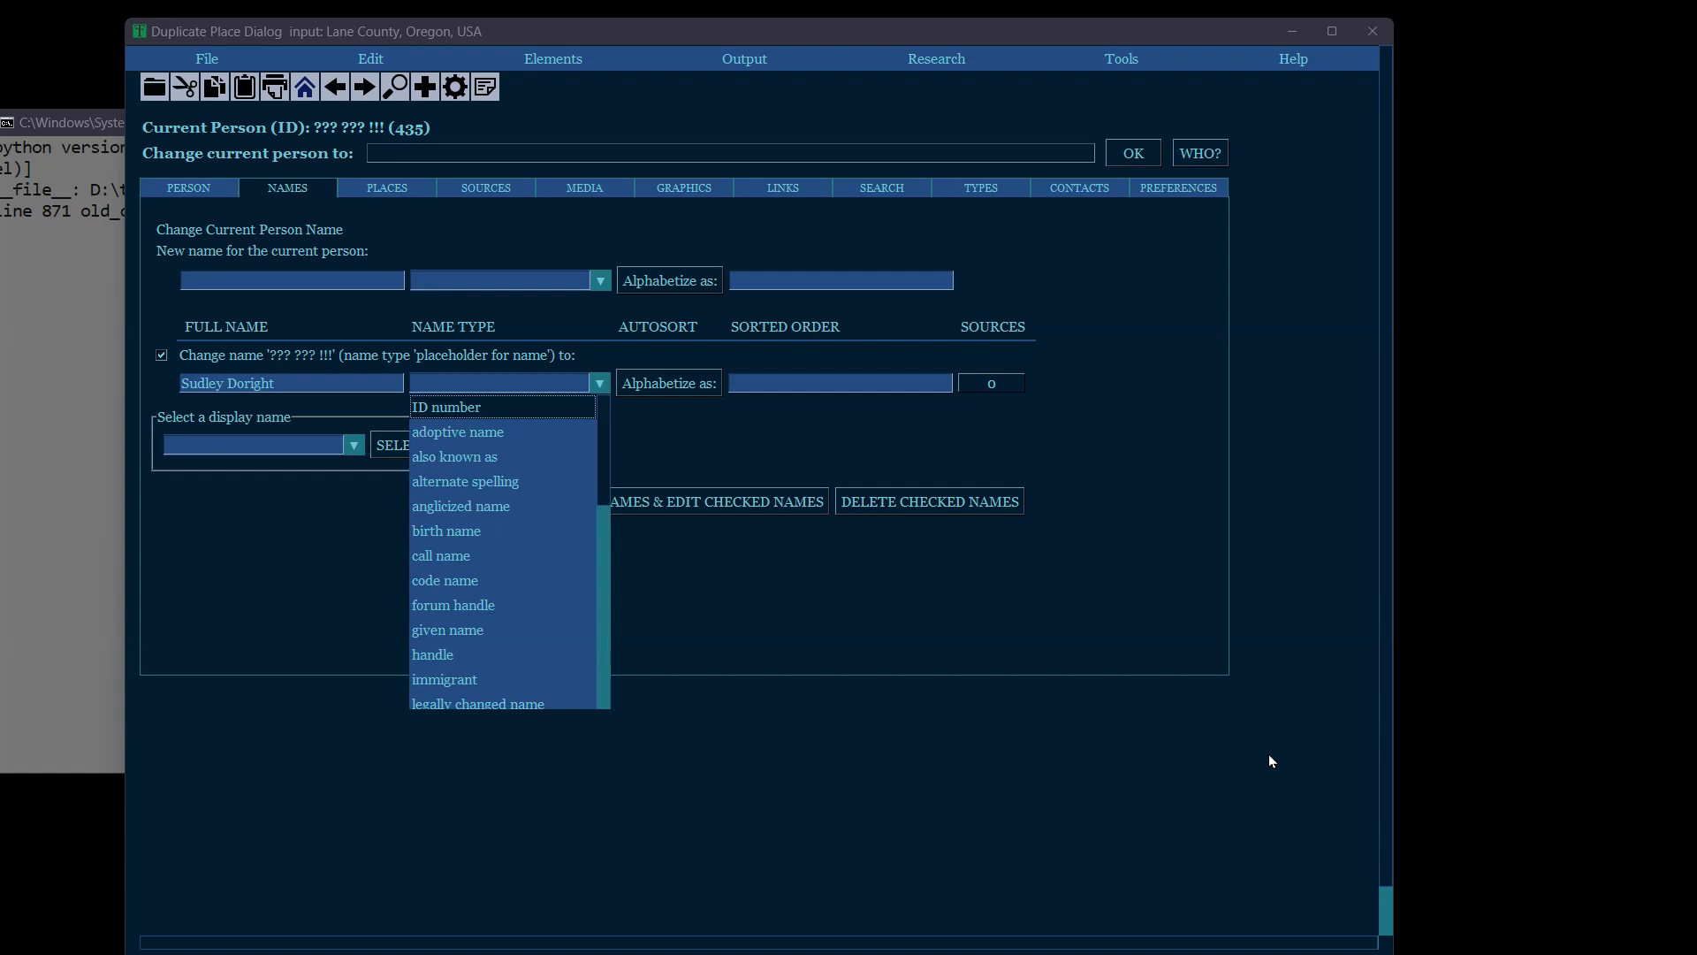
{"action": "left_click", "coordinate": [320, 385]}
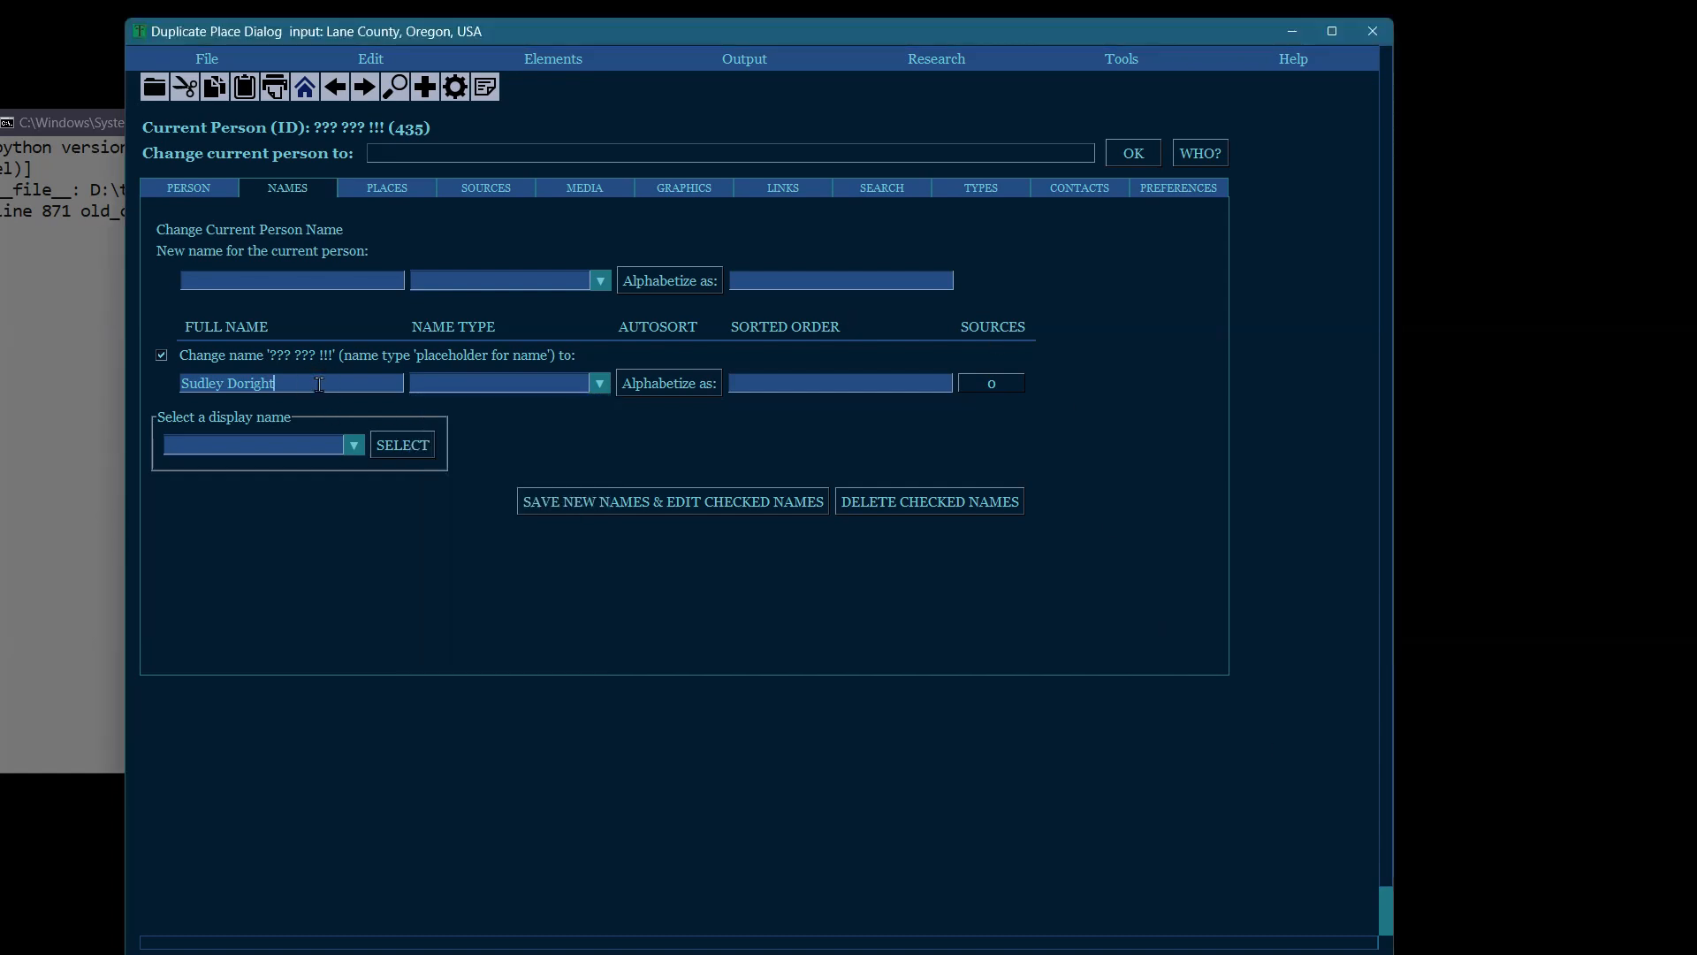
{"action": "key", "text": "Tab"}
{"action": "key", "text": "Down"}
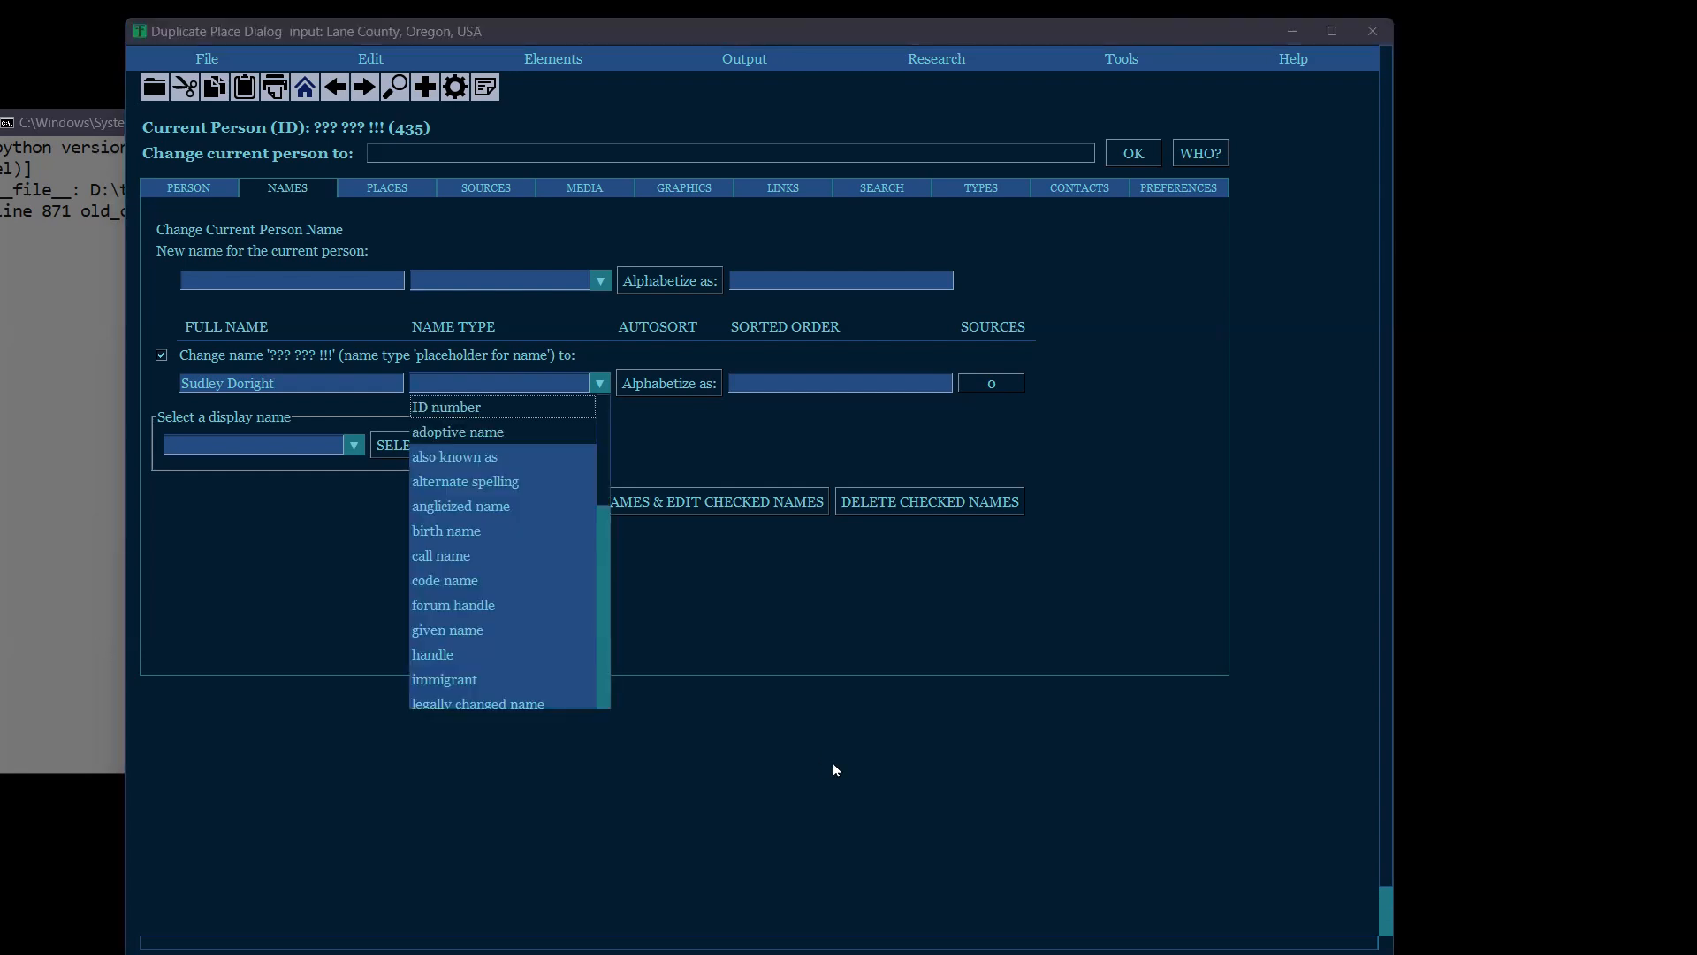
{"action": "key", "text": "Down"}
{"action": "key", "text": "Down"}
{"action": "key", "text": "Down"}
{"action": "key", "text": "Down"}
{"action": "key", "text": "Down"}
{"action": "key", "text": "Down"}
{"action": "key", "text": "Down"}
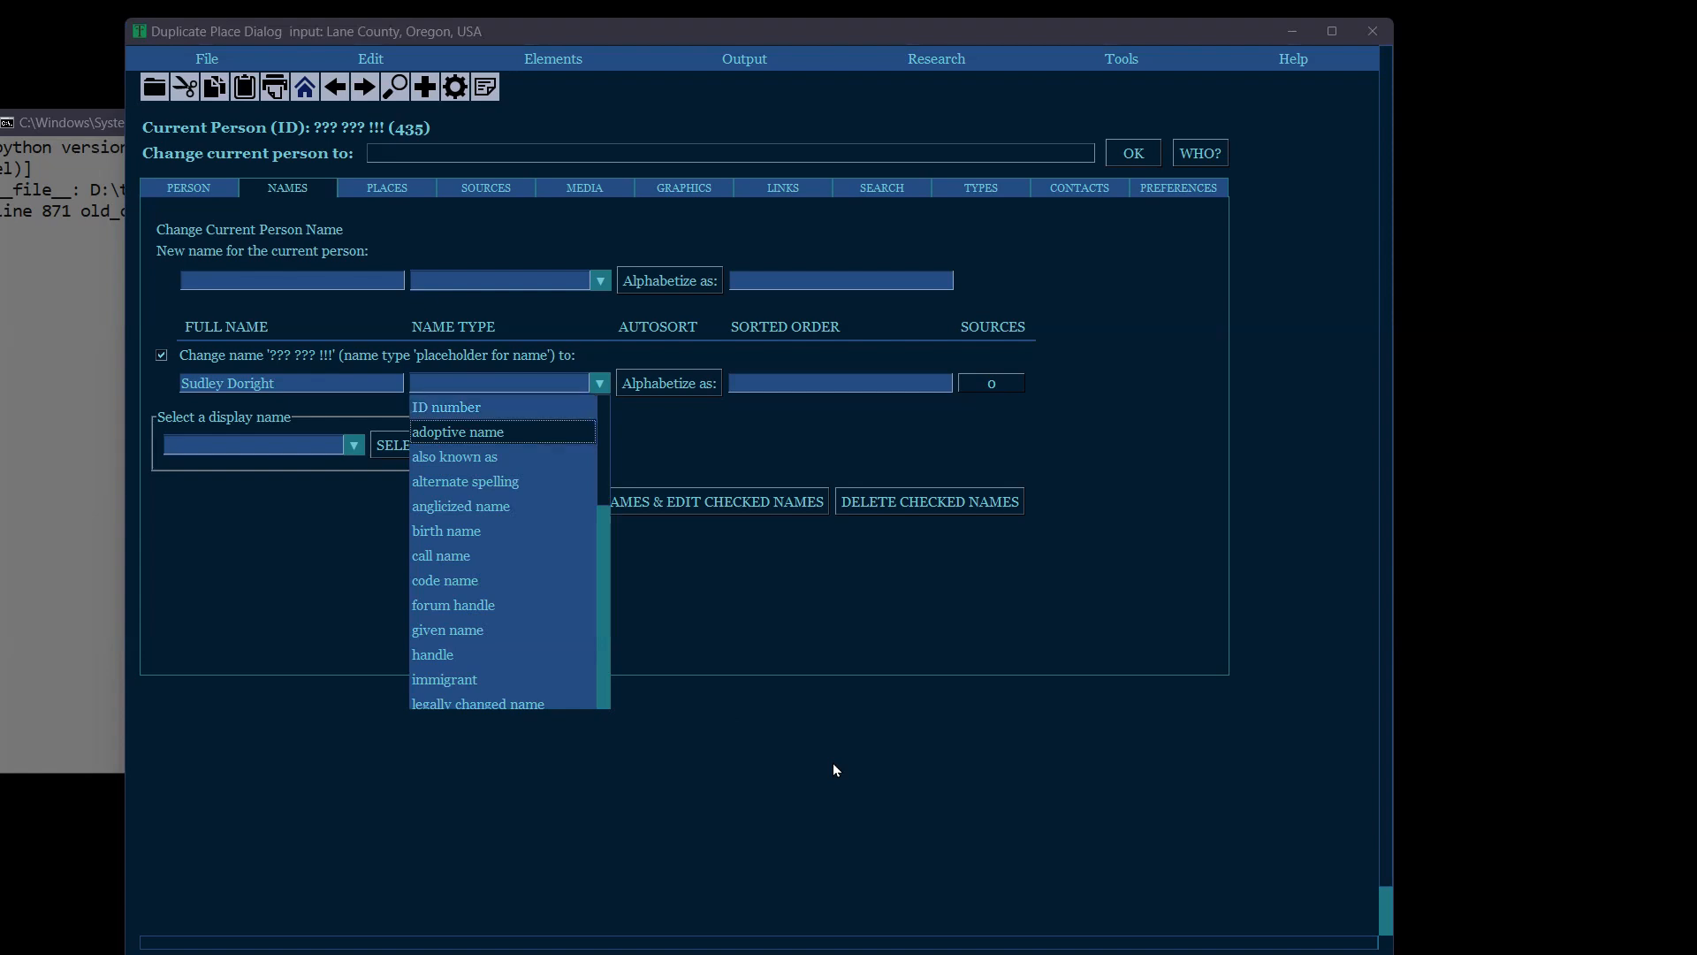
{"action": "key", "text": "Down"}
{"action": "key", "text": "Down"}
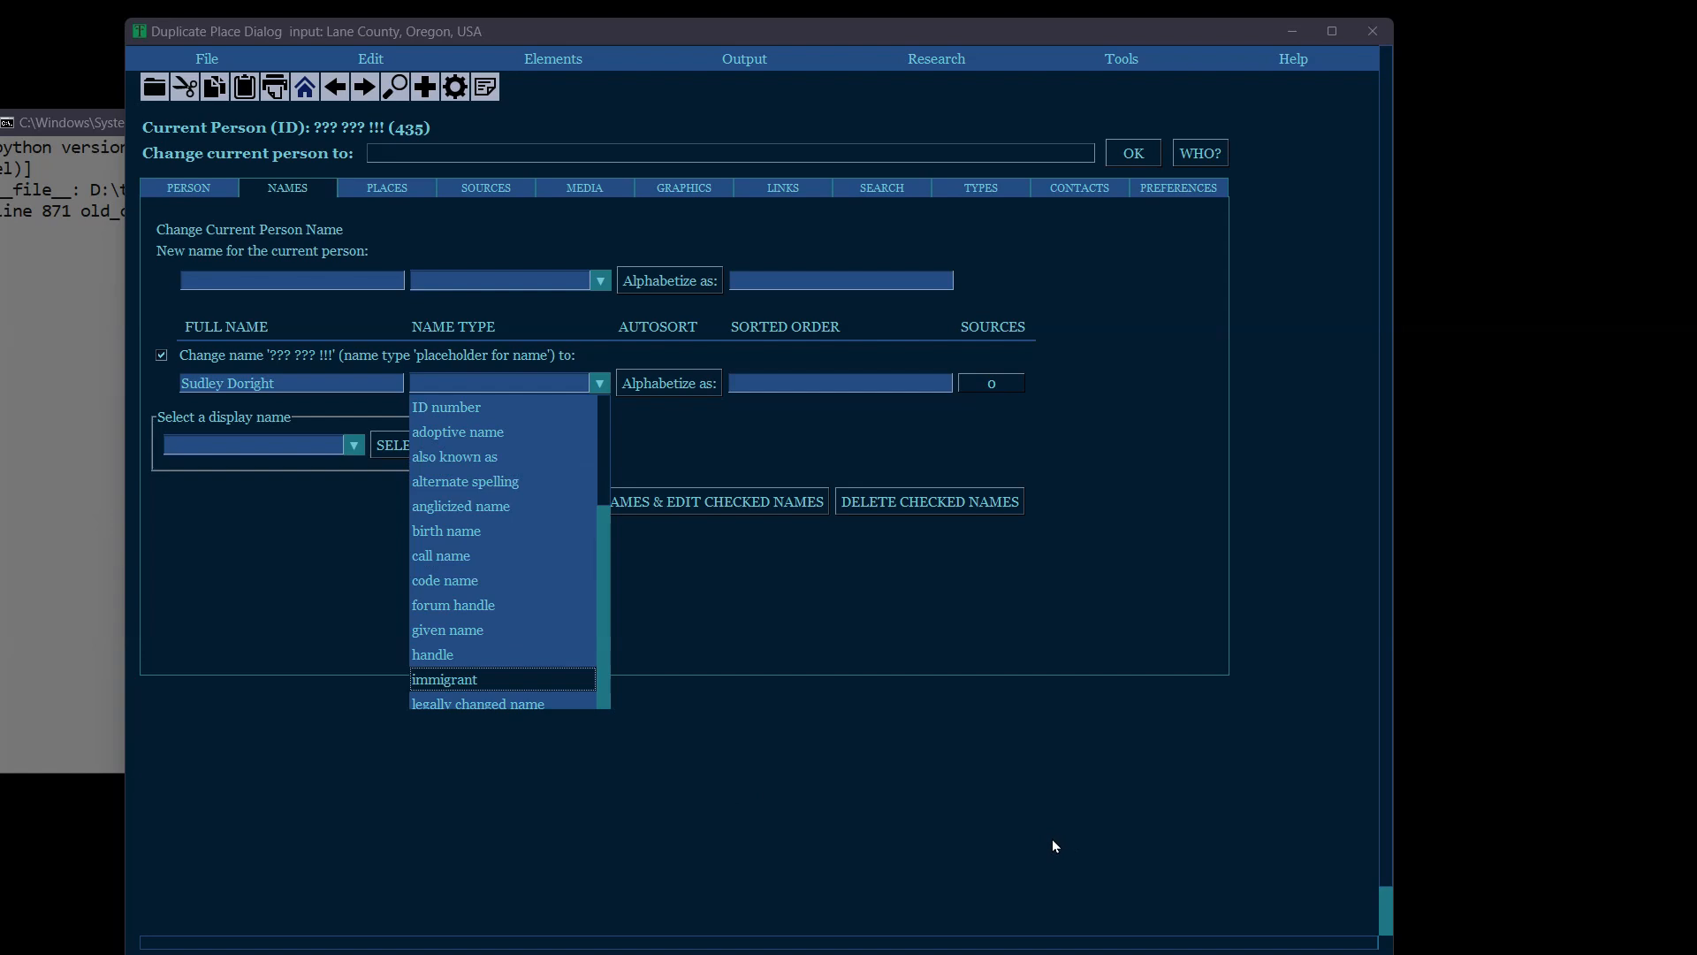
{"action": "key", "text": "Tab"}
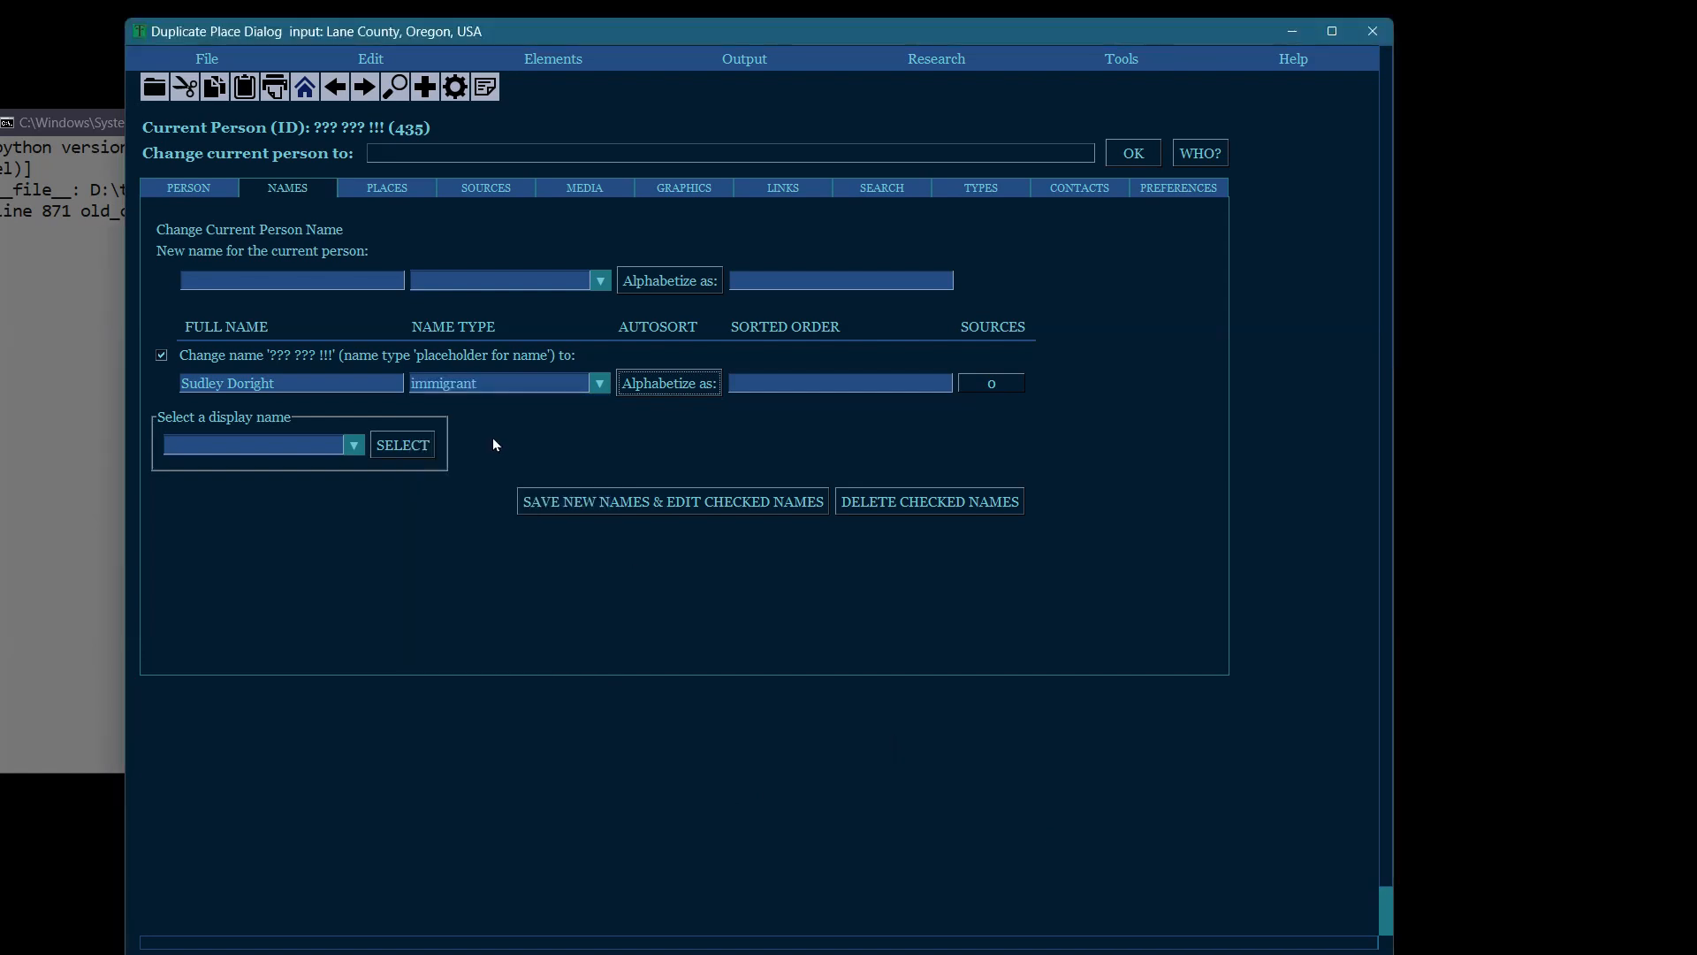
{"action": "left_click", "coordinate": [670, 380]}
Start a source assertion for the name, about NAMES, with source "Superman Comic Book" and source type birth certificate
{"action": "left_click", "coordinate": [995, 384]}
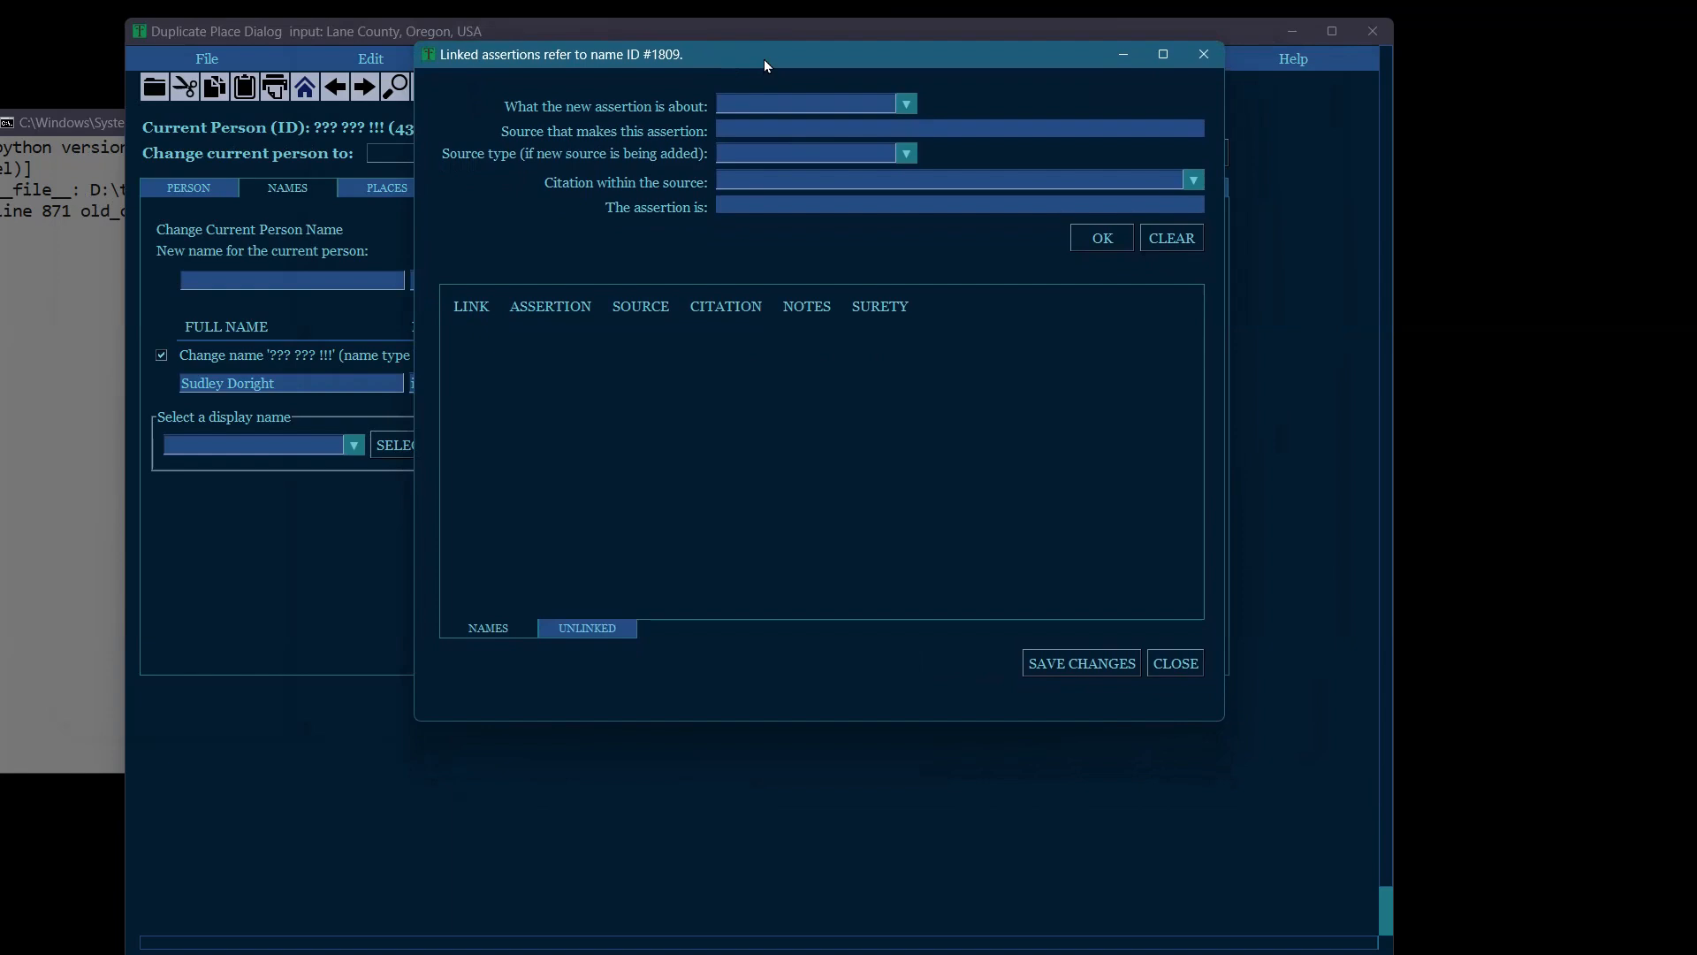
{"action": "left_click", "coordinate": [818, 103]}
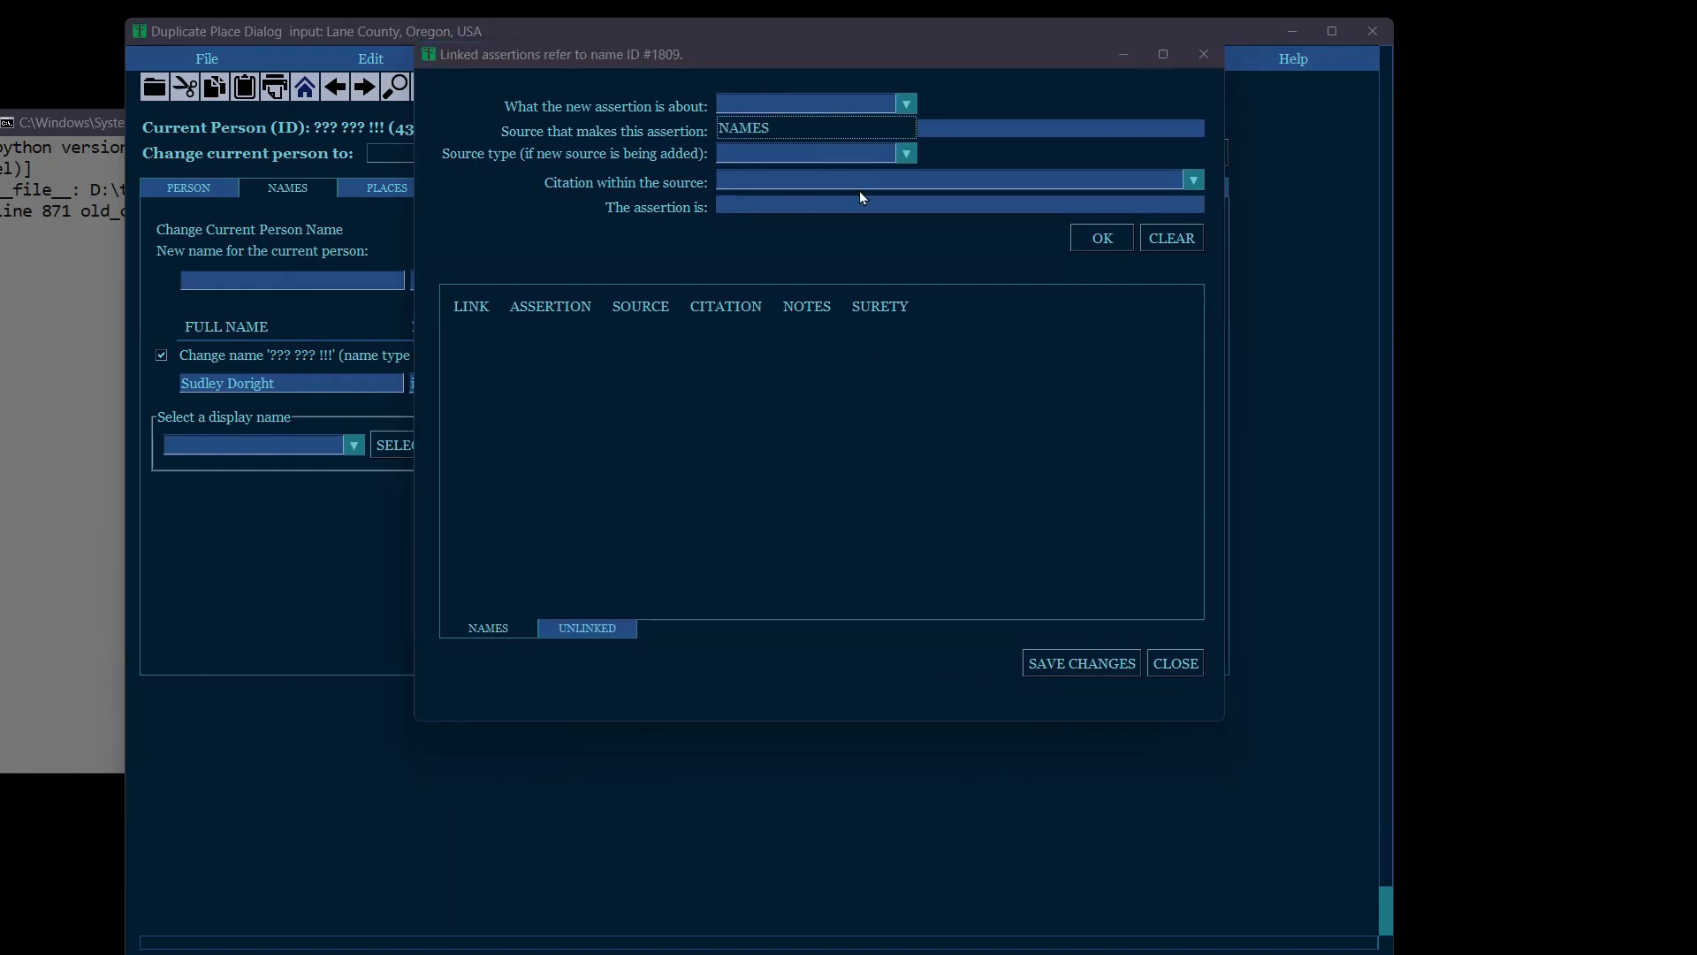
{"action": "left_click", "coordinate": [793, 131]}
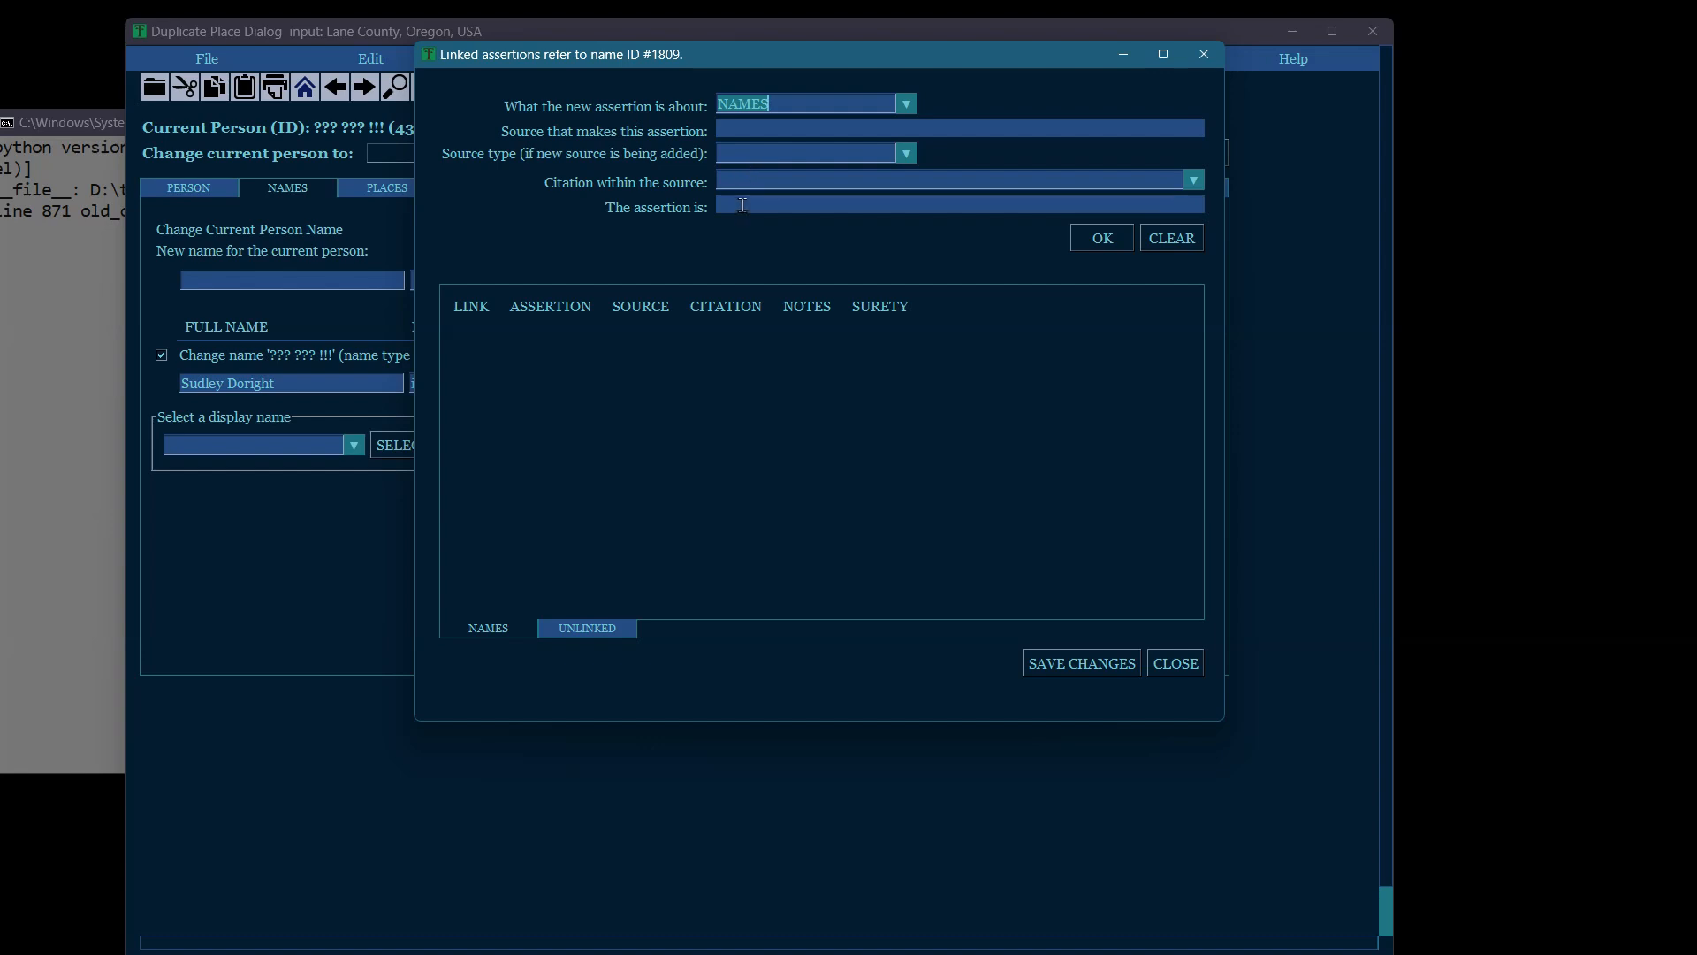
{"action": "left_click", "coordinate": [743, 204]}
{"action": "left_click", "coordinate": [789, 102]}
{"action": "key", "text": "Tab"}
{"action": "type", "text": "uperman Comi"}
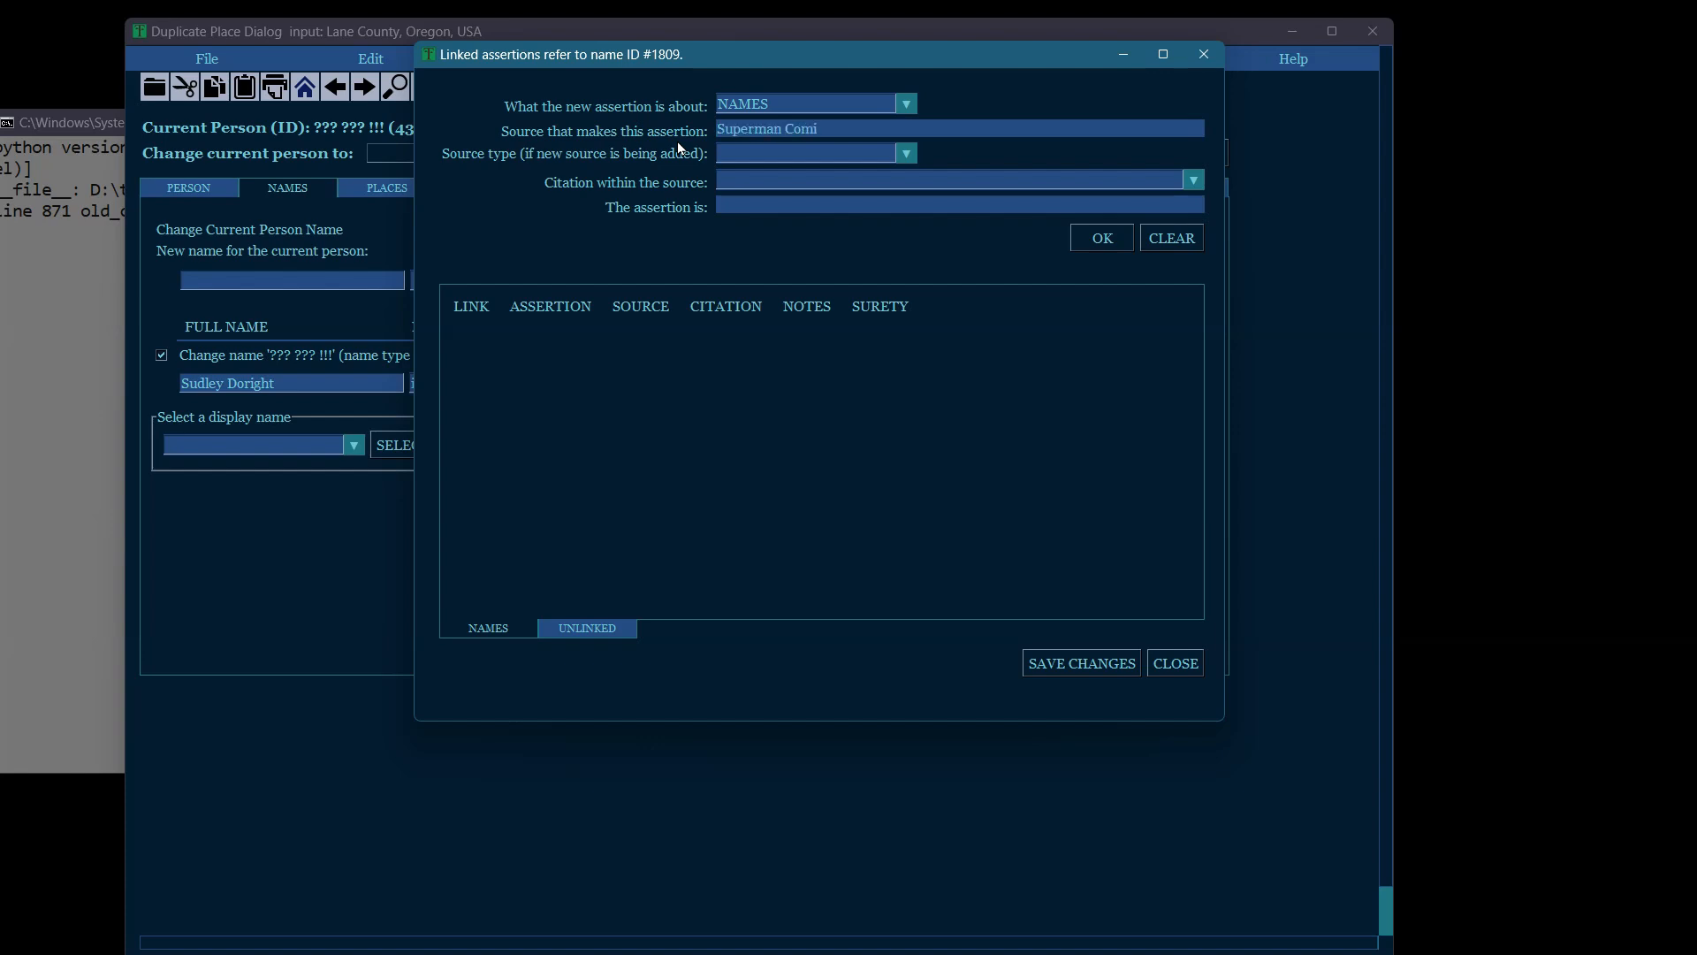
{"action": "type", "text": "c Book"}
{"action": "key", "text": "Tab"}
{"action": "left_click", "coordinate": [904, 155]}
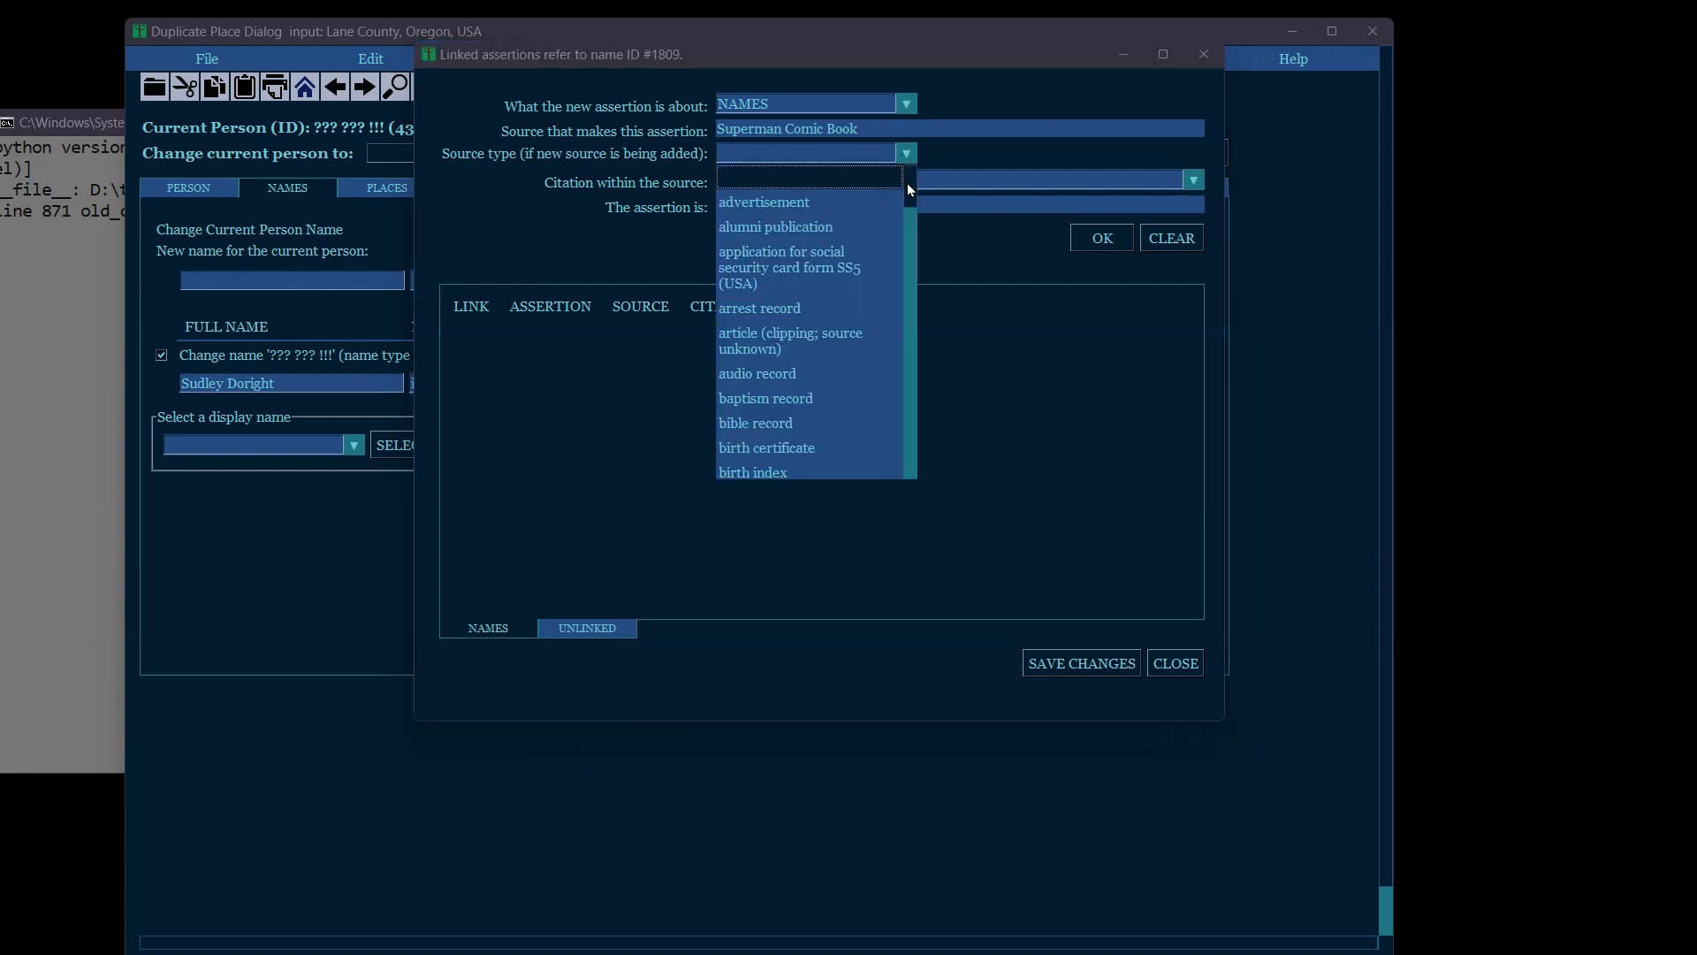
{"action": "left_click", "coordinate": [752, 451]}
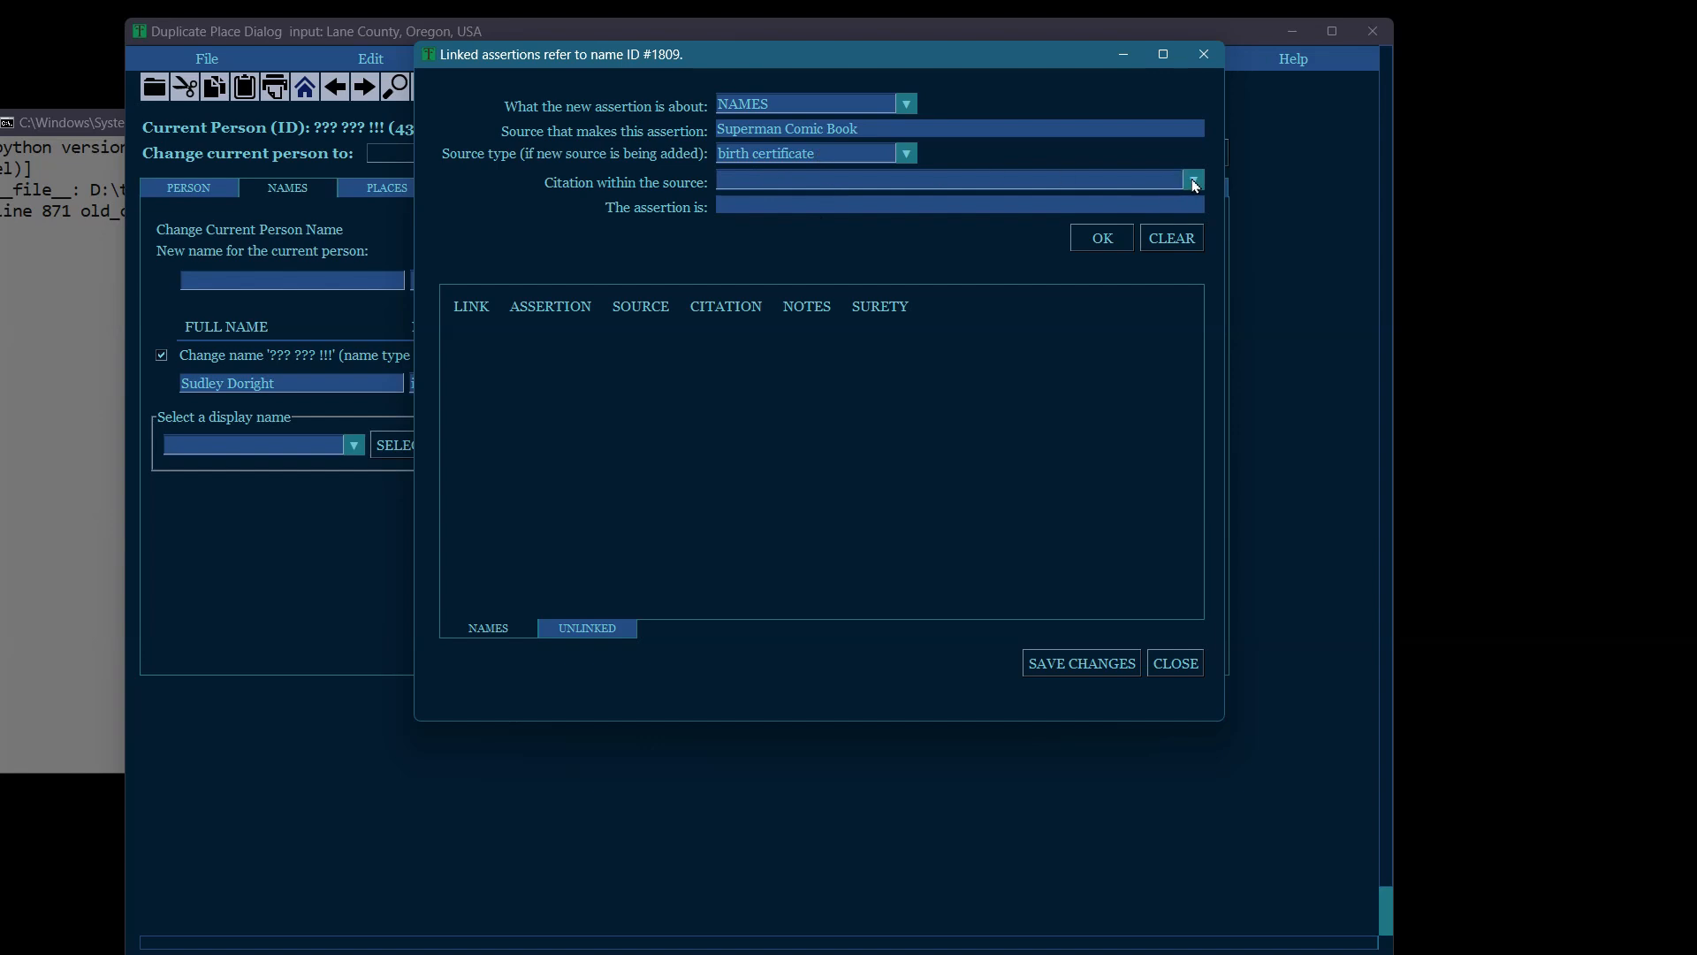
Enter the citation "issue 479 page 11" and an assertion giving the full name Penguin gave him
{"action": "left_click", "coordinate": [734, 183]}
{"action": "type", "text": "issue 479 page 11"}
{"action": "key", "text": "Tab"}
{"action": "type", "text": "Penguin named him Whit"}
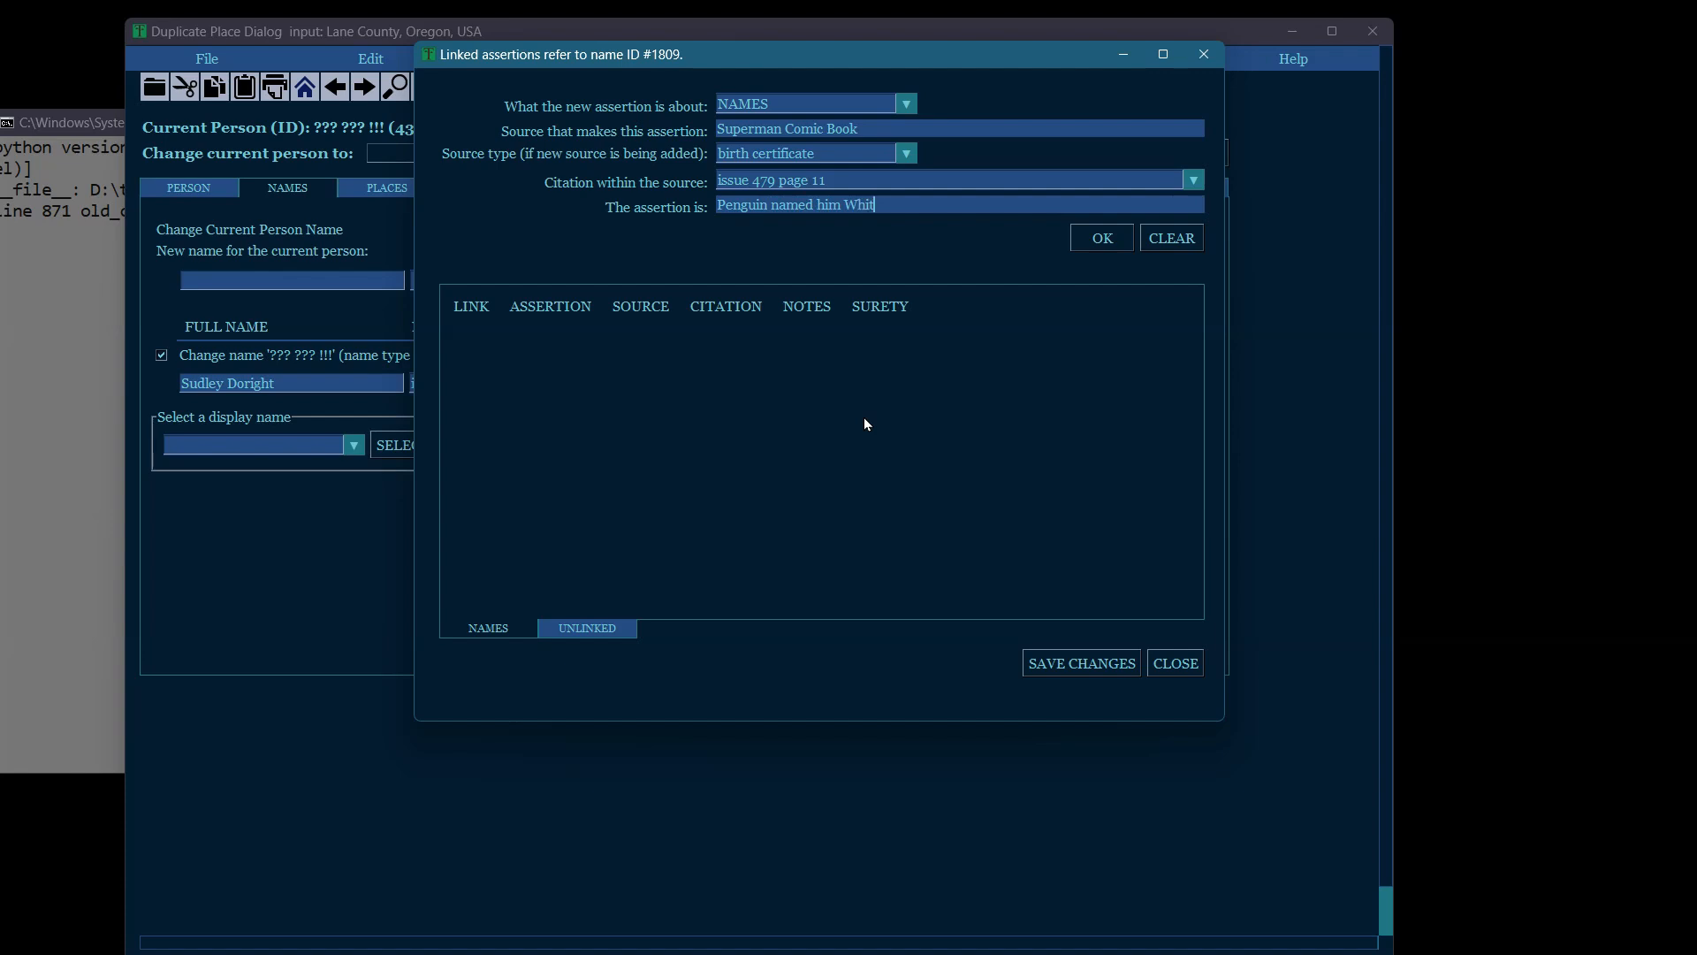
{"action": "type", "text": "e Head Jr."}
Check the unlinked assertions list and the name's source count behind the assertions window
{"action": "left_click", "coordinate": [560, 629]}
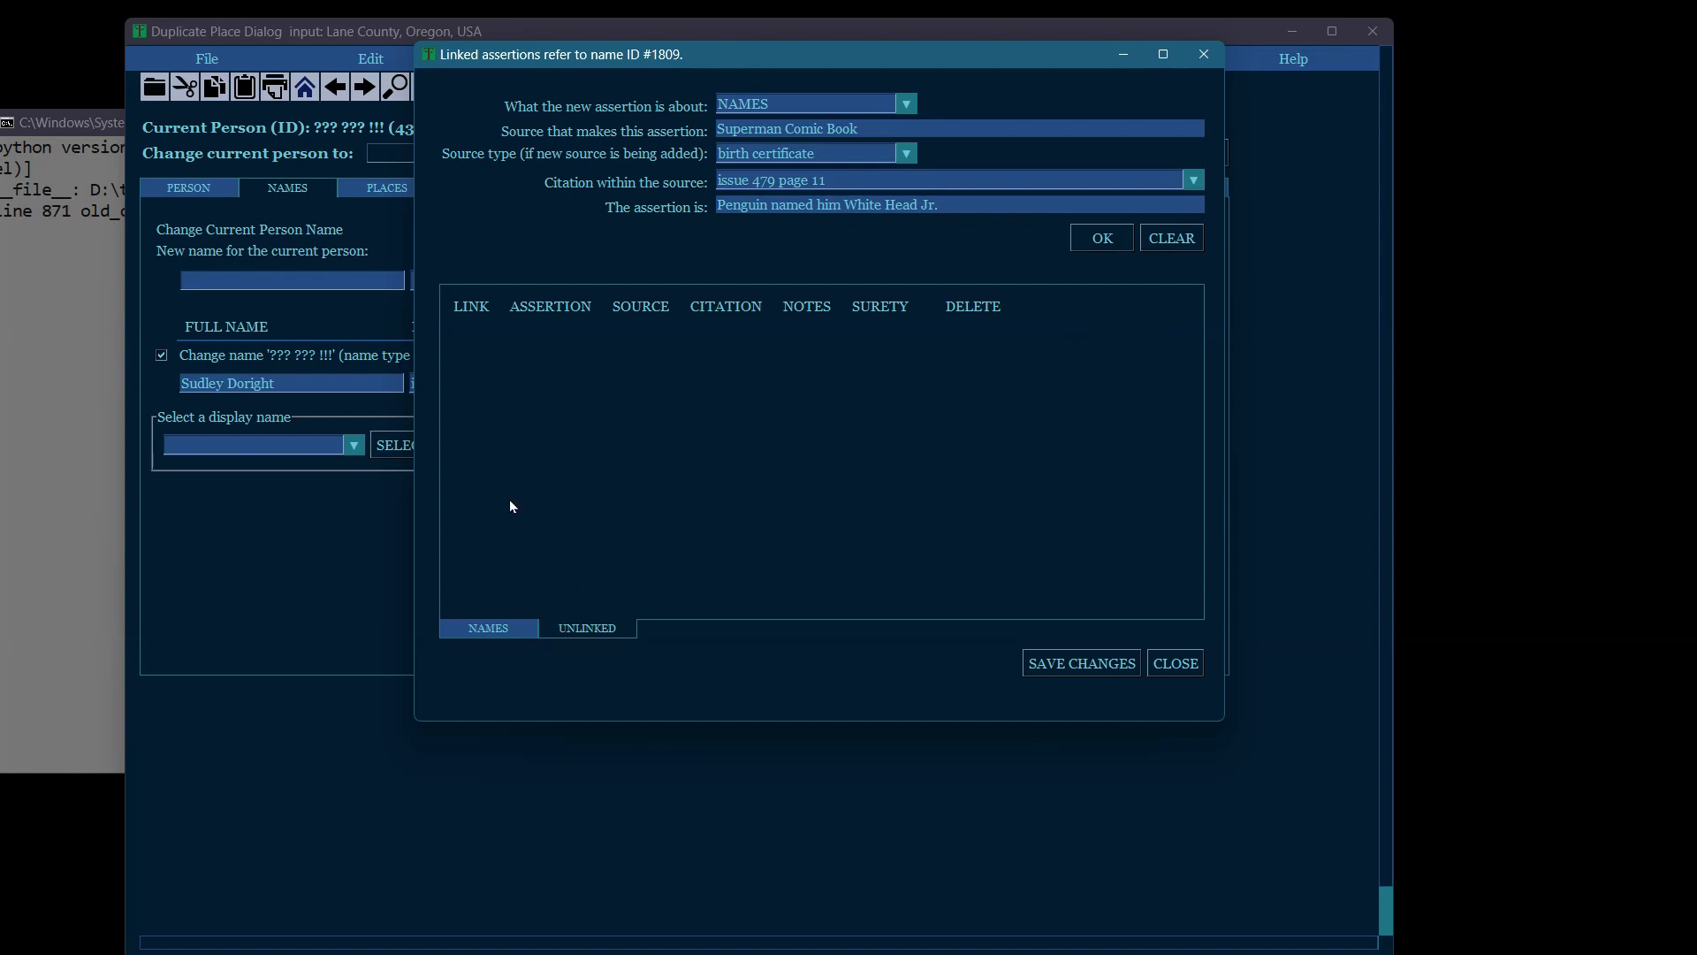
{"action": "left_click_drag", "start_coordinate": [1040, 645], "coordinate": [1034, 369]}
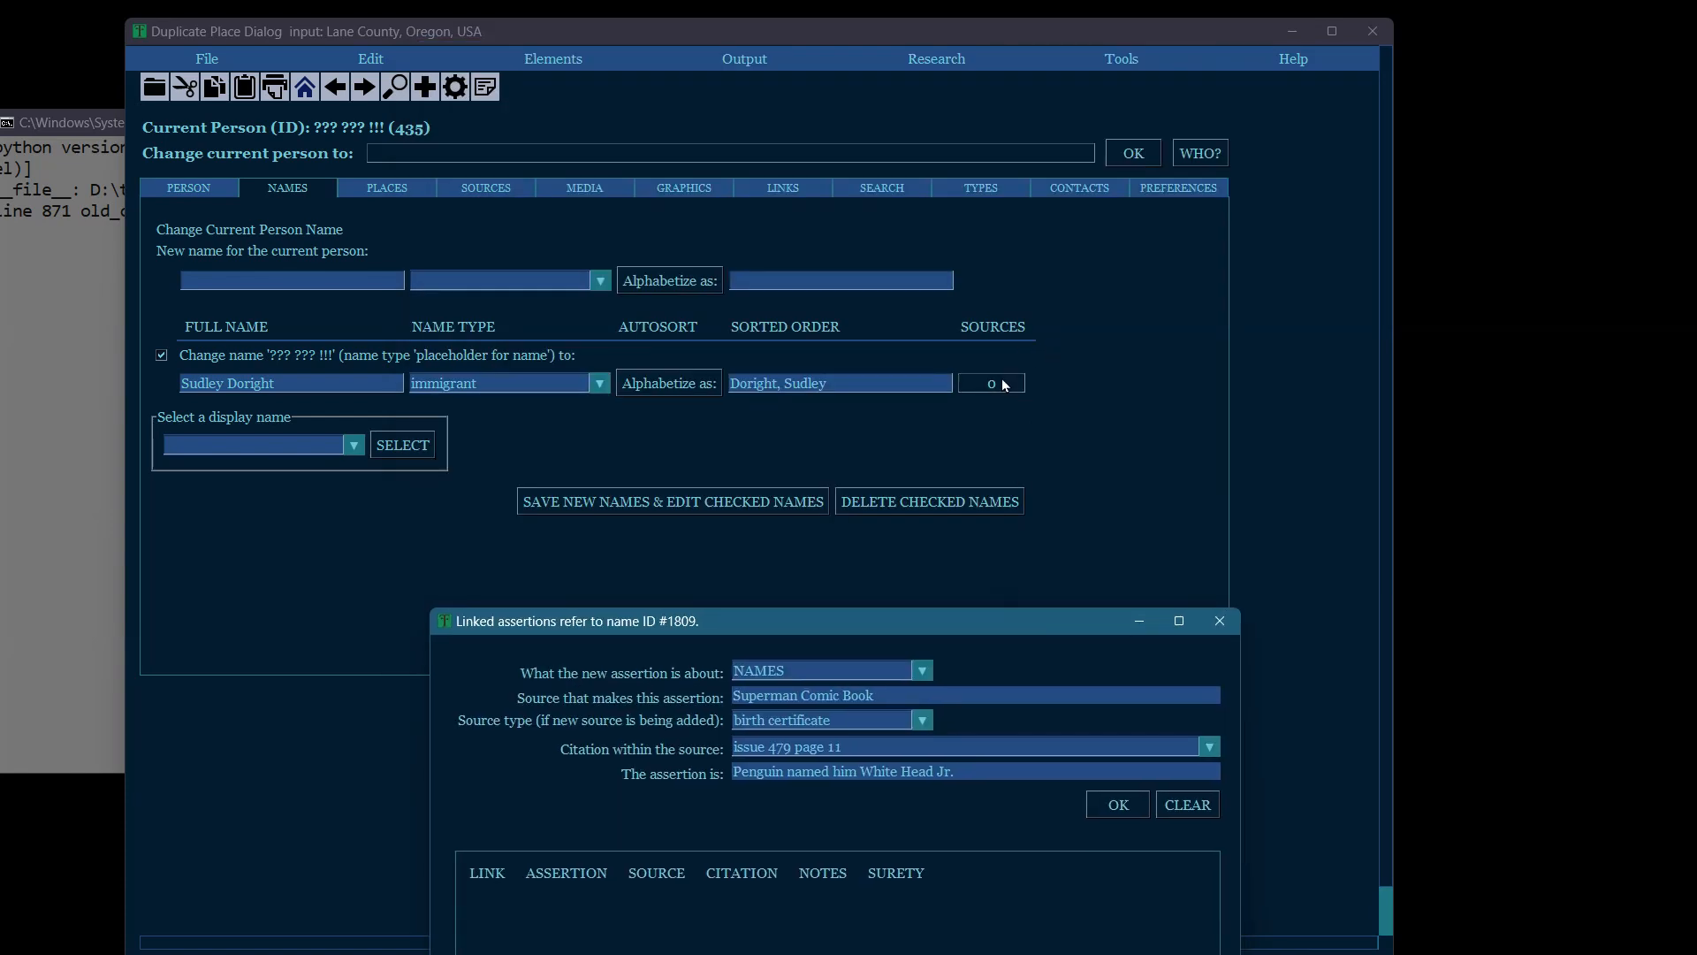
{"action": "left_click_drag", "start_coordinate": [973, 618], "coordinate": [956, 89]}
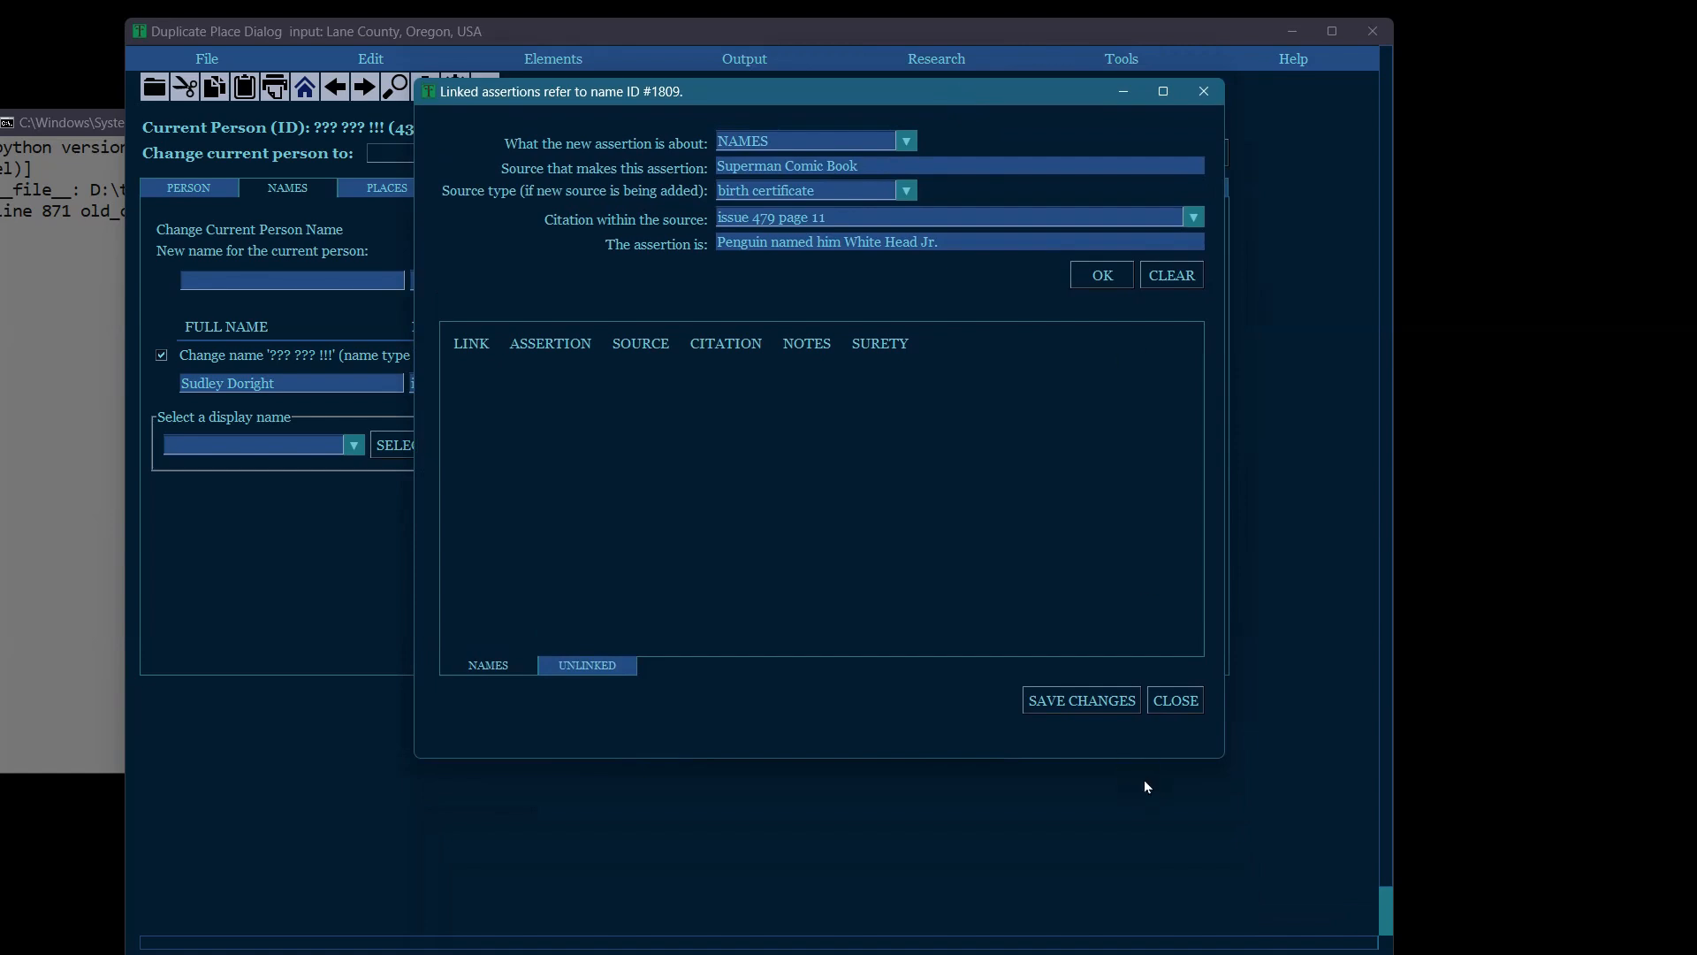
Try to close the assertions window and bring the console forward to check its output
{"action": "left_click", "coordinate": [1168, 701]}
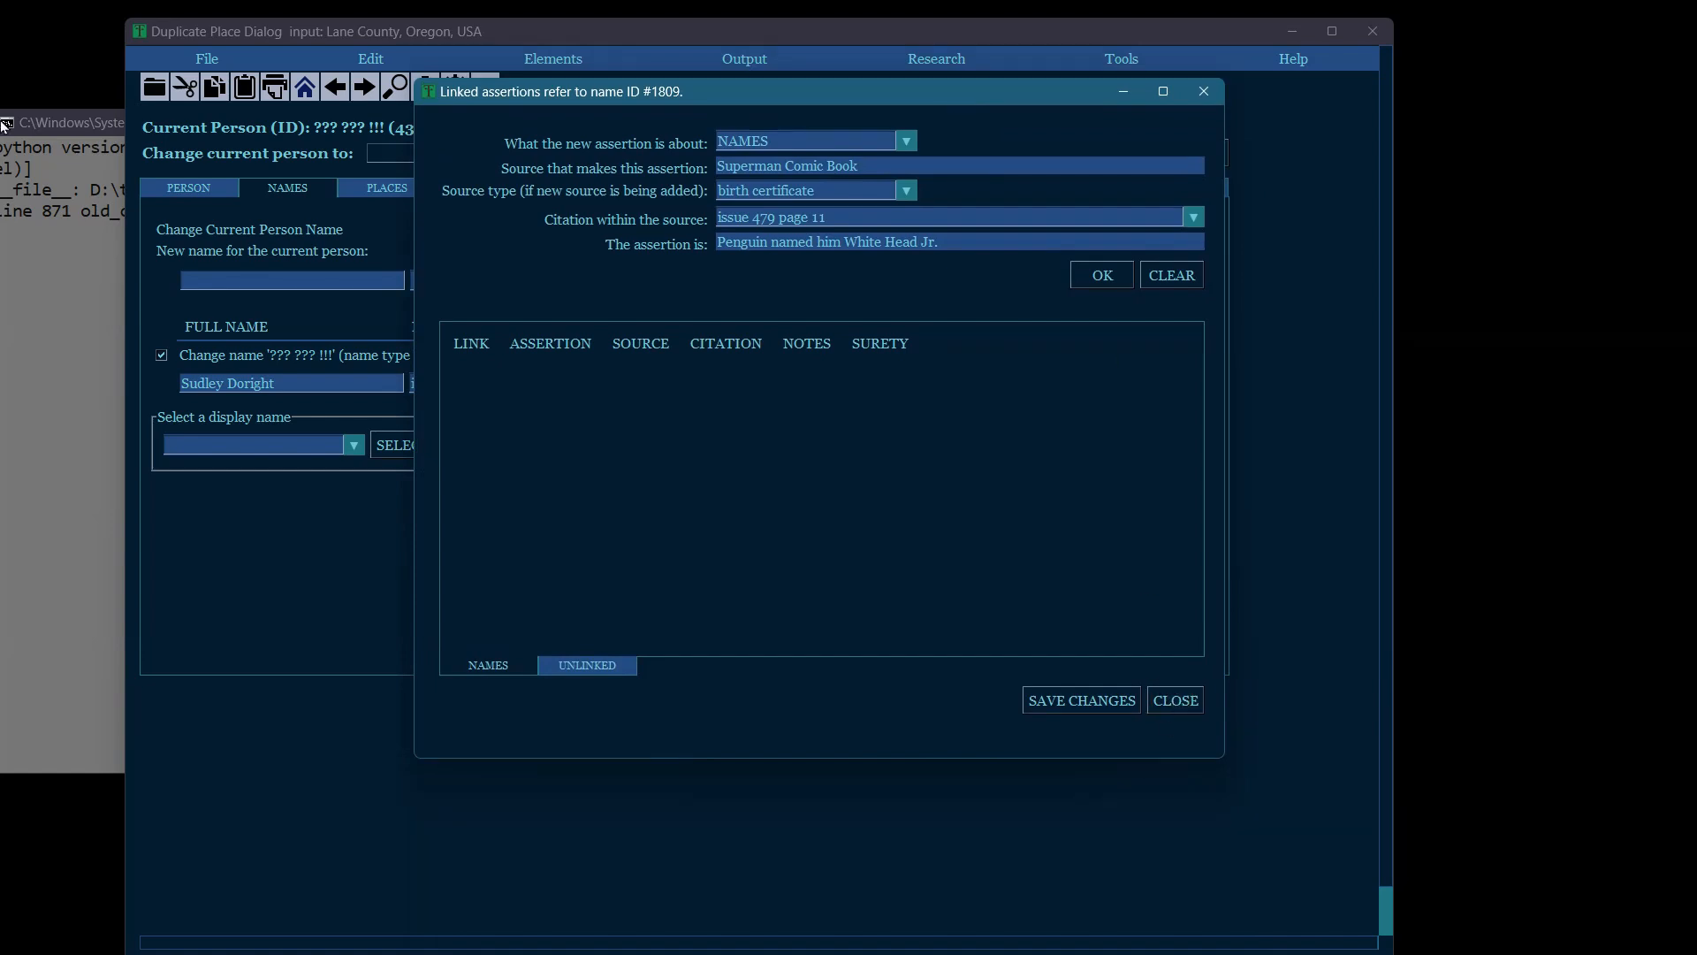
{"action": "left_click", "coordinate": [62, 127]}
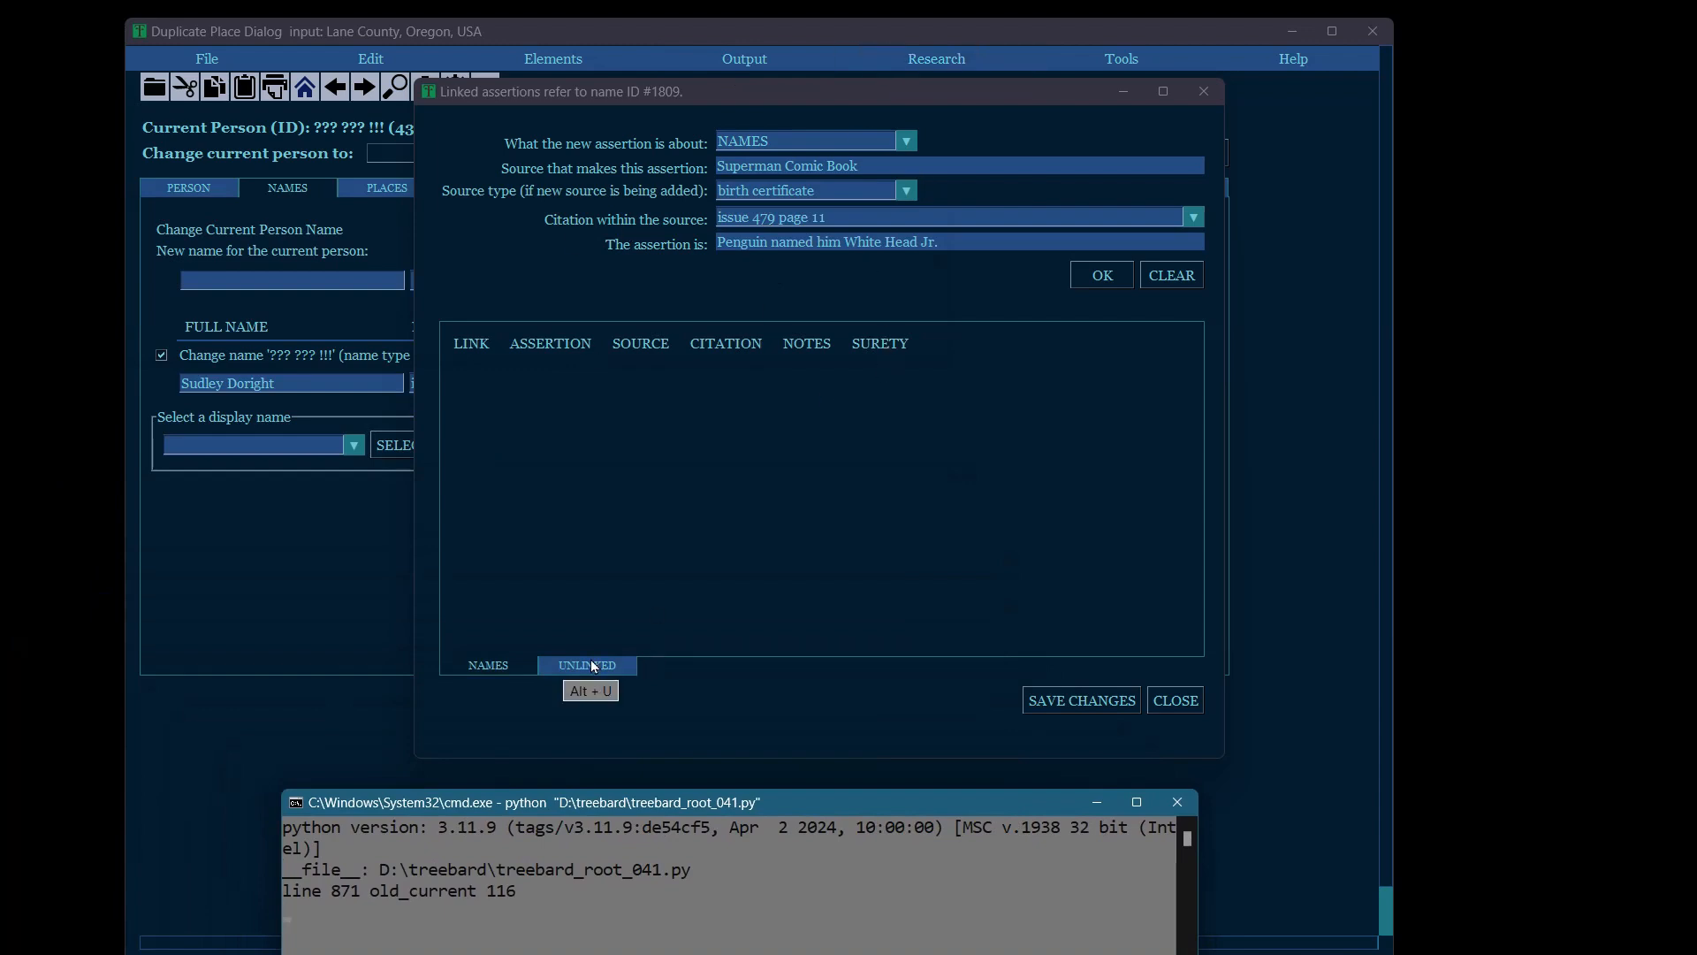
{"action": "left_click_drag", "start_coordinate": [627, 92], "coordinate": [636, 490]}
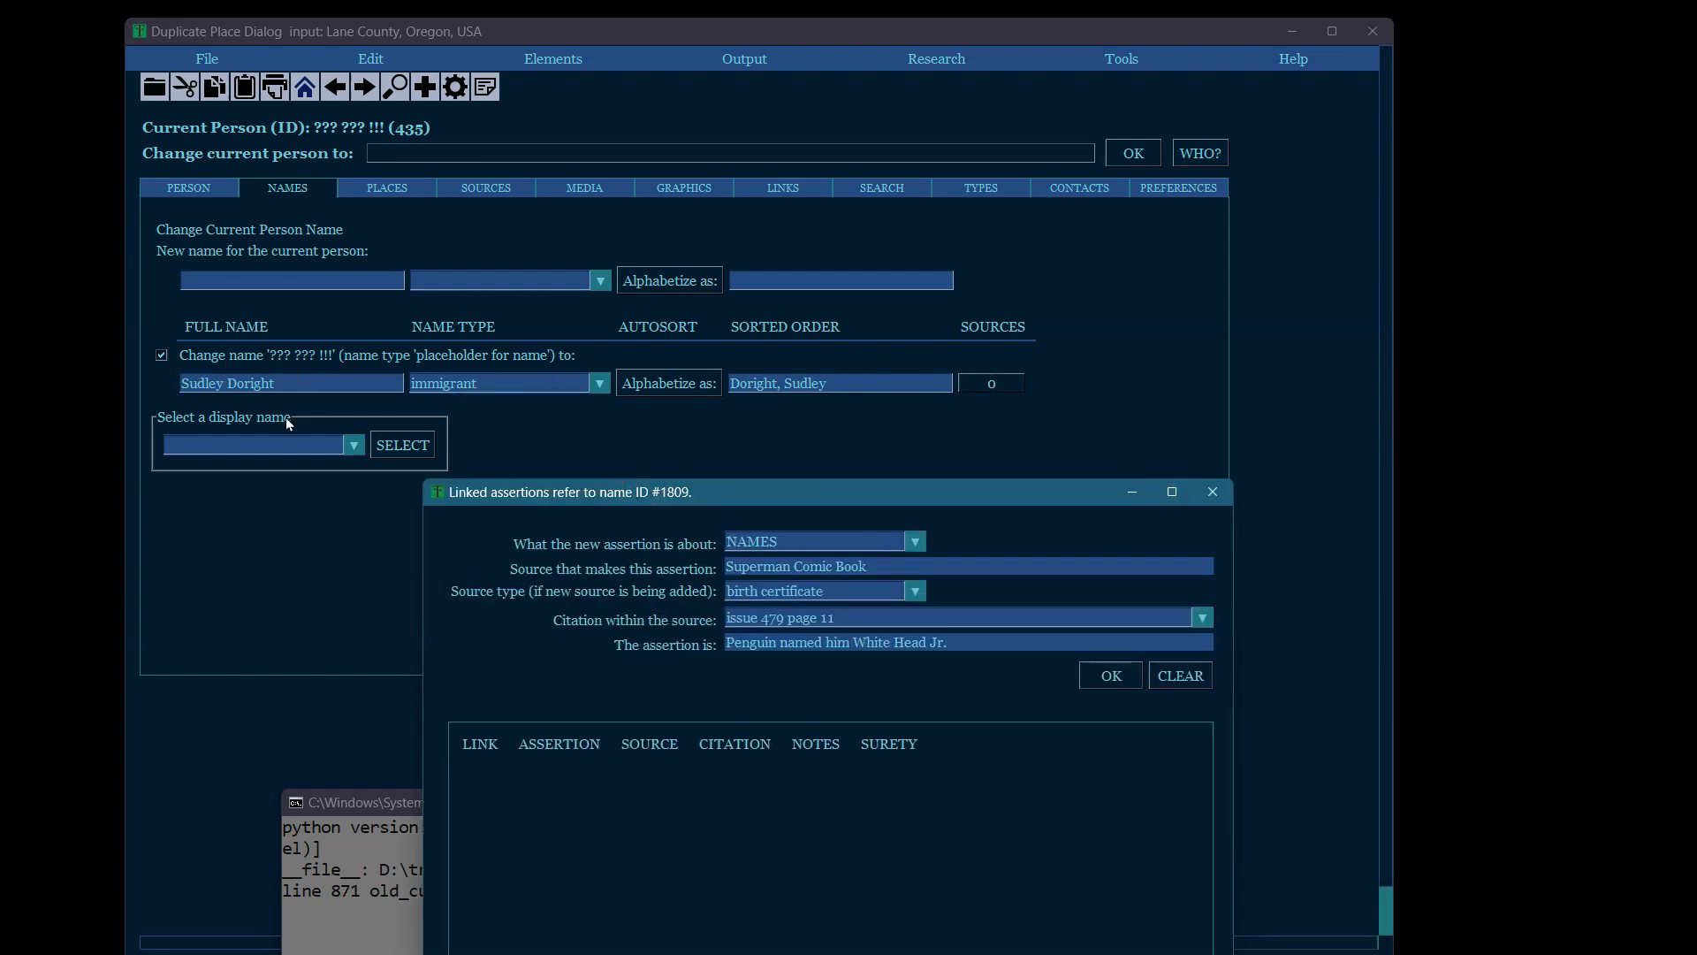
Move the assertions and main windows aside and bring the console forward to read its output
{"action": "left_click_drag", "start_coordinate": [687, 491], "coordinate": [730, 168]}
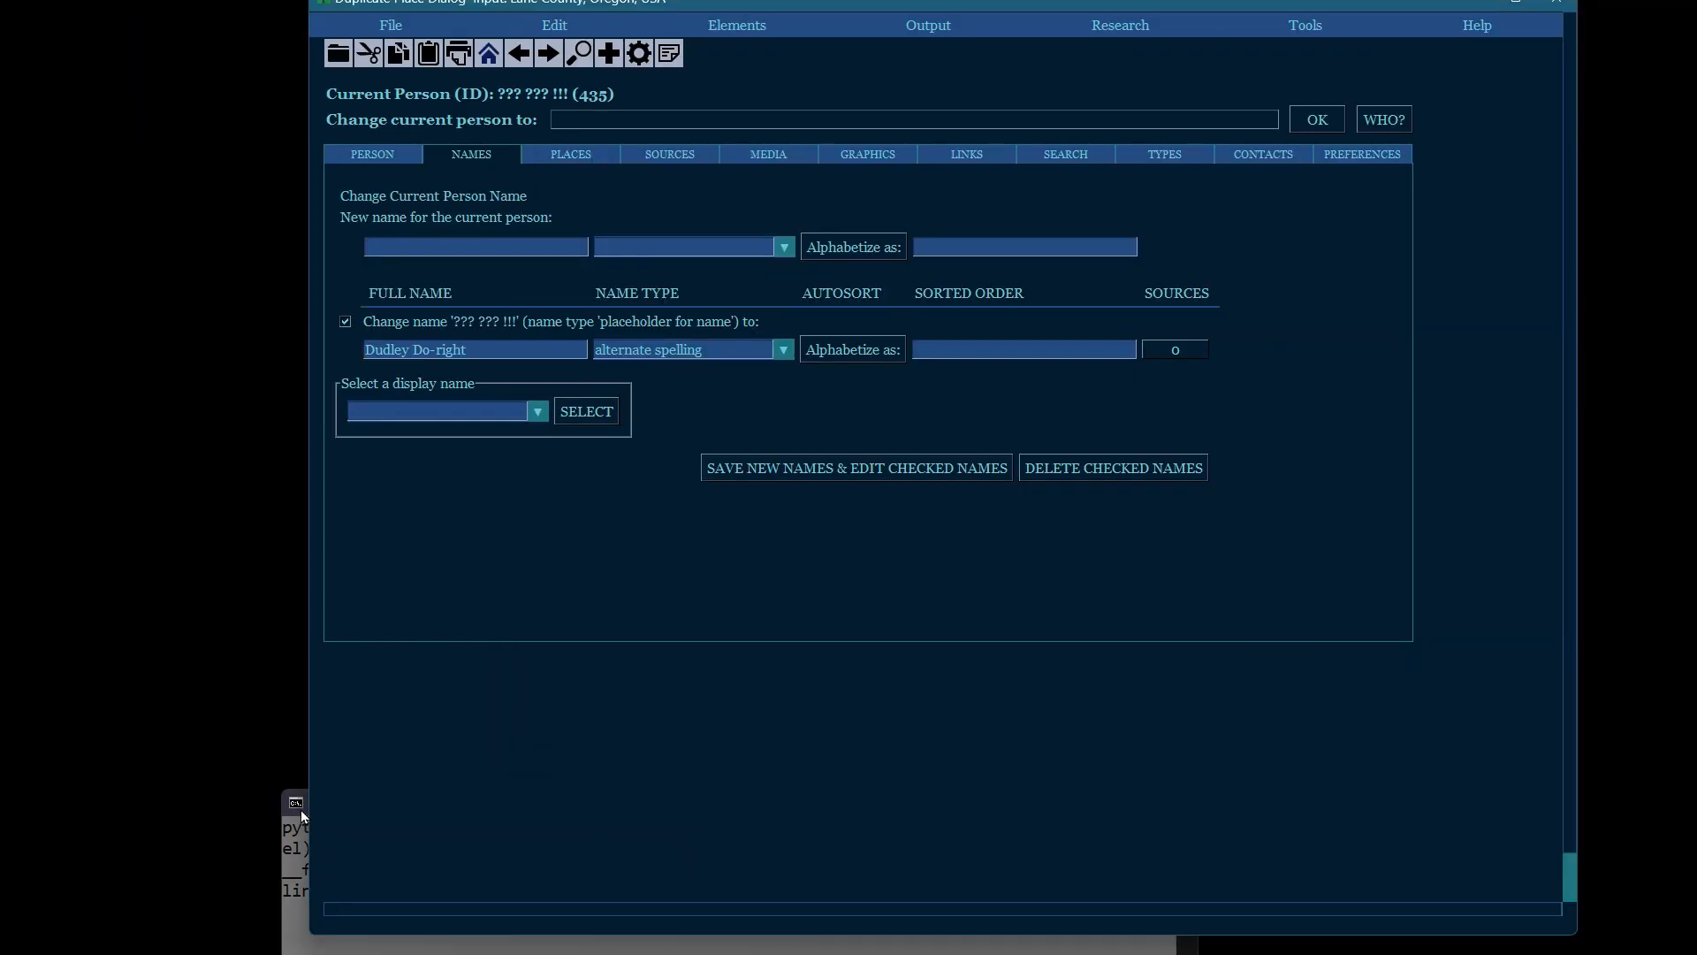
{"action": "left_click", "coordinate": [296, 799]}
{"action": "left_click_drag", "start_coordinate": [449, 806], "coordinate": [401, 172]}
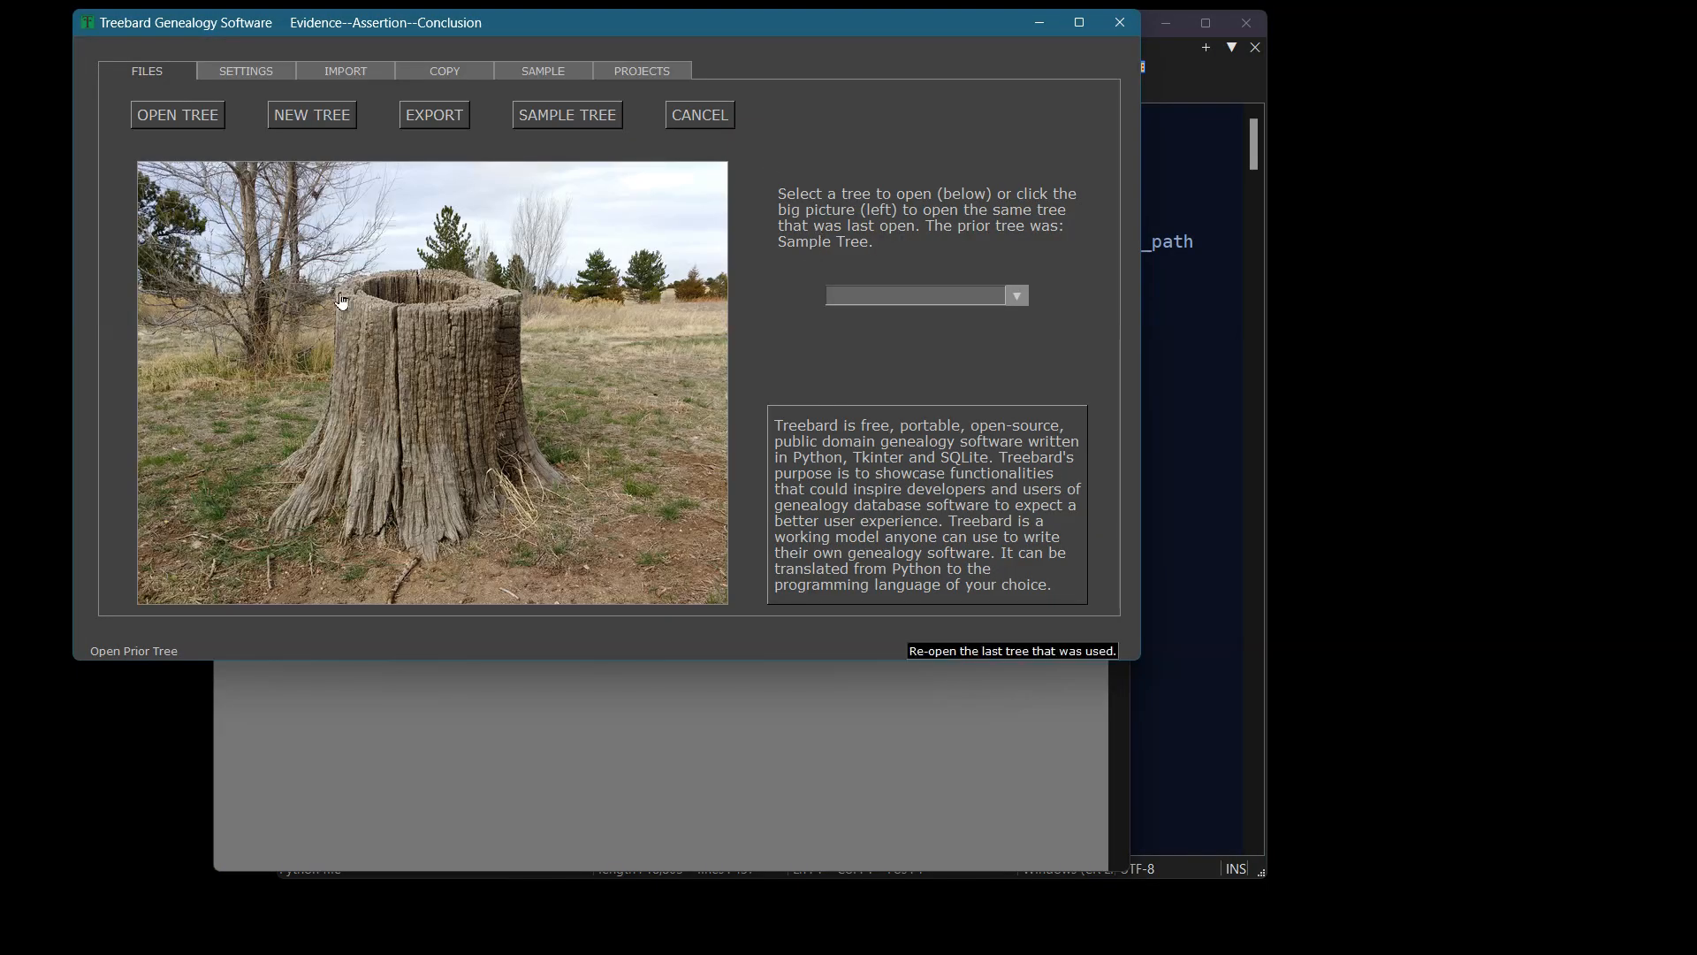
Reopen the last used Sample Tree and display the current person's names
{"action": "left_click", "coordinate": [341, 300]}
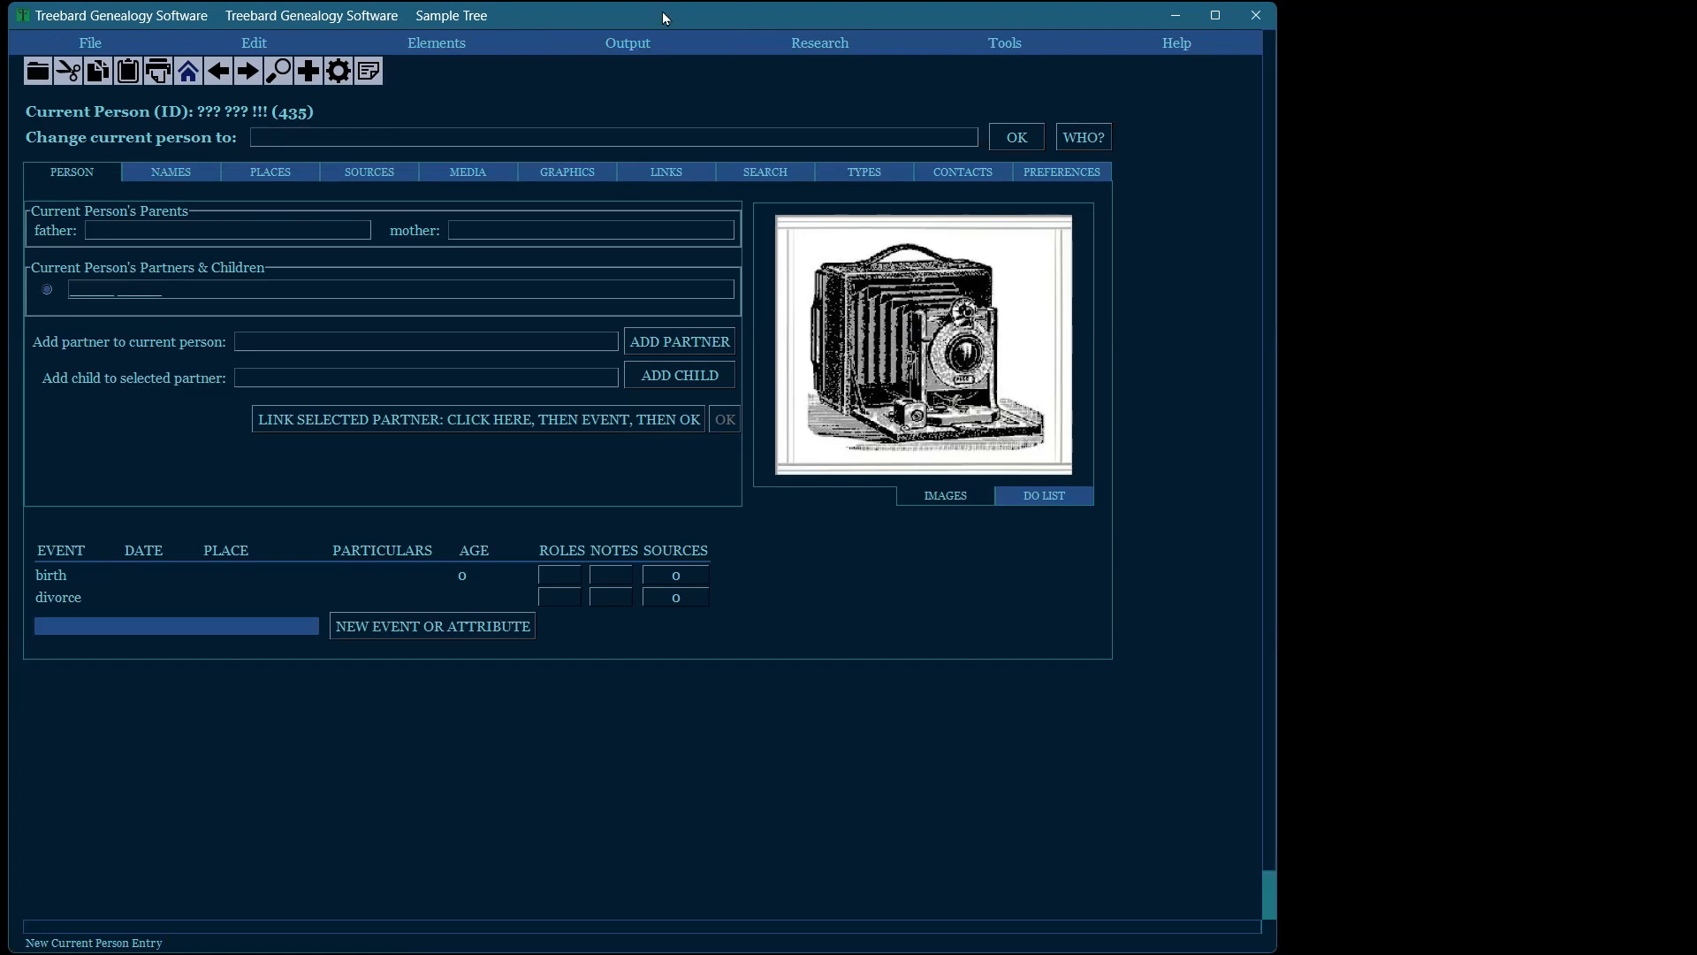
{"action": "left_click_drag", "start_coordinate": [482, 21], "coordinate": [877, 25]}
{"action": "left_click", "coordinate": [654, 152]}
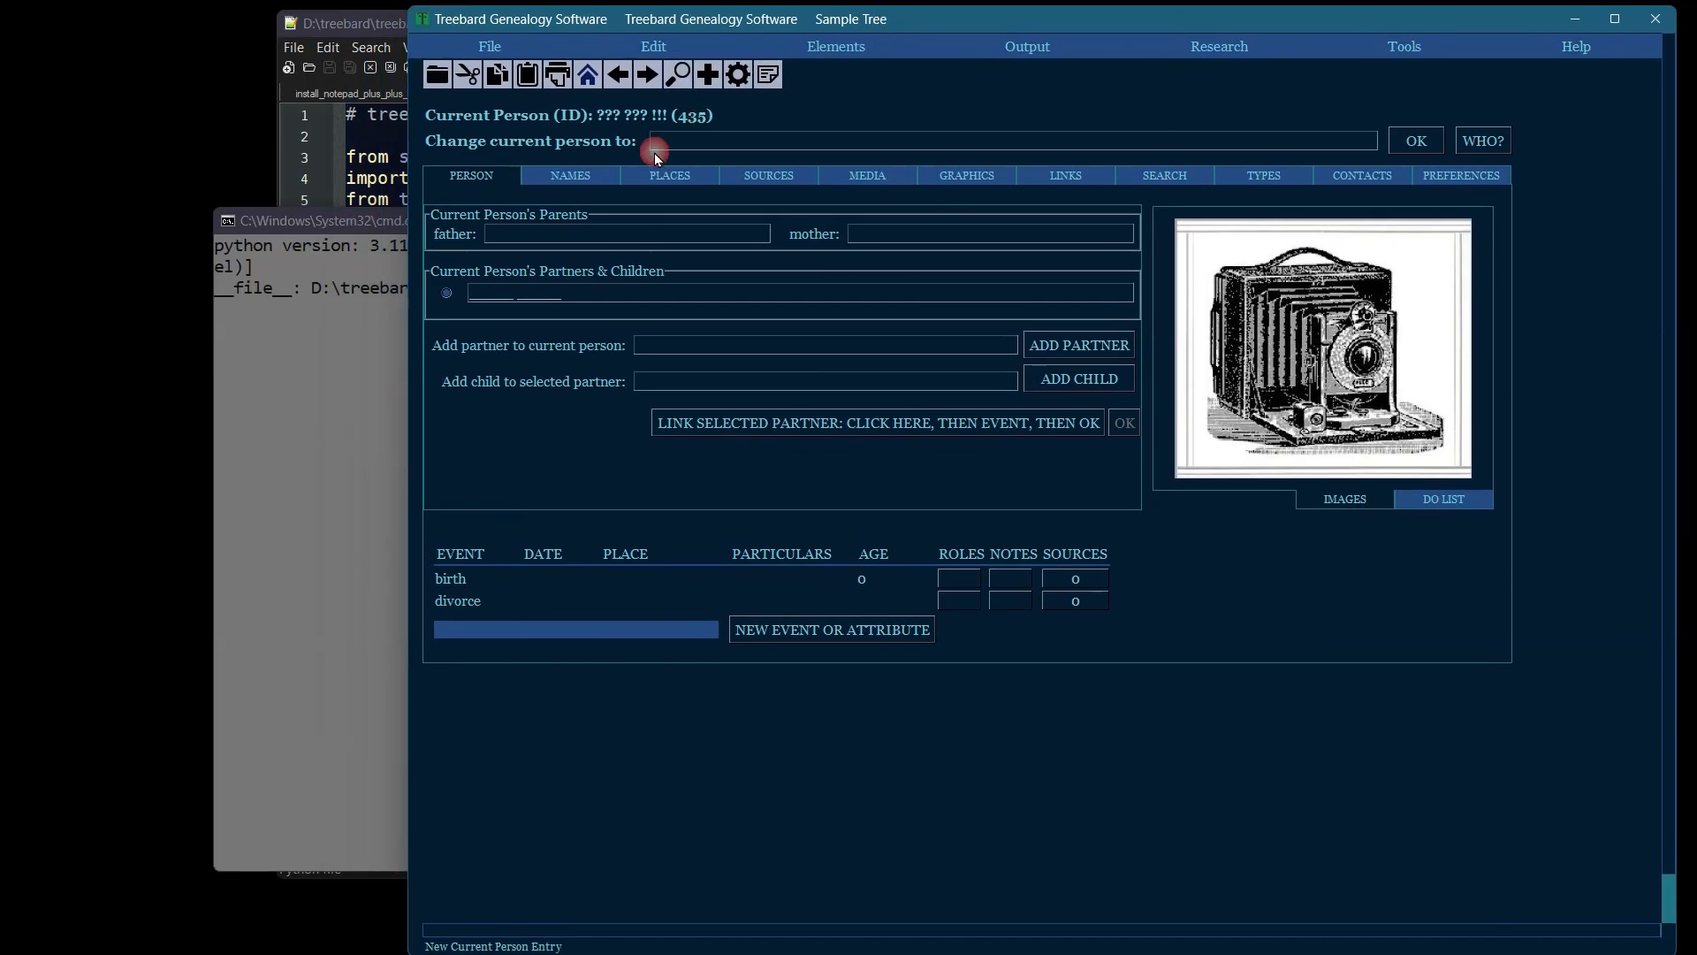
{"action": "left_click", "coordinate": [570, 176]}
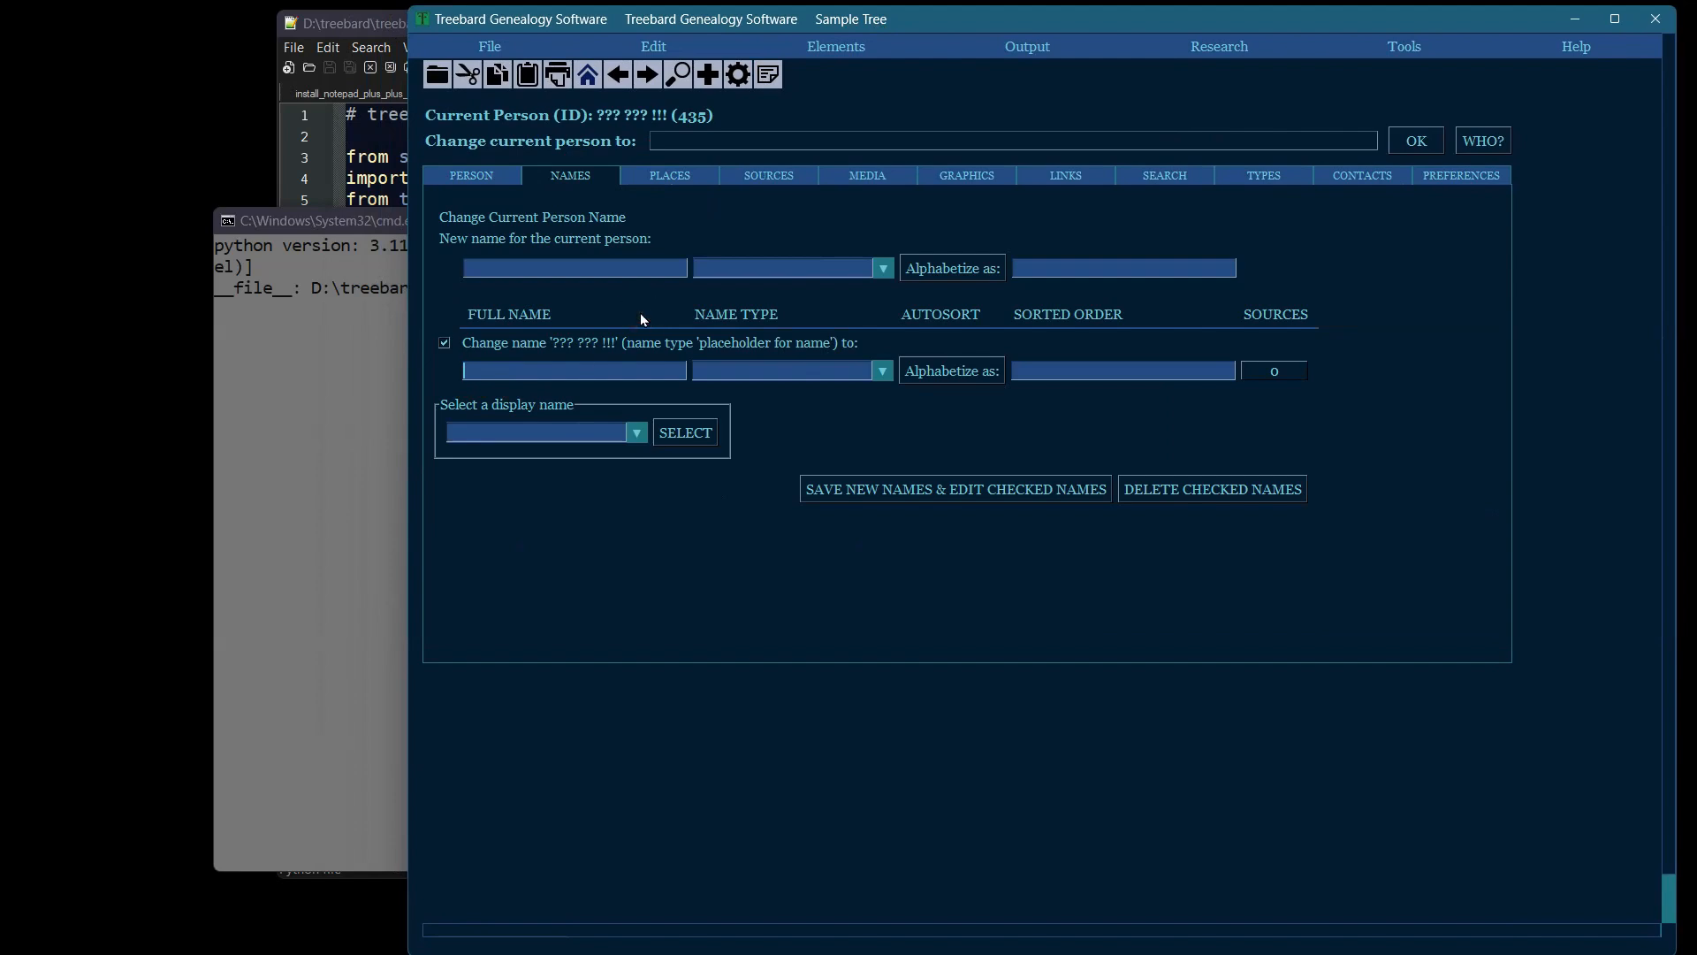
Replace the placeholder name with a full name of type code name, autosort it and save the change
{"action": "type", "text": "John Smith"}
{"action": "key", "text": "Down"}
{"action": "key", "text": "Down"}
{"action": "key", "text": "Down"}
{"action": "key", "text": "Down"}
{"action": "key", "text": "Down"}
{"action": "key", "text": "Down"}
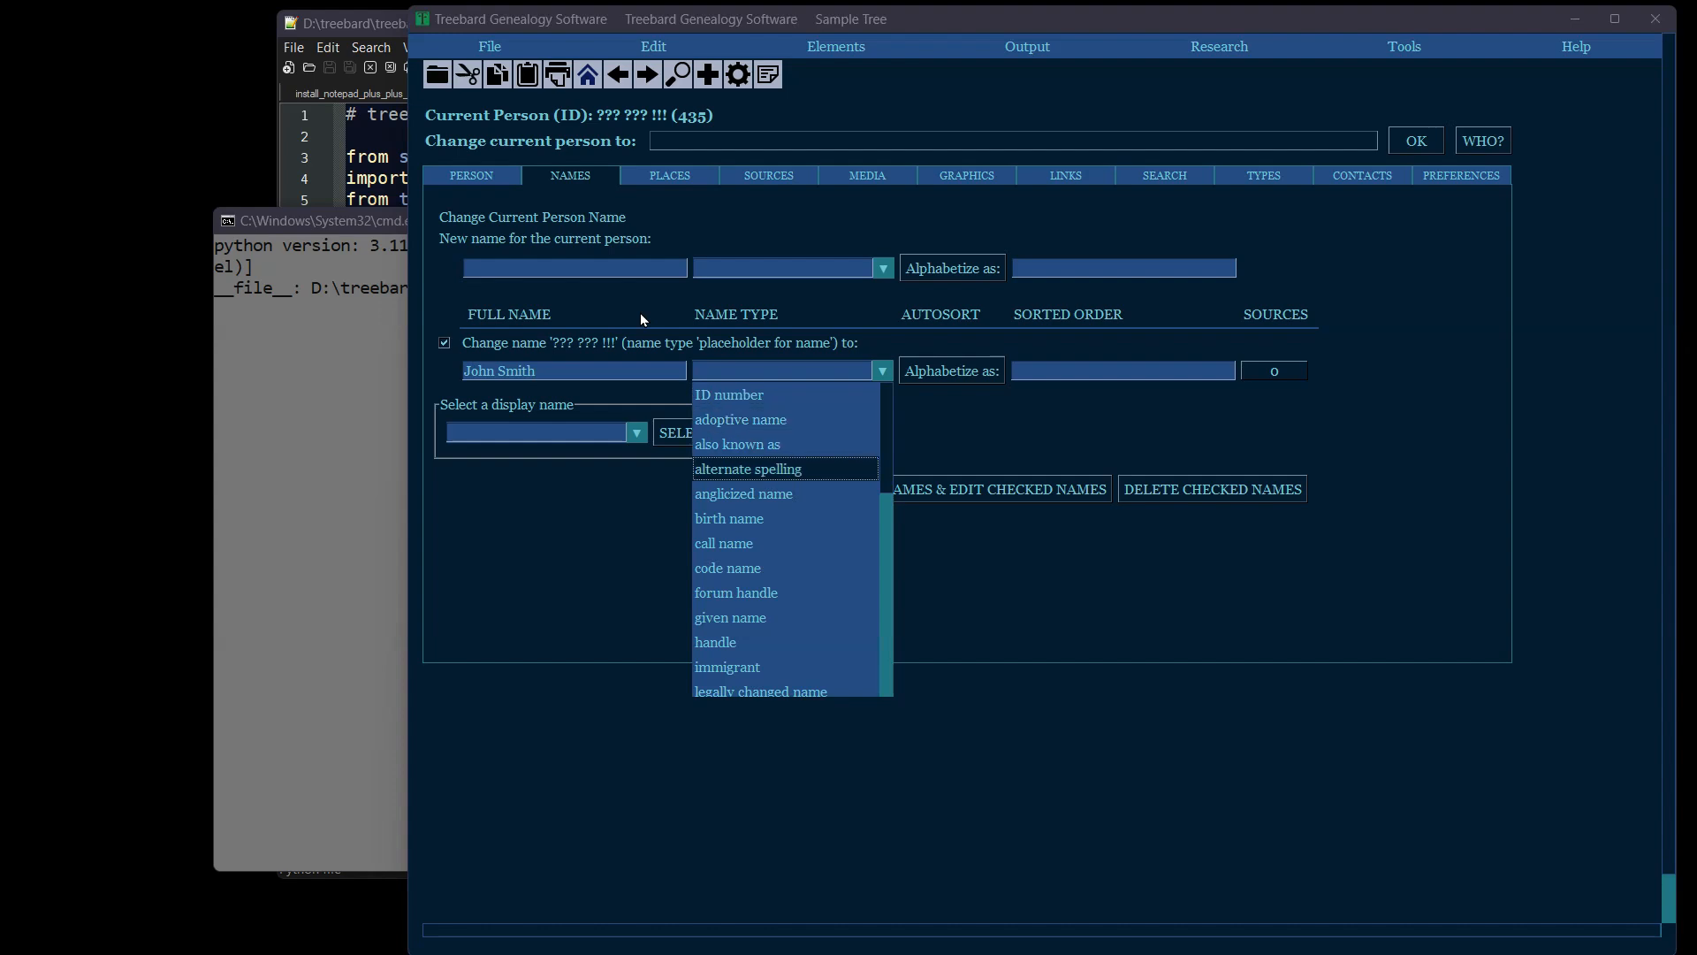
{"action": "key", "text": "Down"}
{"action": "key", "text": "Down"}
{"action": "key", "text": "Tab"}
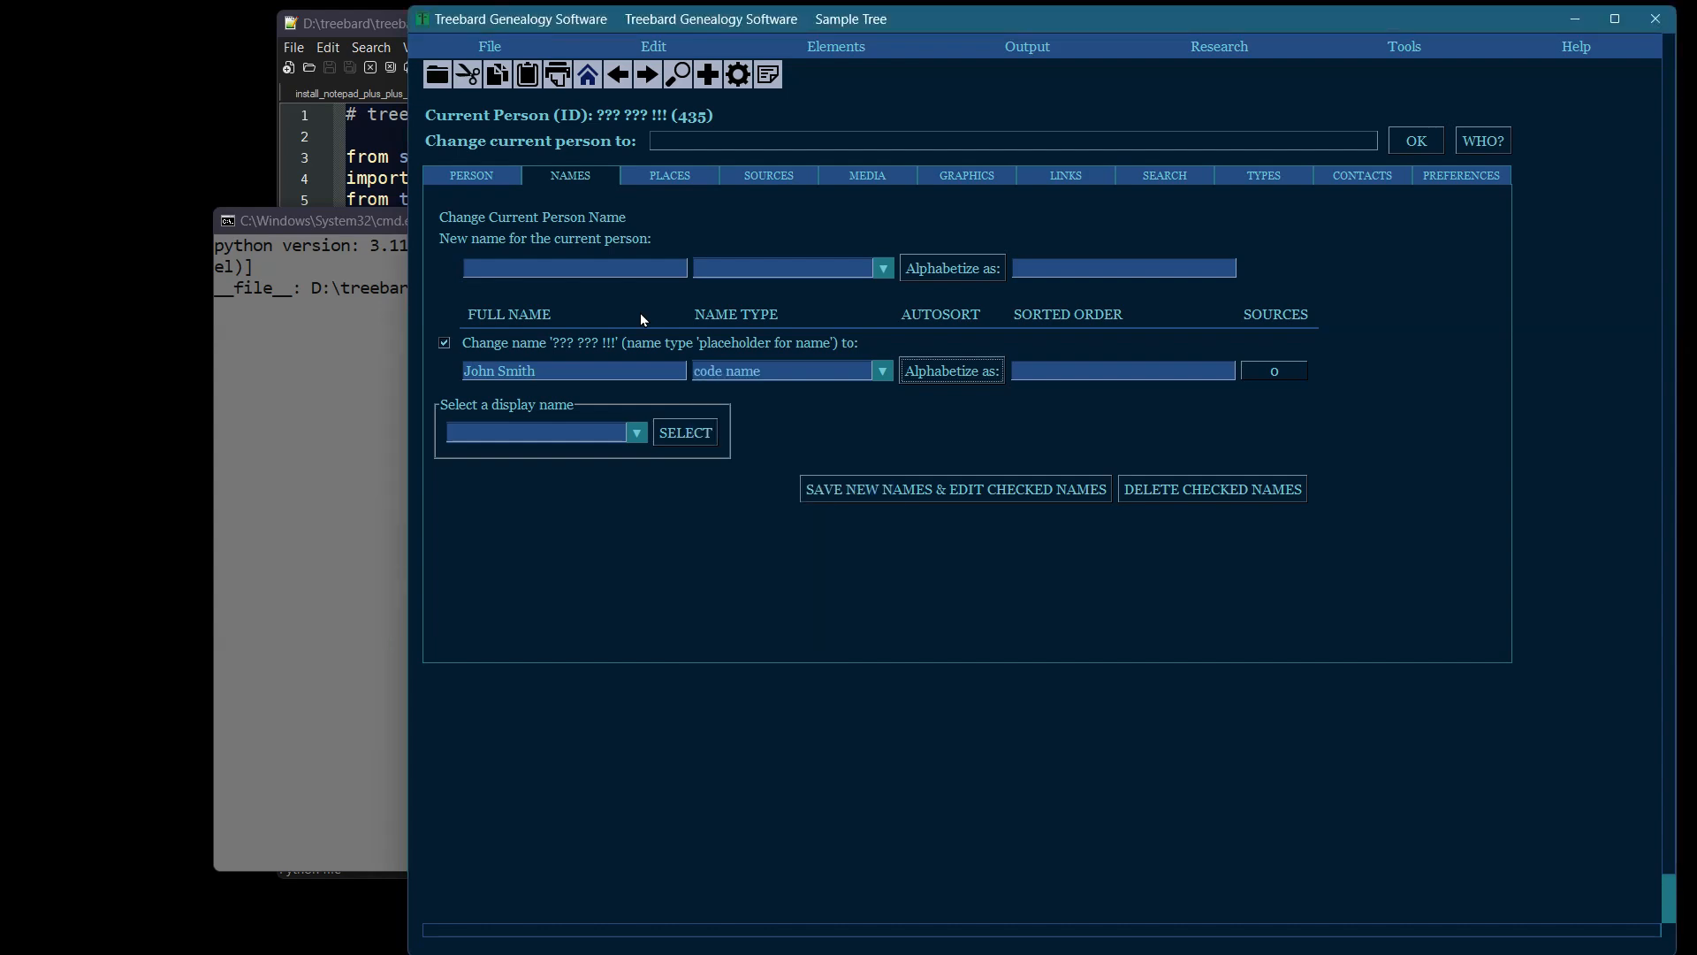
{"action": "key", "text": "space"}
{"action": "left_click", "coordinate": [970, 491]}
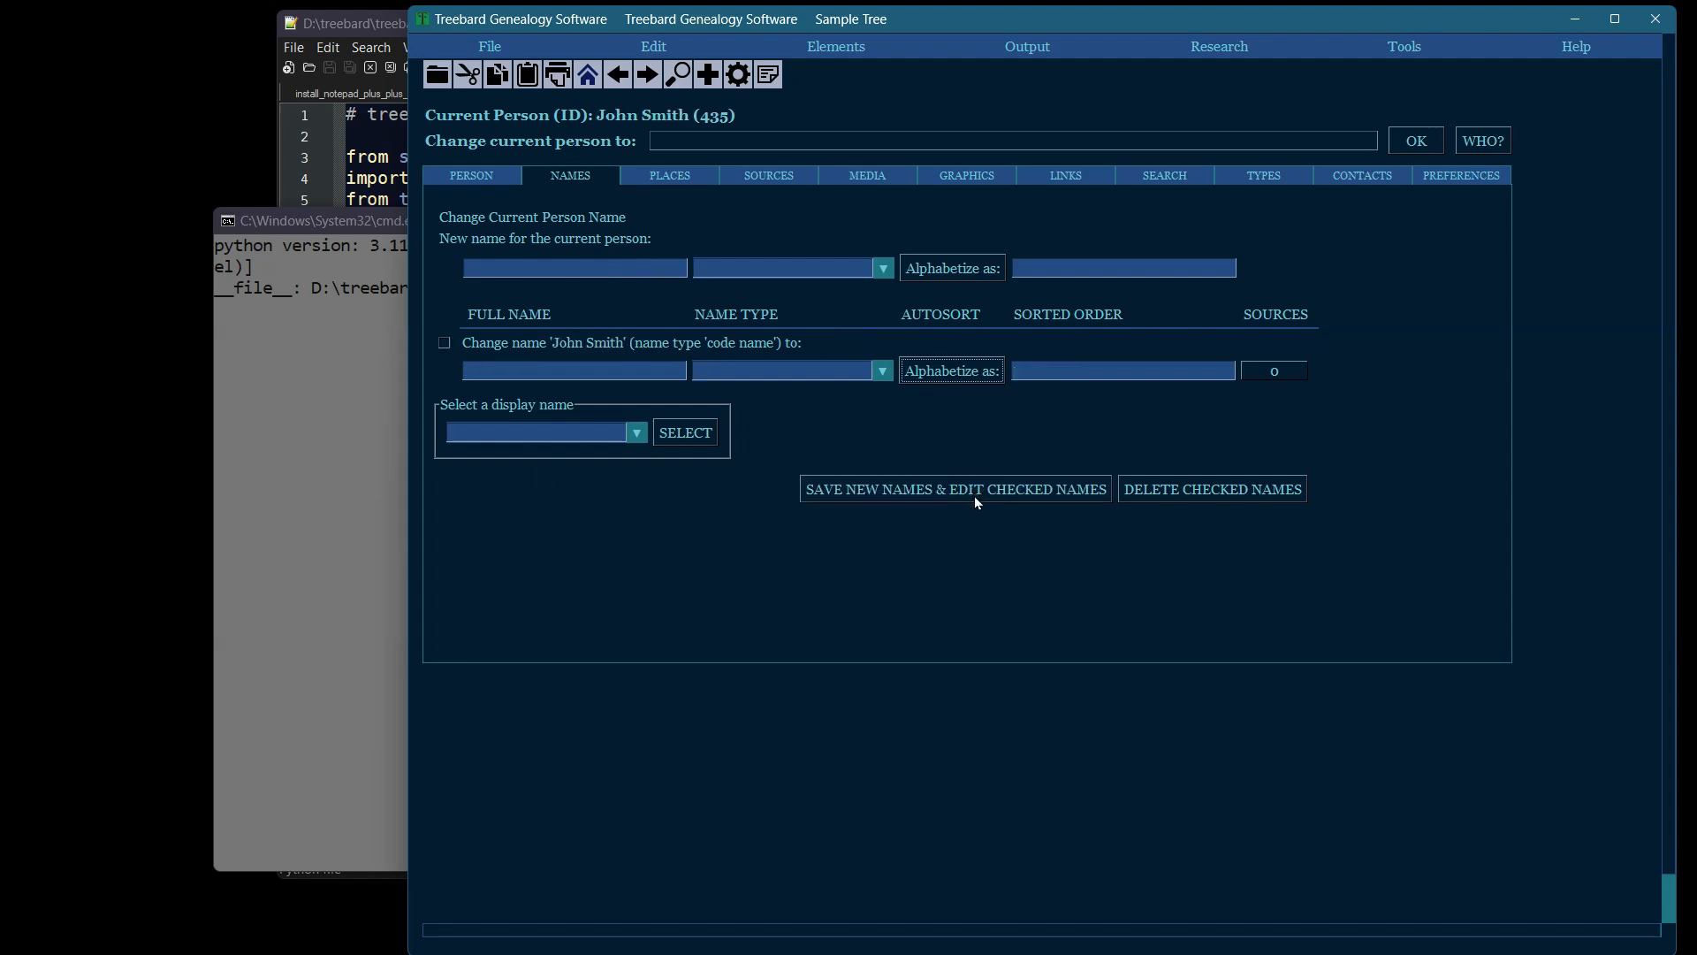
Return to the person's events, open the birth event's source assertions and move their window clear of the events table
{"action": "left_click", "coordinate": [1275, 371]}
{"action": "left_click", "coordinate": [472, 175]}
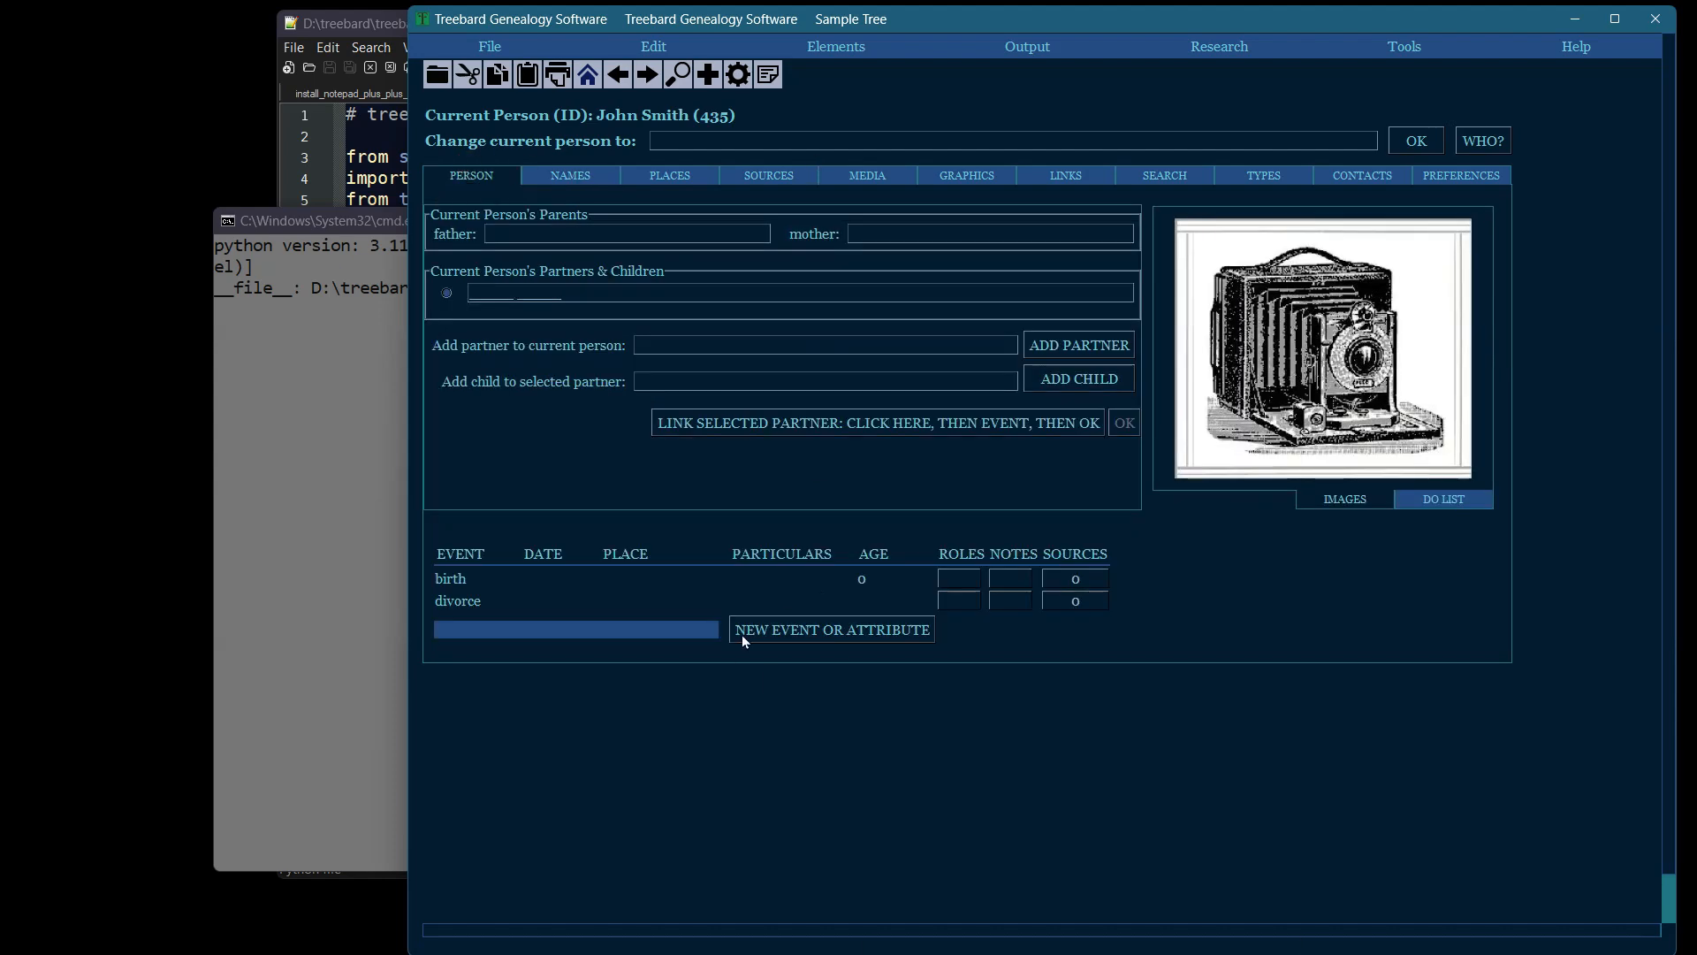
{"action": "left_click", "coordinate": [1073, 580]}
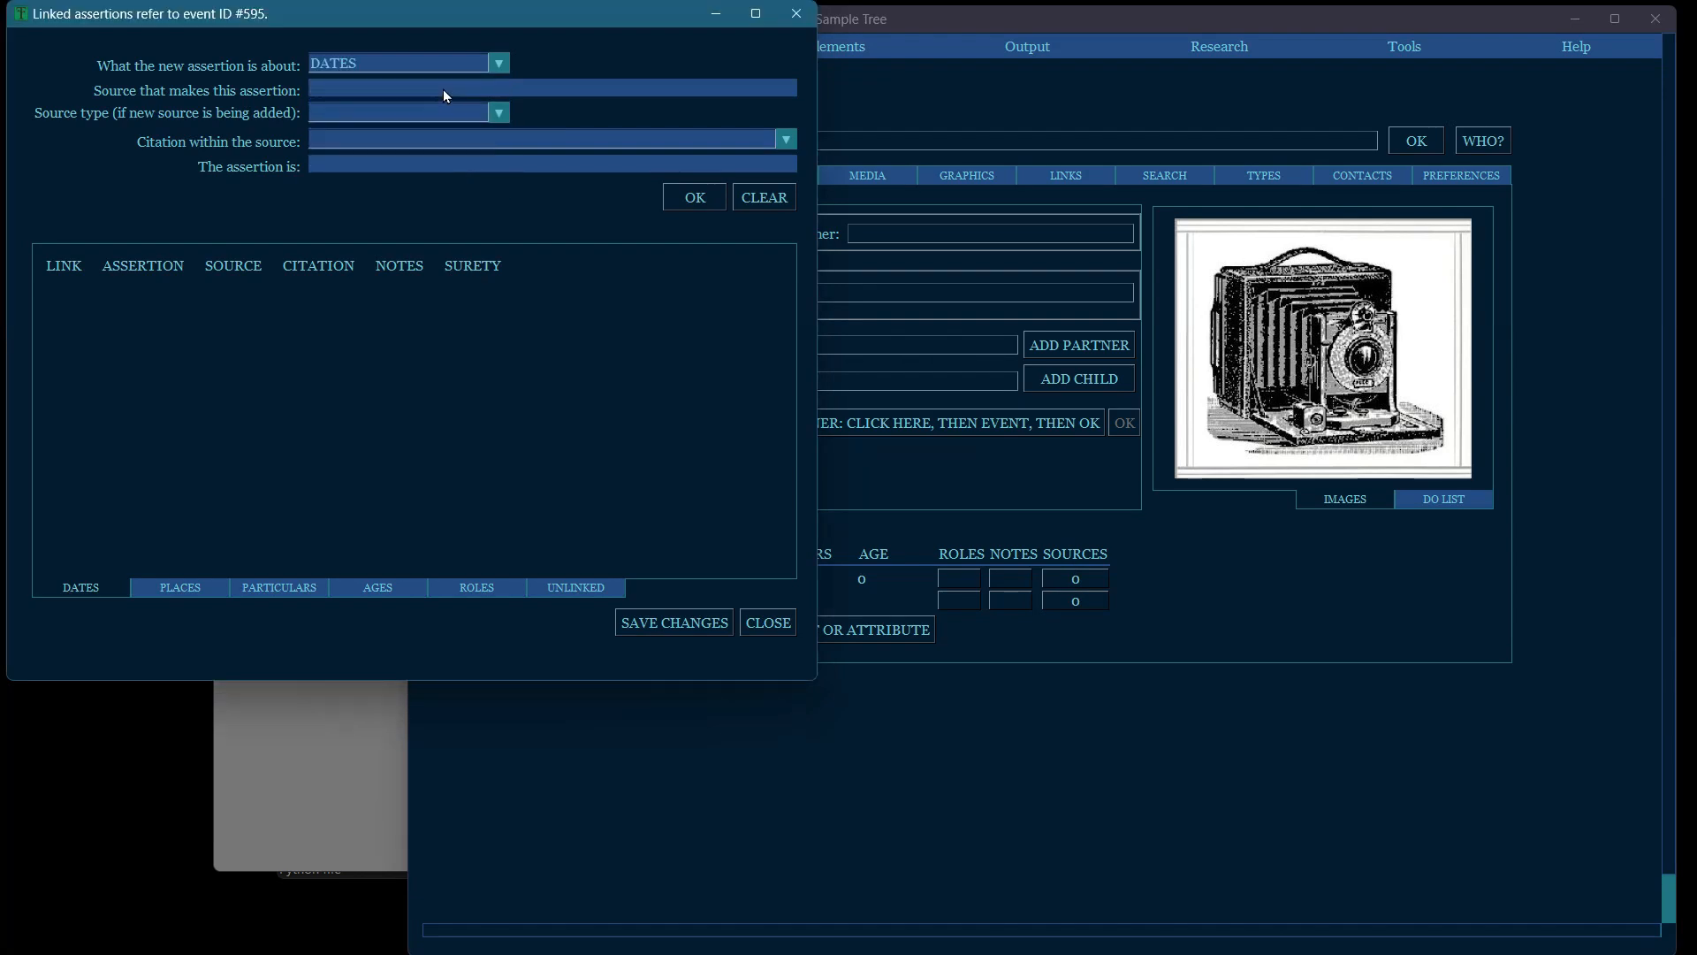
{"action": "left_click_drag", "start_coordinate": [523, 13], "coordinate": [902, 665]}
Enter the date of the birth event in the events table
{"action": "left_click", "coordinate": [526, 583]}
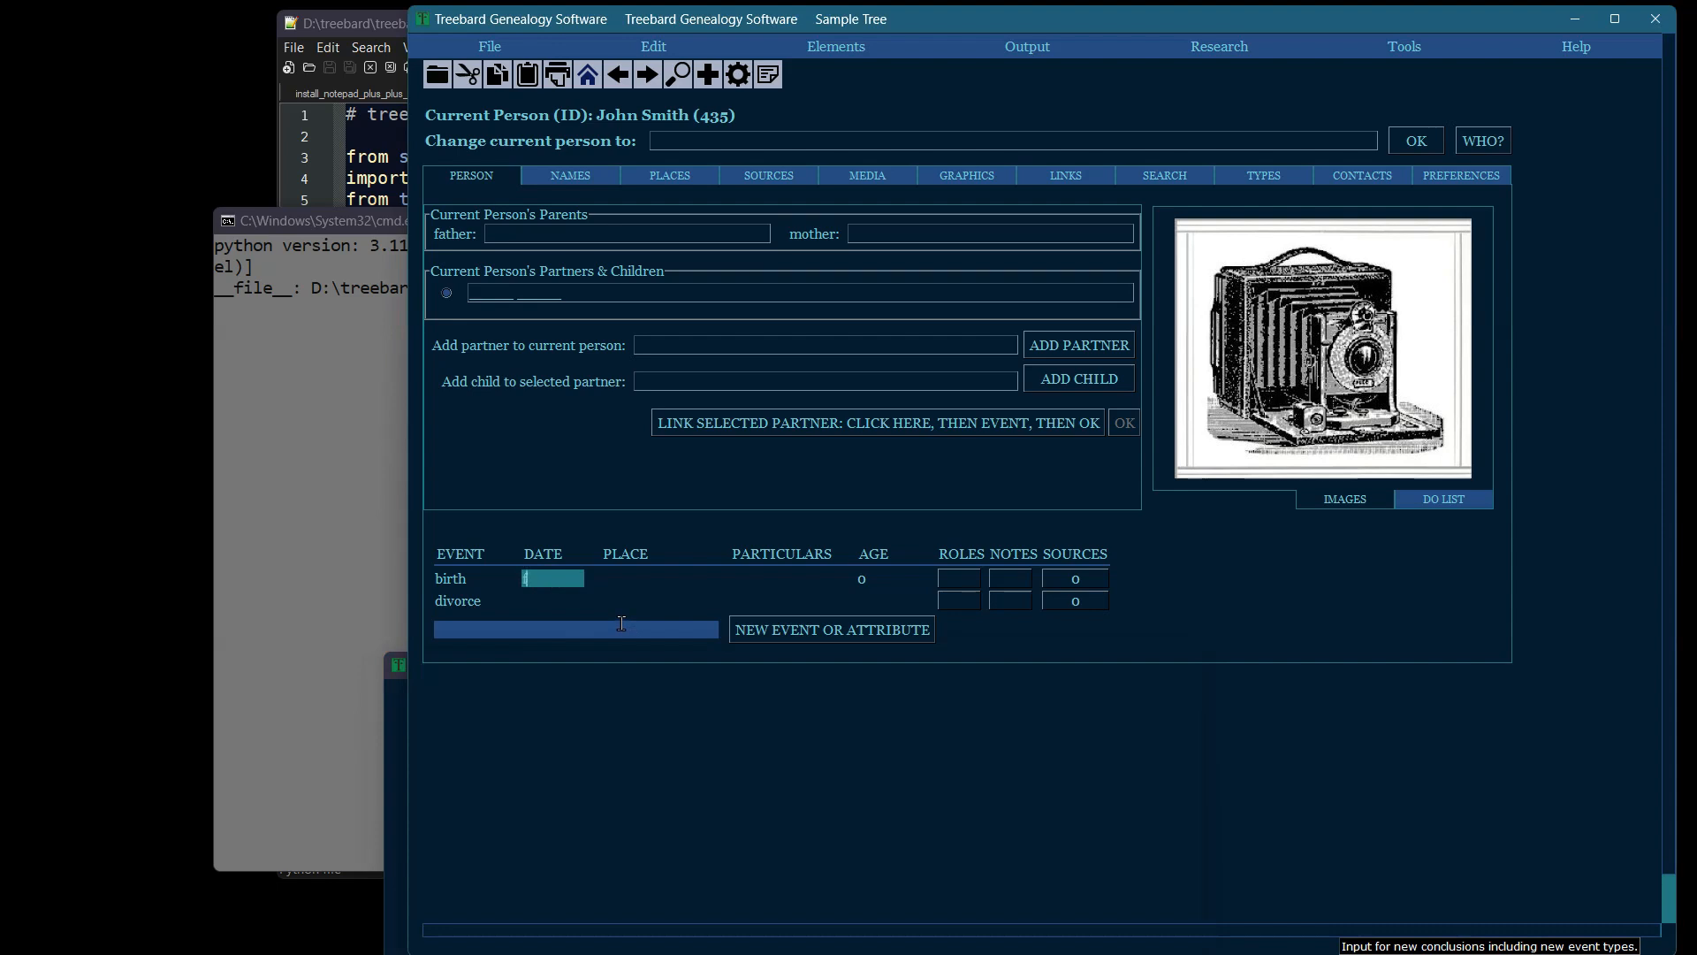
{"action": "type", "text": "f 12 1912"}
{"action": "key", "text": "Tab"}
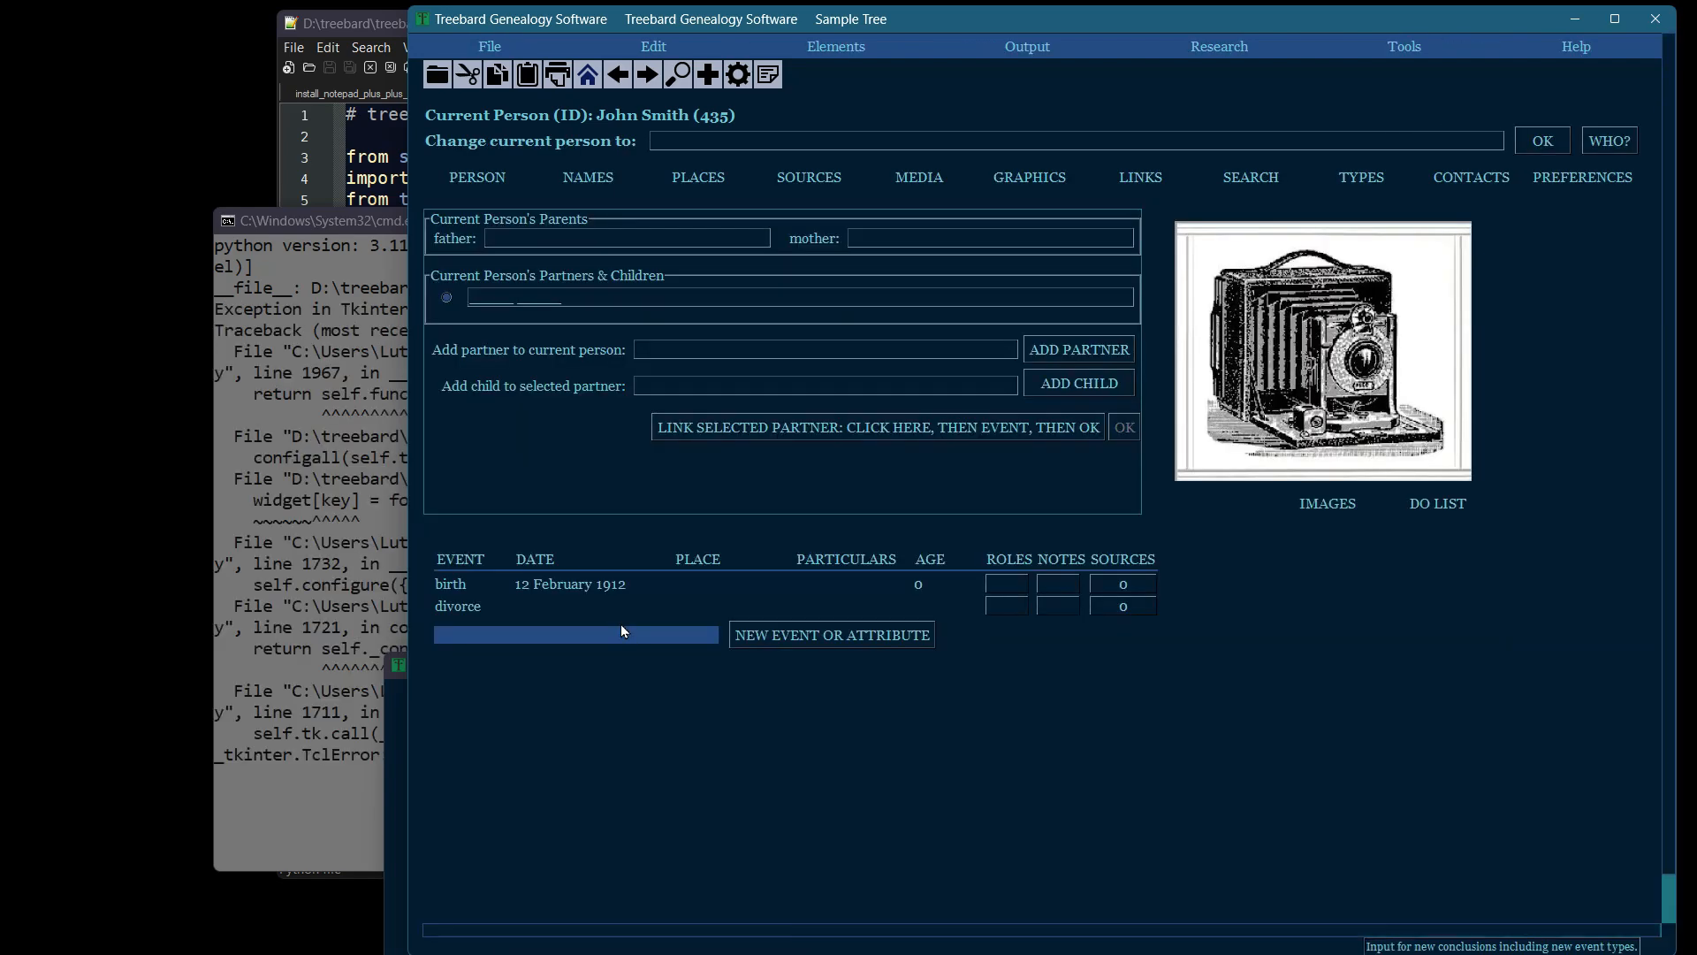
Check the console traceback, rerun treebard_root_041.py and reopen the Sample Tree
{"action": "left_click", "coordinate": [350, 530]}
{"action": "left_click", "coordinate": [1116, 221]}
{"action": "key", "text": "F5"}
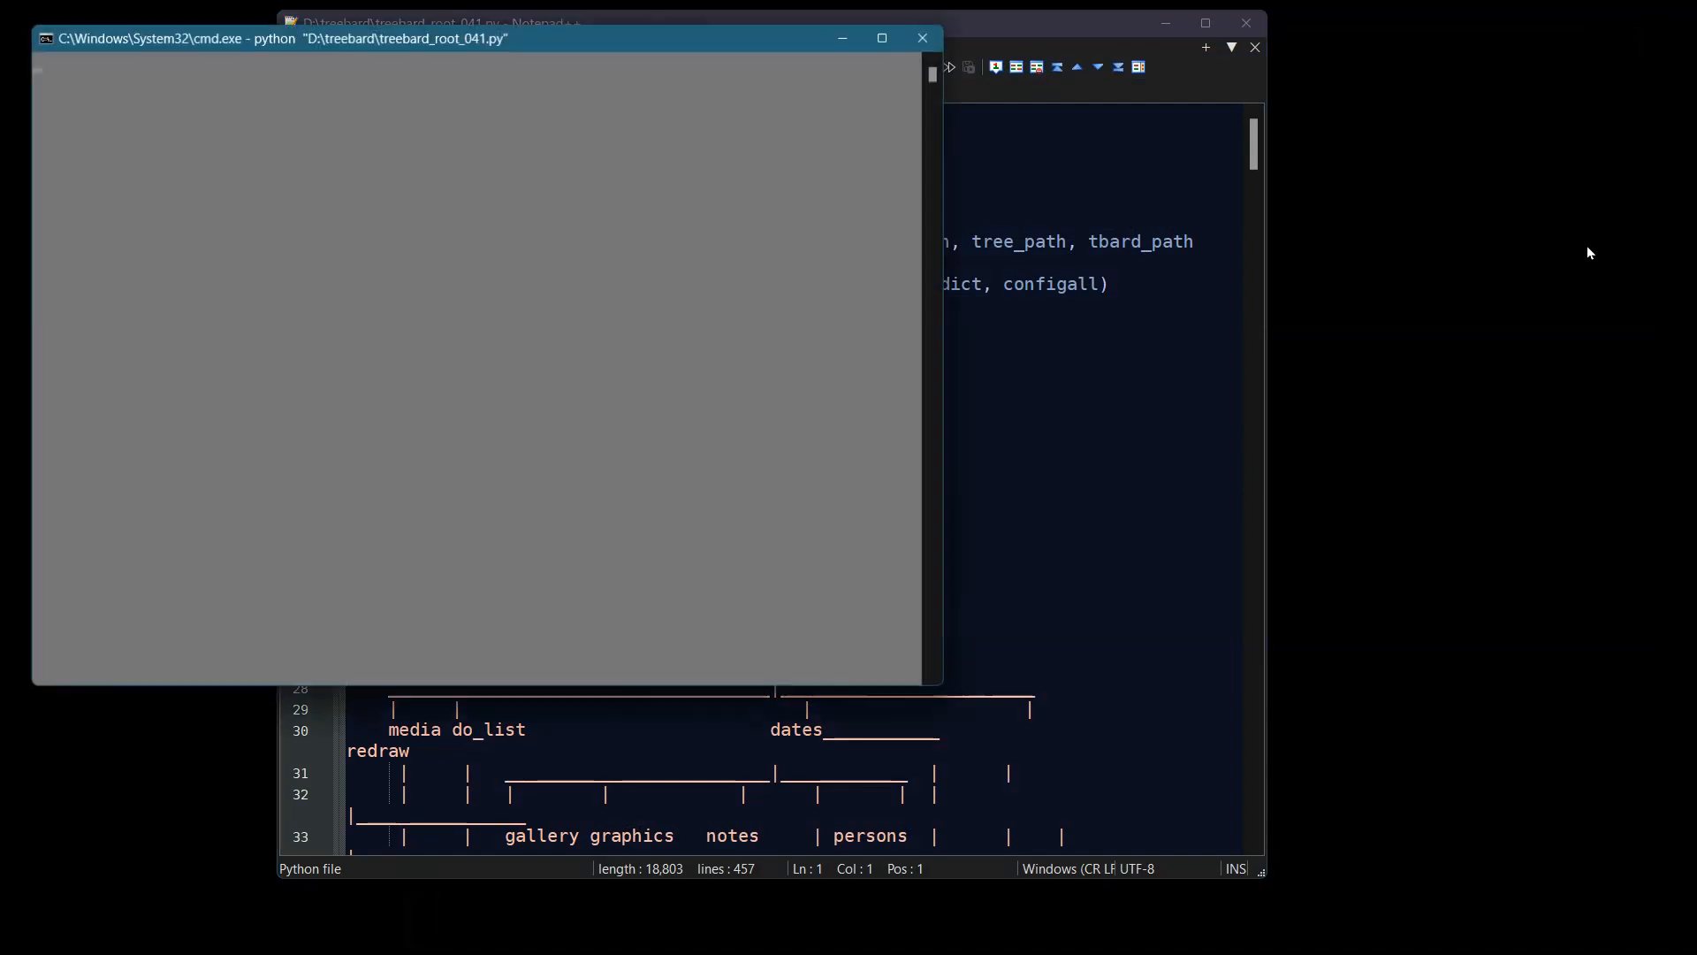
{"action": "key", "text": "space"}
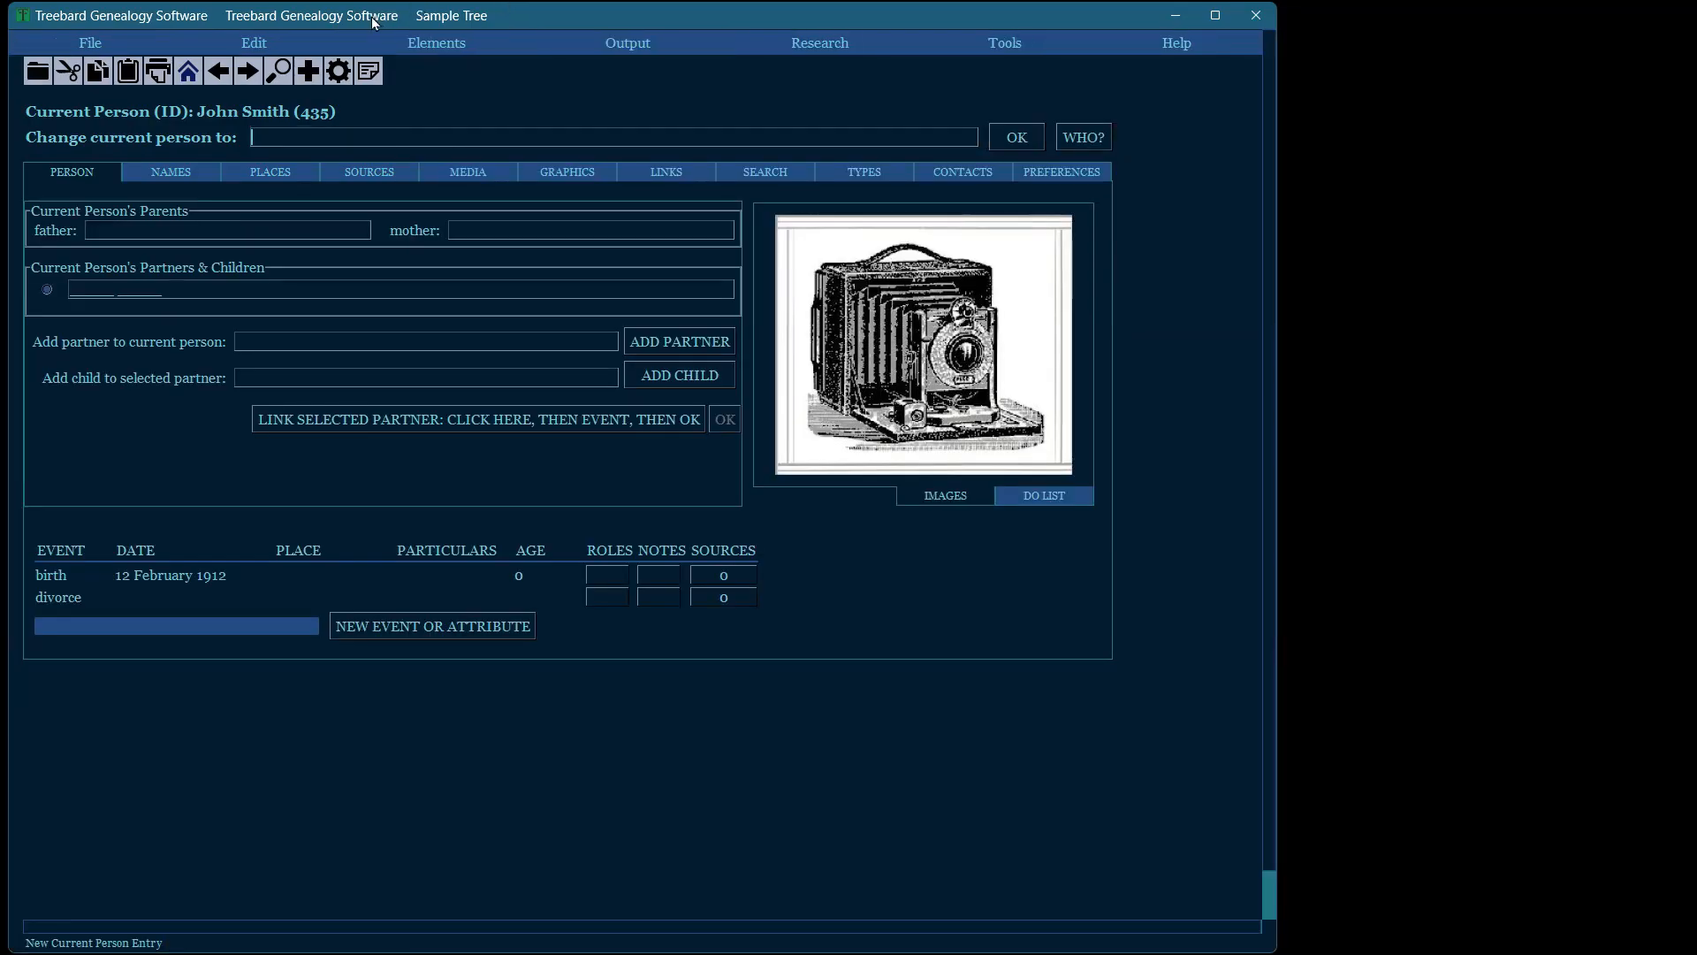
{"action": "left_click_drag", "start_coordinate": [379, 11], "coordinate": [702, 13]}
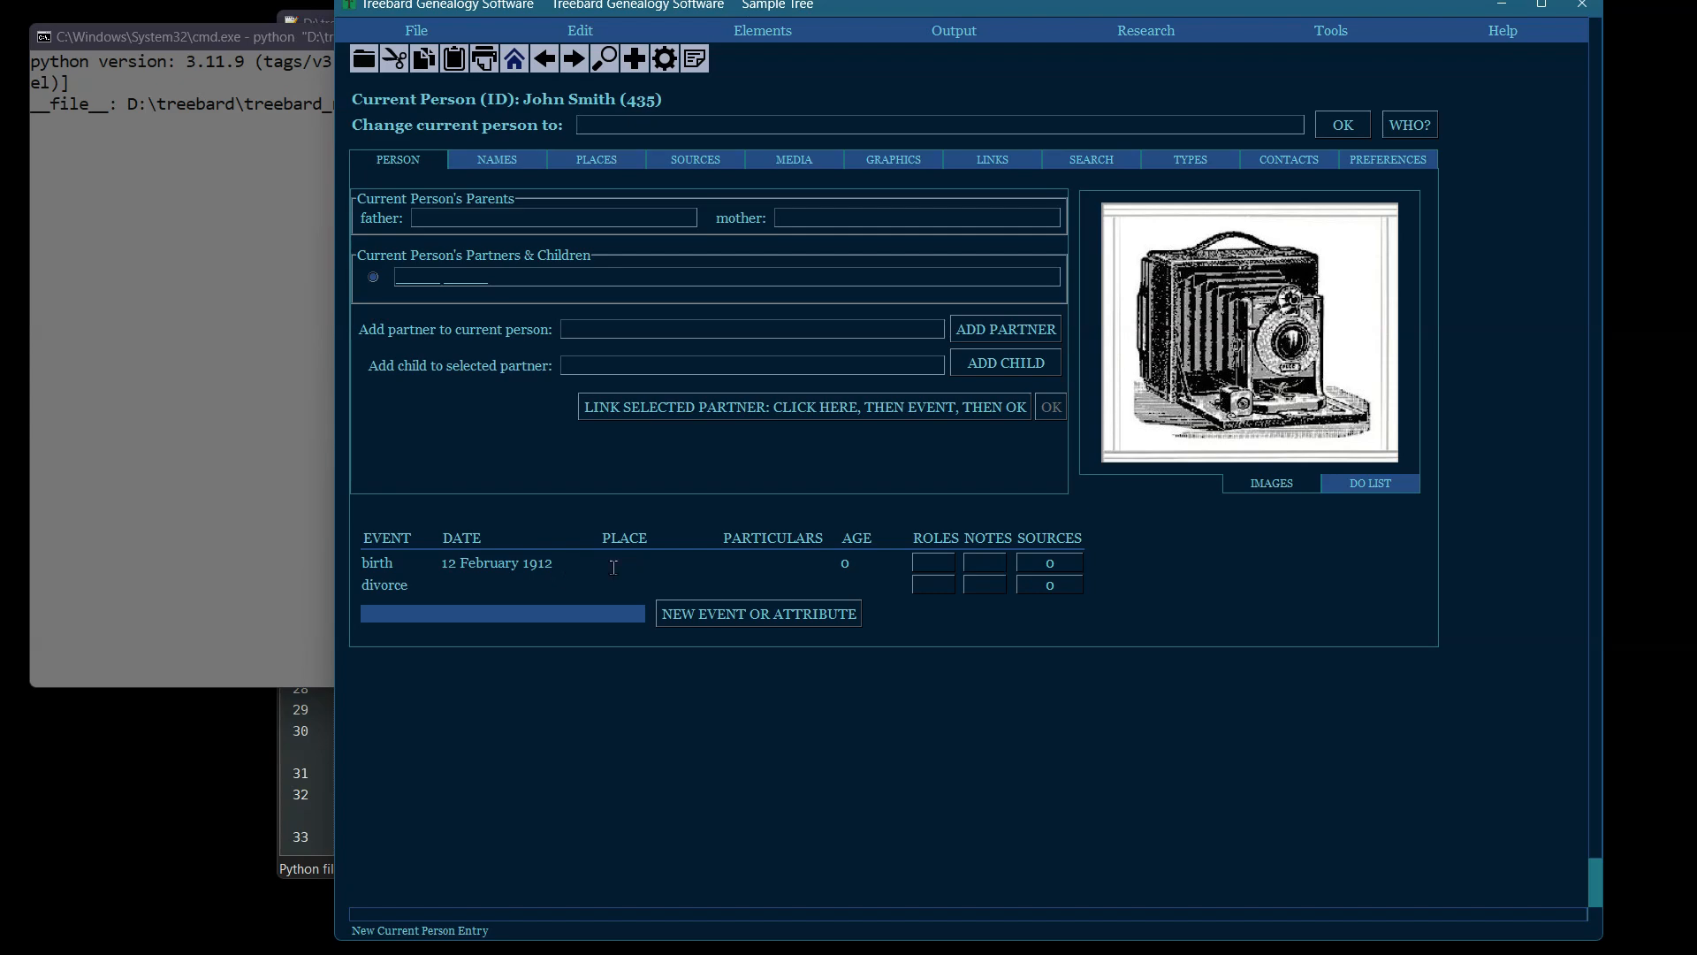
Start a source assertion for the birth event, about DATES, with source "1820 U.S. Census"
{"action": "left_click", "coordinate": [1049, 563]}
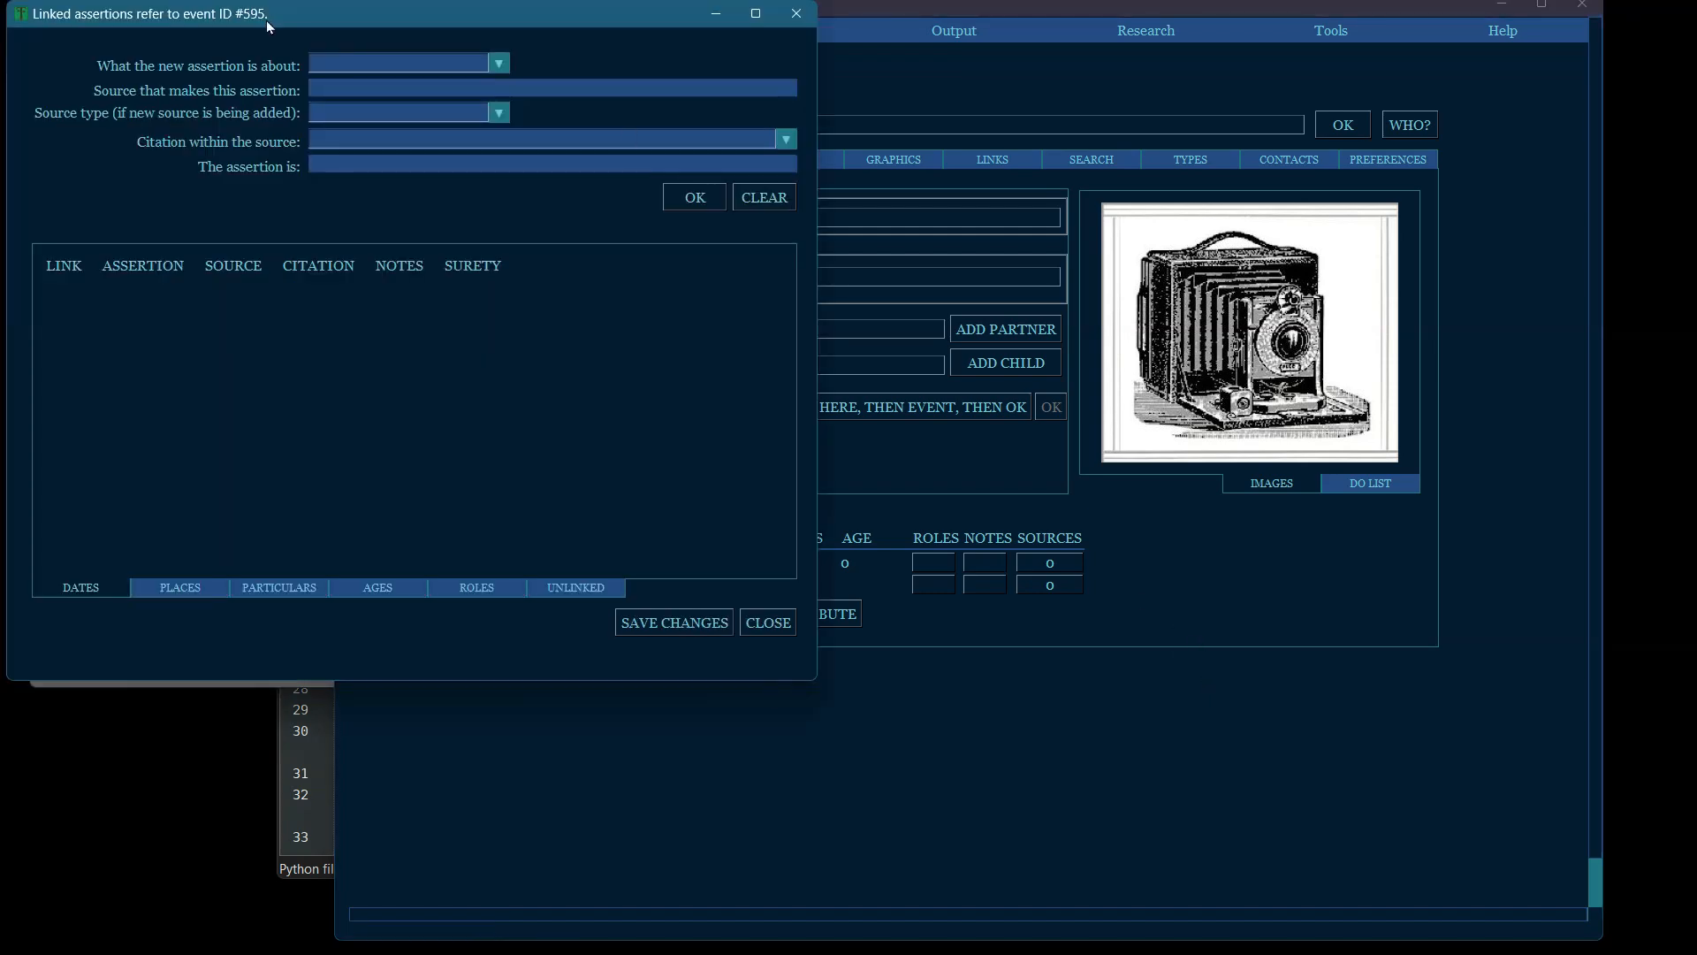
{"action": "left_click_drag", "start_coordinate": [267, 19], "coordinate": [384, 770]}
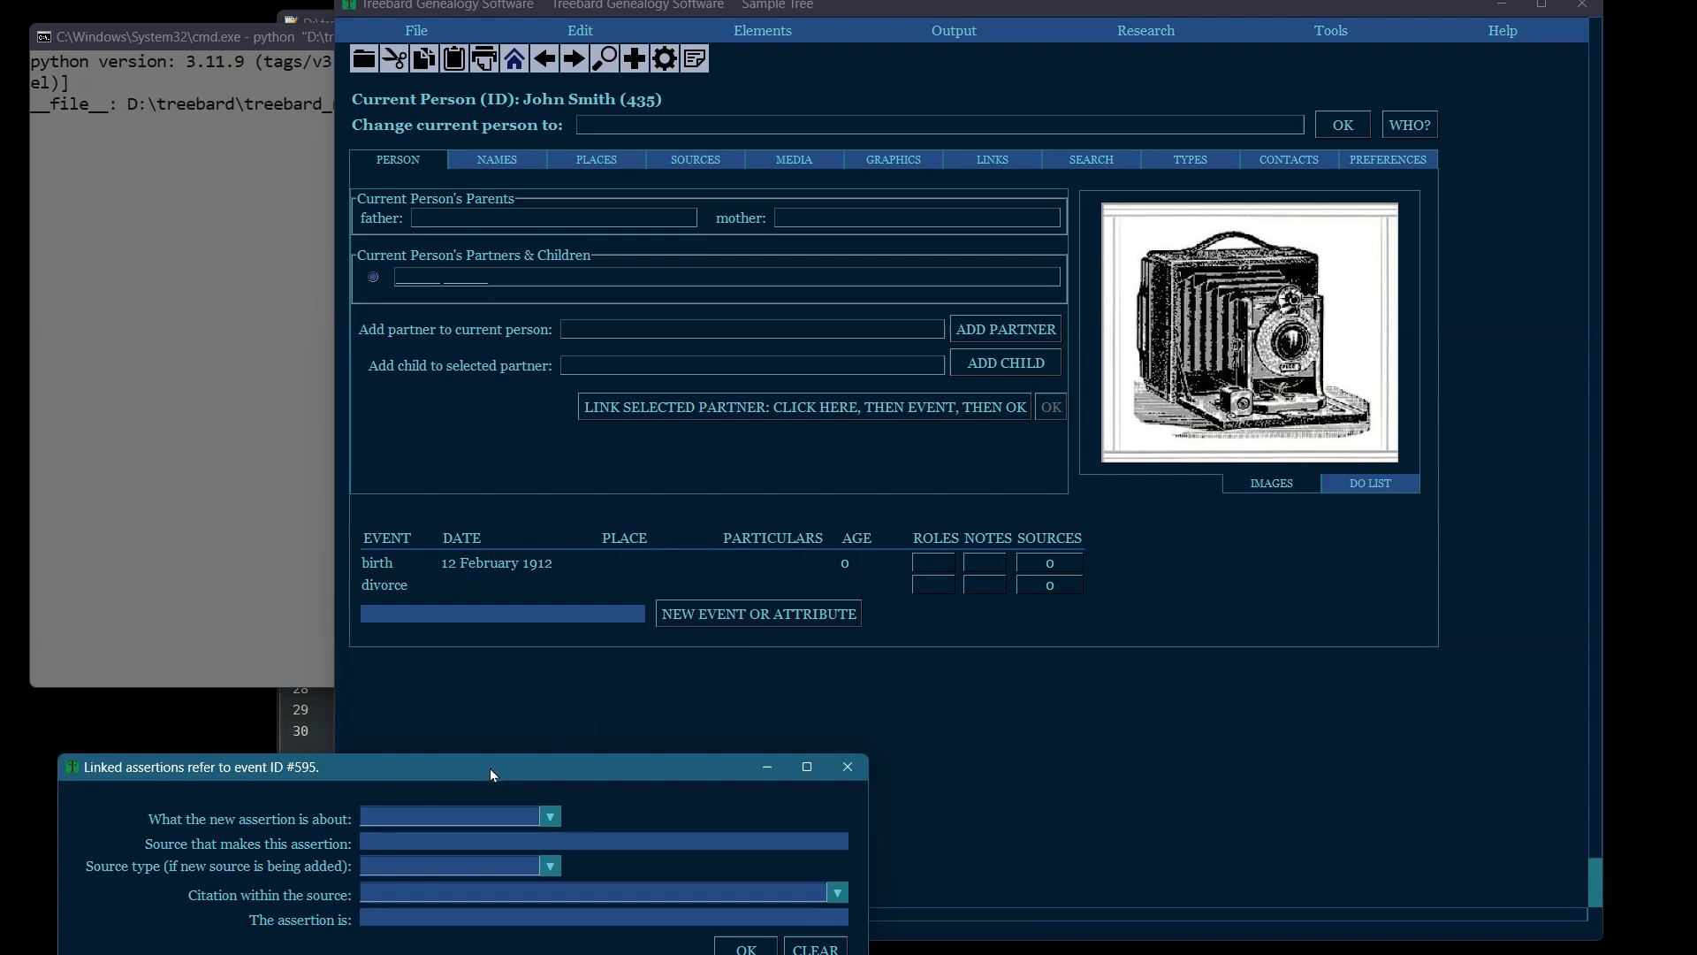
{"action": "left_click_drag", "start_coordinate": [489, 767], "coordinate": [797, 205]}
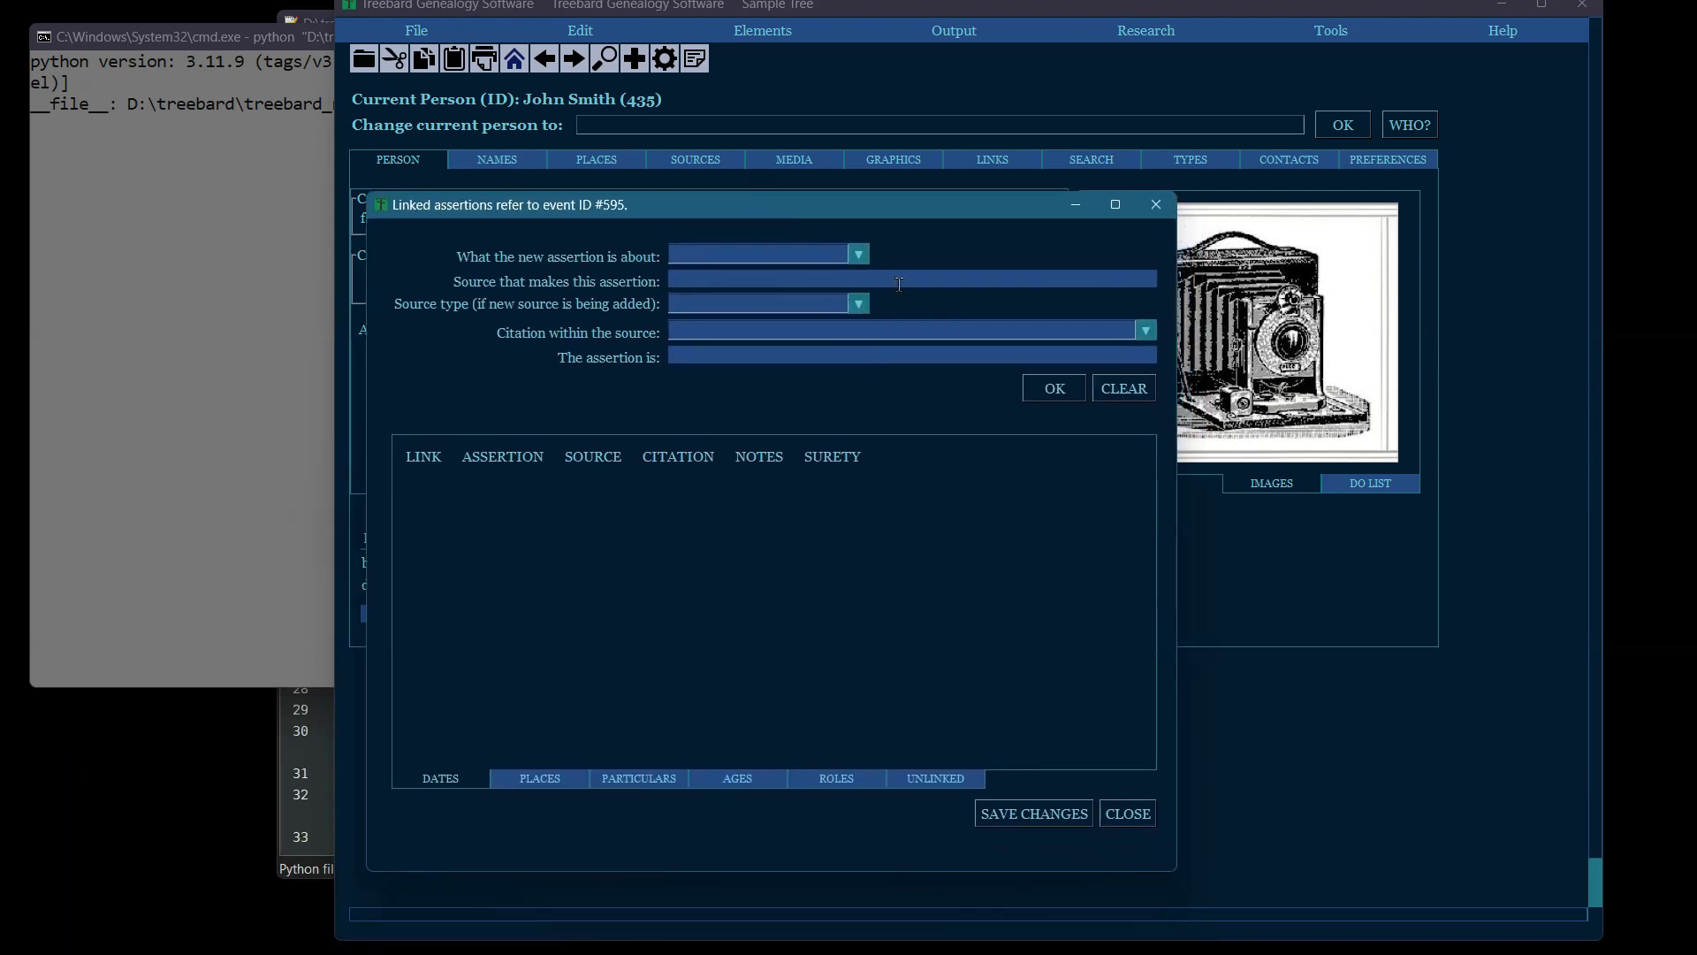
{"action": "left_click", "coordinate": [858, 254]}
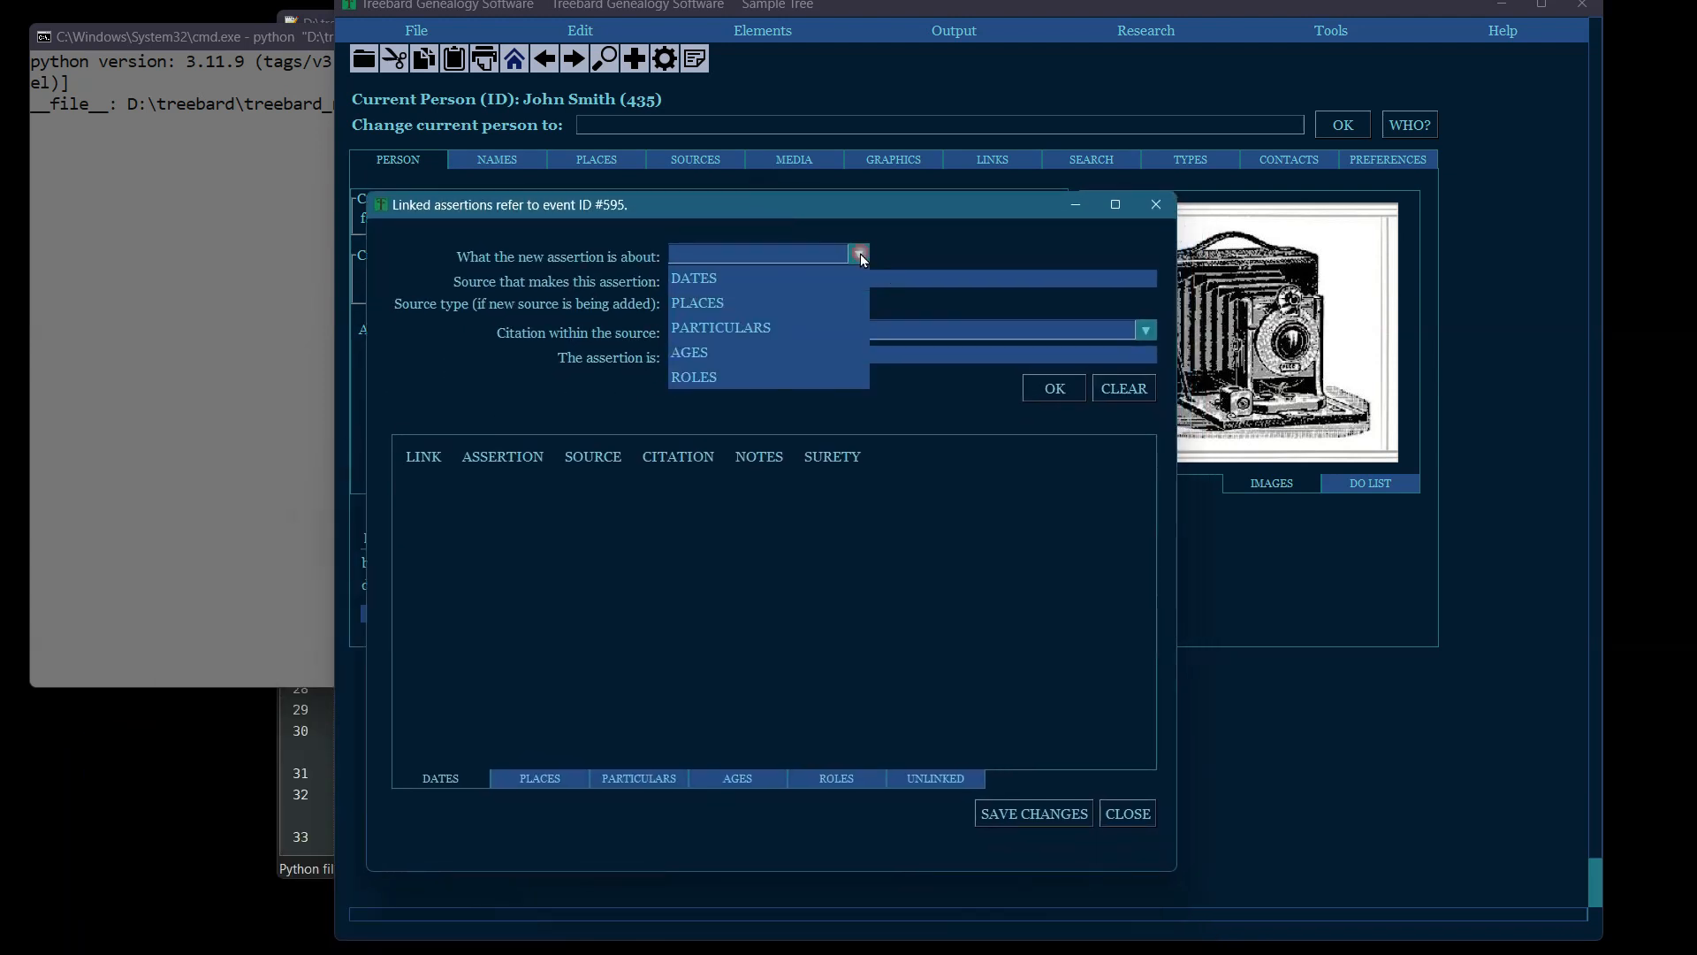
{"action": "left_click", "coordinate": [785, 277]}
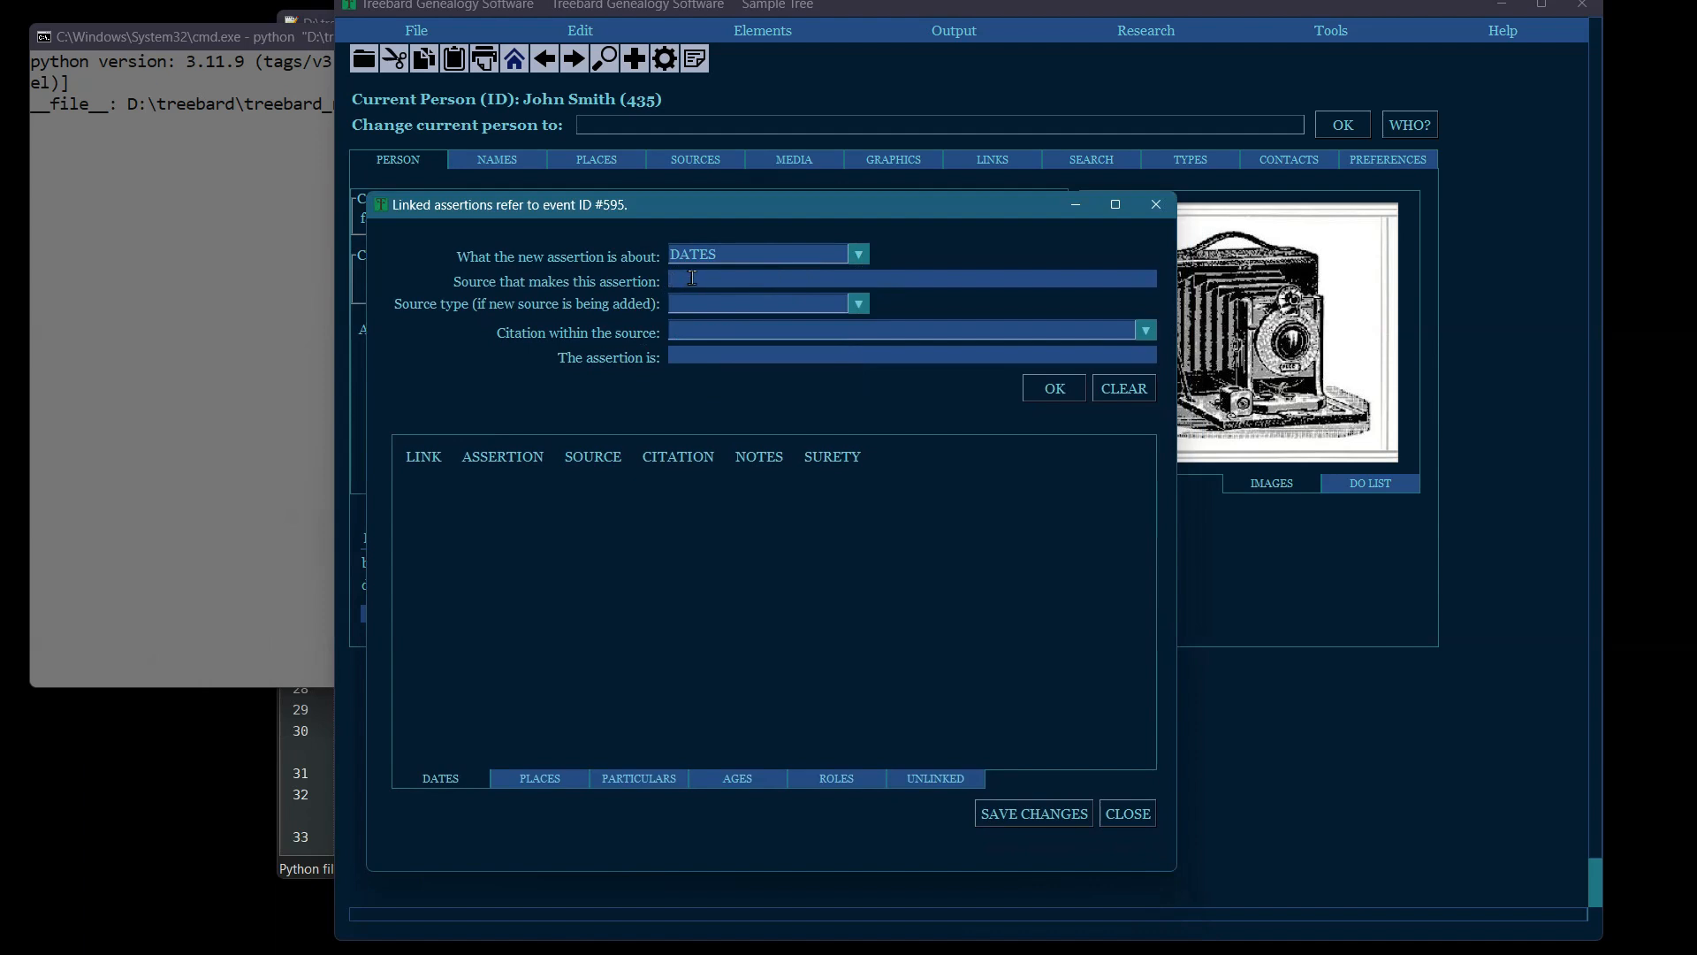
{"action": "type", "text": "1820 U.S. Census"}
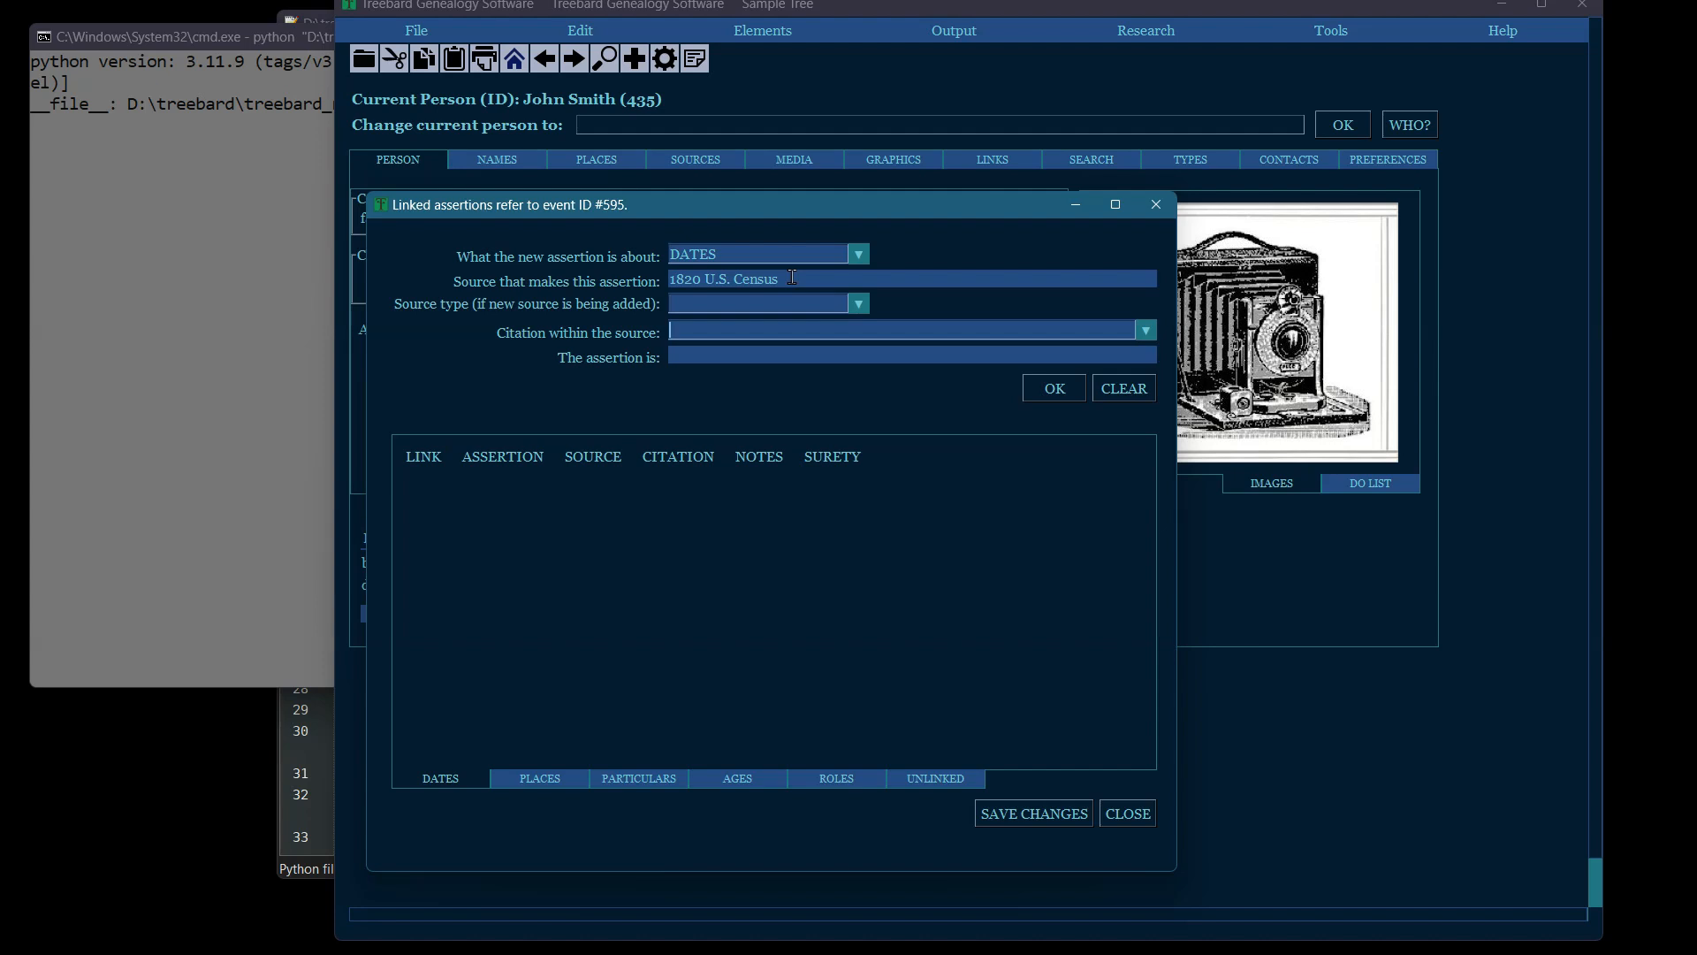
Enter the citation "sheet 92 ED 45" and the assertion "xyz", and add the assertion
{"action": "type", "text": "shee"}
{"action": "type", "text": "t 92 E"}
{"action": "type", "text": "D"}
{"action": "type", "text": " 45"}
{"action": "type", "text": "xyz"}
{"action": "key", "text": "Tab"}
{"action": "key", "text": "Return"}
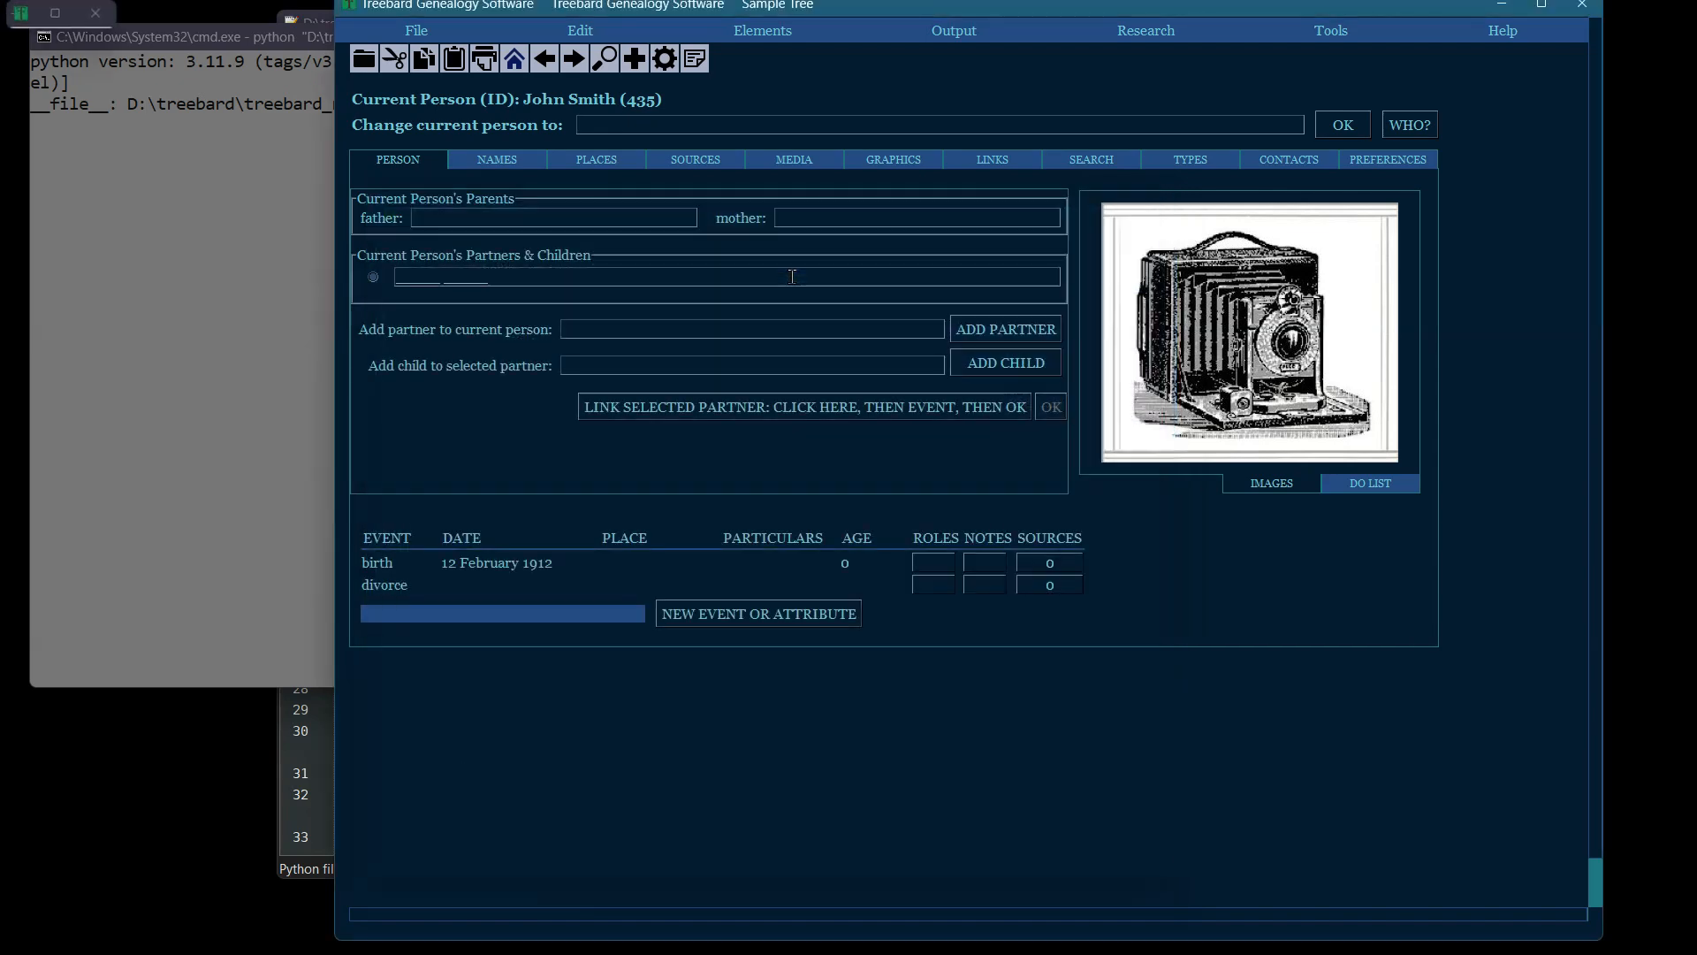
Check the birth event's assertions for dates, places, particulars, ages and roles, plus the unlinked ones
{"action": "left_click_drag", "start_coordinate": [379, 19], "coordinate": [842, 87]}
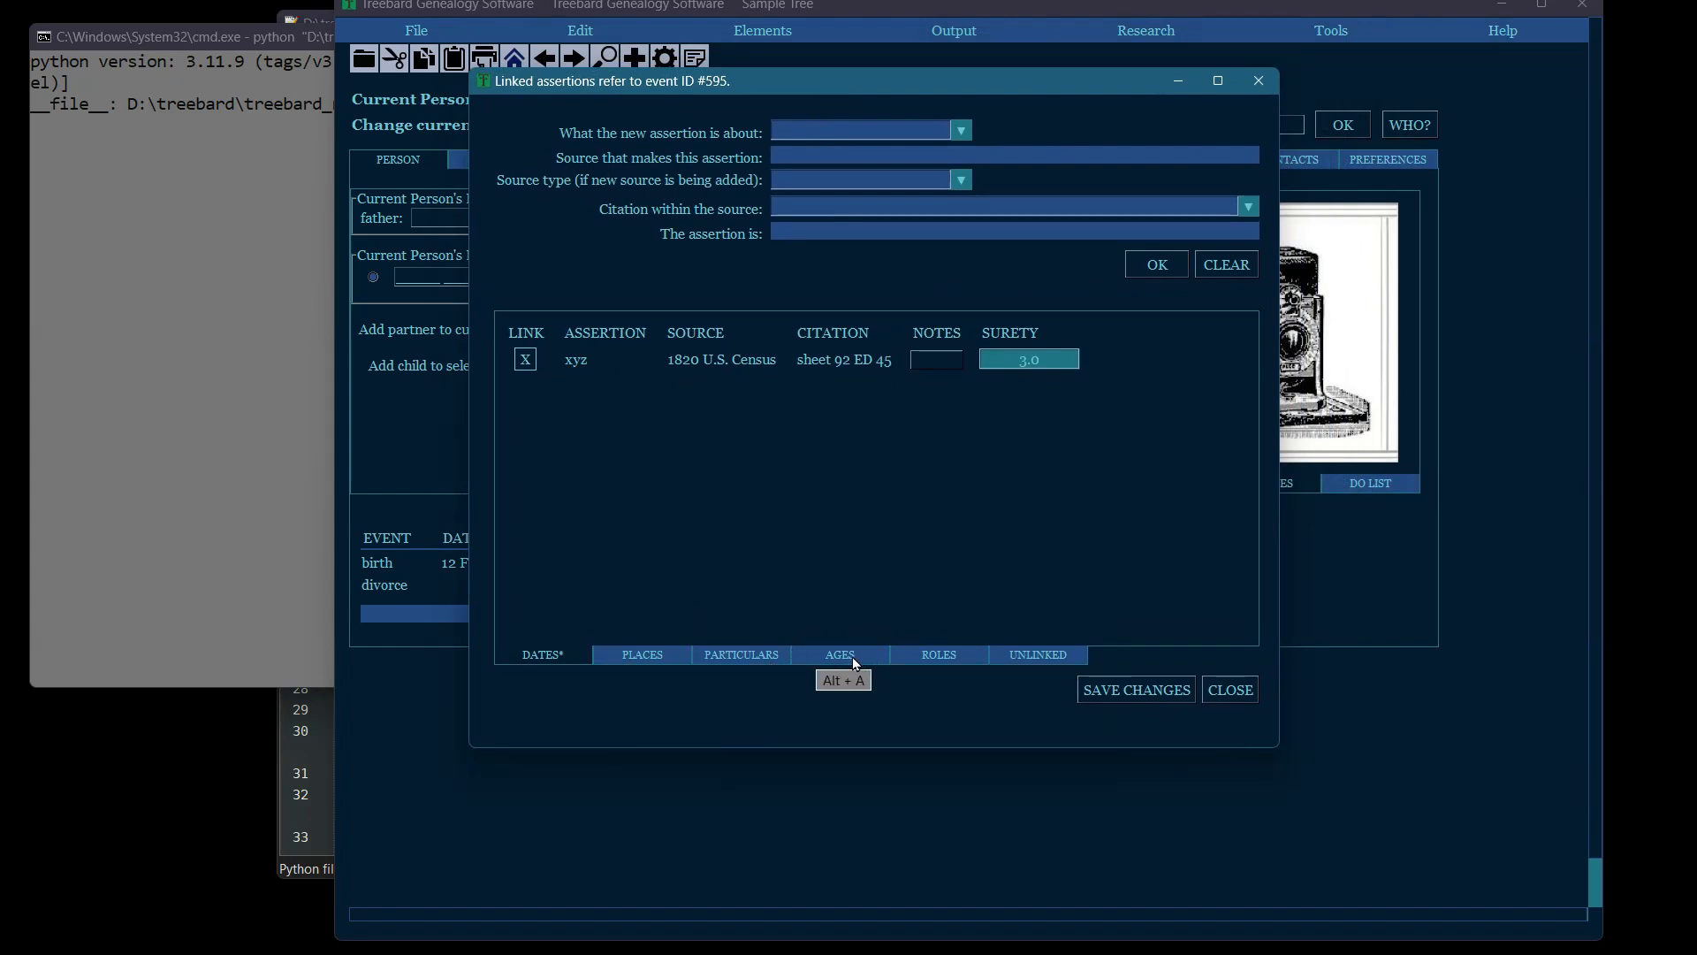
{"action": "left_click", "coordinate": [643, 653]}
{"action": "left_click", "coordinate": [742, 652]}
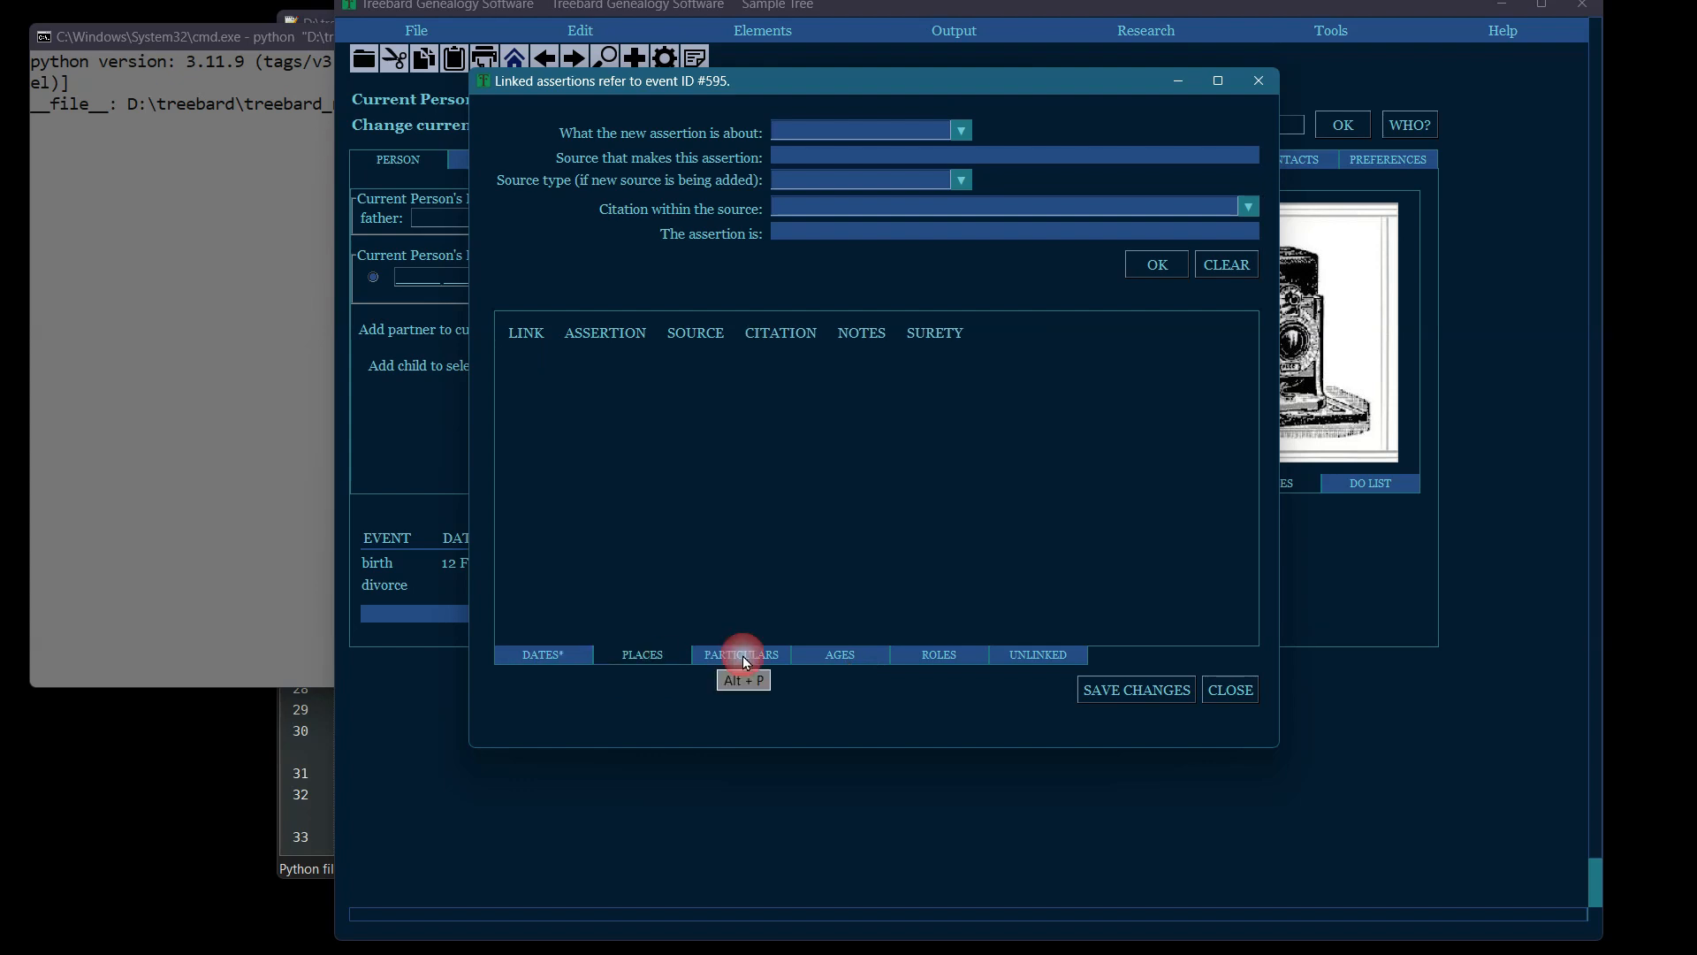
{"action": "left_click", "coordinate": [796, 653]}
{"action": "left_click", "coordinate": [844, 655]}
{"action": "left_click", "coordinate": [937, 656]}
{"action": "left_click", "coordinate": [1036, 654]}
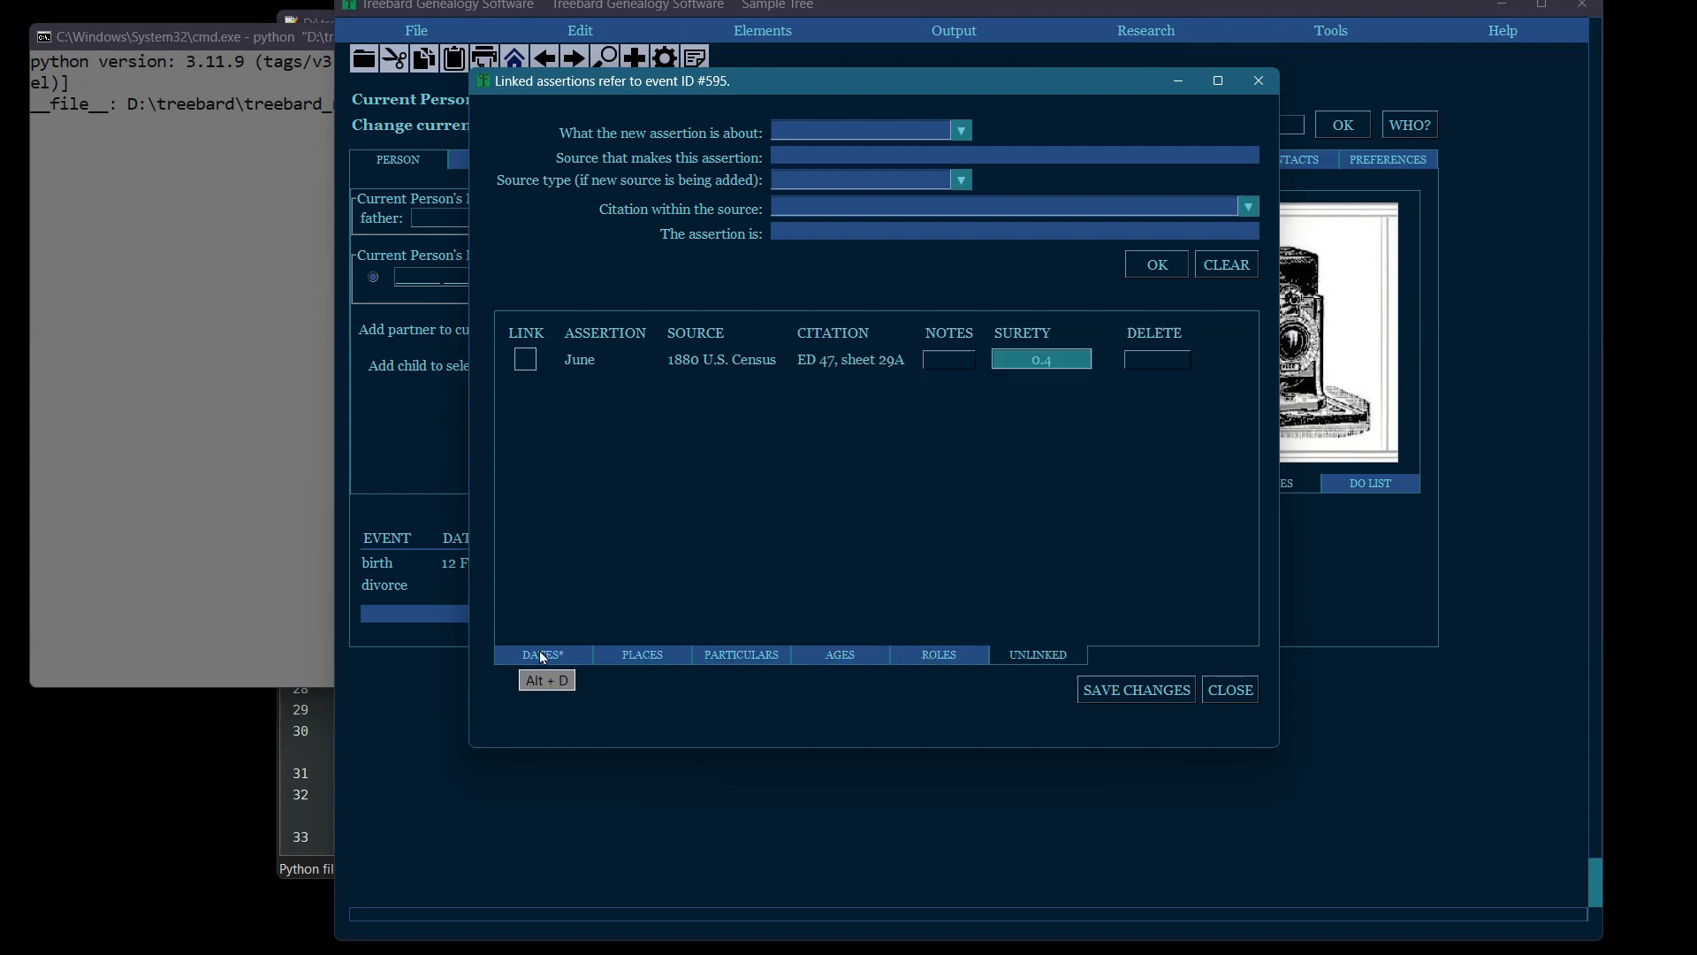
{"action": "left_click", "coordinate": [544, 656]}
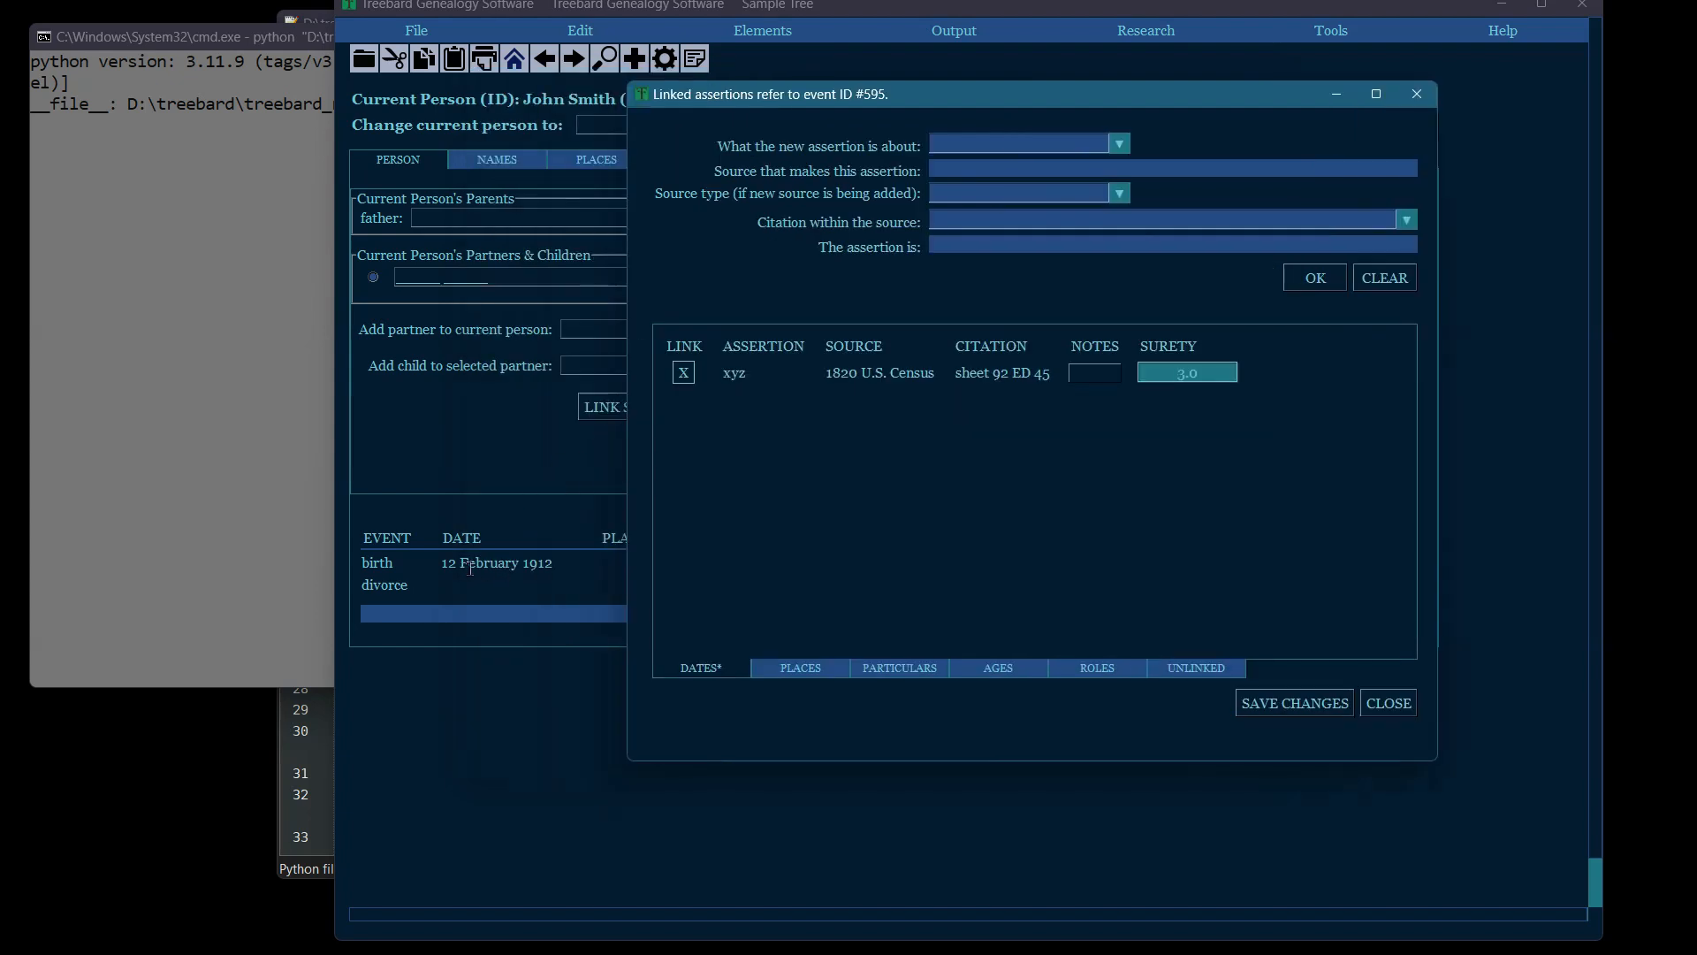
Set the surety of the birth date assertion to 4.7 and save the changes
{"action": "left_click", "coordinate": [1143, 376]}
{"action": "left_click", "coordinate": [1275, 712]}
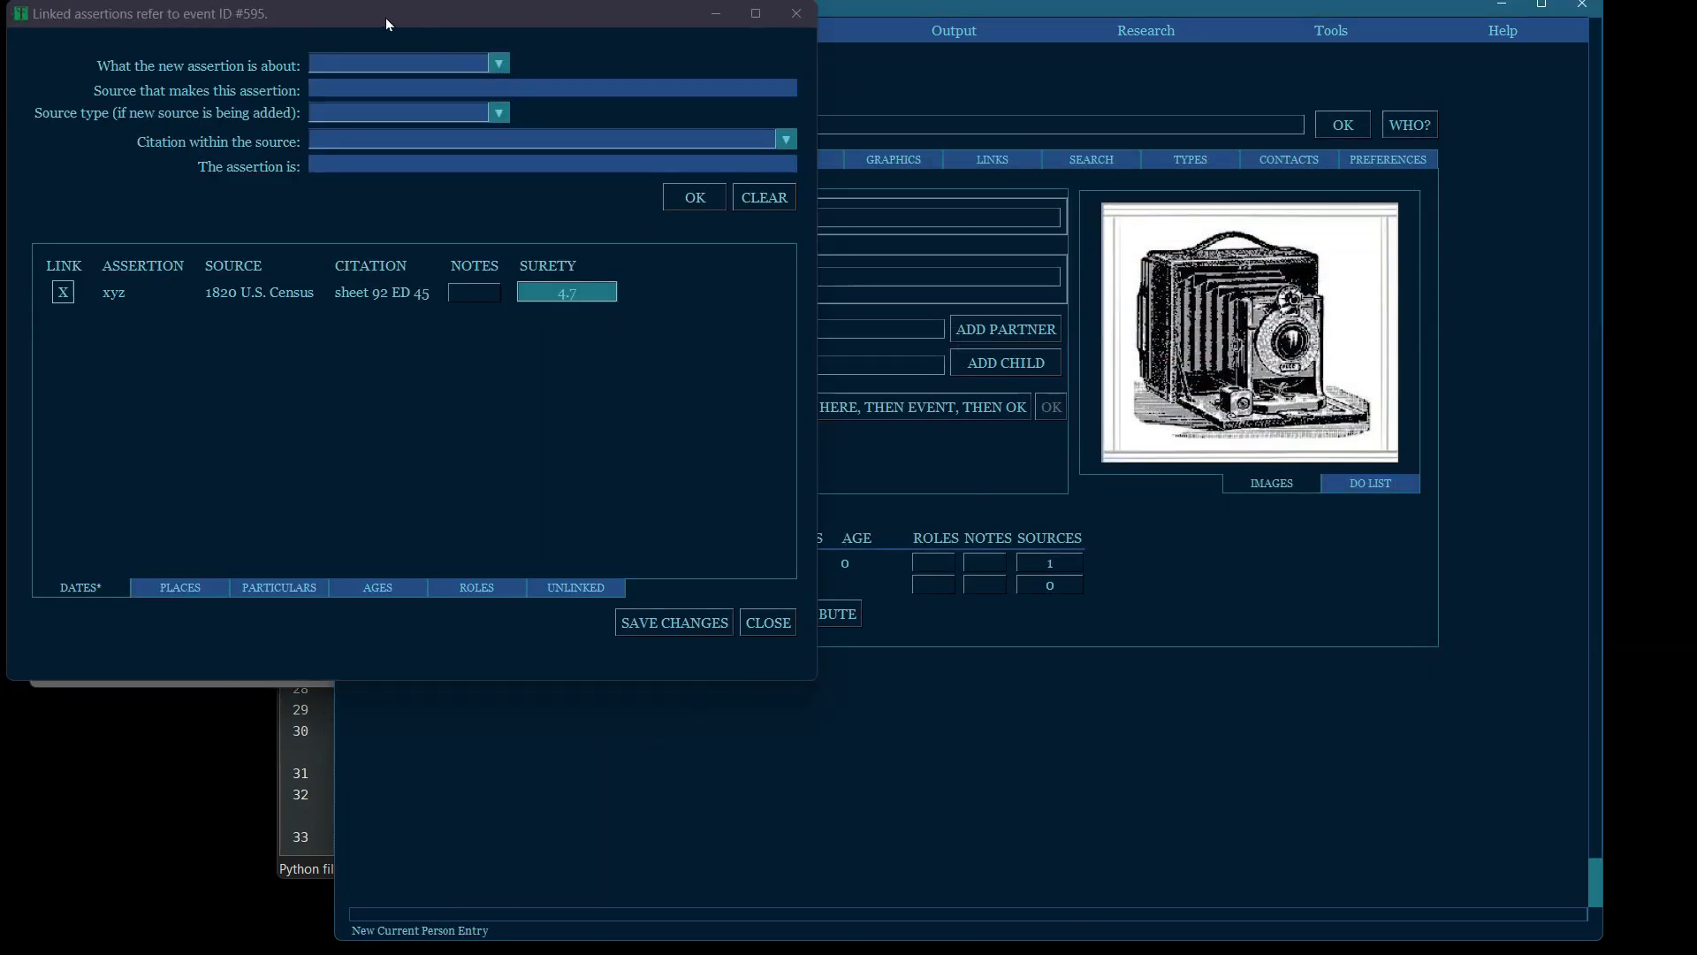
{"action": "left_click_drag", "start_coordinate": [389, 18], "coordinate": [939, 97]}
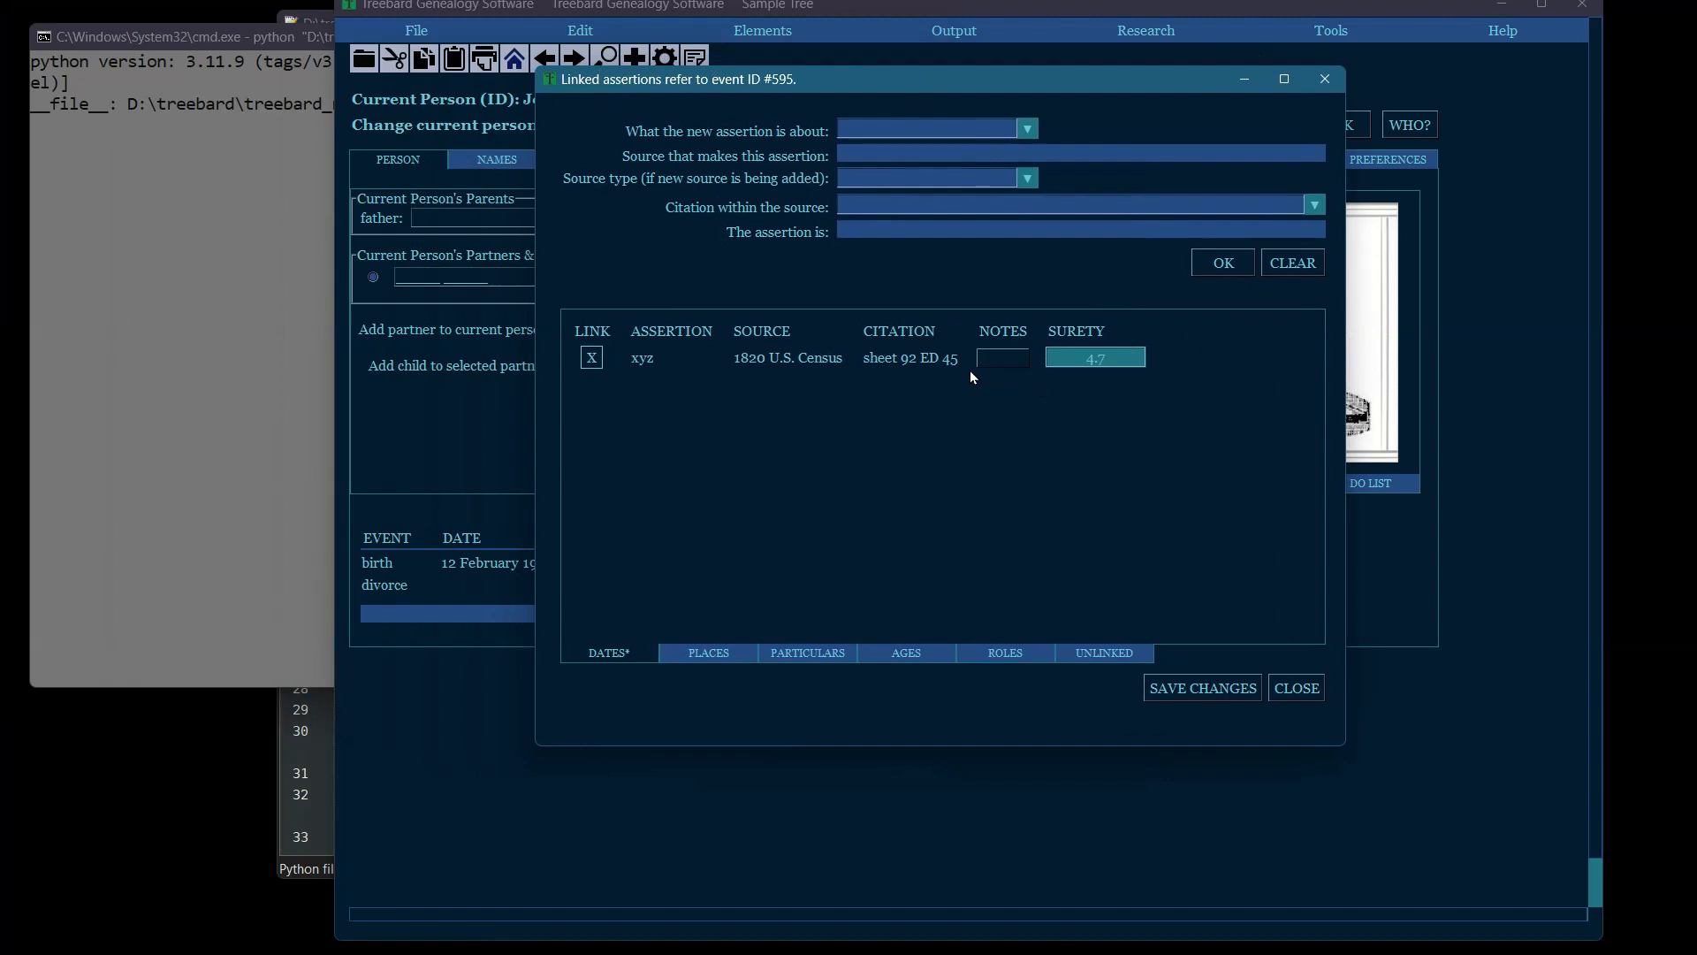
Open the notes for the birth date assertion and arrange the notes and assertions windows side by side
{"action": "left_click", "coordinate": [994, 355]}
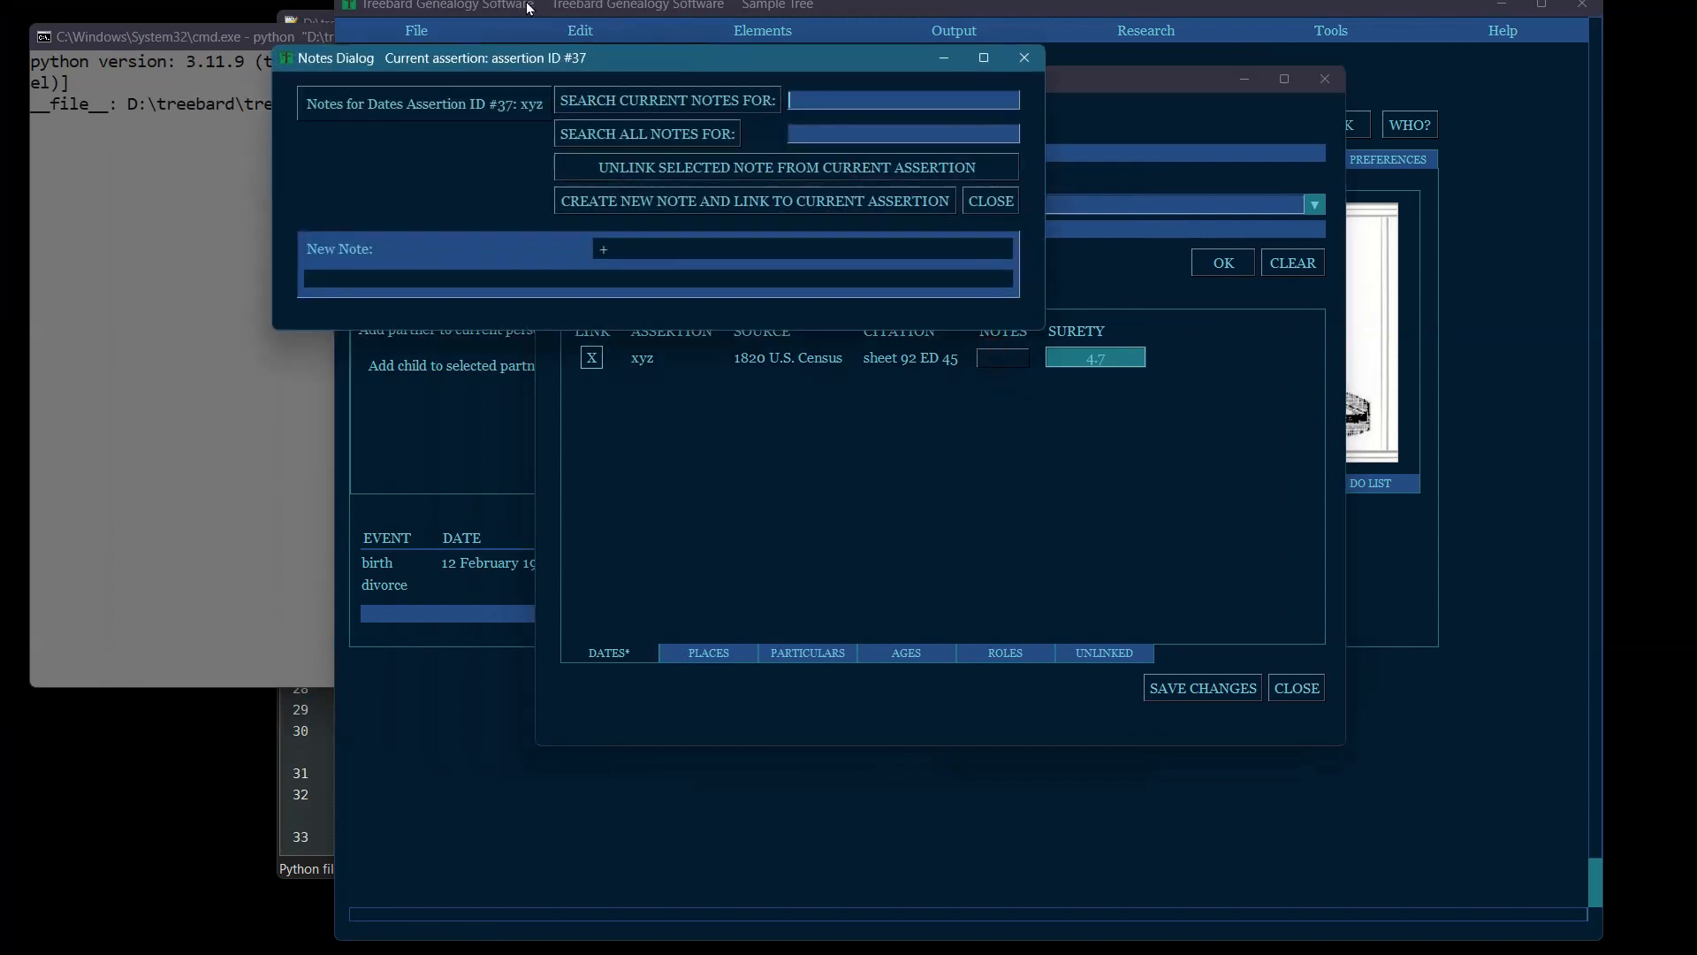
{"action": "left_click_drag", "start_coordinate": [616, 69], "coordinate": [805, 314]}
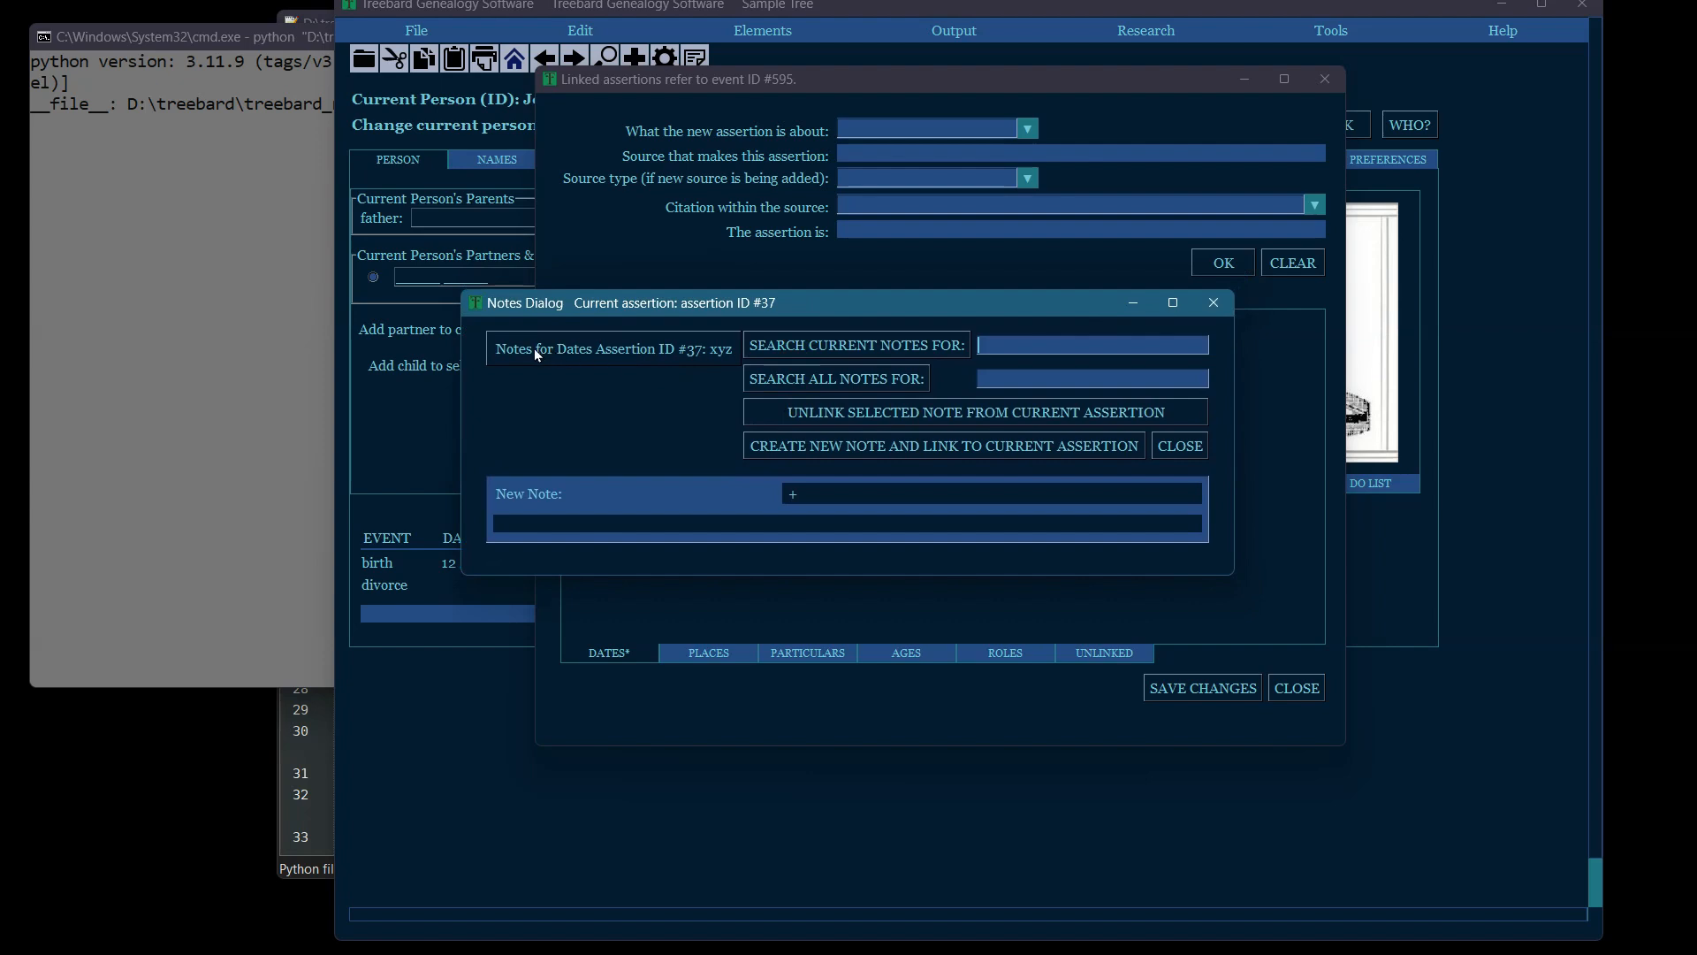
{"action": "left_click", "coordinate": [1008, 343]}
{"action": "left_click", "coordinate": [797, 74]}
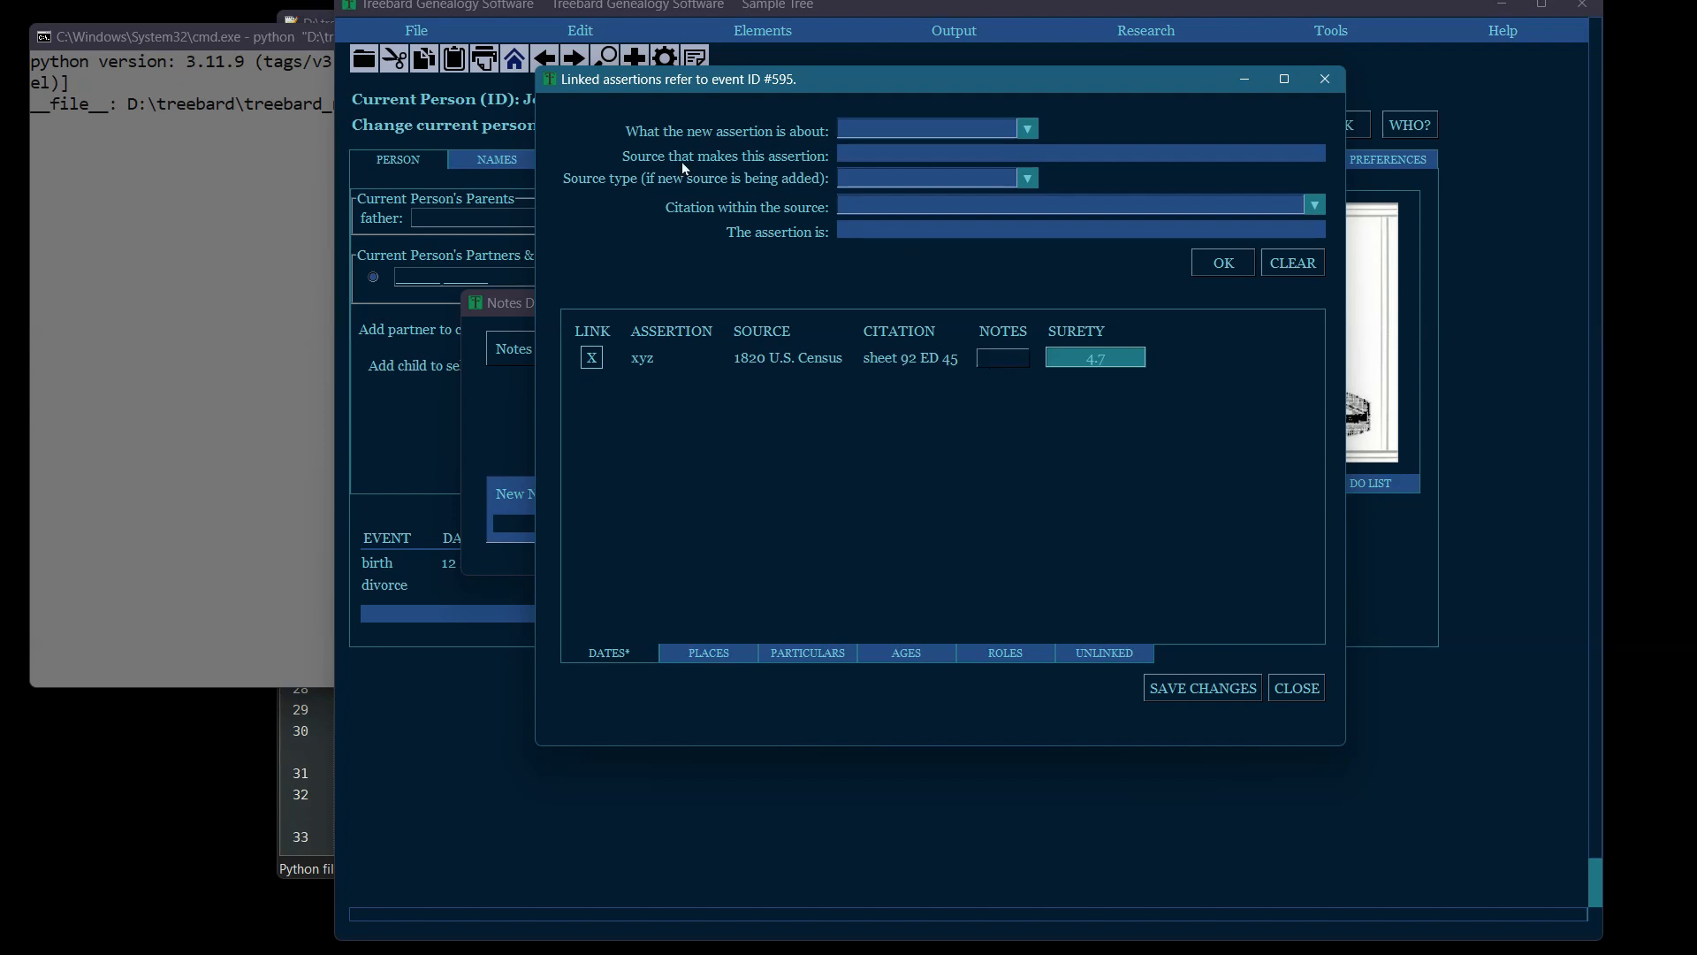
{"action": "left_click", "coordinate": [992, 358]}
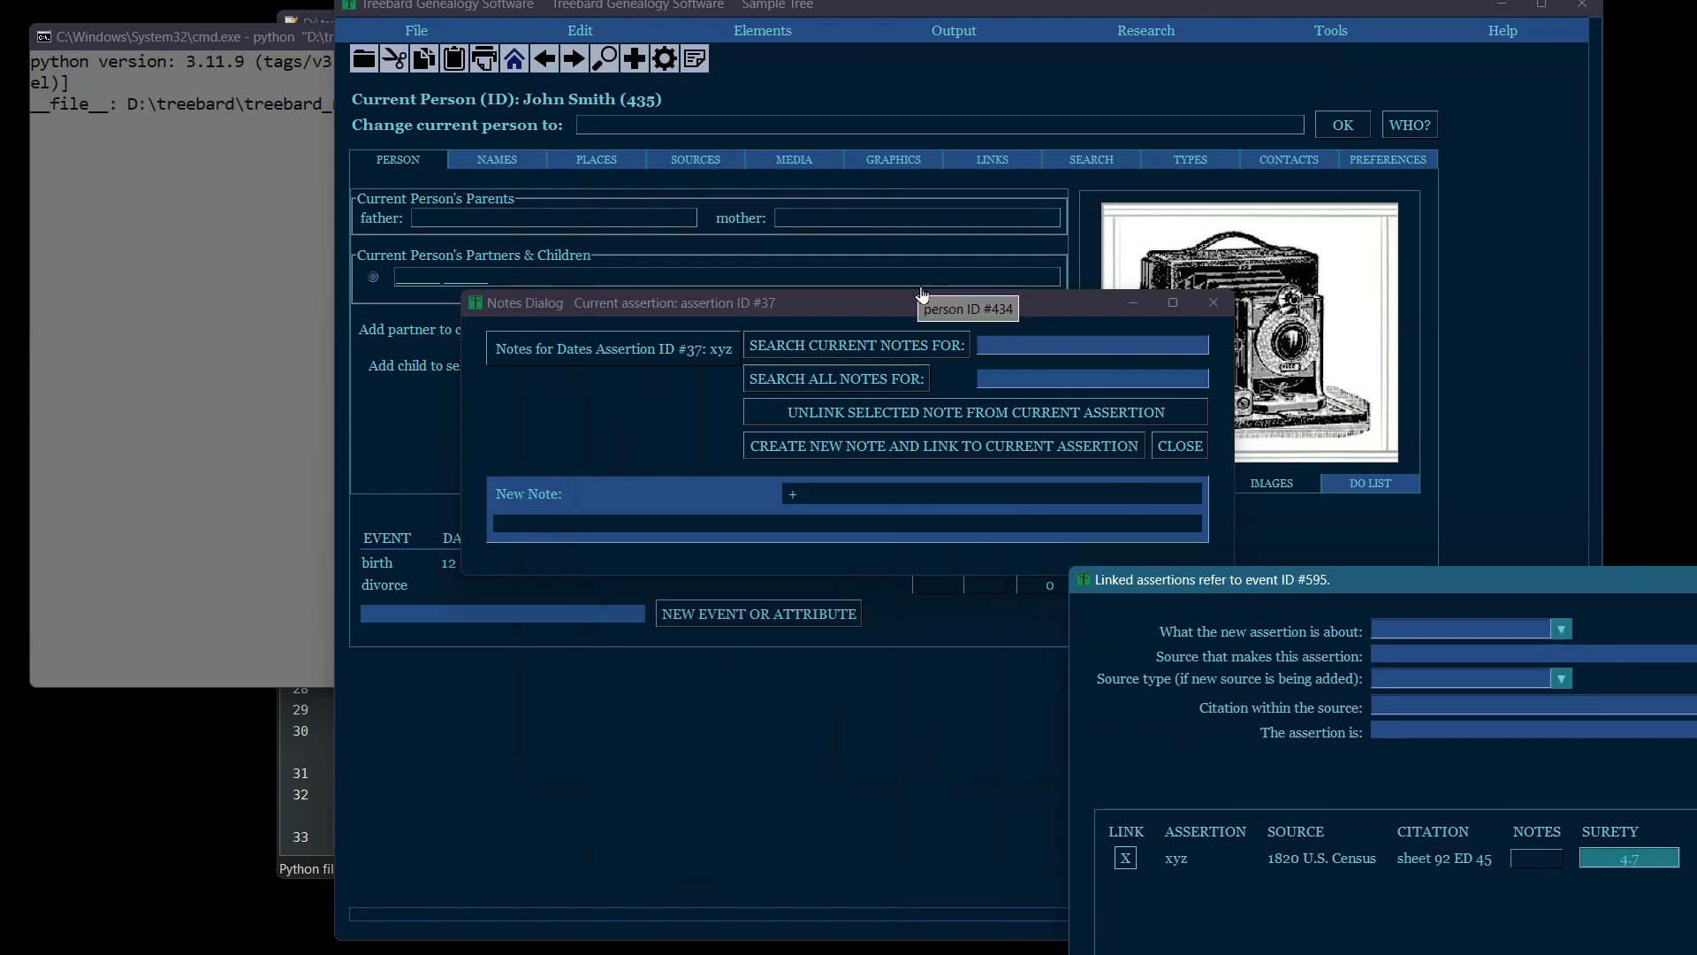
{"action": "left_click_drag", "start_coordinate": [915, 306], "coordinate": [940, 73]}
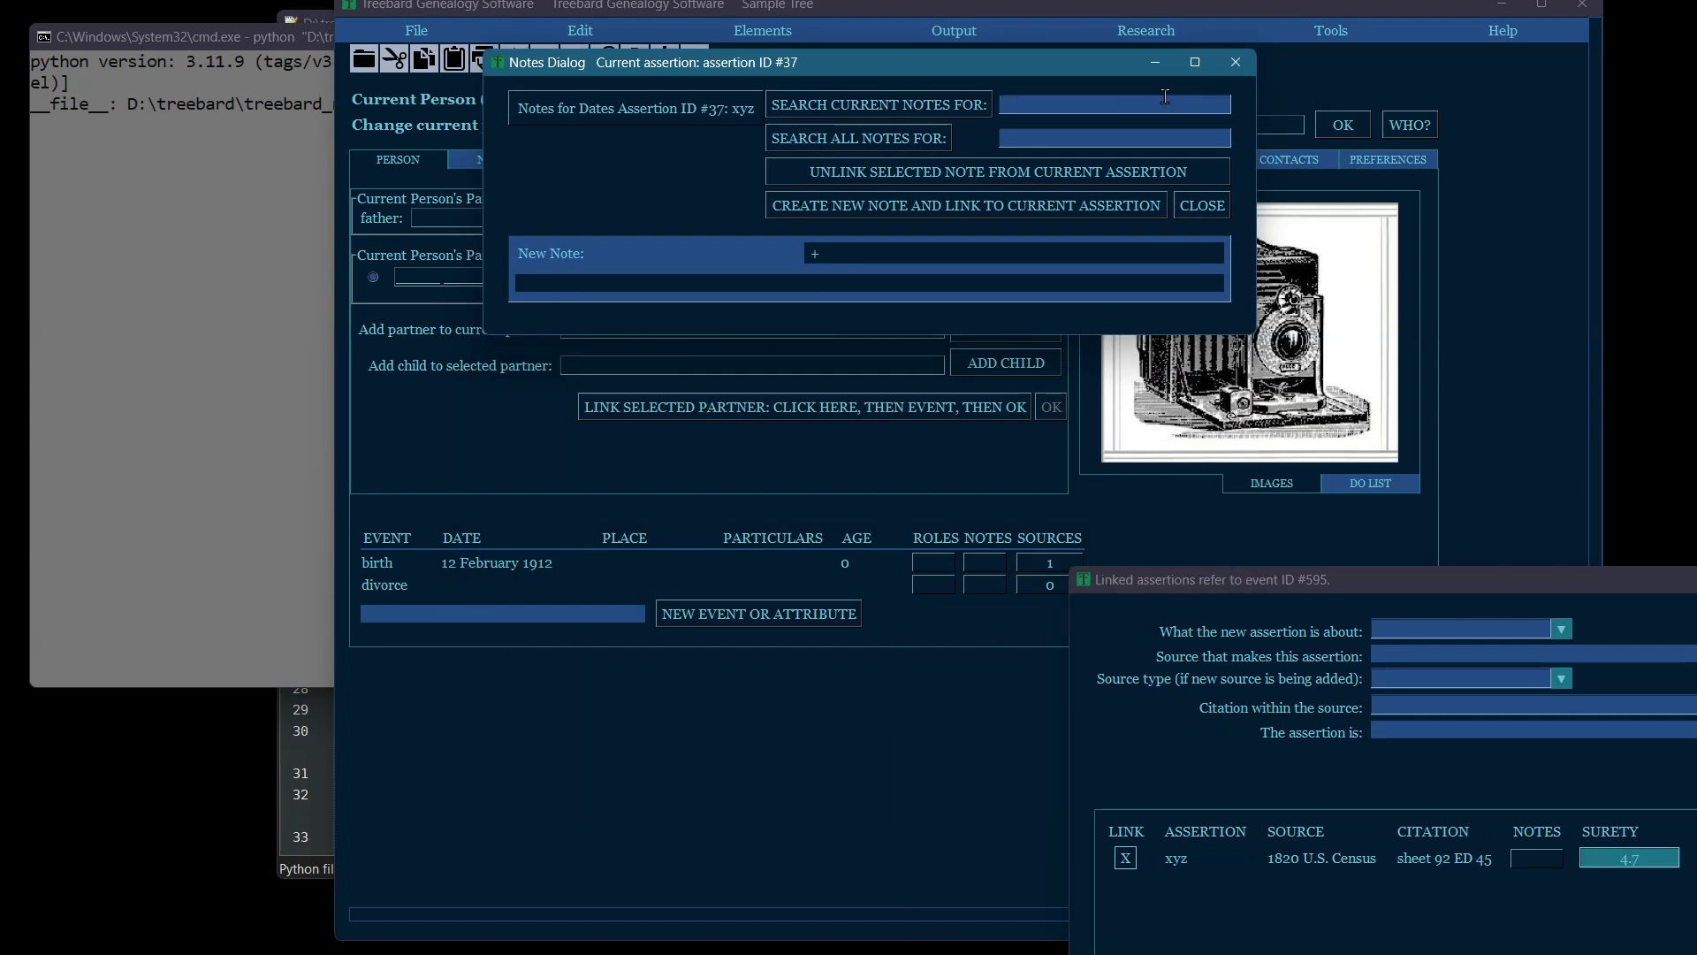
Search all notes for "music", moving the term out of the current notes search
{"action": "left_click", "coordinate": [1164, 97]}
{"action": "type", "text": "music"}
{"action": "left_click_drag", "start_coordinate": [1079, 109], "coordinate": [989, 114]}
{"action": "key", "text": "BackSpace"}
{"action": "left_click", "coordinate": [1064, 134]}
{"action": "key", "text": "Tab"}
{"action": "key", "text": "space"}
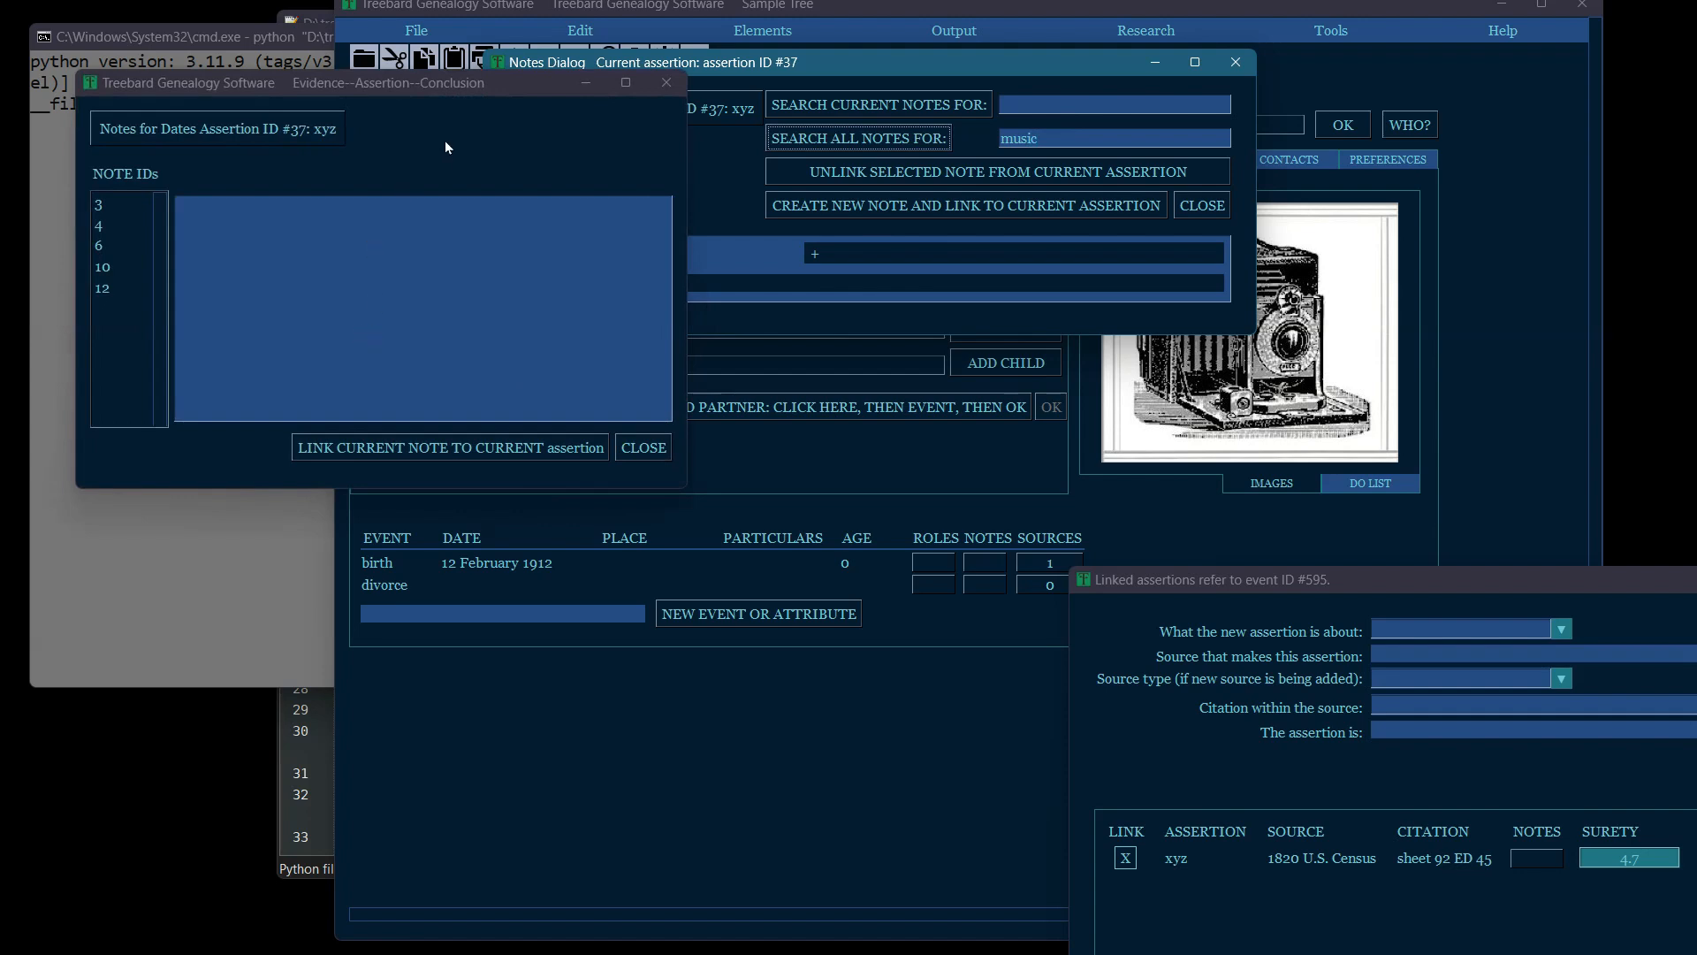
Review notes 3, 4 and 6 in the "music" search results and link note 6 to the current assertion
{"action": "left_click_drag", "start_coordinate": [458, 90], "coordinate": [959, 37]}
{"action": "left_click", "coordinate": [599, 150]}
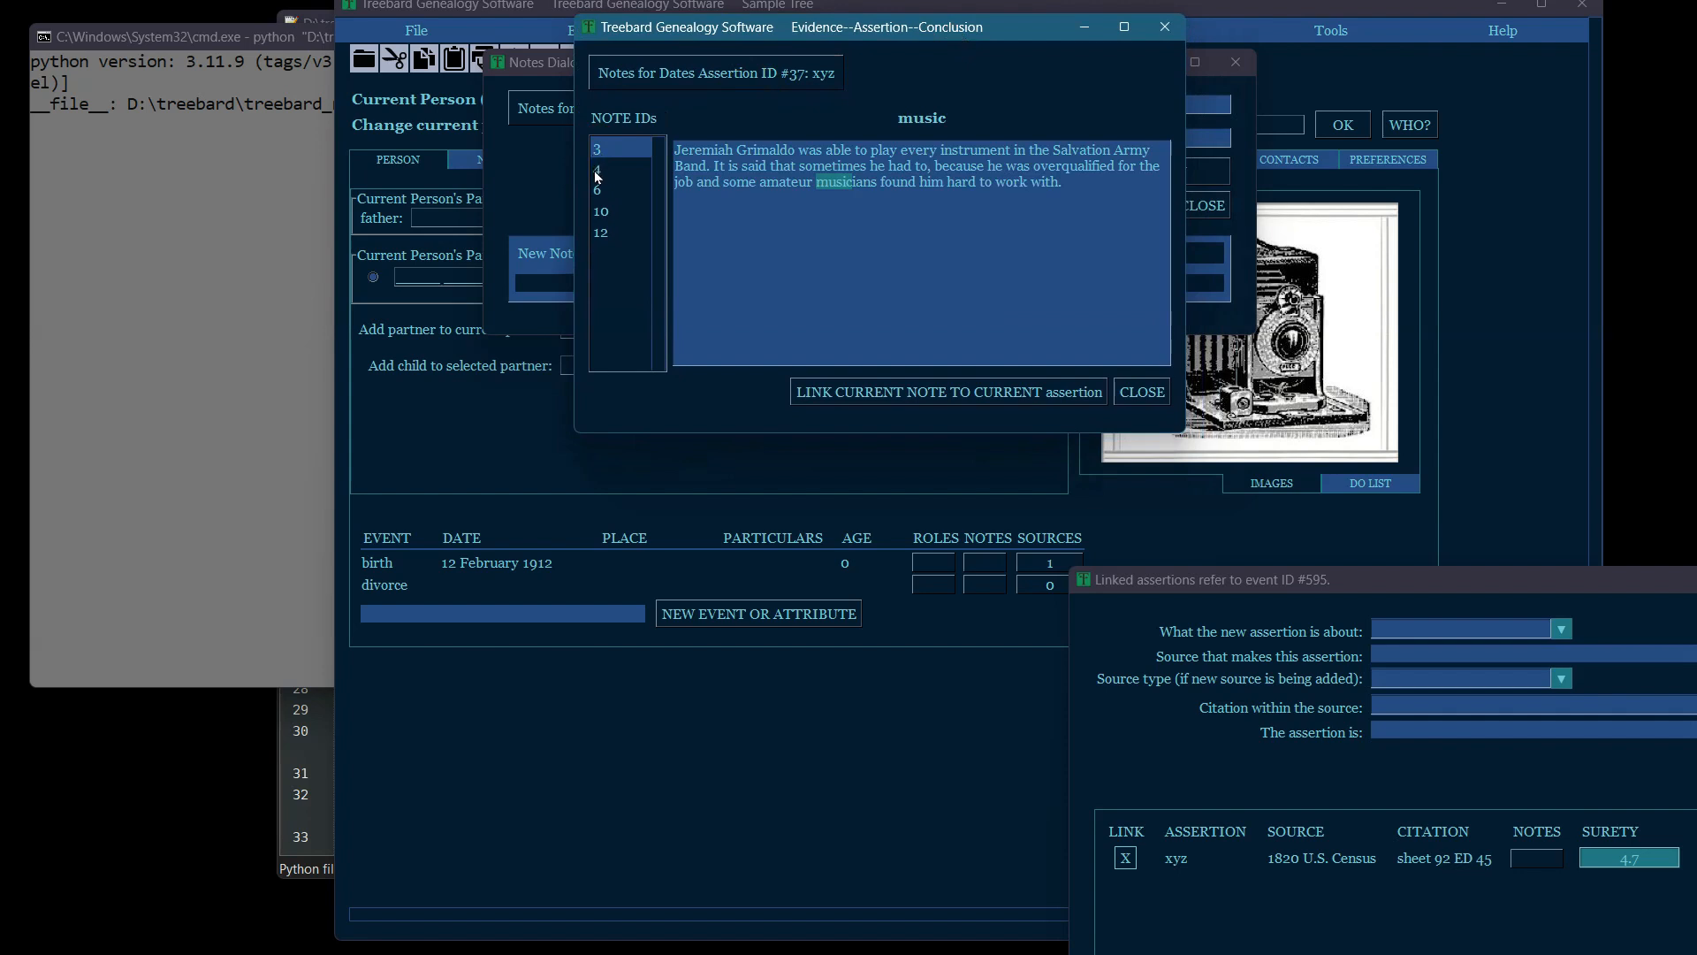
{"action": "left_click", "coordinate": [594, 172]}
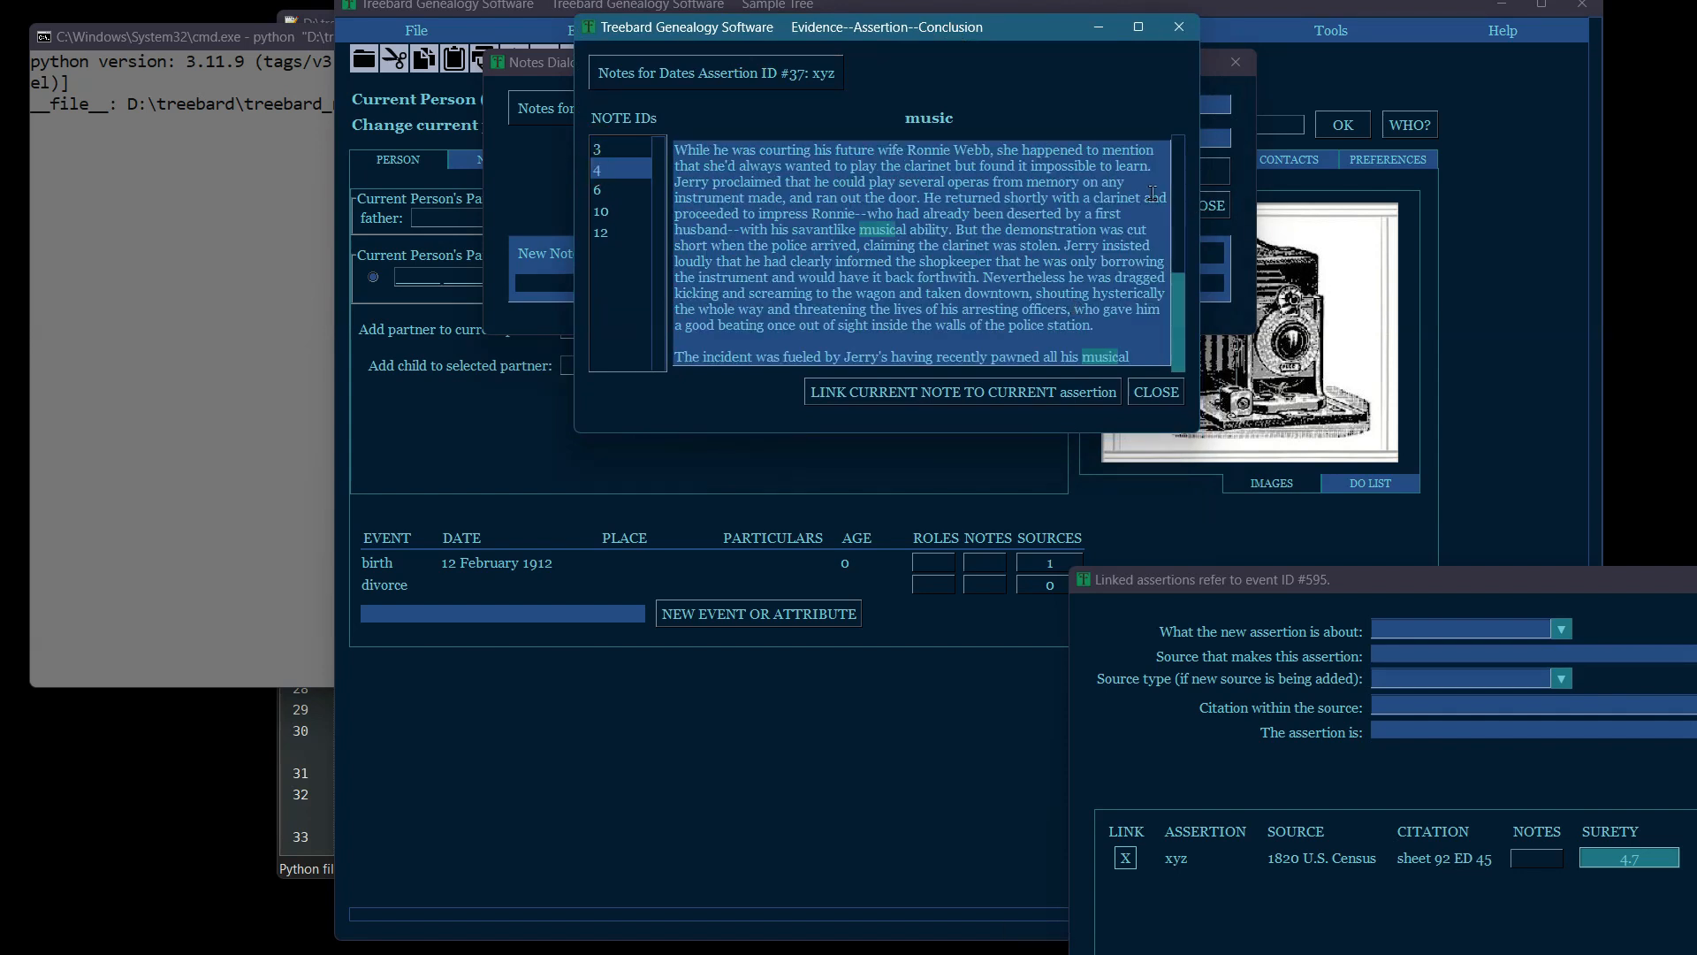
{"action": "left_click_drag", "start_coordinate": [1180, 214], "coordinate": [1000, 212]}
{"action": "left_click", "coordinate": [601, 189]}
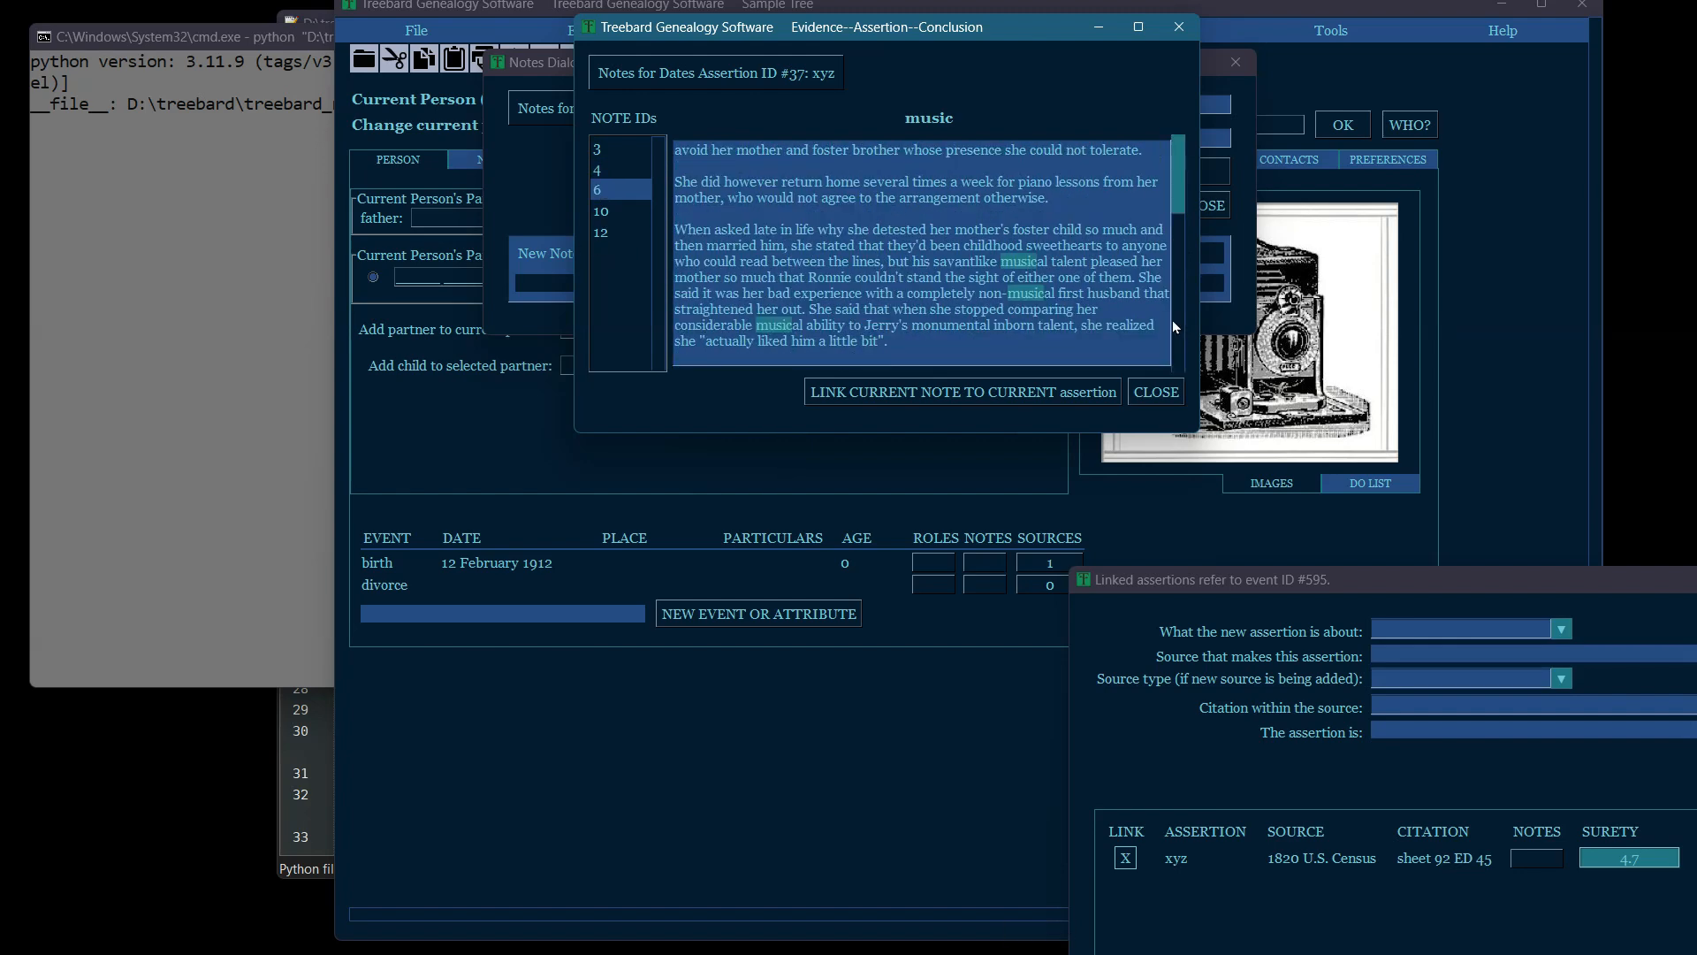
{"action": "left_click", "coordinate": [908, 387]}
{"action": "left_click", "coordinate": [1179, 26]}
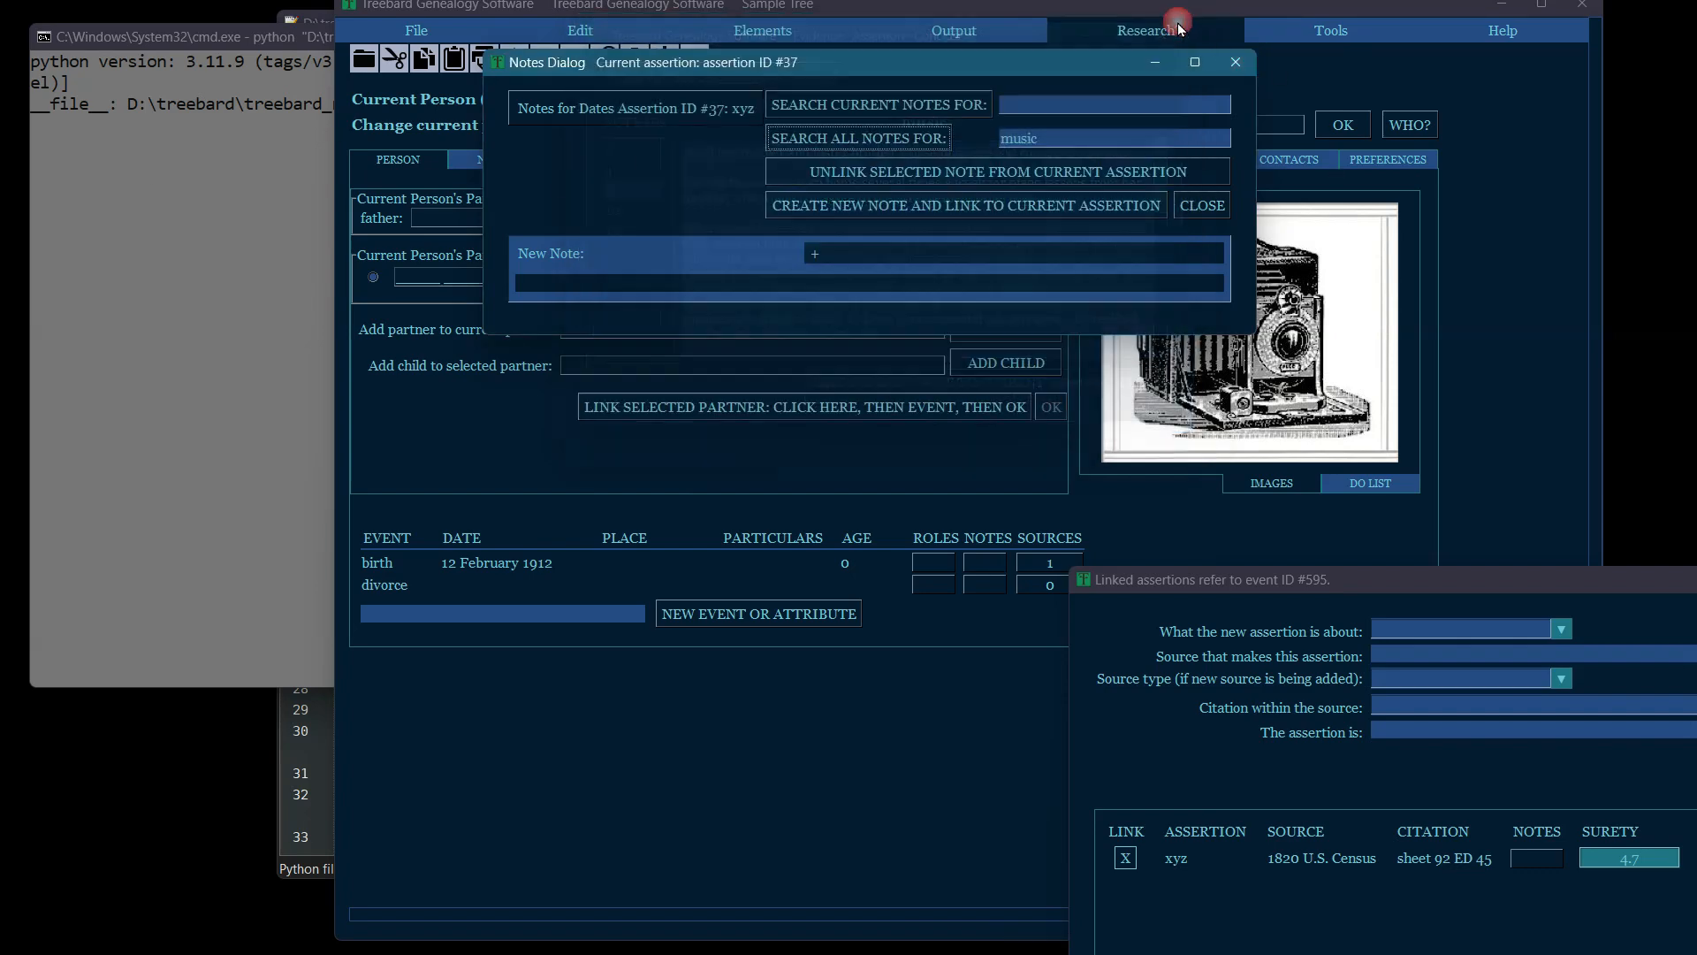
Bring the linked assertions window fully into view and open the notes of the "xyz" date assertion
{"action": "left_click", "coordinate": [1399, 582]}
{"action": "left_click_drag", "start_coordinate": [1370, 580], "coordinate": [900, 161]}
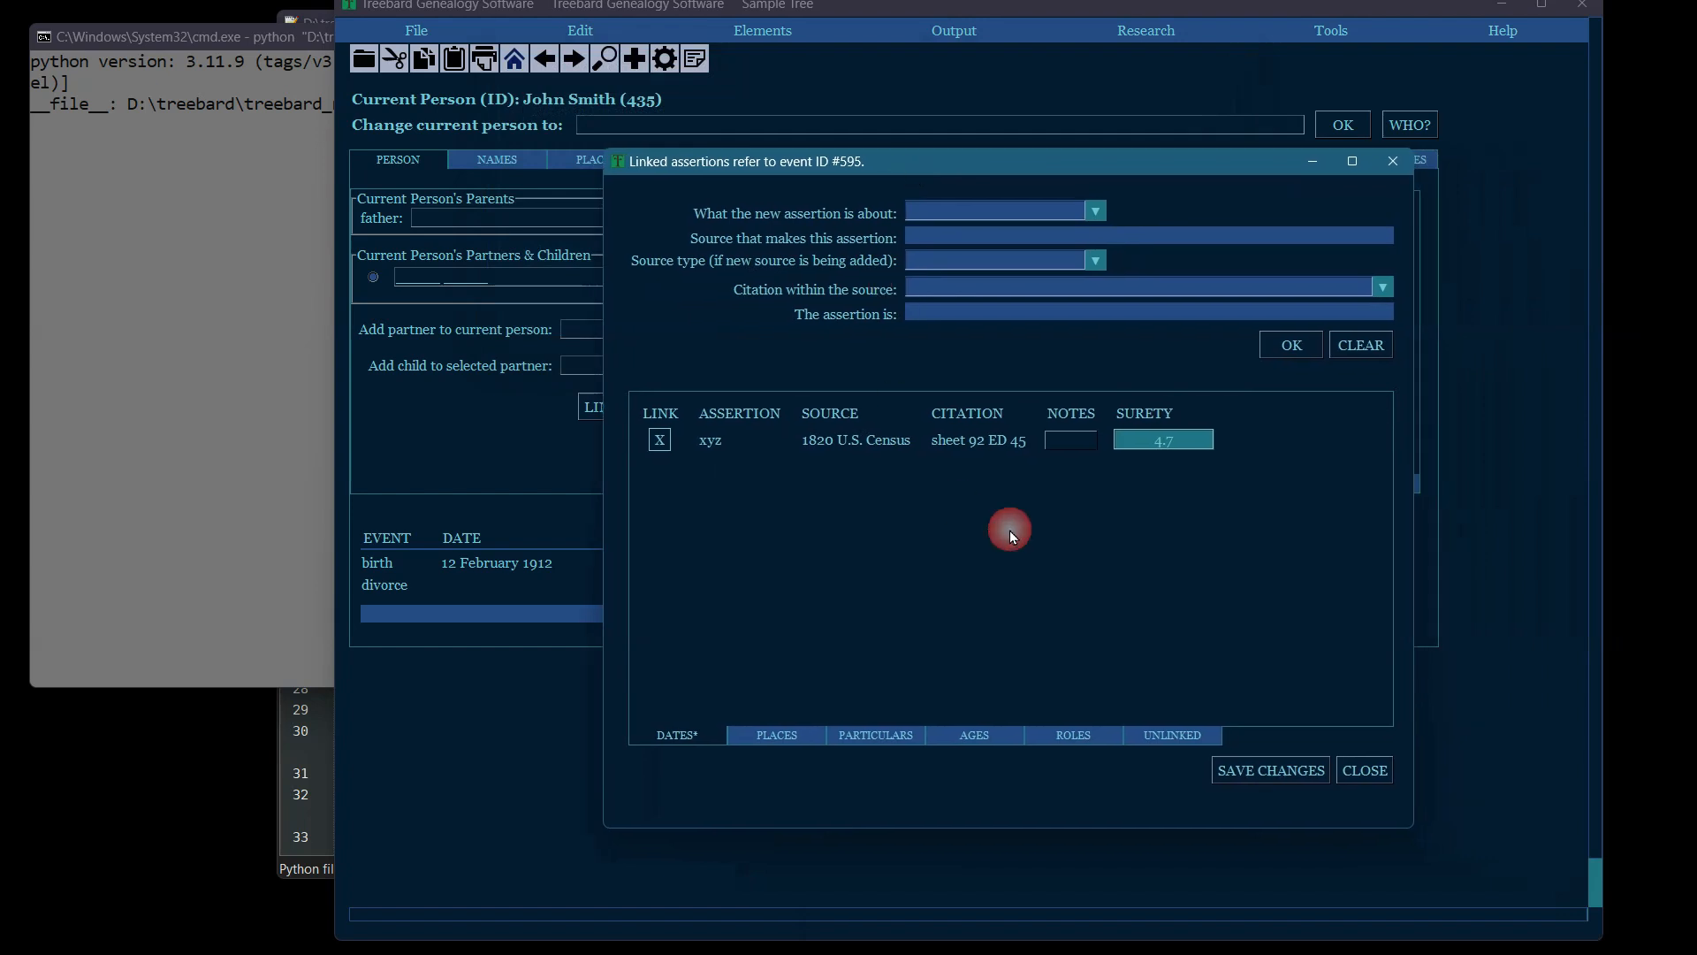
{"action": "left_click", "coordinate": [1068, 438]}
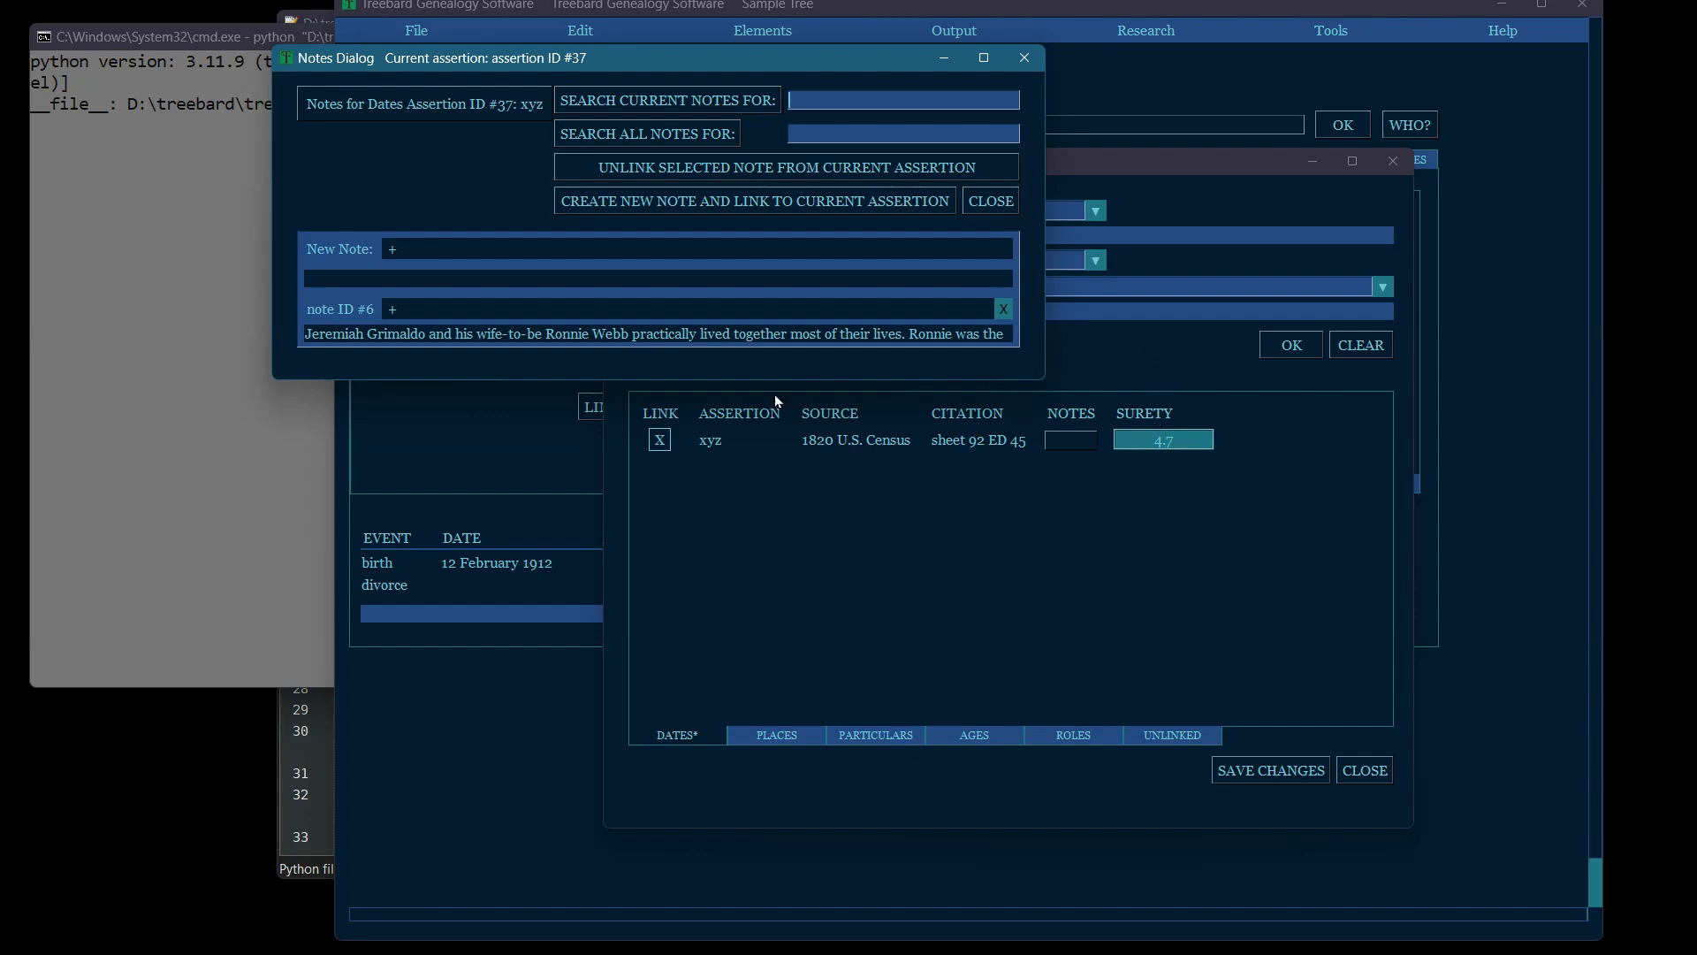
Expand and collapse linked note 6 several times to check how its text is shown and hidden
{"action": "left_click", "coordinate": [528, 310]}
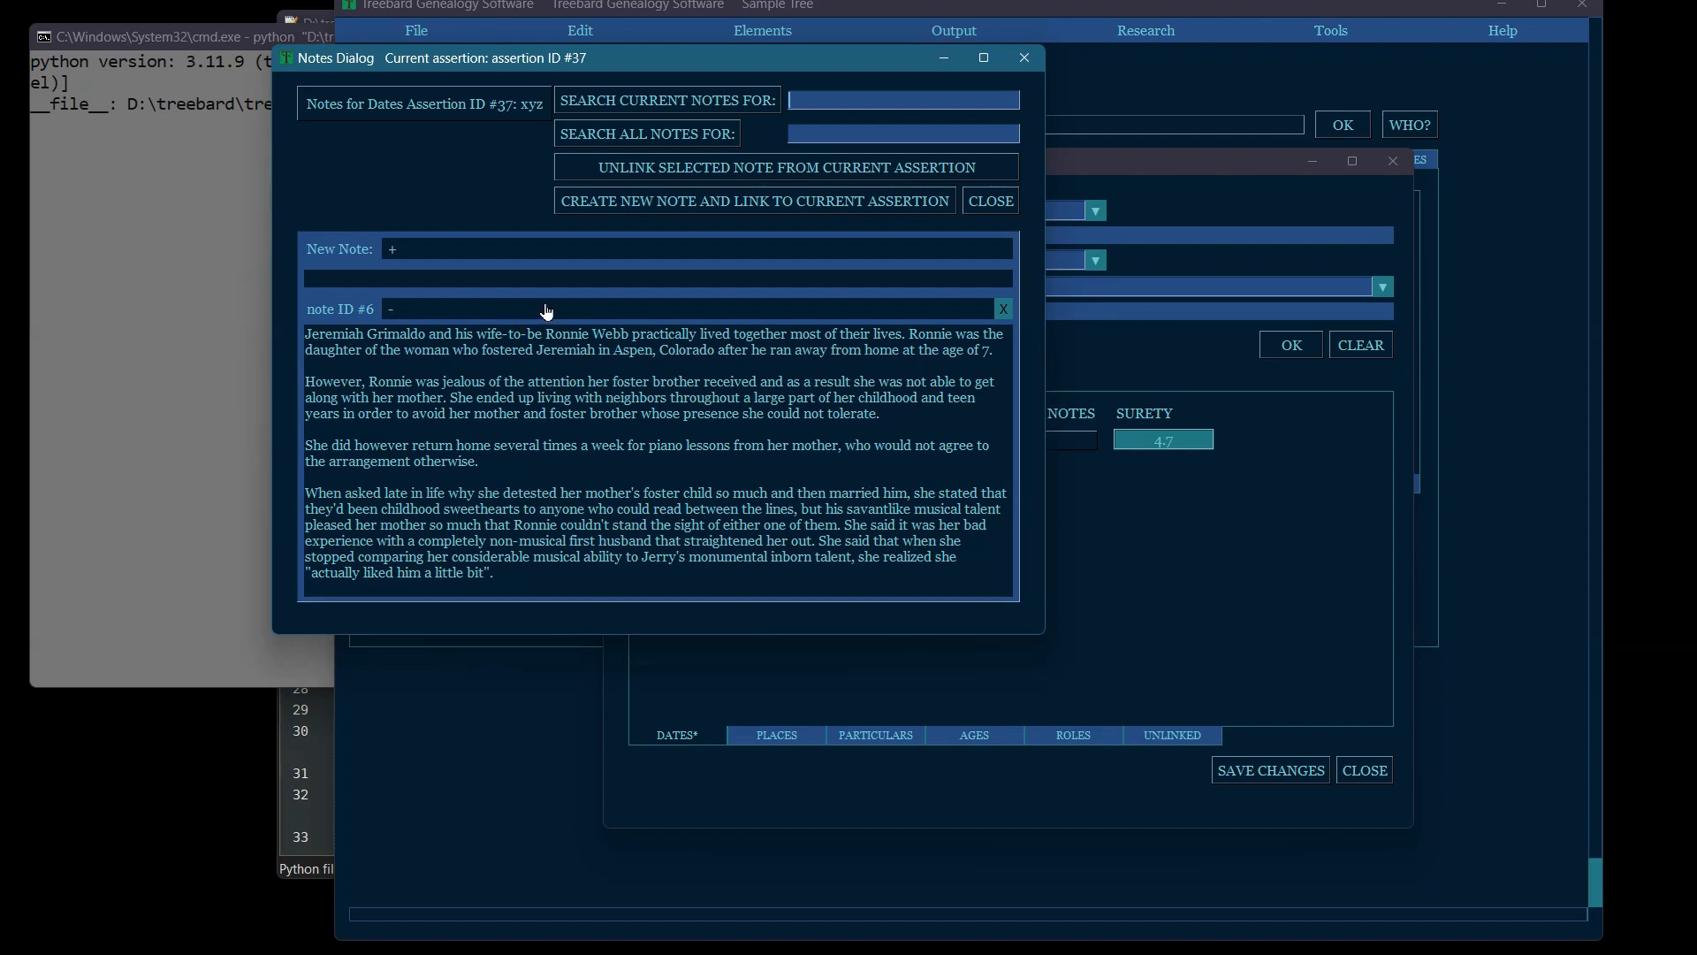
{"action": "left_click", "coordinate": [548, 312]}
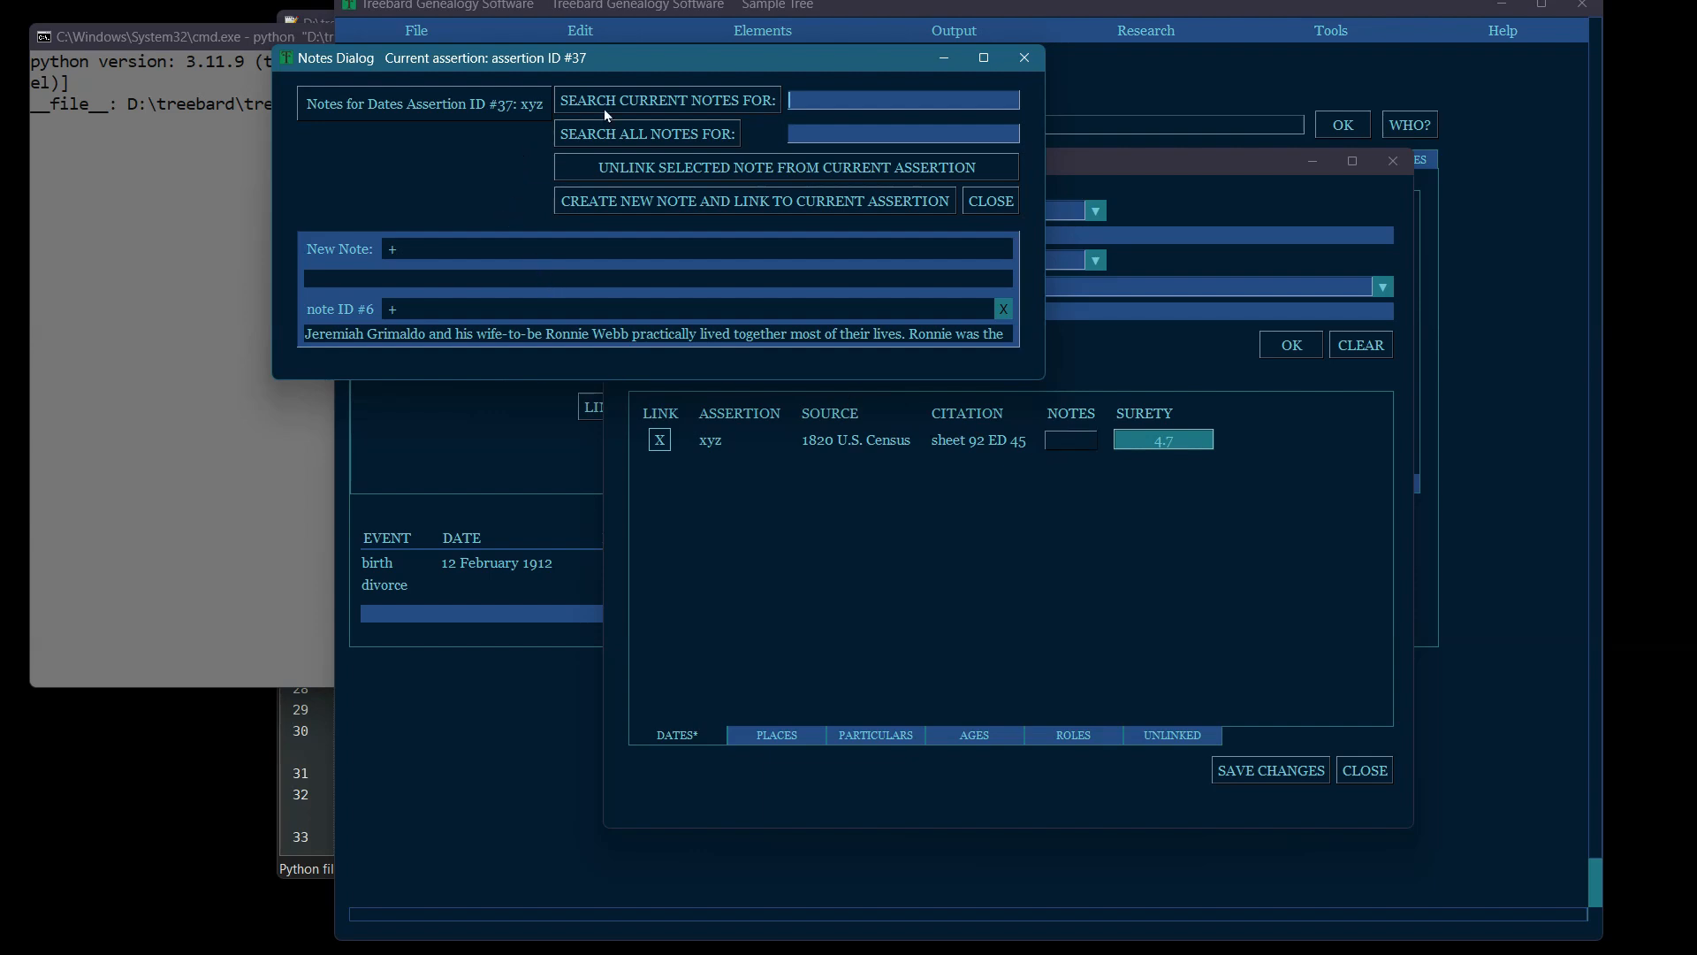
{"action": "left_click", "coordinate": [438, 311]}
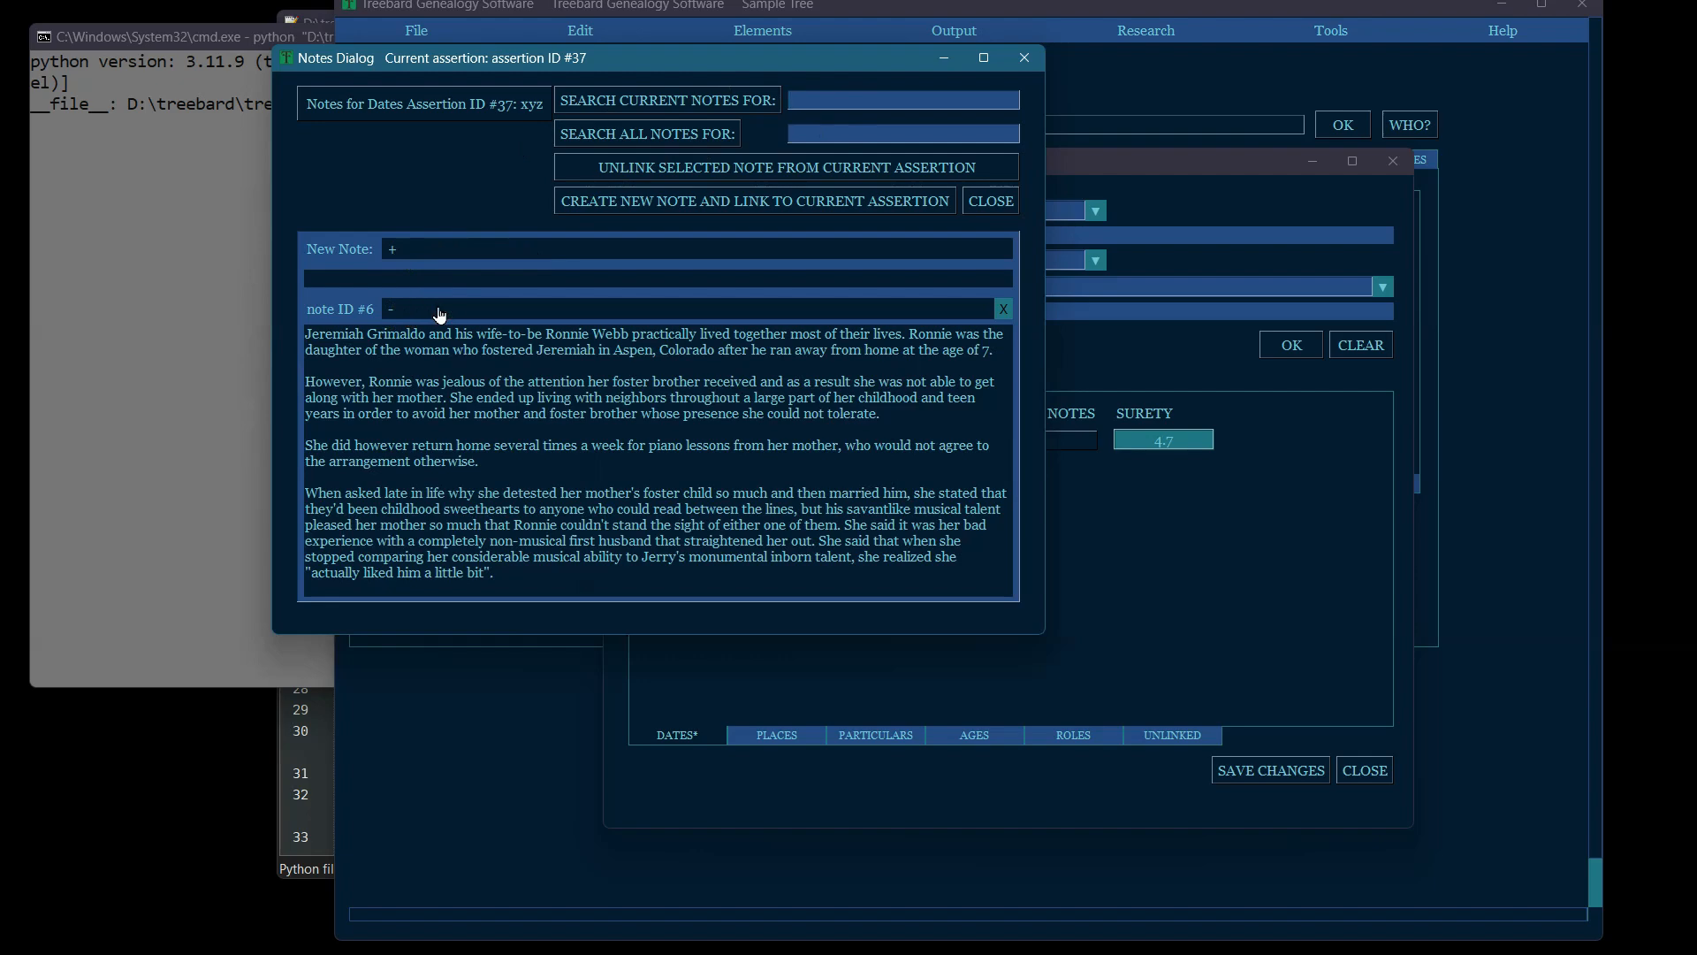
{"action": "left_click", "coordinate": [438, 313]}
{"action": "left_click", "coordinate": [435, 316]}
{"action": "left_click", "coordinate": [431, 315]}
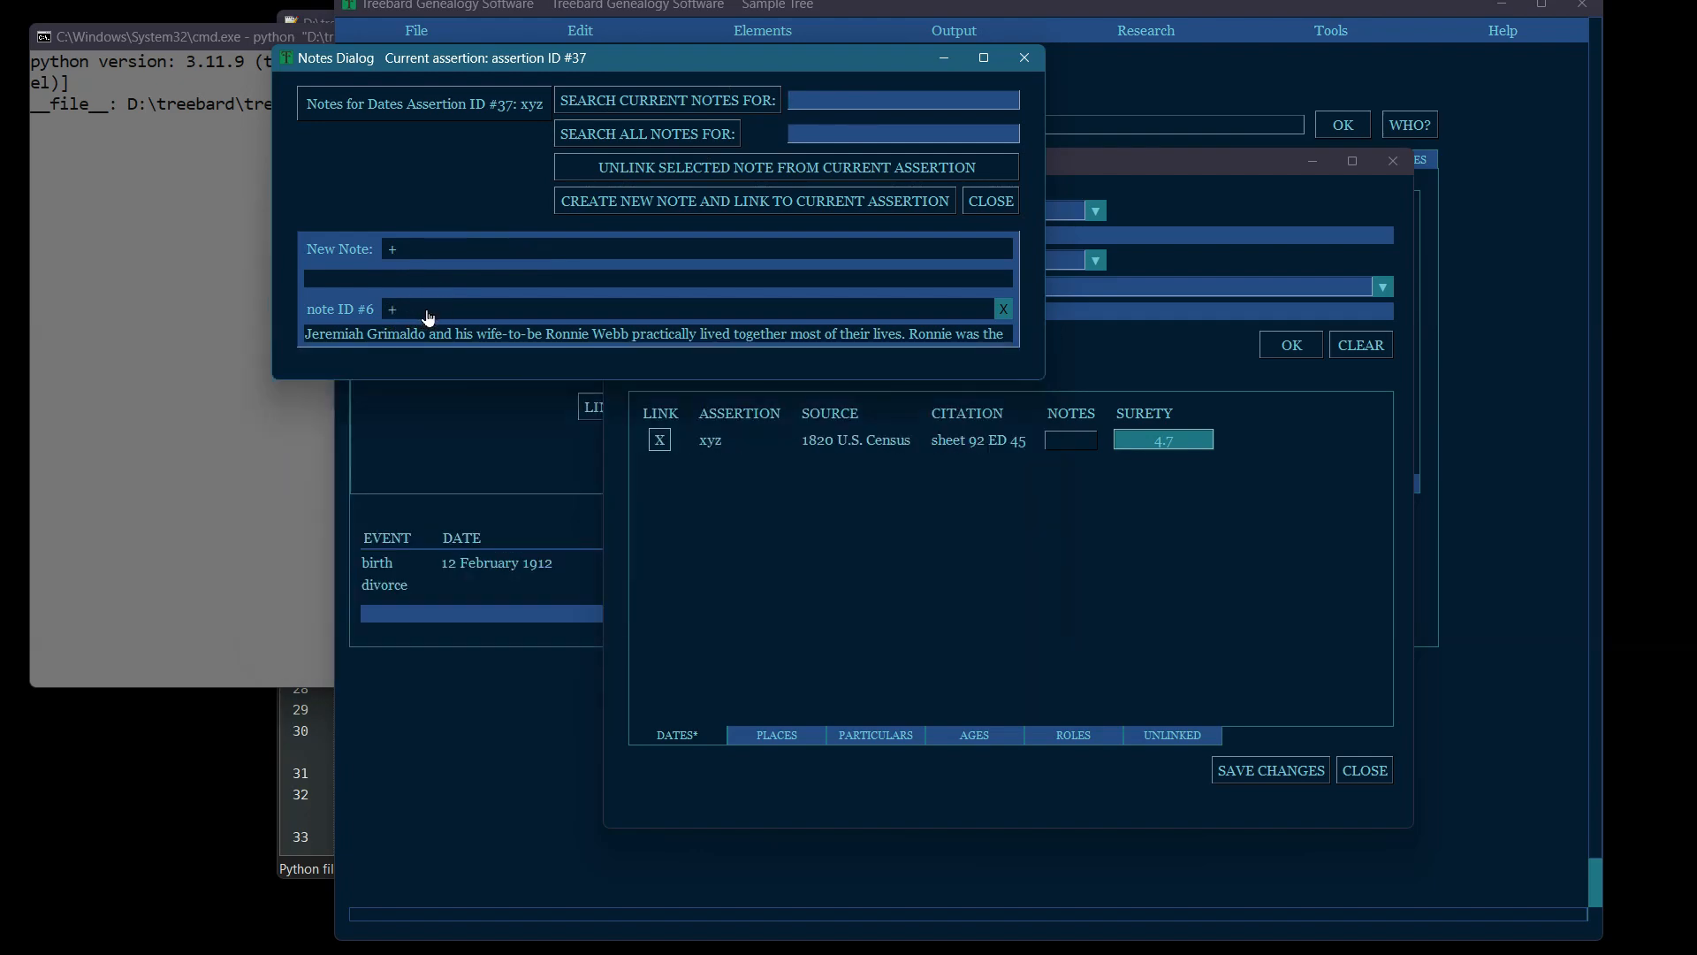
{"action": "left_click", "coordinate": [429, 315]}
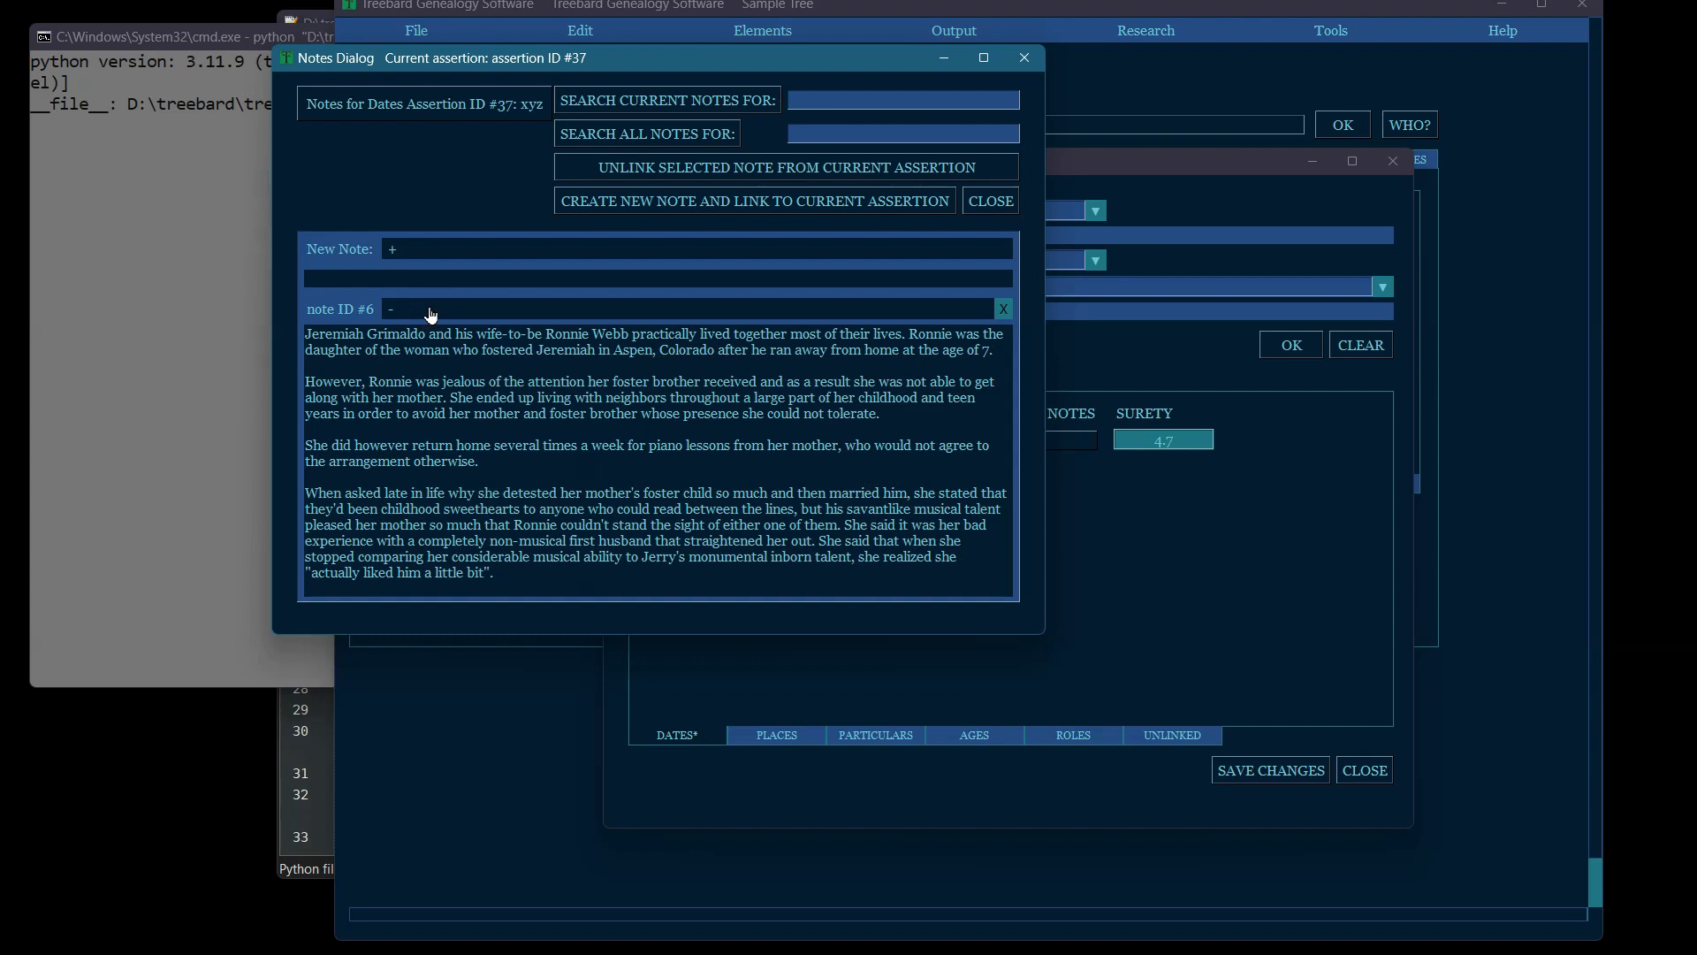
{"action": "left_click", "coordinate": [430, 315]}
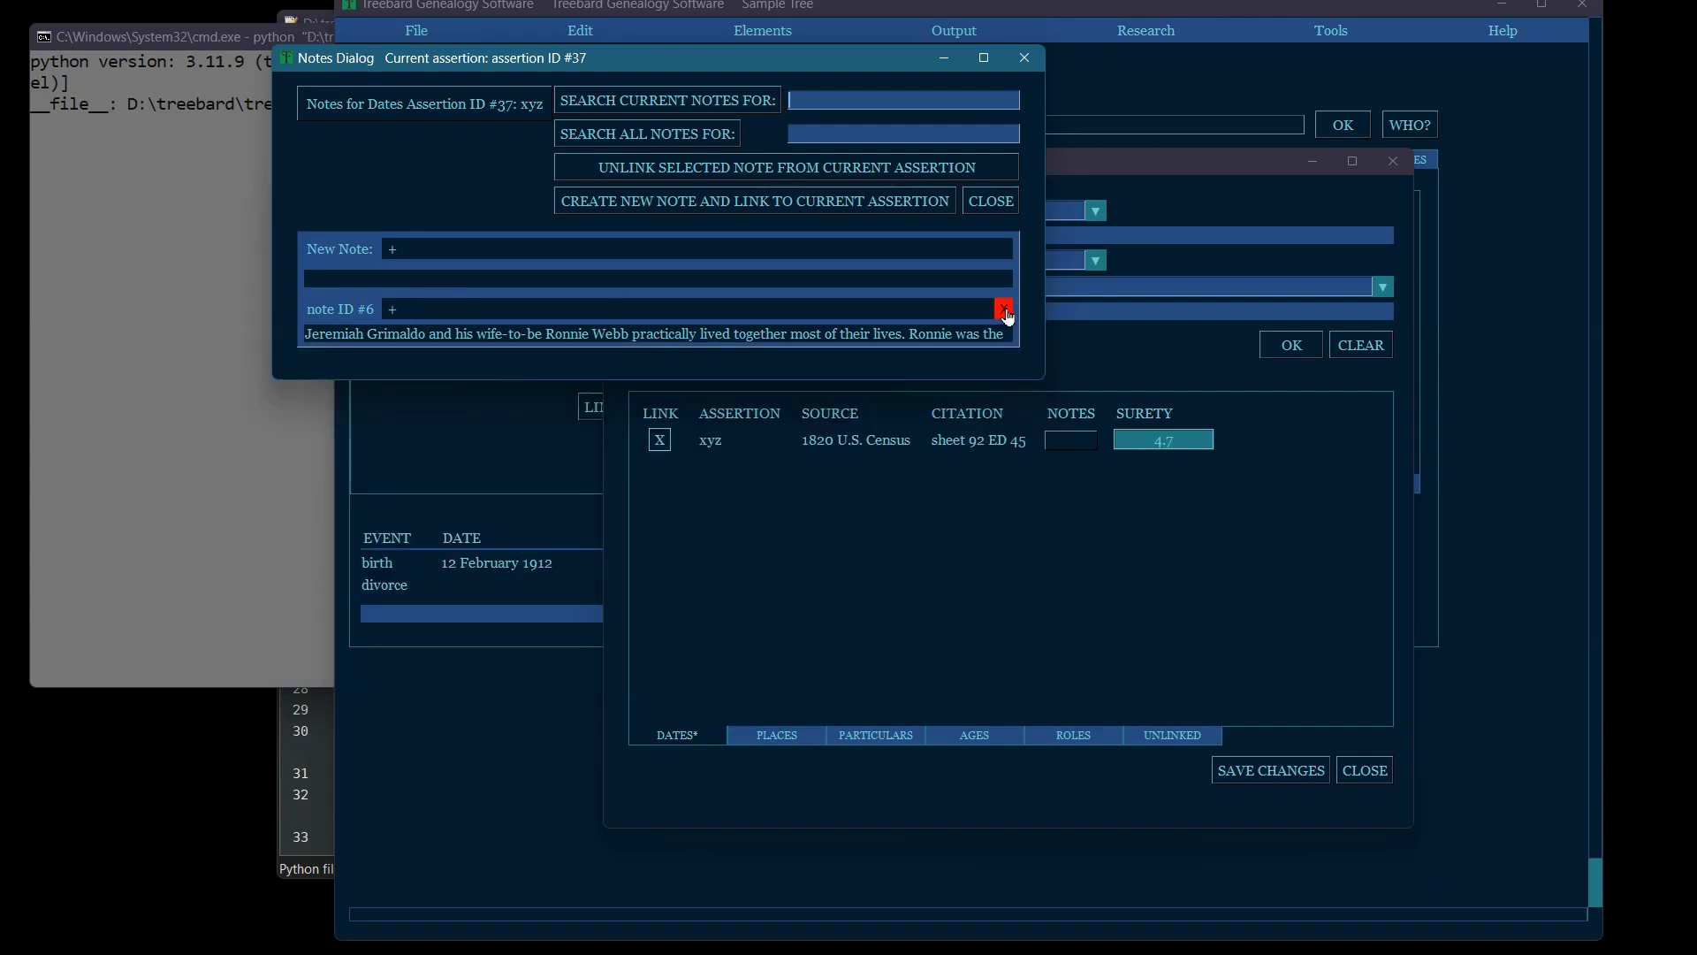
{"action": "left_click", "coordinate": [739, 313]}
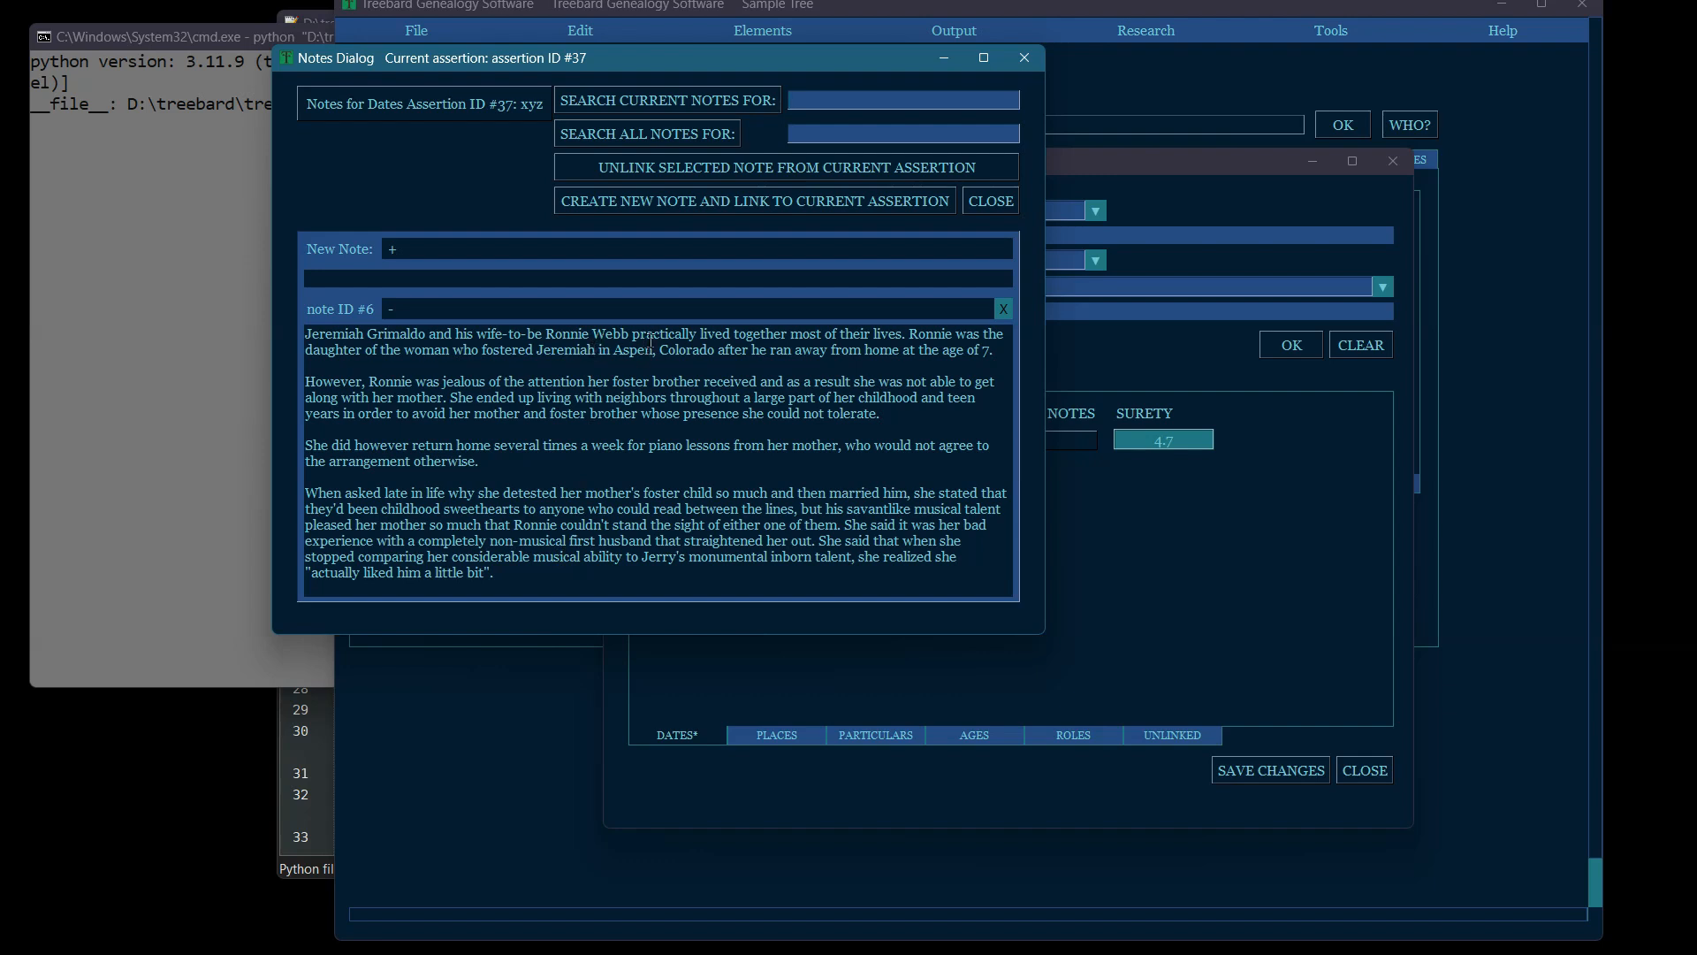
{"action": "left_click", "coordinate": [599, 311]}
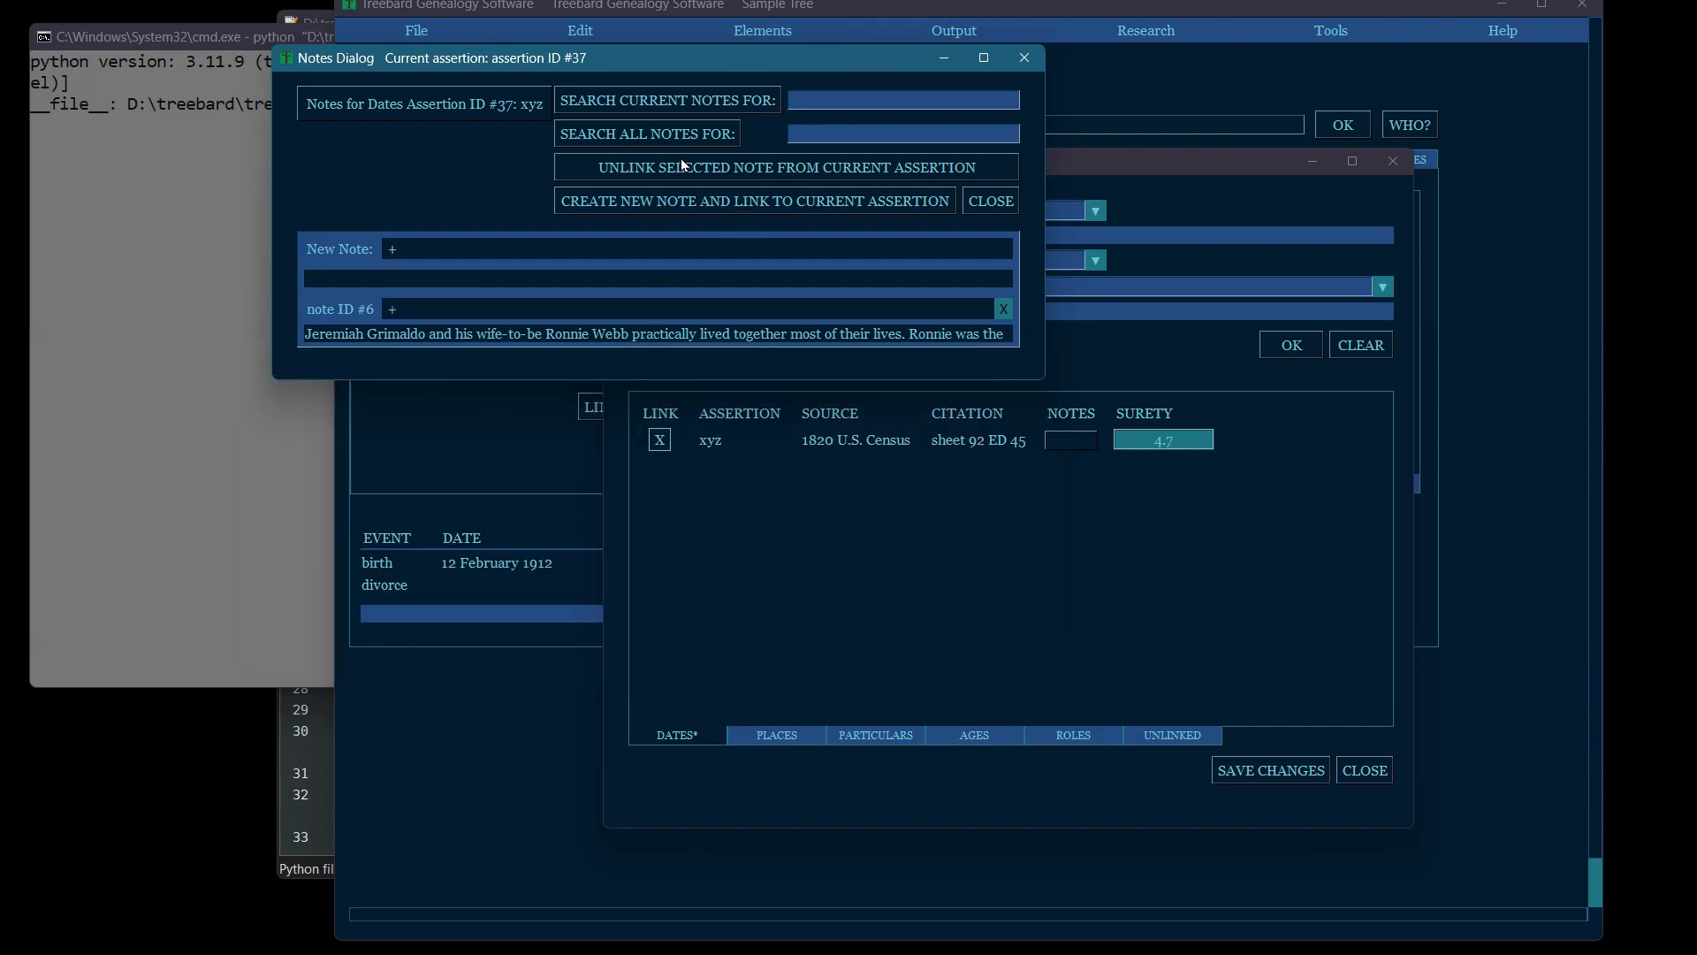
Unlink note 6 from the current assertion and close the notes dialog
{"action": "left_click", "coordinate": [609, 336]}
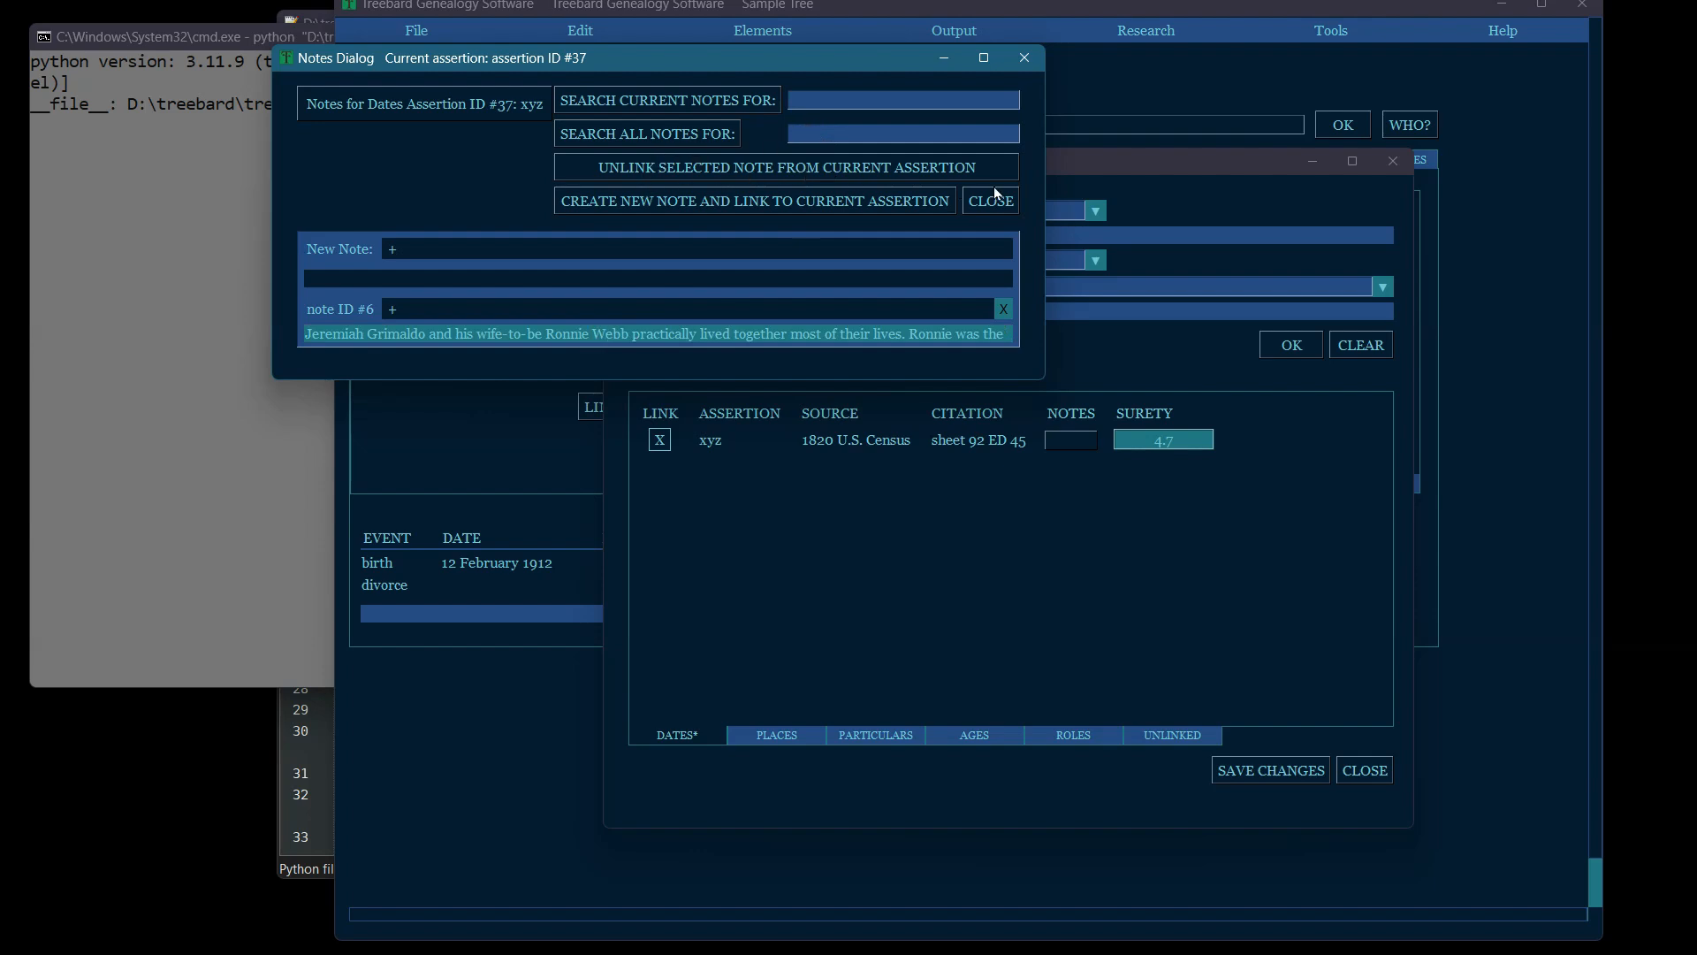
{"action": "left_click", "coordinate": [962, 168]}
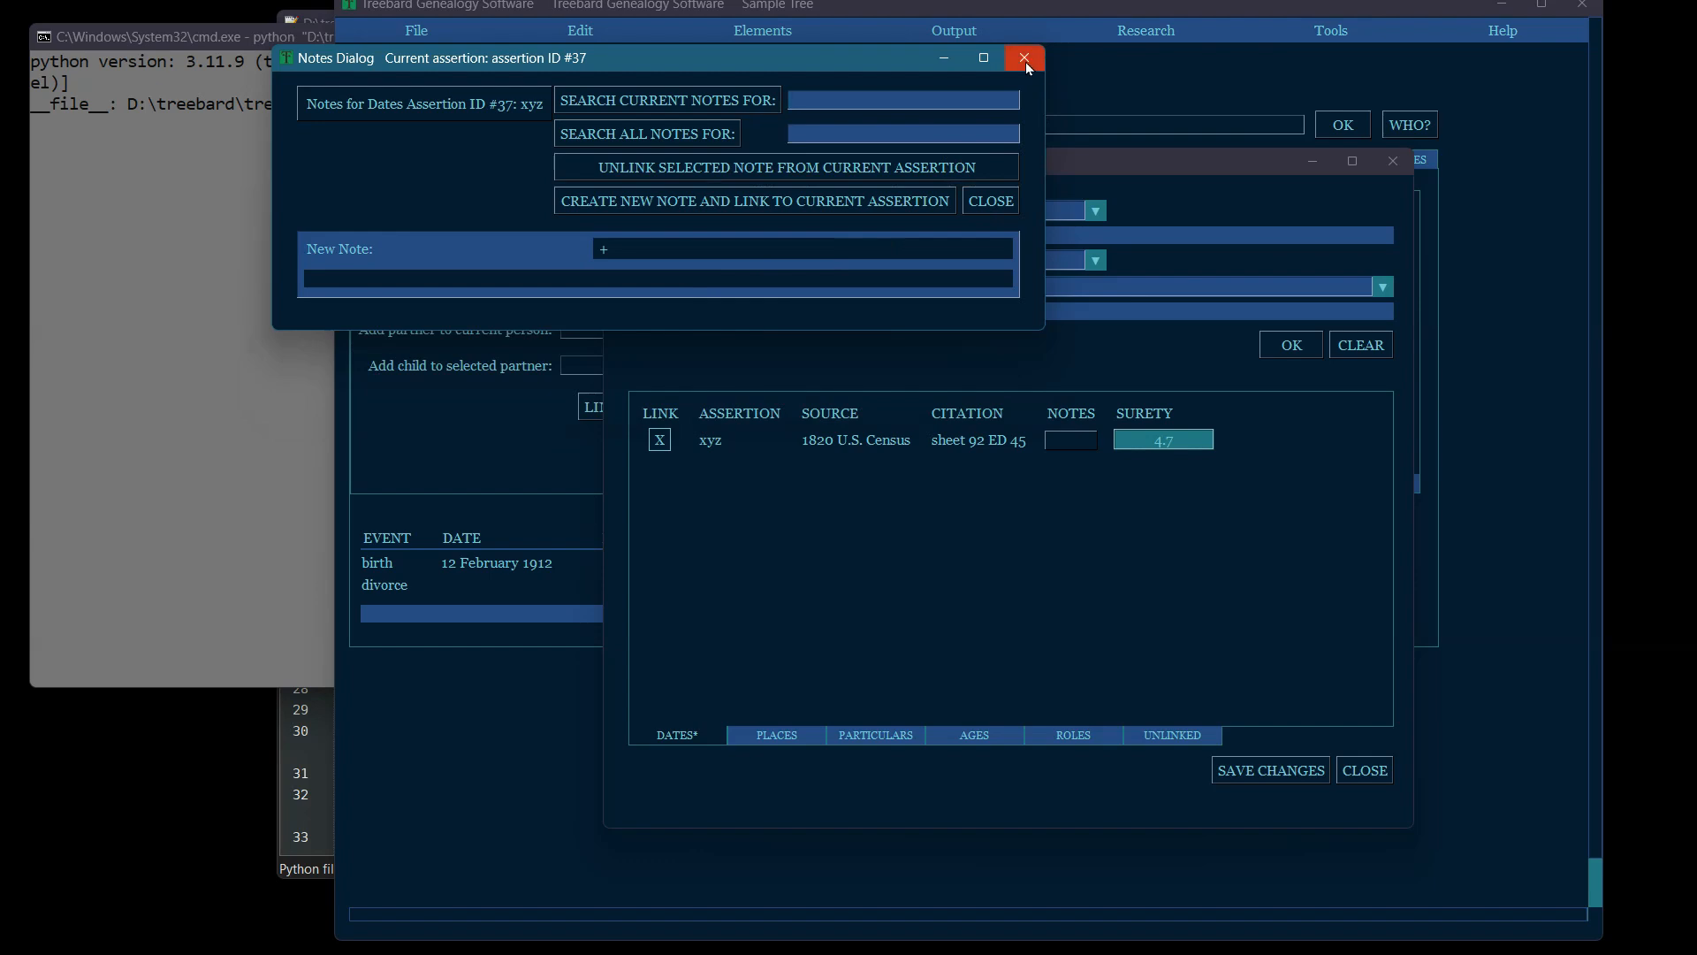
{"action": "left_click", "coordinate": [999, 205]}
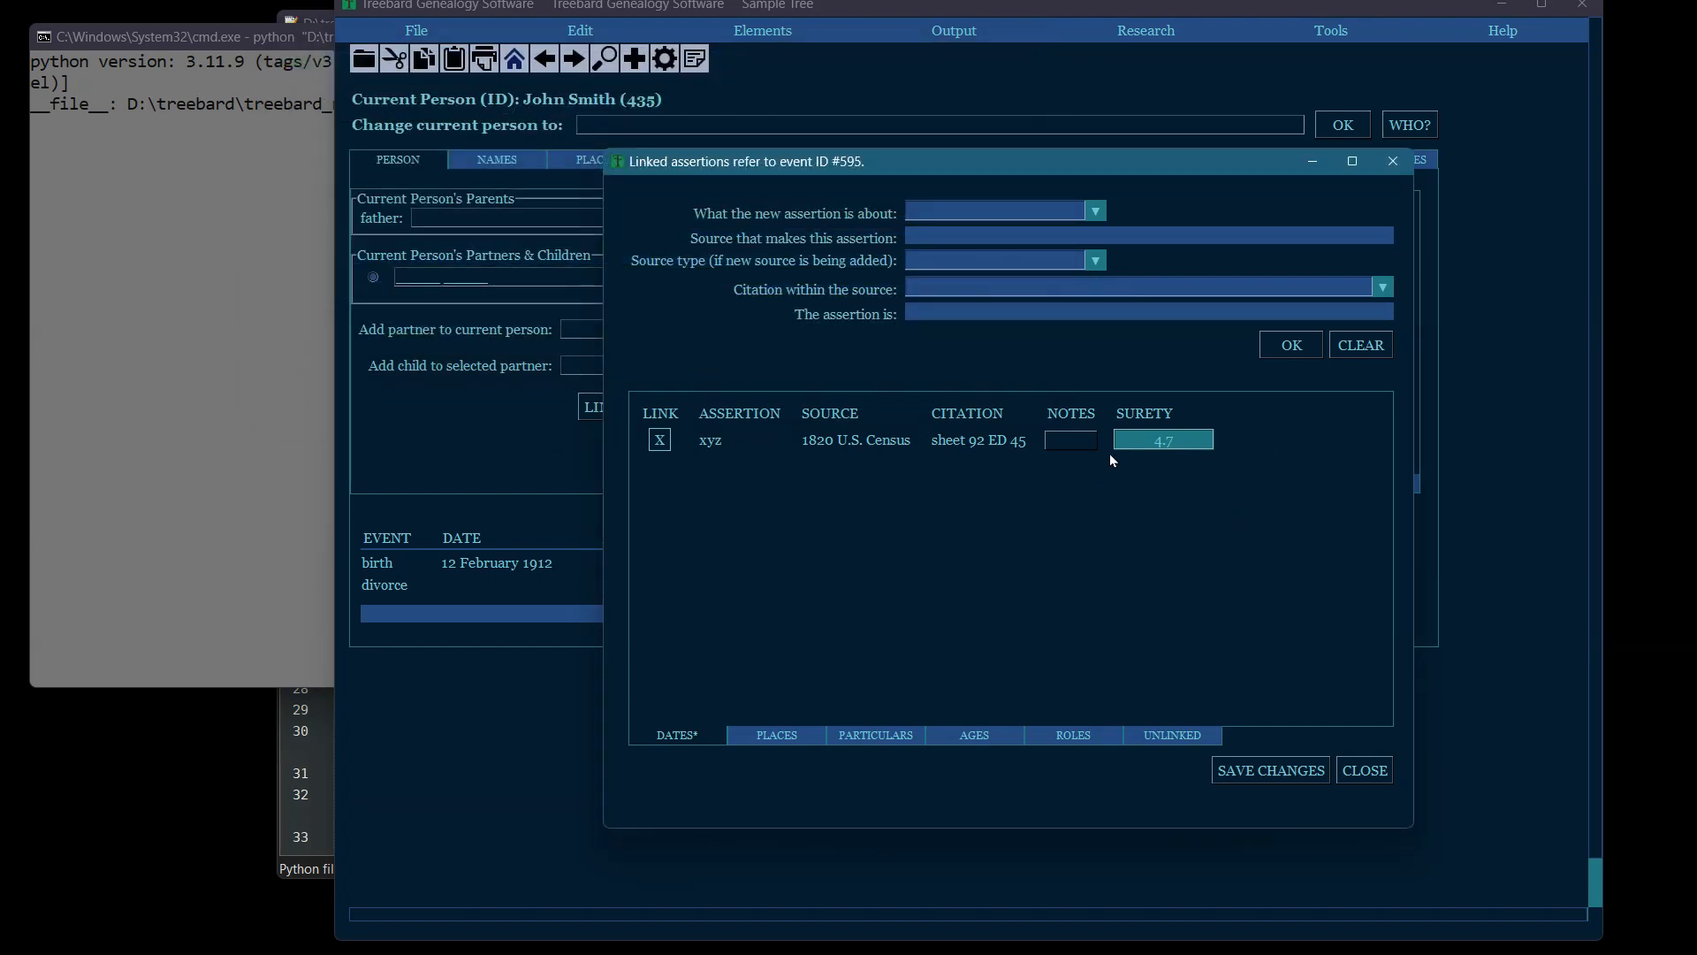
Create a new note reading "ghjdfghdfgdfghdfgh dfghdfgh dfghdfgh" linked to the birth date assertion, and close the notes dialog
{"action": "left_click", "coordinate": [1059, 439]}
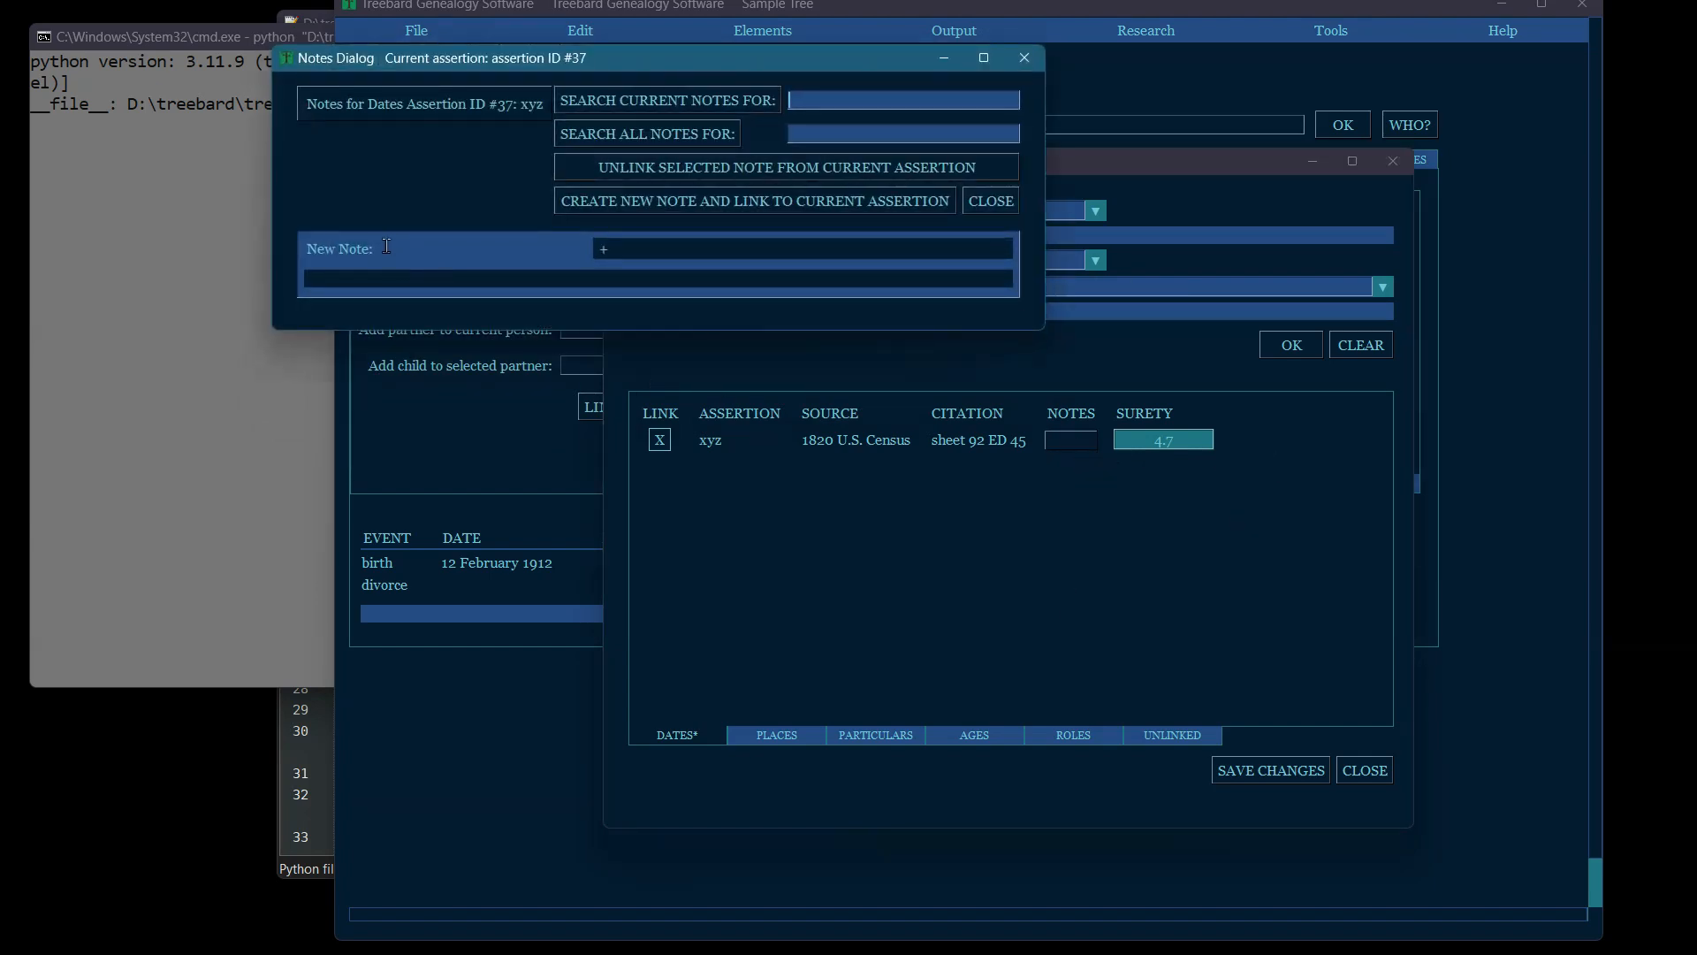
{"action": "left_click", "coordinate": [378, 281]}
{"action": "type", "text": "ghjdfgh"}
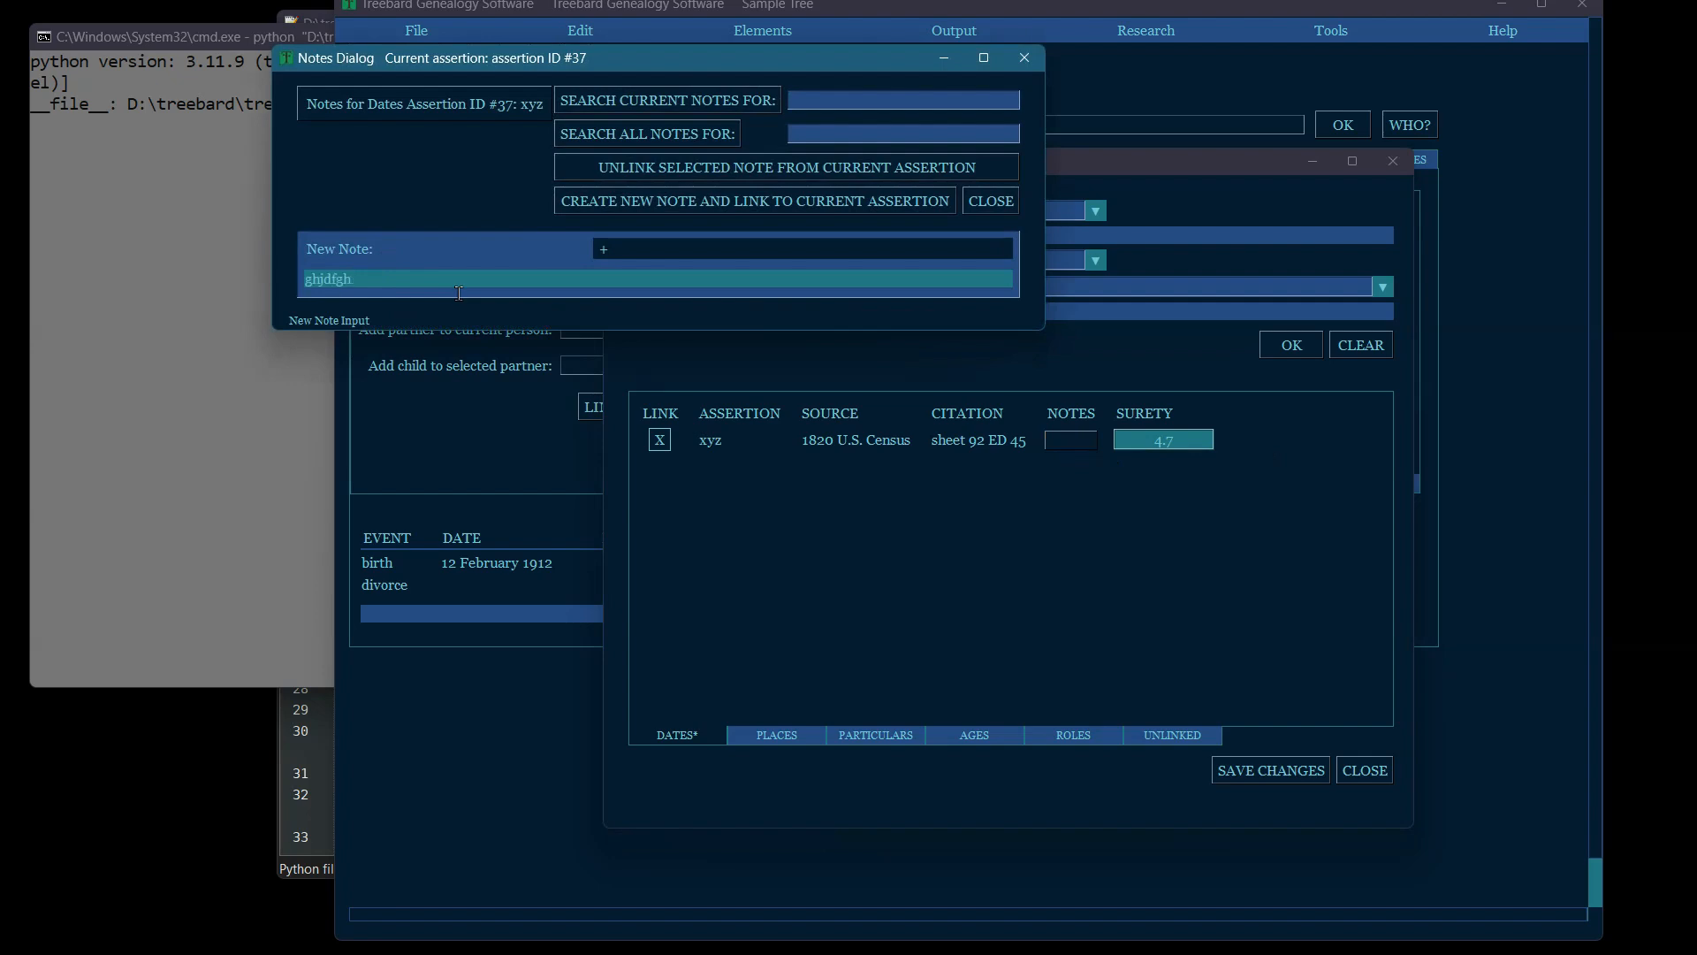
{"action": "type", "text": "dfgdfghdfgh dfghdfgh dfghdfgh"}
{"action": "left_click", "coordinate": [773, 201]}
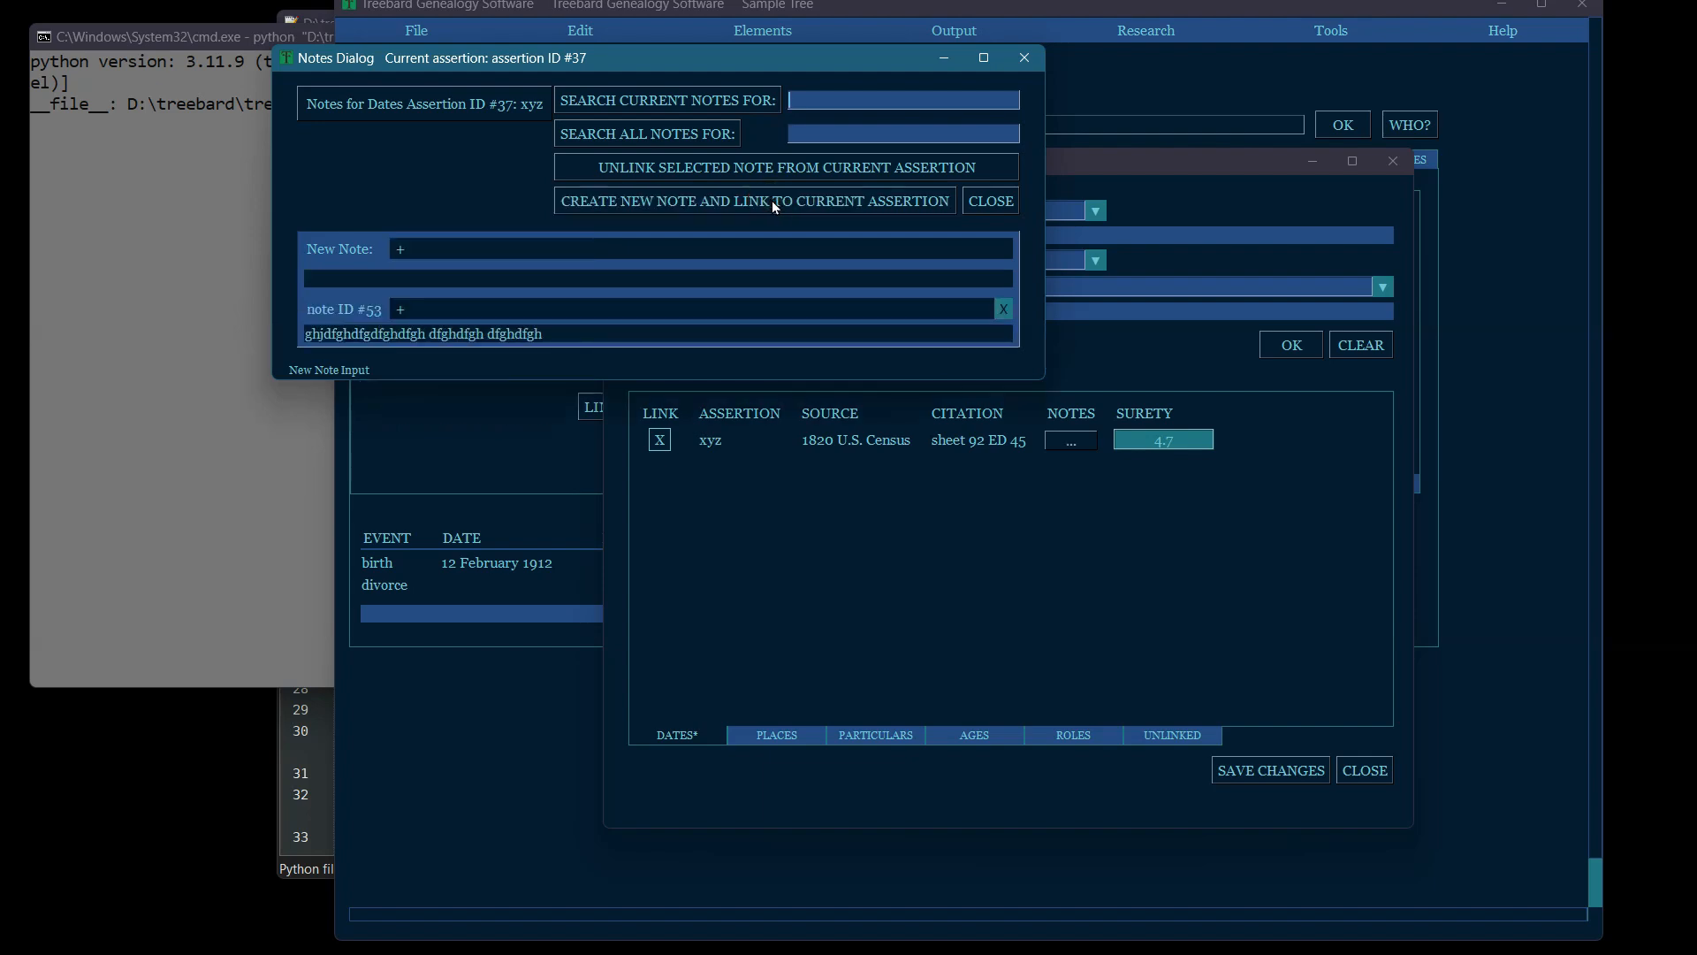
{"action": "left_click", "coordinate": [1023, 58]}
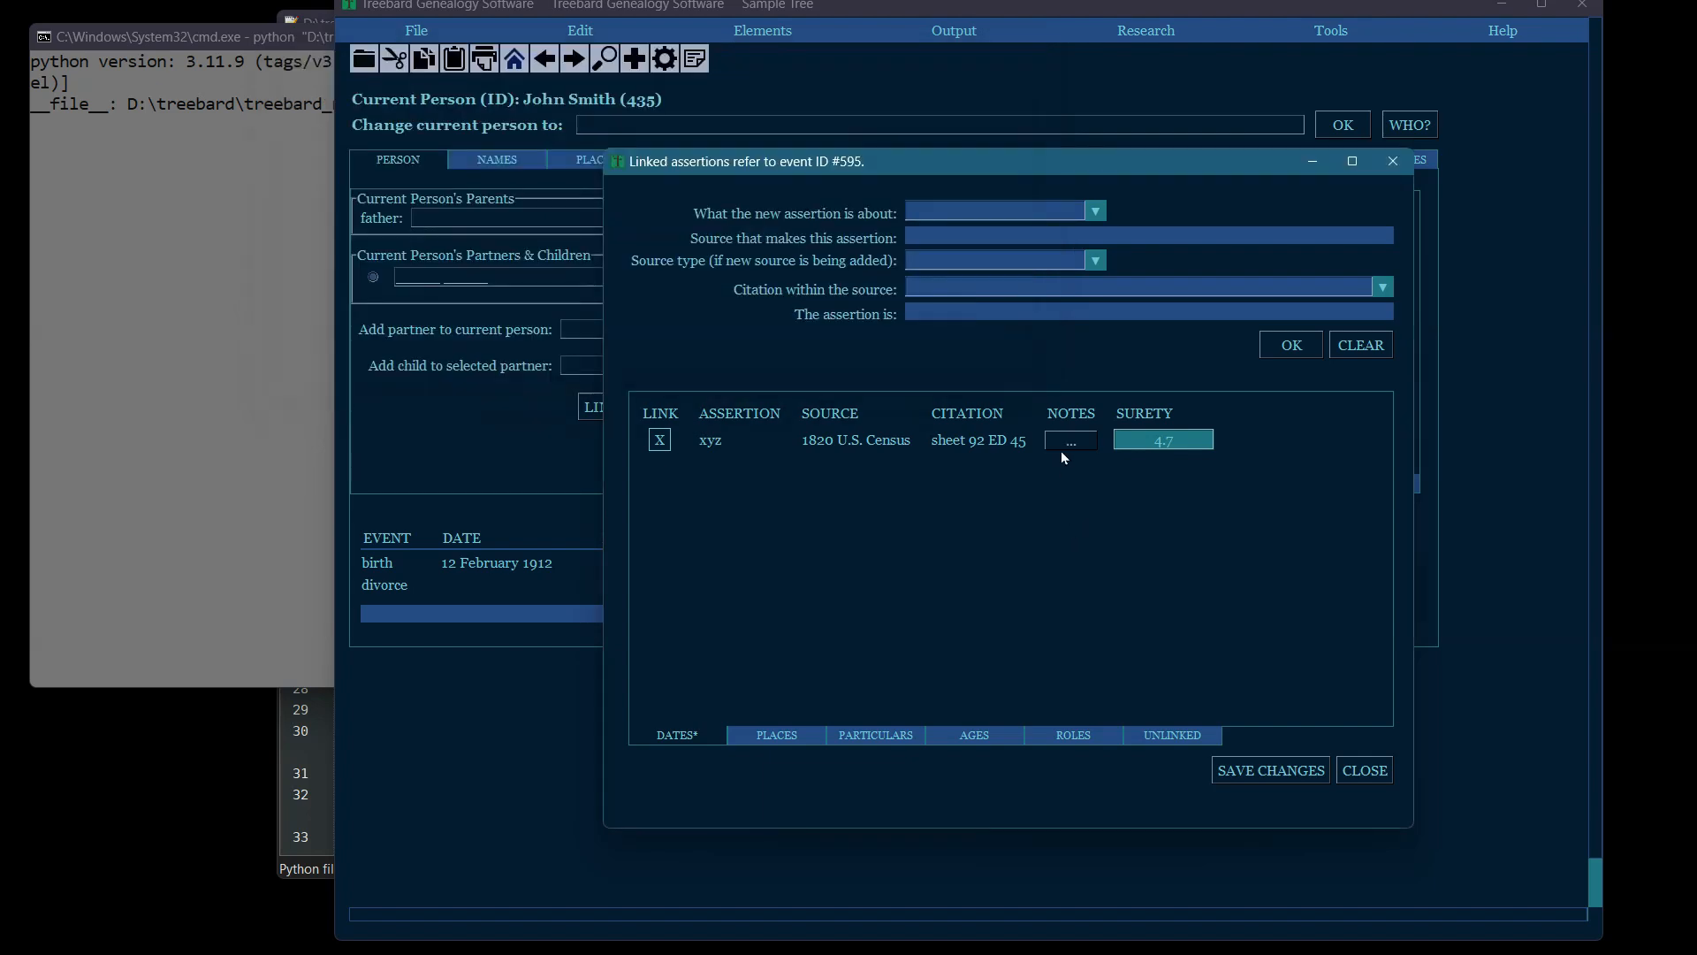
Reopen the birth date assertion's notes, delete the new test note and close the dialog
{"action": "left_click", "coordinate": [1068, 442]}
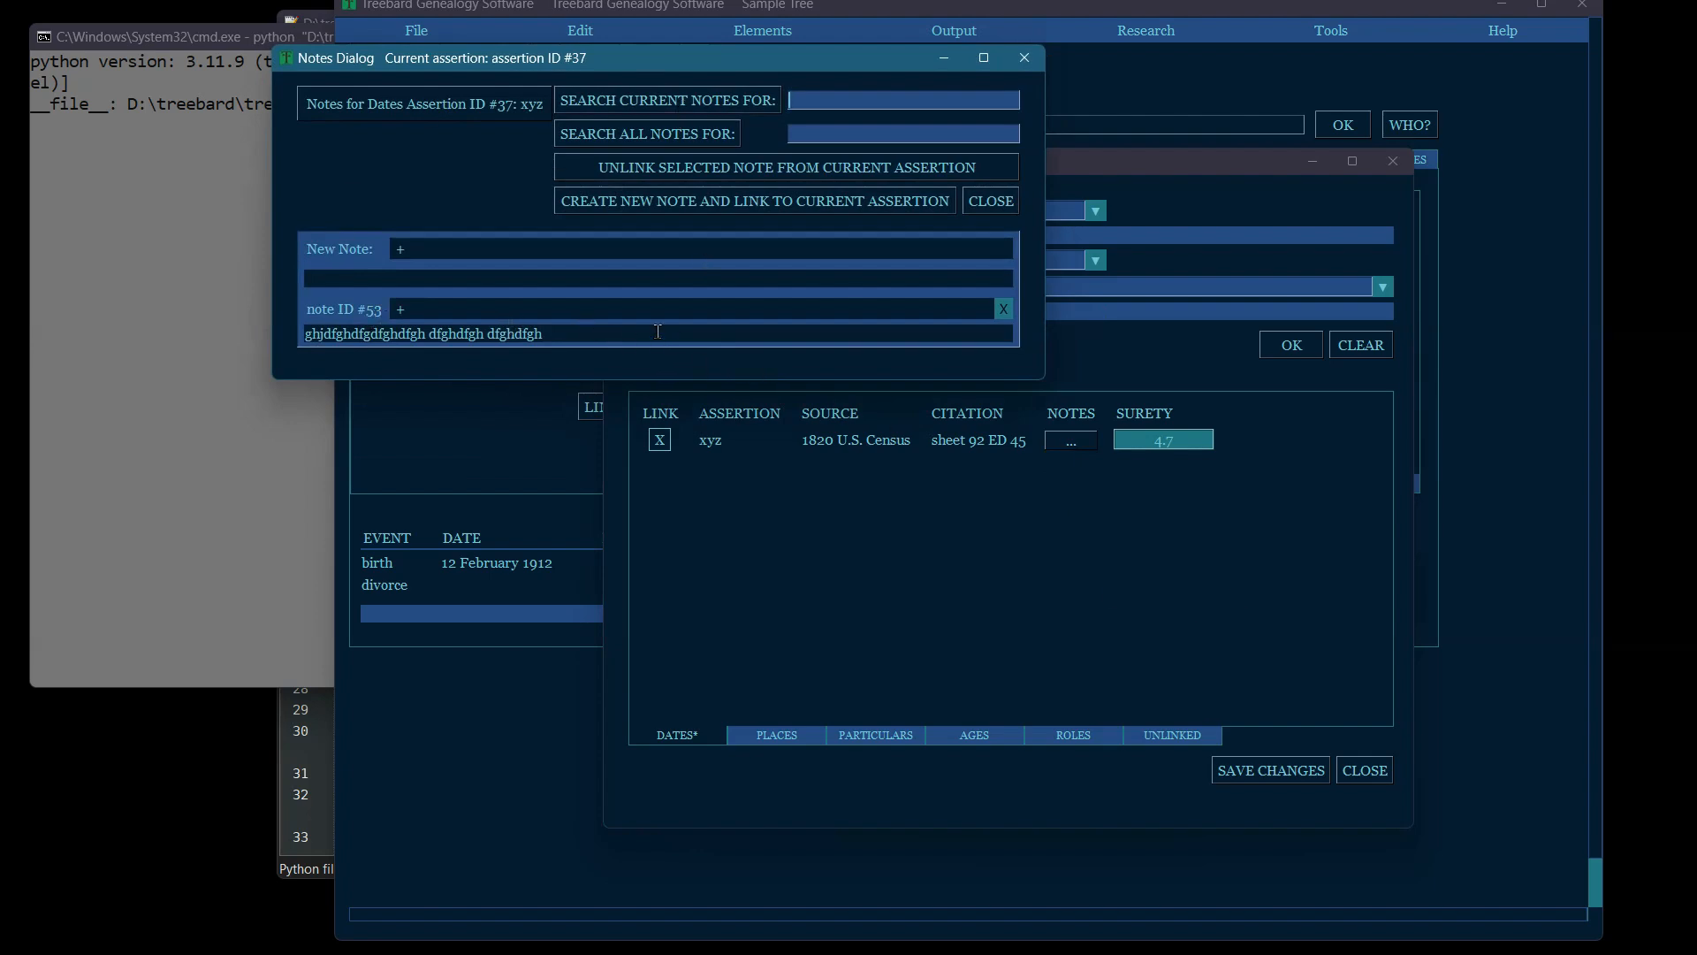
{"action": "left_click", "coordinate": [1004, 311]}
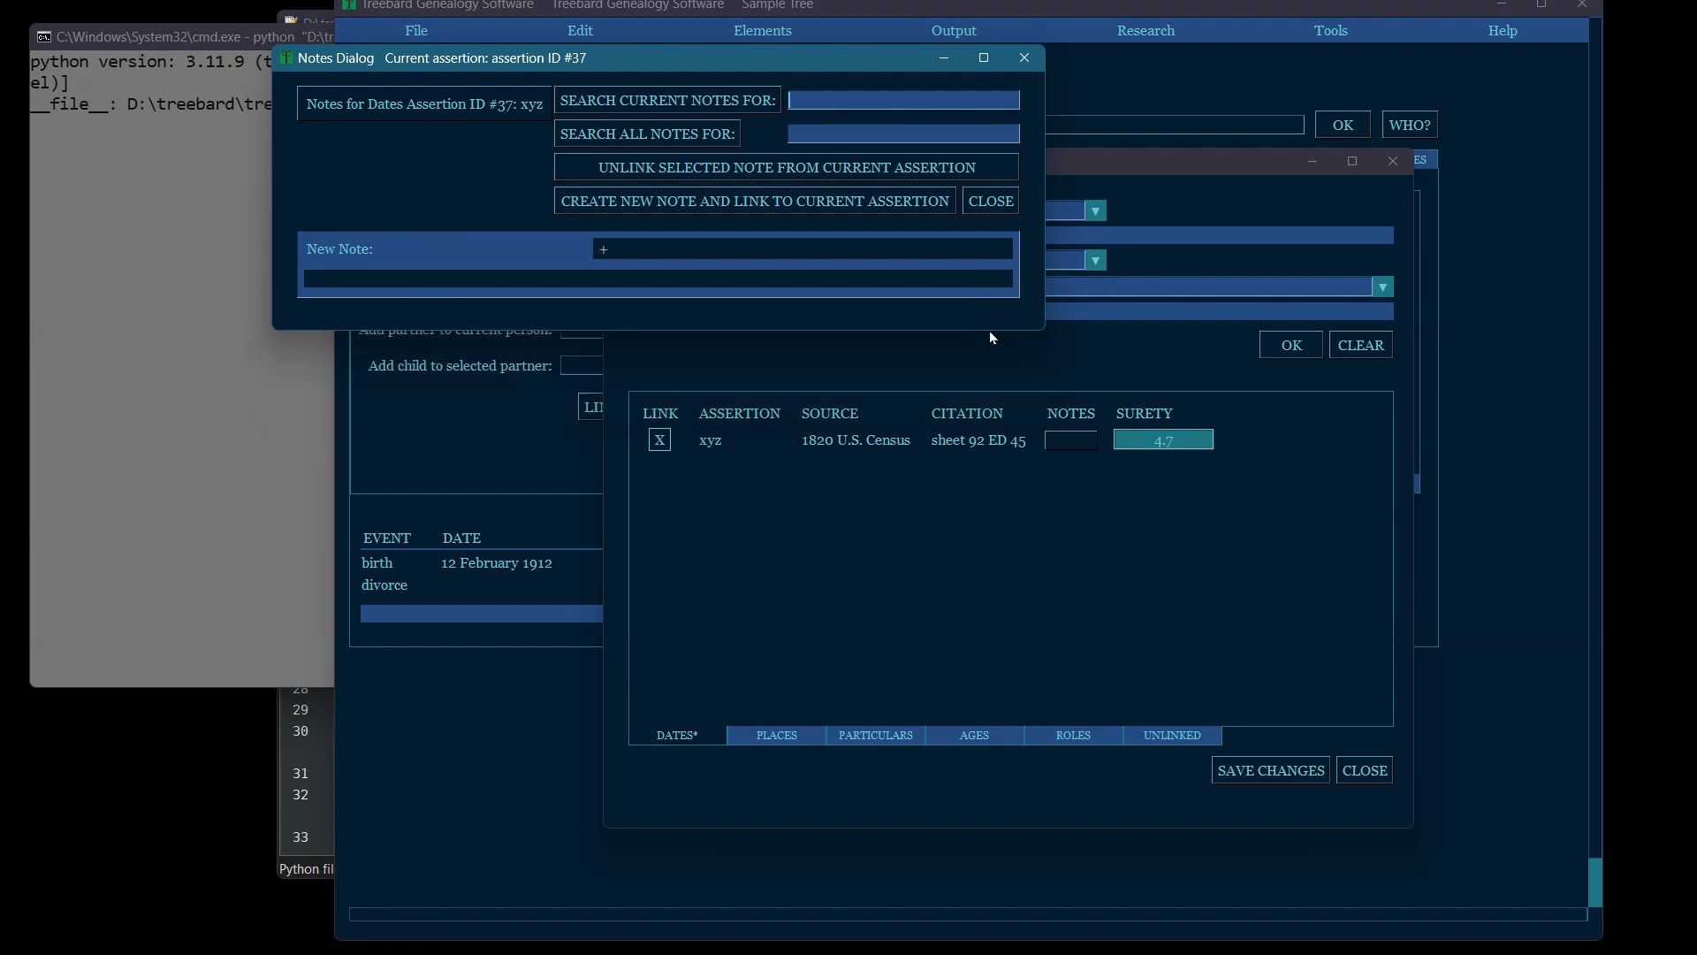
{"action": "key", "text": "Escape"}
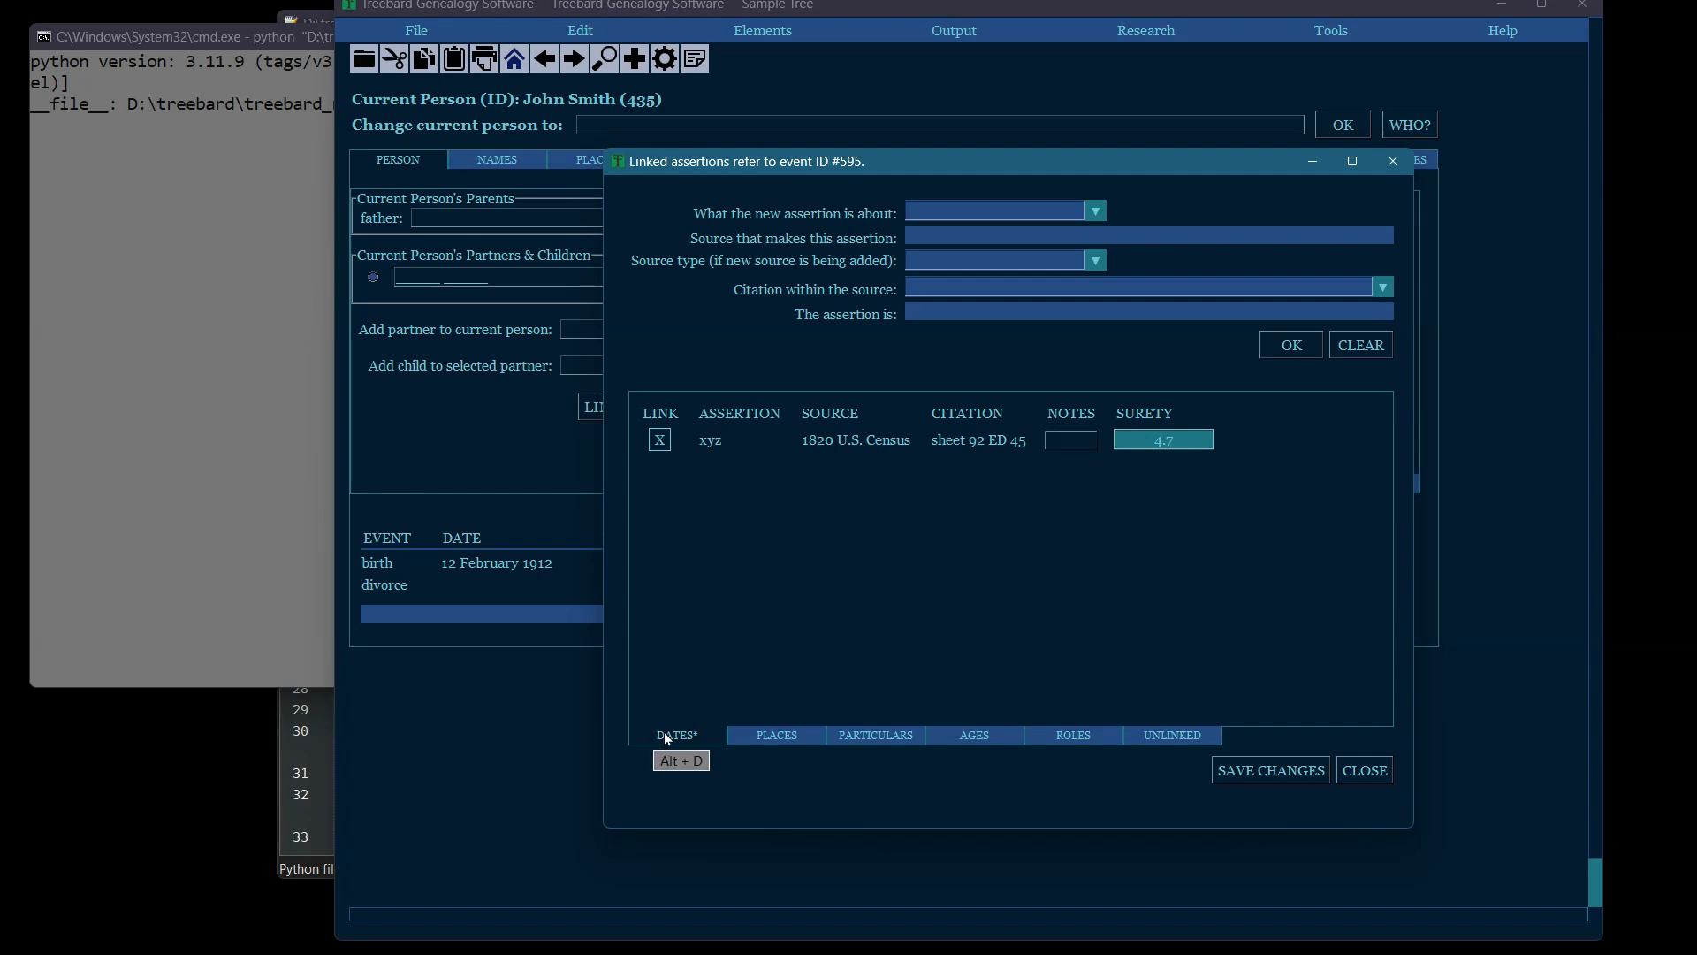
Check the birth event's place assertions and return to its date assertions and the new assertion fields
{"action": "left_click", "coordinate": [796, 732]}
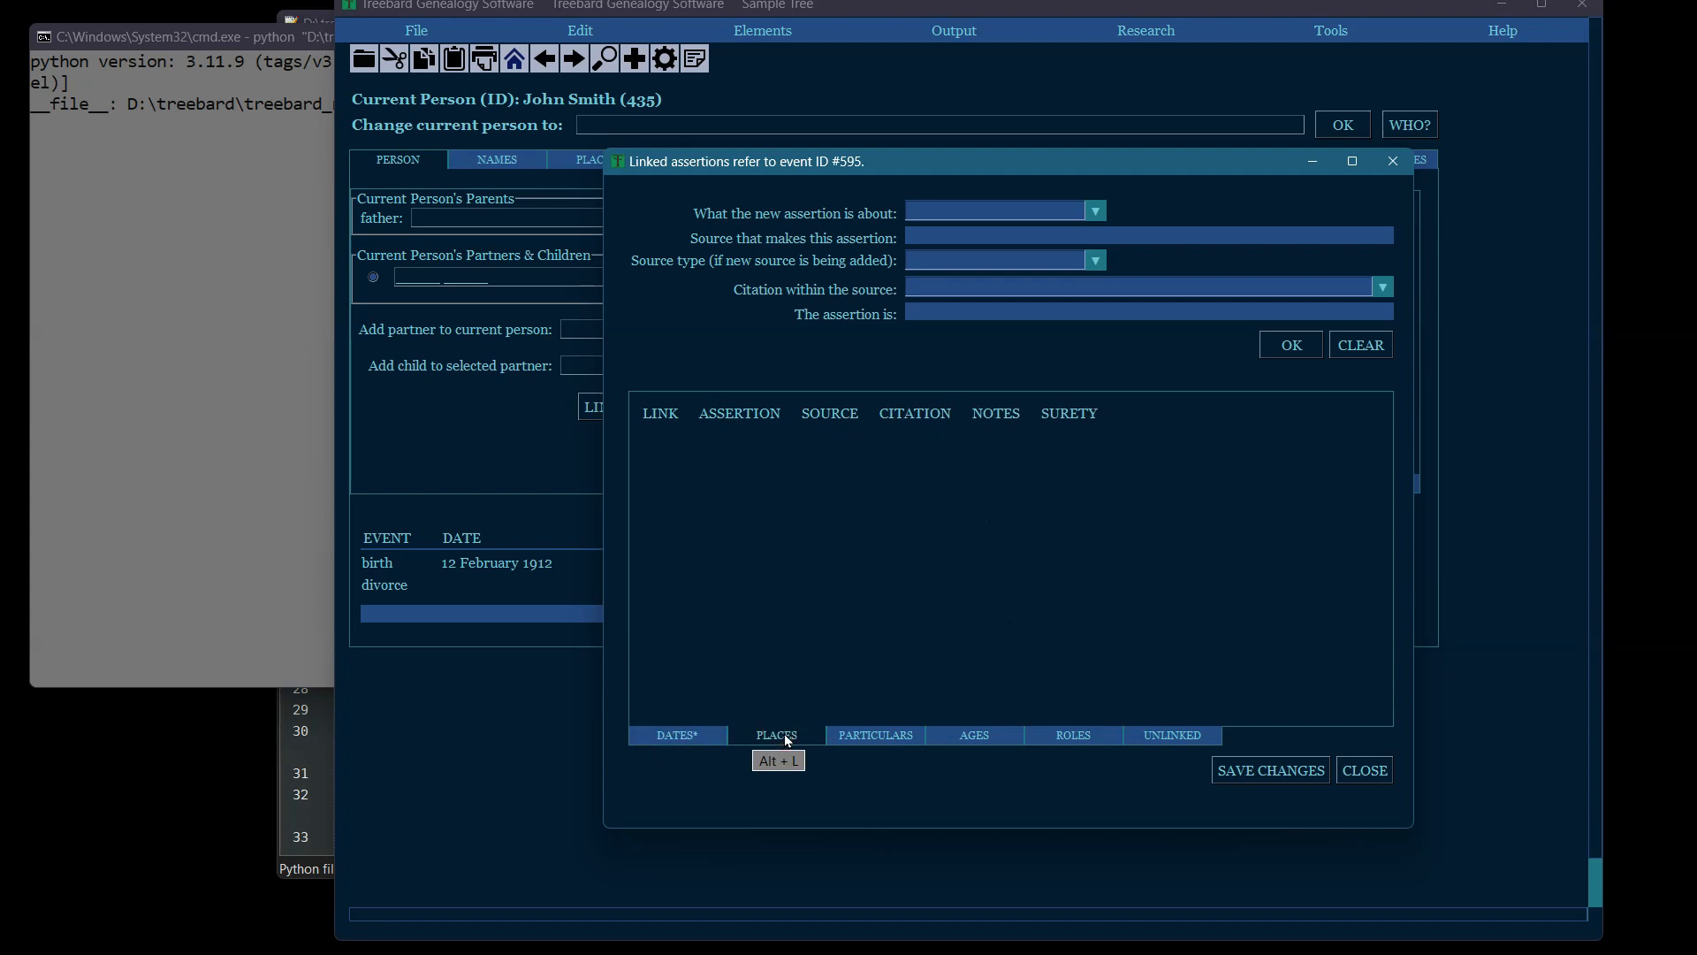
{"action": "left_click", "coordinate": [714, 740]}
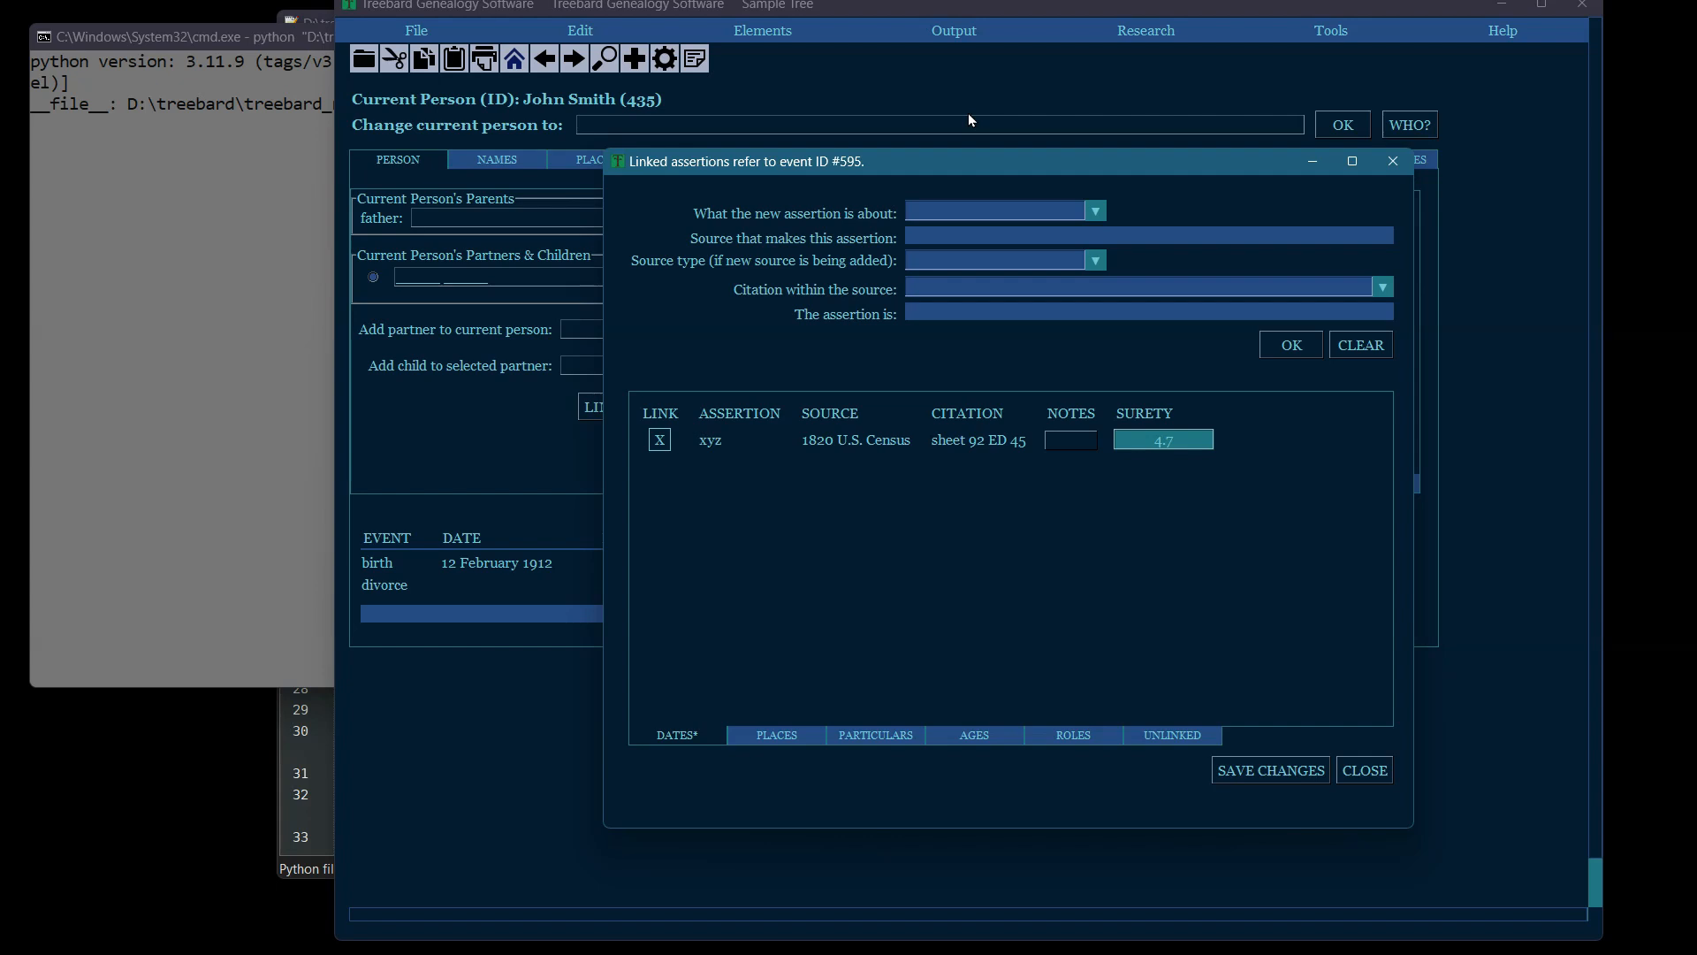
{"action": "left_click", "coordinate": [983, 313]}
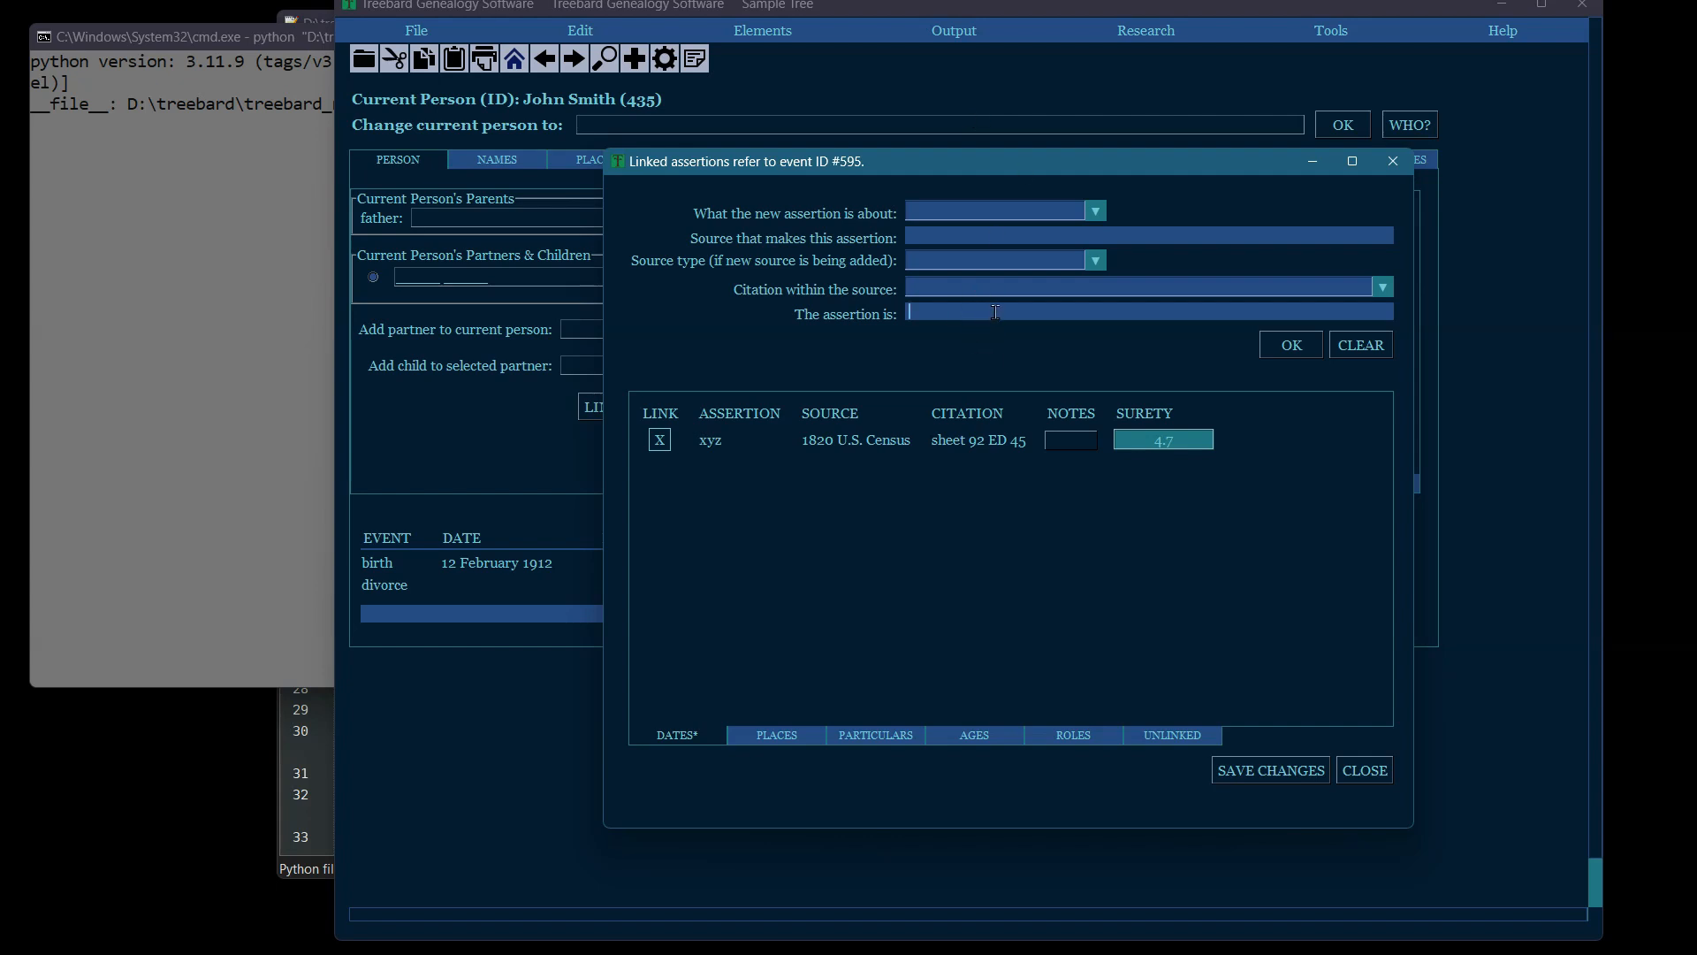
Change the birth date assertion's text to "xyzccc" and accept the edit
{"action": "left_click", "coordinate": [730, 441]}
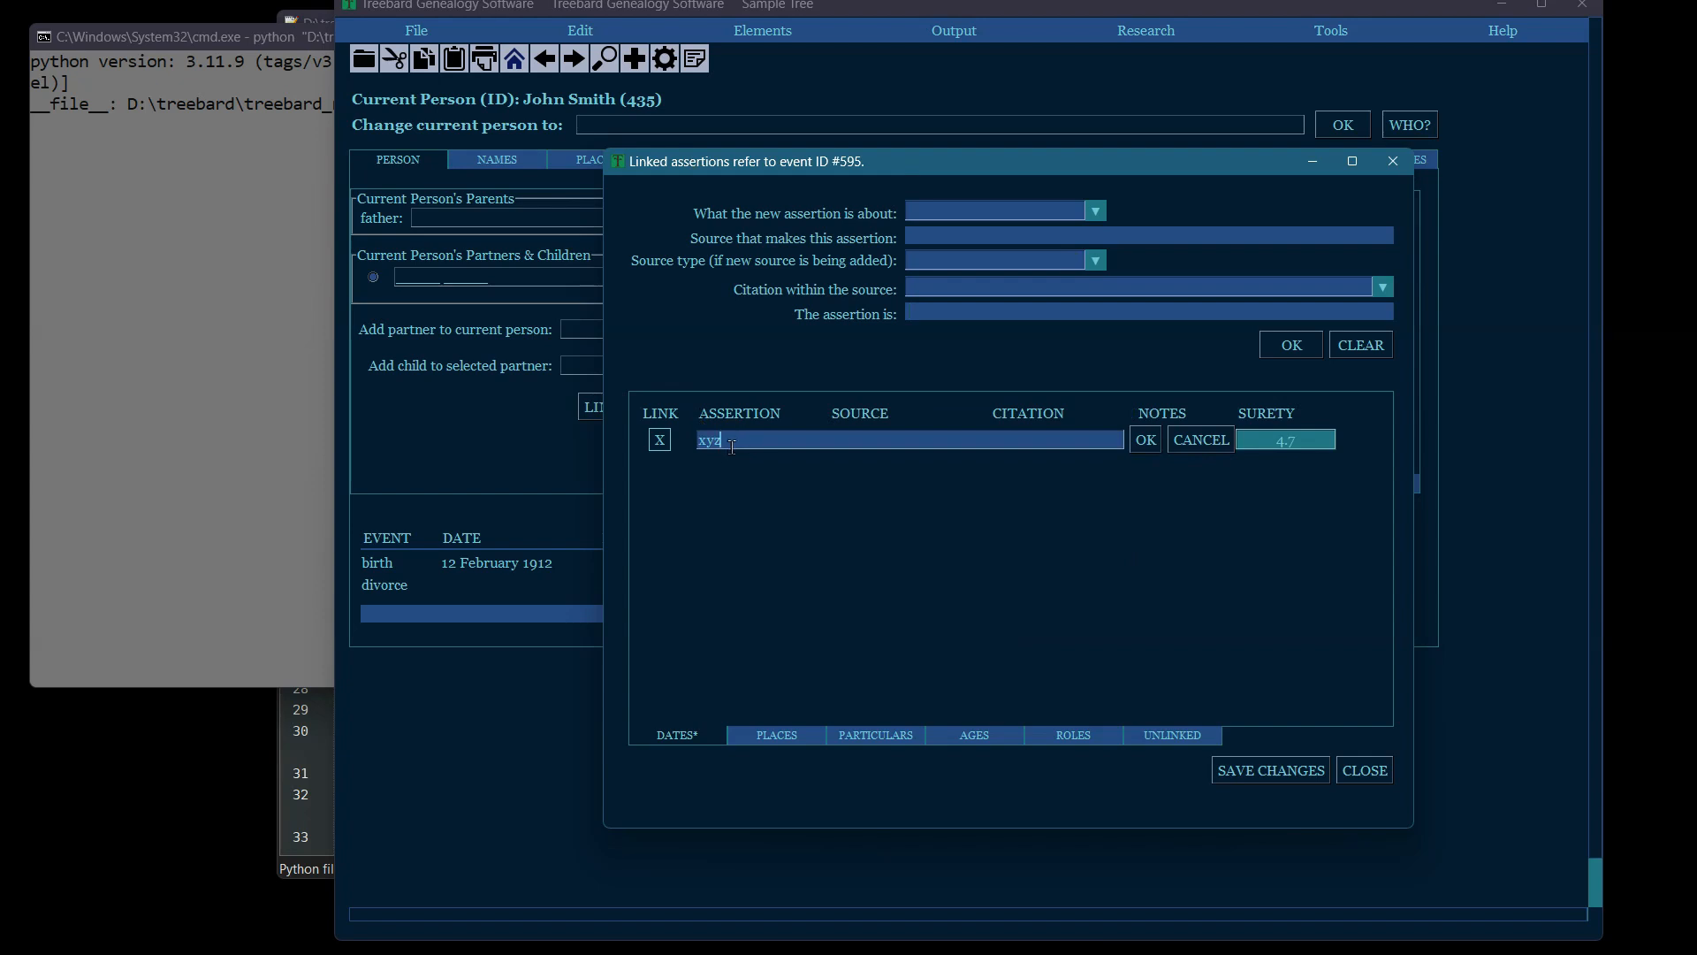
{"action": "left_click", "coordinate": [1185, 445]}
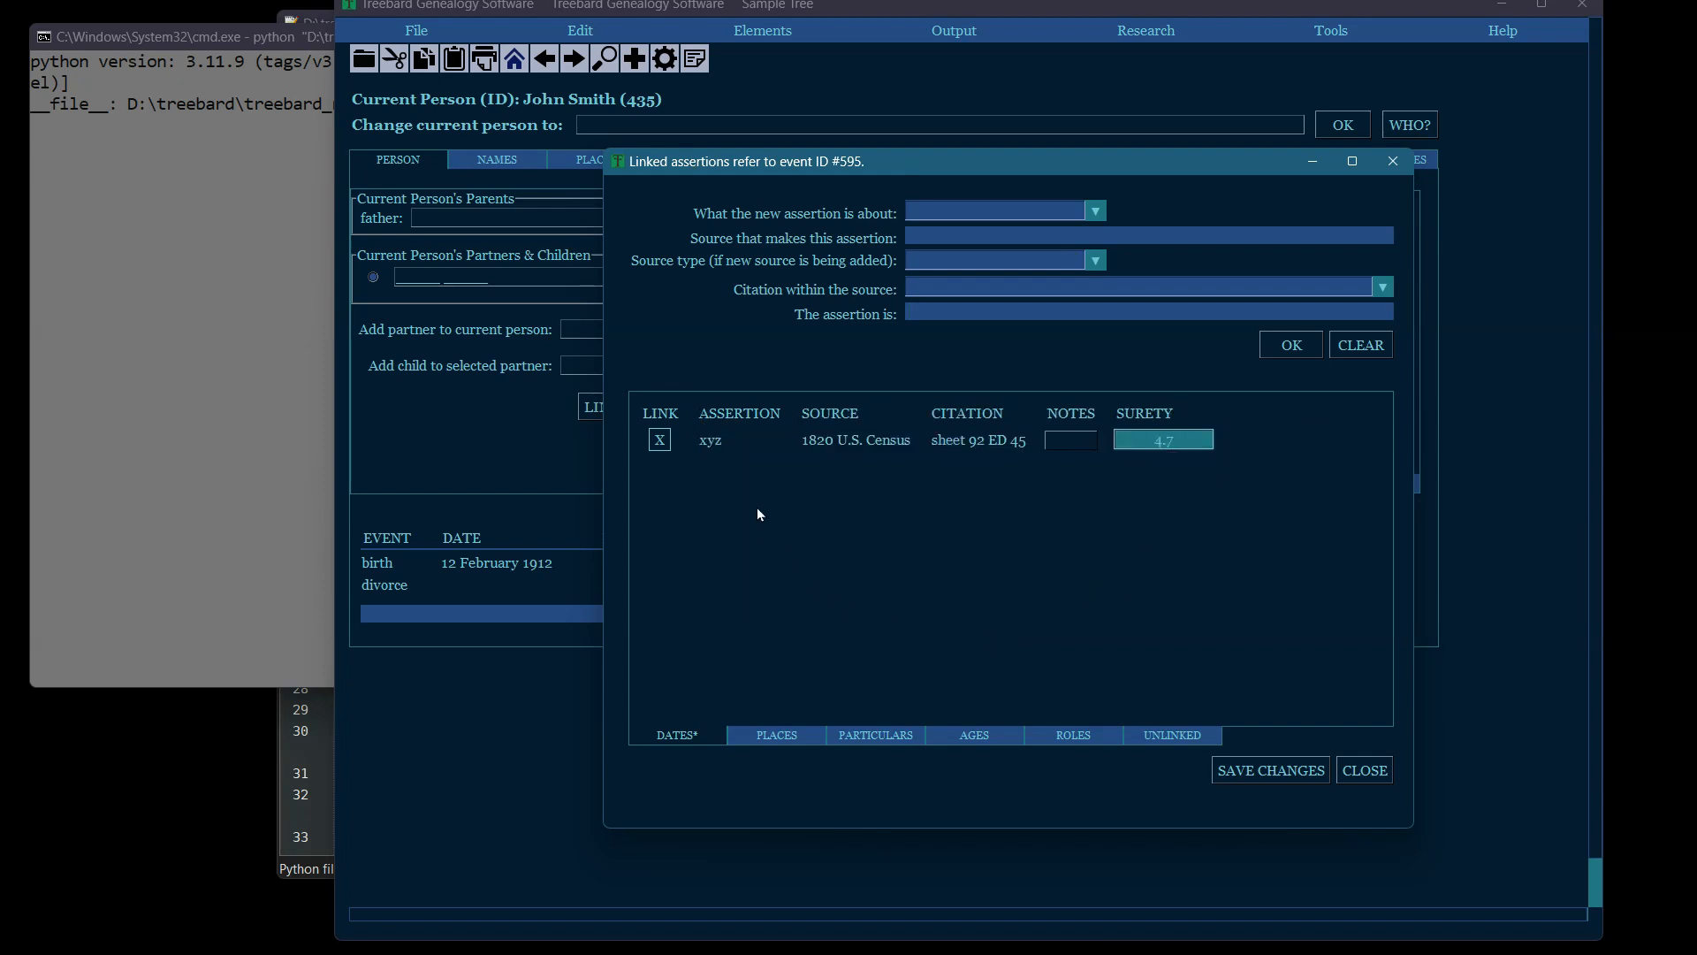
{"action": "left_click", "coordinate": [730, 441]}
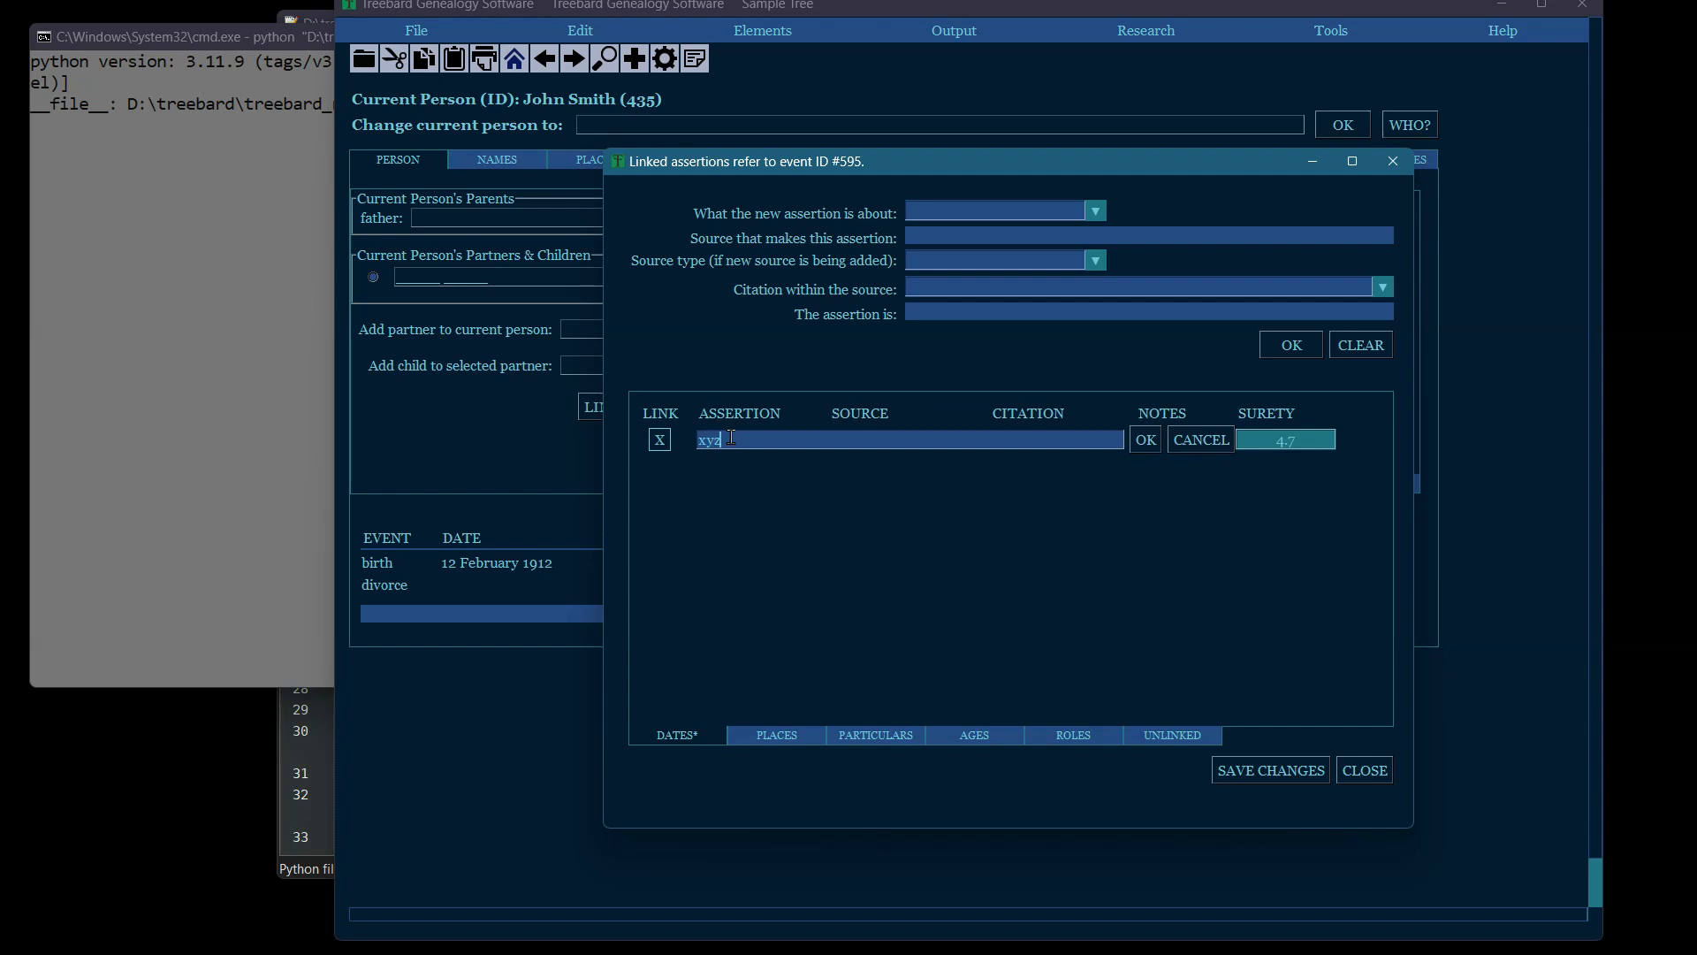
{"action": "type", "text": "ccc"}
{"action": "left_click", "coordinate": [1146, 439]}
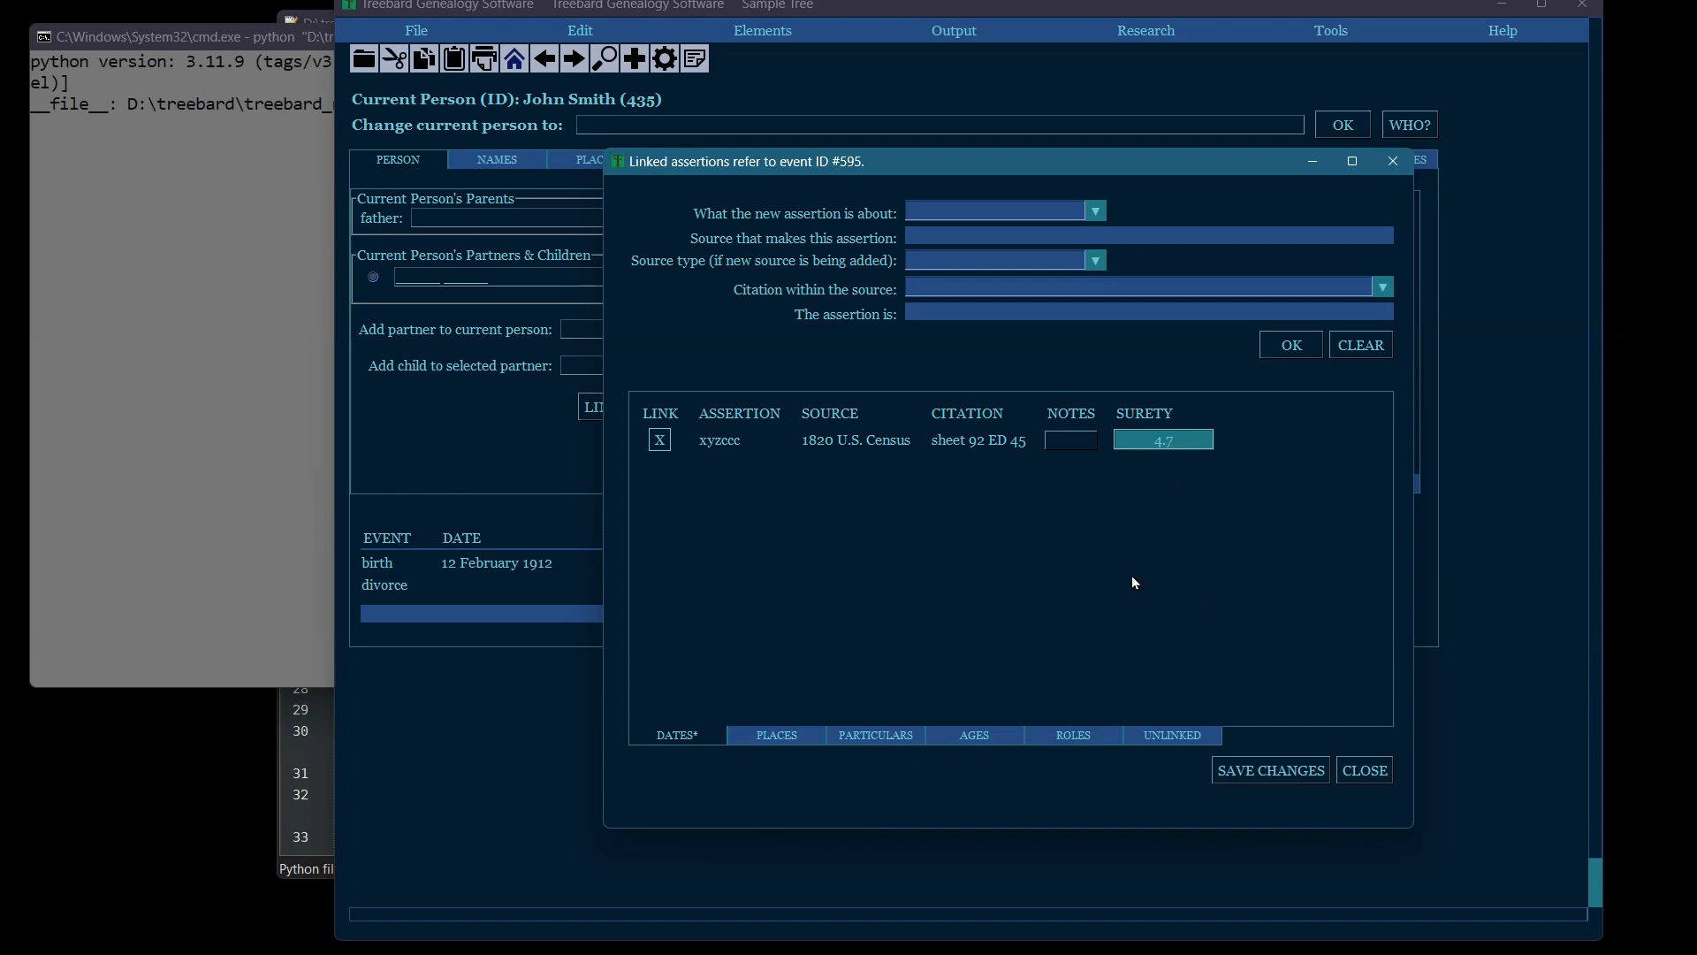
Bring the main window forward and look over the current person's events and name settings
{"action": "left_click", "coordinate": [1038, 6]}
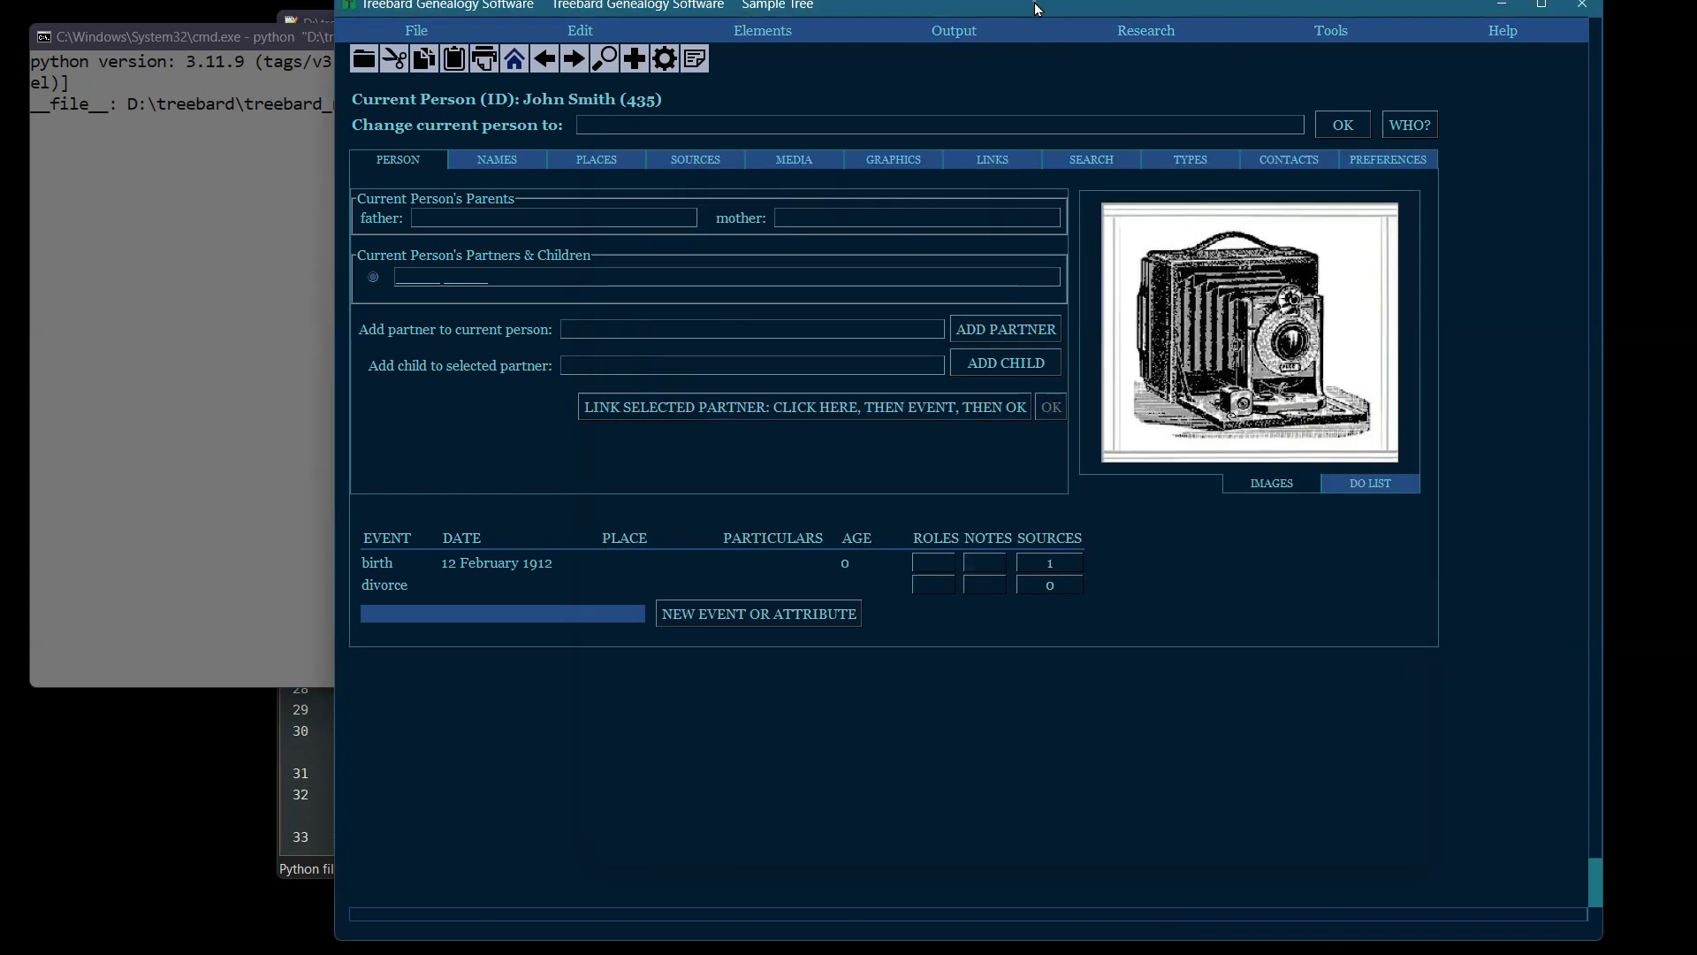
{"action": "mouse_move", "coordinate": [401, 593]}
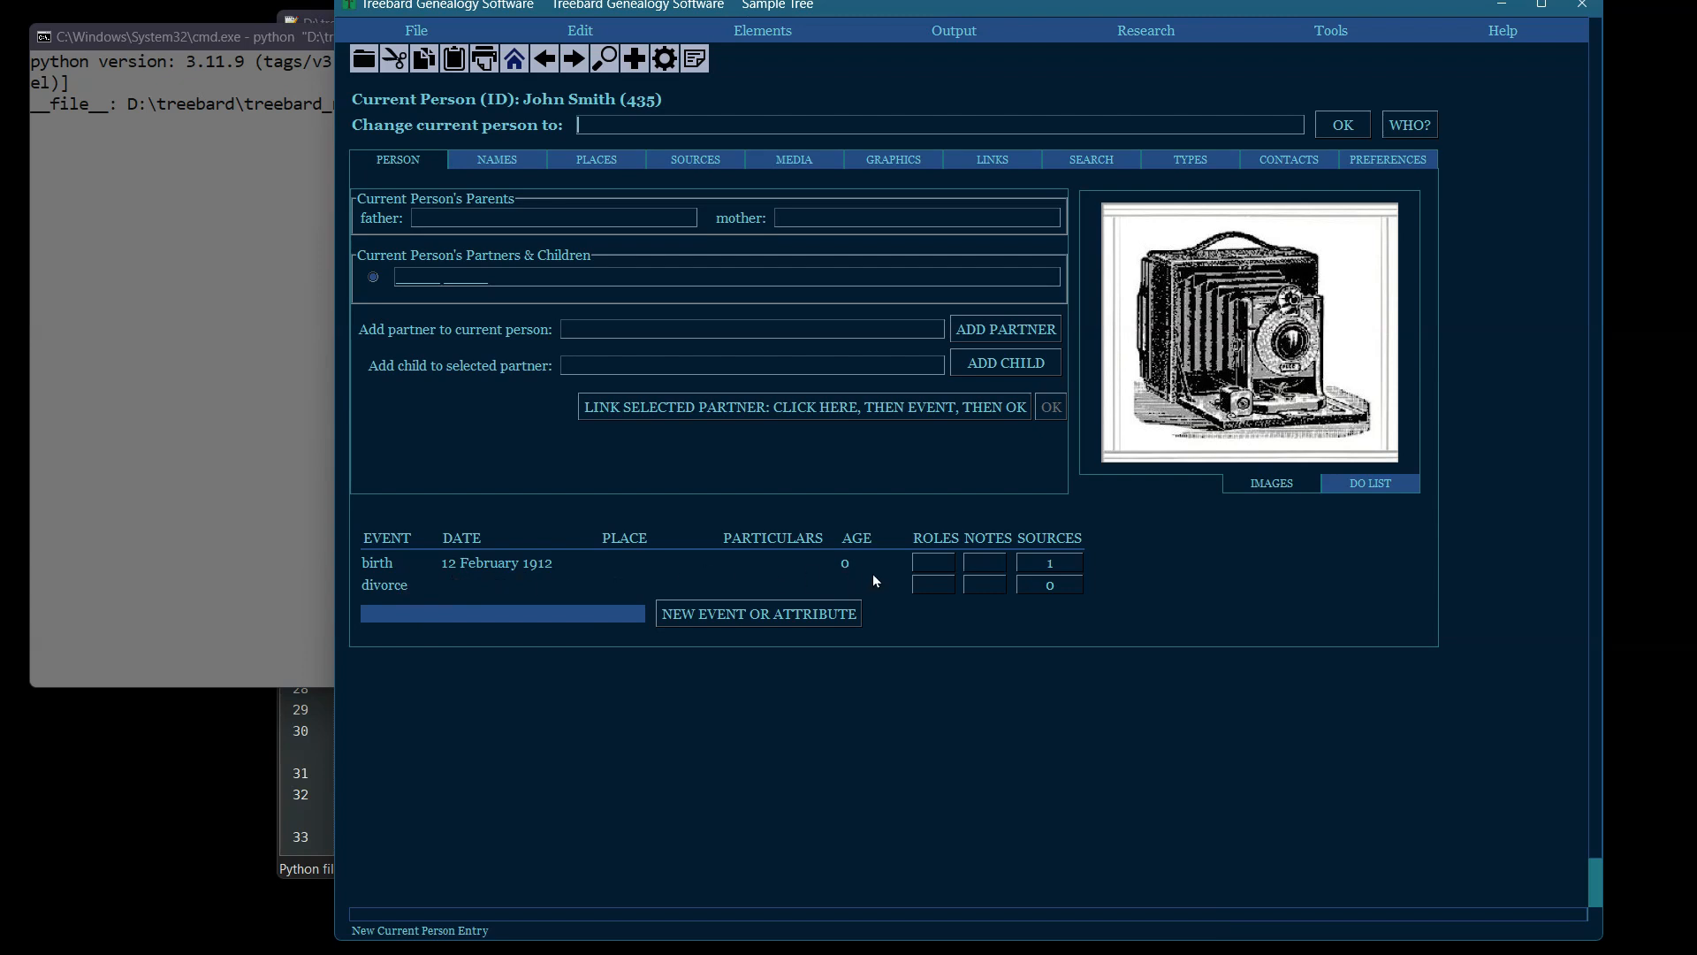
{"action": "left_click", "coordinate": [500, 163]}
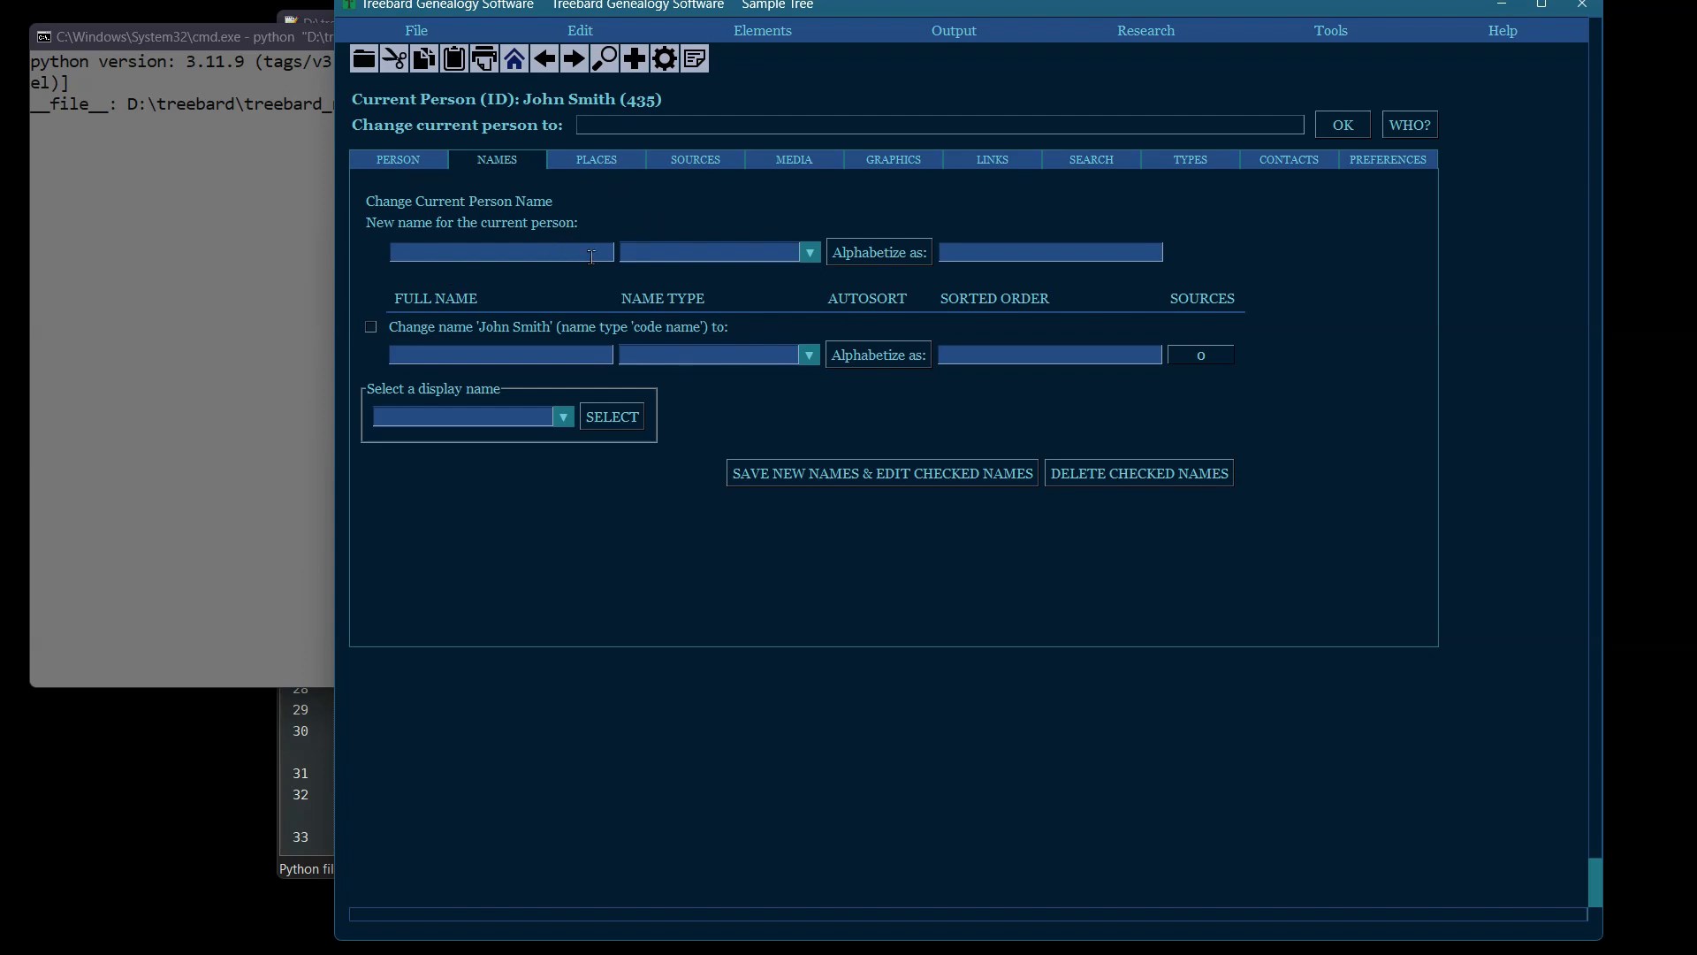
{"action": "left_click", "coordinate": [388, 159]}
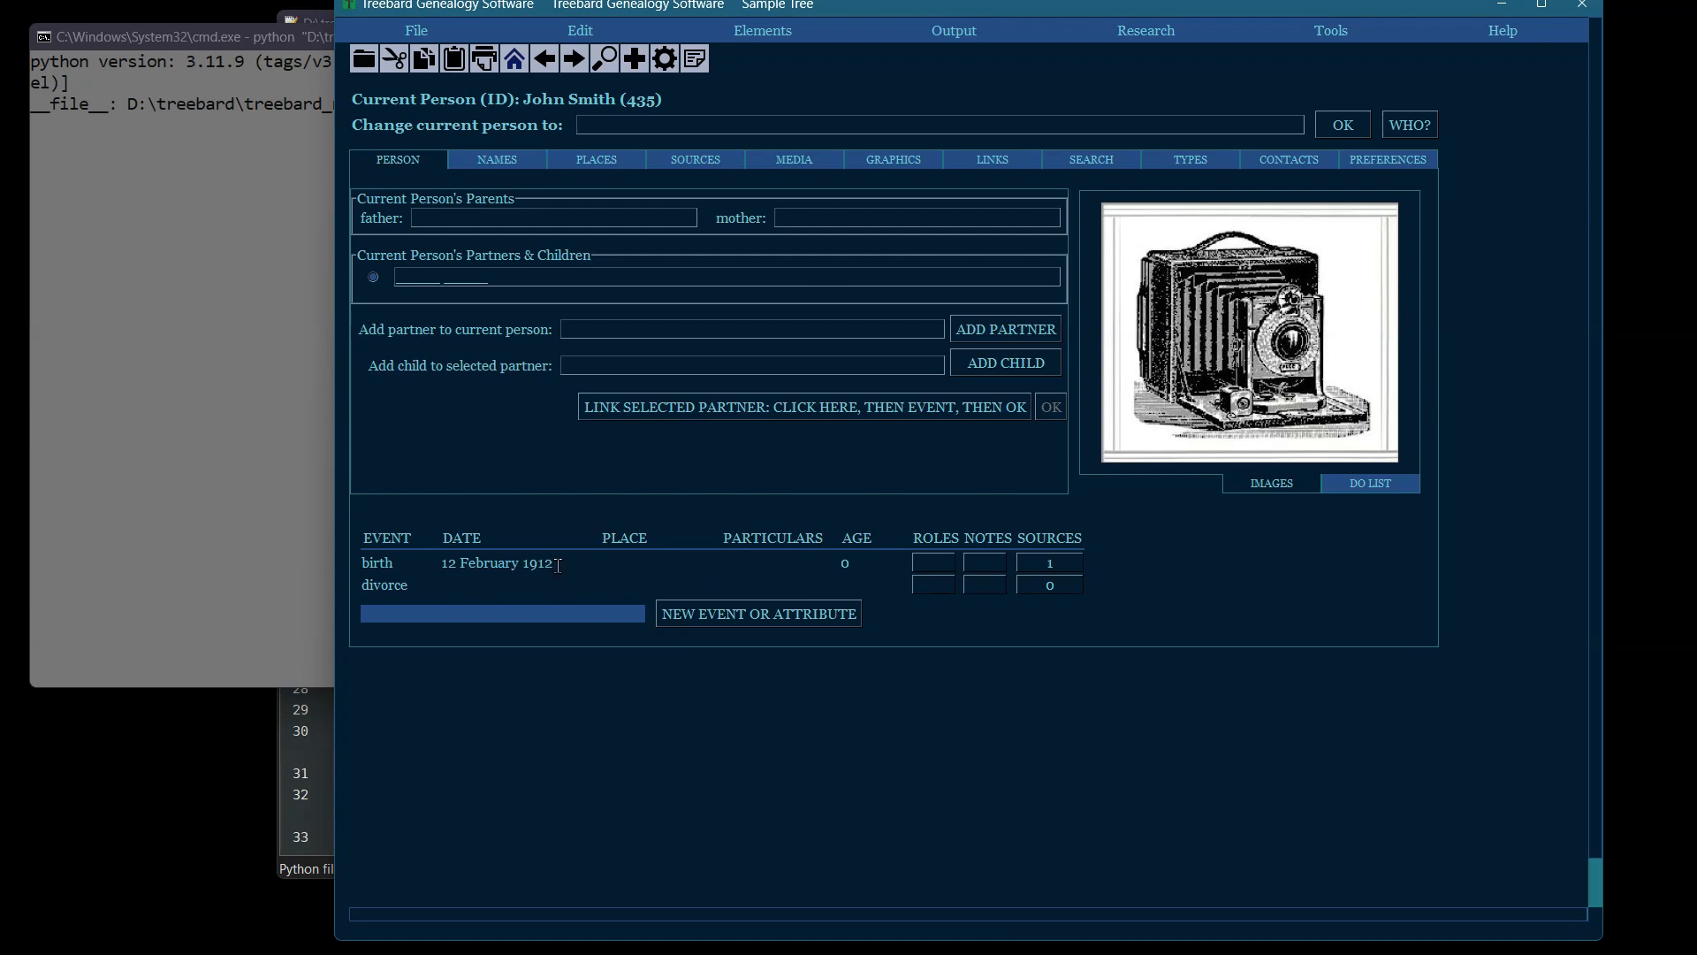
Review the date assertions linked to the birth event dated 12 February 1912 and close their dialog
{"action": "left_click_drag", "start_coordinate": [559, 563], "coordinate": [421, 572]}
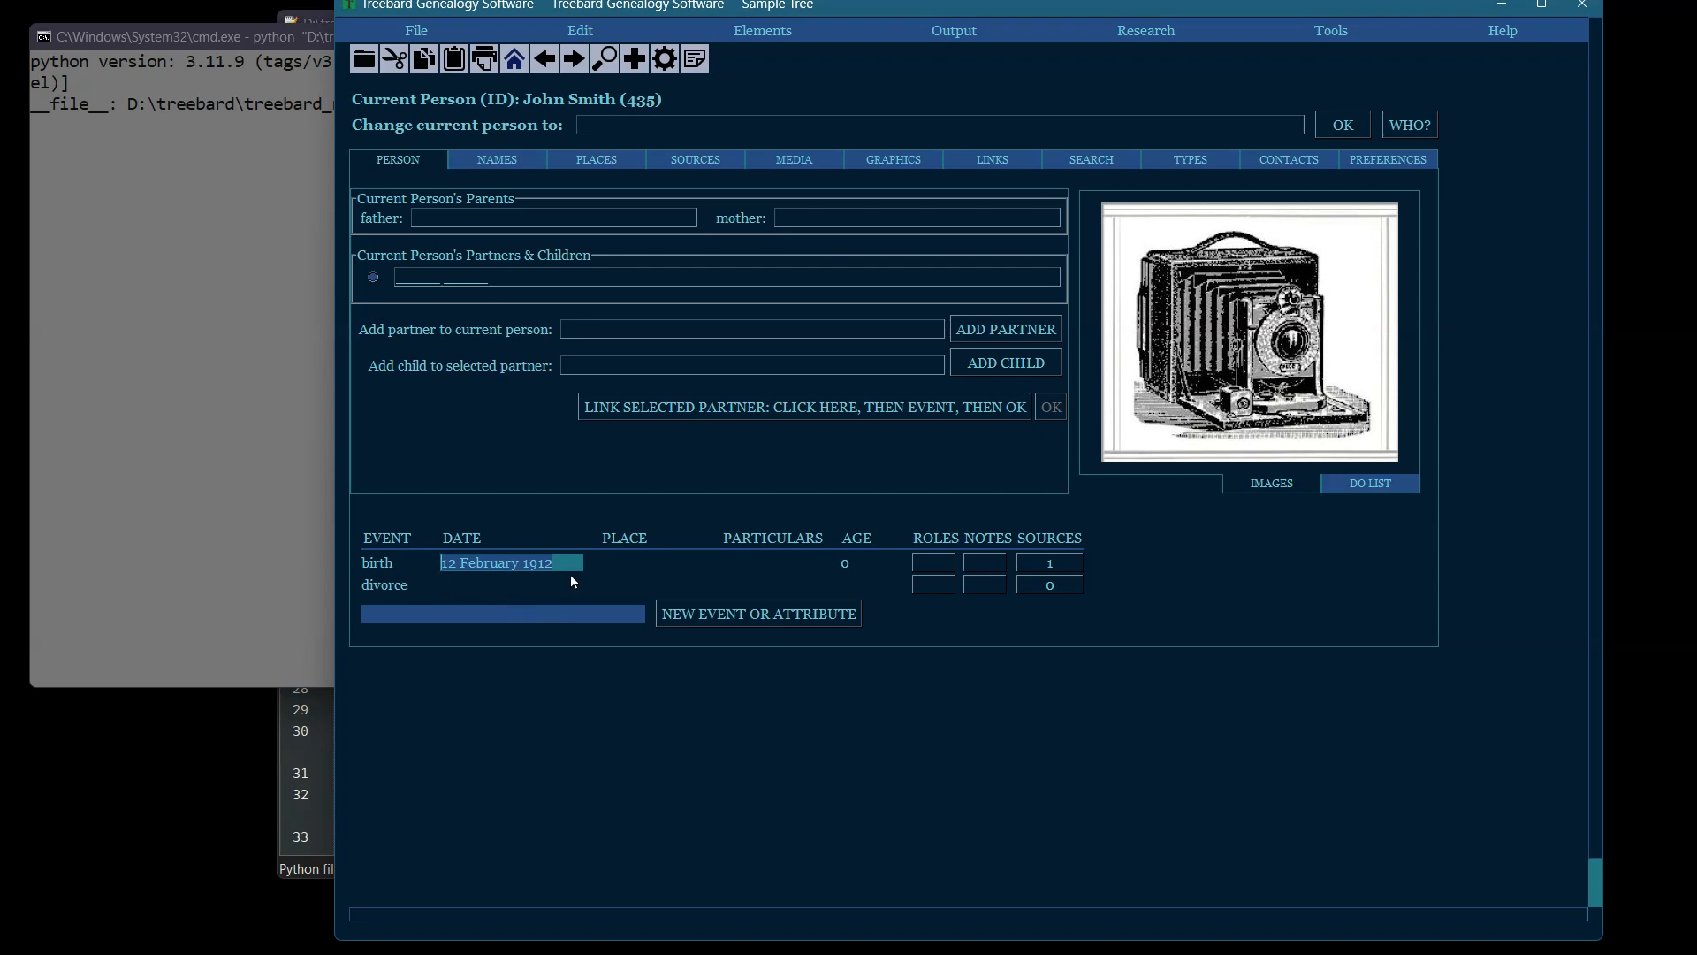
{"action": "left_click", "coordinate": [1057, 563]}
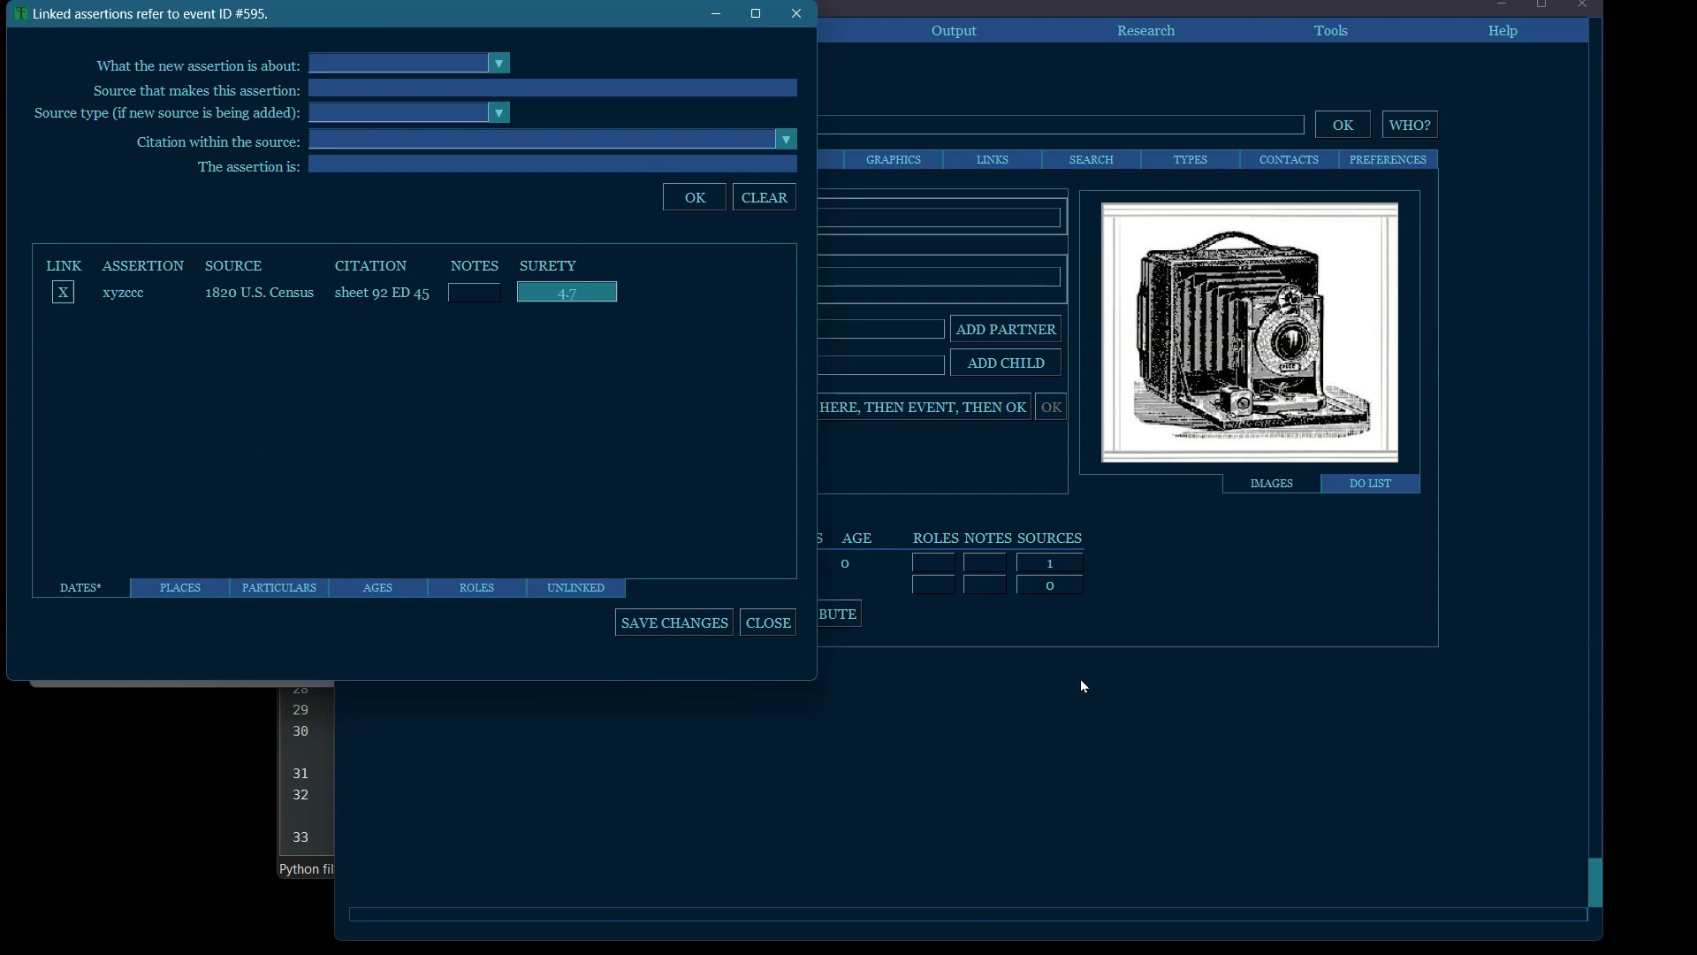
{"action": "left_click", "coordinate": [766, 621]}
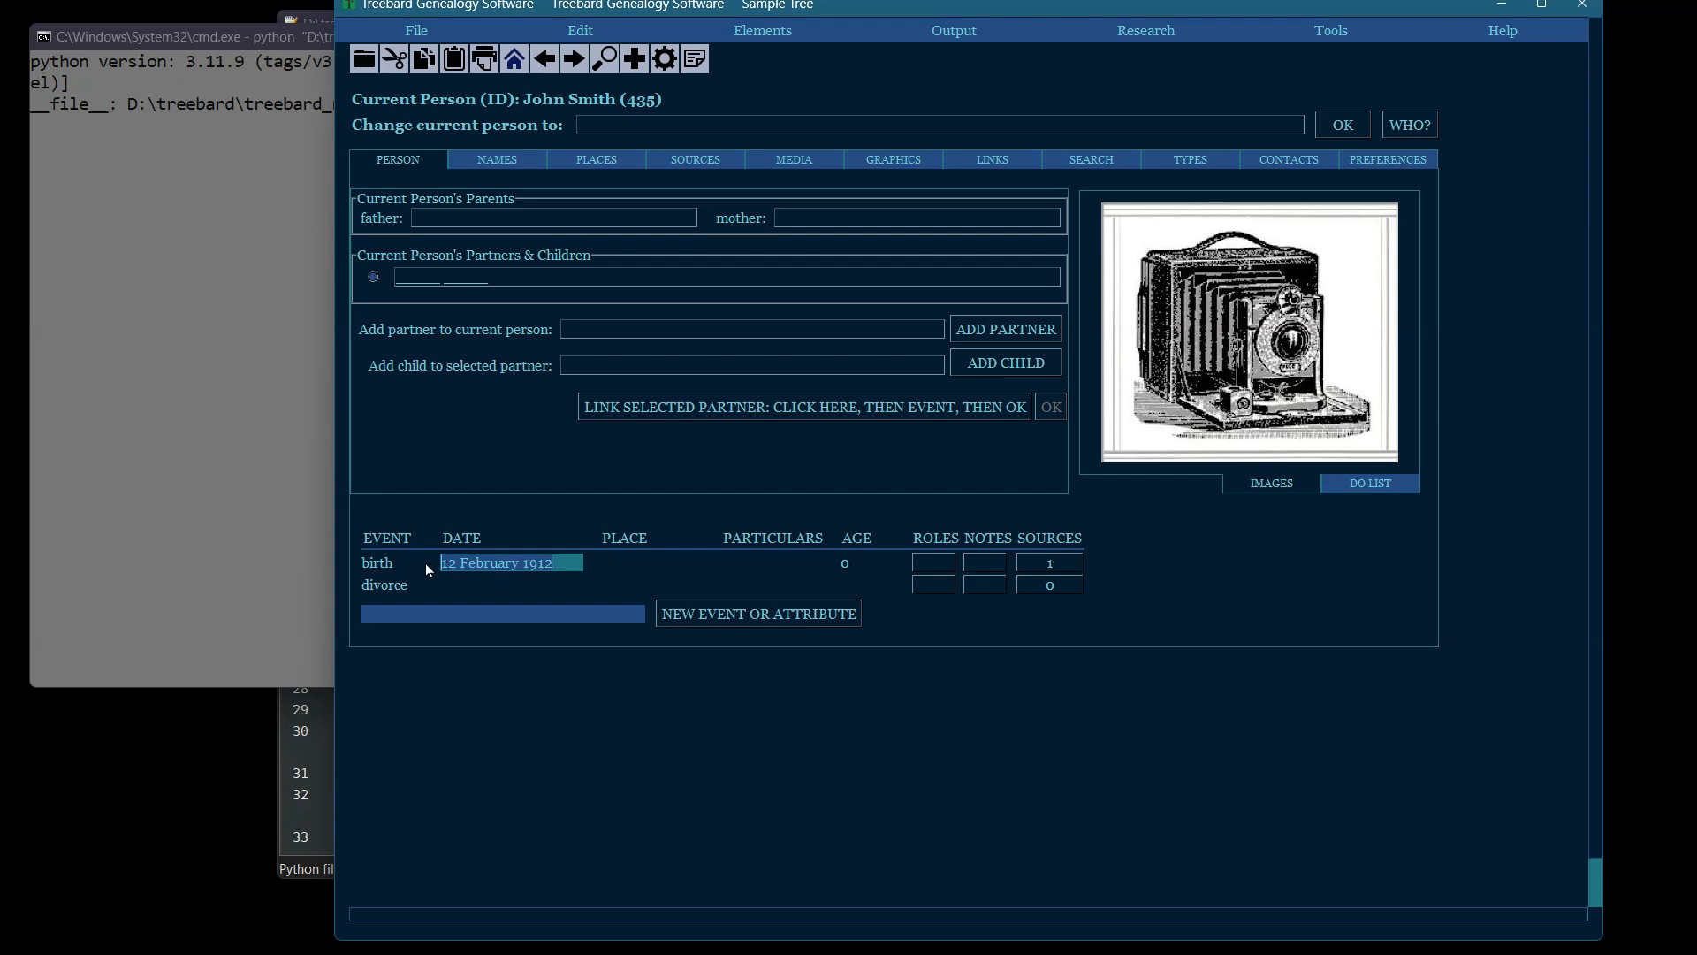
Add a DATES assertion "asdf;lkj" to the birth event from the 1900 US Census source with citation "page 94"
{"action": "left_click", "coordinate": [1031, 561]}
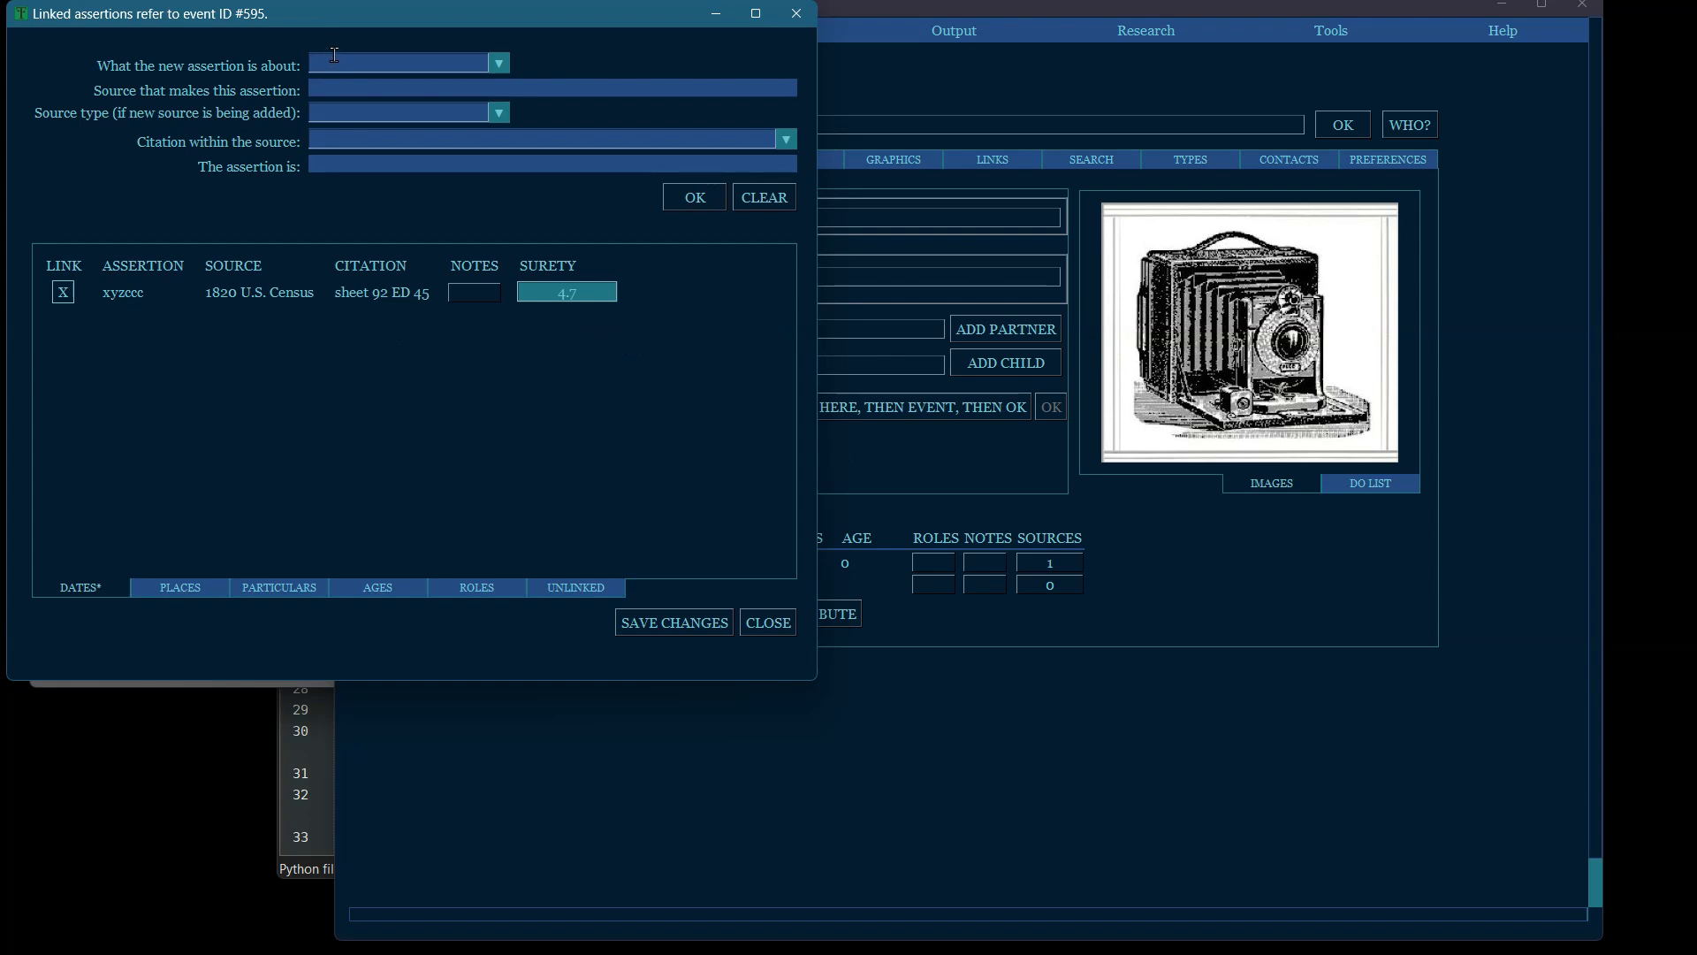
{"action": "left_click", "coordinate": [500, 63]}
{"action": "left_click", "coordinate": [356, 88]}
{"action": "key", "text": "BackSpace"}
{"action": "type", "text": "Be"}
{"action": "type", "text": "asdf;lkj"}
{"action": "key", "text": "Tab"}
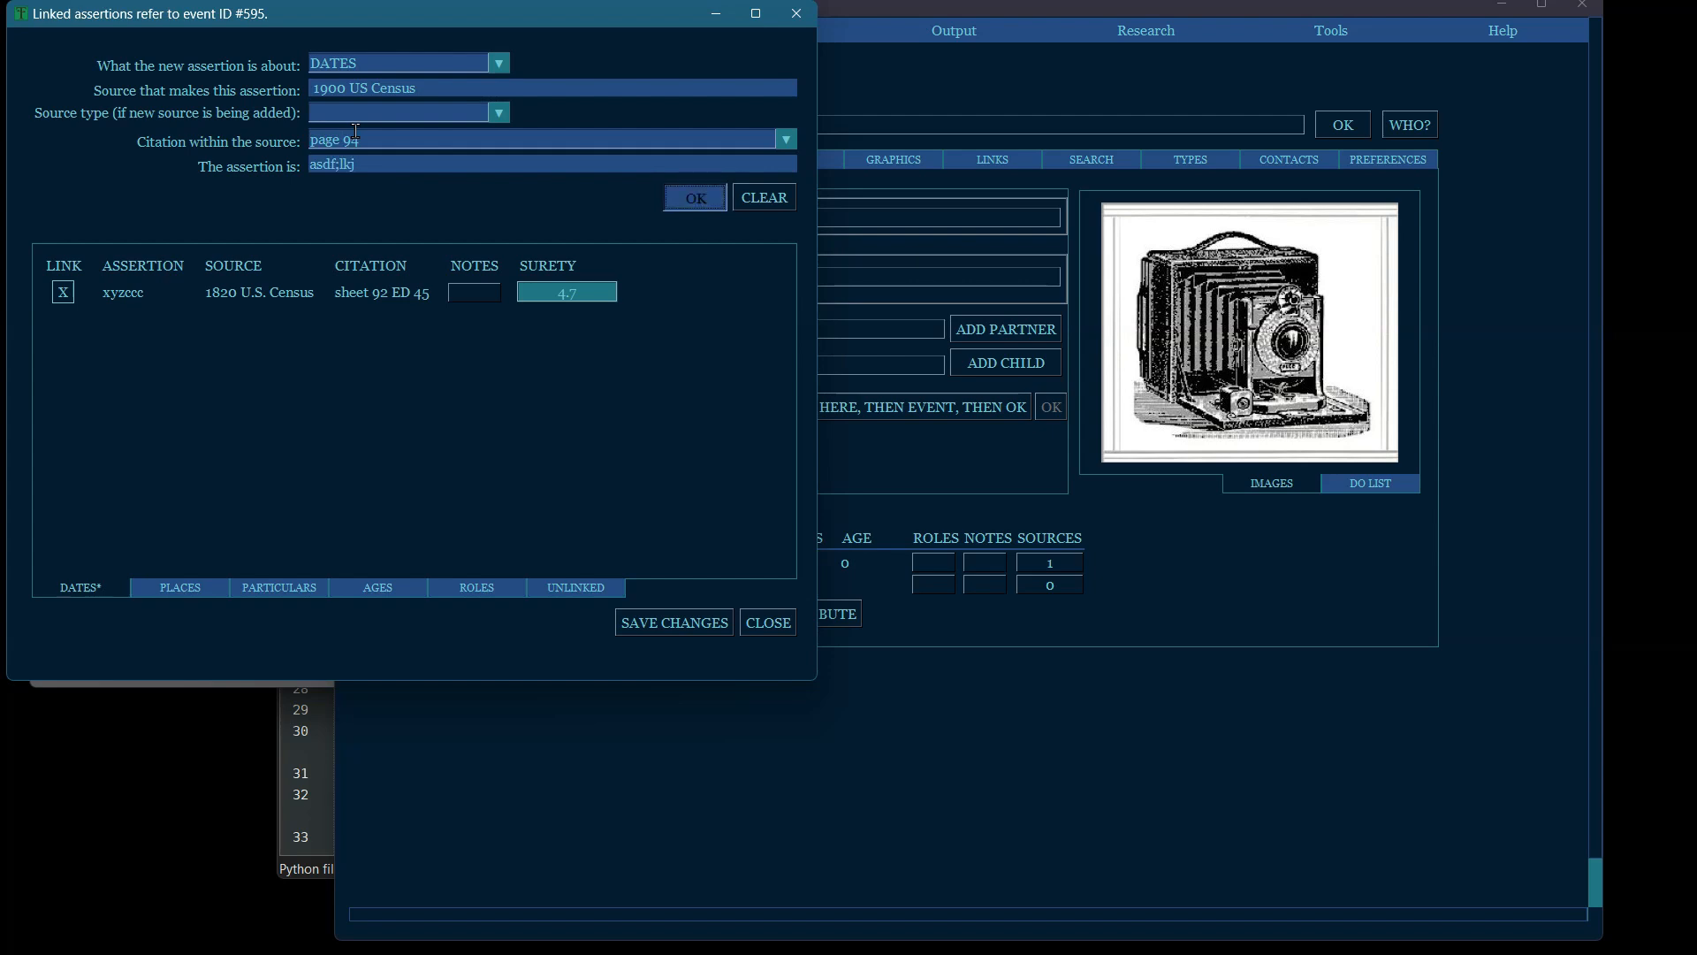
{"action": "key", "text": "Return"}
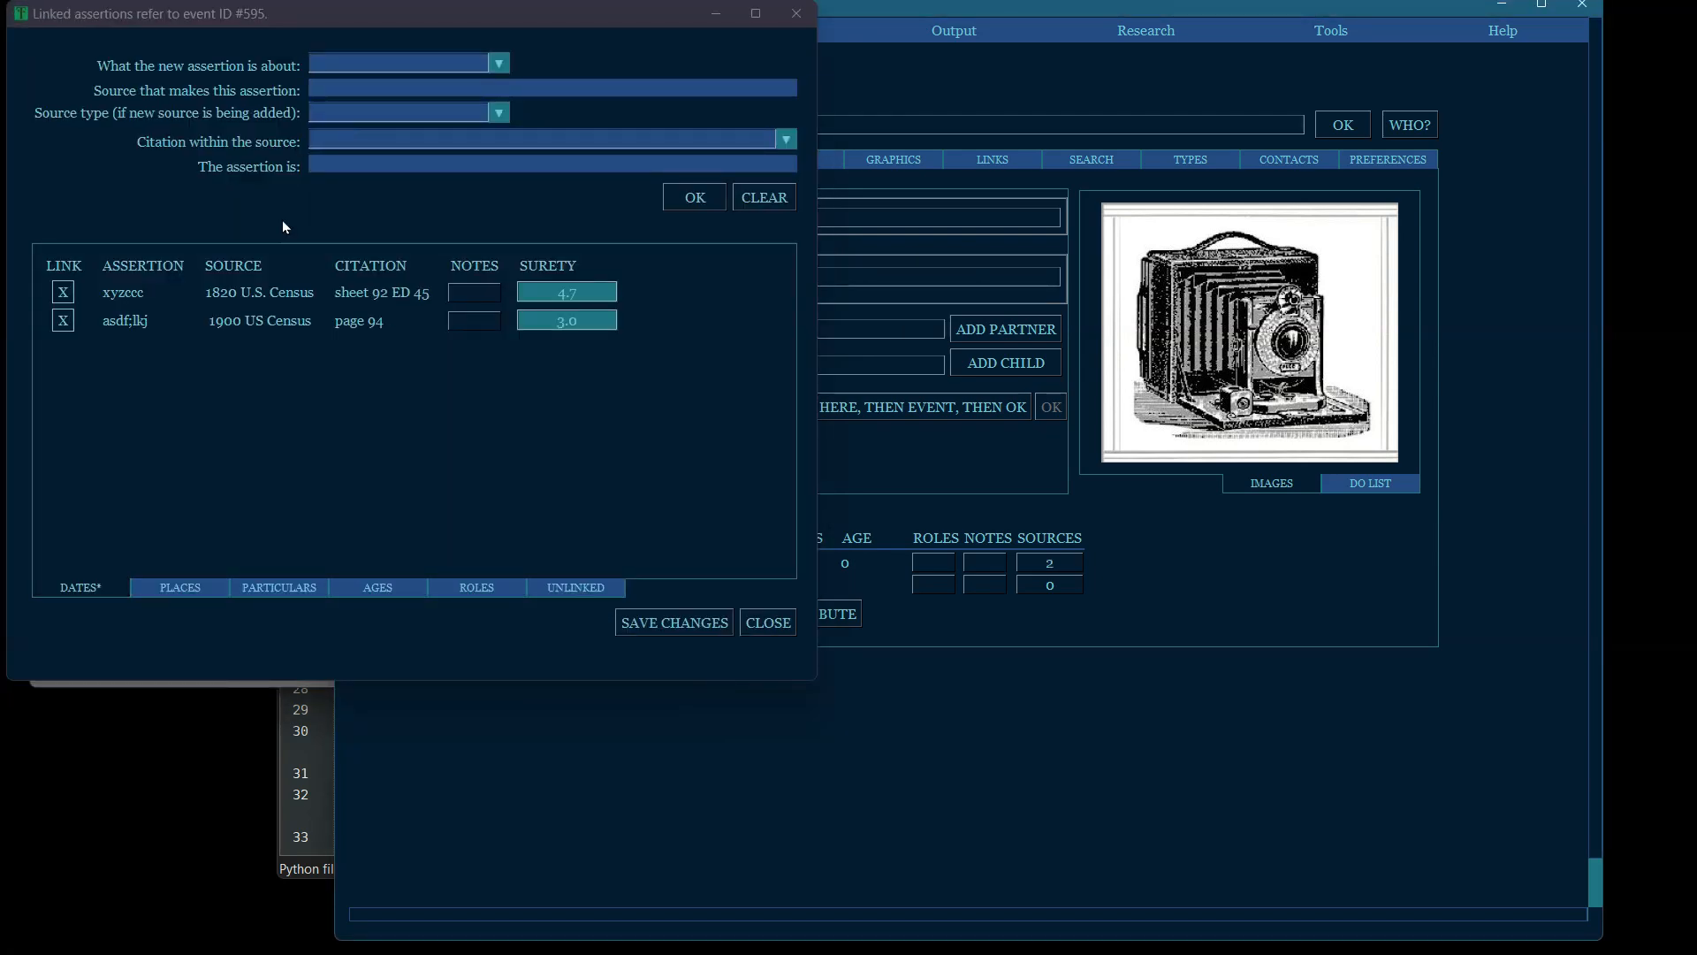
{"action": "left_click", "coordinate": [347, 85]}
{"action": "type", "text": "s"}
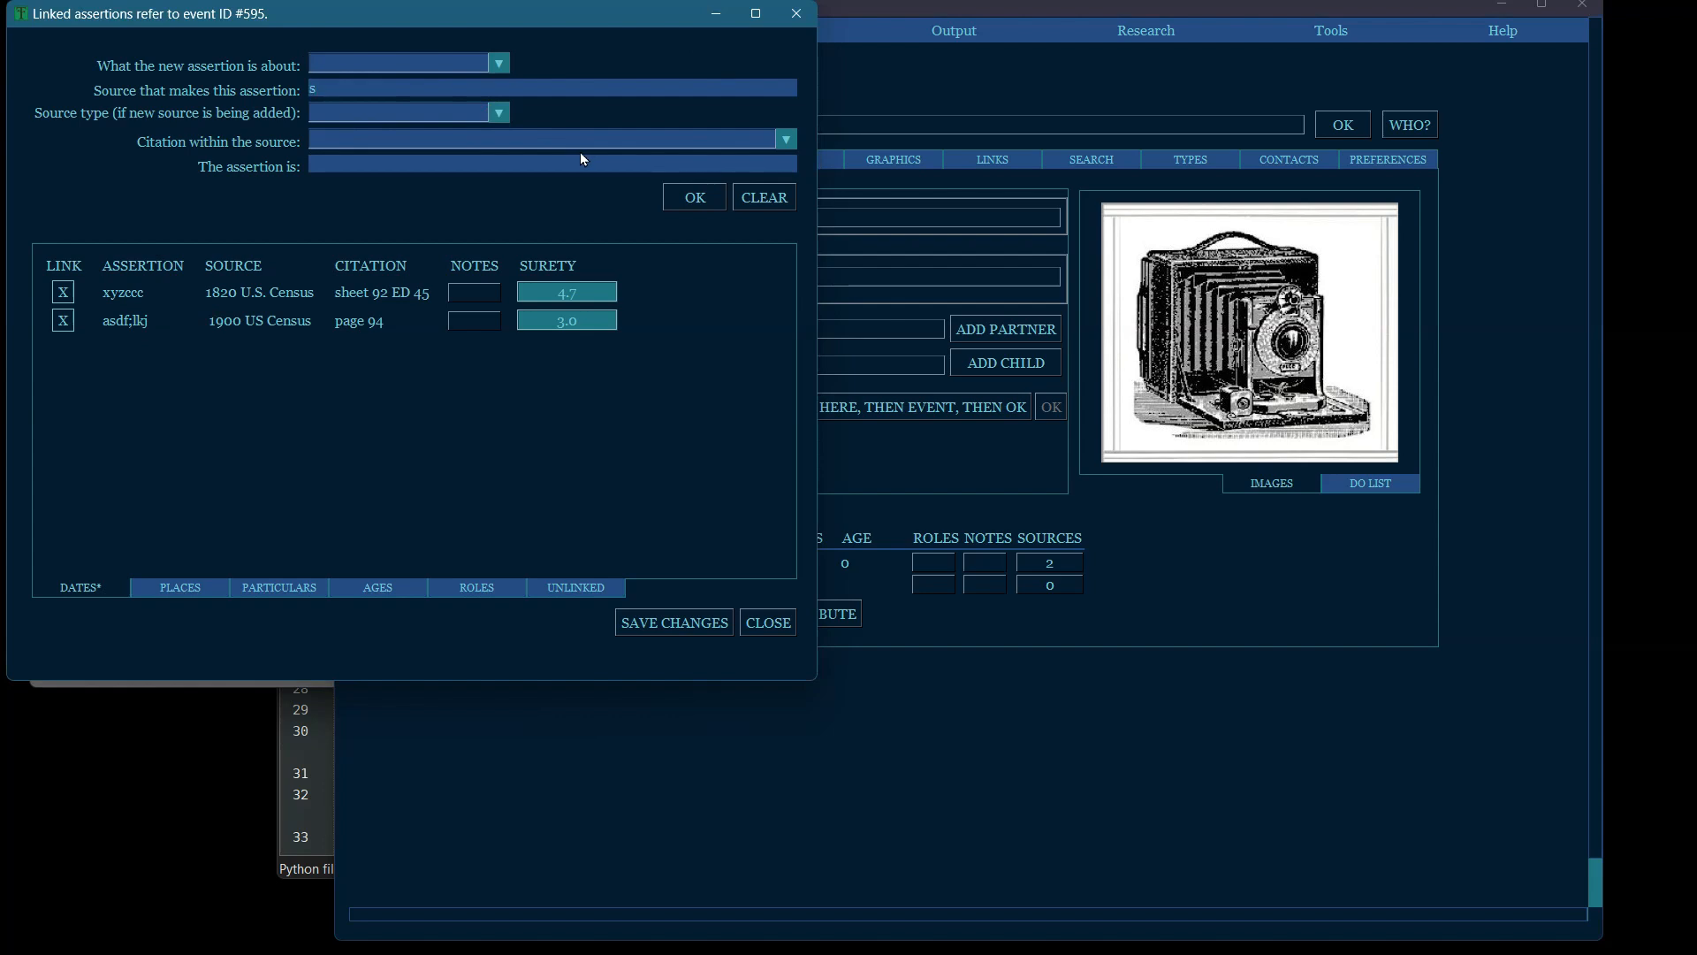
{"action": "key", "text": "BackSpace"}
{"action": "left_click", "coordinate": [498, 64]}
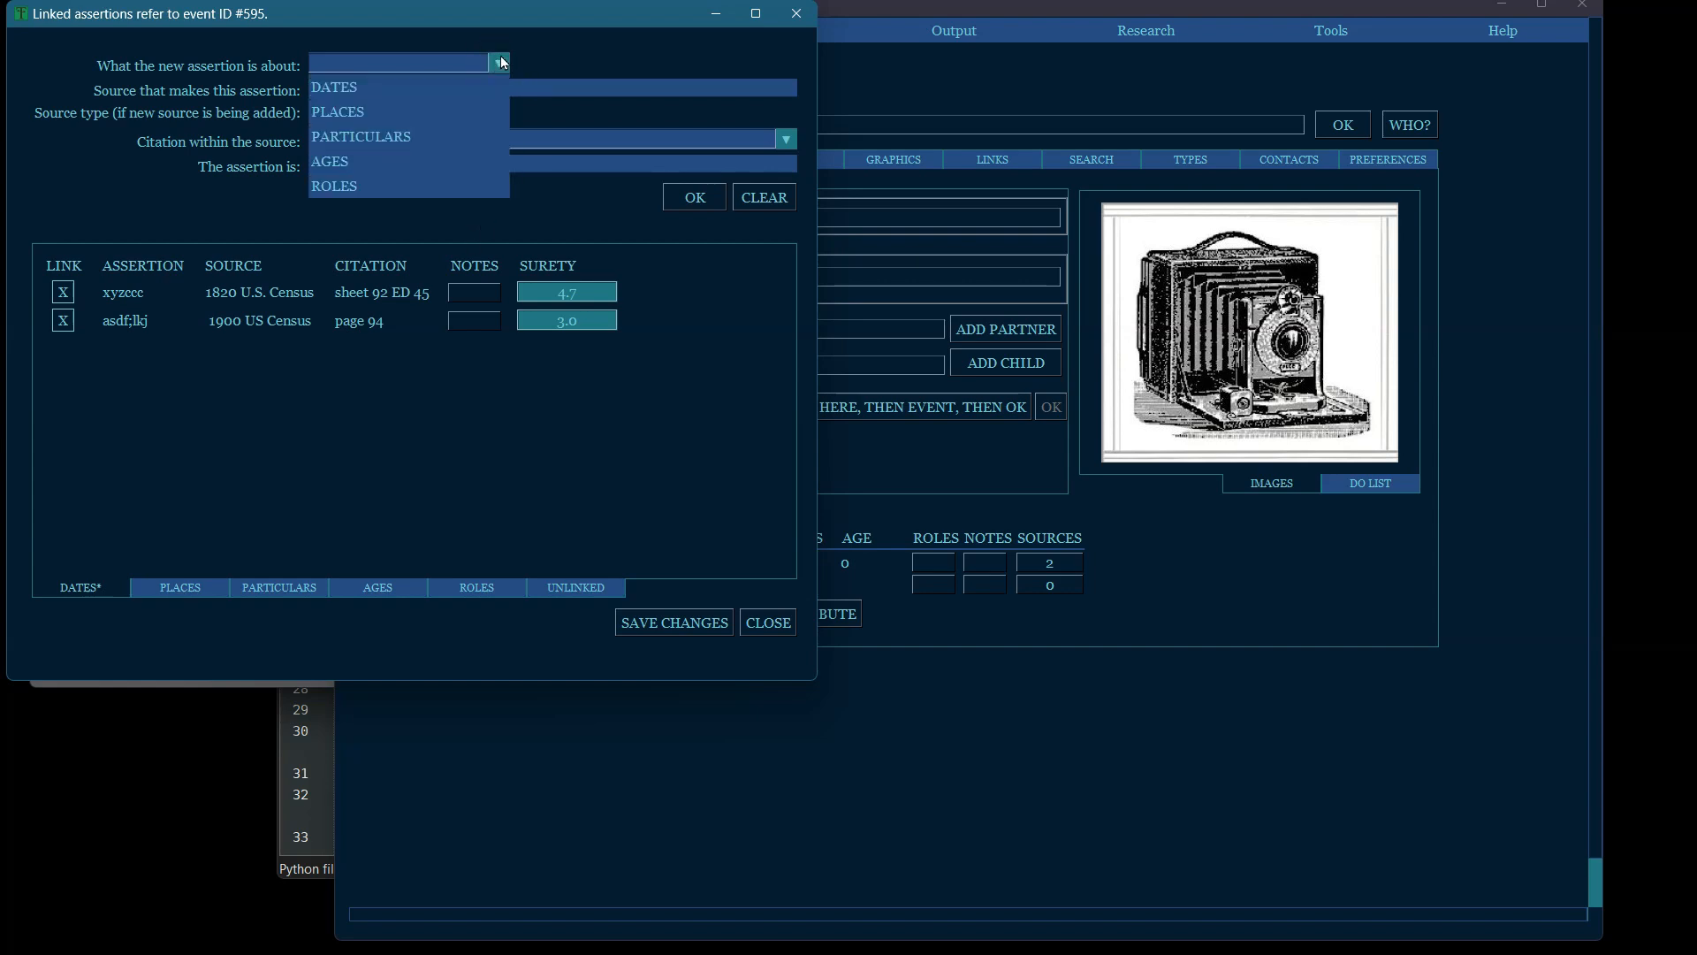
{"action": "left_click", "coordinate": [290, 297]}
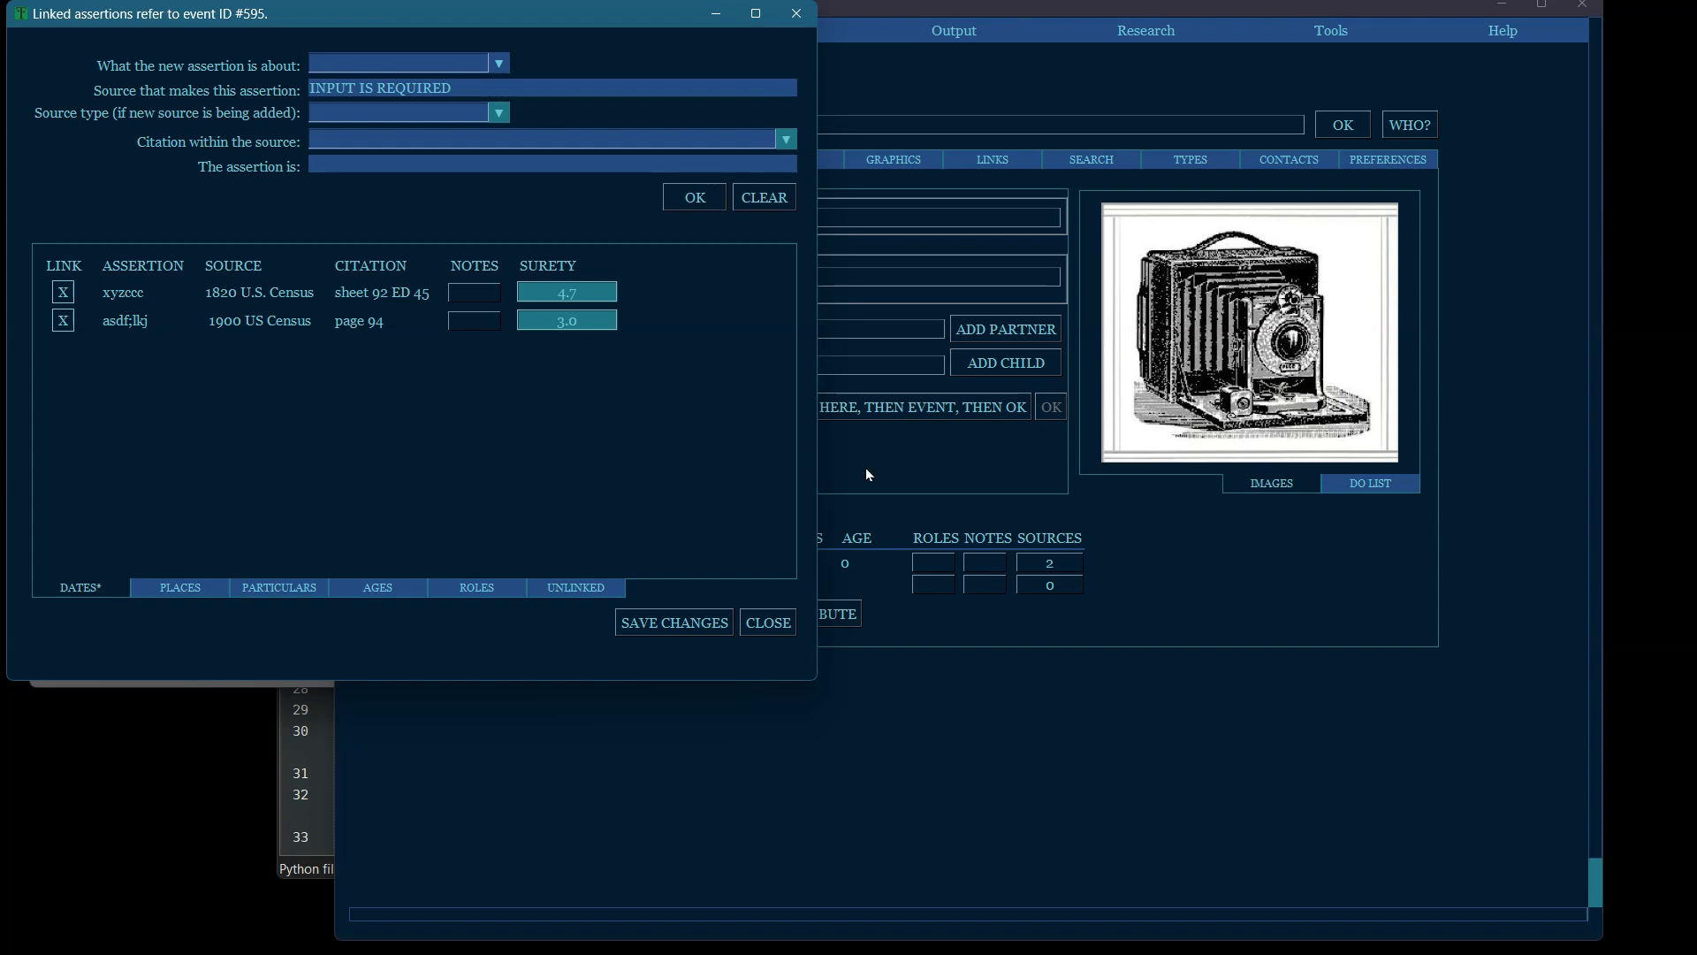
Set the "asdf;lkj" date assertion's surety to 0.4, unlink it from the birth event and save the changes
{"action": "left_click", "coordinate": [522, 321]}
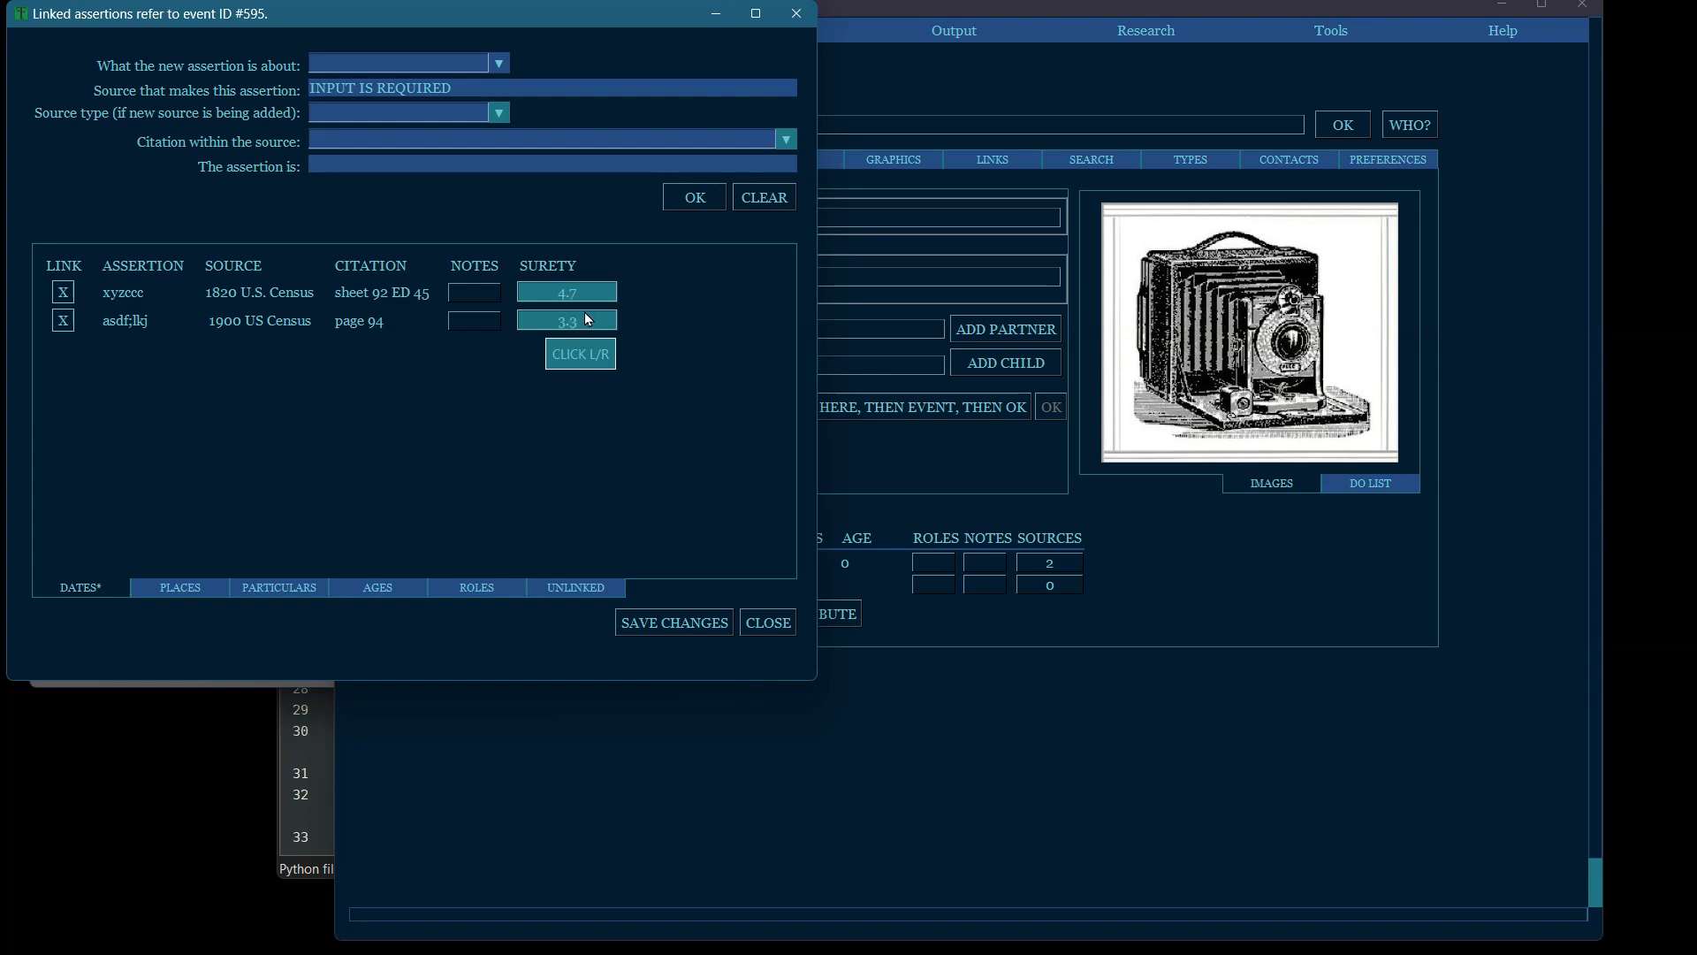
{"action": "right_click", "coordinate": [527, 324]}
{"action": "left_click", "coordinate": [644, 620]}
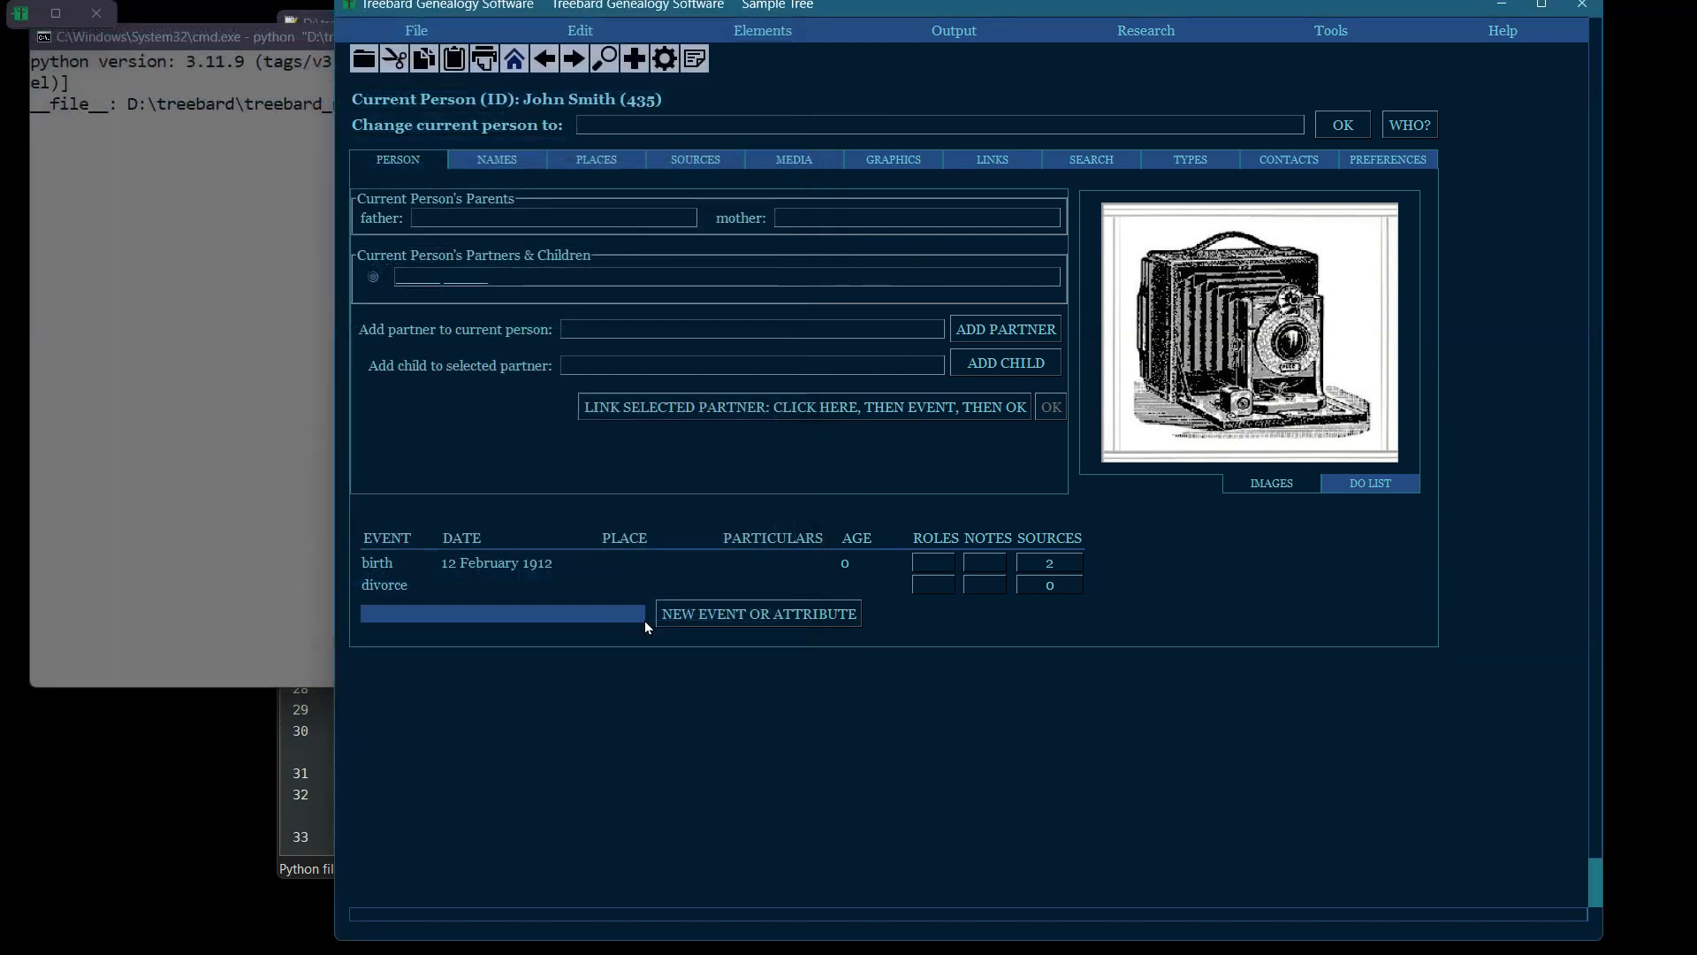
{"action": "left_click_drag", "start_coordinate": [362, 19], "coordinate": [609, 18]}
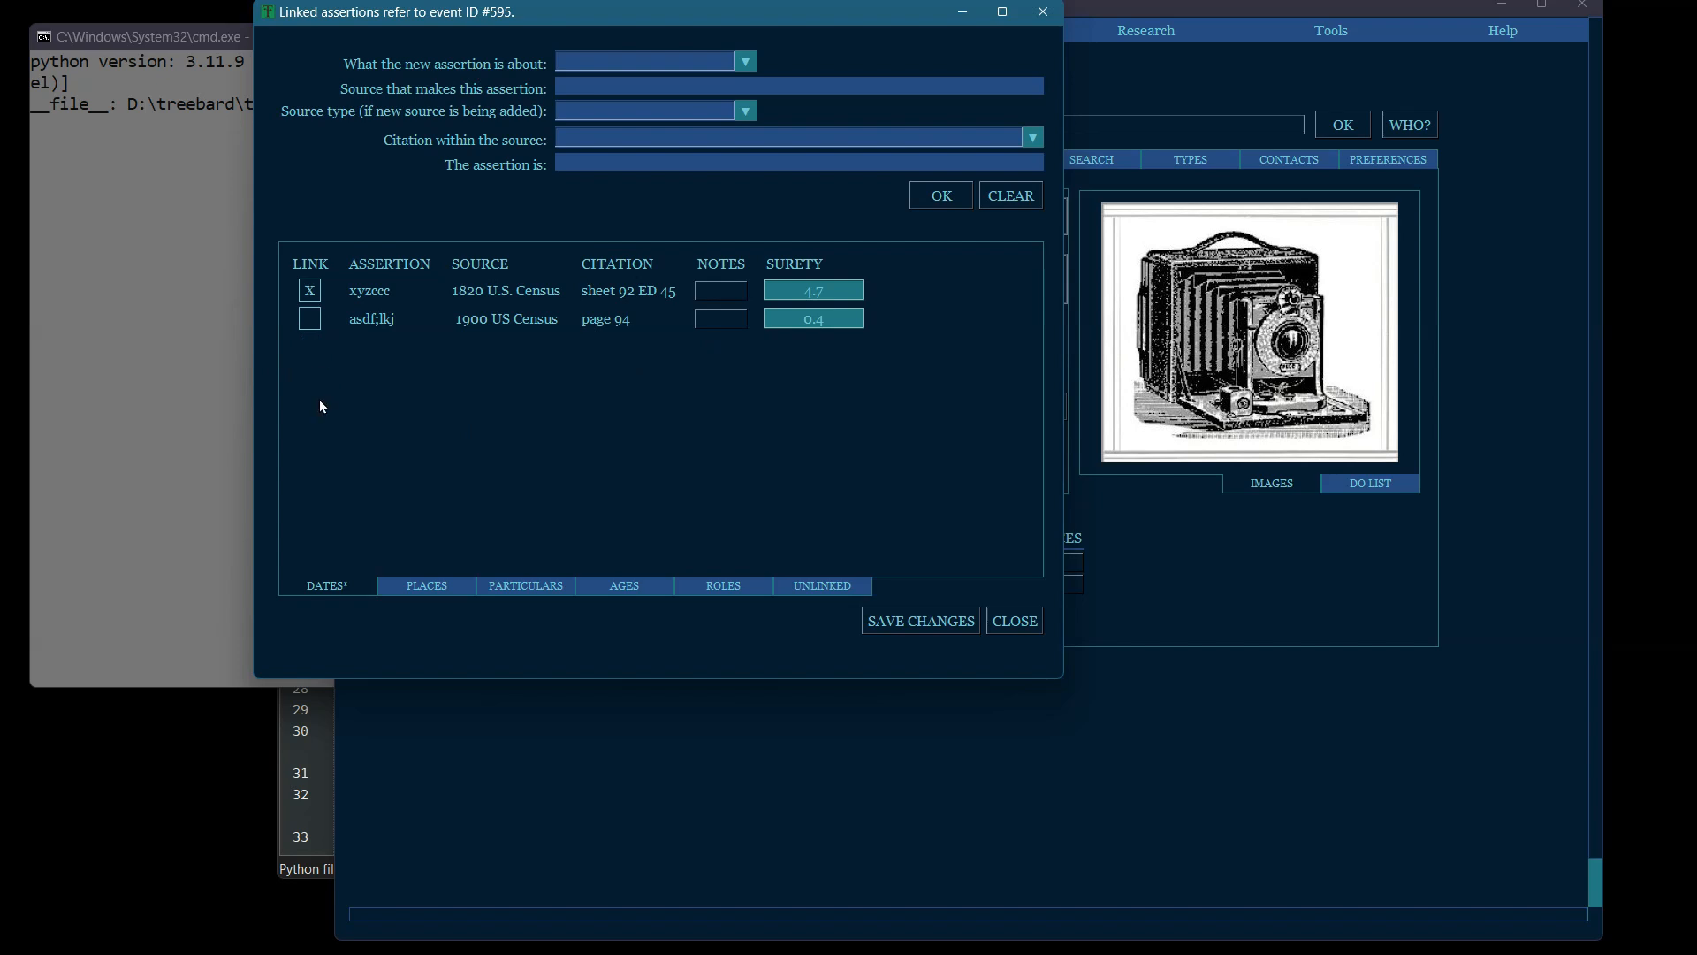
{"action": "left_click", "coordinate": [899, 621]}
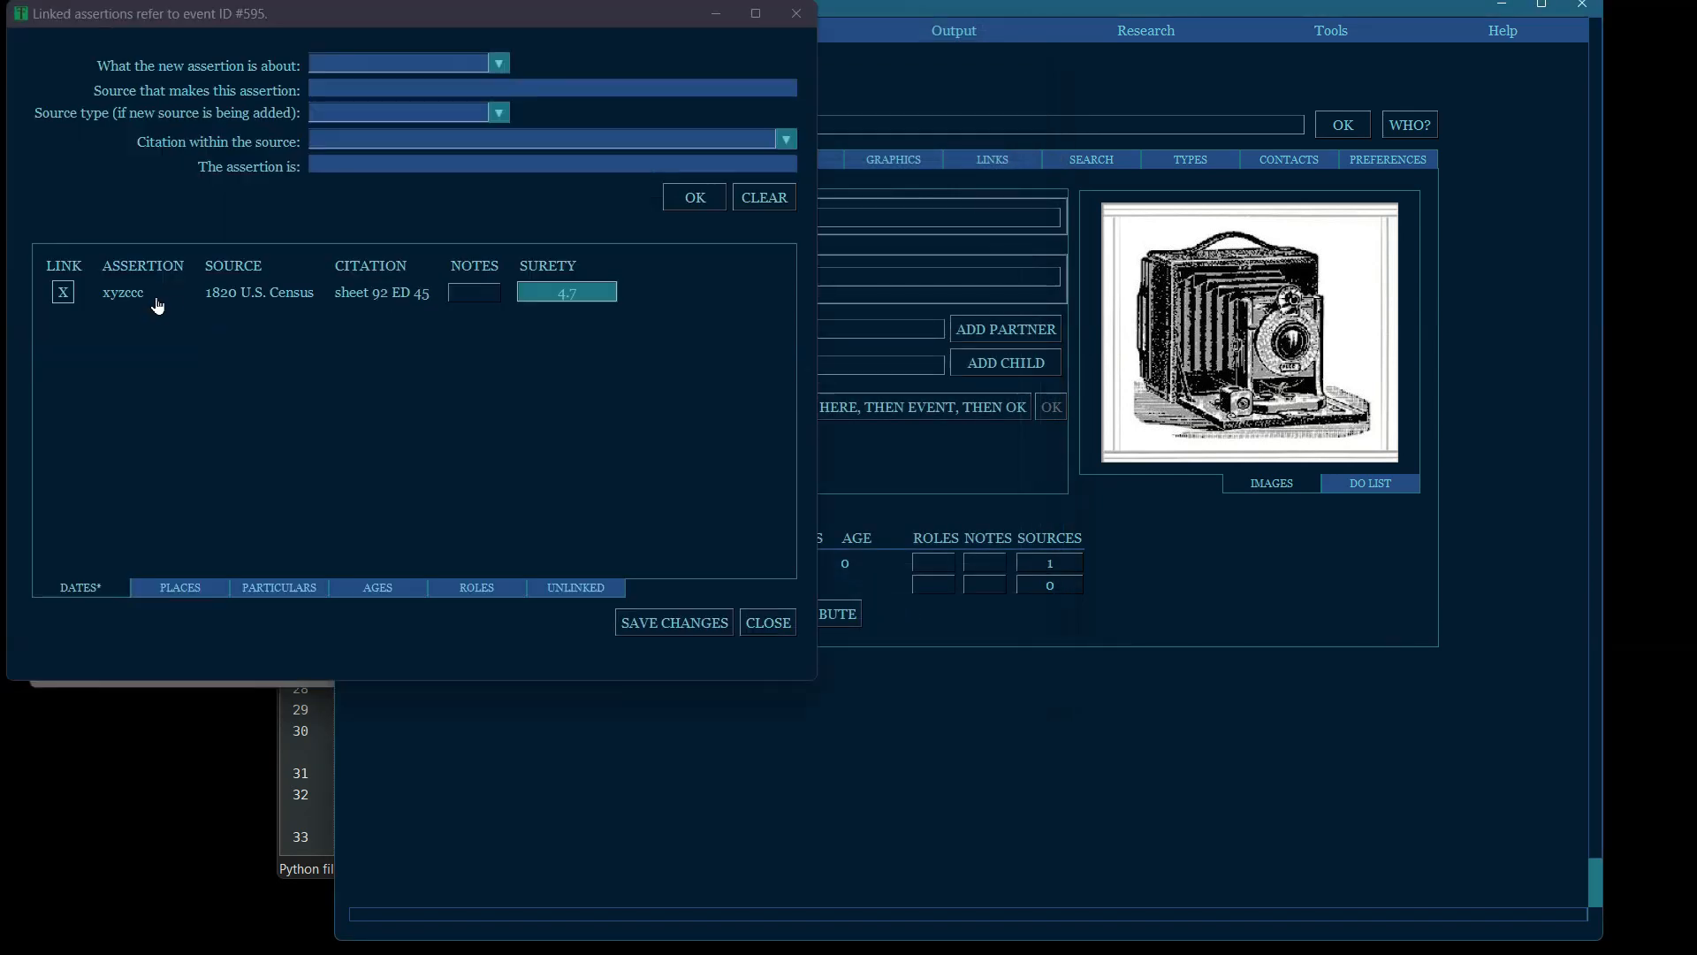
Delete the "asdf;lkj" assertion from the birth event's unlinked assertions and recheck the unlinked list
{"action": "left_click", "coordinate": [573, 587]}
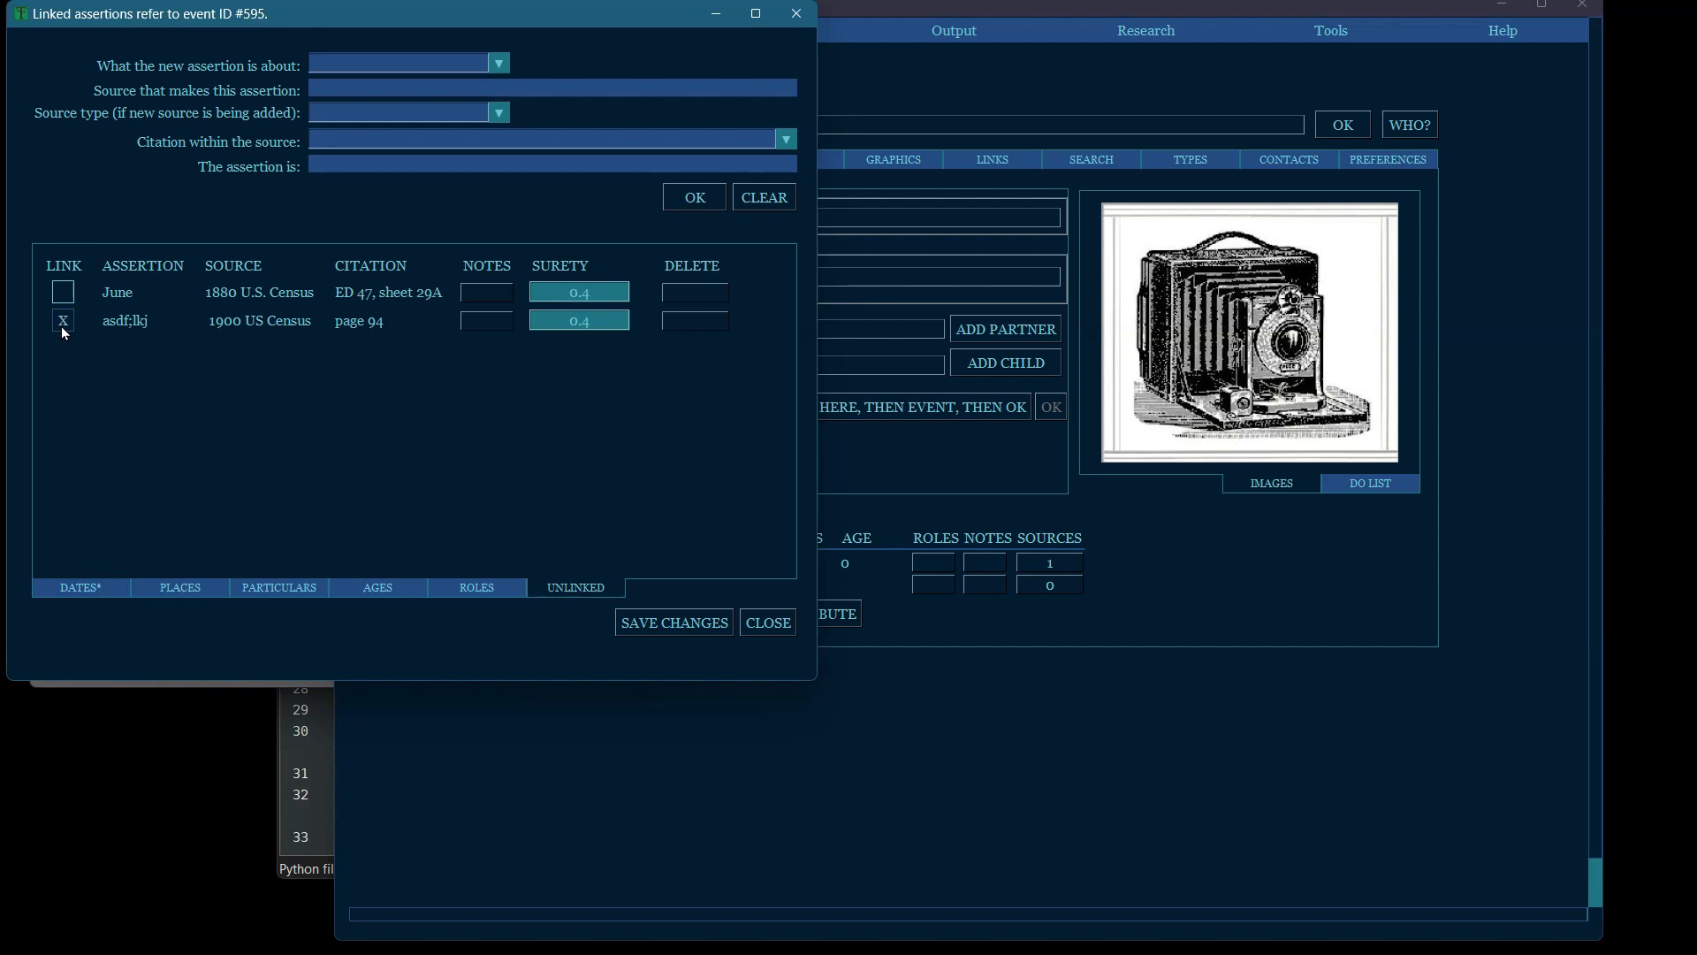
{"action": "left_click", "coordinate": [691, 321]}
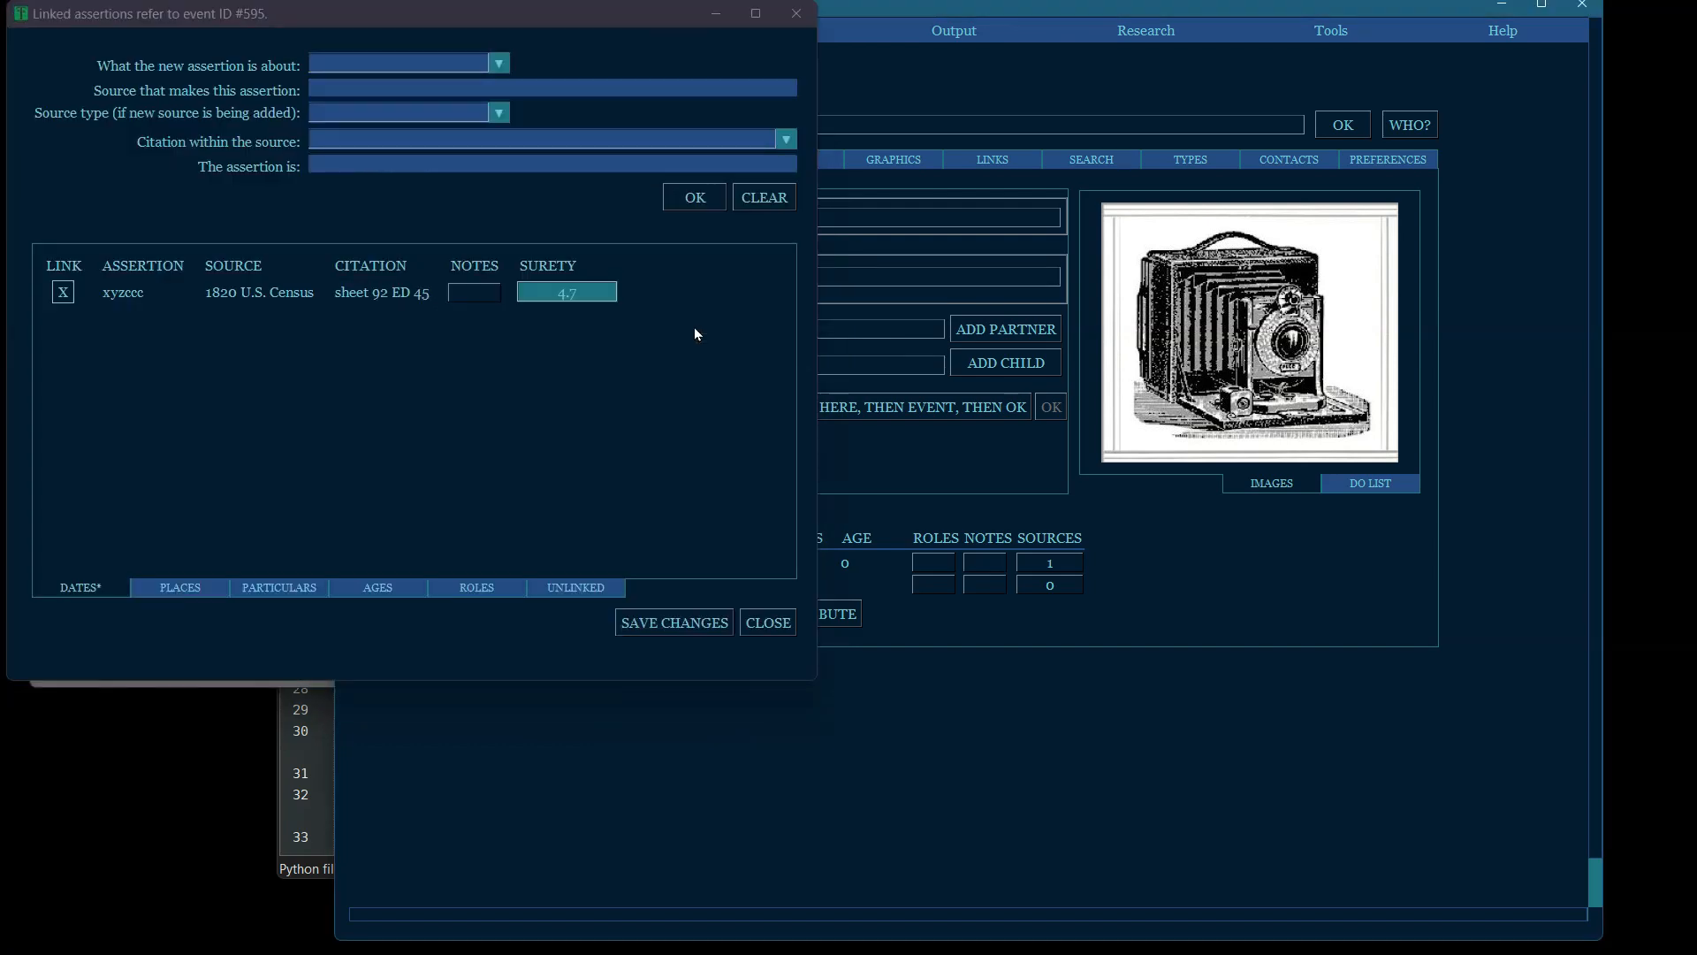
{"action": "left_click", "coordinate": [557, 583]}
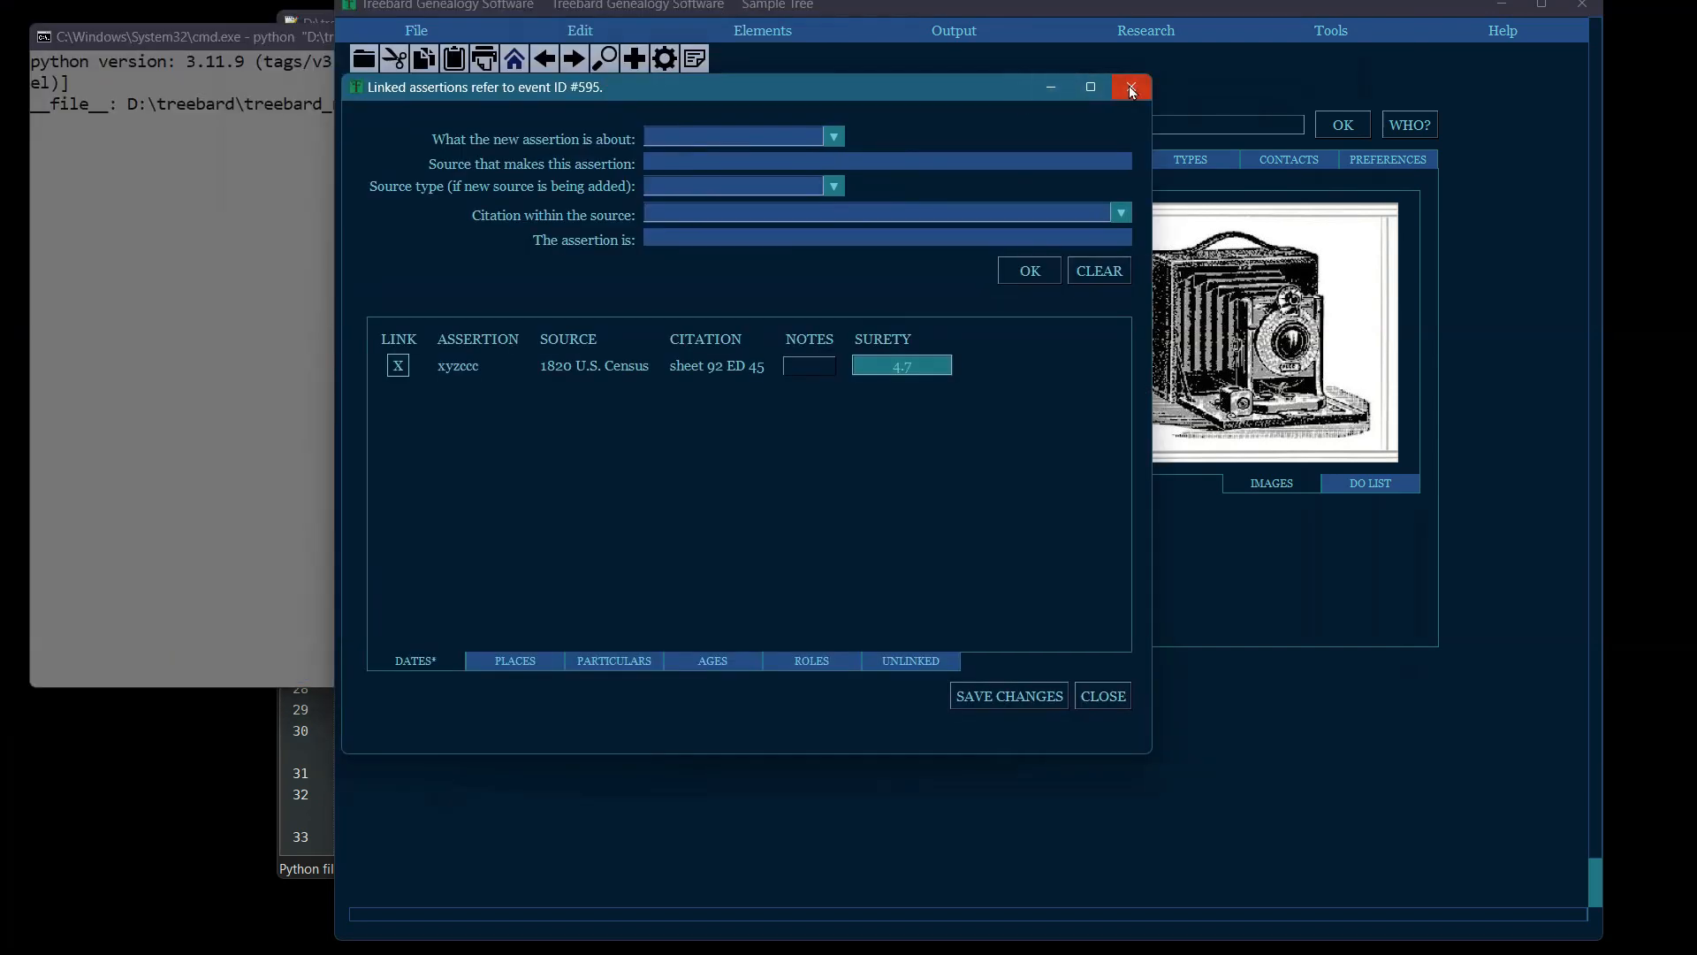
Close the linked assertions dialog, reposition the main window and bring the Python console window forward
{"action": "left_click", "coordinate": [1131, 89]}
{"action": "left_click_drag", "start_coordinate": [1077, 4], "coordinate": [1027, 36]}
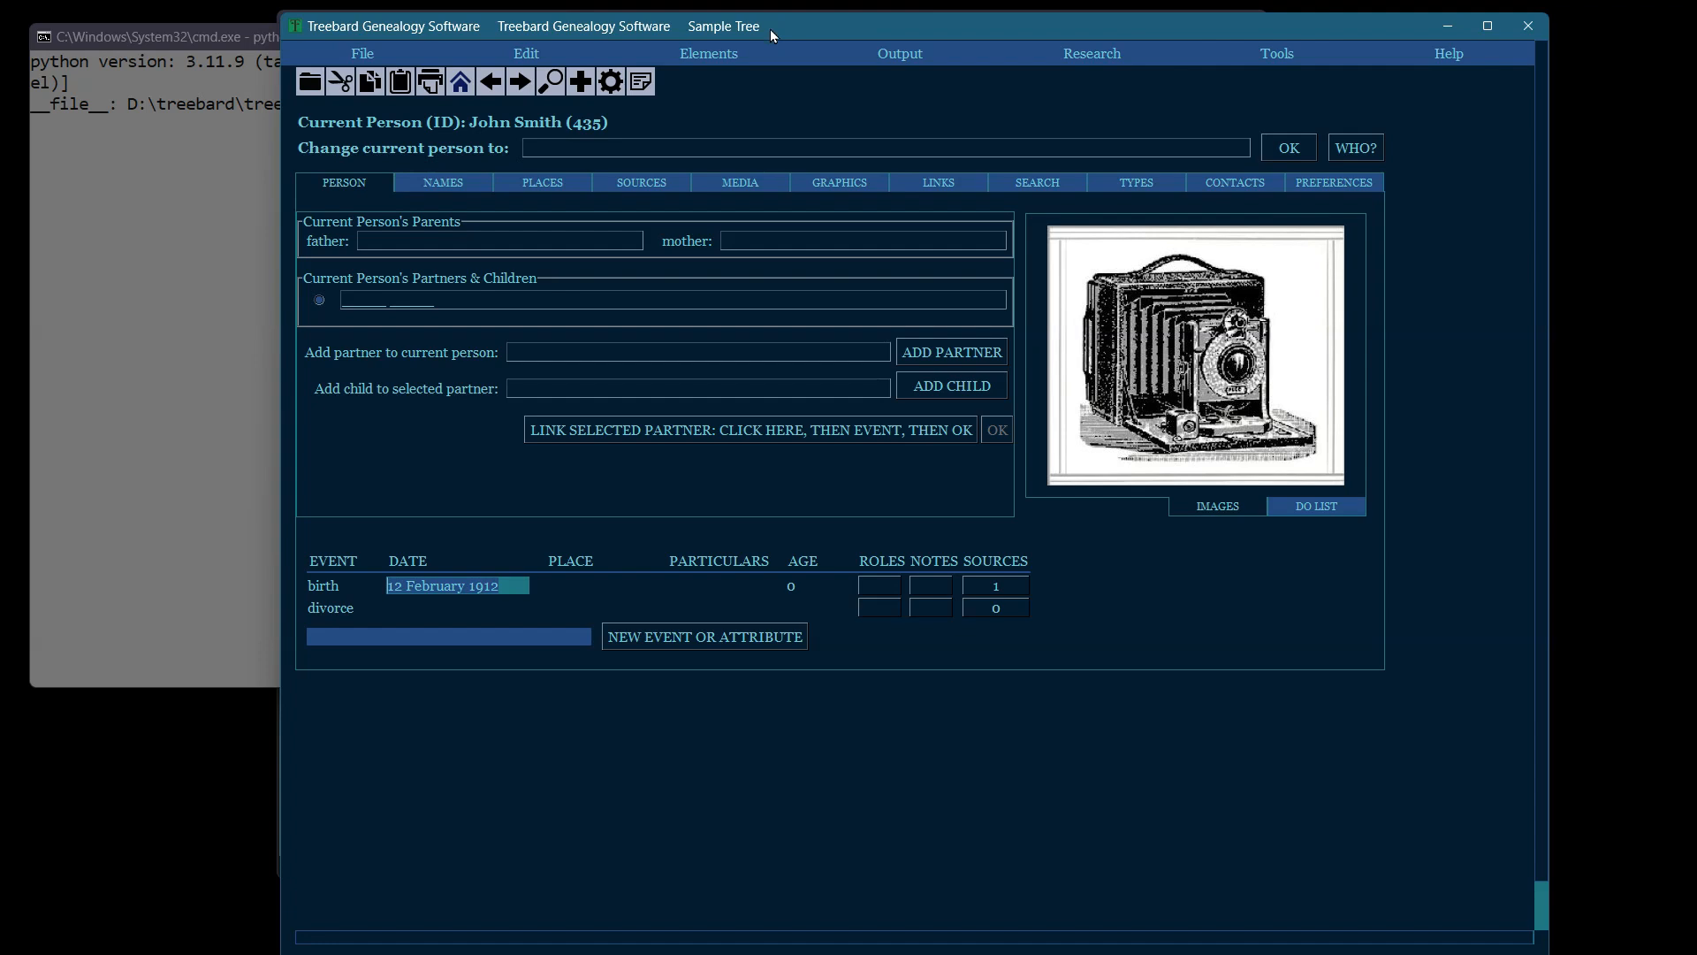
{"action": "left_click", "coordinate": [168, 39]}
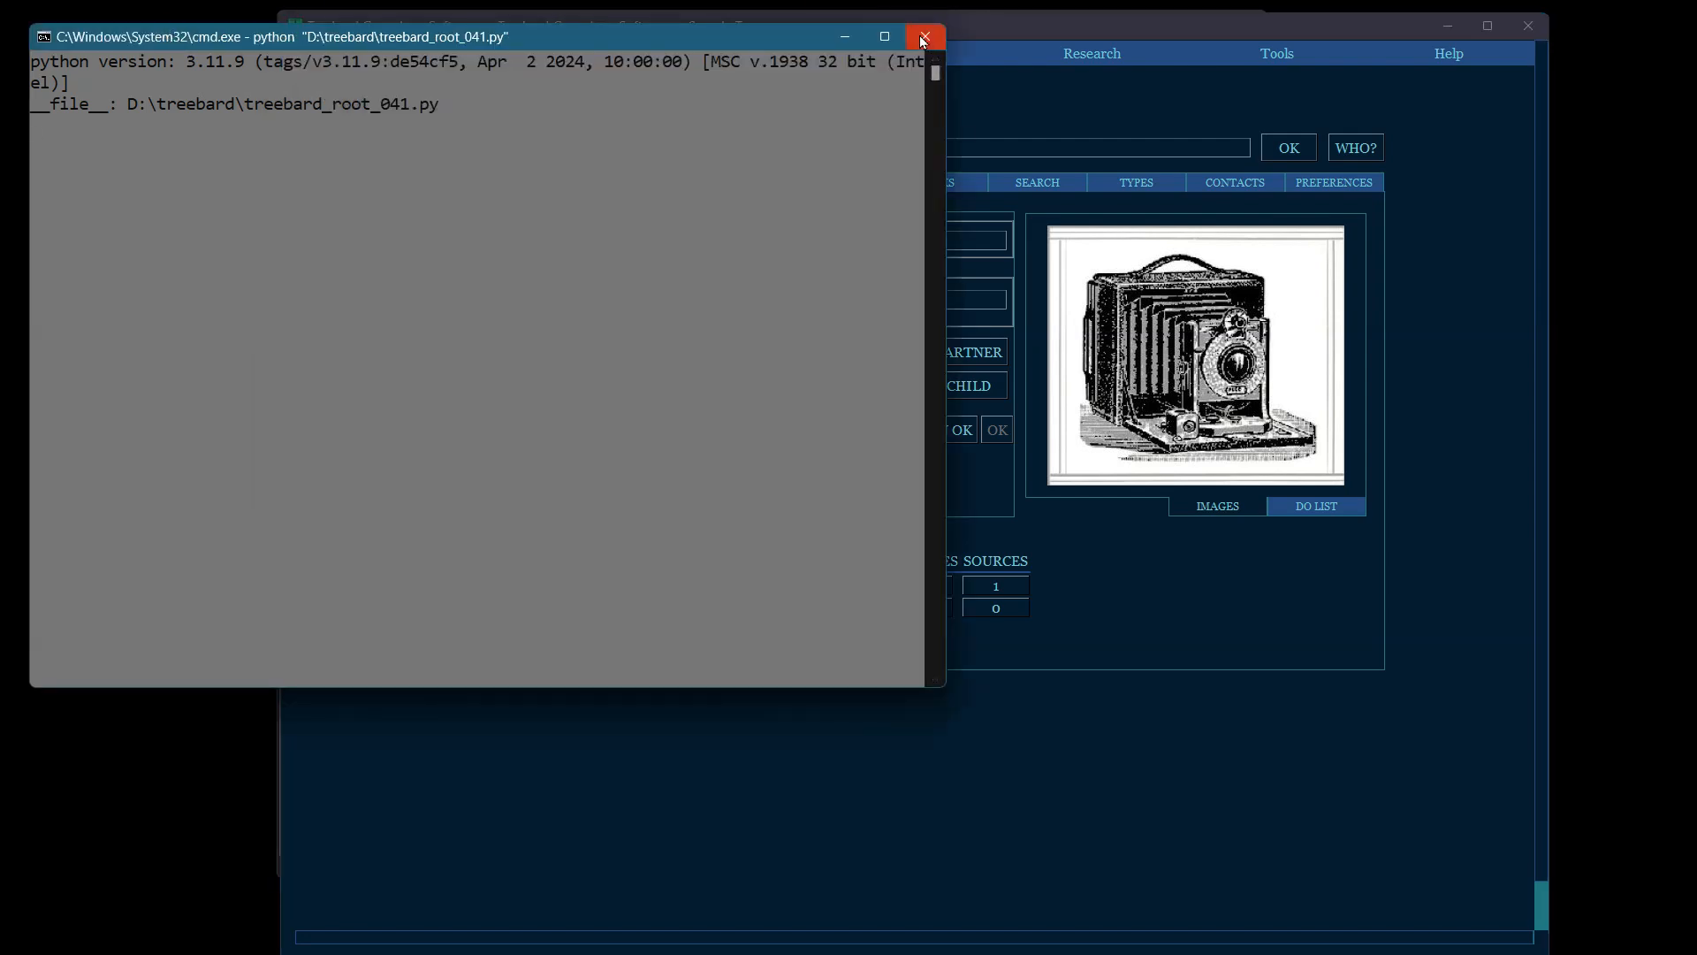